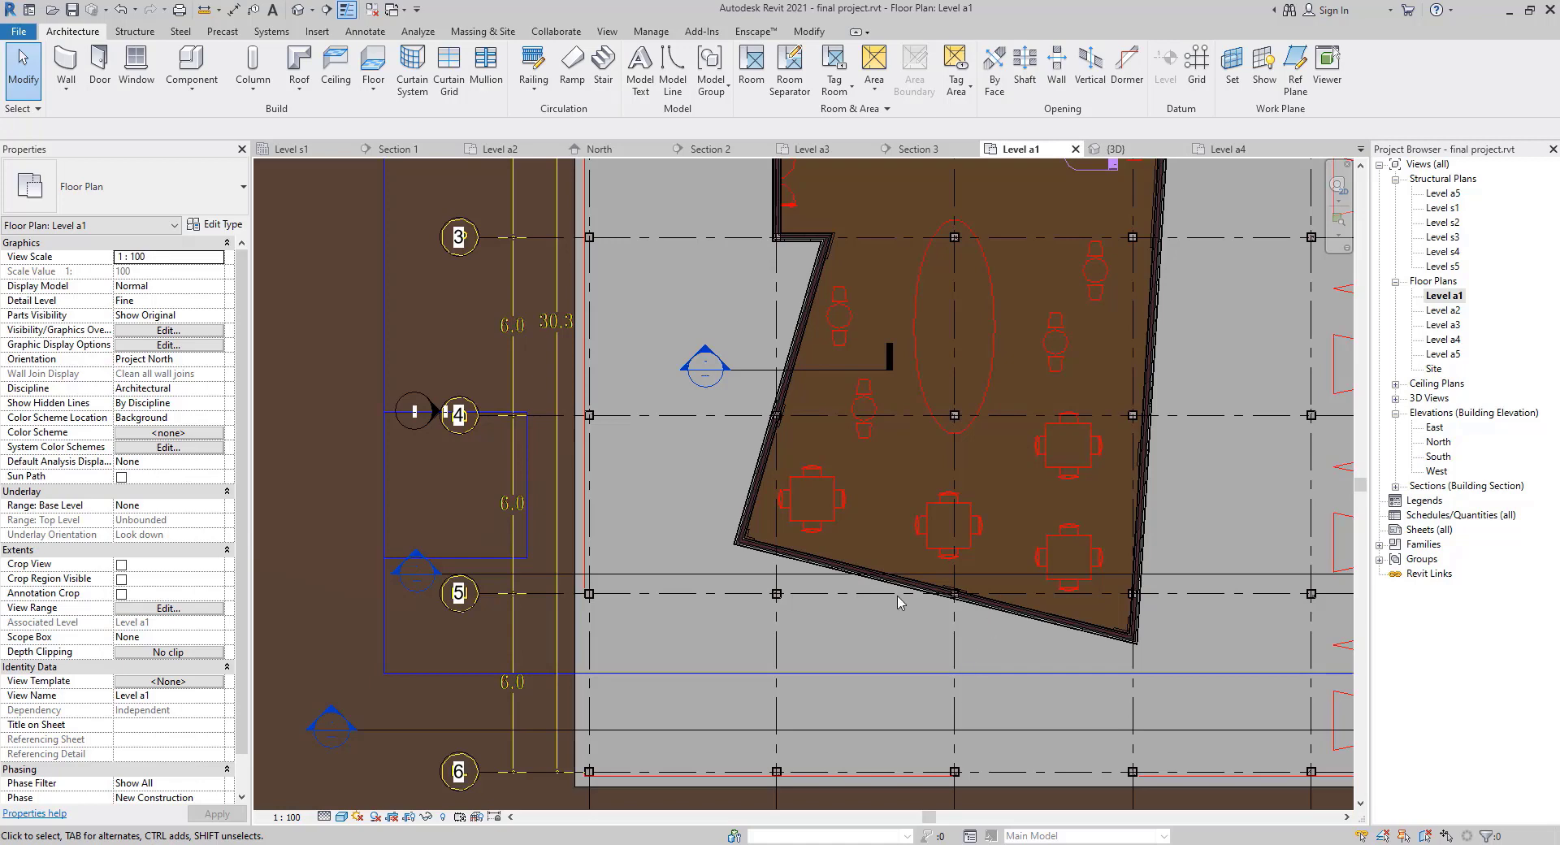
# Inspect the building's walls in the default 3D view and return to the Level a1 floor plan.
pyautogui.scroll(2, 817, 454)
pyautogui.scroll(1, 817, 454)
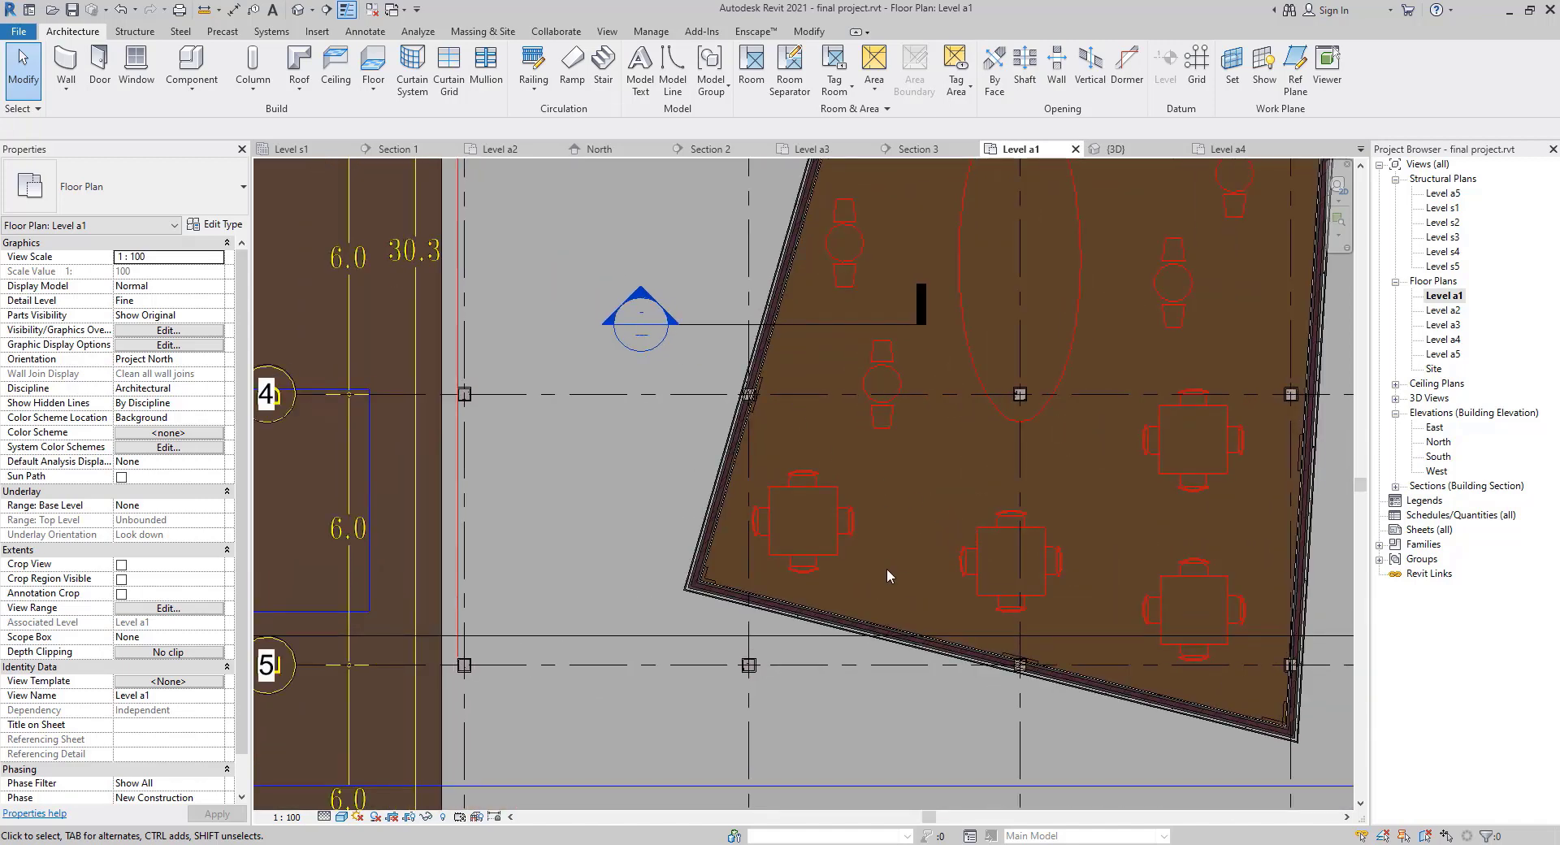
pyautogui.click(298, 10)
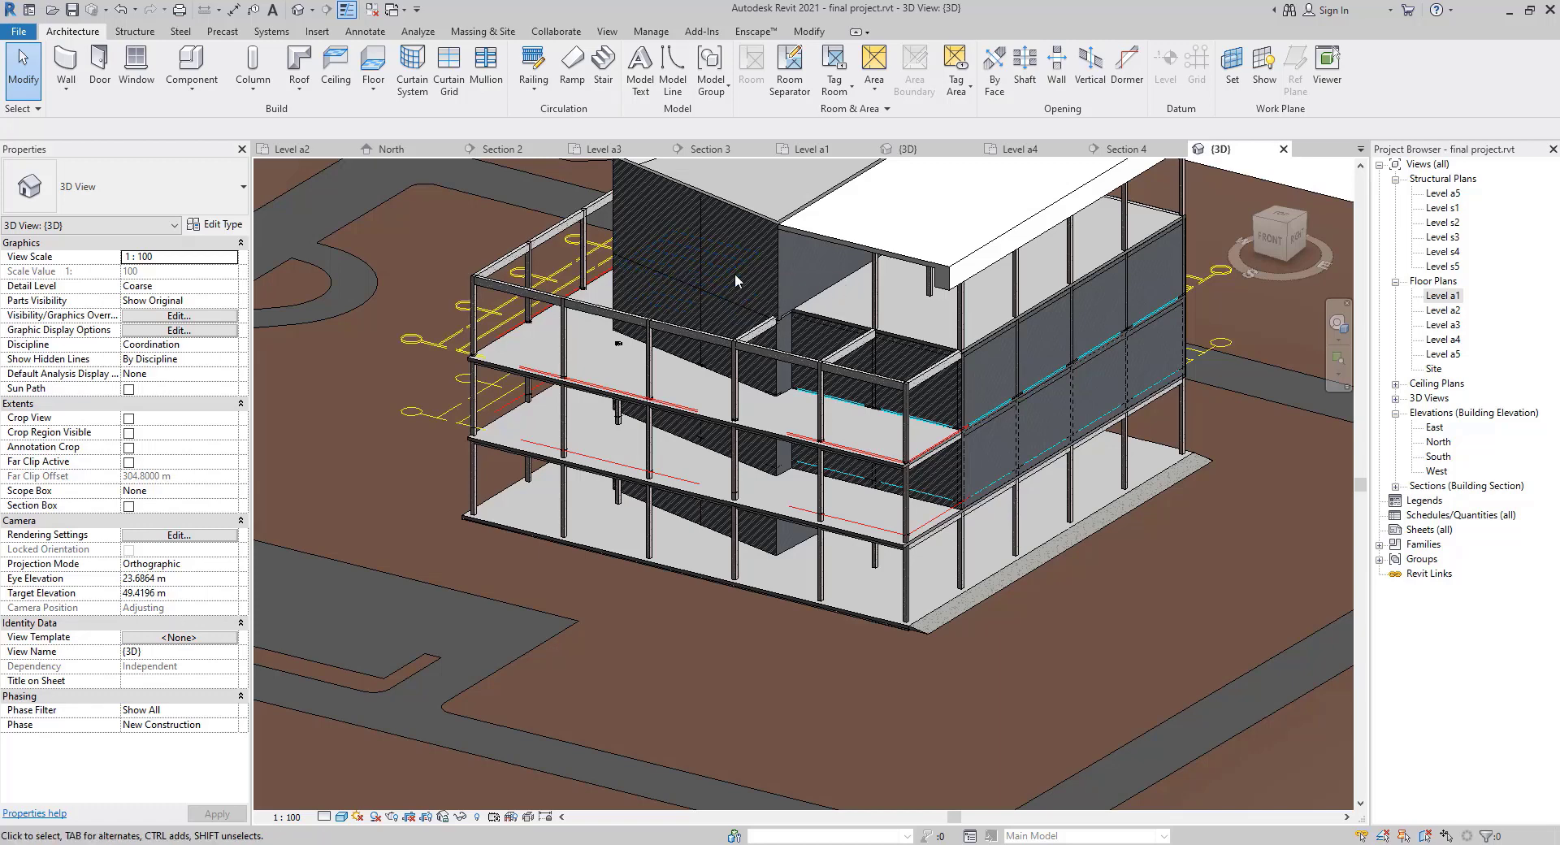
pyautogui.moveTo(532, 237); pyautogui.dragTo(609, 355, button='middle')
pyautogui.scroll(3, 783, 353)
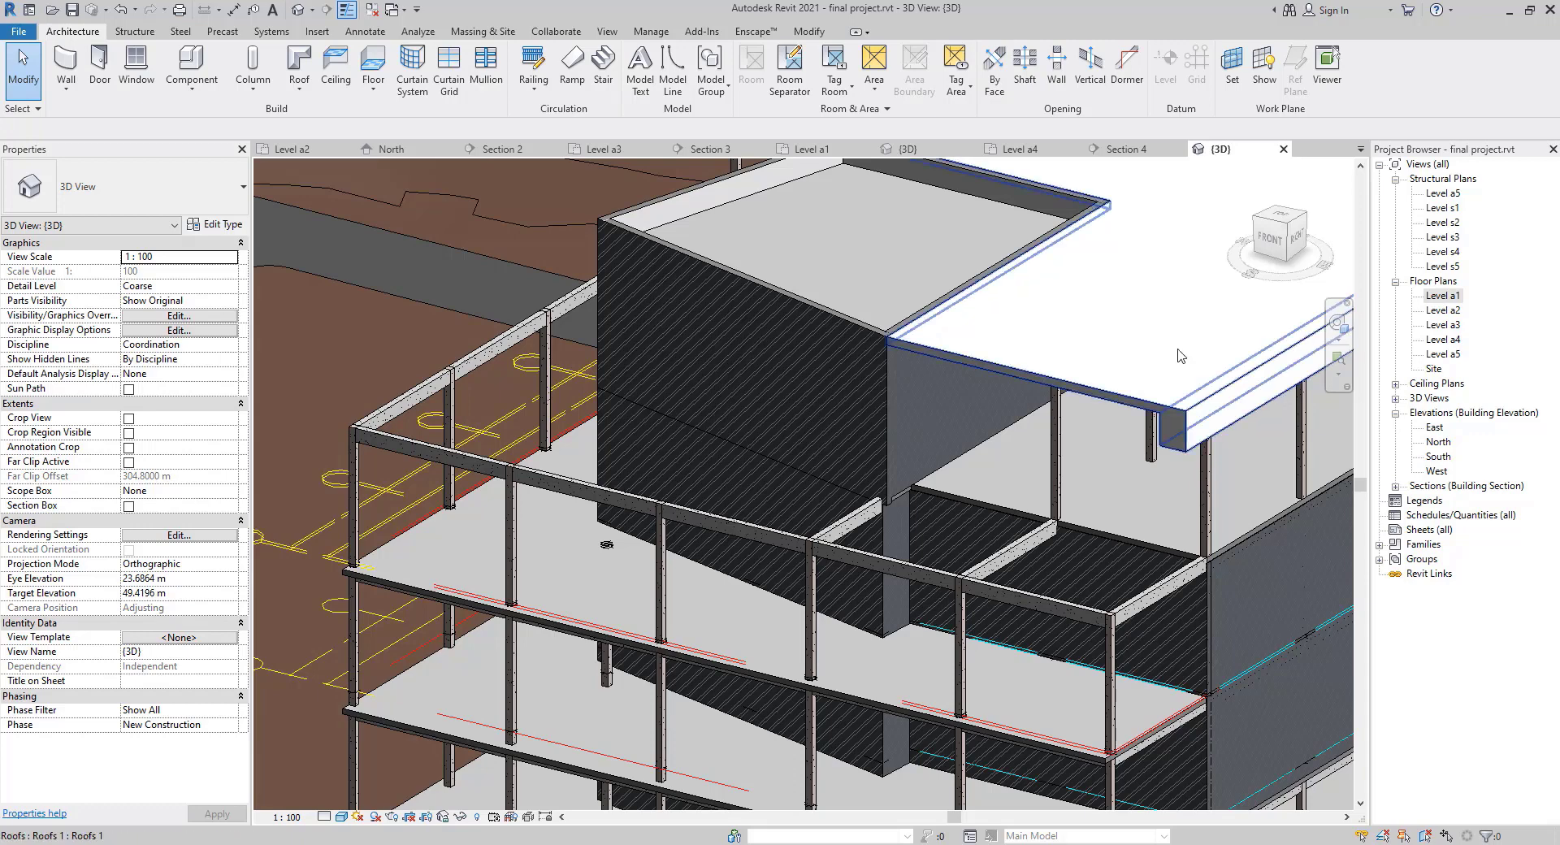
pyautogui.scroll(-1, 649, 498)
pyautogui.moveTo(651, 497); pyautogui.dragTo(766, 352, button='middle')
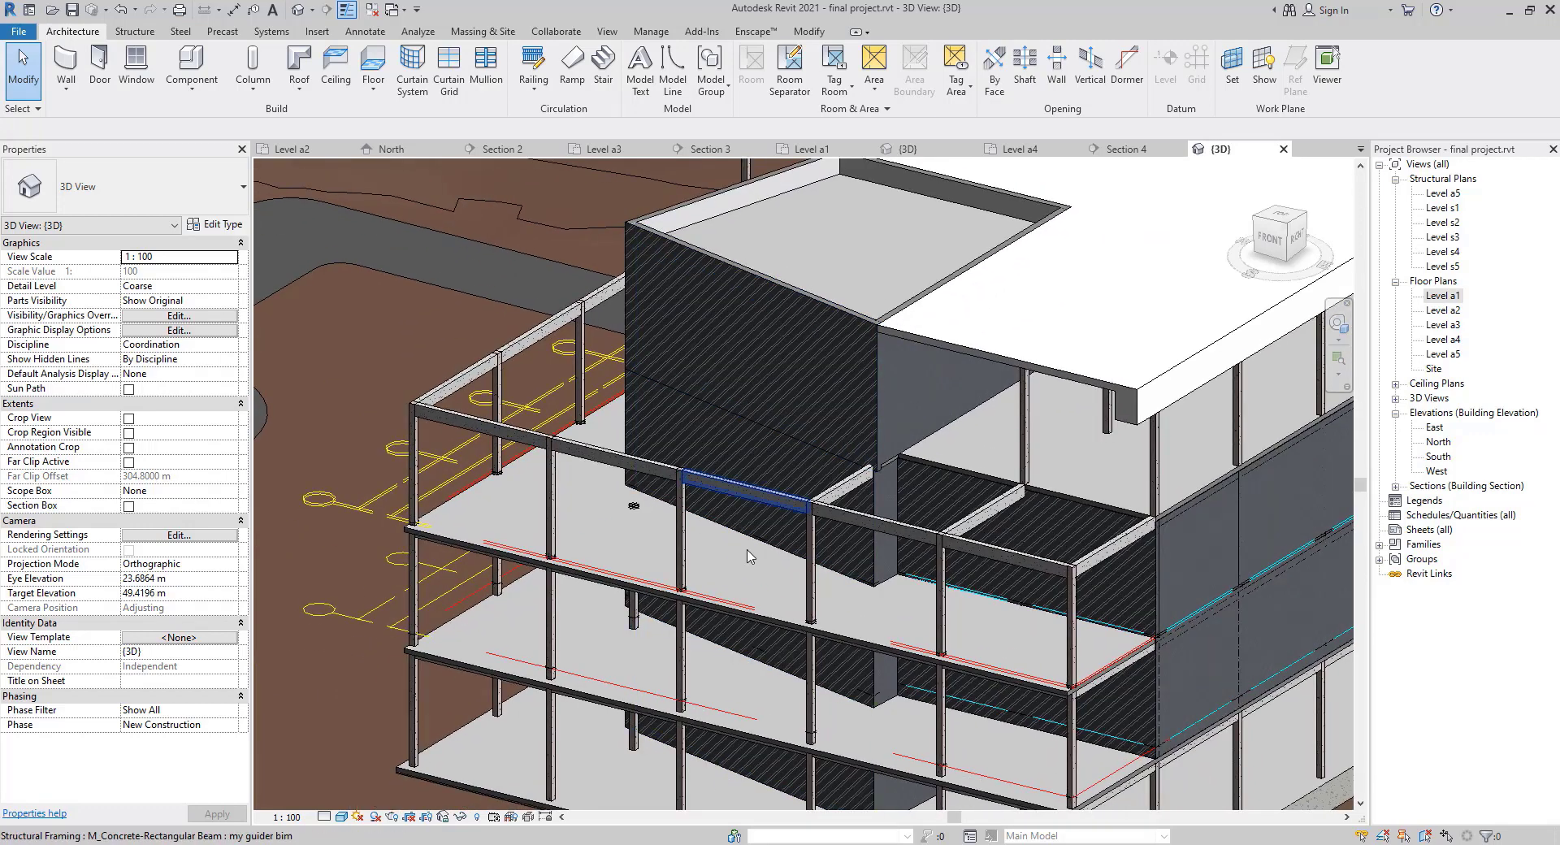
pyautogui.doubleClick(1454, 298)
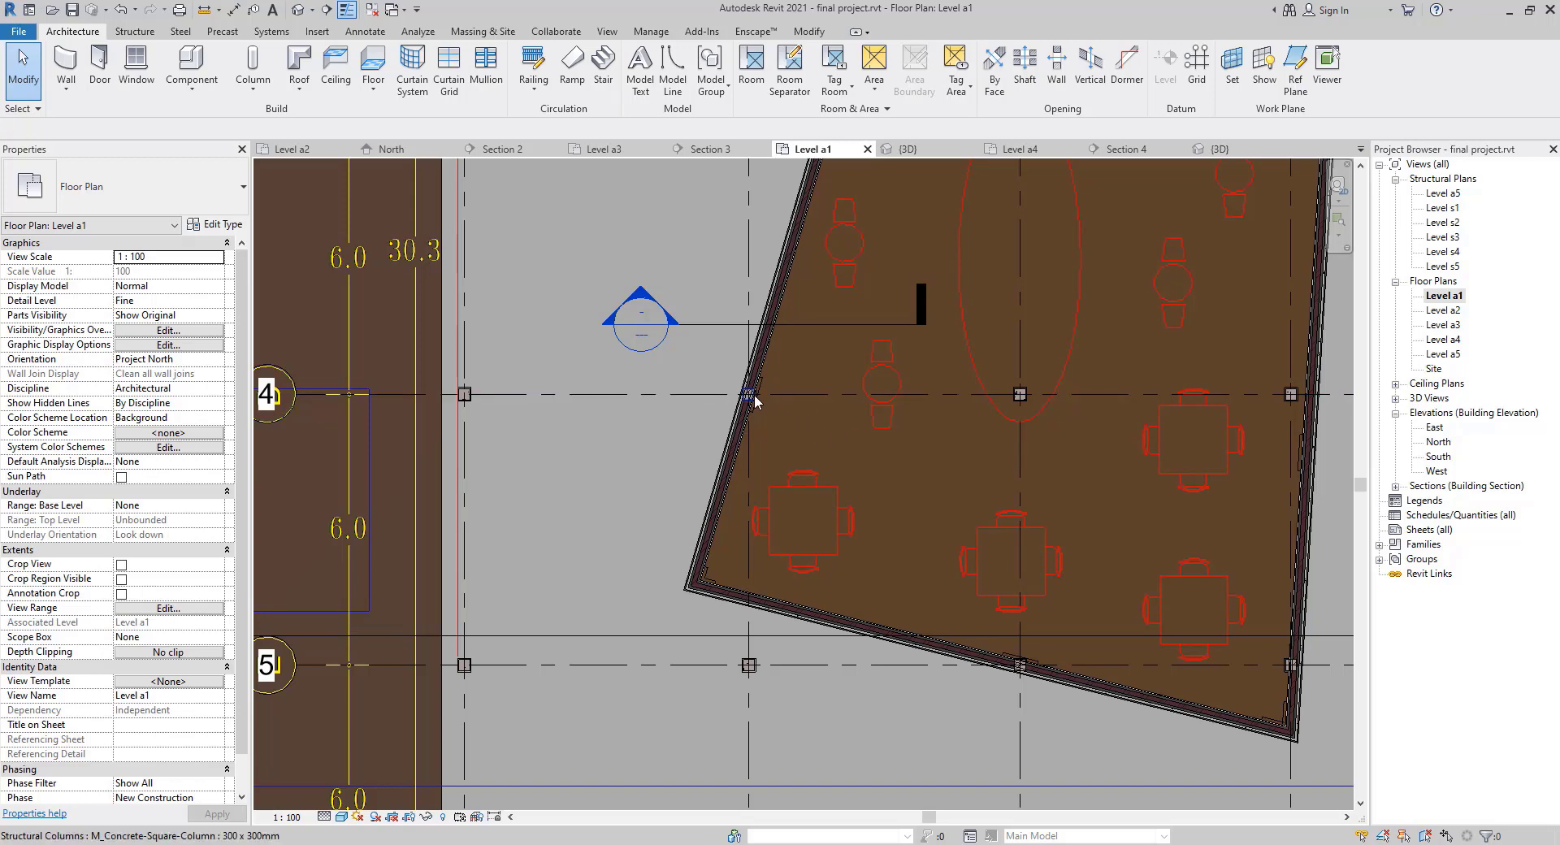
pyautogui.moveTo(754, 398); pyautogui.dragTo(741, 458, button='middle')
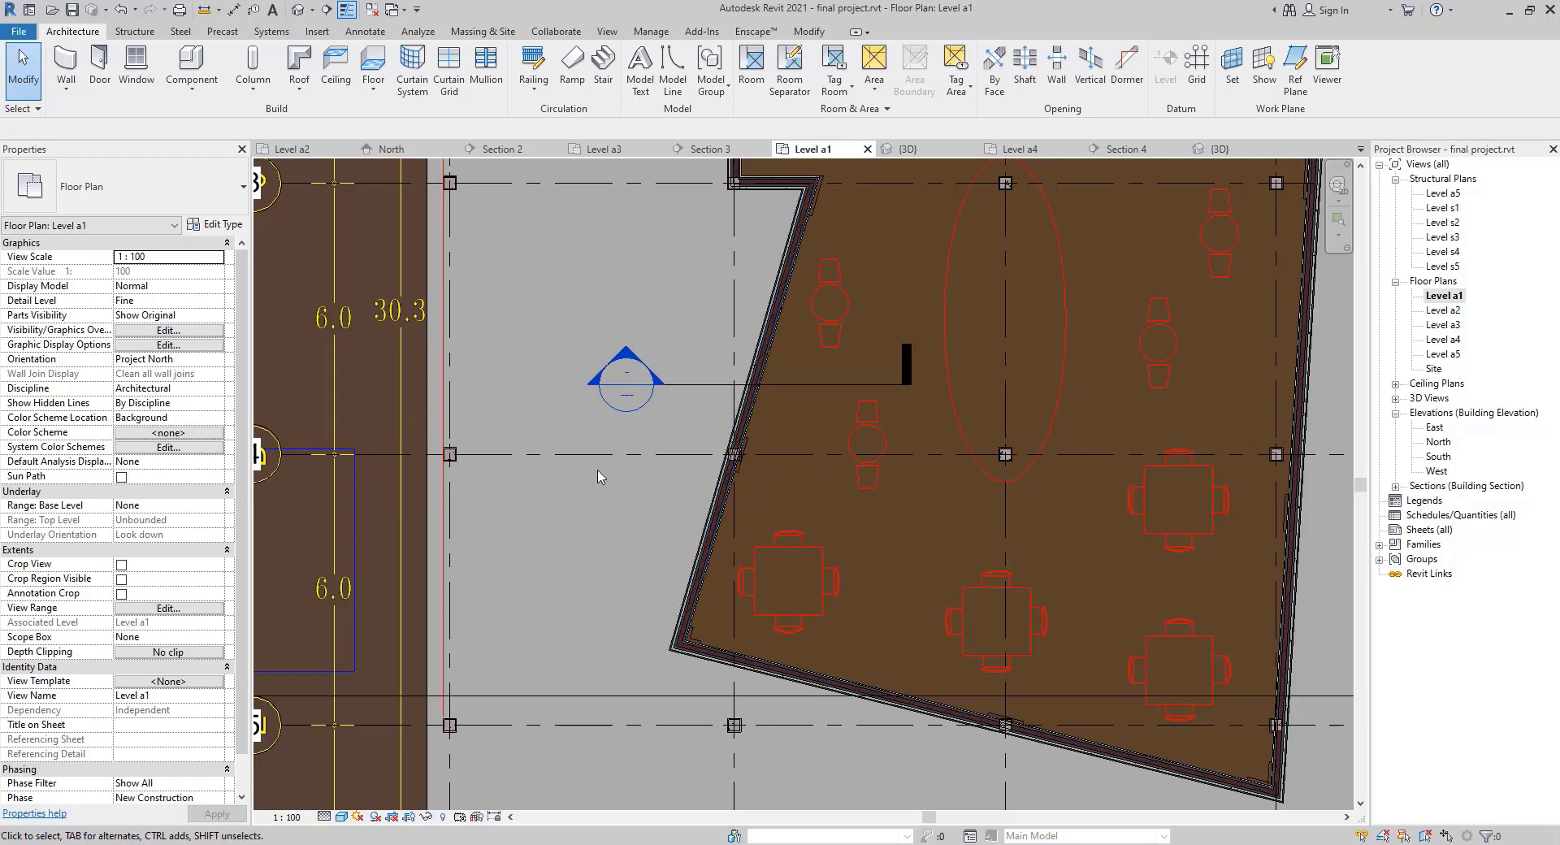
pyautogui.click(65, 91)
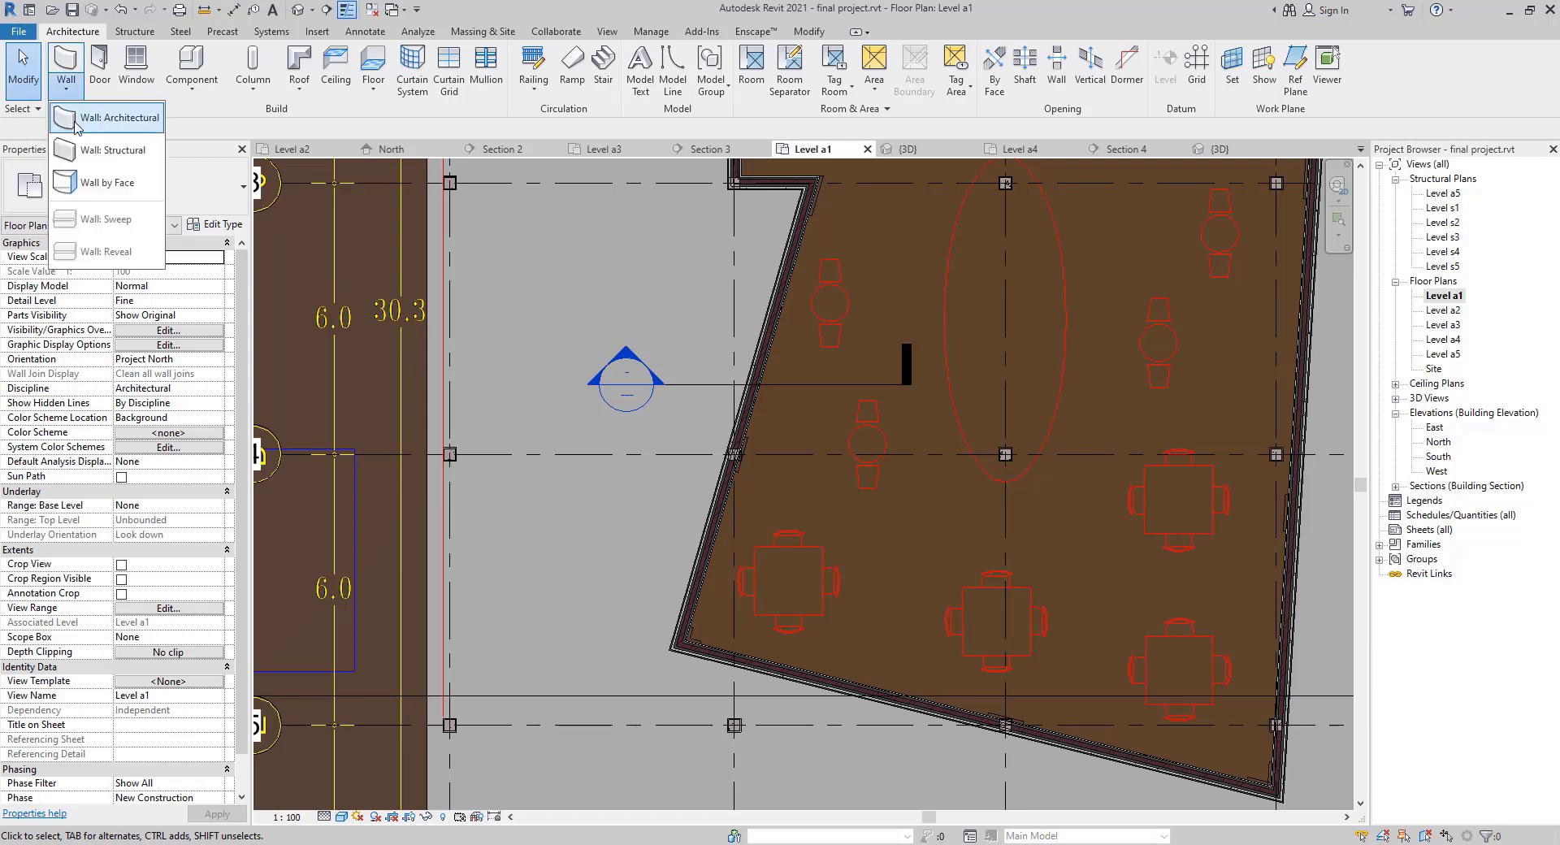
pyautogui.click(99, 121)
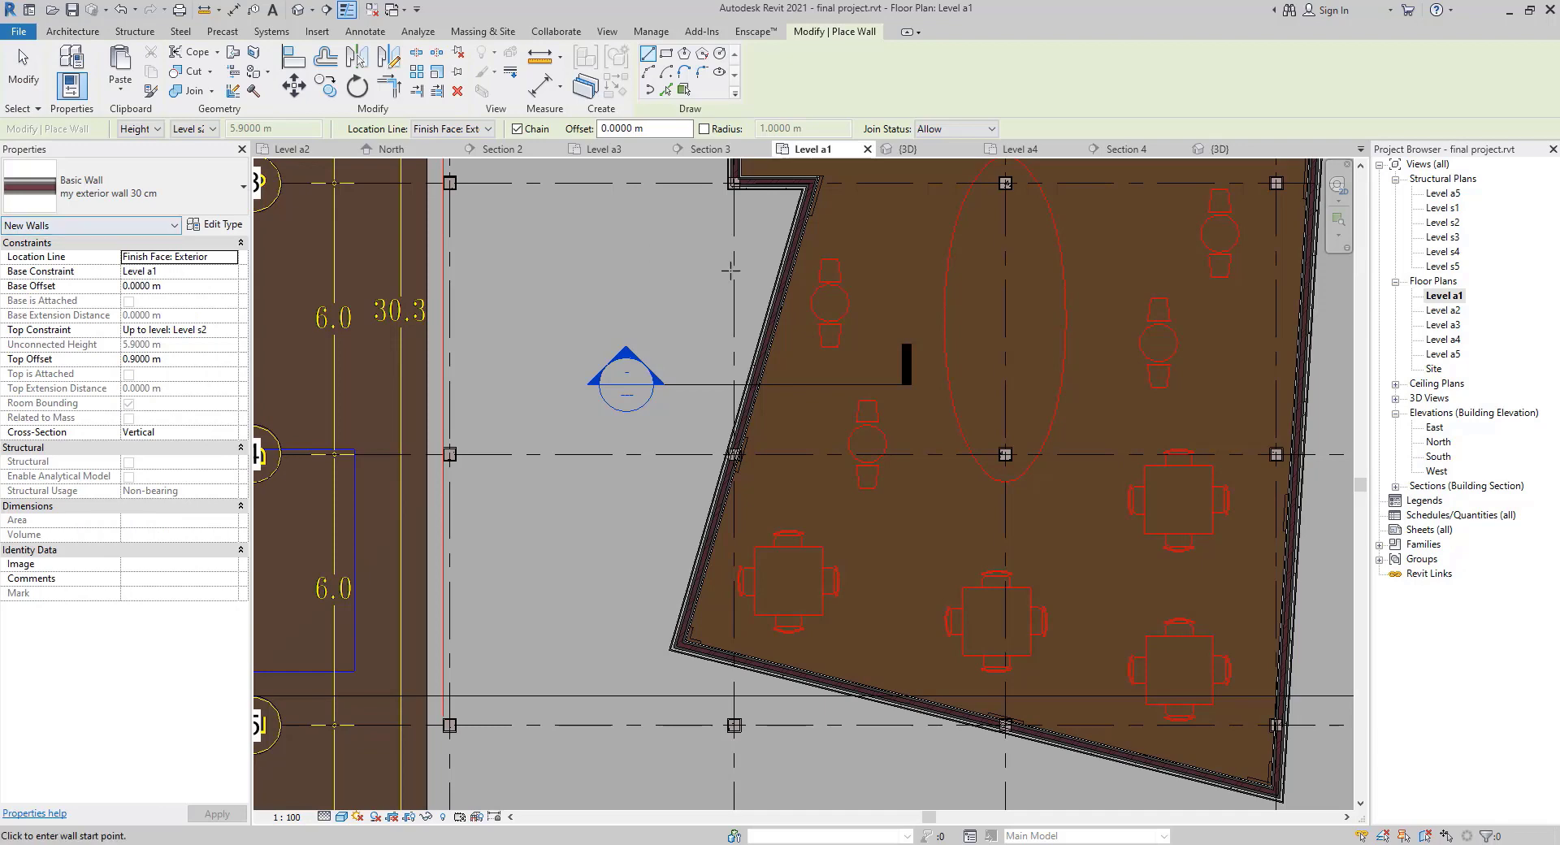
pyautogui.press('Escape')
# Draw a short horizontal reference plane from the outer face corner where the slanted exterior wall begins, near grid 3.
pyautogui.moveTo(833, 184); pyautogui.dragTo(770, 356, button='middle')
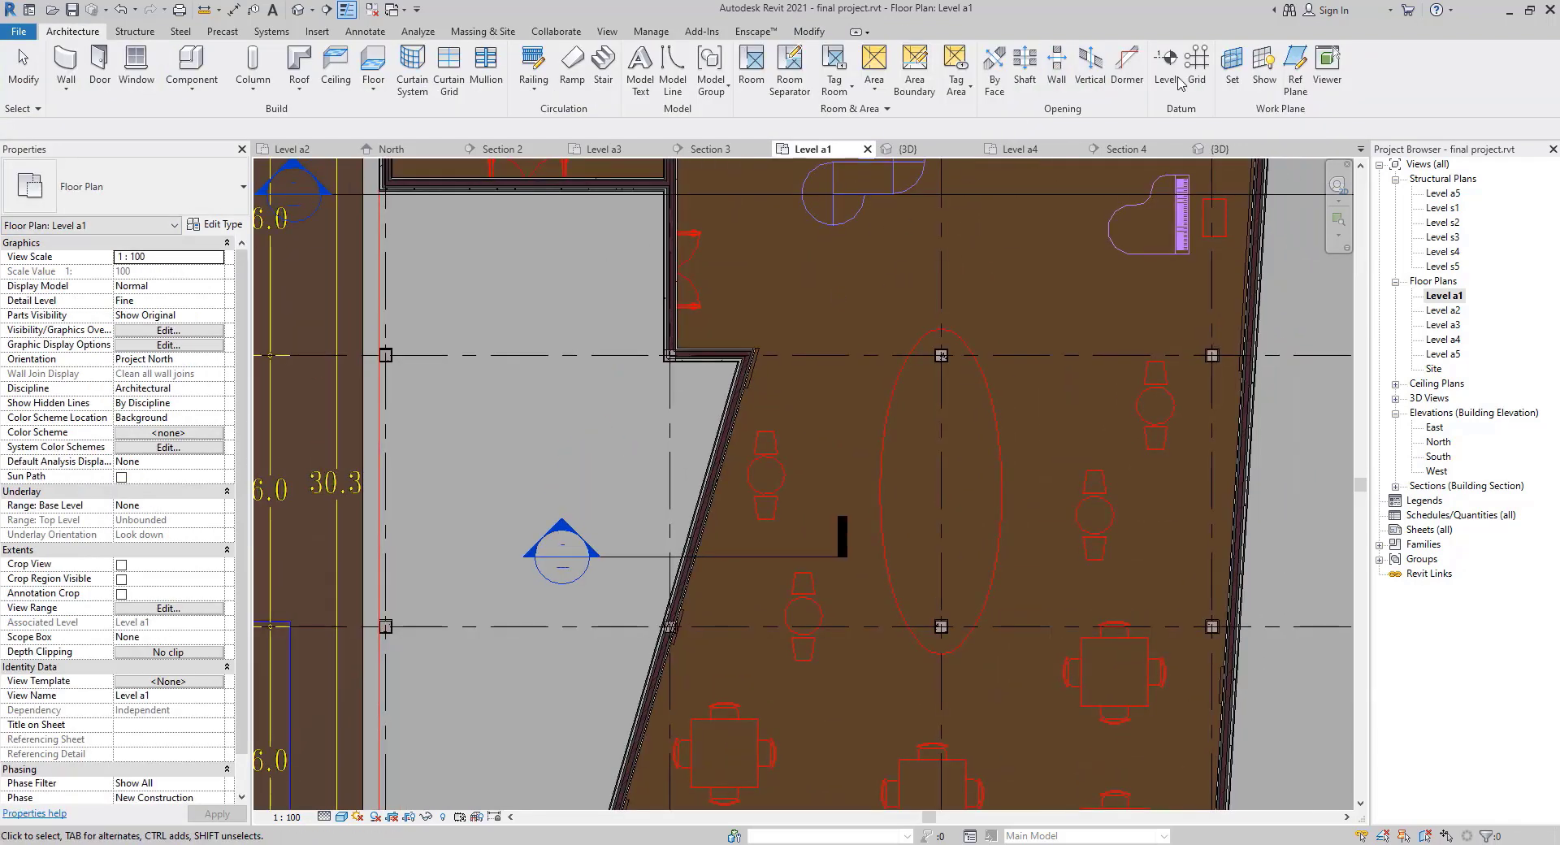
pyautogui.click(1286, 77)
pyautogui.scroll(8, 724, 341)
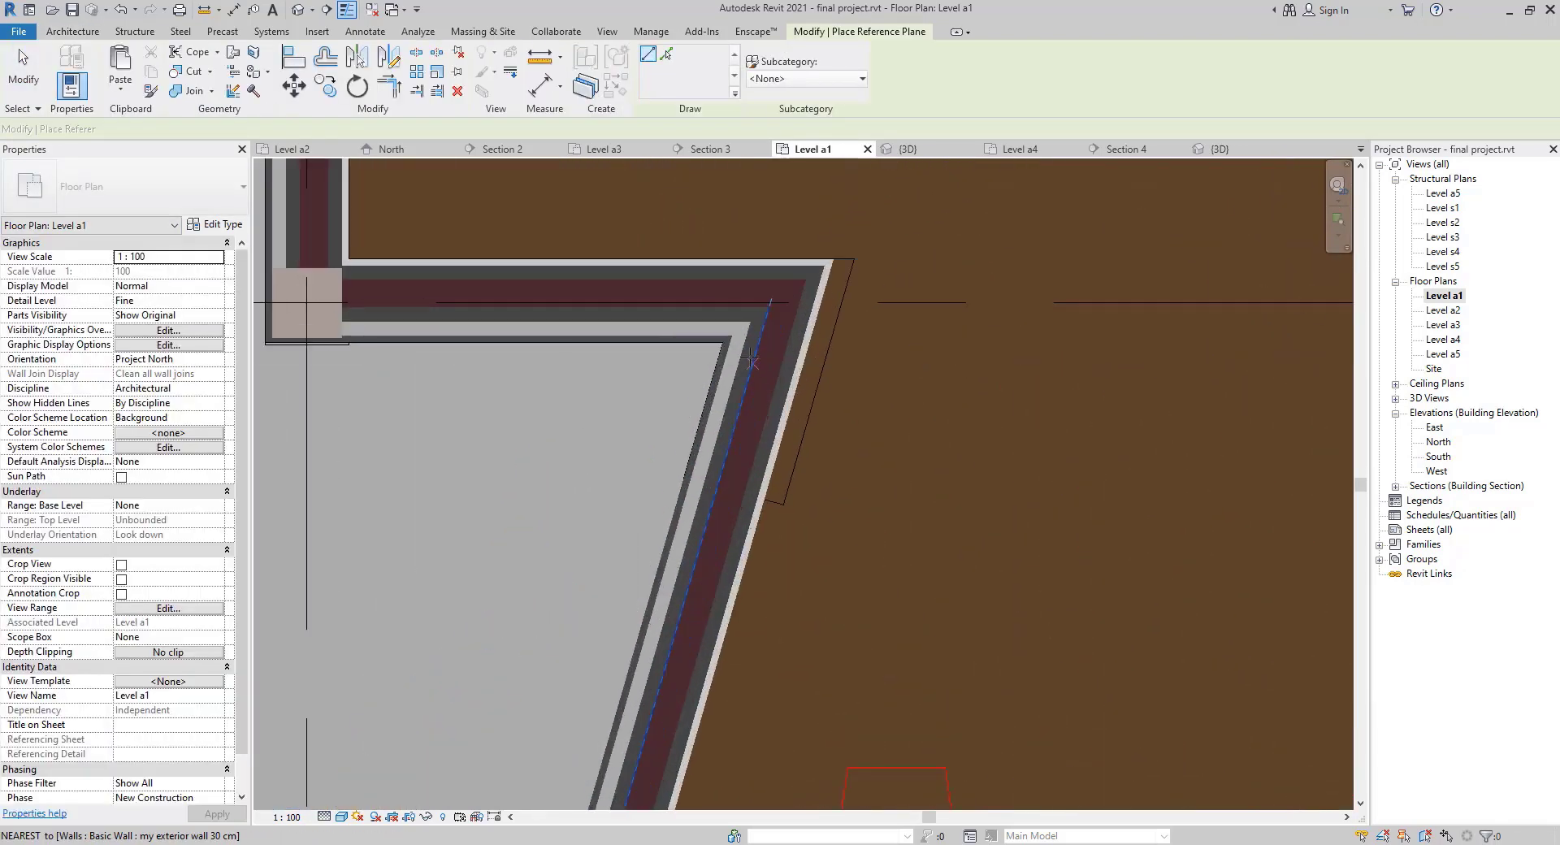
pyautogui.click(723, 342)
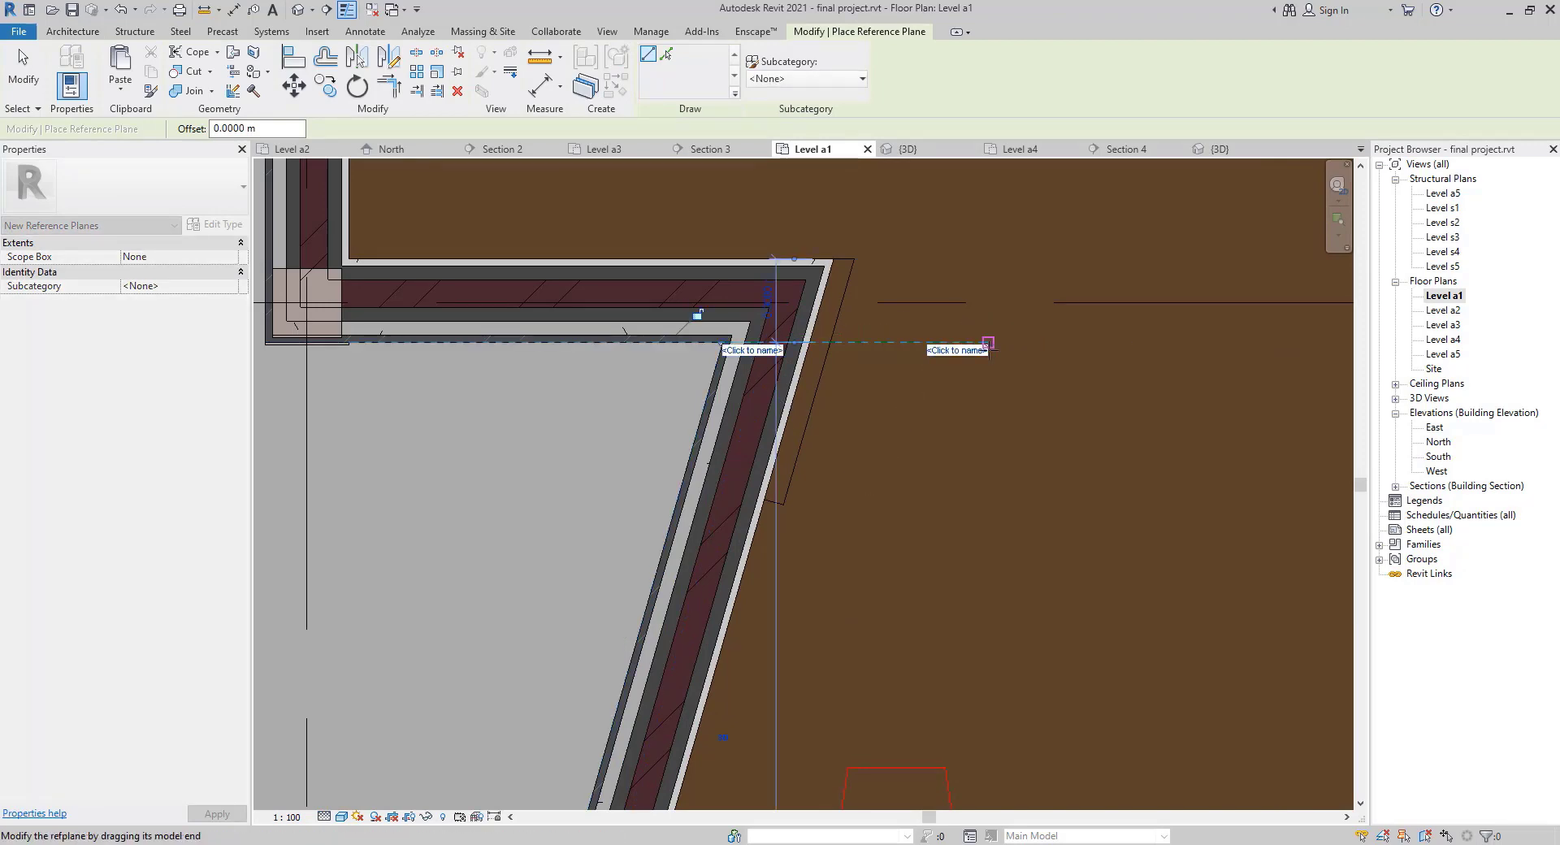
pyautogui.click(989, 342)
pyautogui.press('Escape')
pyautogui.press('Escape')
# Move the reference plane 1 m down from the slanted wall's upper corner.
pyautogui.click(934, 341)
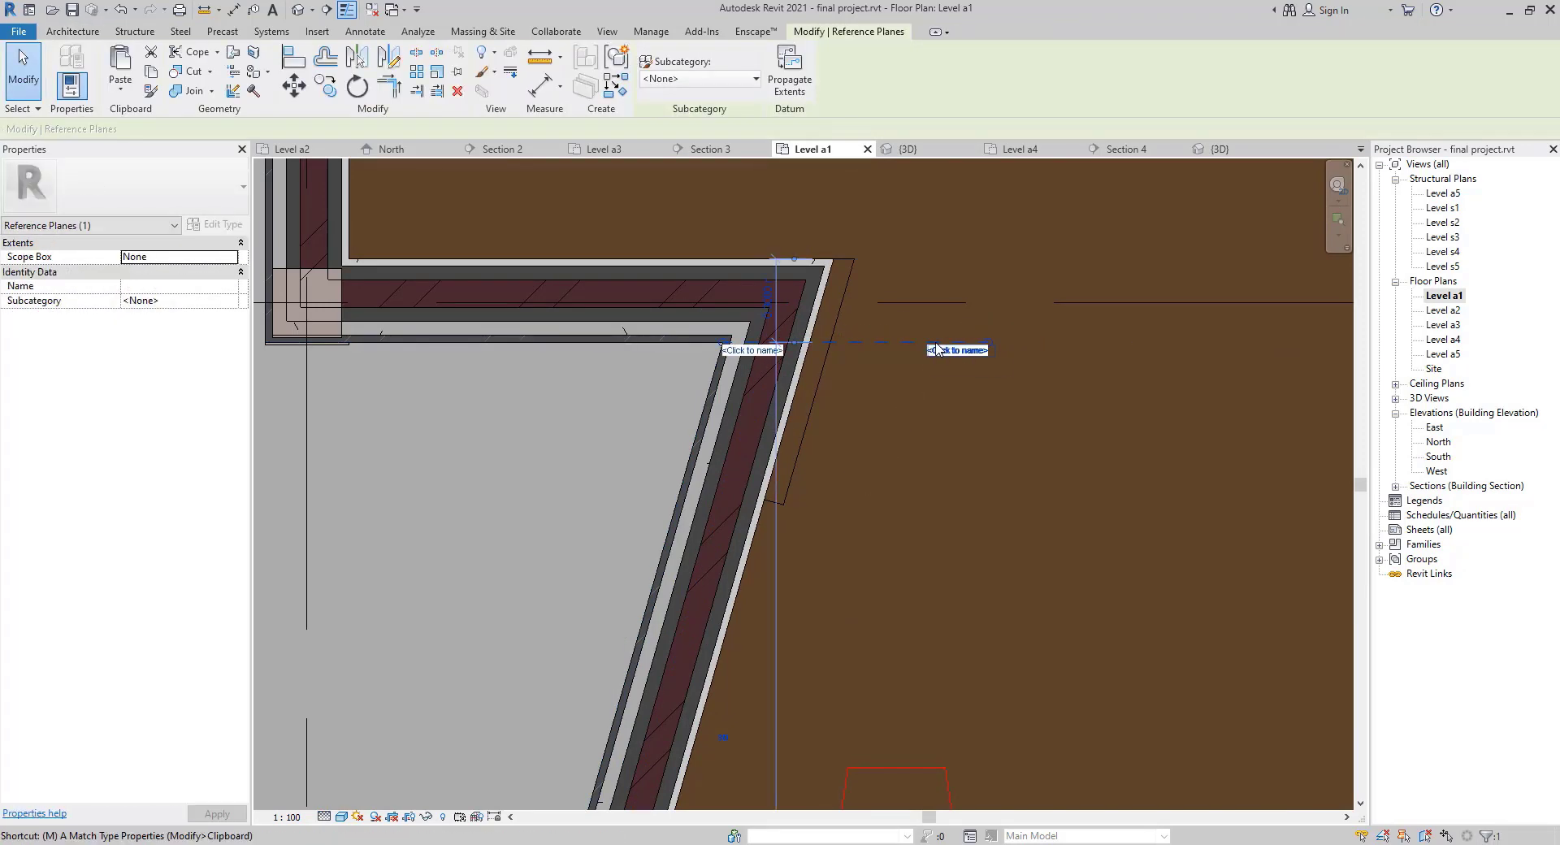
pyautogui.click(916, 389)
pyautogui.write('1000')
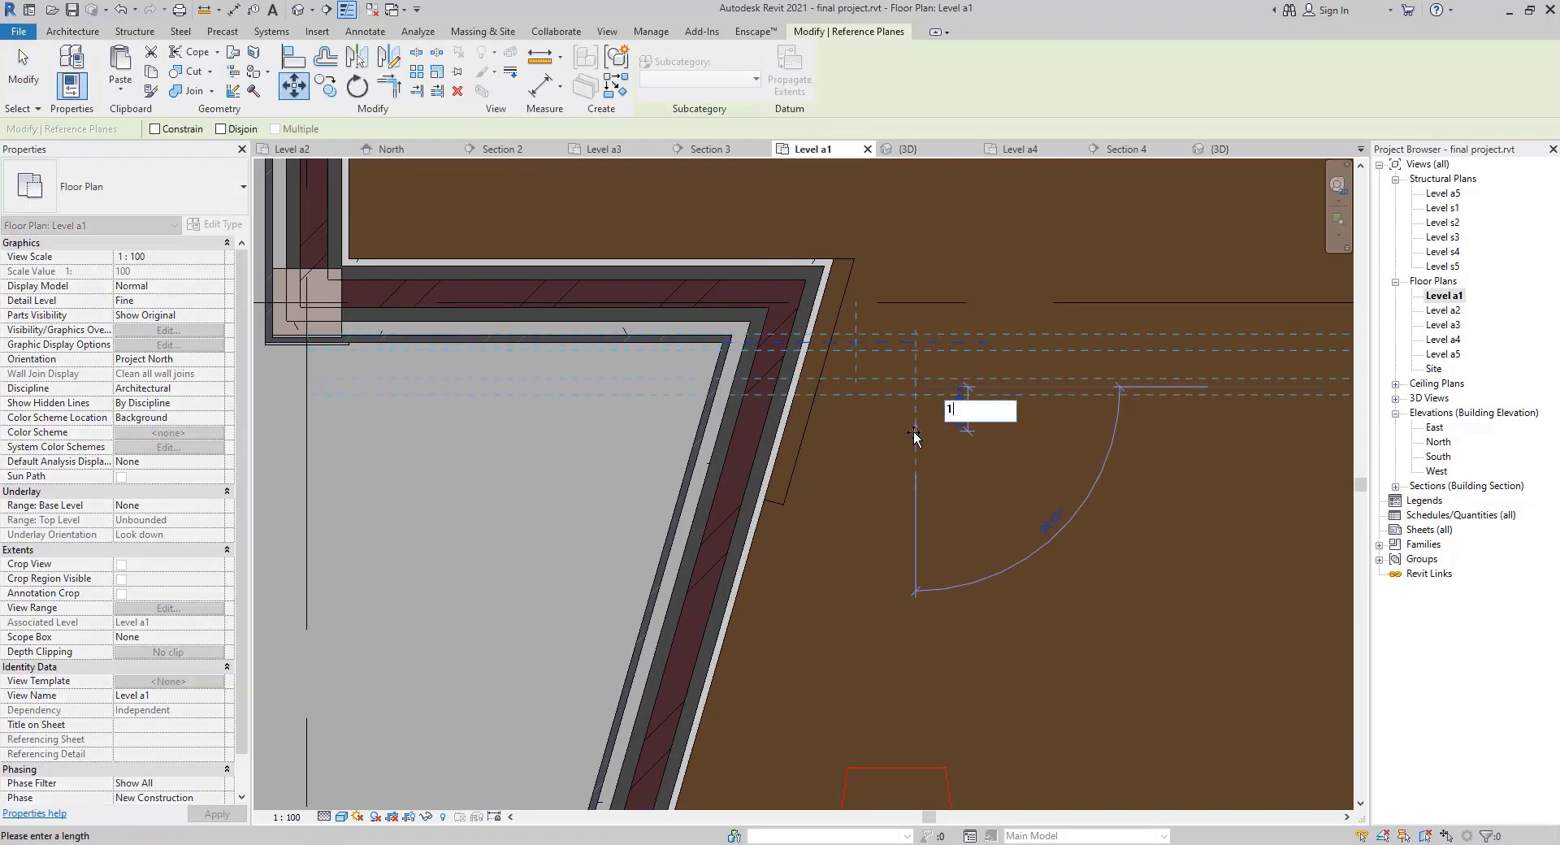
pyautogui.press('Return')
pyautogui.scroll(-5, 906, 443)
pyautogui.moveTo(900, 613); pyautogui.dragTo(878, 419, button='middle')
pyautogui.moveTo(724, 766); pyautogui.dragTo(764, 504, button='middle')
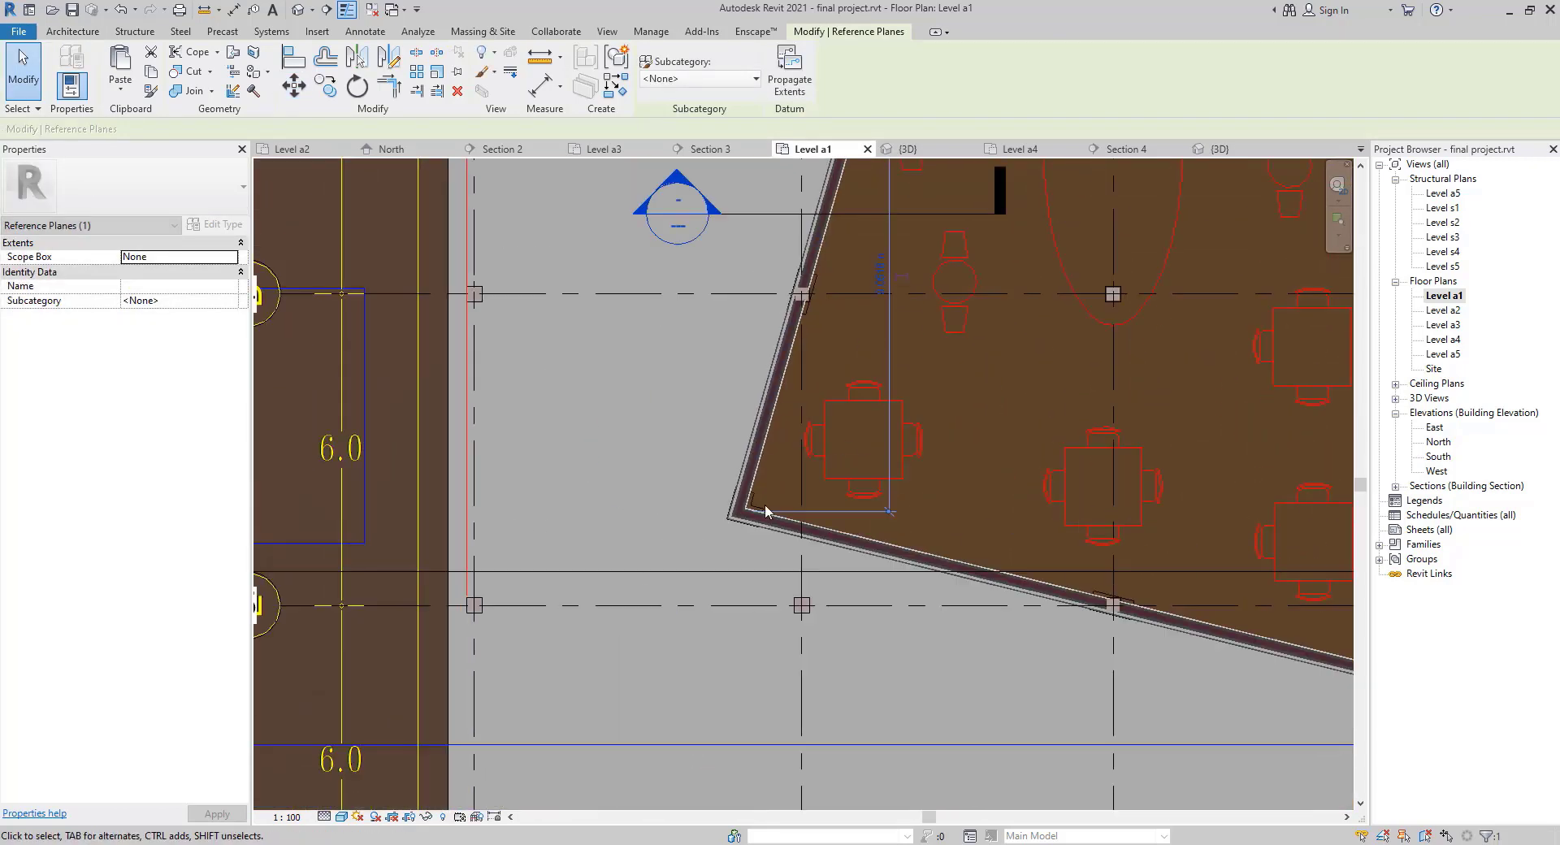
pyautogui.scroll(2, 744, 512)
pyautogui.press('Escape')
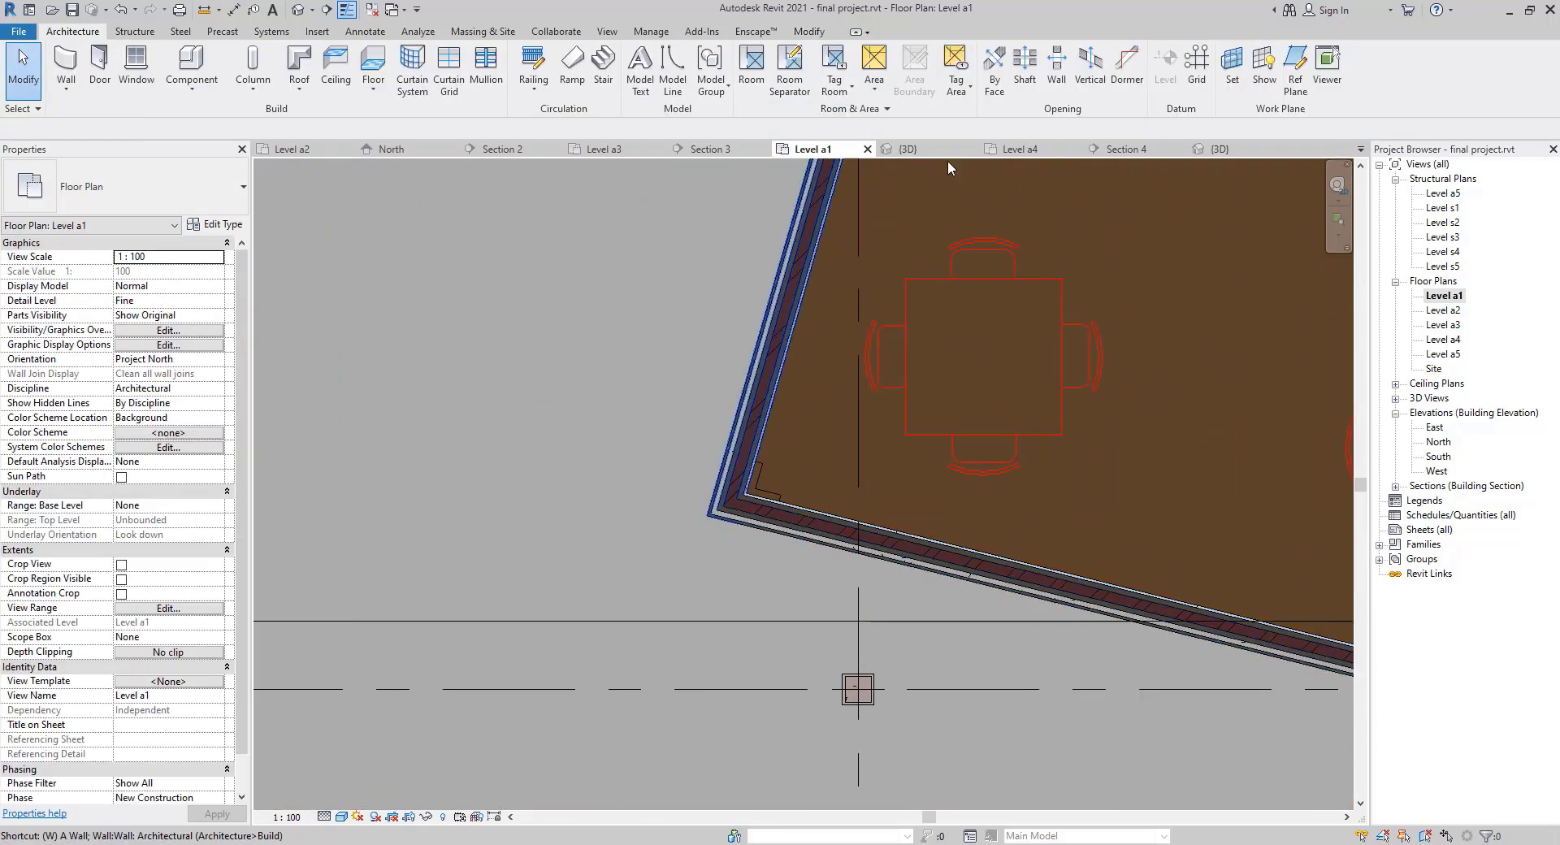
# Draw a short horizontal reference plane from the interior corner at the slanted wall's lower end.
pyautogui.press('e')
pyautogui.press('p')
pyautogui.press('r')
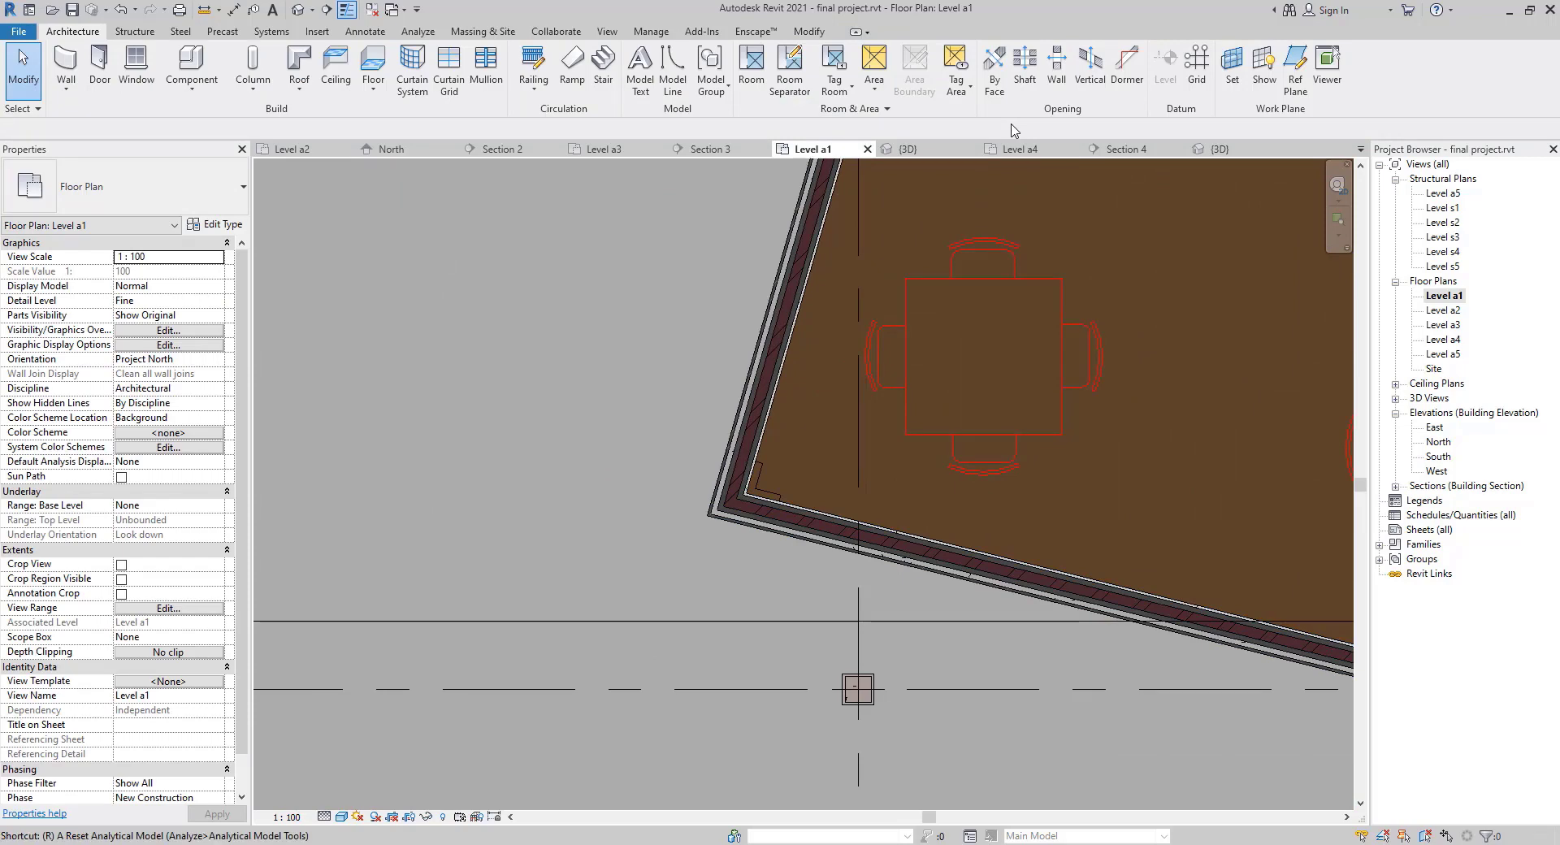
pyautogui.press('p')
pyautogui.scroll(3, 746, 486)
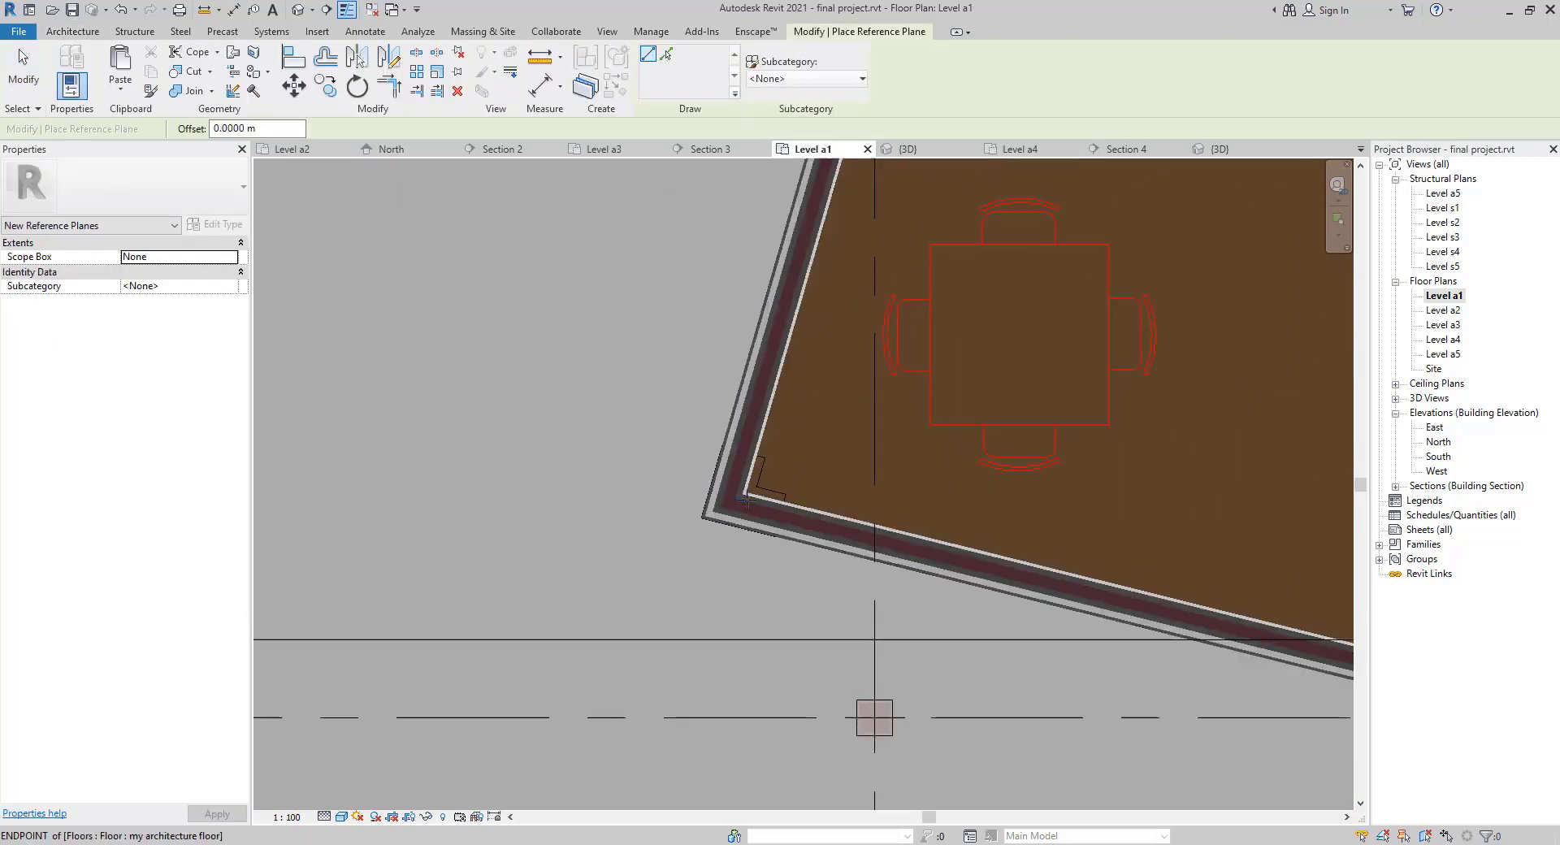
pyautogui.click(746, 486)
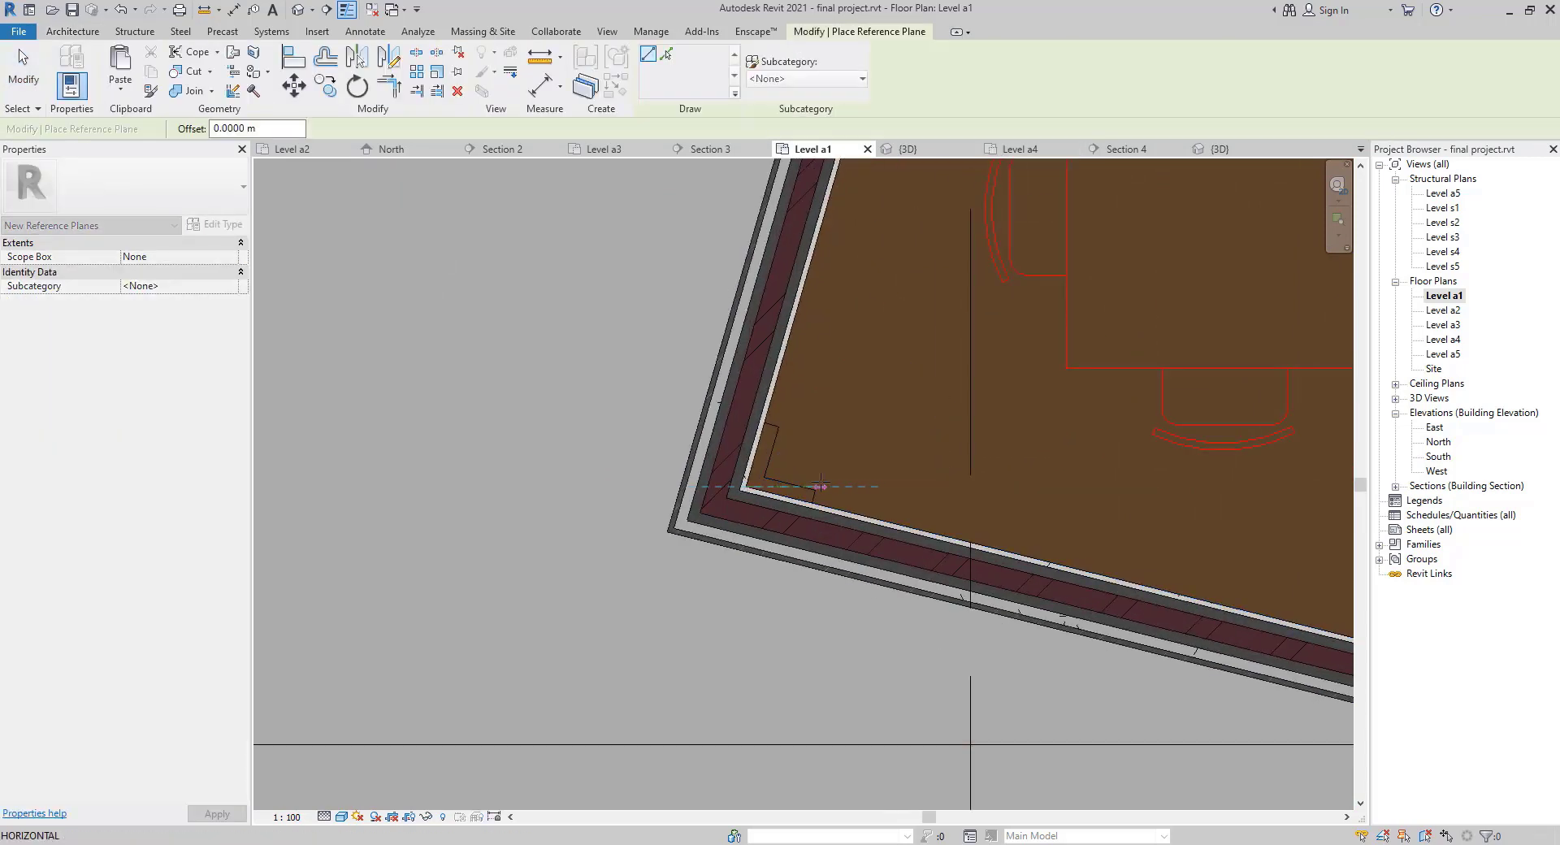
pyautogui.click(894, 486)
pyautogui.press('Escape')
pyautogui.press('Escape')
# Move the lower reference plane 1 m up from the wall corner.
pyautogui.click(894, 486)
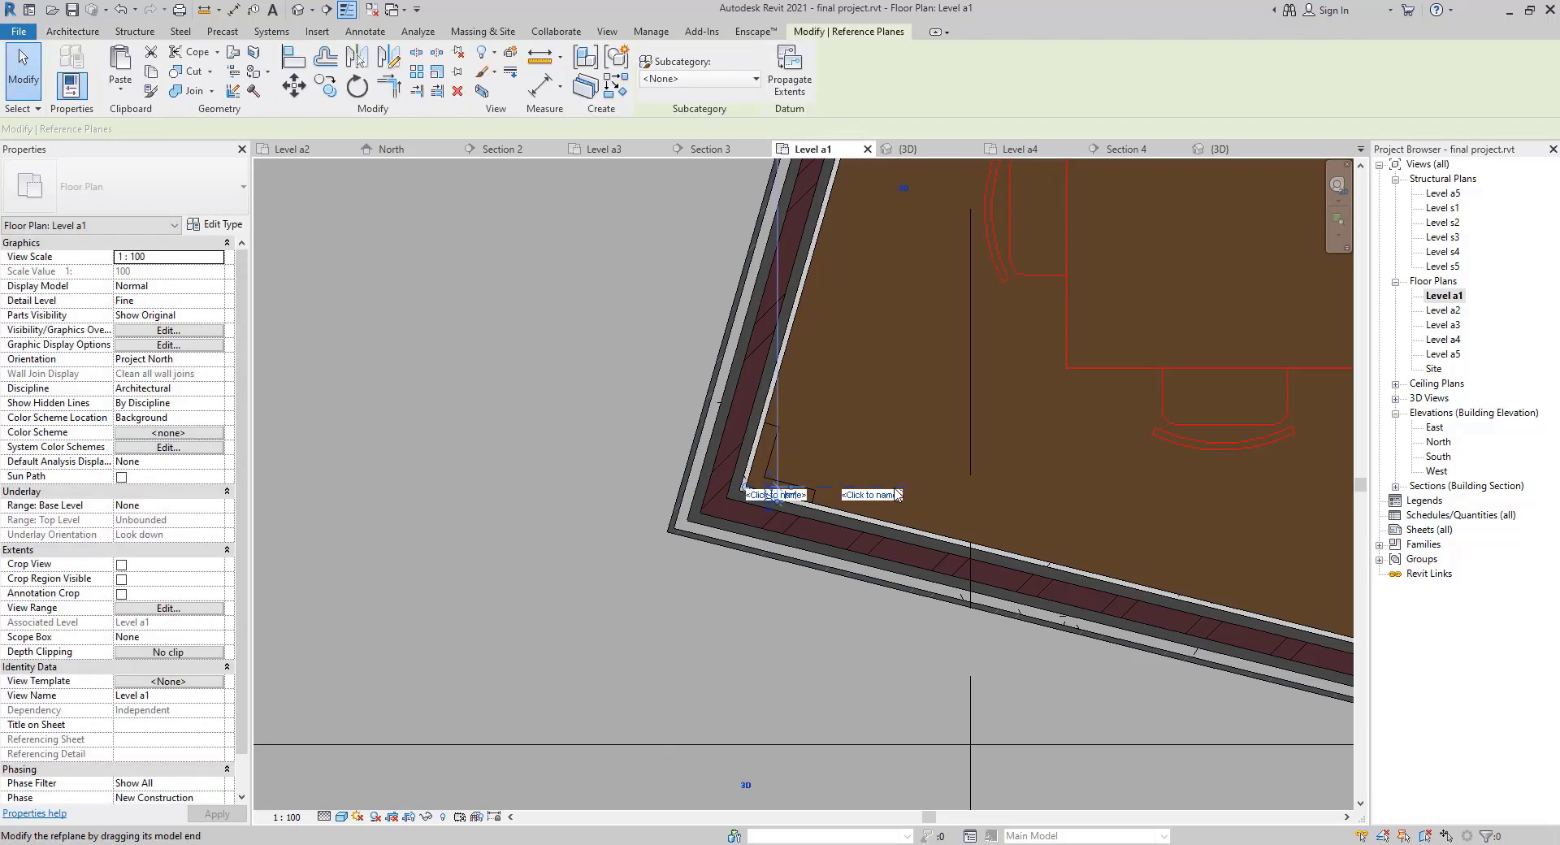
pyautogui.press('m')
pyautogui.press('v')
pyautogui.click(893, 438)
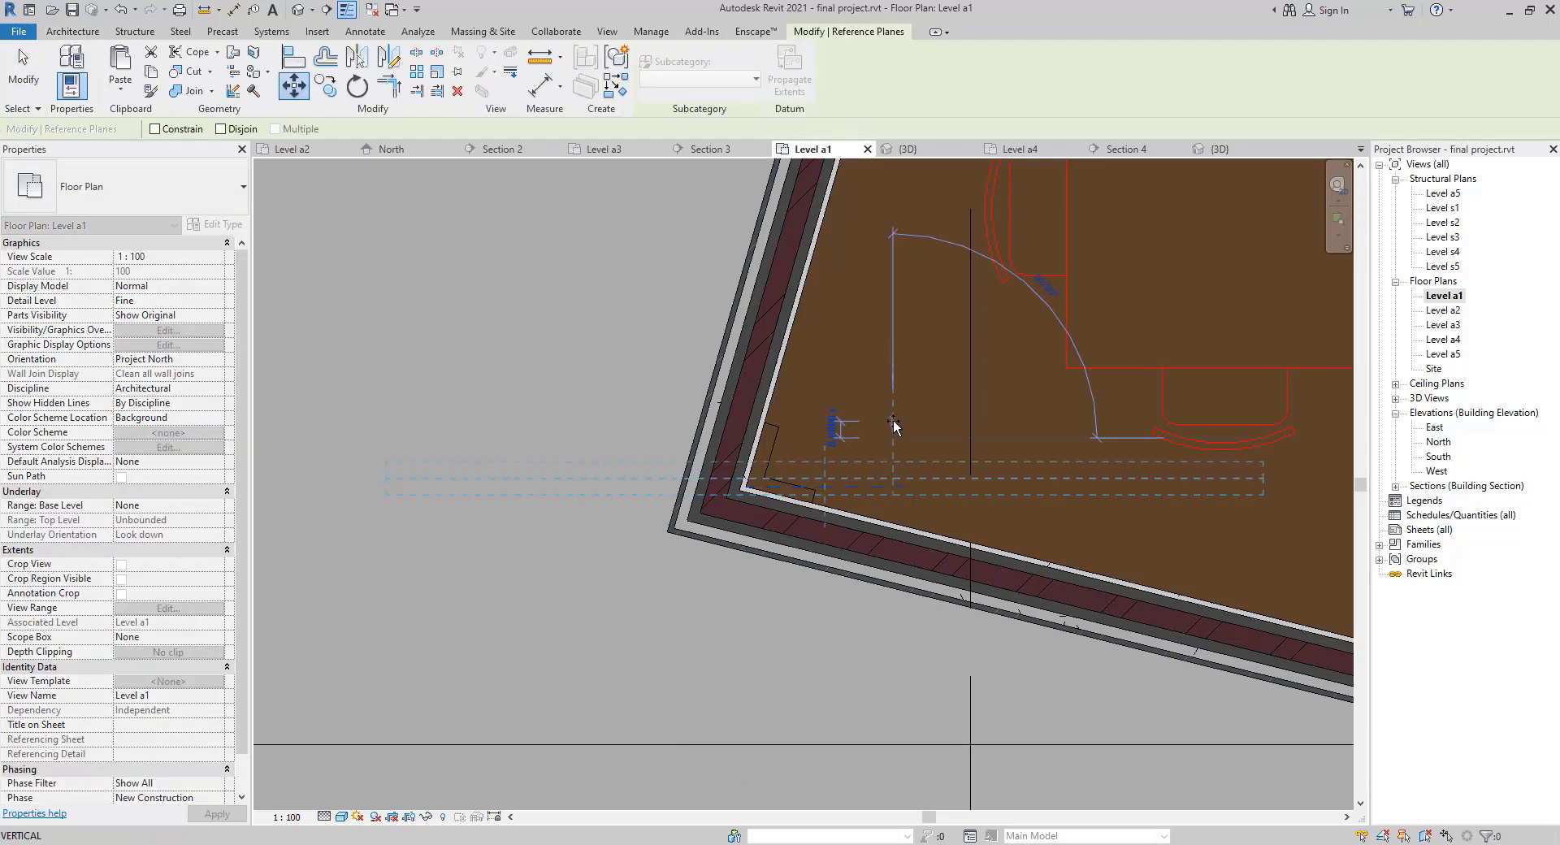
pyautogui.write('1')
pyautogui.press('Return')
pyautogui.scroll(-3, 812, 356)
pyautogui.moveTo(811, 356); pyautogui.dragTo(798, 591, button='middle')
pyautogui.press('Escape')
# Start an architectural wall with the curtain wall type practice and check its Automatically Embed setting in the type properties.
pyautogui.scroll(-2, 794, 530)
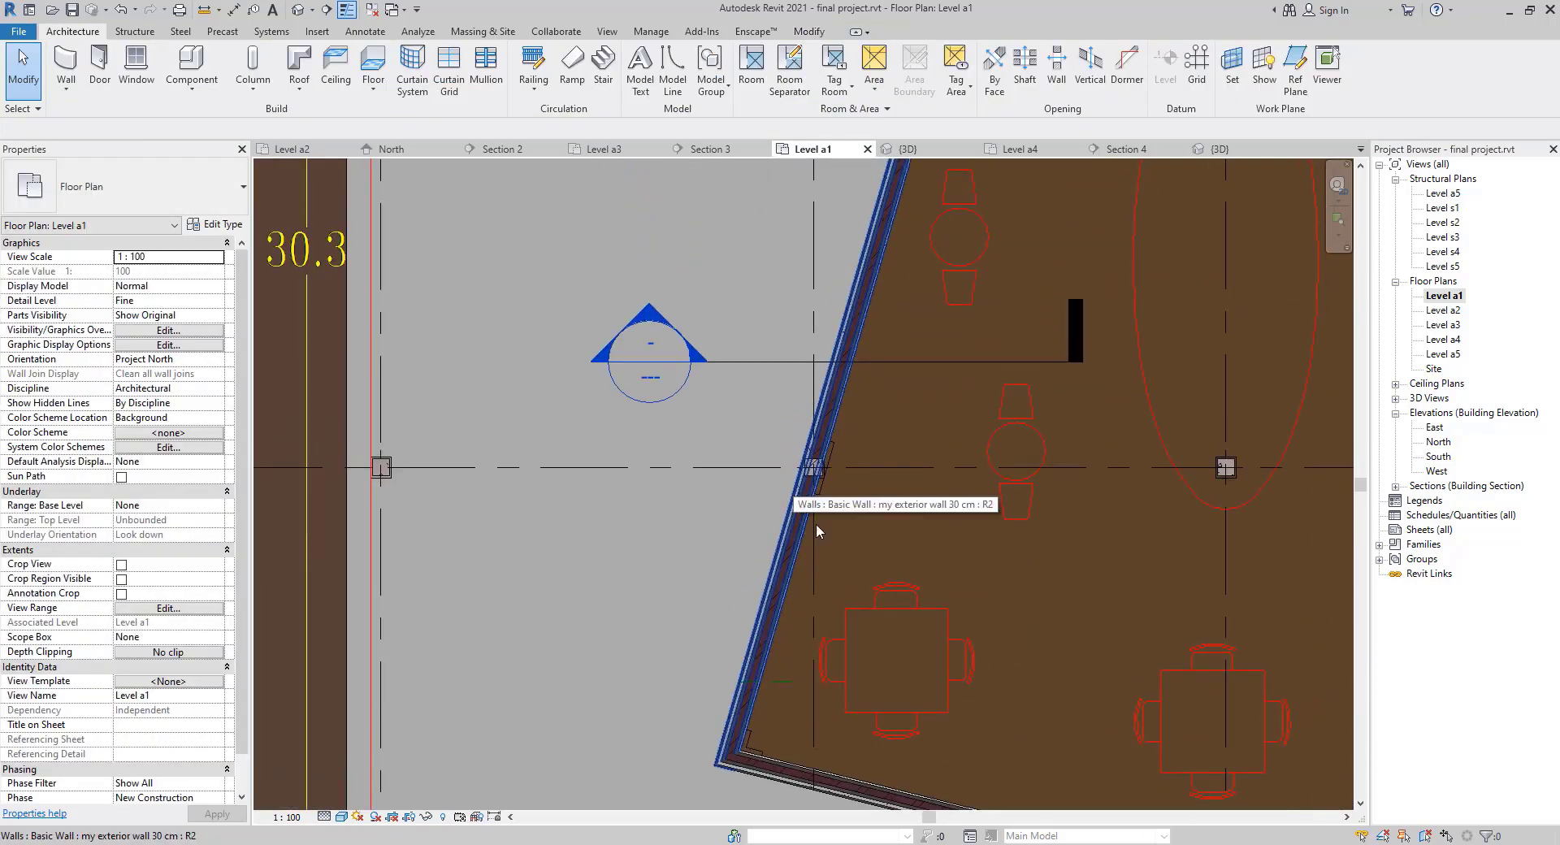
pyautogui.press('w')
pyautogui.press('a')
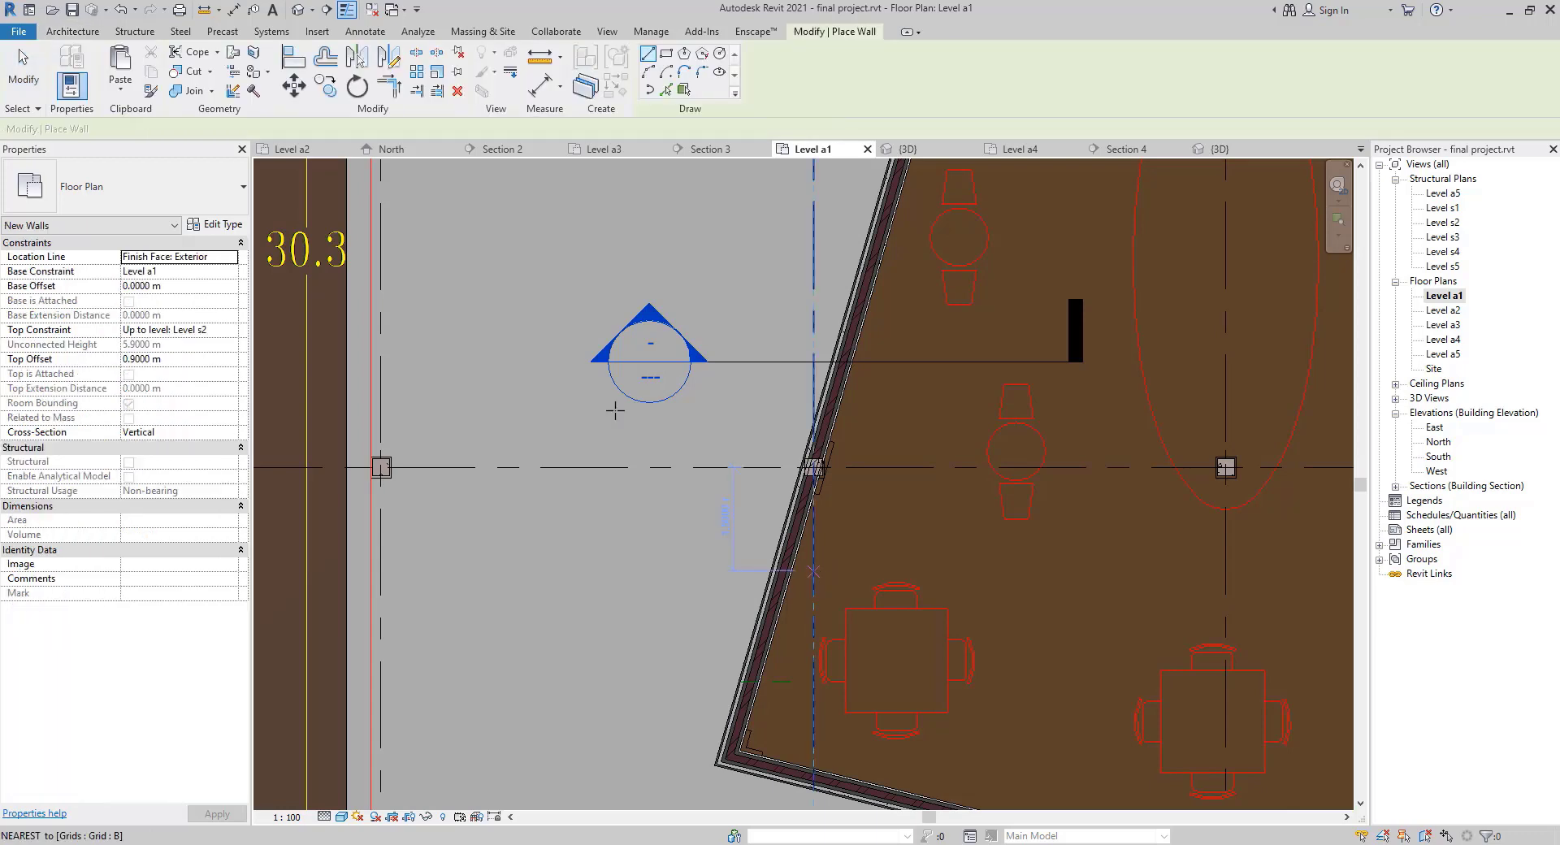
pyautogui.click(126, 186)
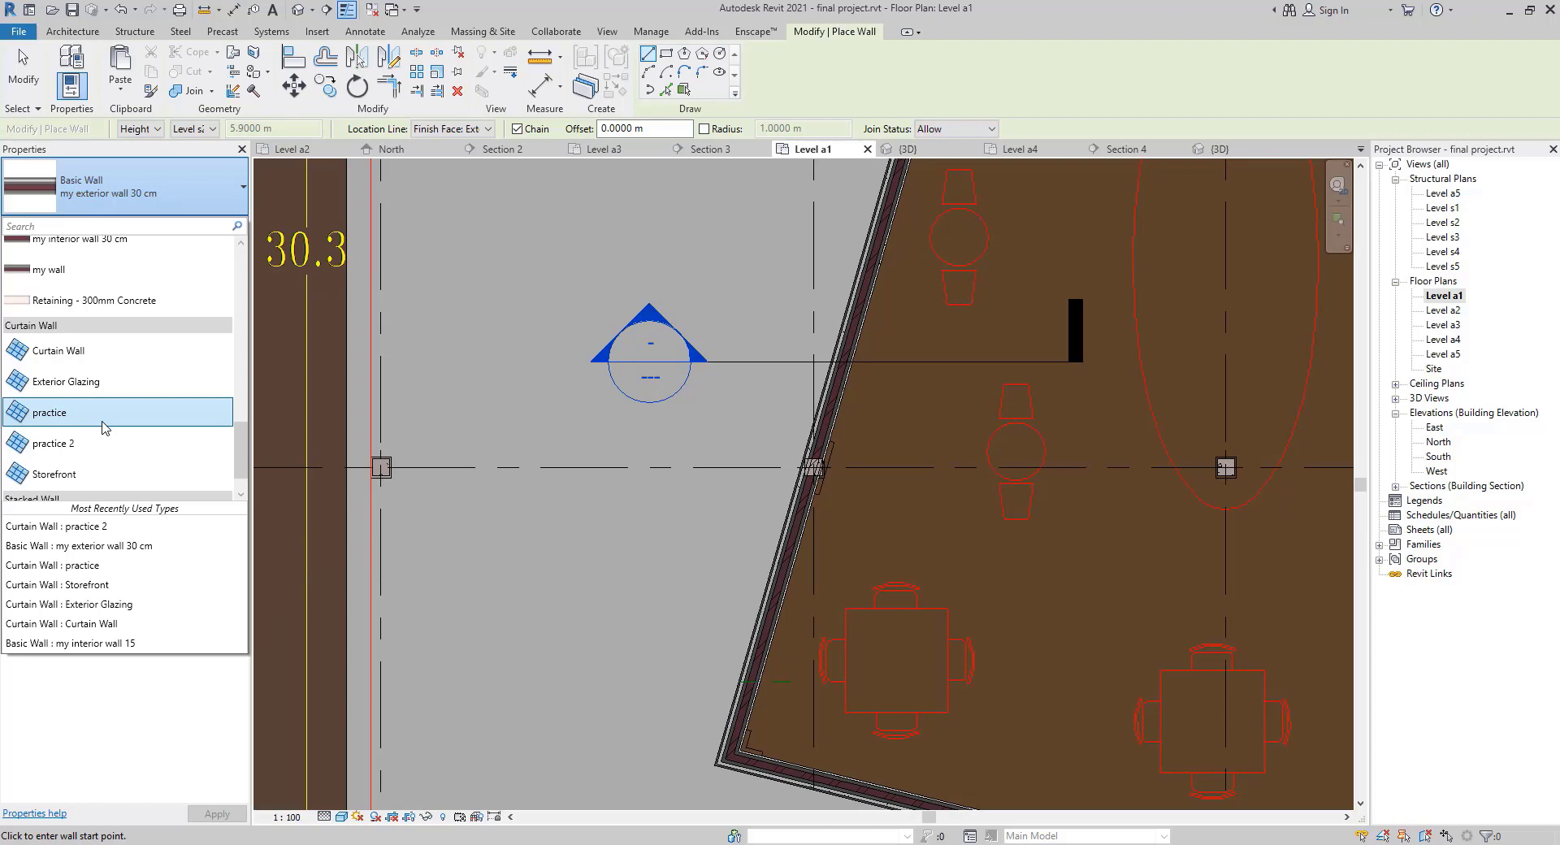
pyautogui.click(103, 422)
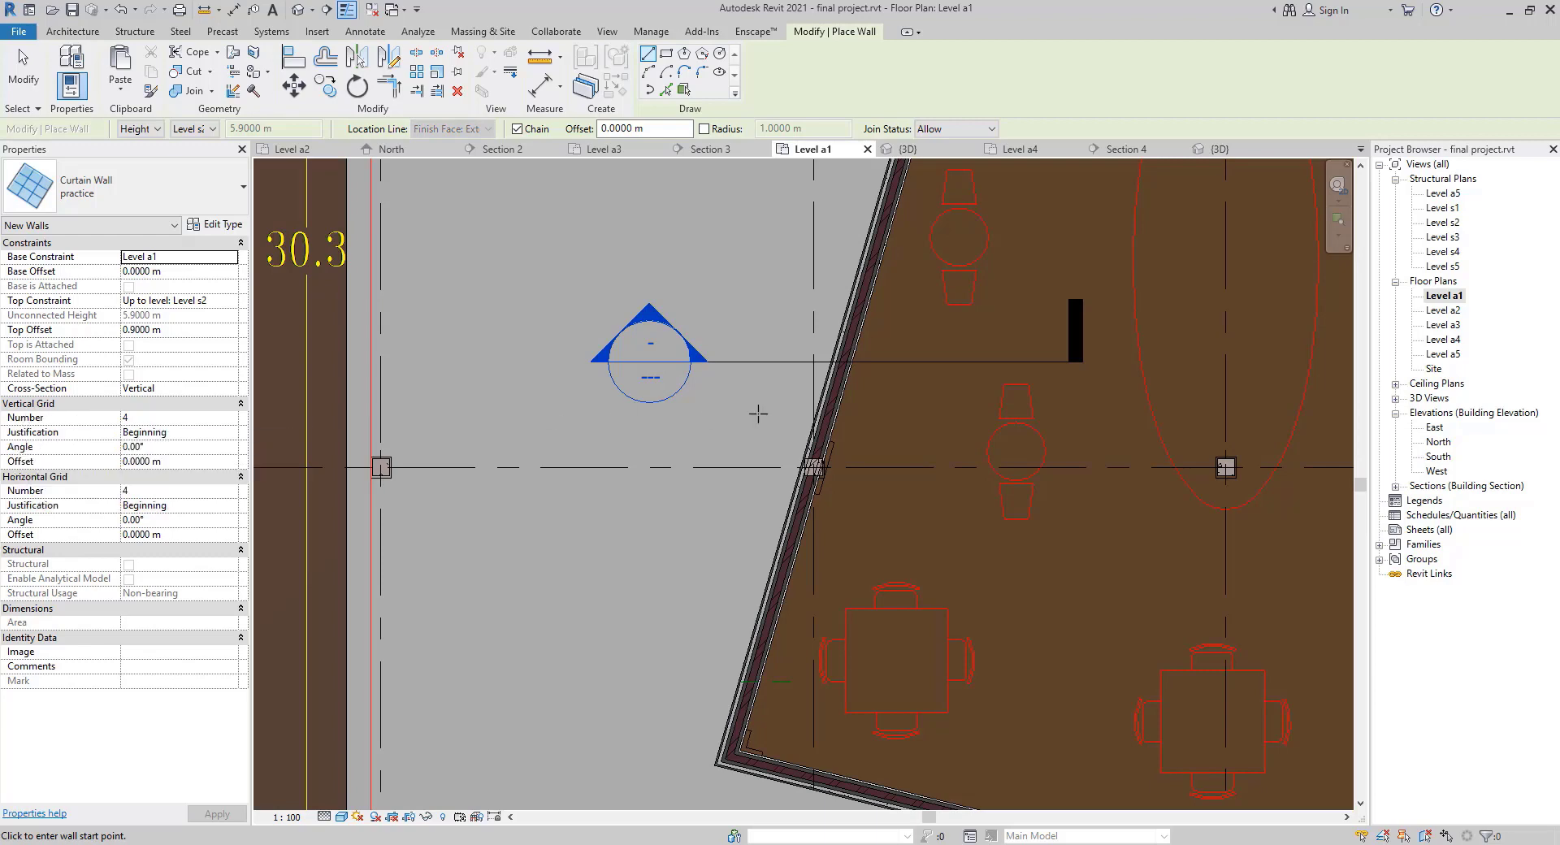
pyautogui.scroll(-3, 1067, 315)
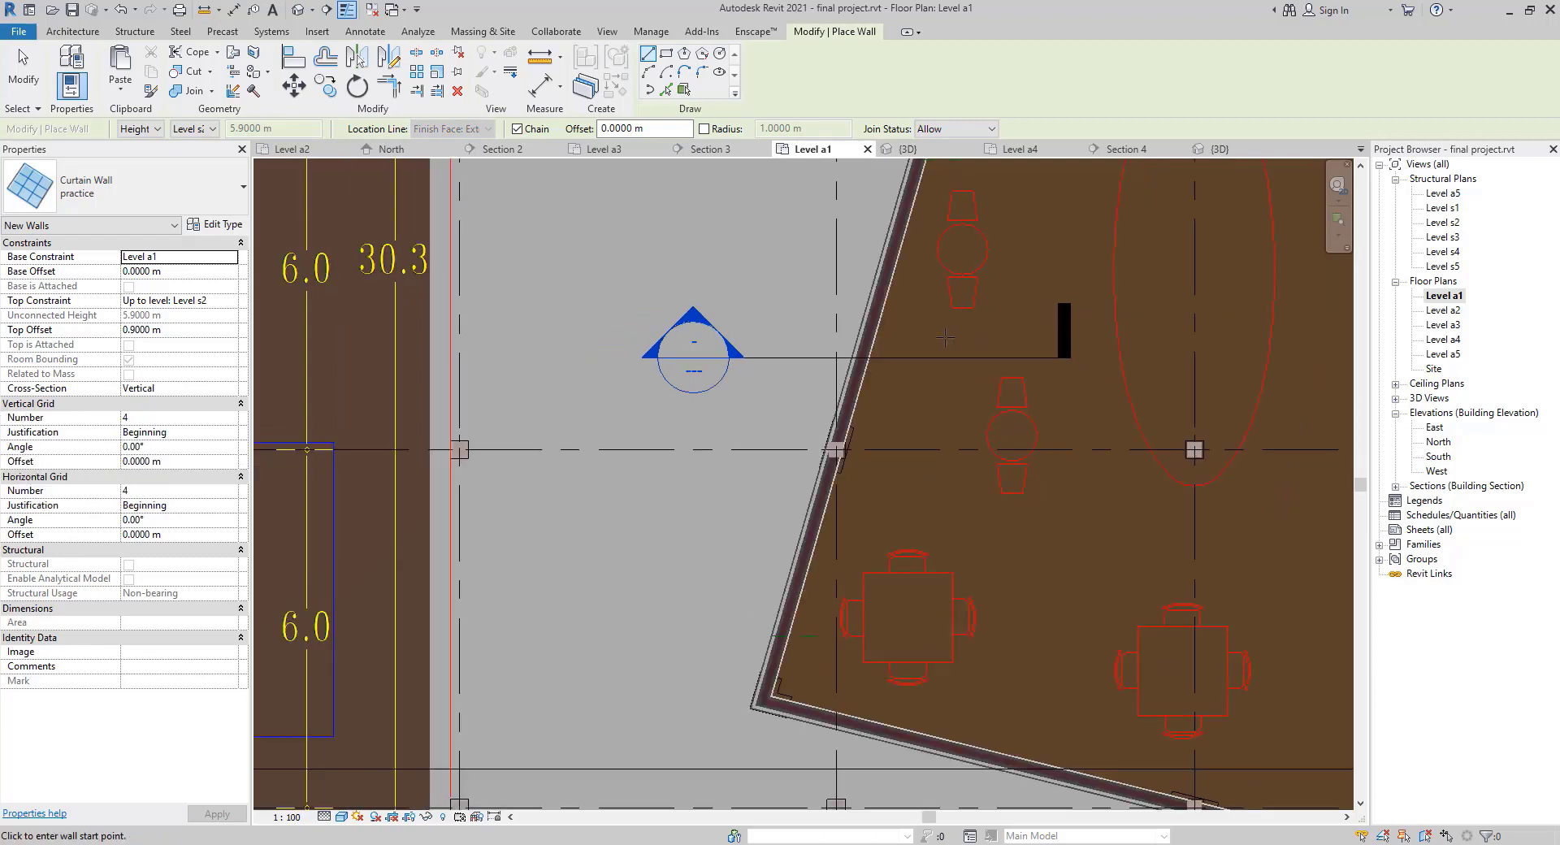
pyautogui.scroll(4, 750, 414)
pyautogui.scroll(2, 749, 415)
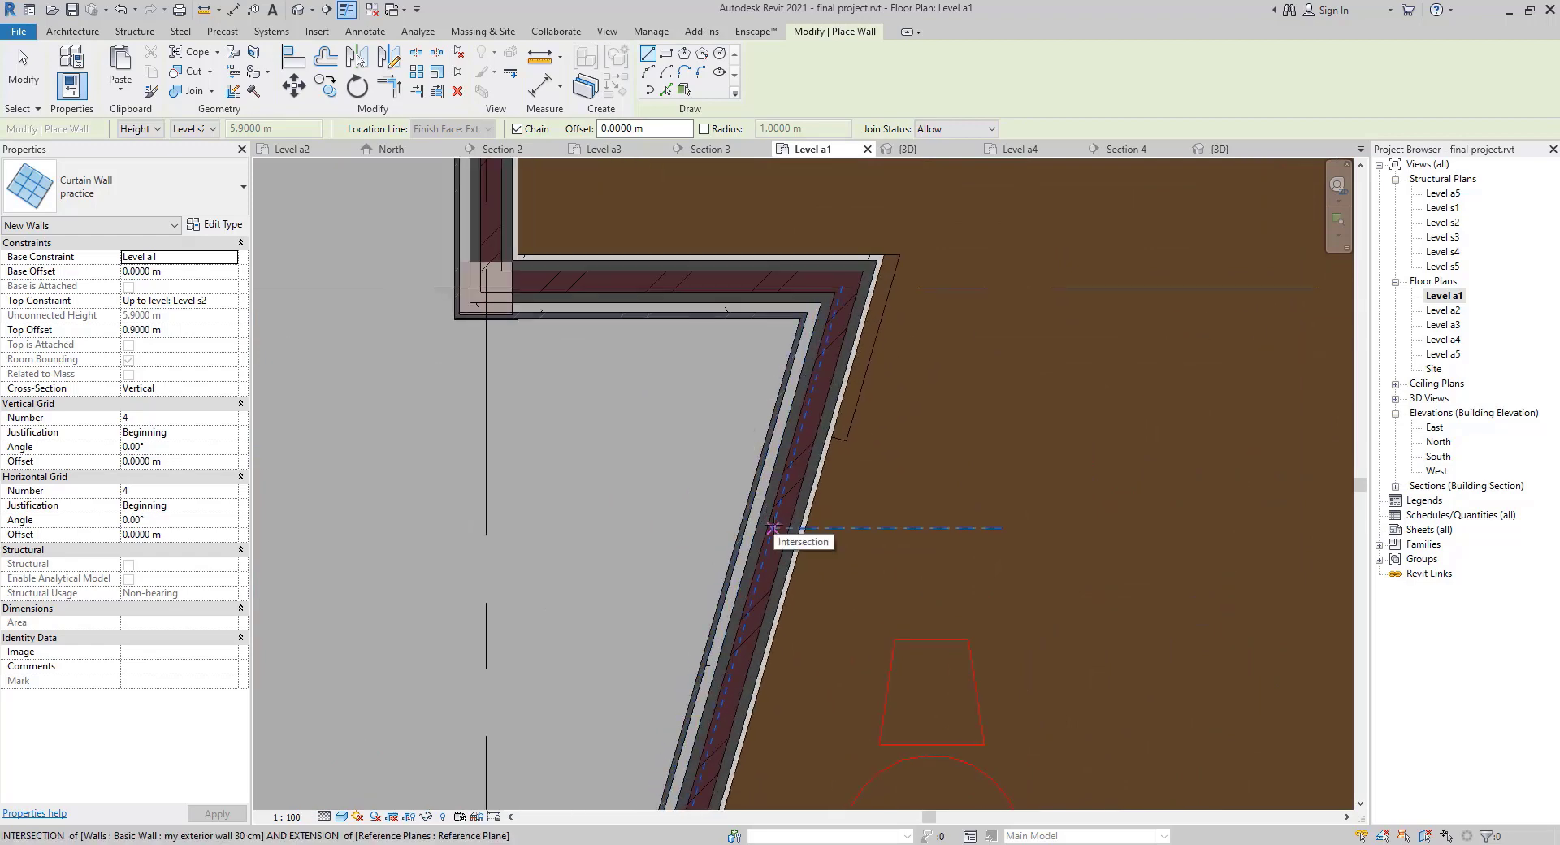
pyautogui.click(214, 225)
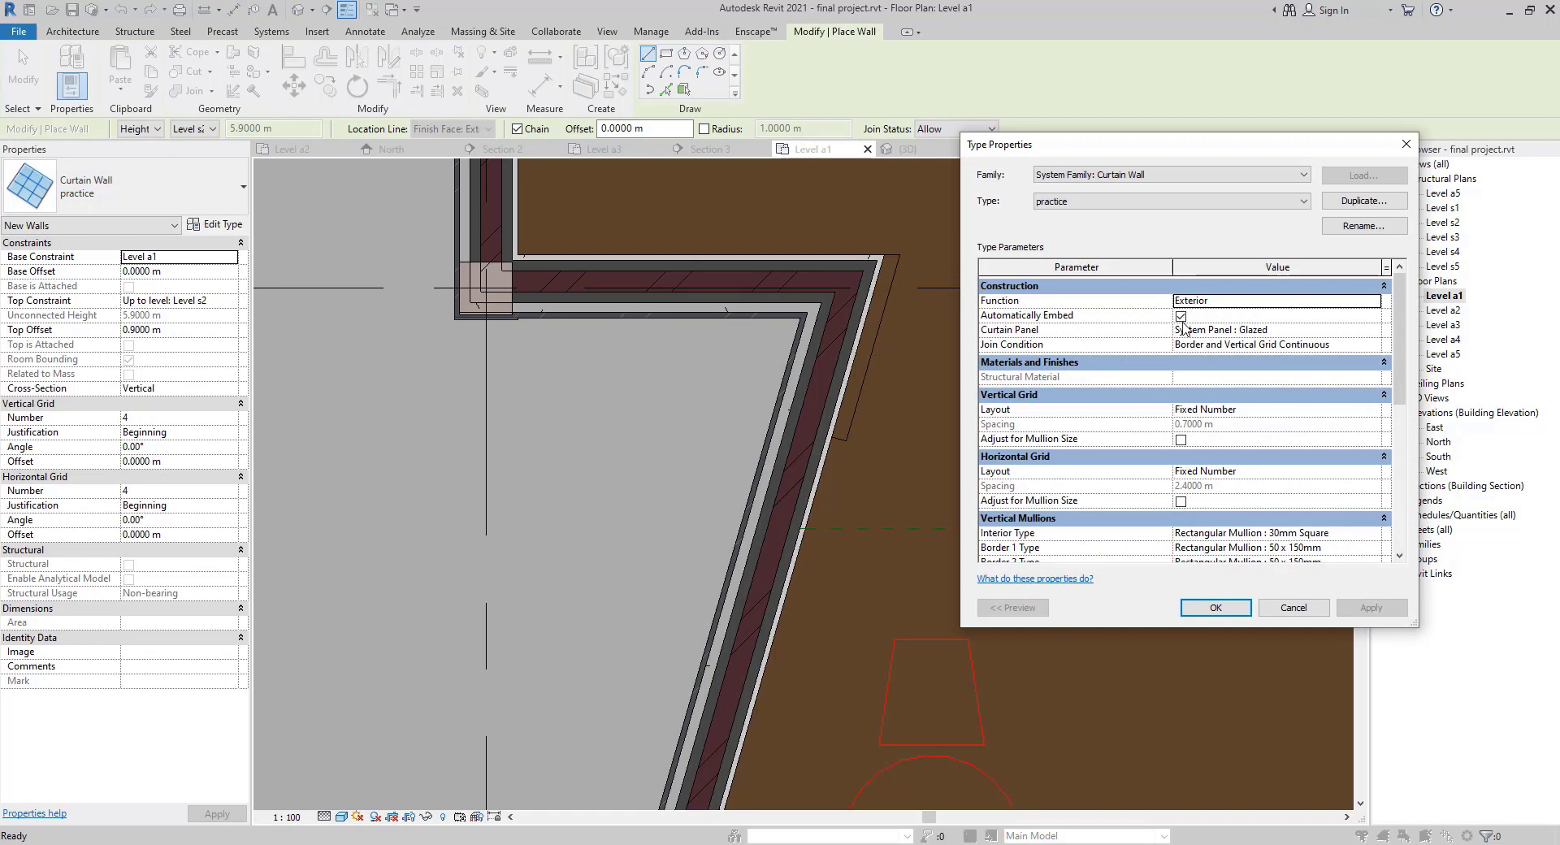
pyautogui.click(1216, 608)
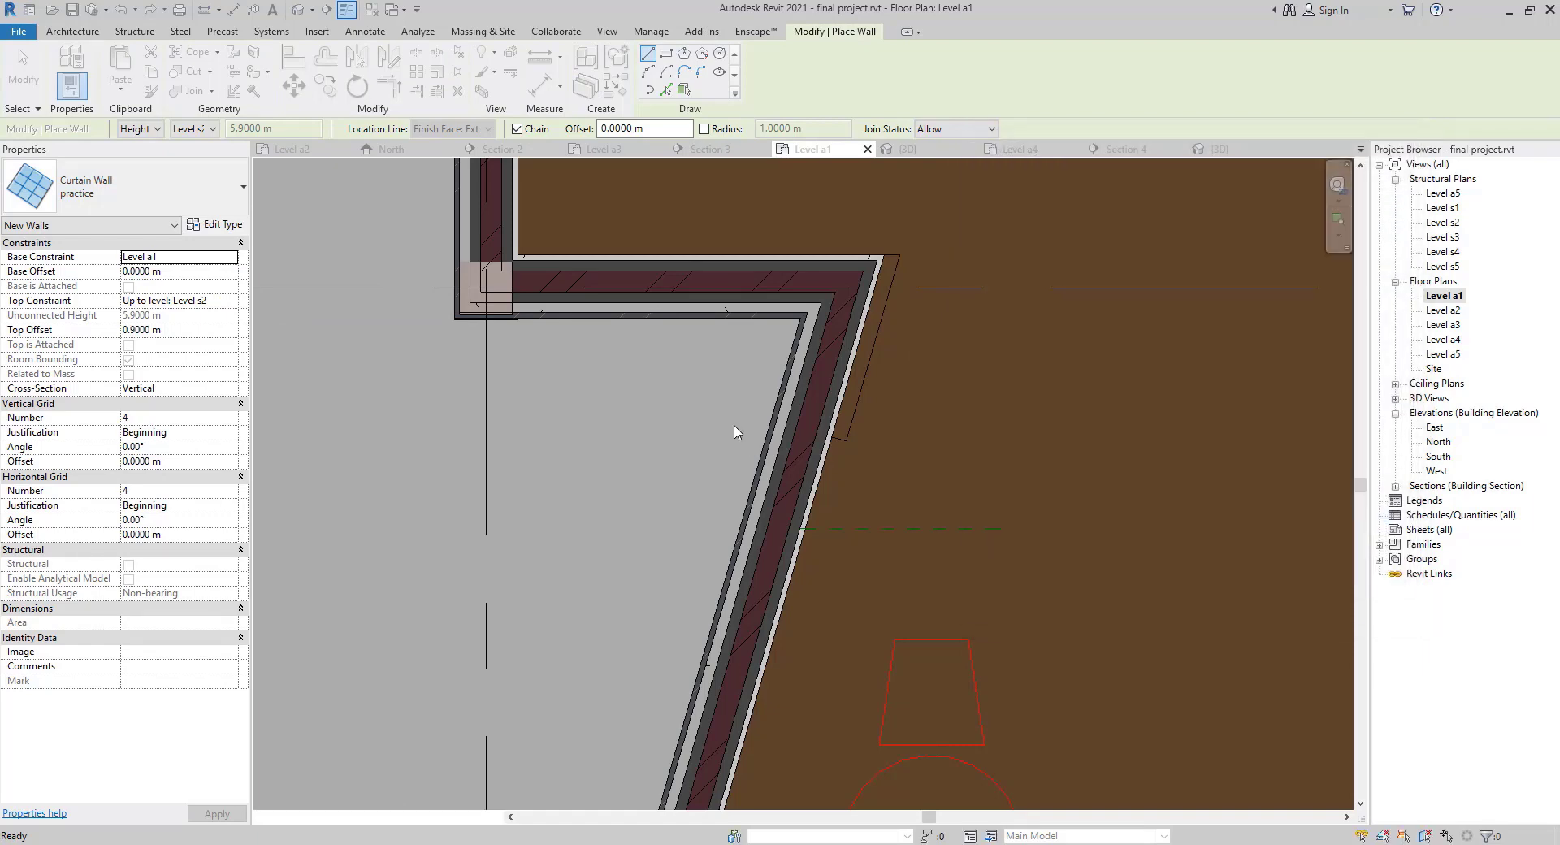
# Draw the curtain wall along the slanted exterior wall, from the upper reference plane to the lower one.
pyautogui.click(800, 529)
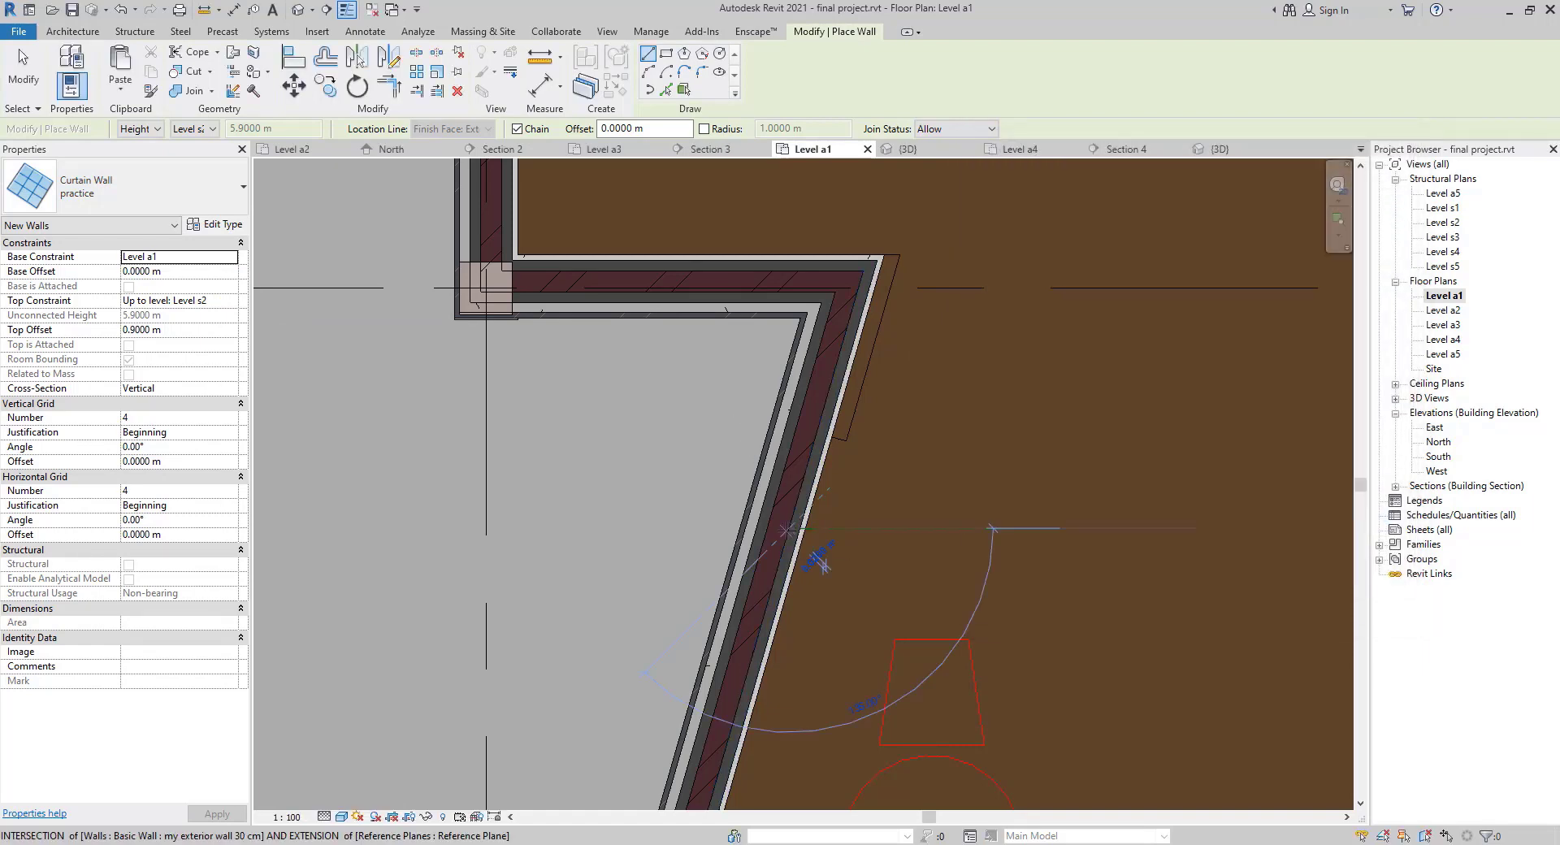
pyautogui.scroll(-4, 660, 587)
pyautogui.scroll(3, 634, 488)
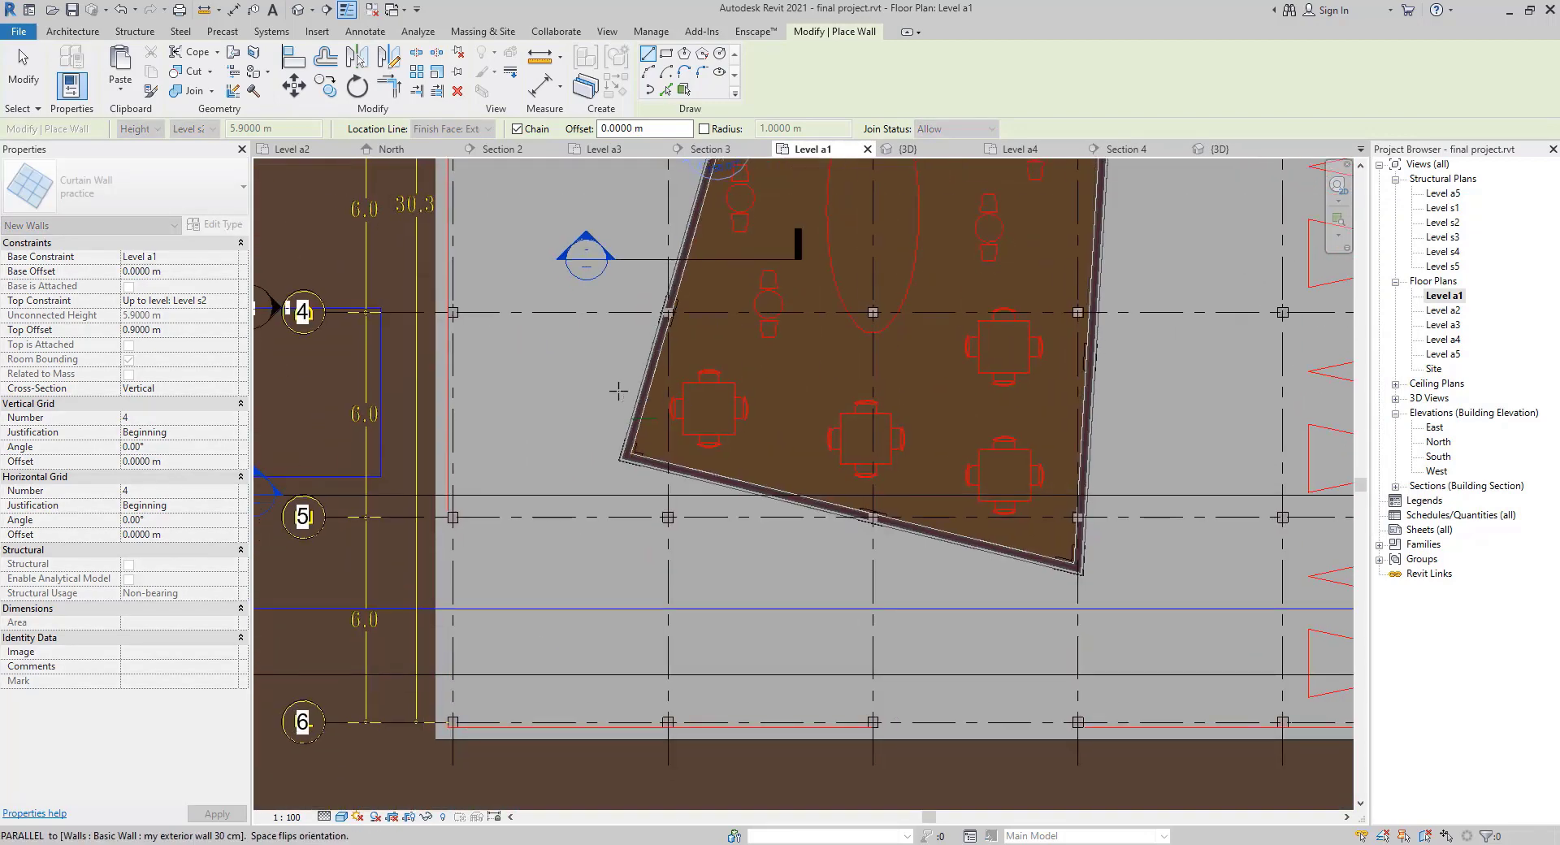
pyautogui.scroll(3, 703, 438)
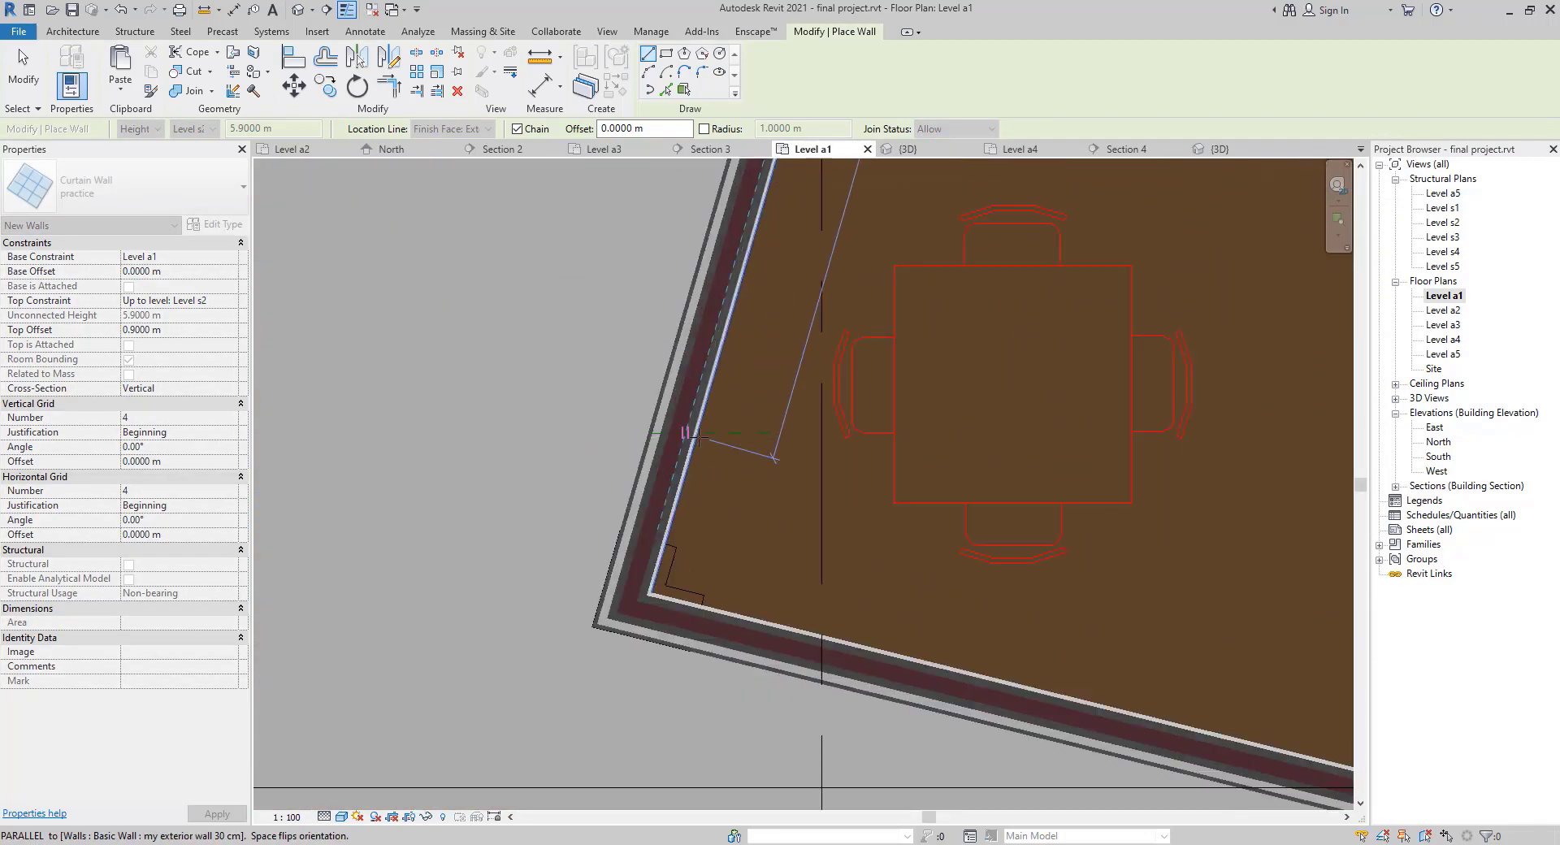
pyautogui.scroll(-2, 693, 431)
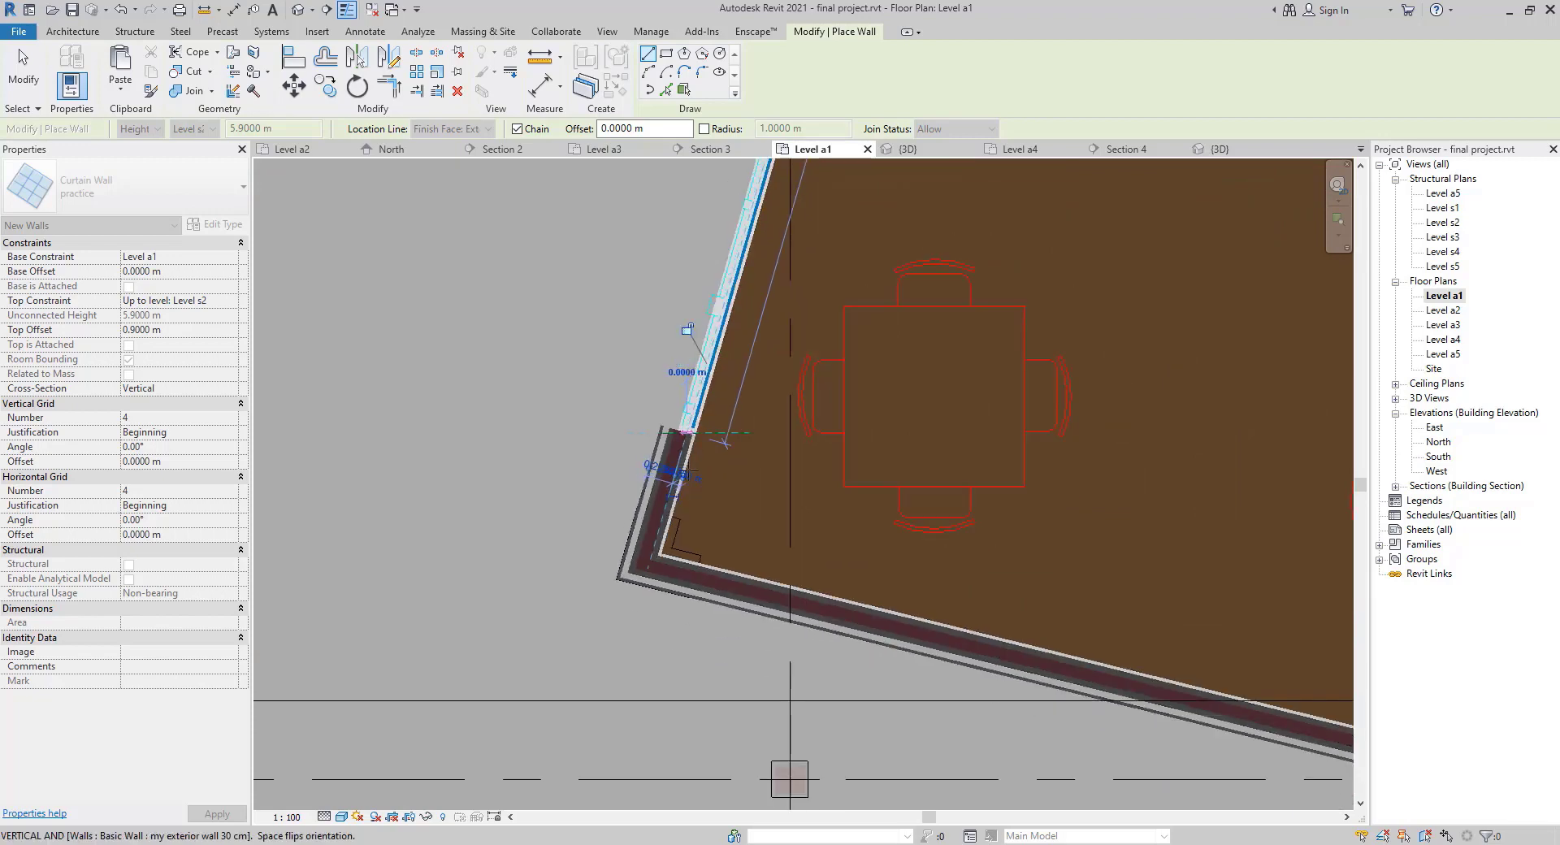
pyautogui.click(693, 431)
pyautogui.press('Escape')
pyautogui.press('Escape')
# Flip the embedded curtain wall so its glazing faces the exterior side of the slanted wall.
pyautogui.scroll(3, 707, 406)
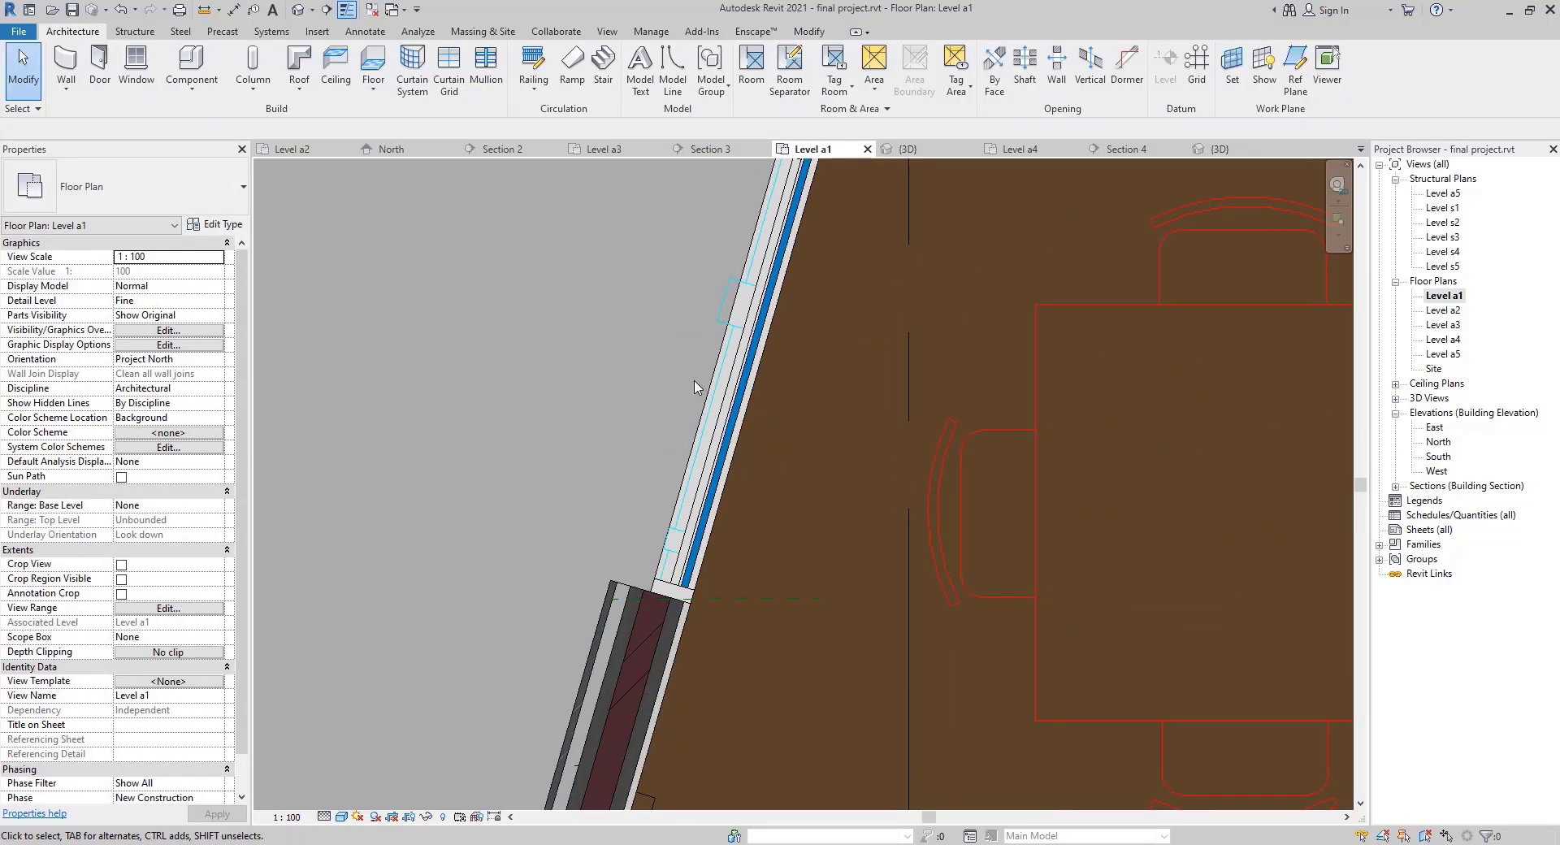
pyautogui.scroll(2, 727, 433)
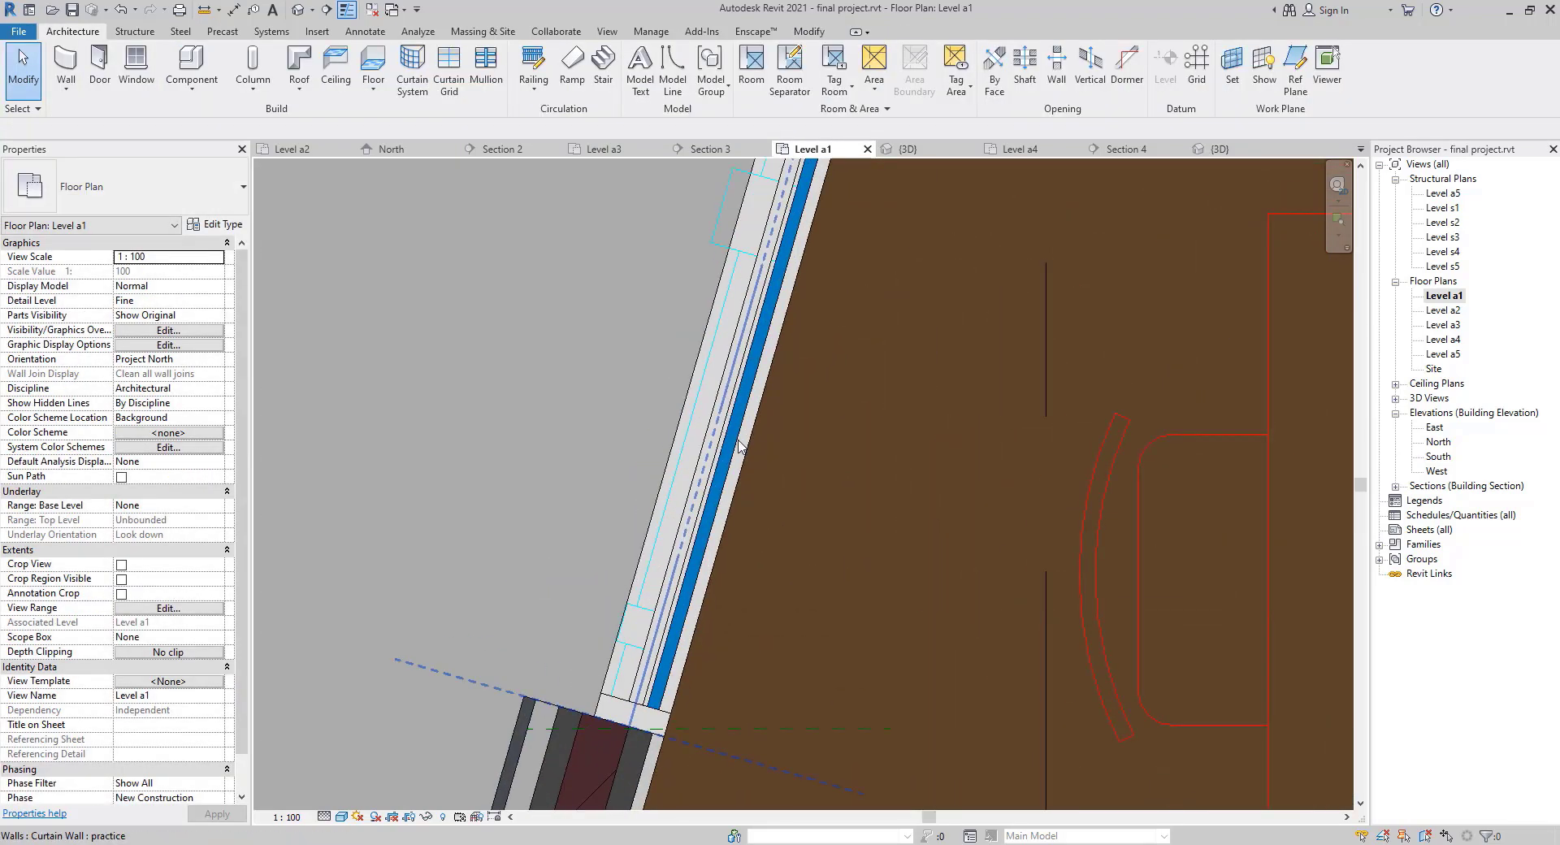
pyautogui.click(738, 445)
pyautogui.press('space')
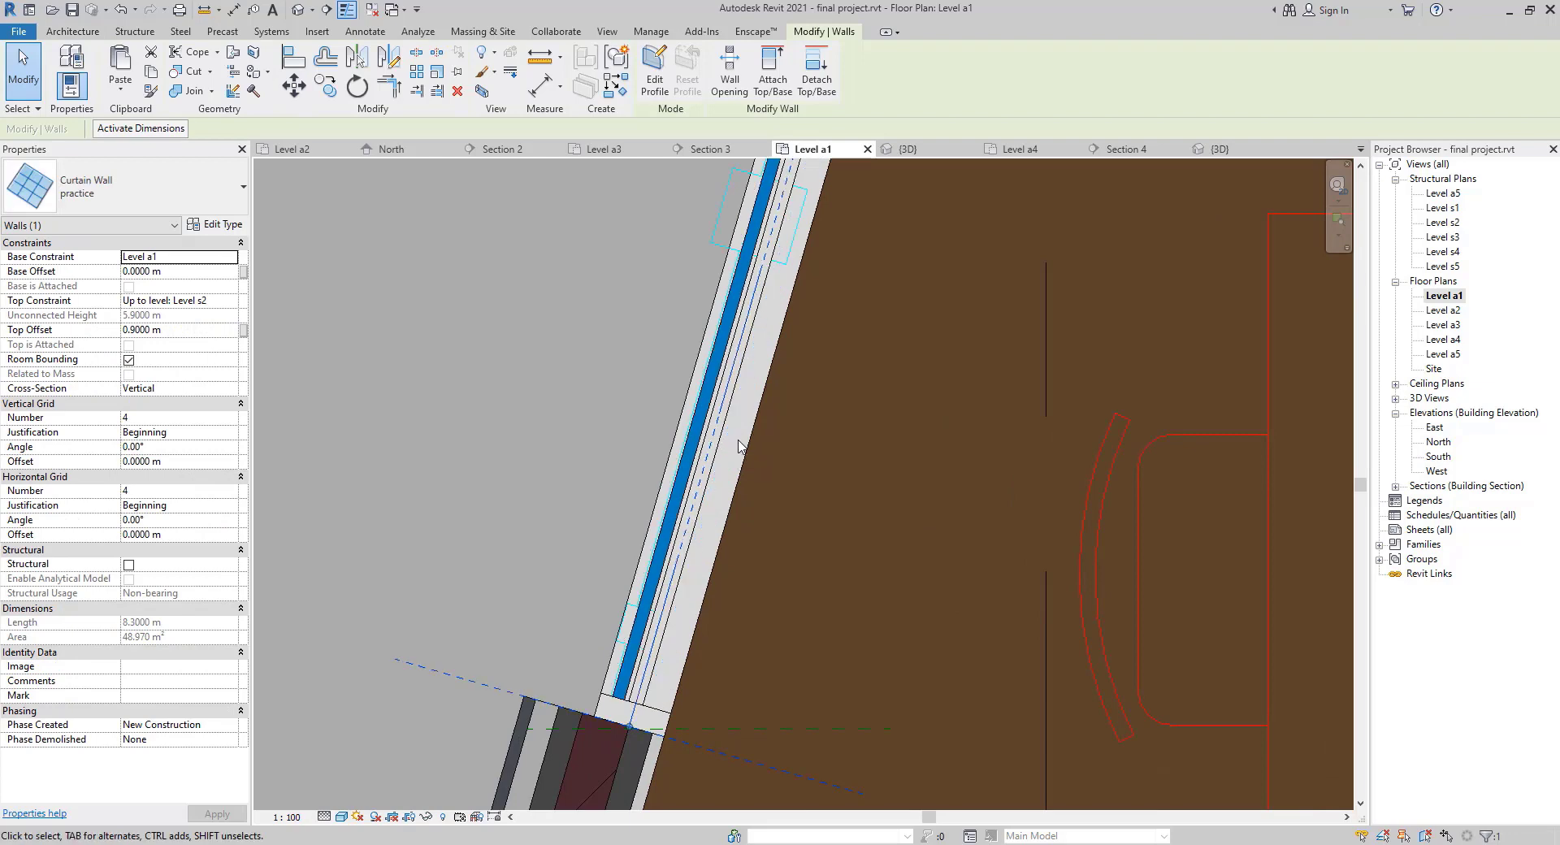
# Inspect the curtain wall's upper end and the place where it crosses the column on grid 4.
pyautogui.scroll(-1, 715, 444)
pyautogui.scroll(-3, 655, 412)
pyautogui.moveTo(641, 386); pyautogui.dragTo(604, 603, button='middle')
pyautogui.moveTo(686, 261); pyautogui.dragTo(685, 498, button='middle')
pyautogui.scroll(2, 816, 280)
pyautogui.scroll(2, 751, 345)
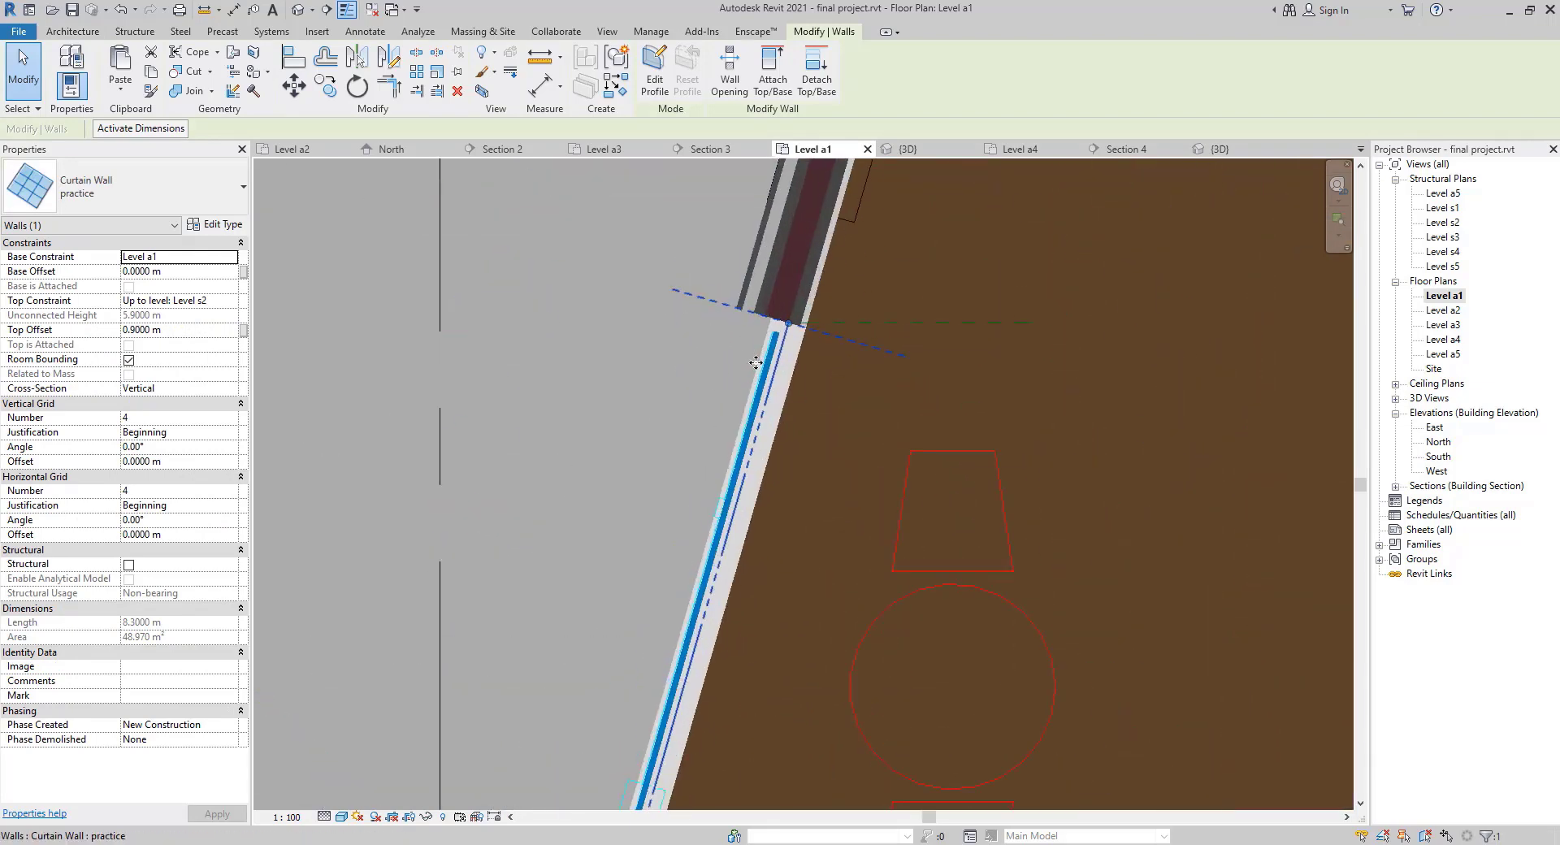
pyautogui.scroll(5, 796, 298)
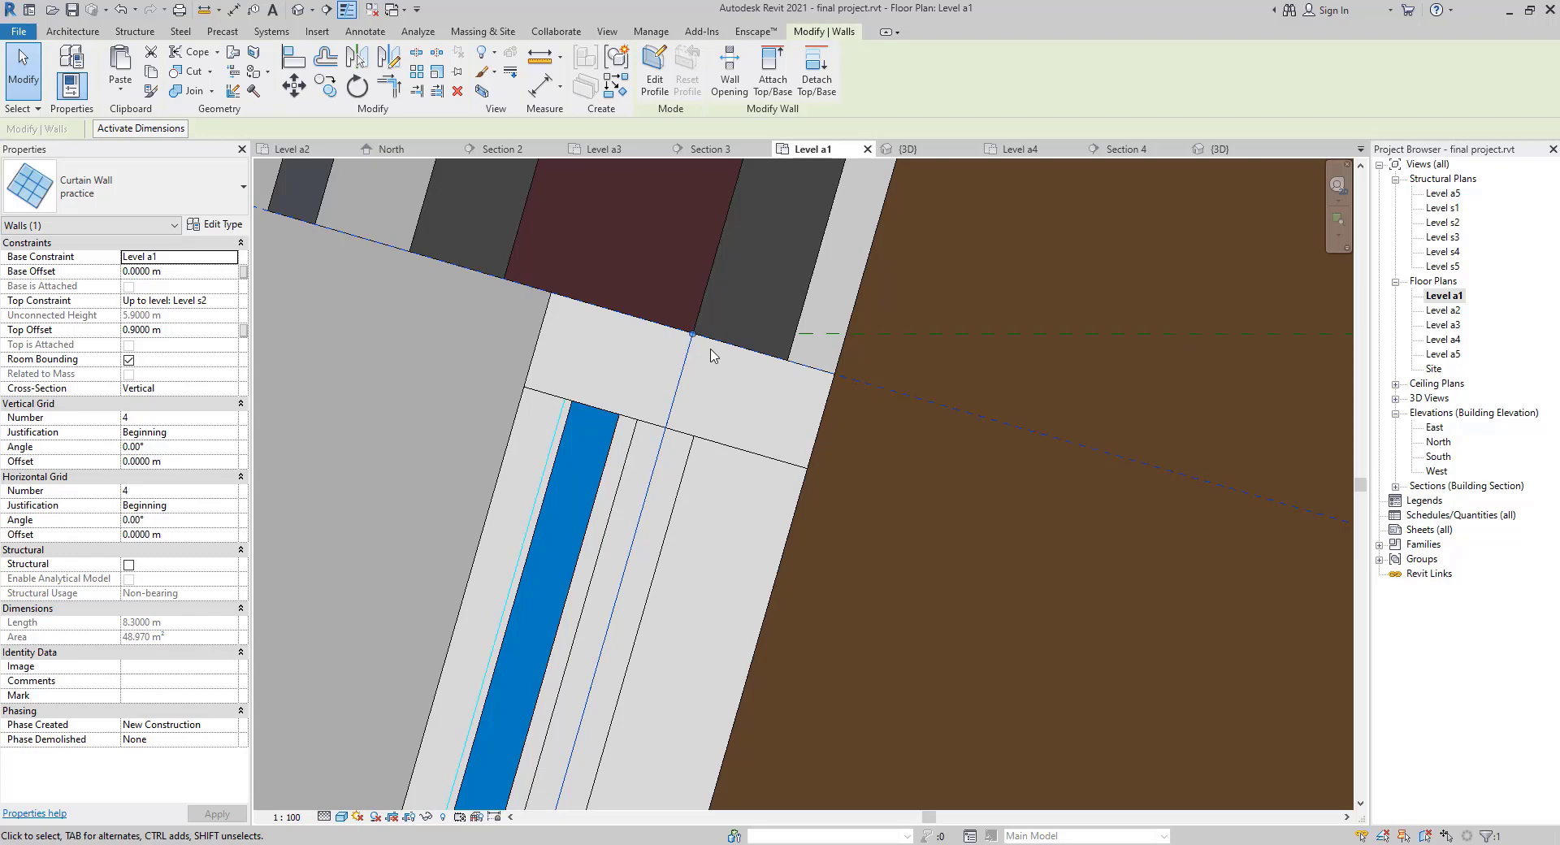
pyautogui.moveTo(712, 355); pyautogui.dragTo(716, 350)
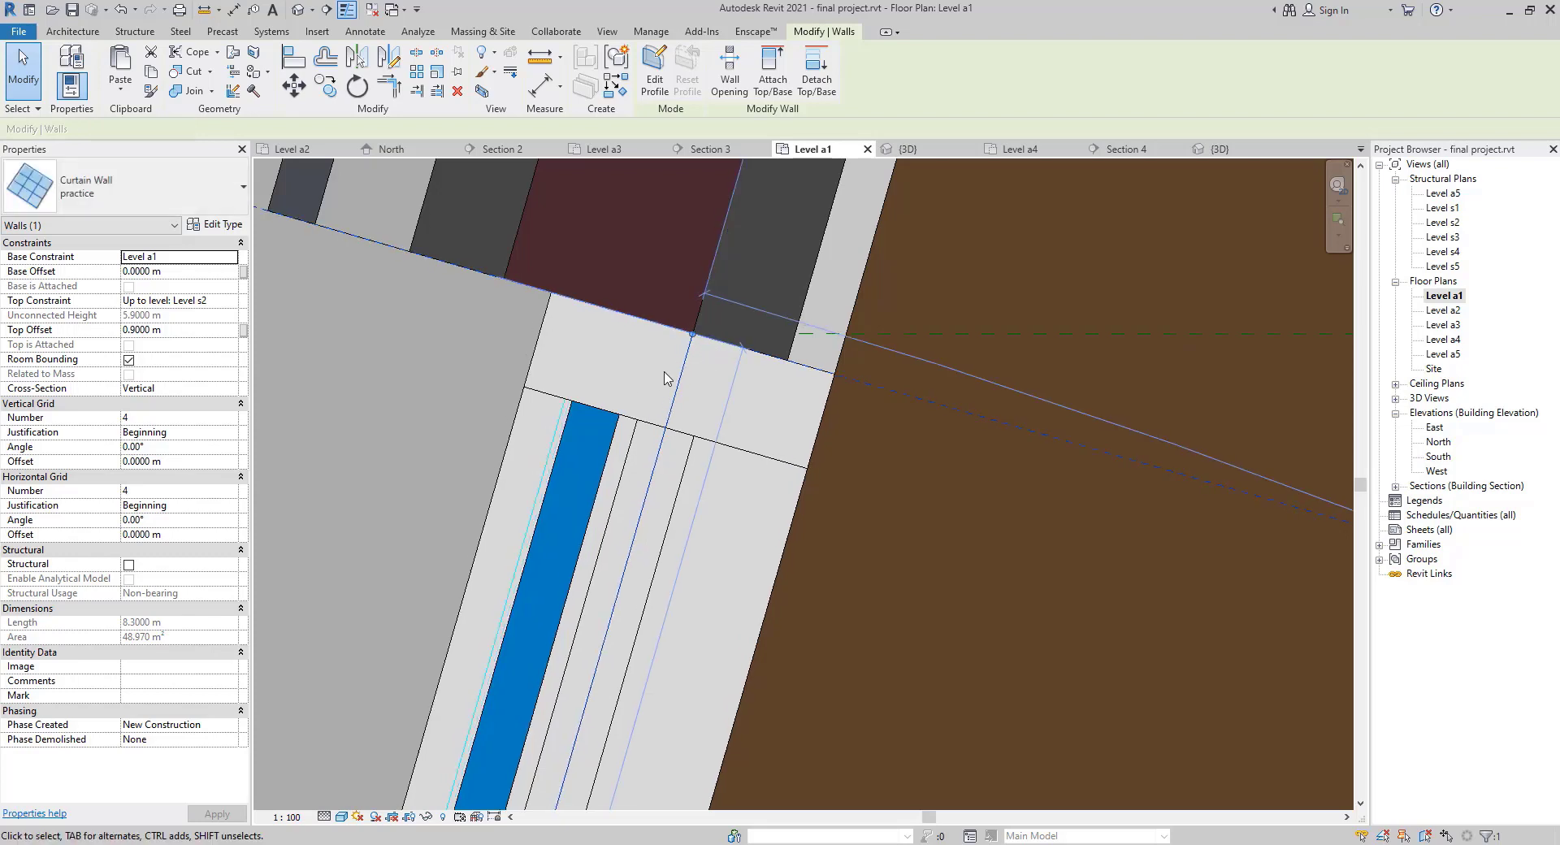
pyautogui.scroll(-5, 928, 538)
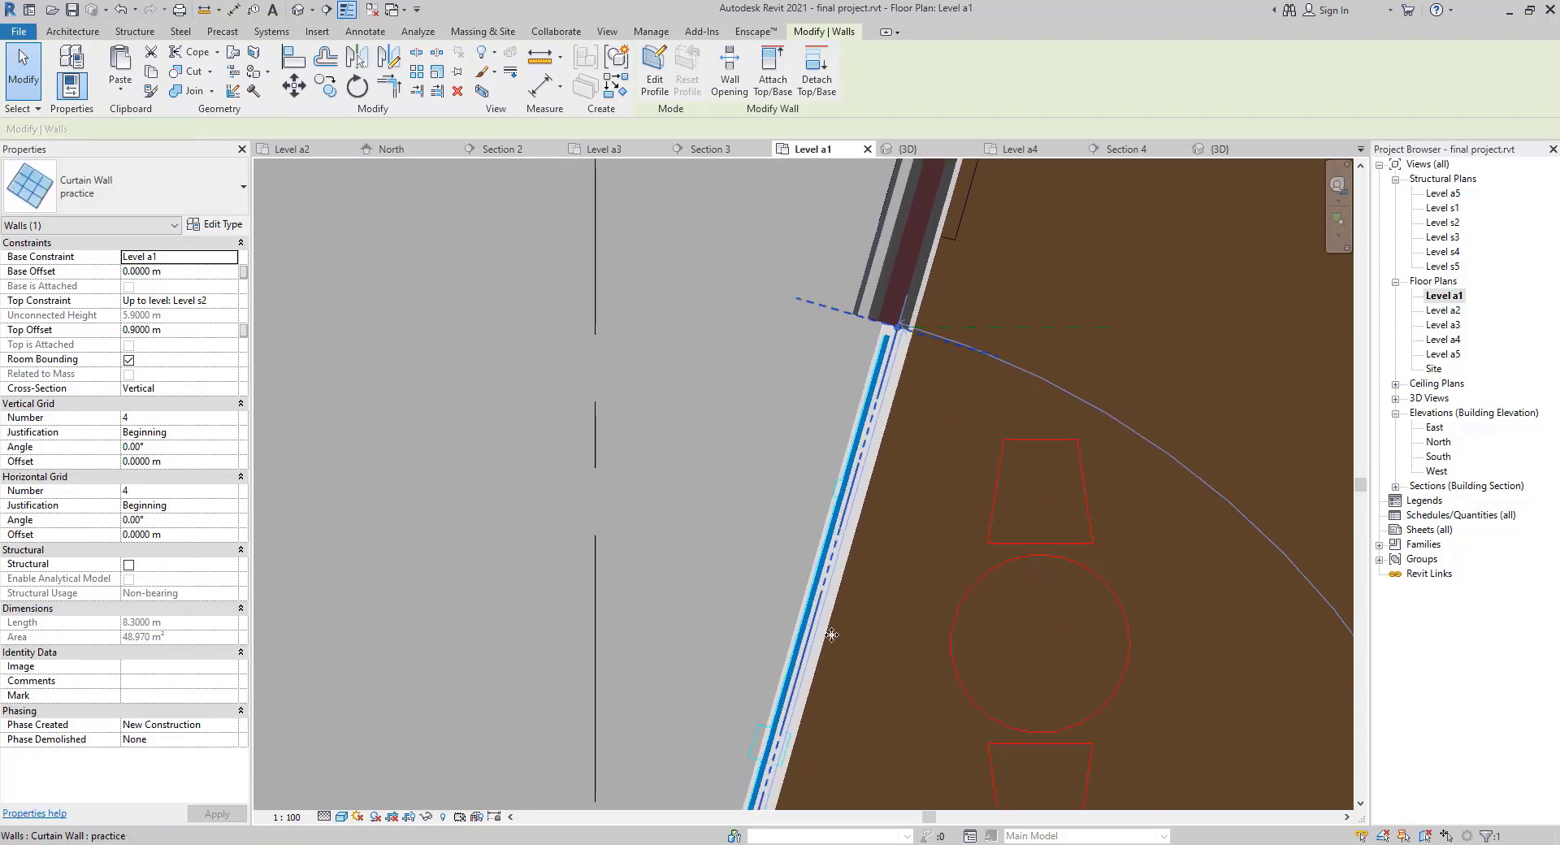
pyautogui.moveTo(801, 415); pyautogui.dragTo(957, 141, button='middle')
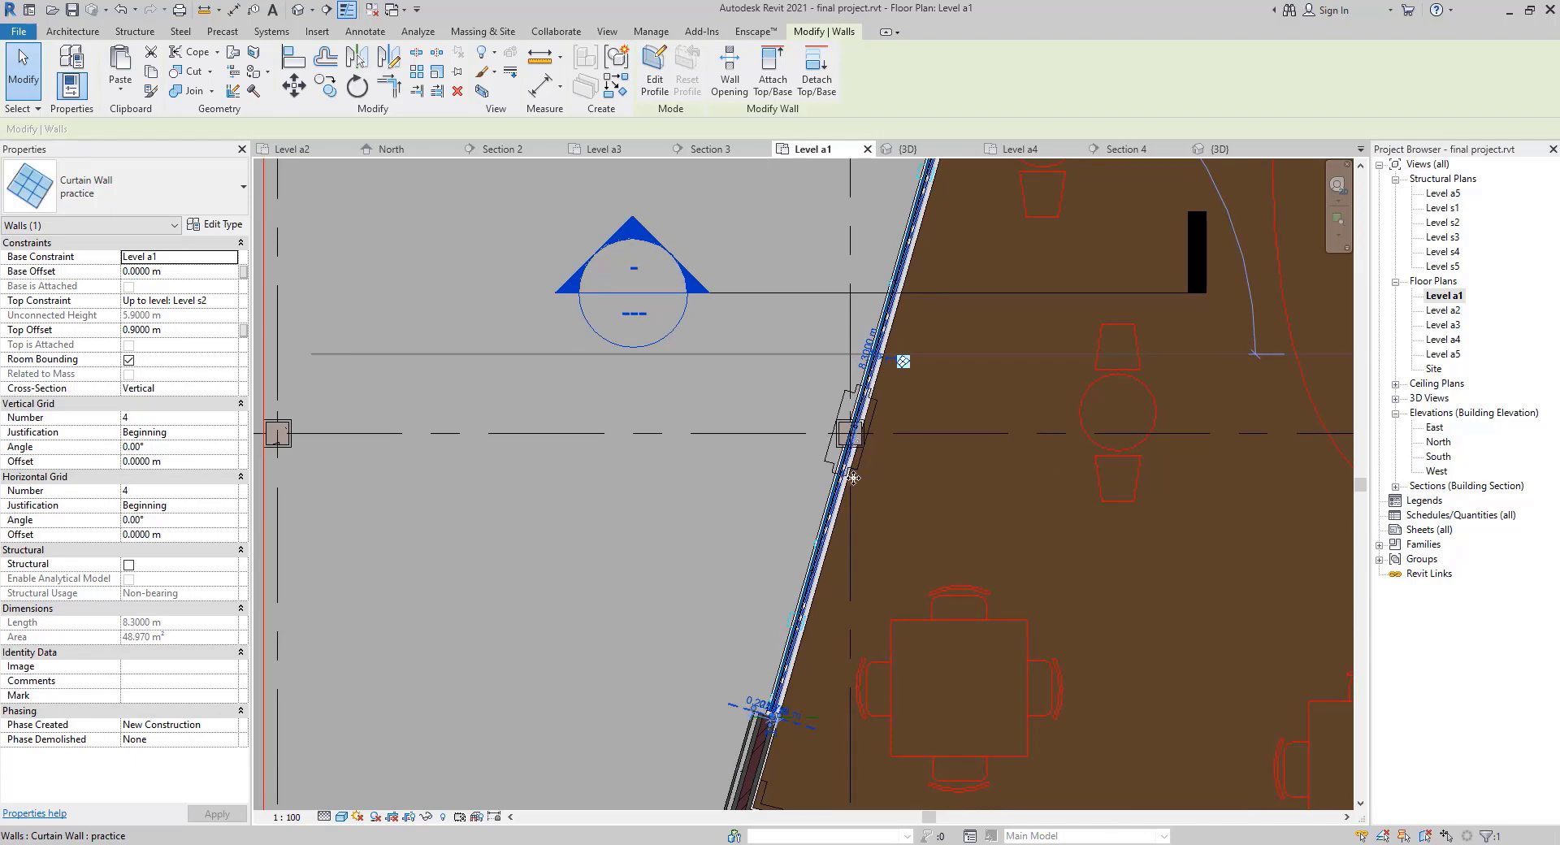
pyautogui.scroll(7, 852, 483)
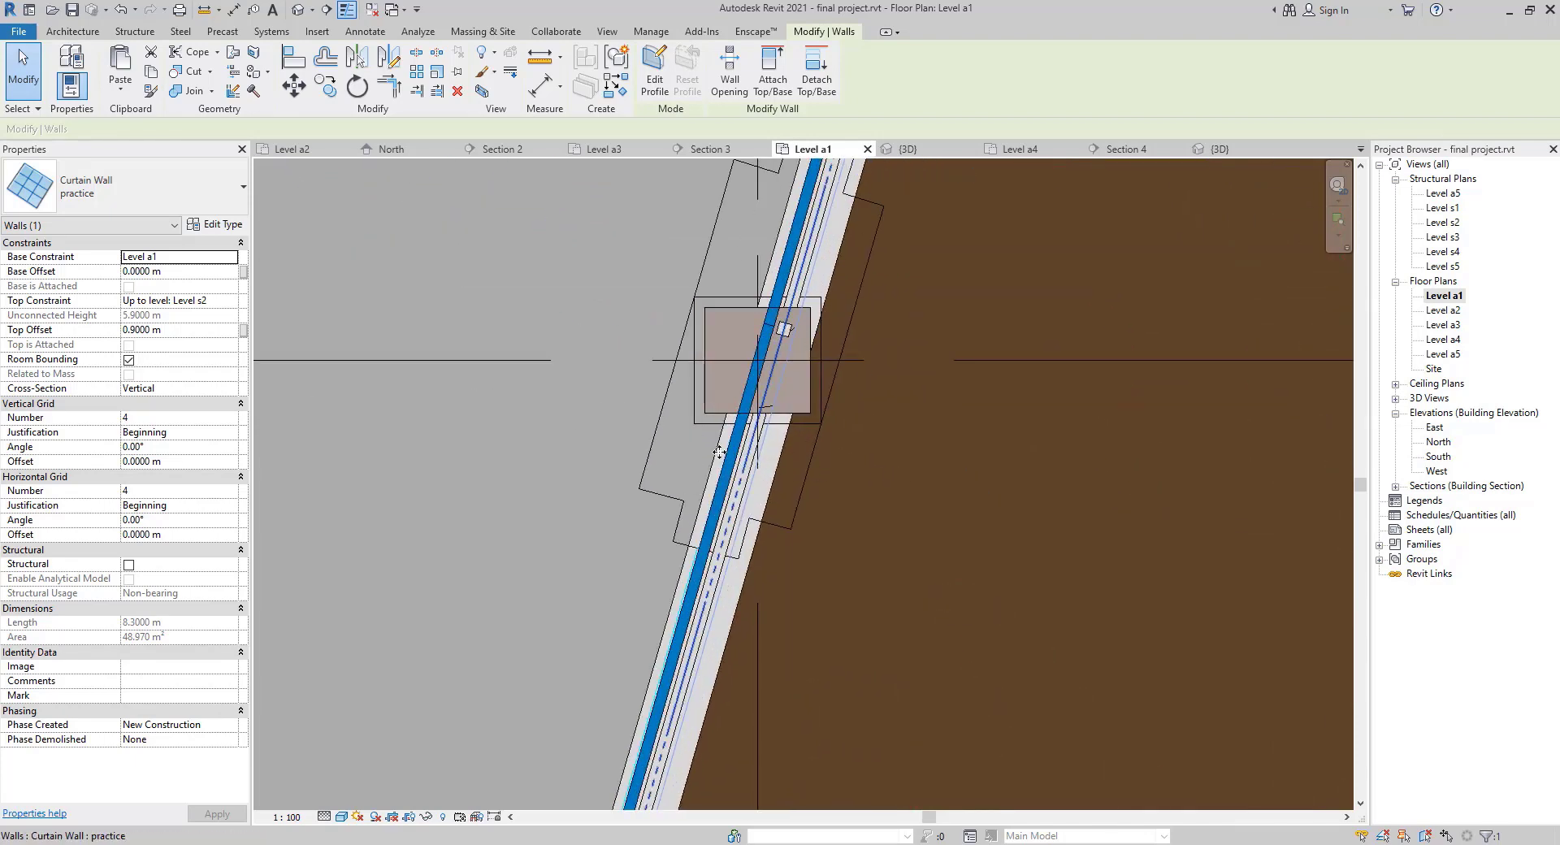
pyautogui.scroll(5, 719, 452)
# Undo the flip and the placement of the full-length curtain wall in the slanted exterior wall.
pyautogui.press('Escape')
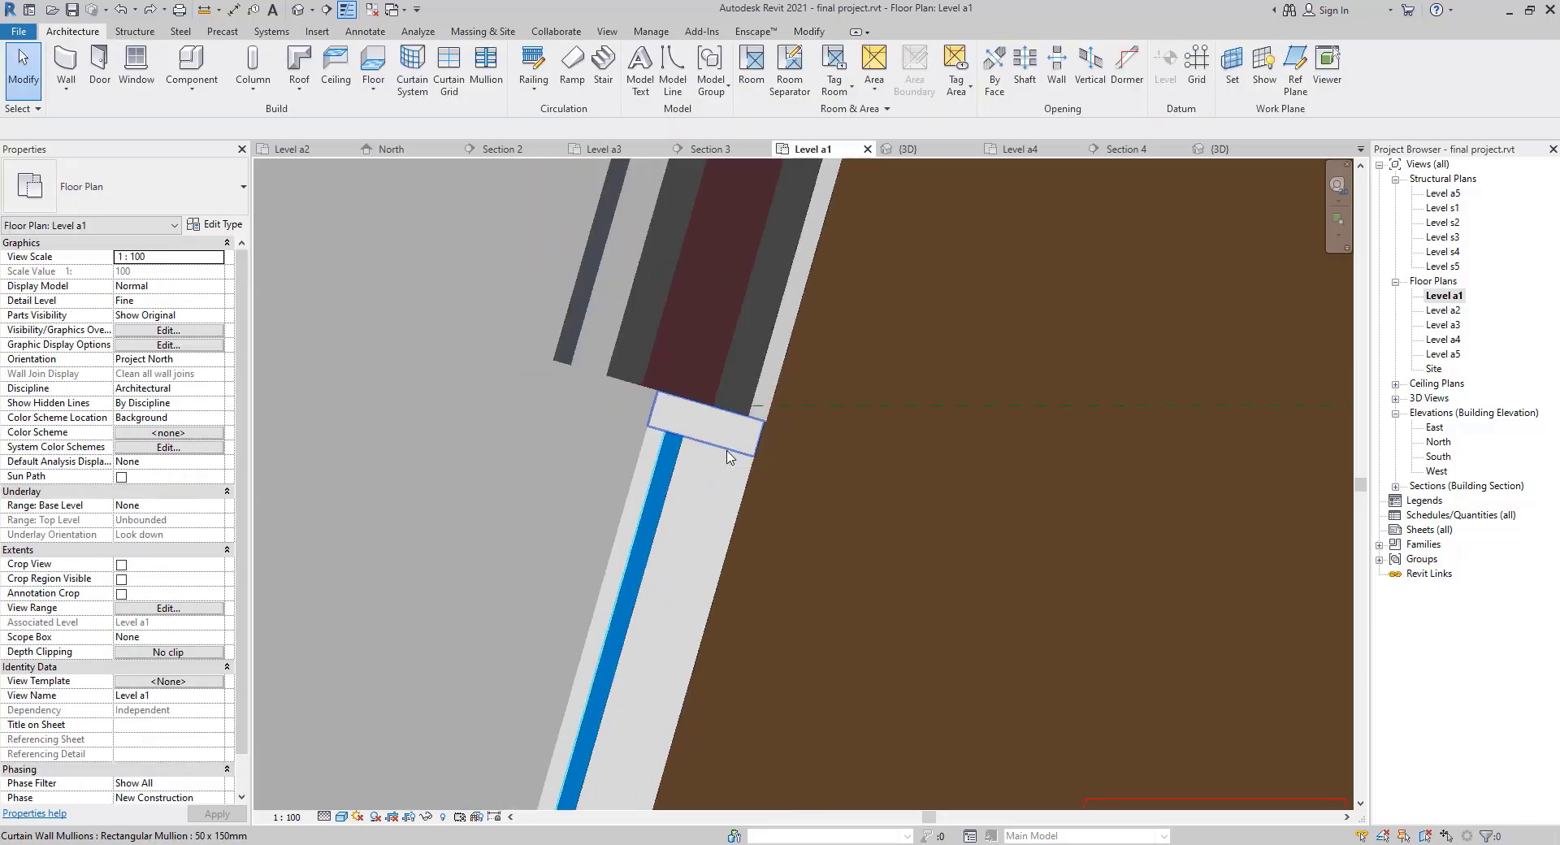
pyautogui.scroll(-5, 729, 458)
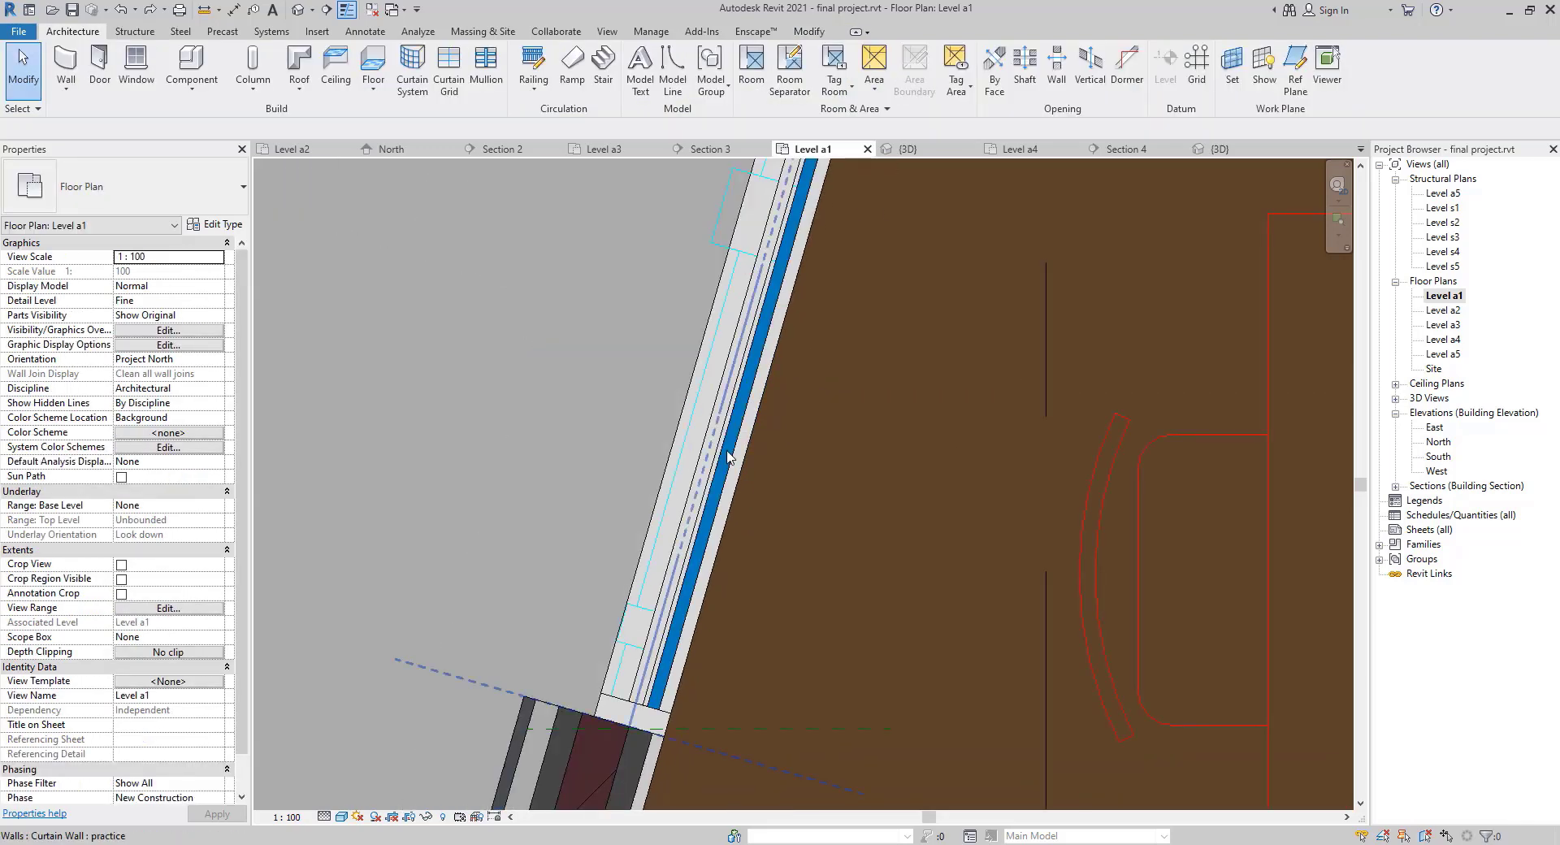
pyautogui.scroll(-5, 727, 457)
pyautogui.scroll(5, 783, 245)
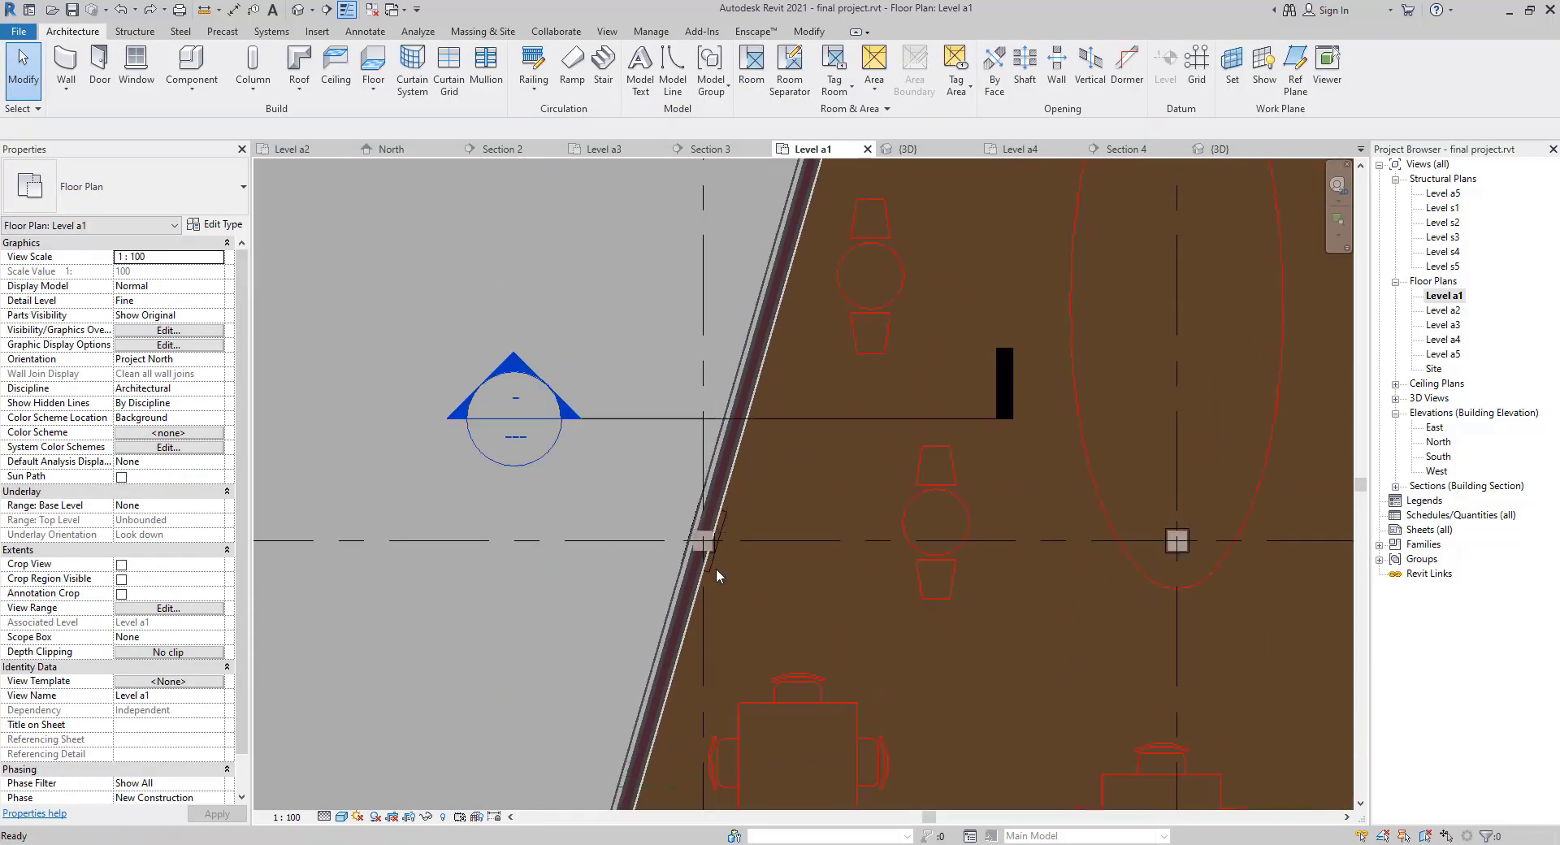
# Draw a practice curtain wall along the slanted exterior wall, from the upper reference plane to just above the column on grid 4.
pyautogui.press('w')
pyautogui.press('a')
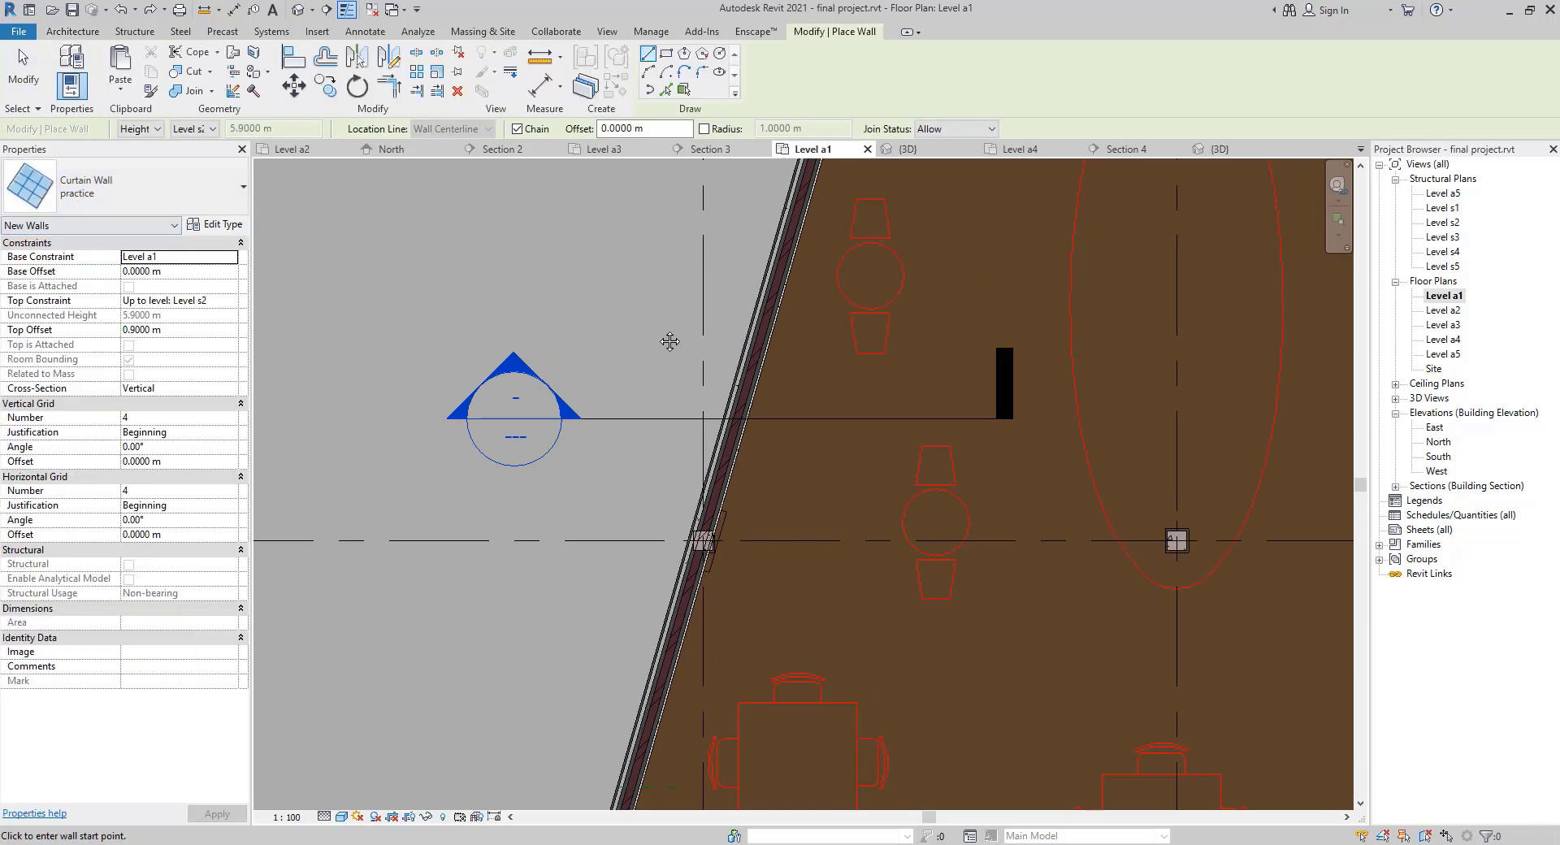
pyautogui.moveTo(670, 341); pyautogui.dragTo(520, 659, button='middle')
pyautogui.scroll(3, 735, 374)
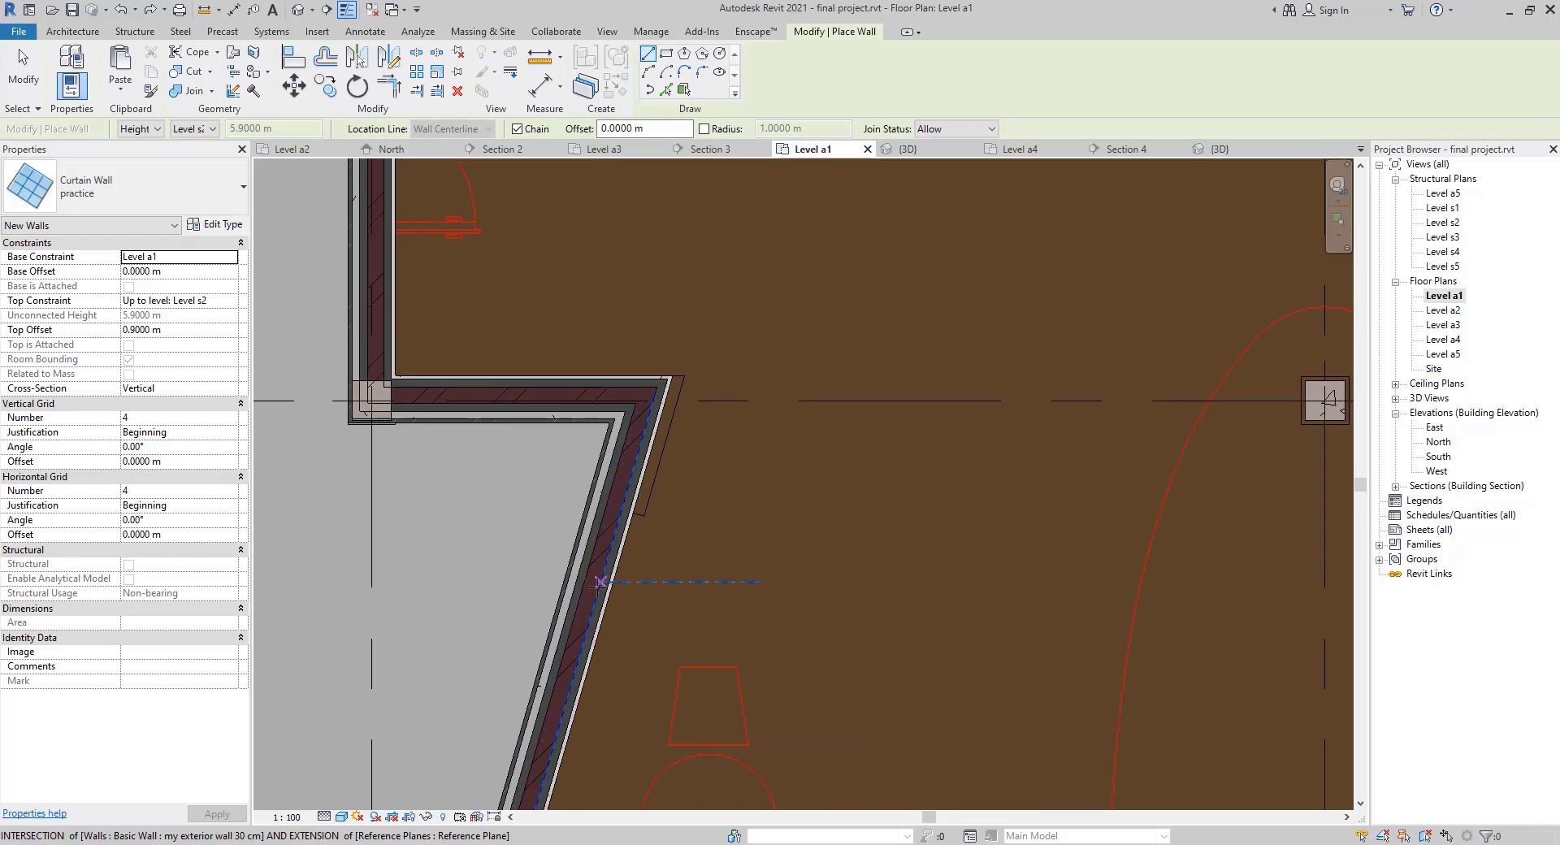
pyautogui.click(600, 582)
pyautogui.scroll(-3, 564, 631)
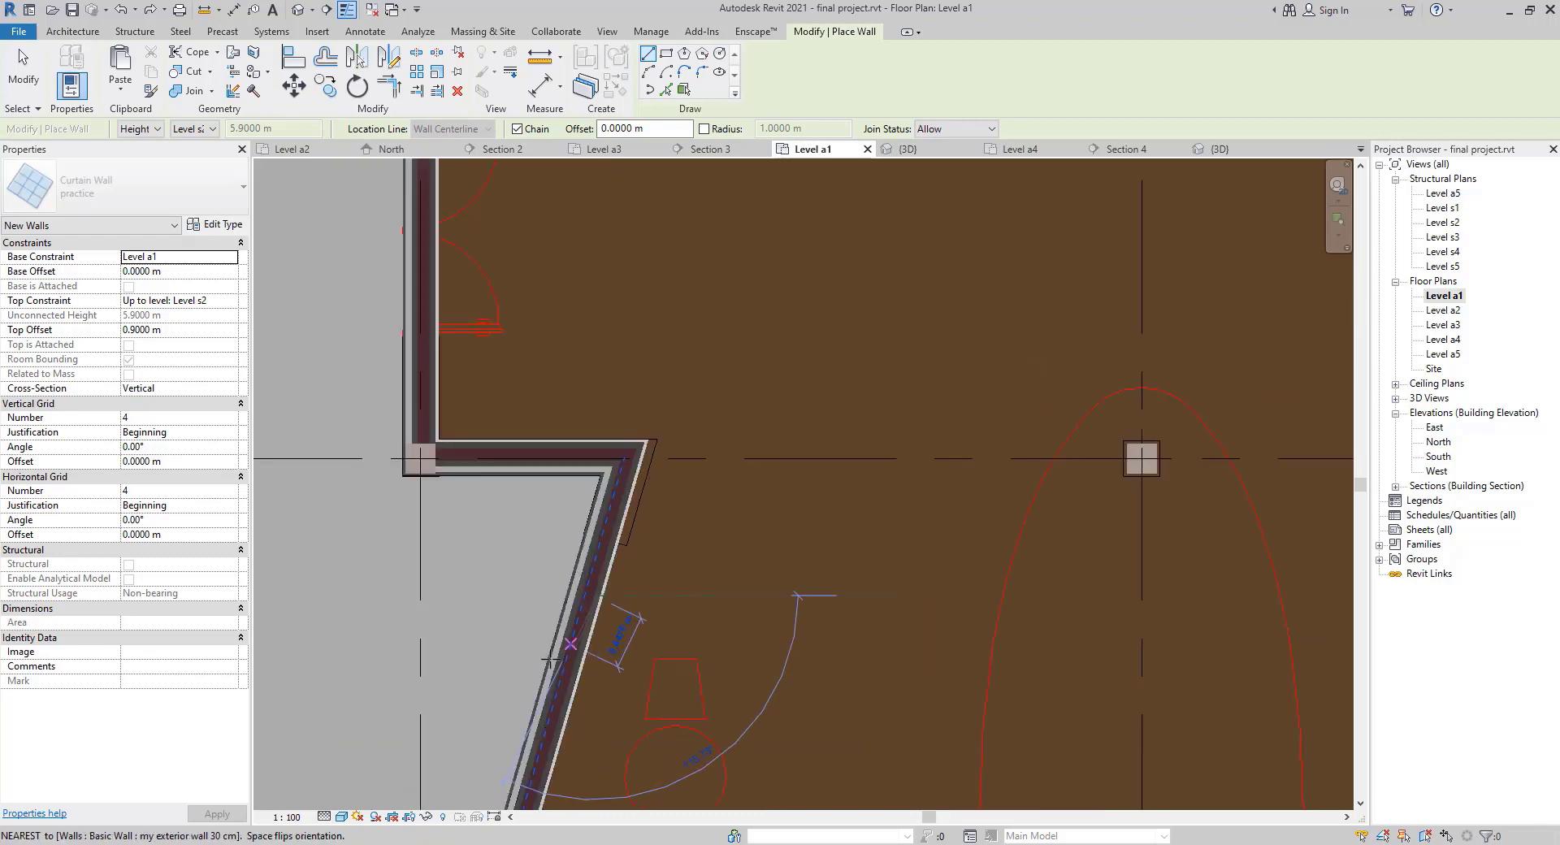
pyautogui.moveTo(561, 634); pyautogui.dragTo(675, 231, button='middle')
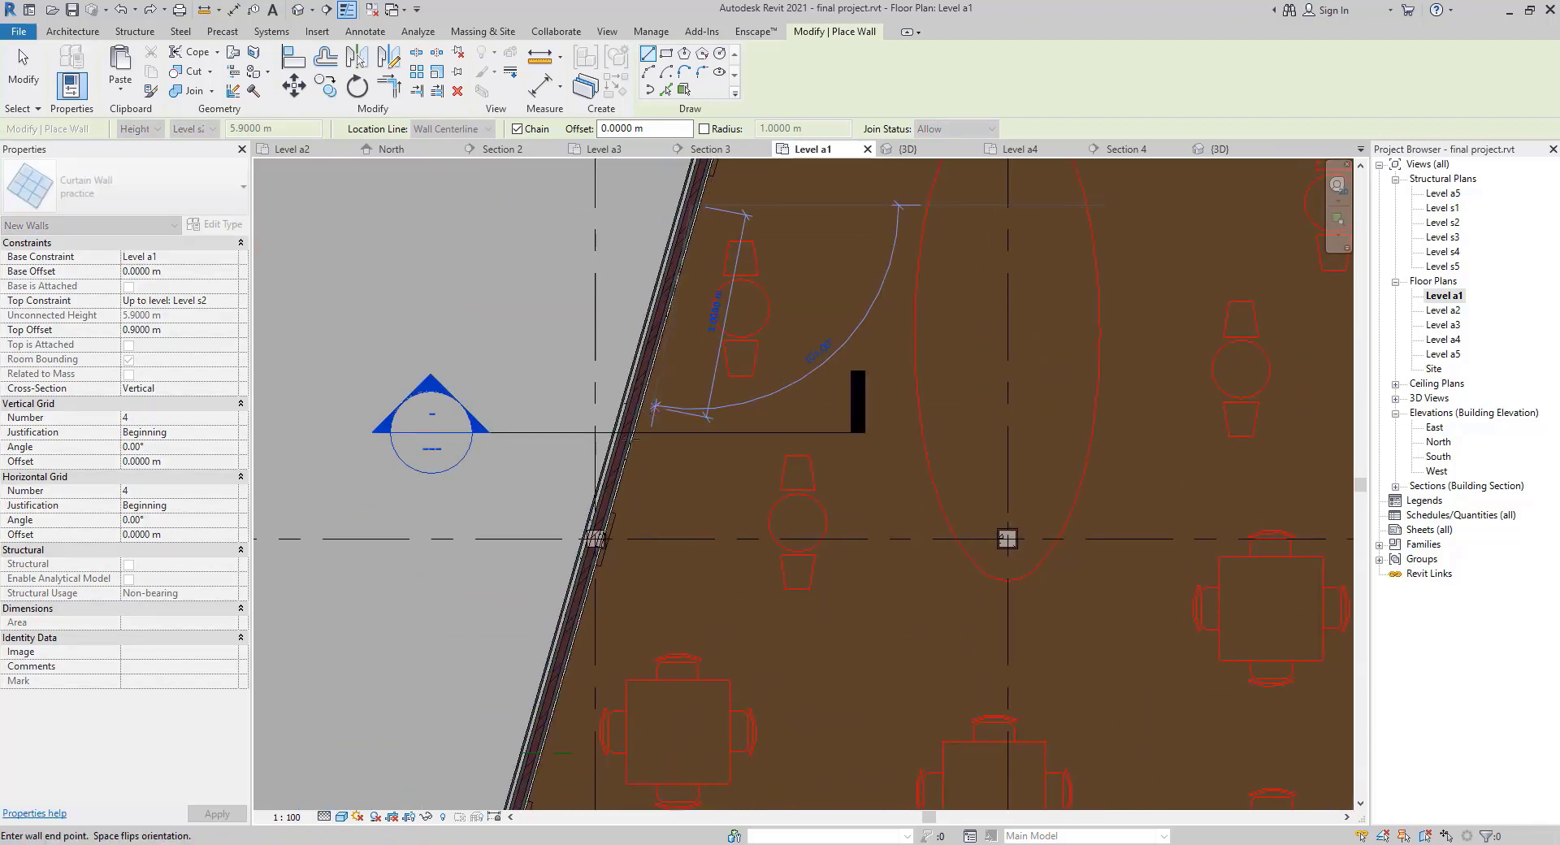
pyautogui.scroll(3, 598, 500)
pyautogui.scroll(2, 606, 543)
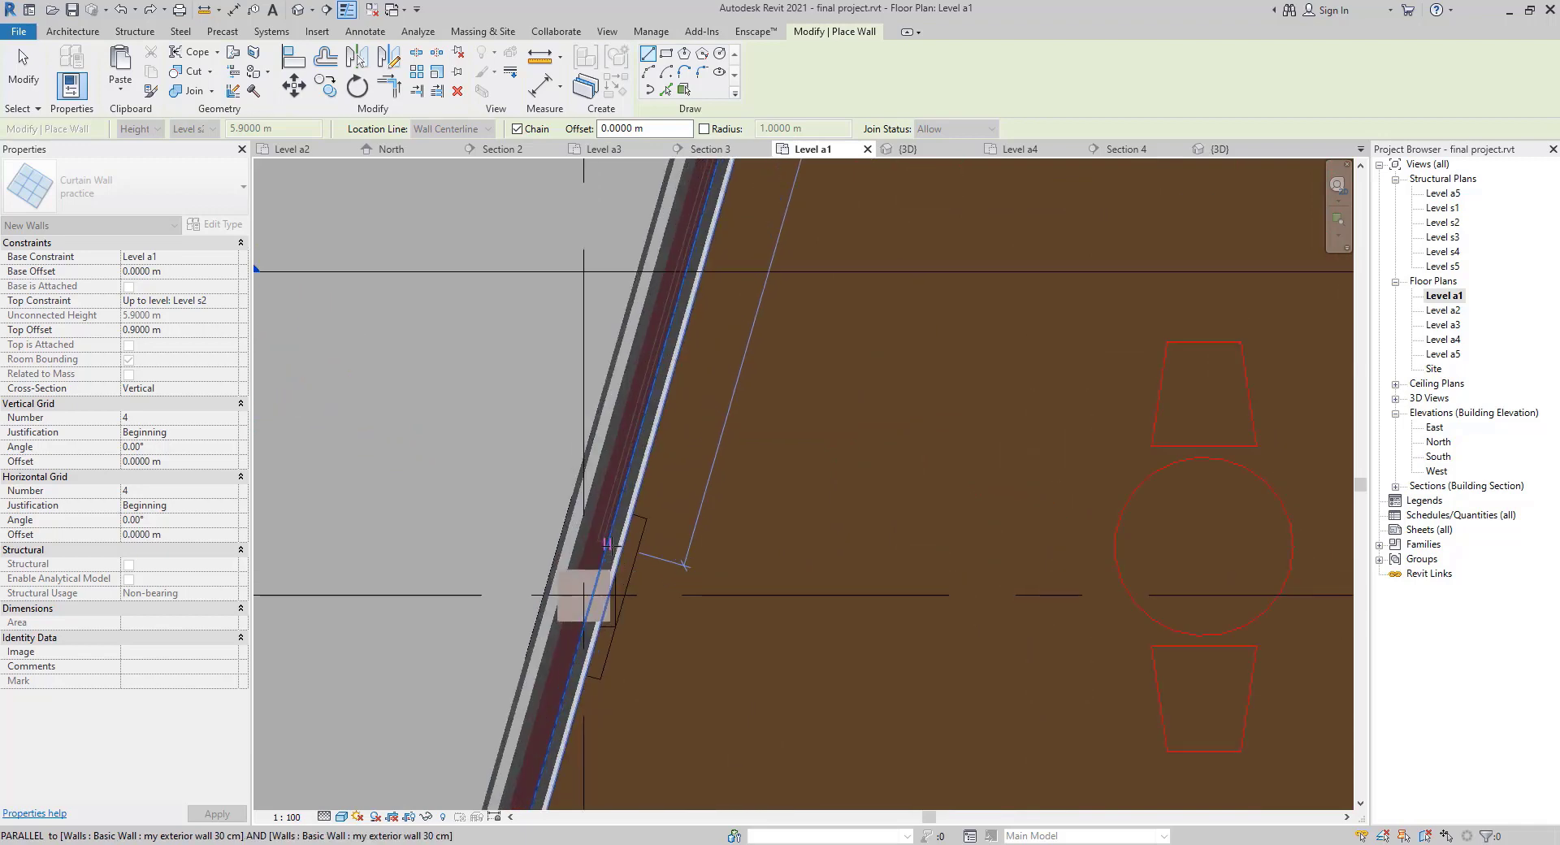
pyautogui.click(616, 537)
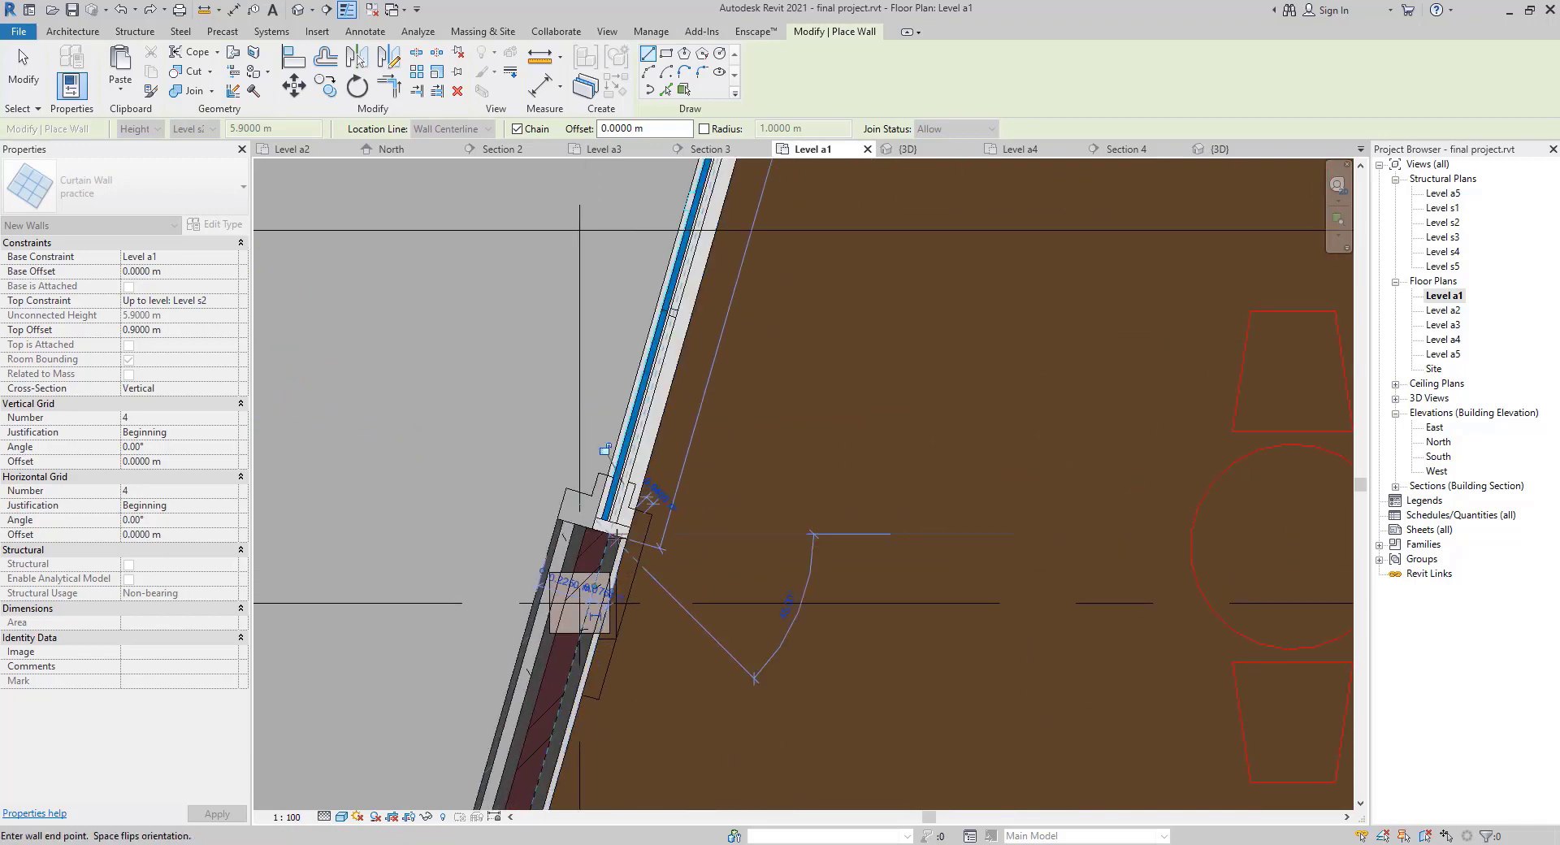
# Continue the chained curtain wall across the grid 4 column and down to the lower reference plane.
pyautogui.scroll(-4, 611, 546)
pyautogui.moveTo(693, 383); pyautogui.dragTo(805, 166, button='middle')
pyautogui.scroll(3, 762, 188)
pyautogui.scroll(1, 762, 187)
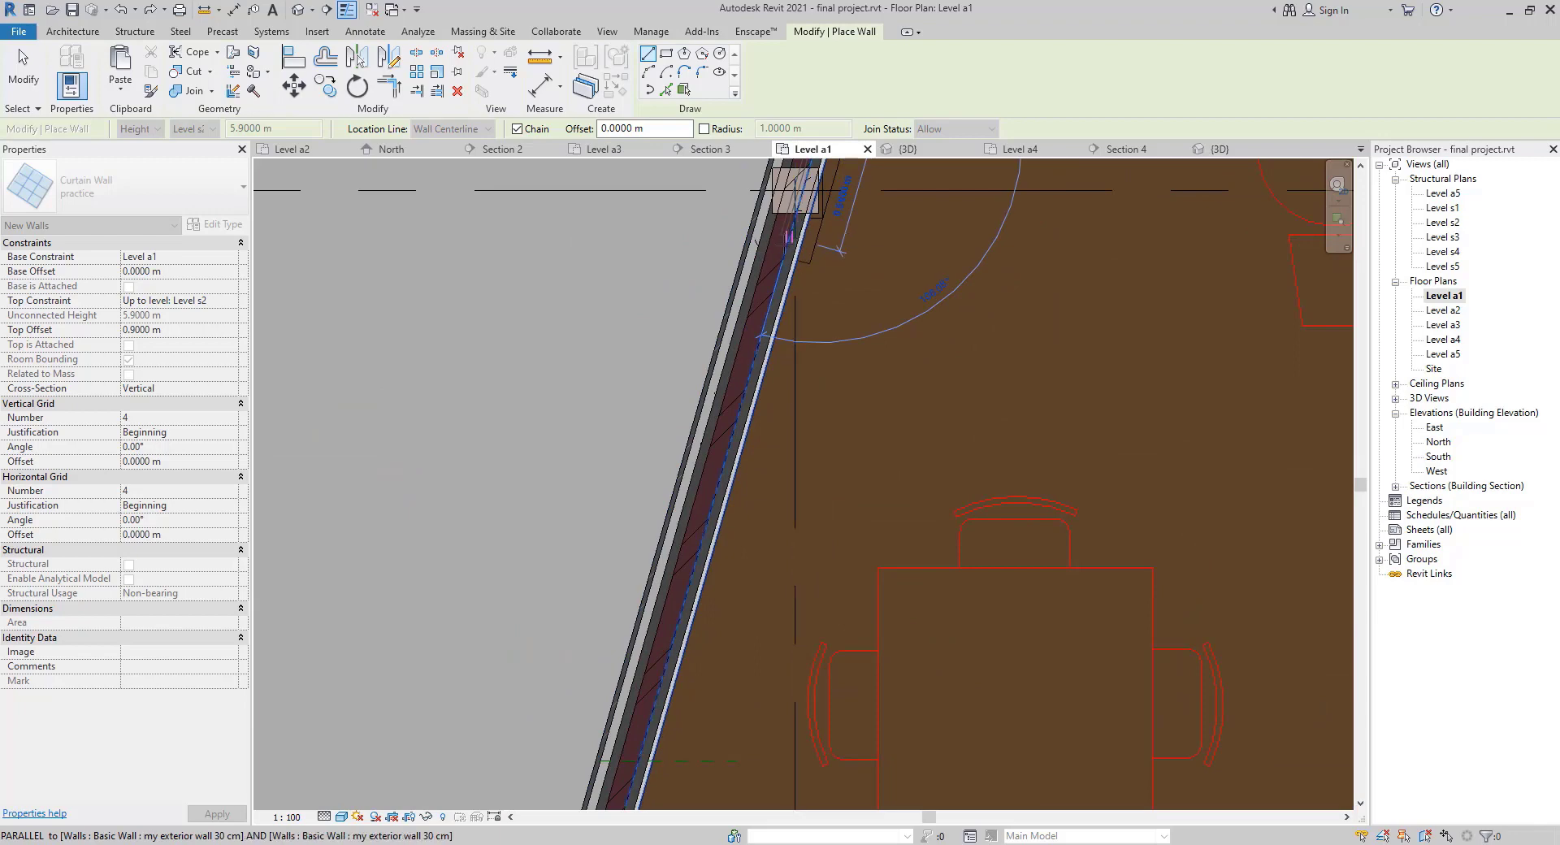
pyautogui.scroll(-4, 705, 418)
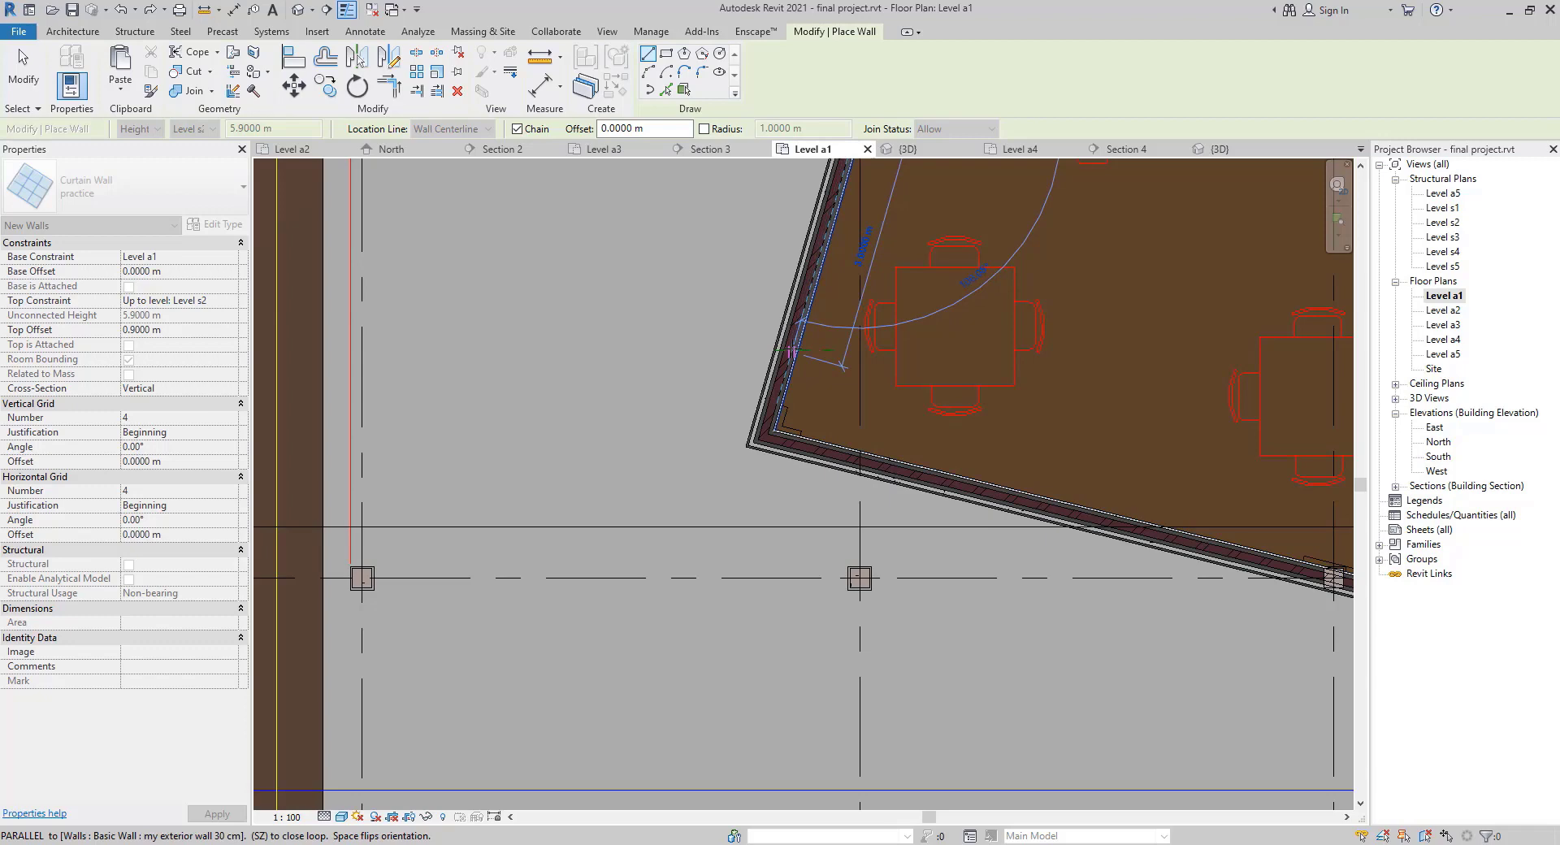
pyautogui.click(792, 352)
pyautogui.moveTo(688, 309); pyautogui.dragTo(667, 543, button='middle')
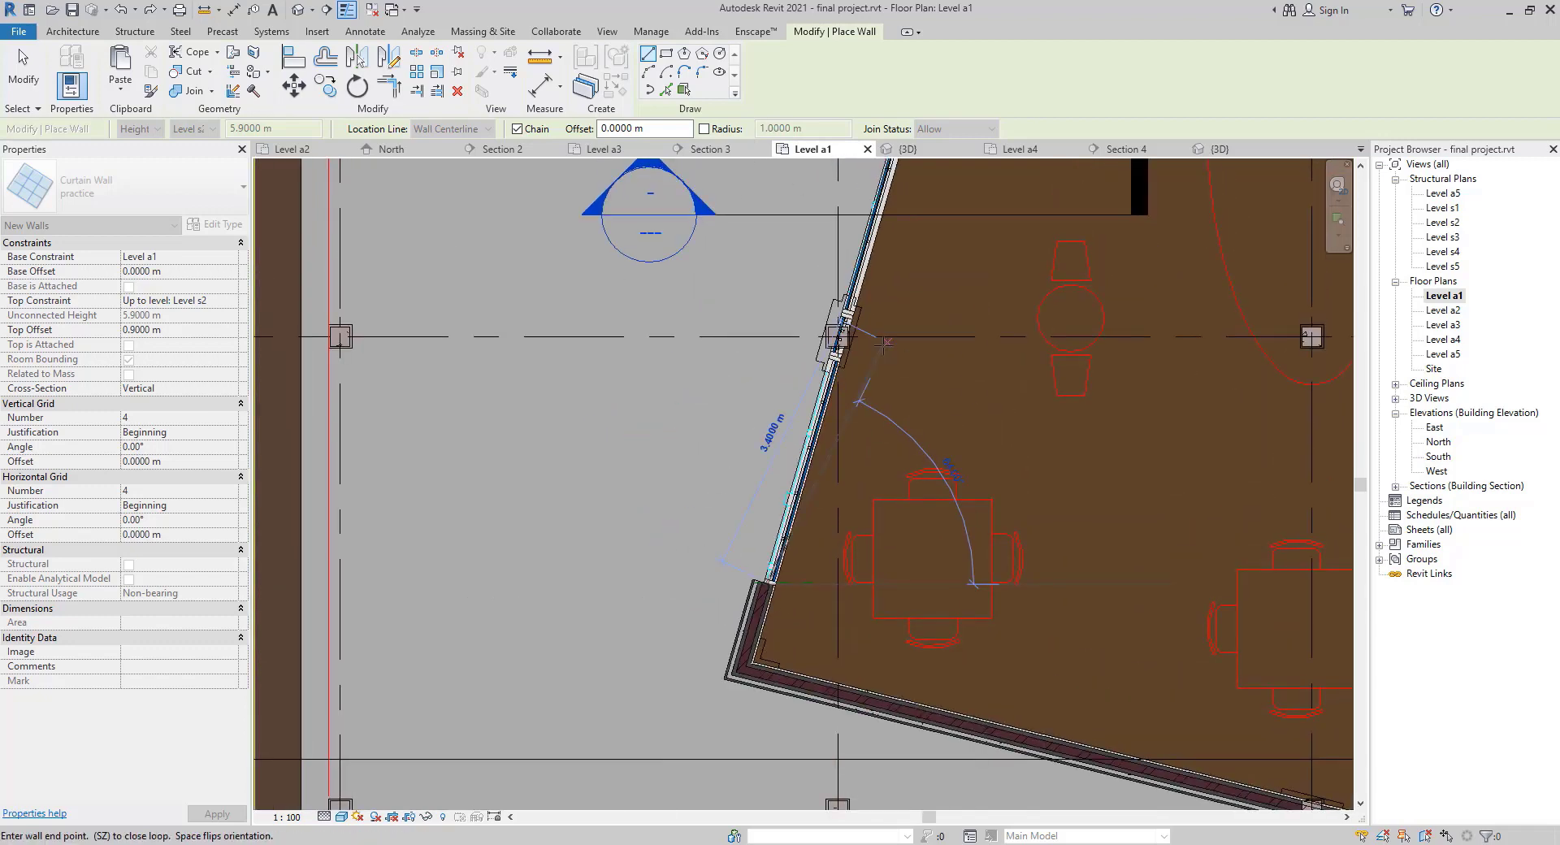
pyautogui.scroll(4, 832, 367)
pyautogui.press('Escape')
pyautogui.press('Escape')
# Undo the curtain wall below the grid 4 column and delete the short curtain wall segment crossing the column.
pyautogui.scroll(3, 833, 370)
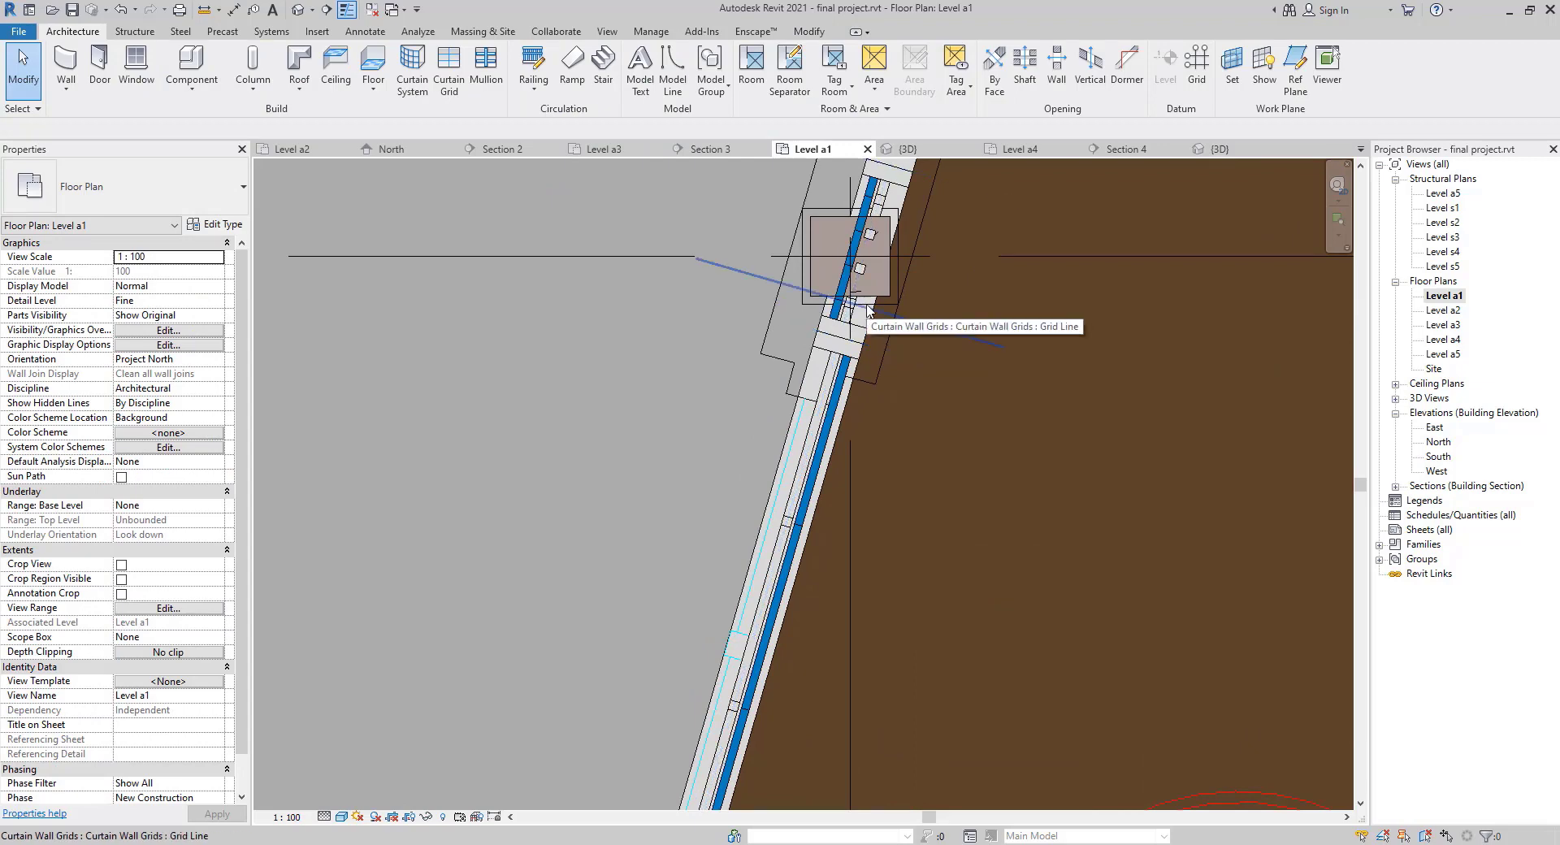
pyautogui.hotkey('ctrl', 'z')
pyautogui.scroll(-2, 867, 303)
pyautogui.moveTo(866, 304); pyautogui.dragTo(815, 636, button='middle')
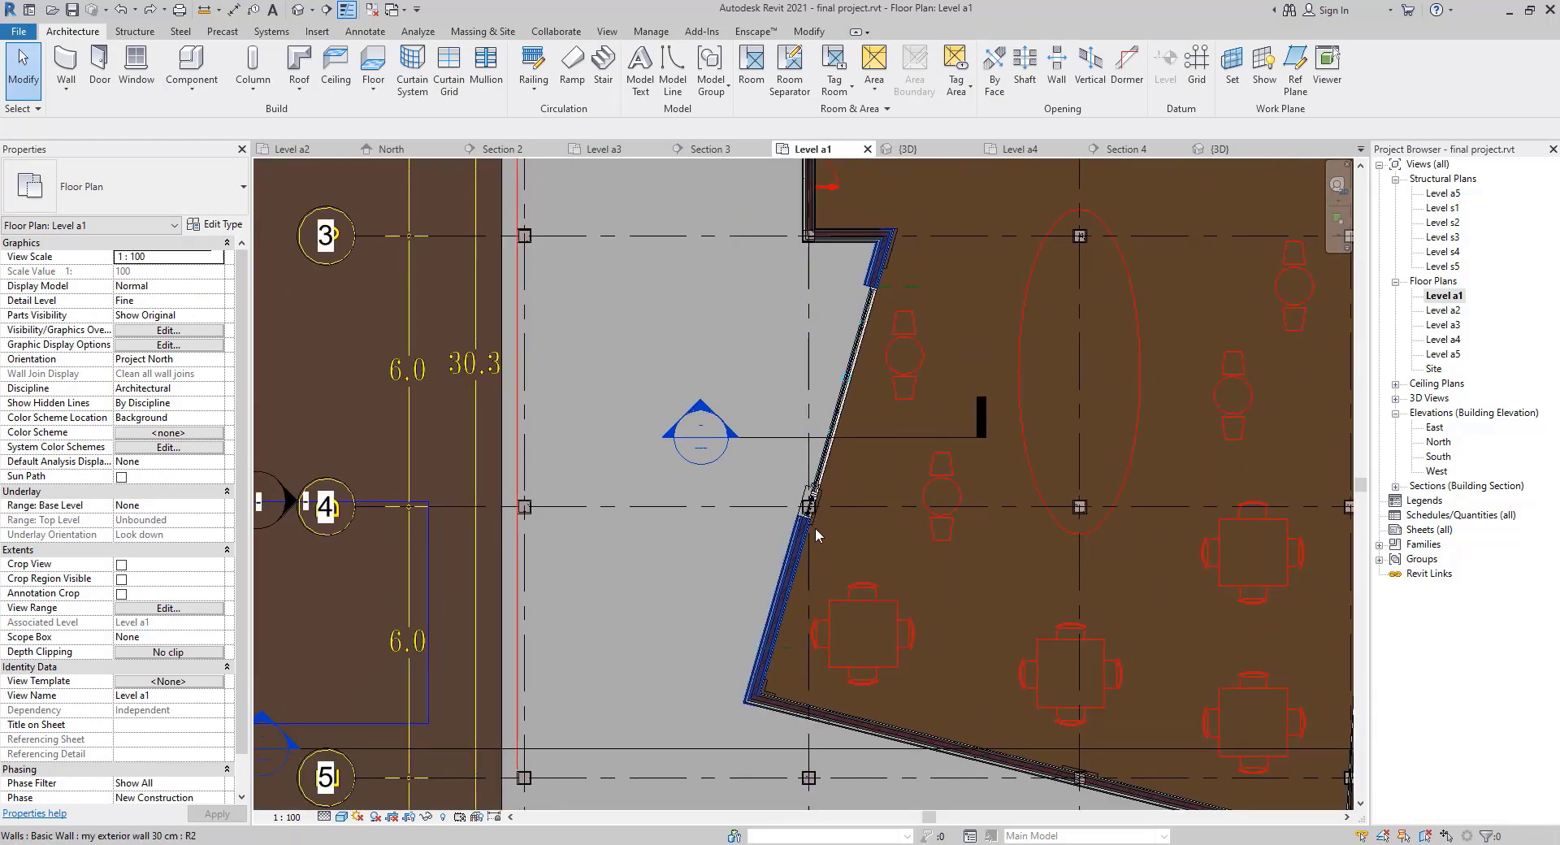
pyautogui.scroll(2, 816, 529)
pyautogui.scroll(3, 817, 512)
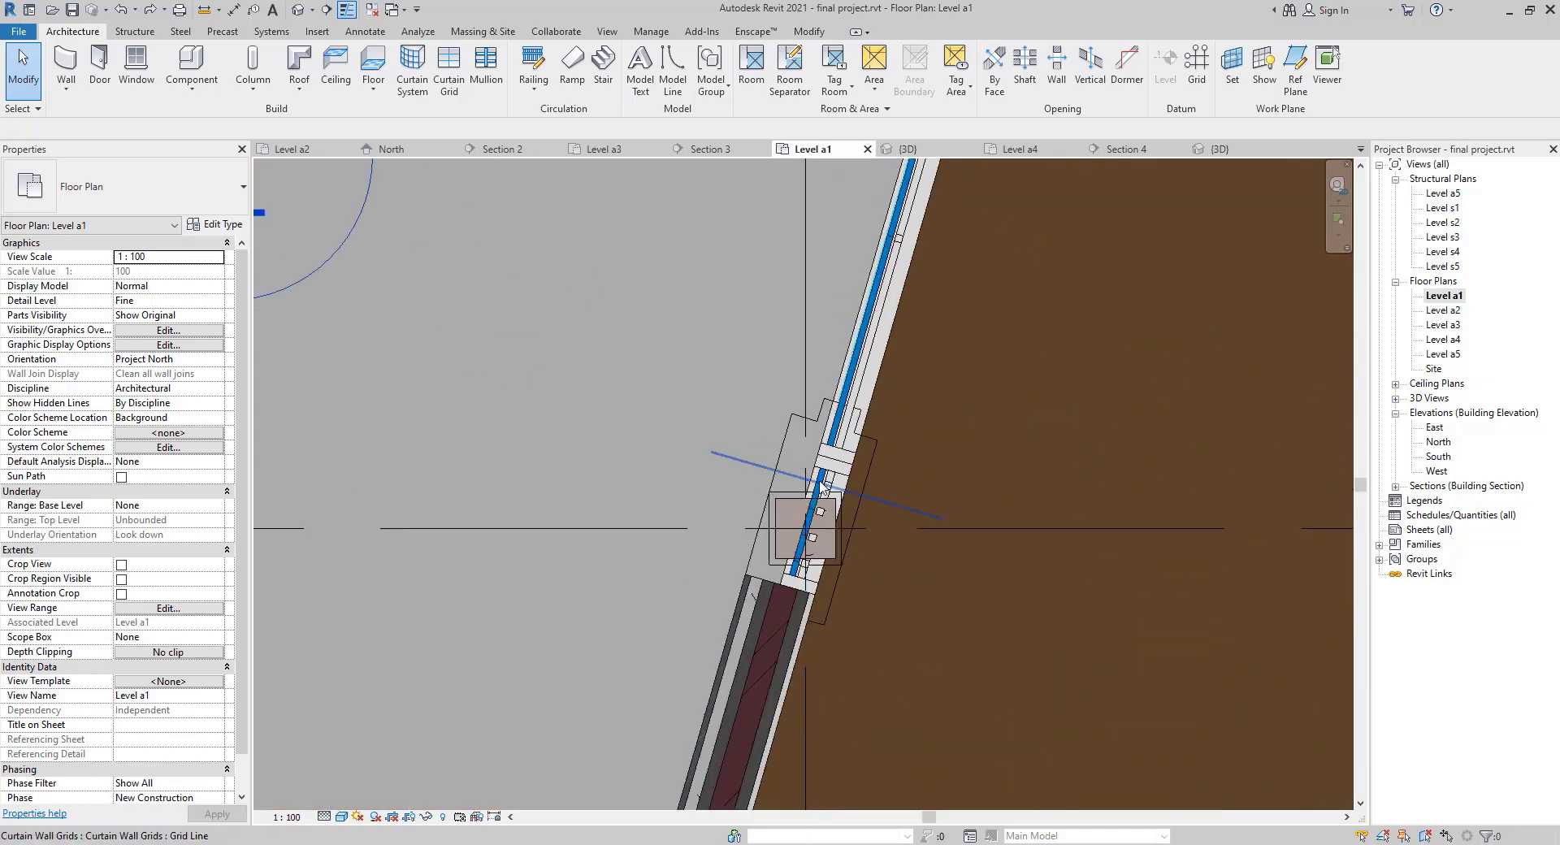
pyautogui.click(824, 483)
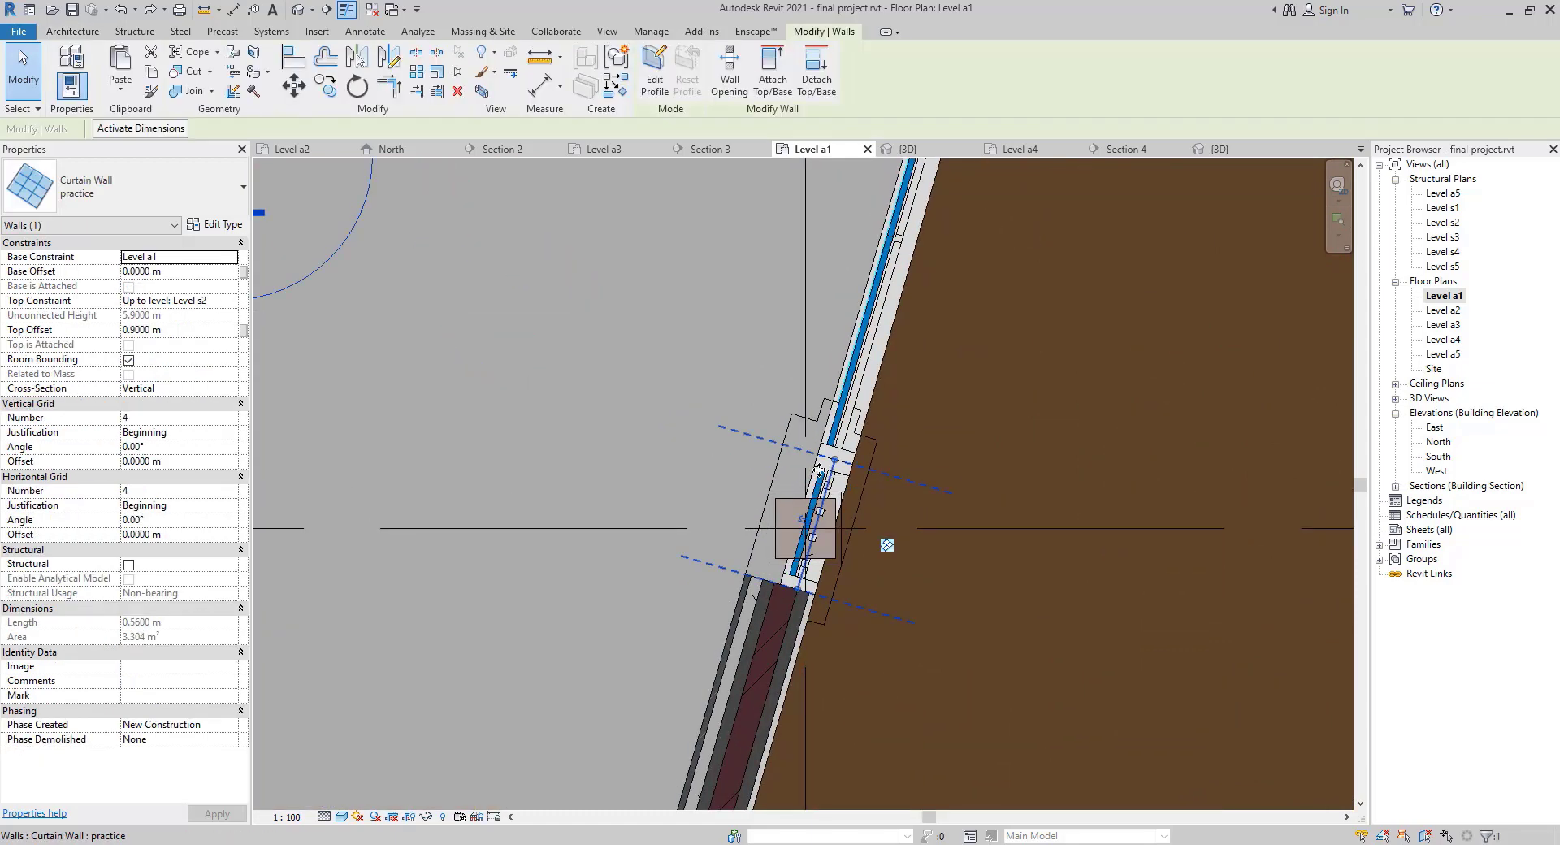
pyautogui.click(437, 352)
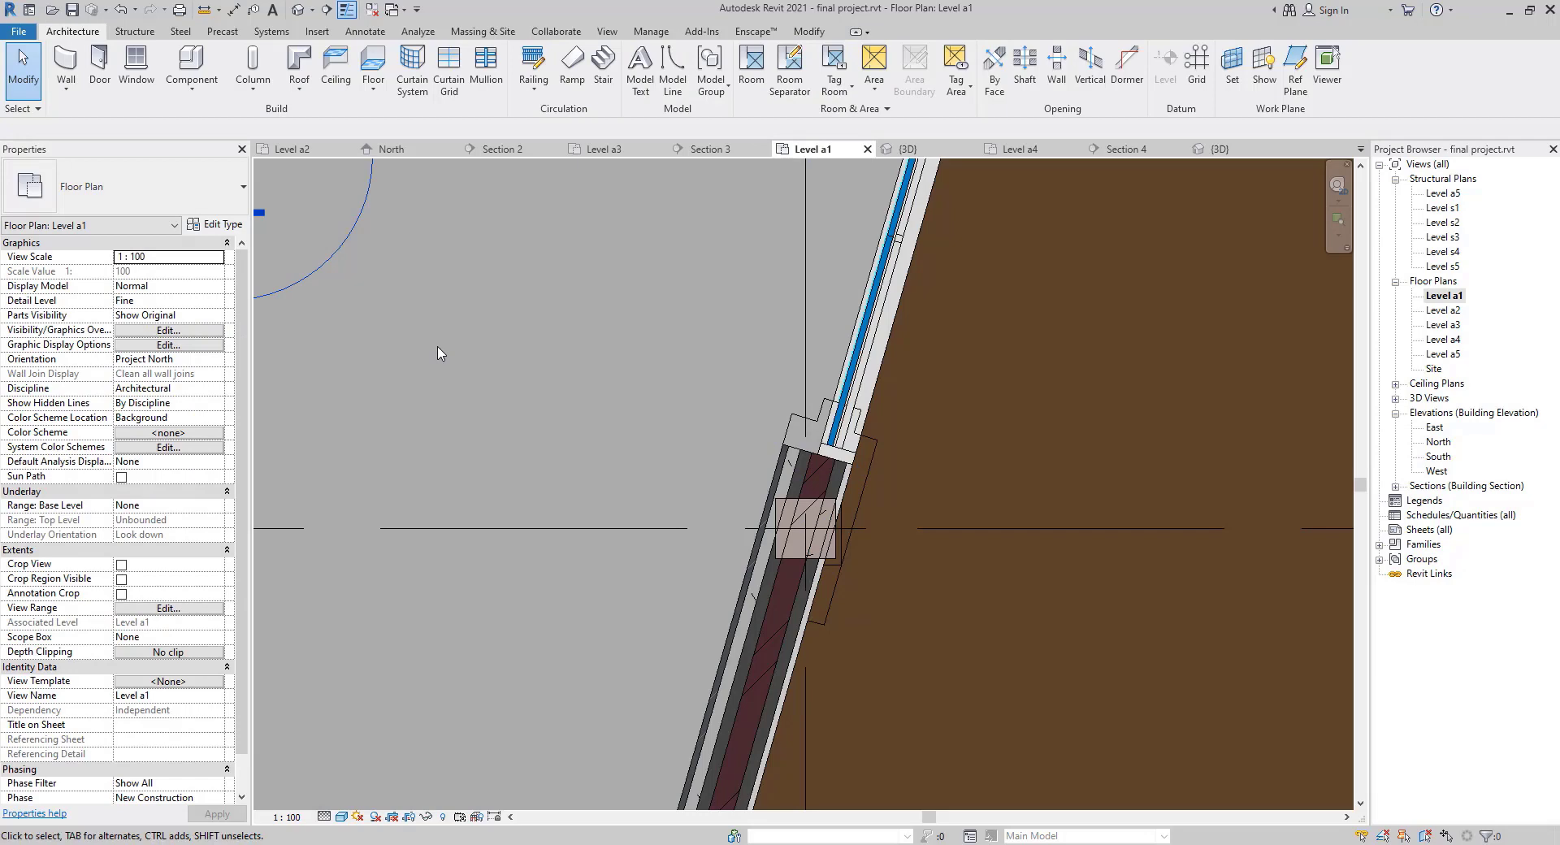
# Draw a second practice curtain wall along the slanted wall, from just below the grid 4 column to the lower reference plane.
pyautogui.press('w')
pyautogui.press('a')
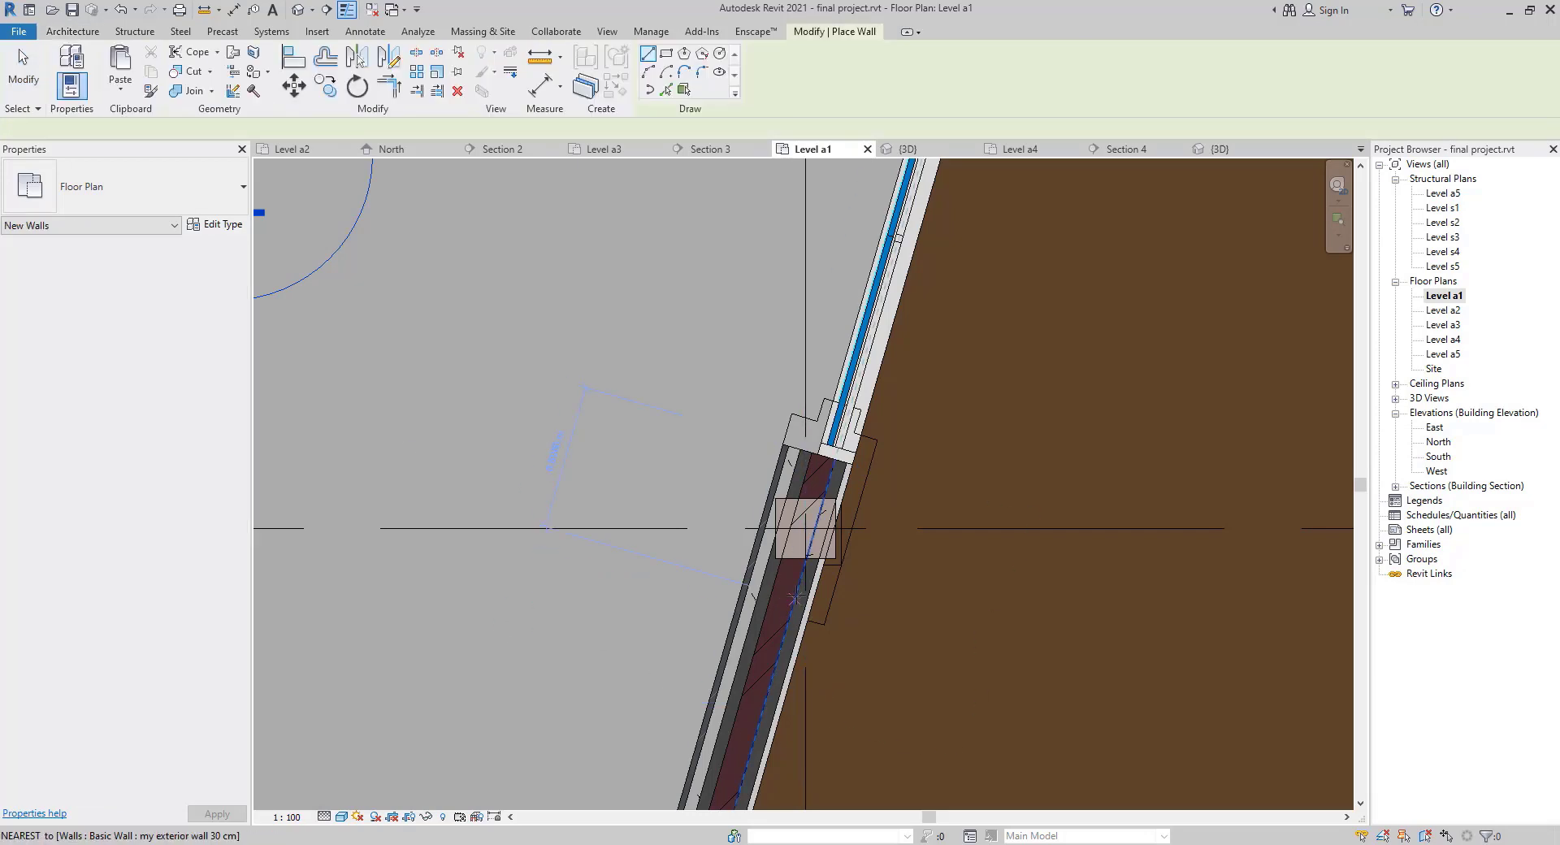
pyautogui.scroll(-4, 795, 596)
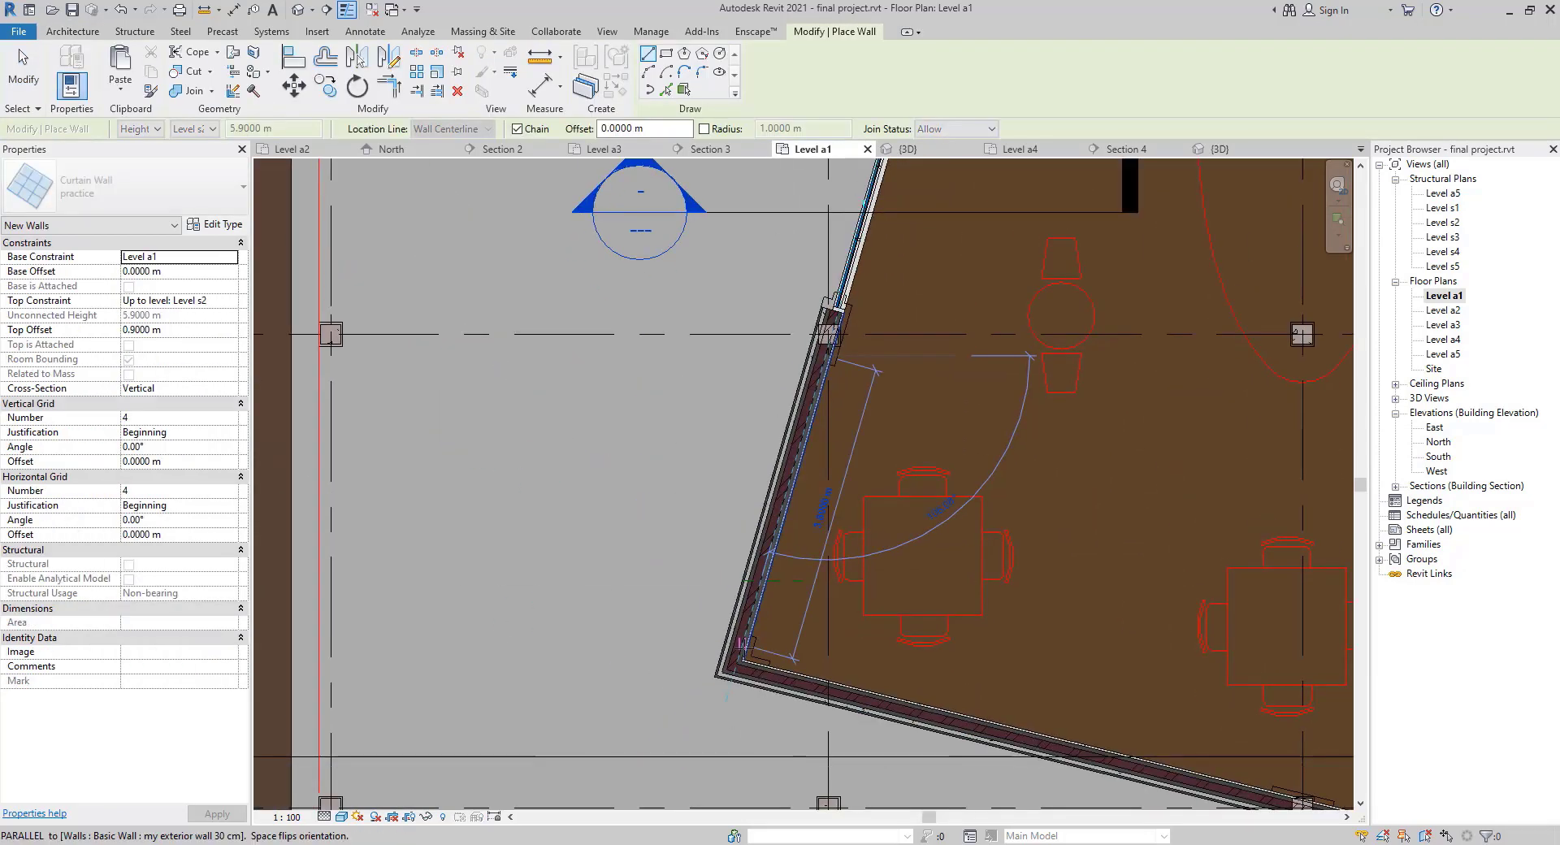
pyautogui.click(807, 587)
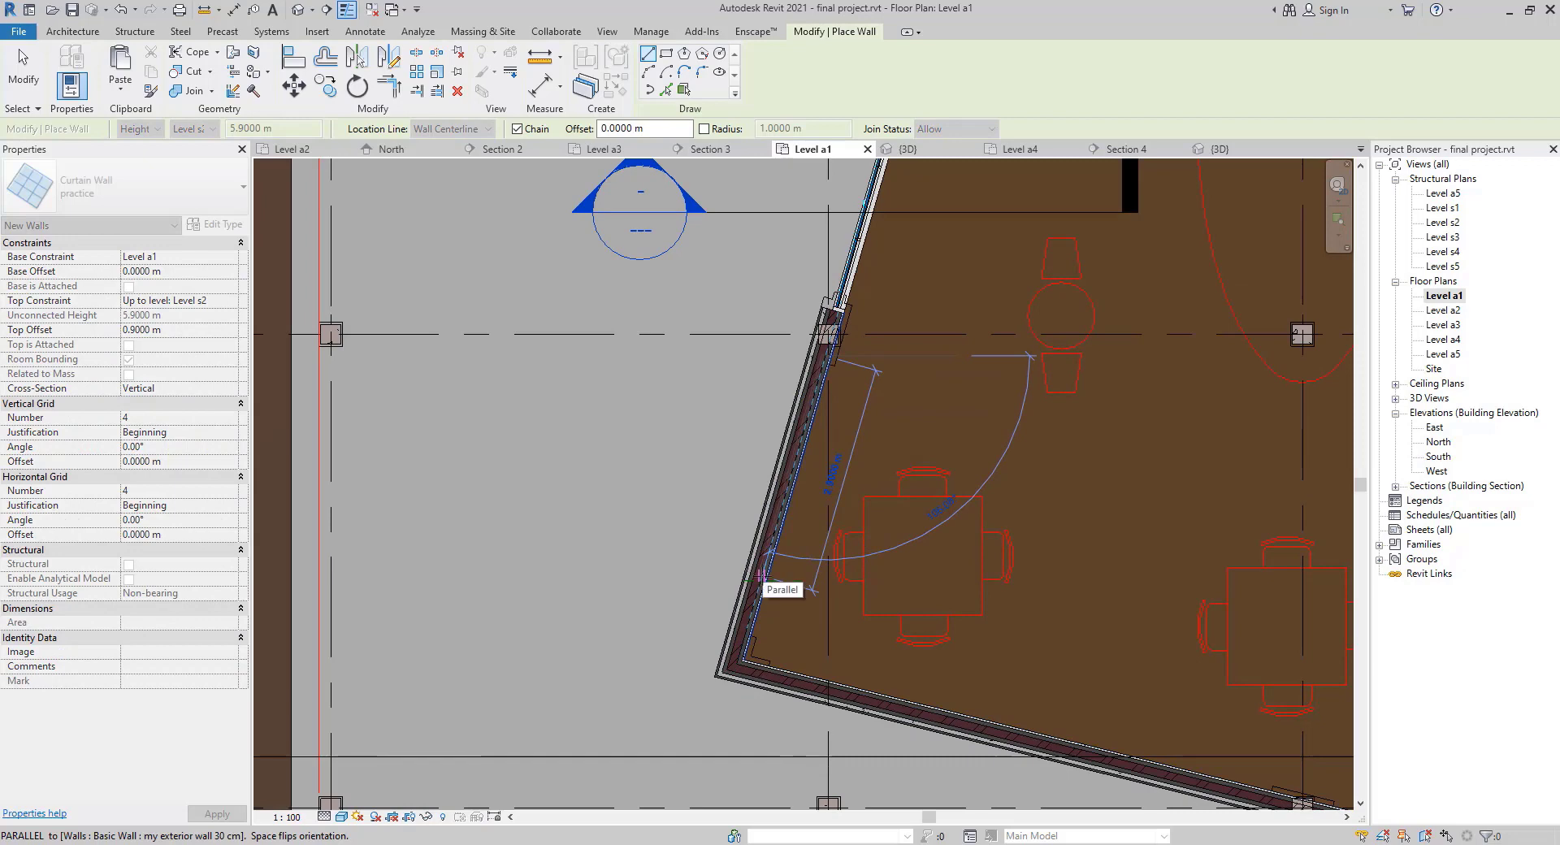
pyautogui.scroll(3, 762, 576)
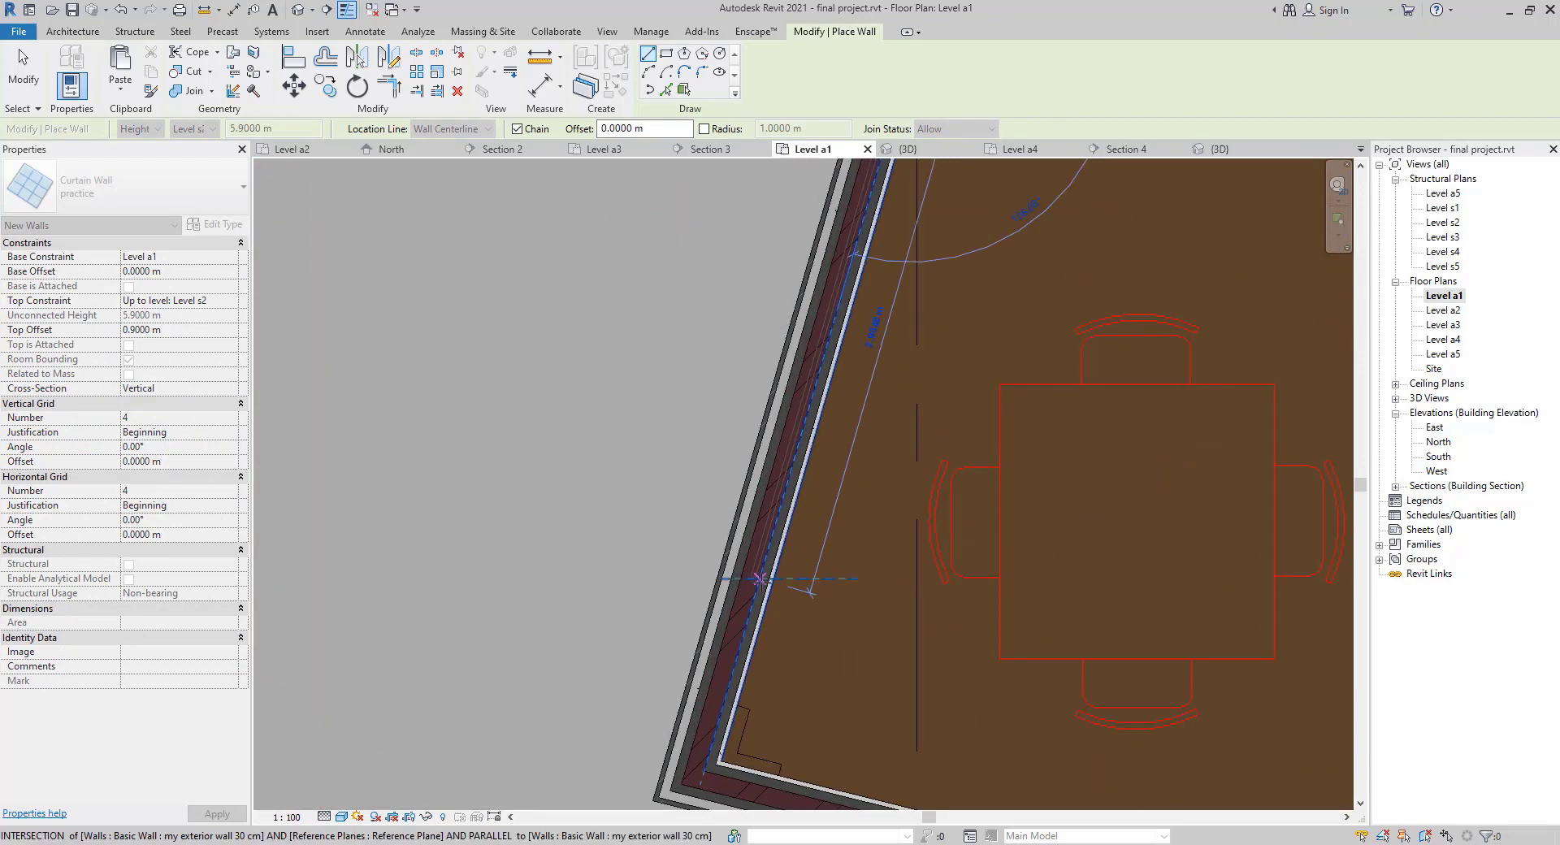
pyautogui.click(760, 579)
pyautogui.scroll(-4, 760, 579)
pyautogui.press('Escape')
pyautogui.press('Escape')
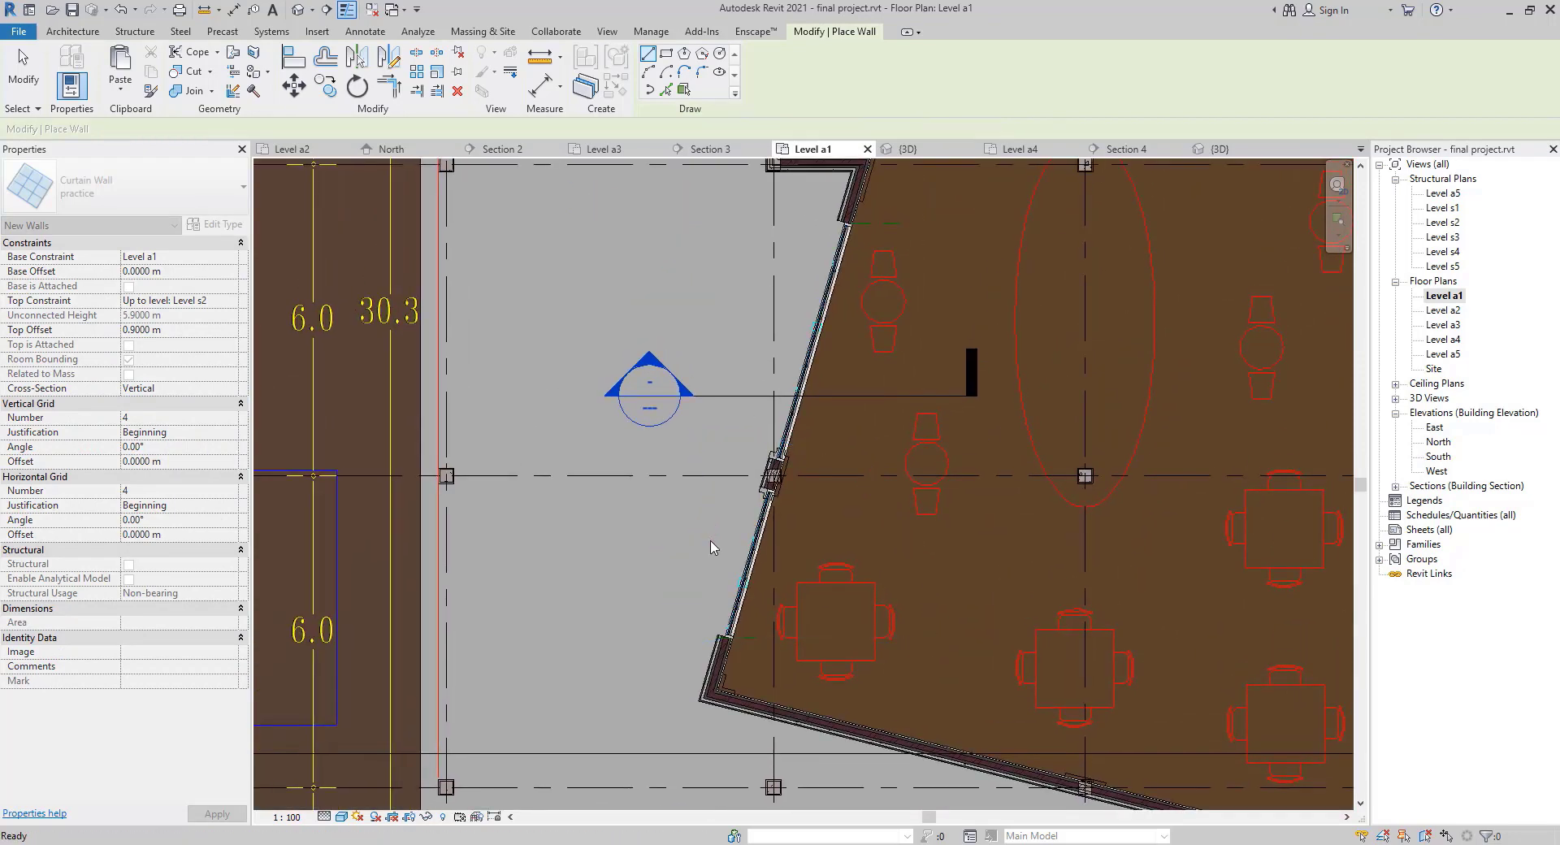
# Set the solid wall piece between the two curtain walls at the grid 4 column to 0.5 m by adjusting the upper curtain wall's end.
pyautogui.scroll(5, 768, 528)
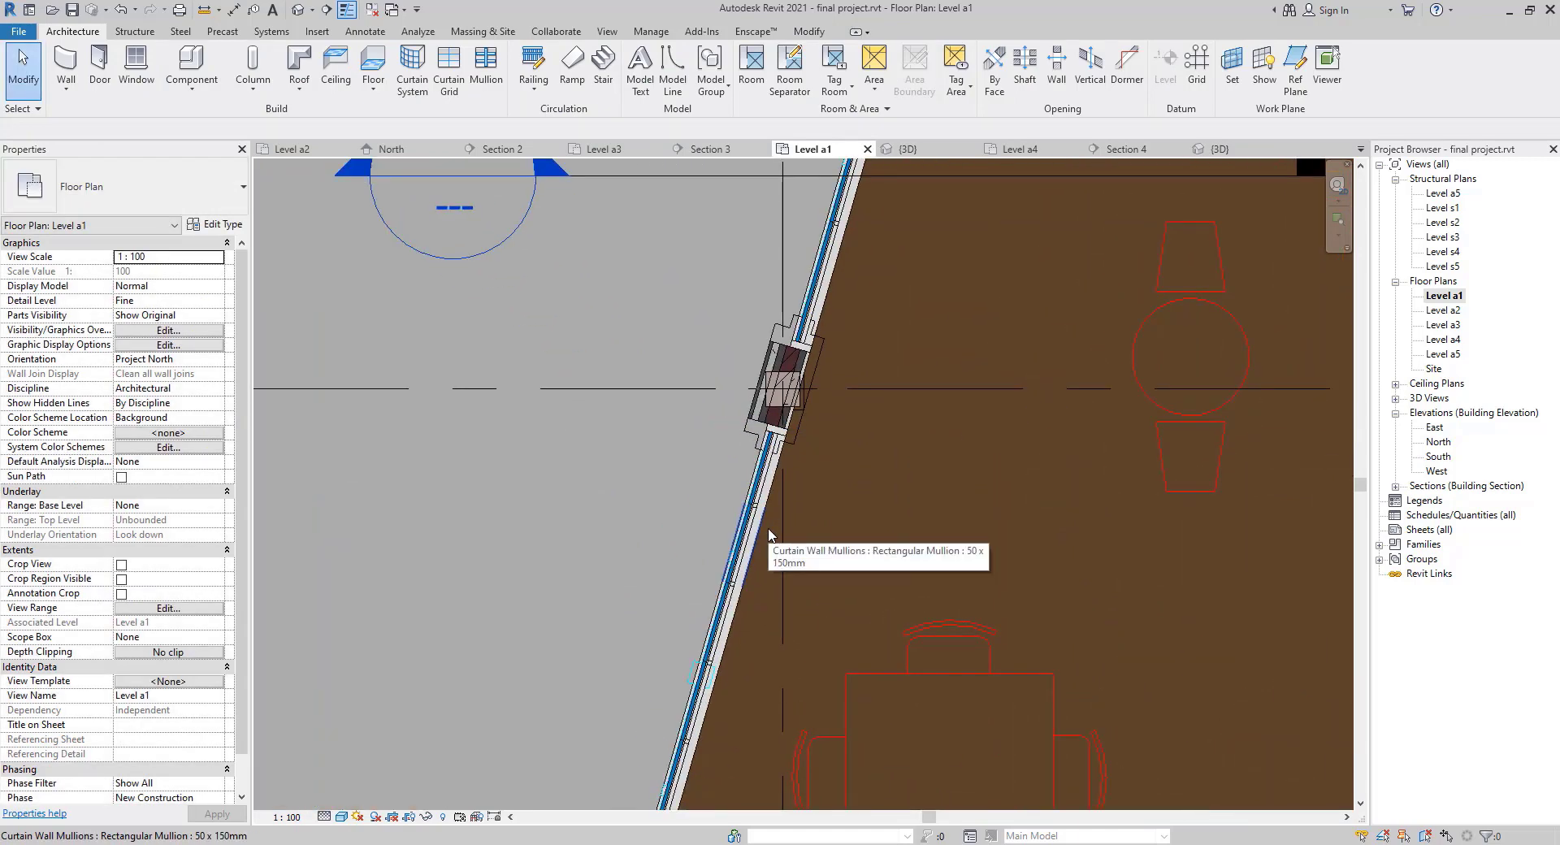
pyautogui.scroll(-2, 791, 588)
pyautogui.scroll(4, 789, 431)
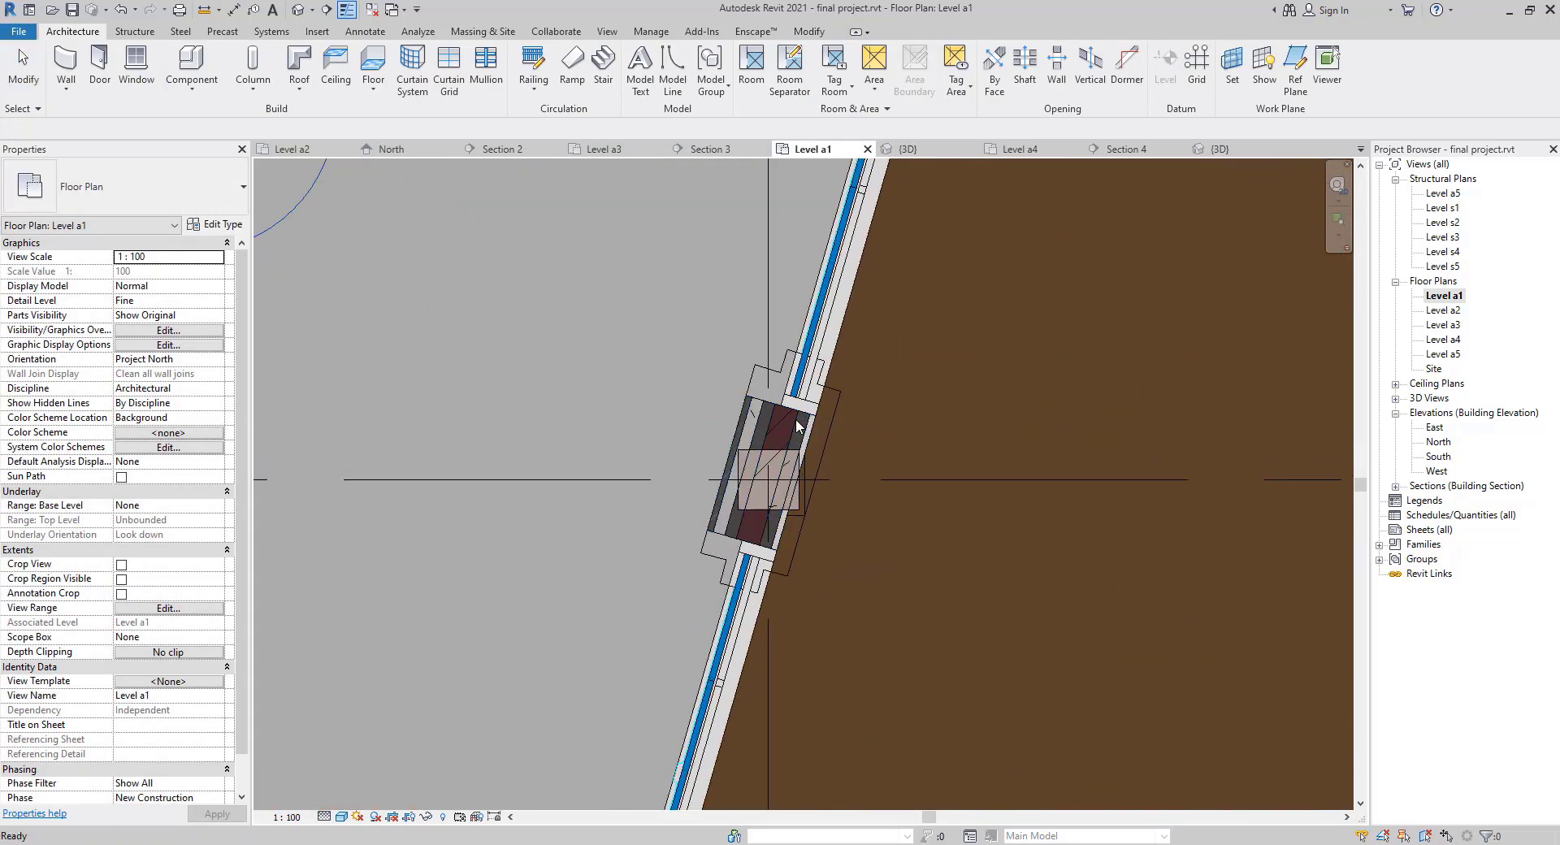
pyautogui.click(791, 409)
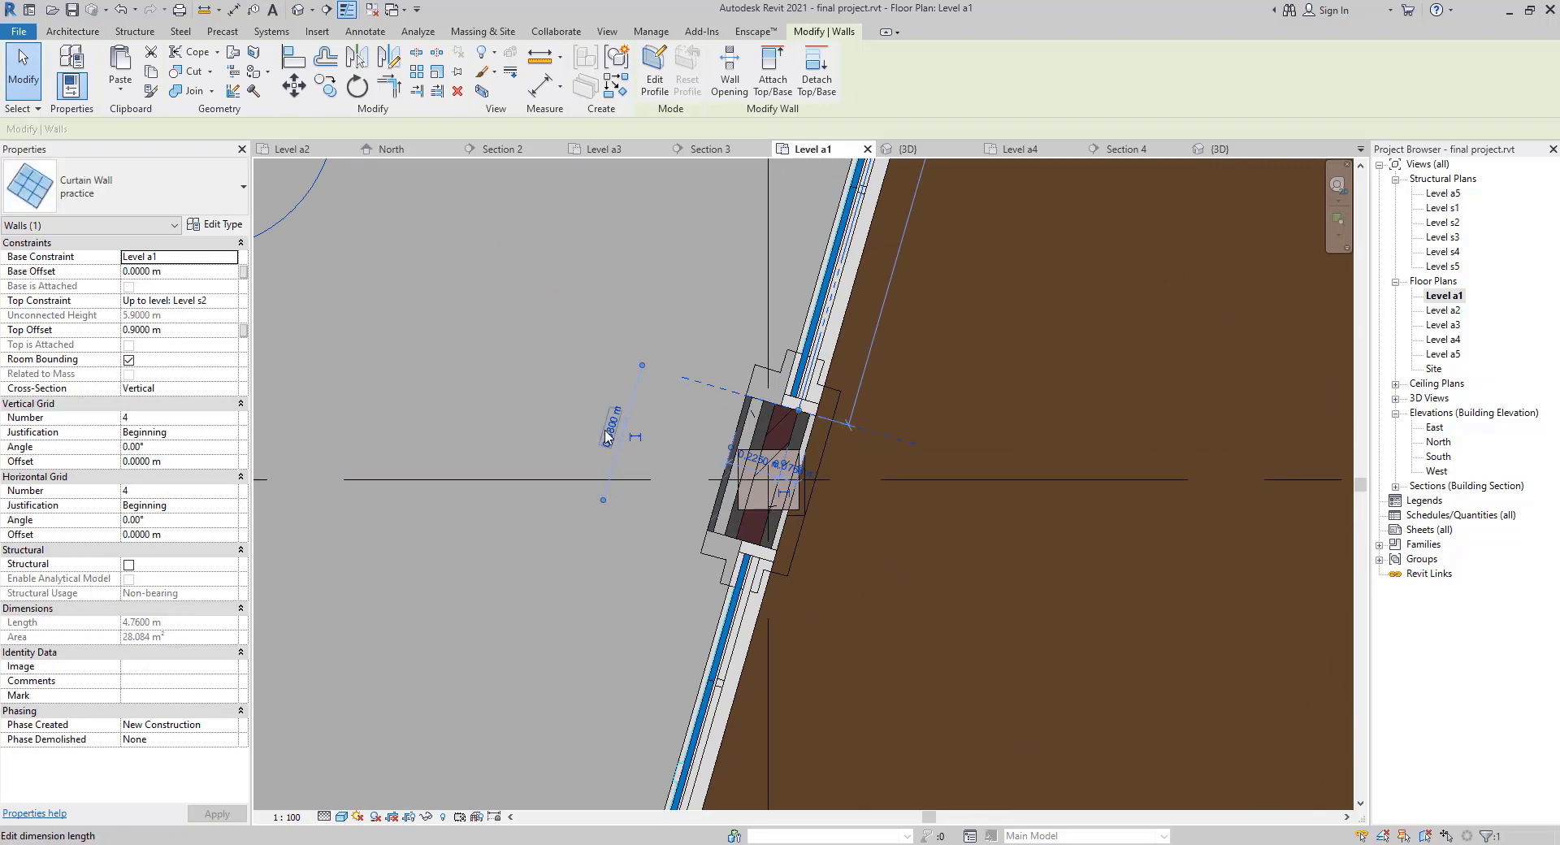
pyautogui.click(611, 431)
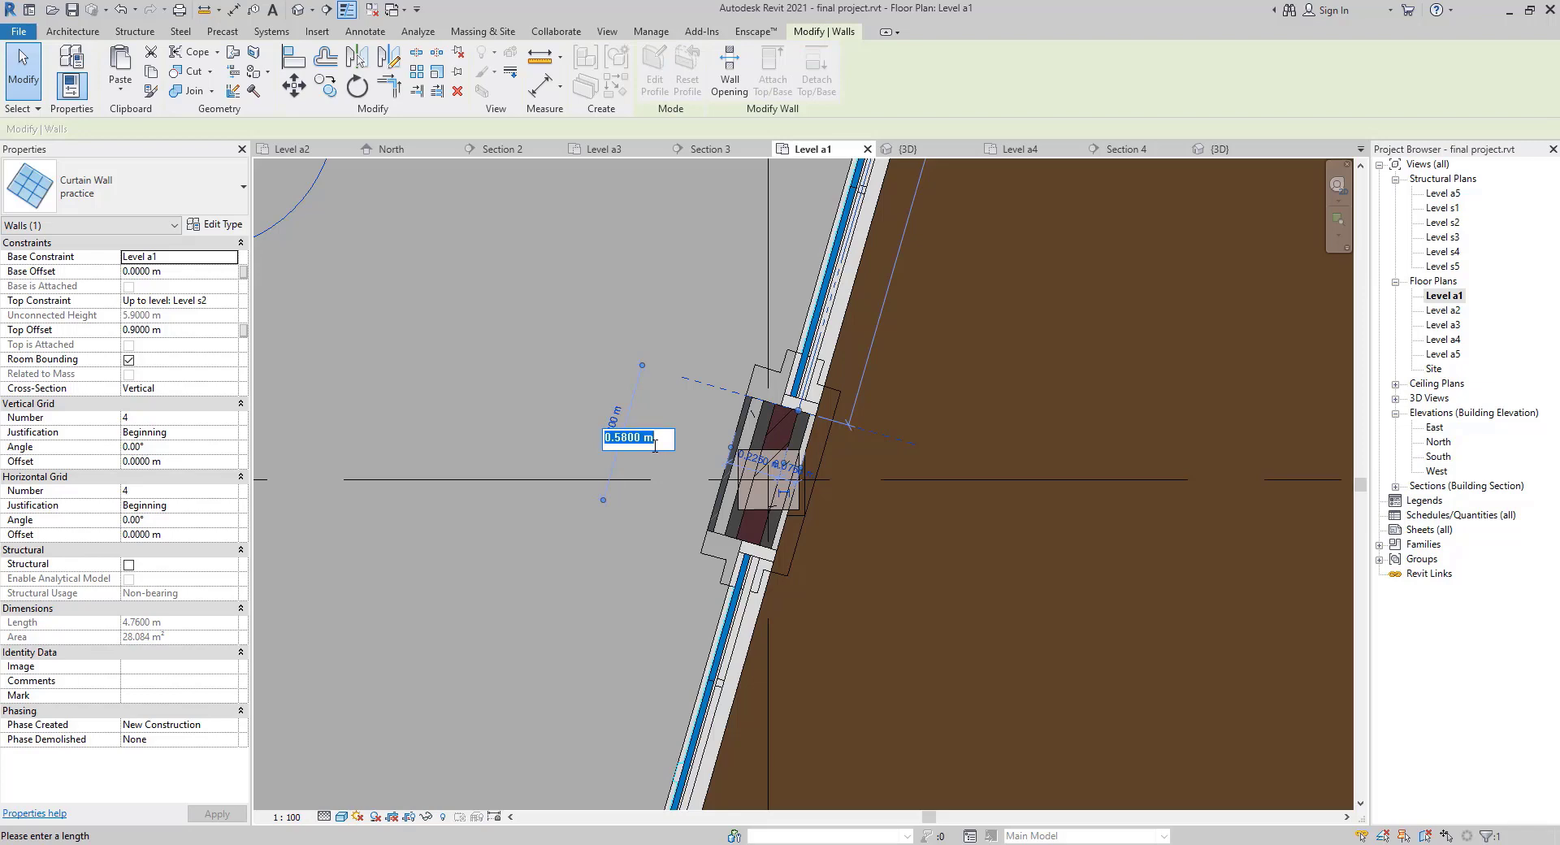
pyautogui.write('.5')
pyautogui.press('Return')
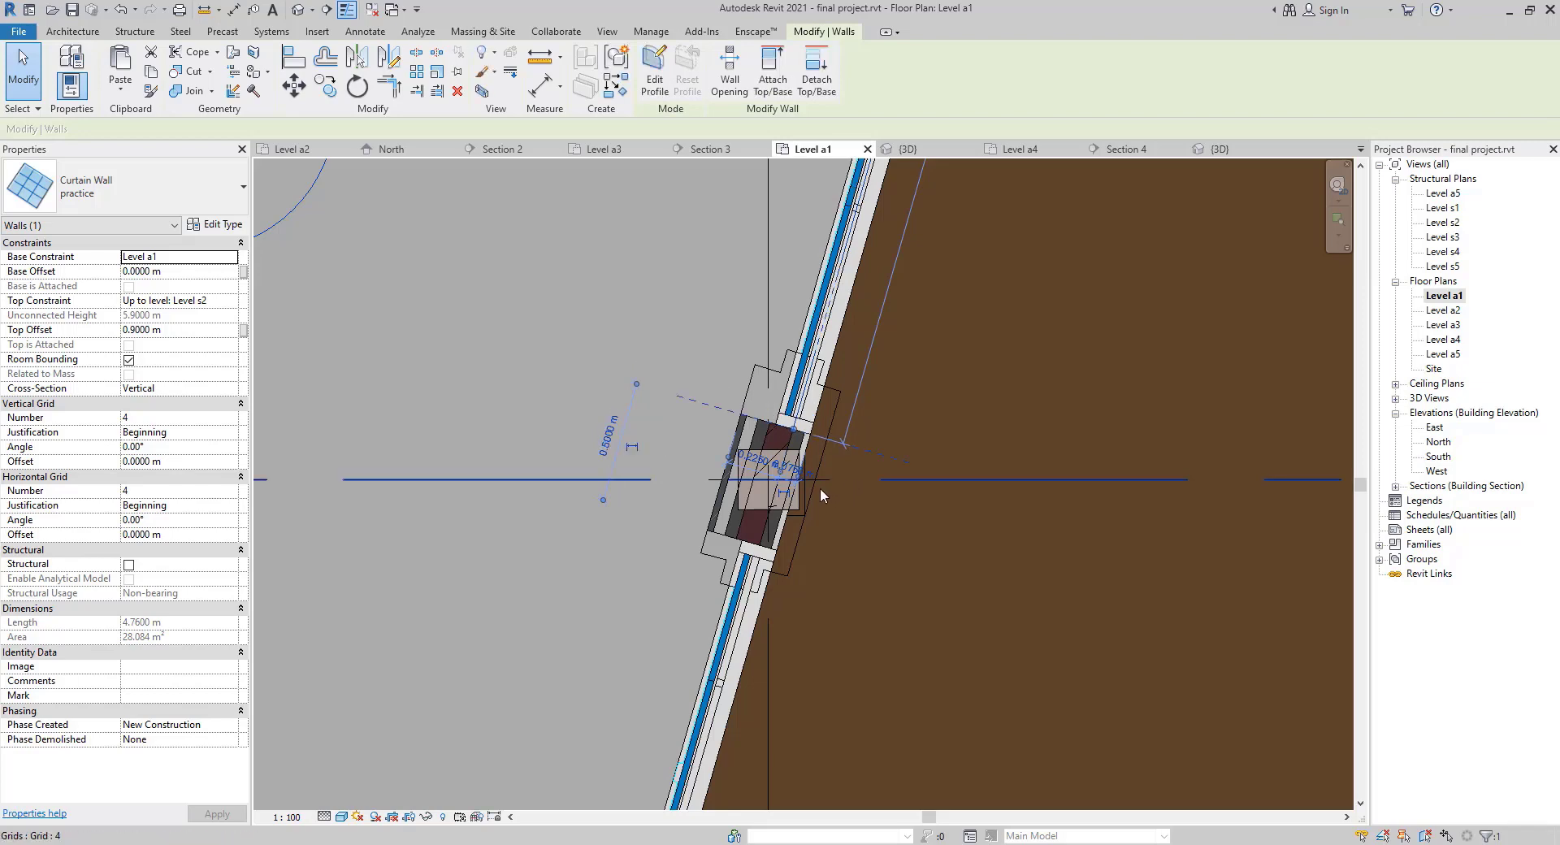
pyautogui.press('Escape')
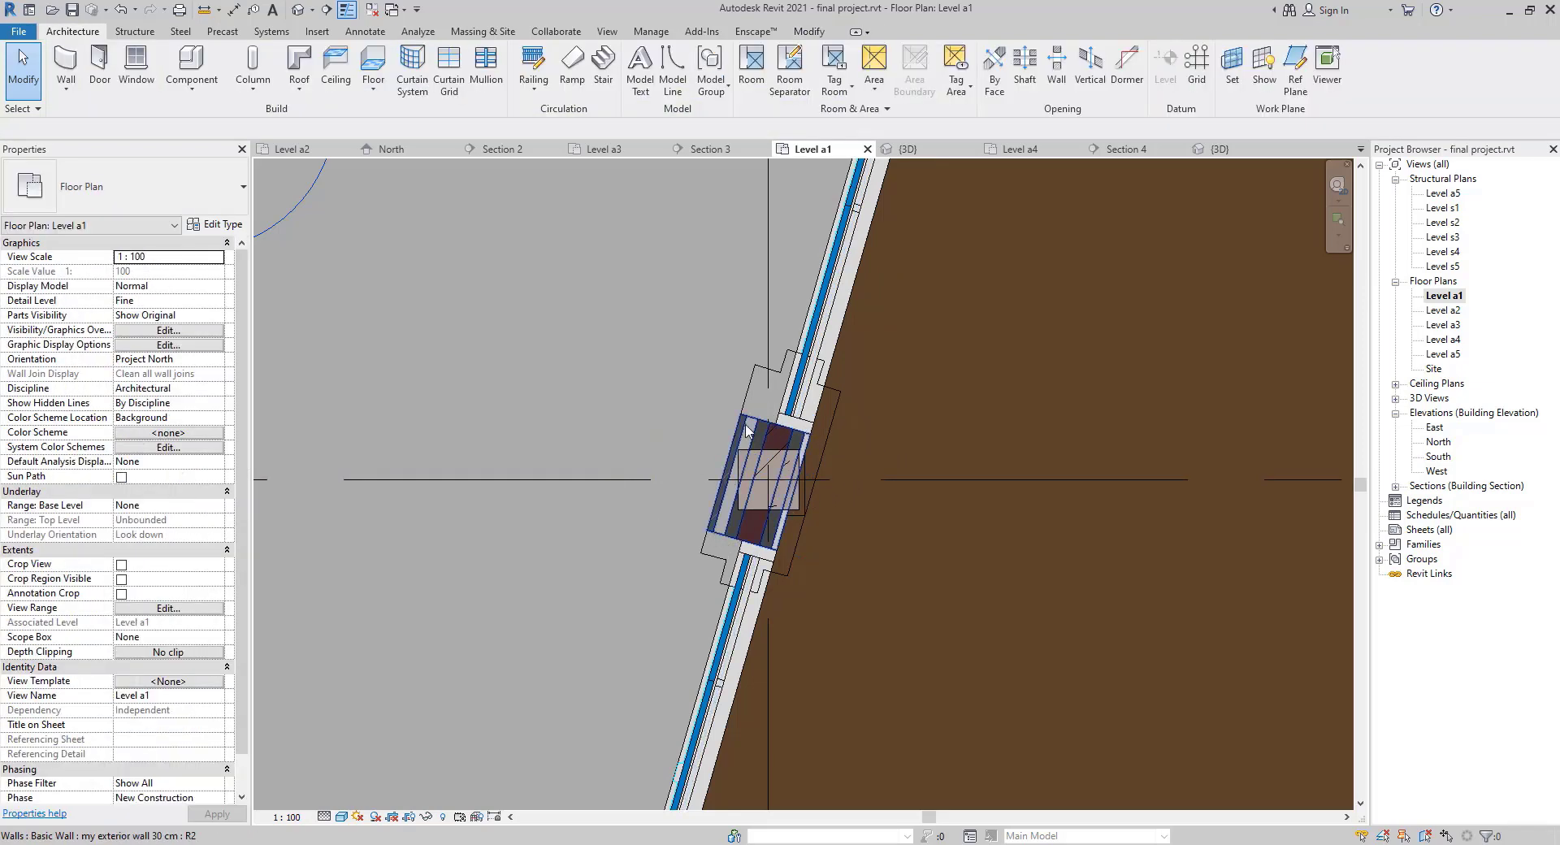
pyautogui.scroll(3, 731, 520)
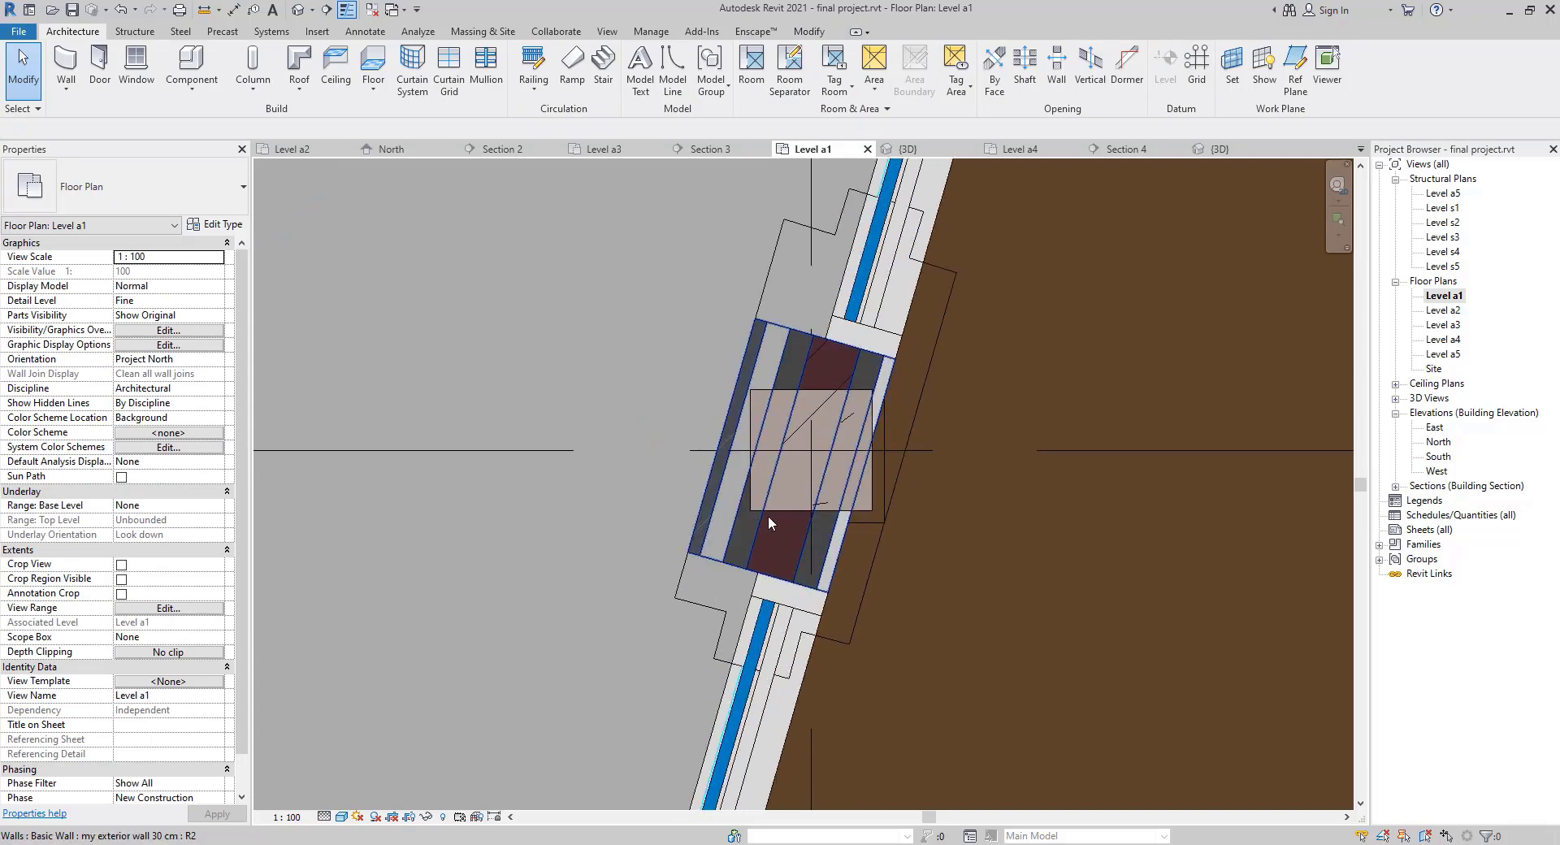
# Look over the curtain walls beside the grid 4 column and the lower exterior wall crossing grid 5.
pyautogui.scroll(-7, 744, 506)
pyautogui.scroll(-3, 712, 563)
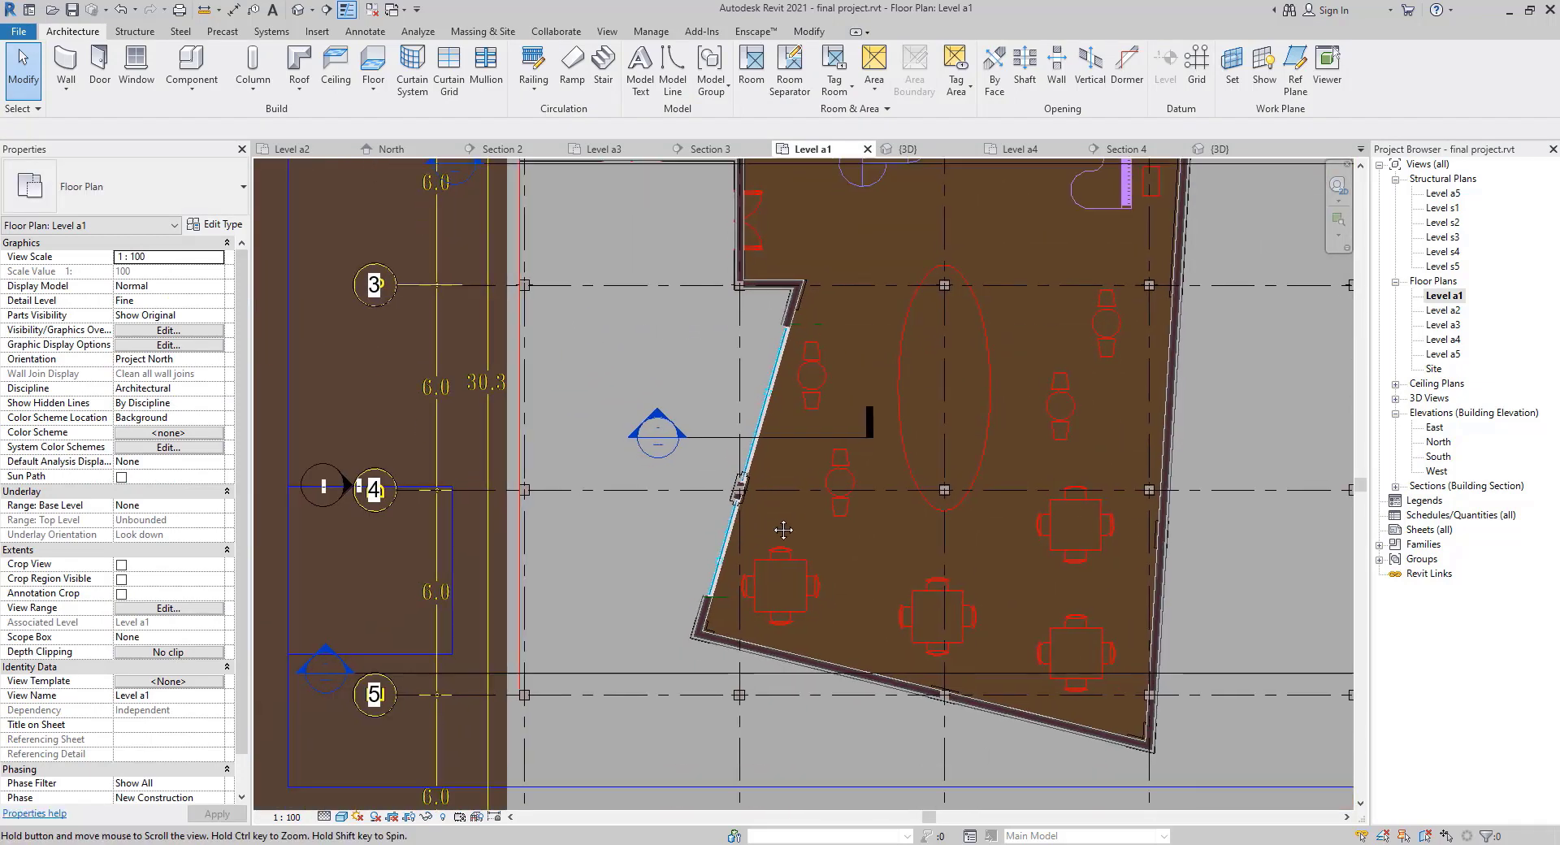
pyautogui.scroll(6, 788, 363)
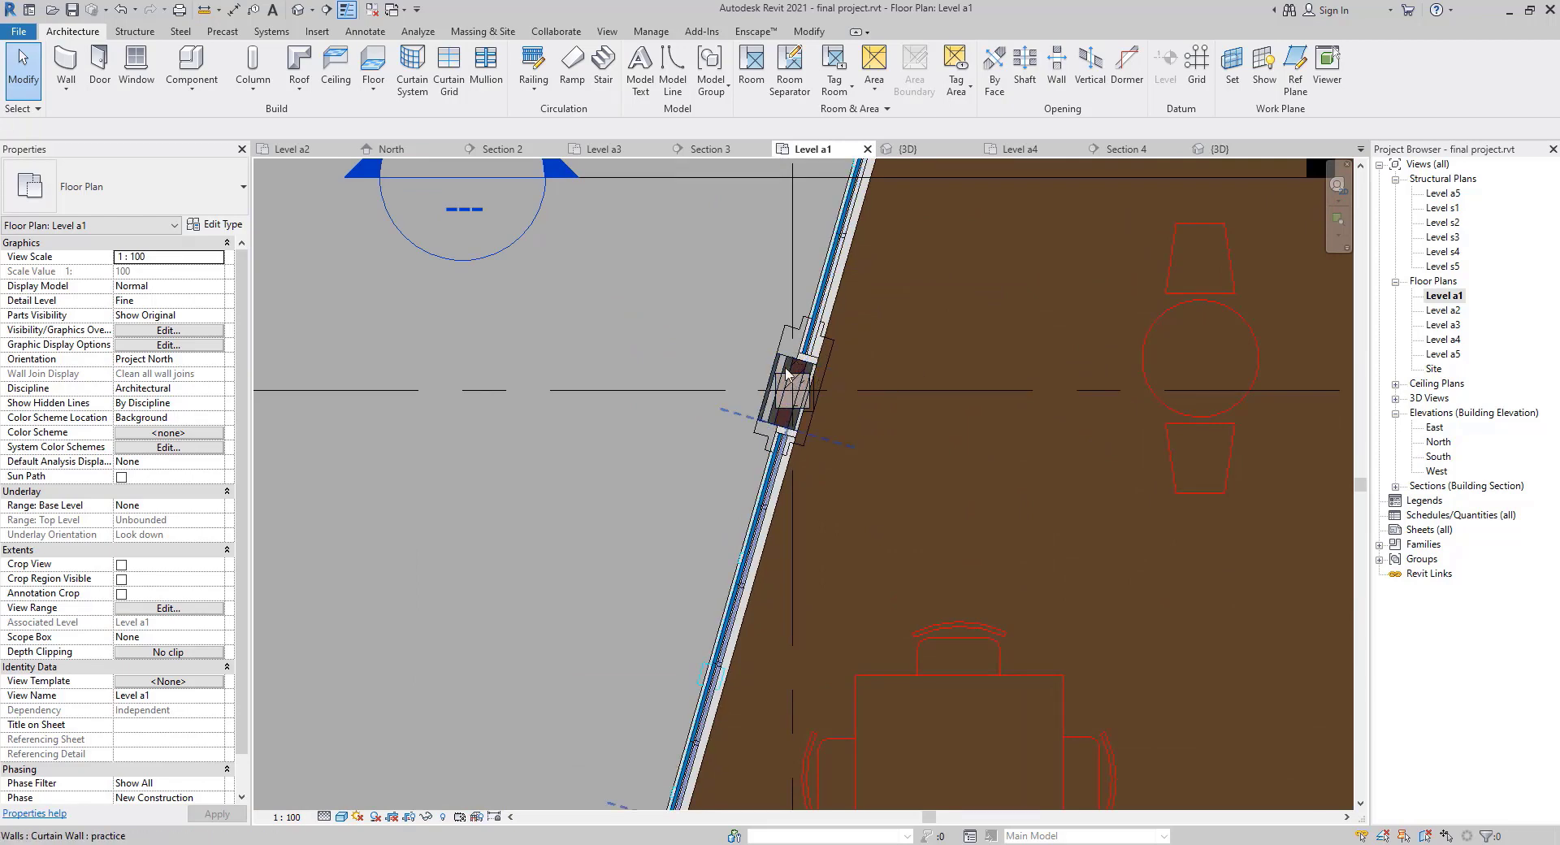
pyautogui.scroll(-6, 772, 512)
pyautogui.moveTo(707, 484); pyautogui.dragTo(497, 258, button='middle')
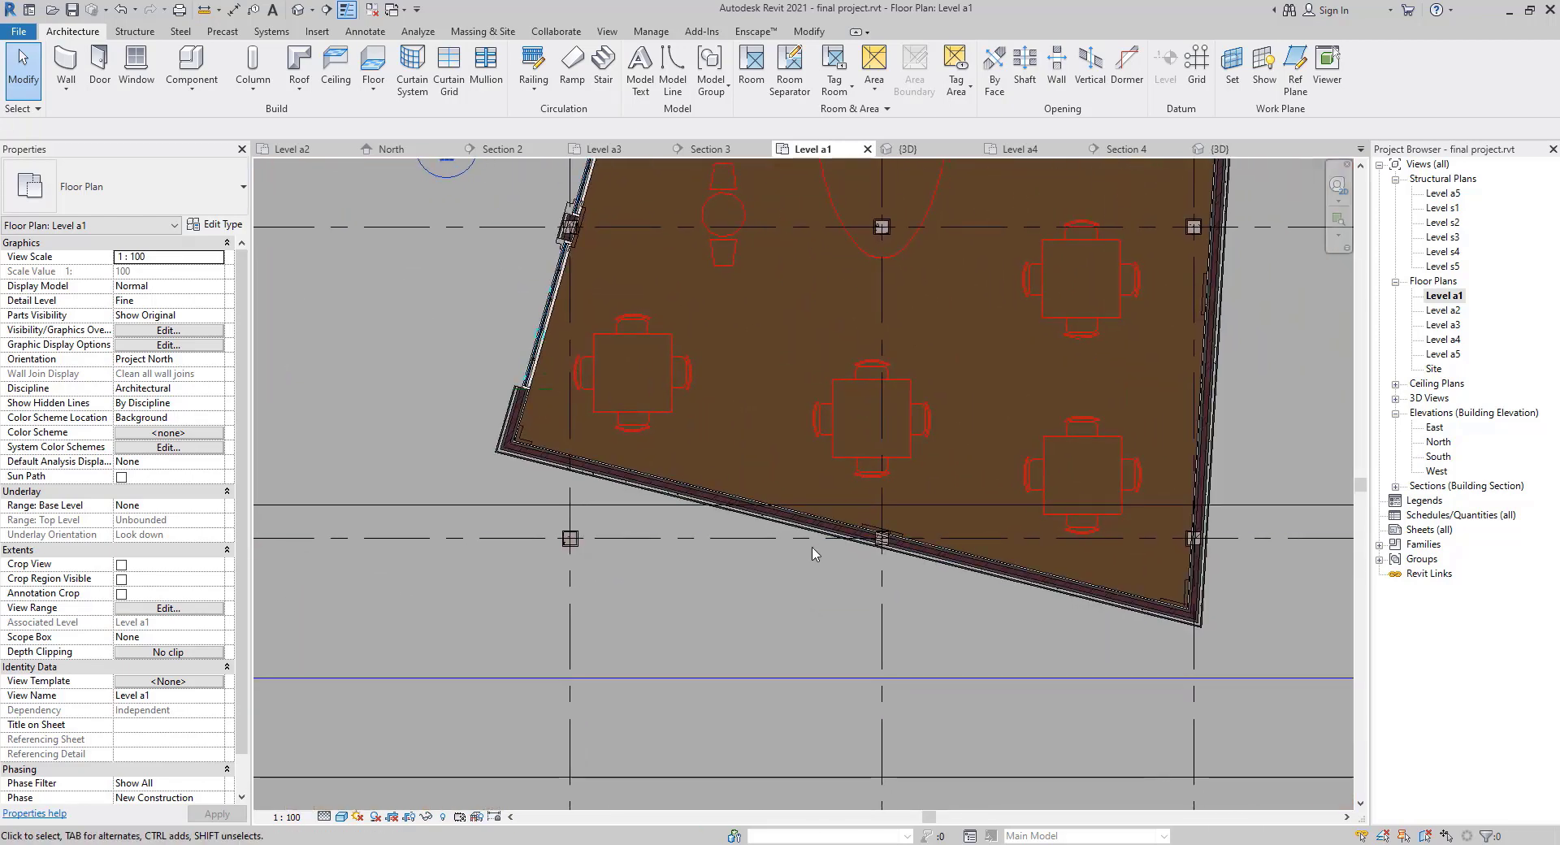
pyautogui.scroll(5, 808, 547)
pyautogui.scroll(-5, 774, 515)
pyautogui.moveTo(800, 557); pyautogui.dragTo(903, 645, button='middle')
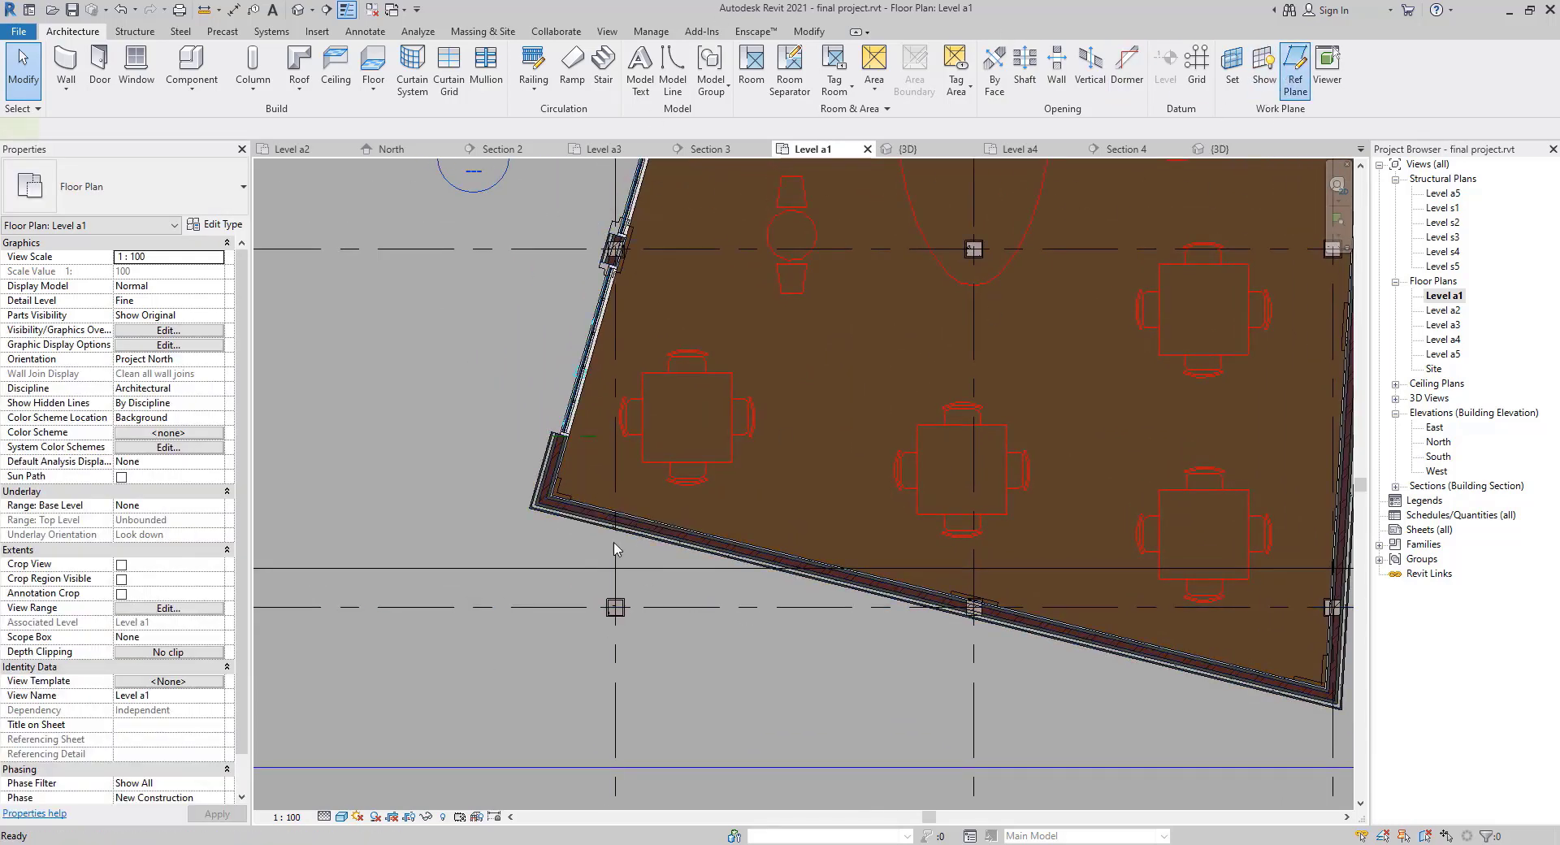
pyautogui.scroll(5, 553, 529)
pyautogui.click(553, 495)
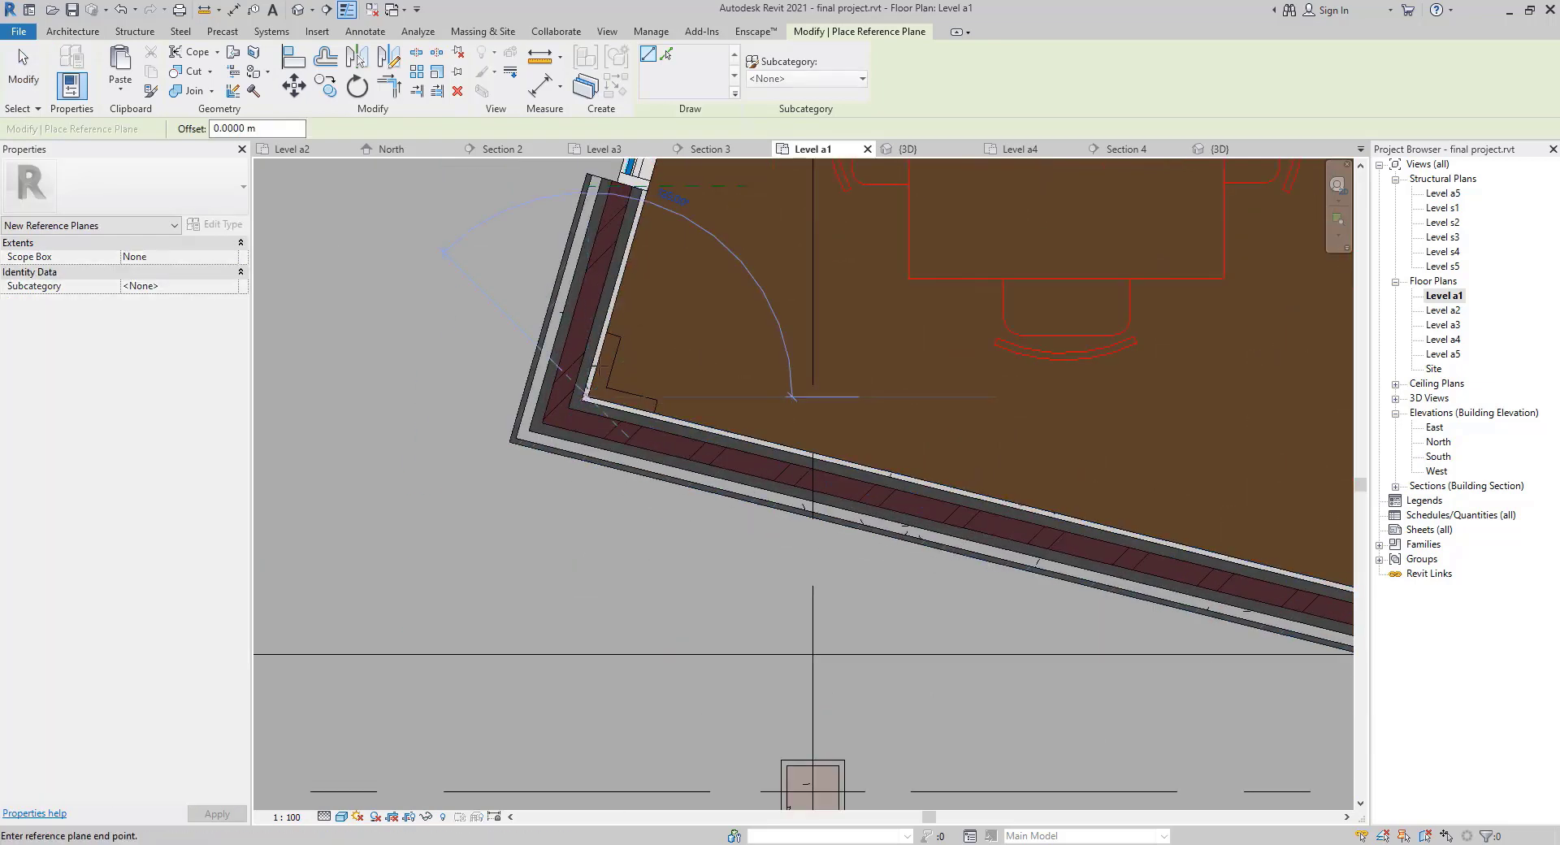
pyautogui.click(620, 311)
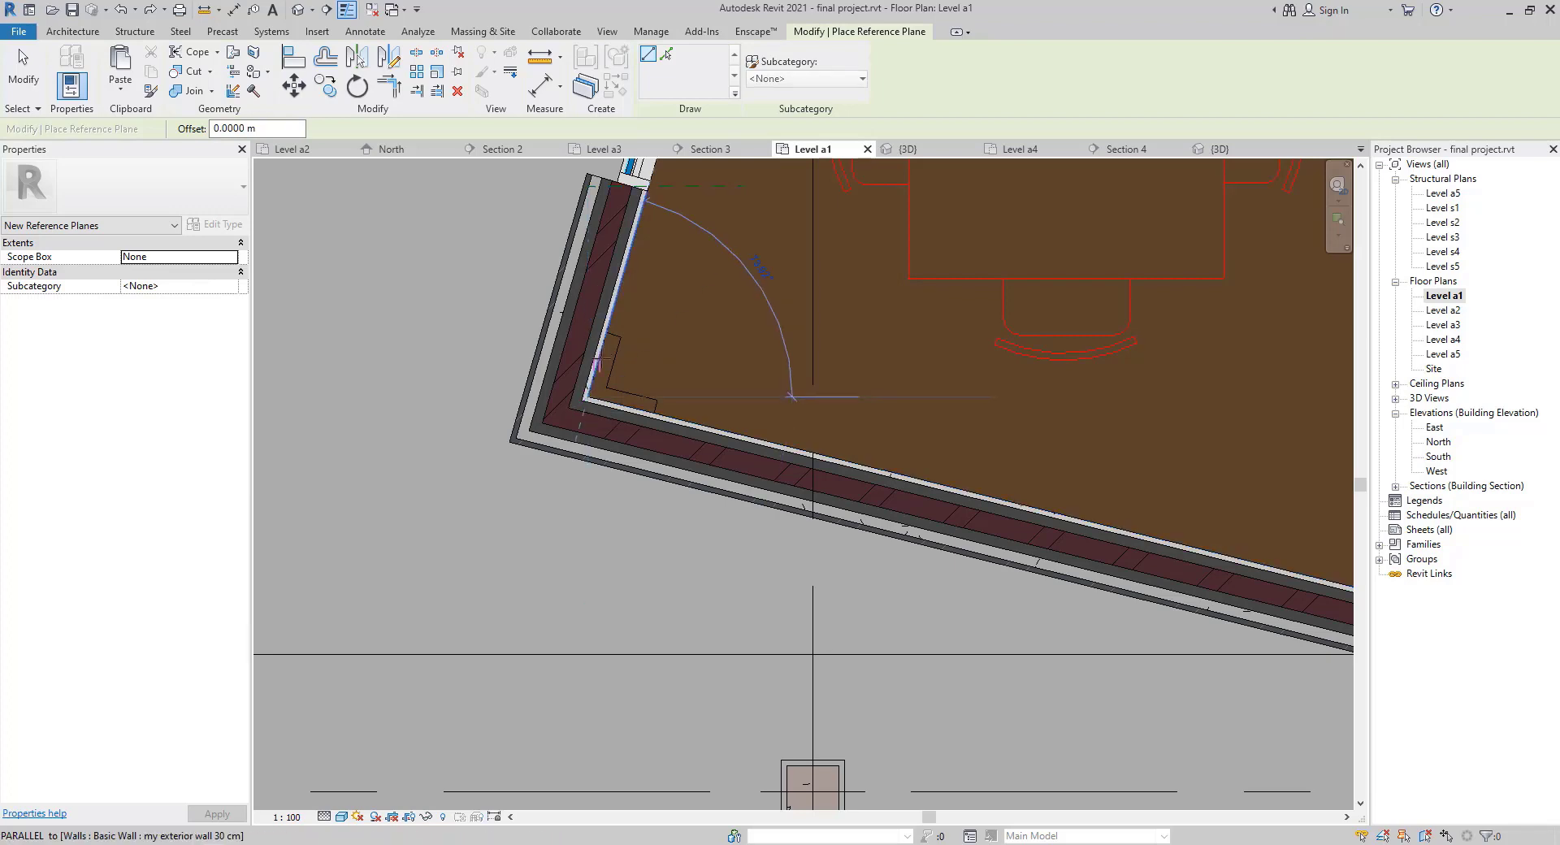
pyautogui.press('Escape')
pyautogui.press('Escape')
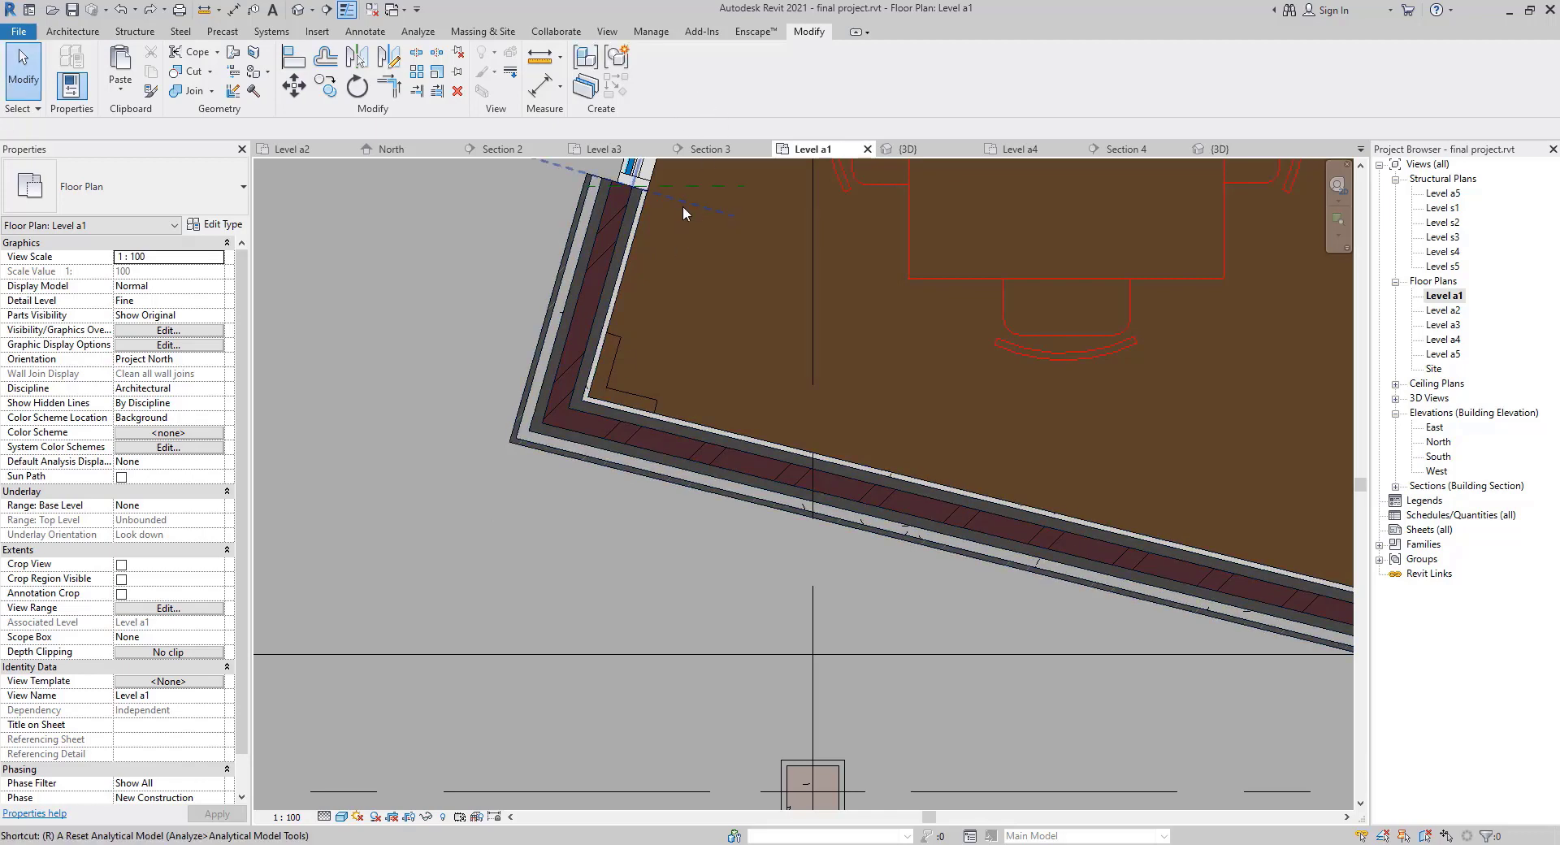
# Draw a reference plane from the lower-left inner wall corner upward along the inner face of the slanted wall with the curtain walls.
pyautogui.press('r')
pyautogui.press('p')
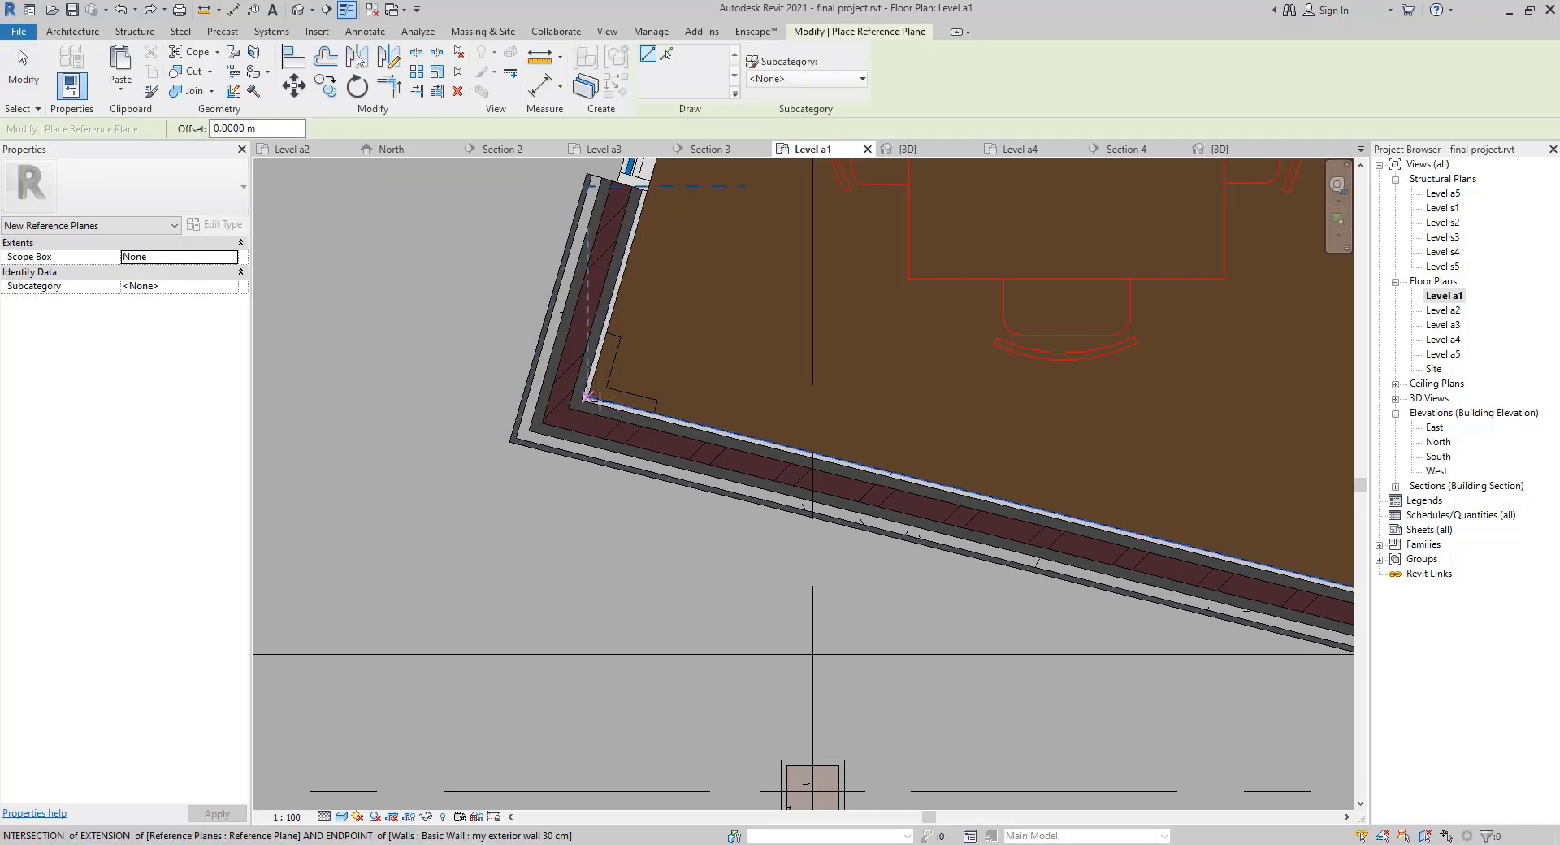
pyautogui.click(586, 396)
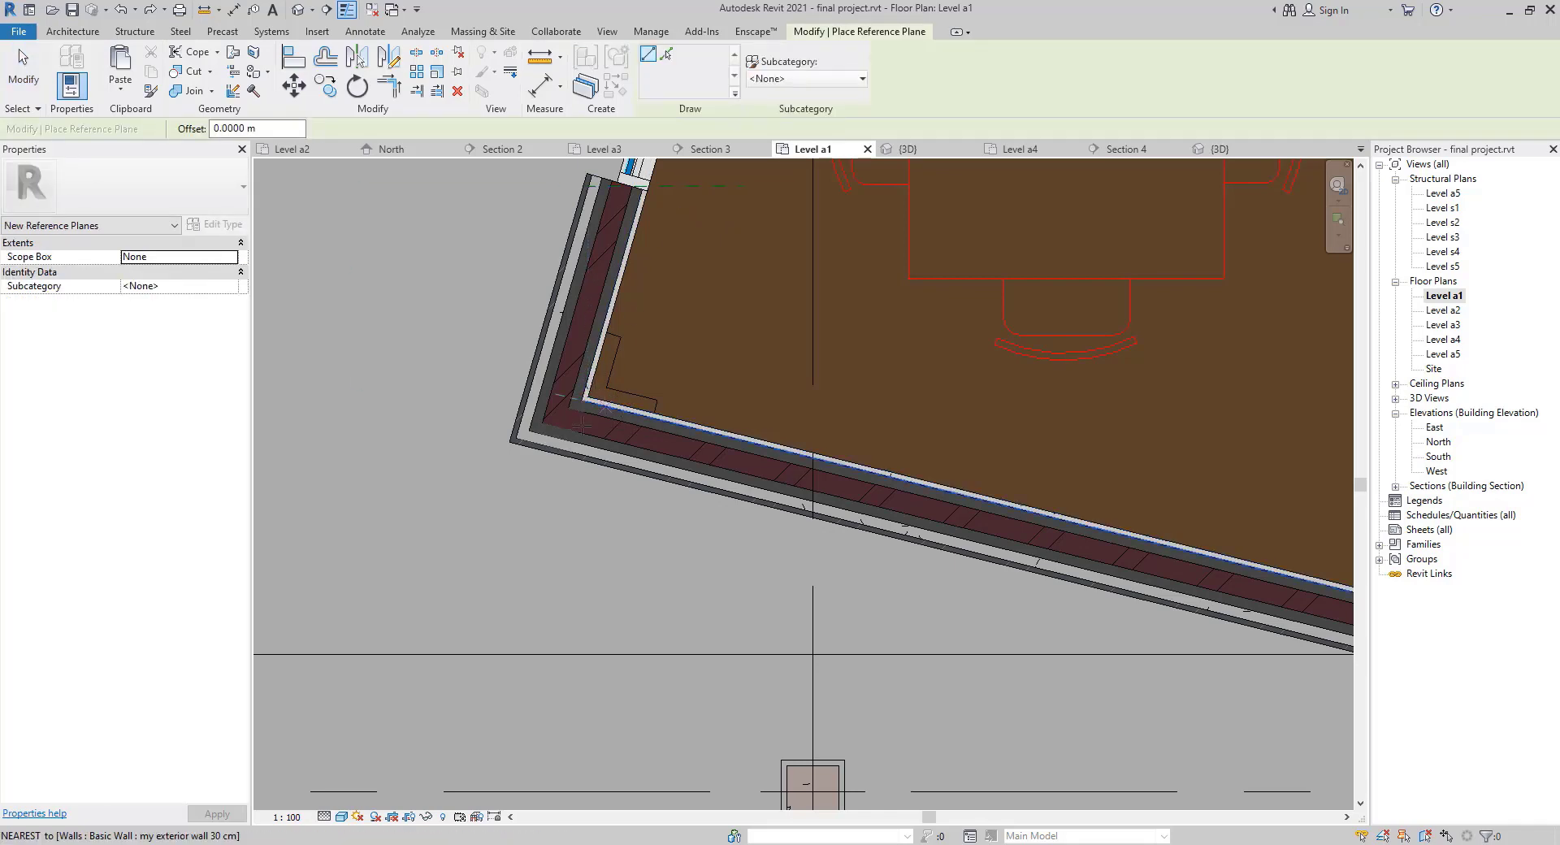
pyautogui.click(614, 360)
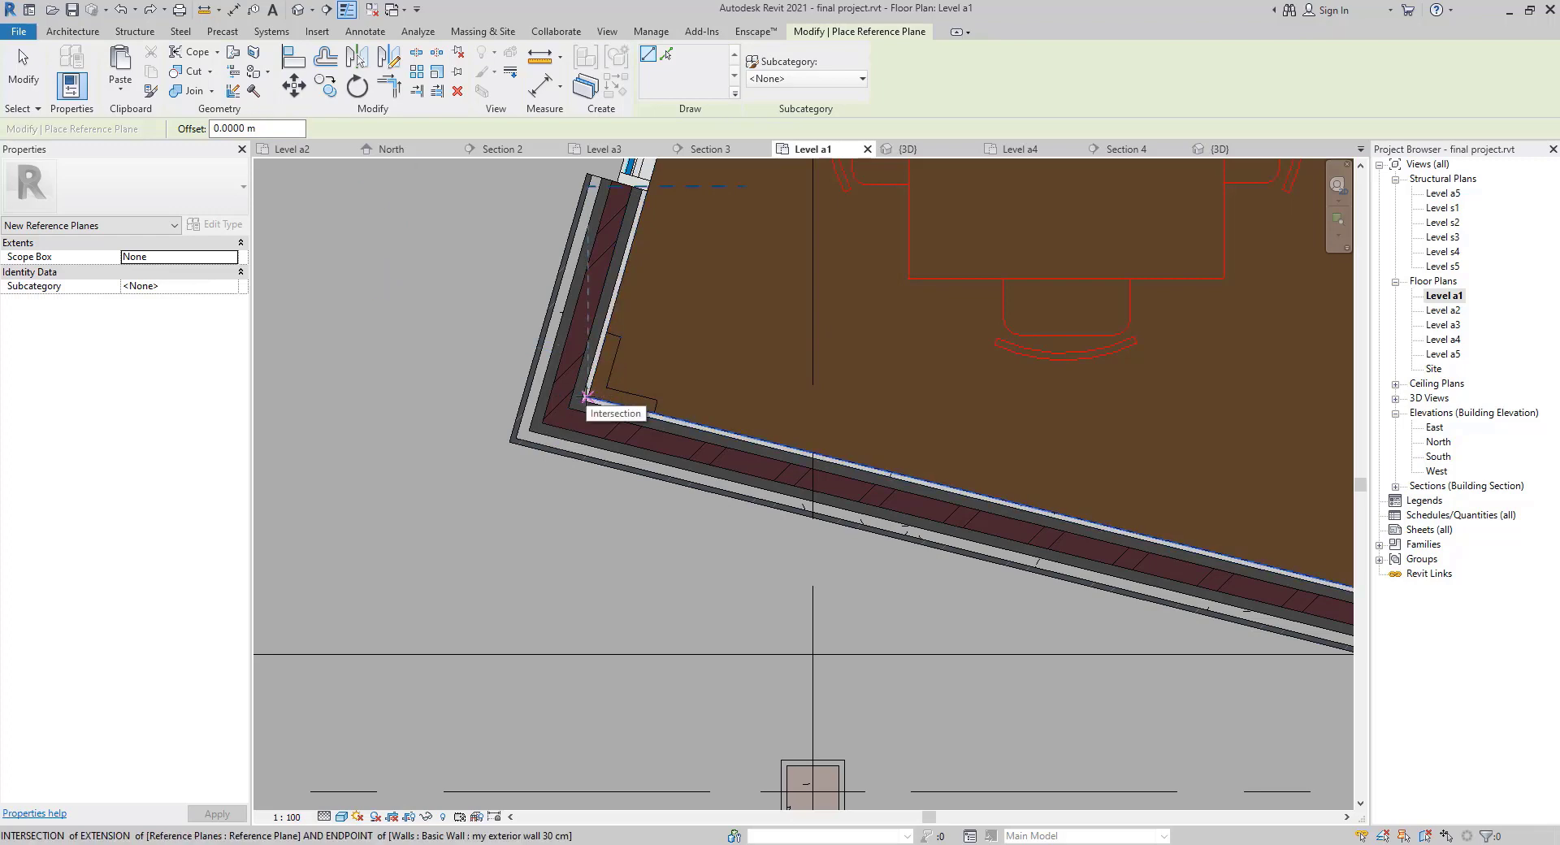
pyautogui.click(587, 397)
pyautogui.moveTo(620, 276); pyautogui.dragTo(585, 526, button='middle')
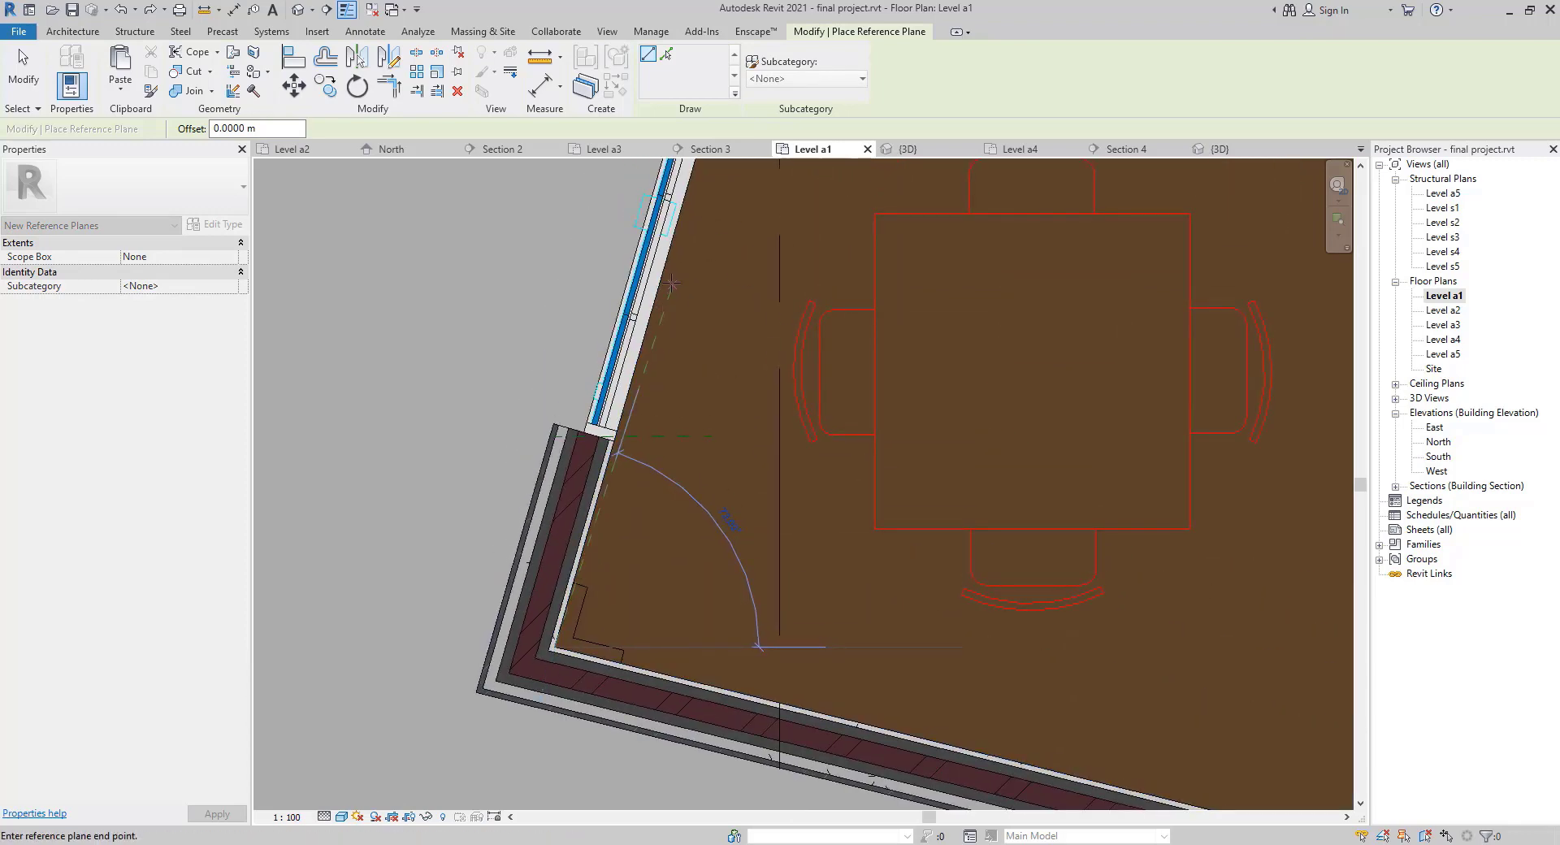
pyautogui.press('Escape')
pyautogui.press('Escape')
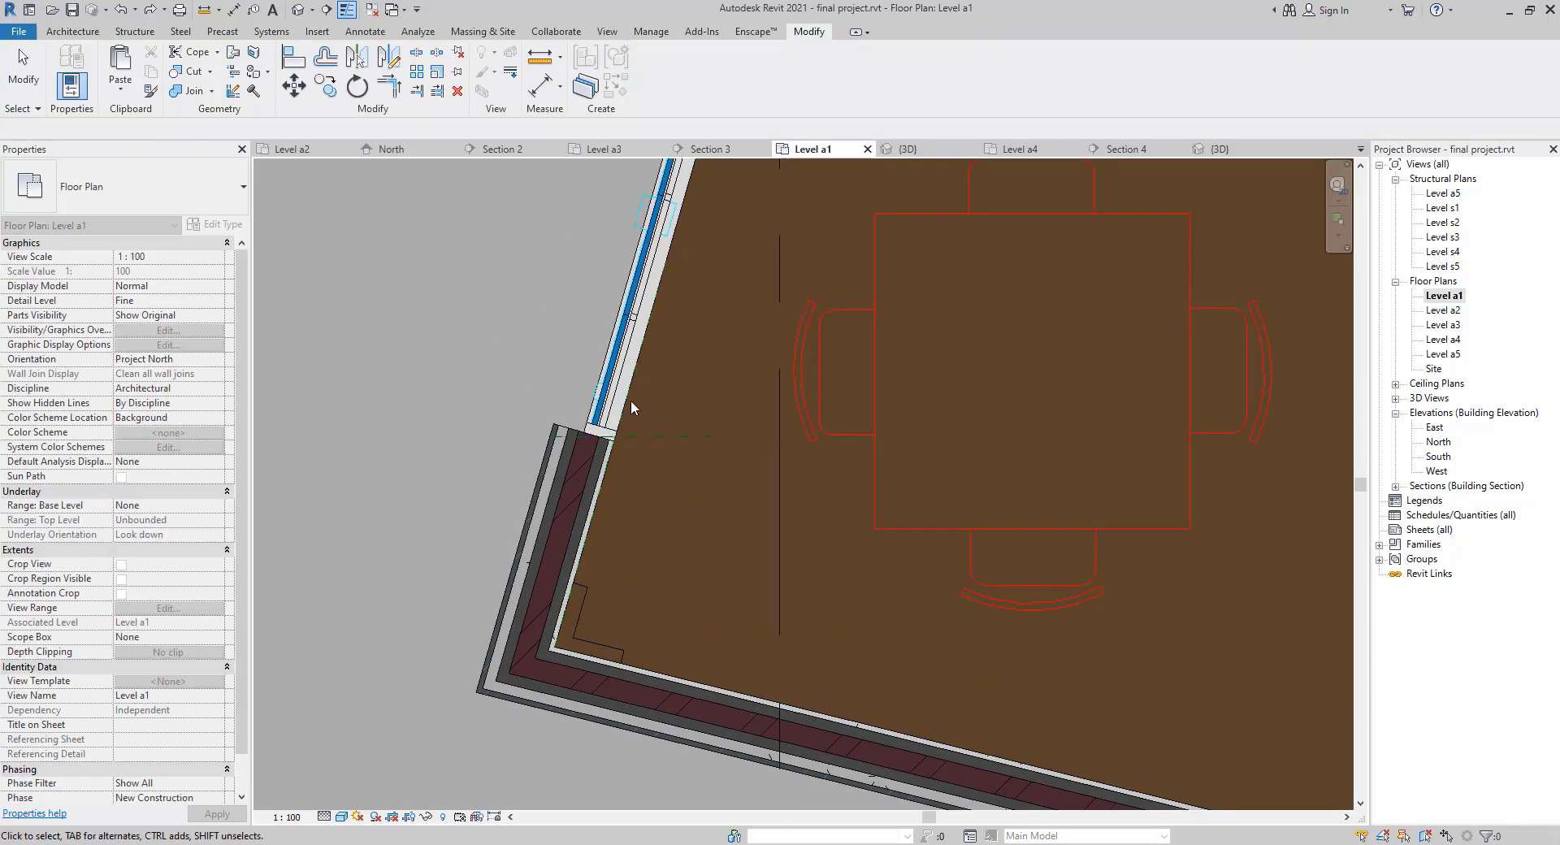
# Set the floor plan's visual style to Wireframe to expose the reference plane along the slanted wall's inner face.
pyautogui.click(633, 374)
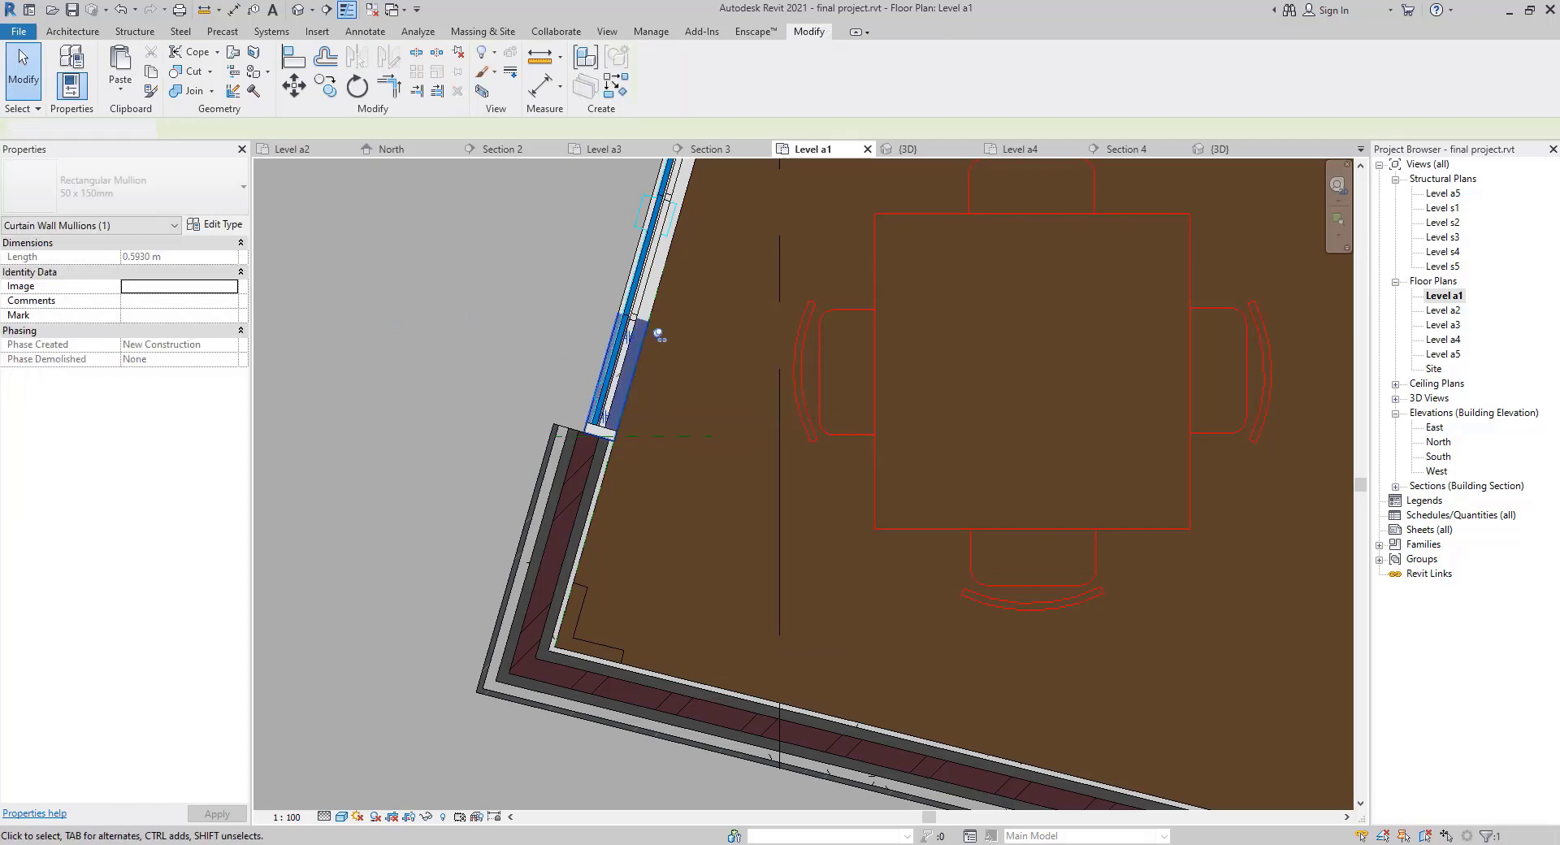
pyautogui.press('Escape')
pyautogui.click(341, 818)
pyautogui.click(365, 738)
pyautogui.scroll(5, 637, 391)
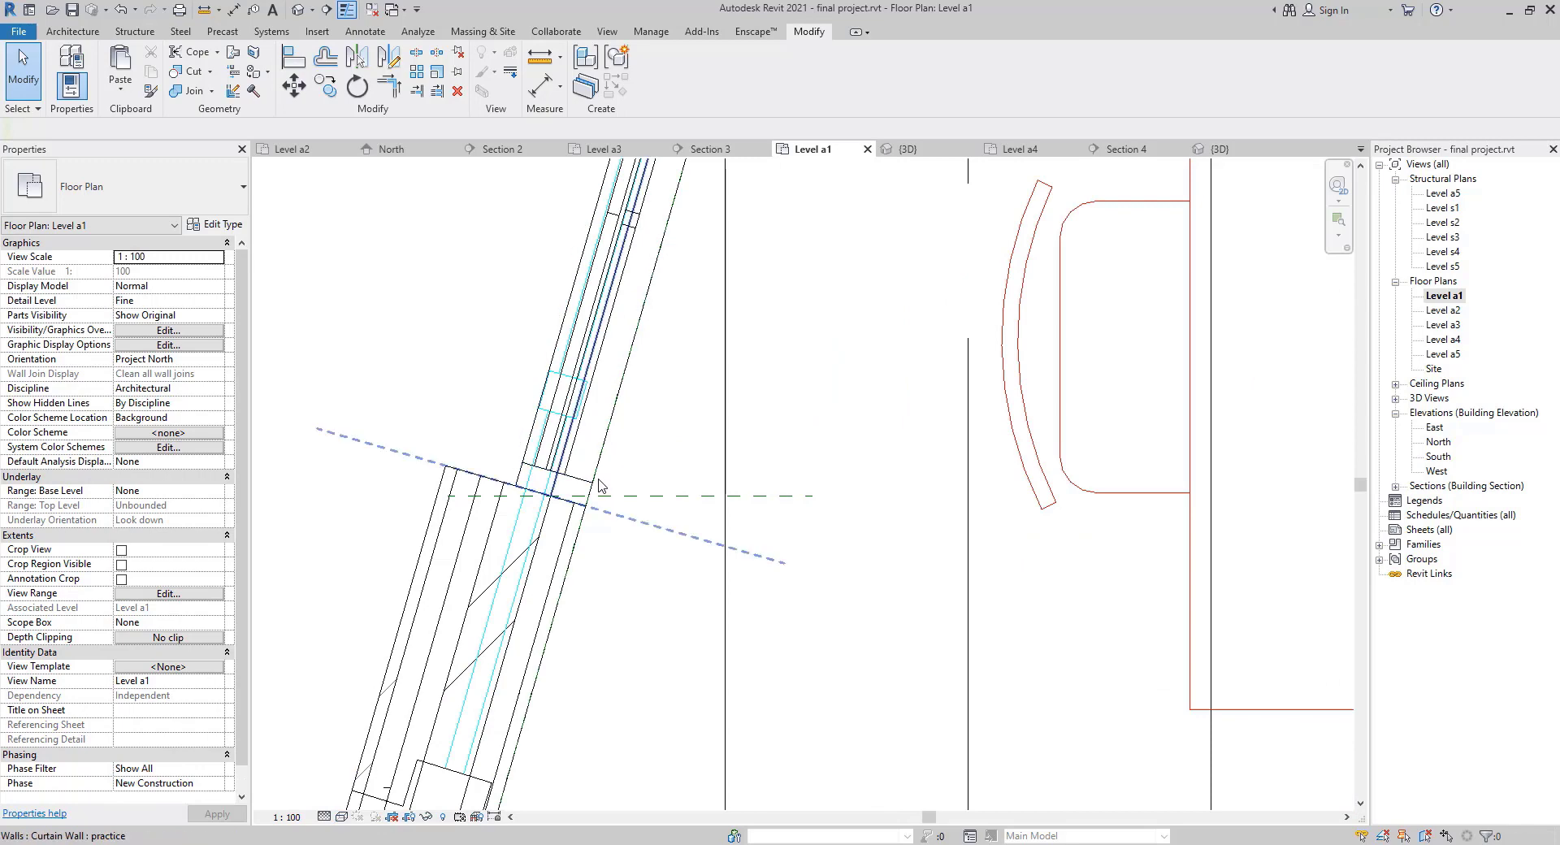
# Move the reference plane on the slanted wall's inner face 1 m into the room, parallel to the lower exterior wall.
pyautogui.click(606, 496)
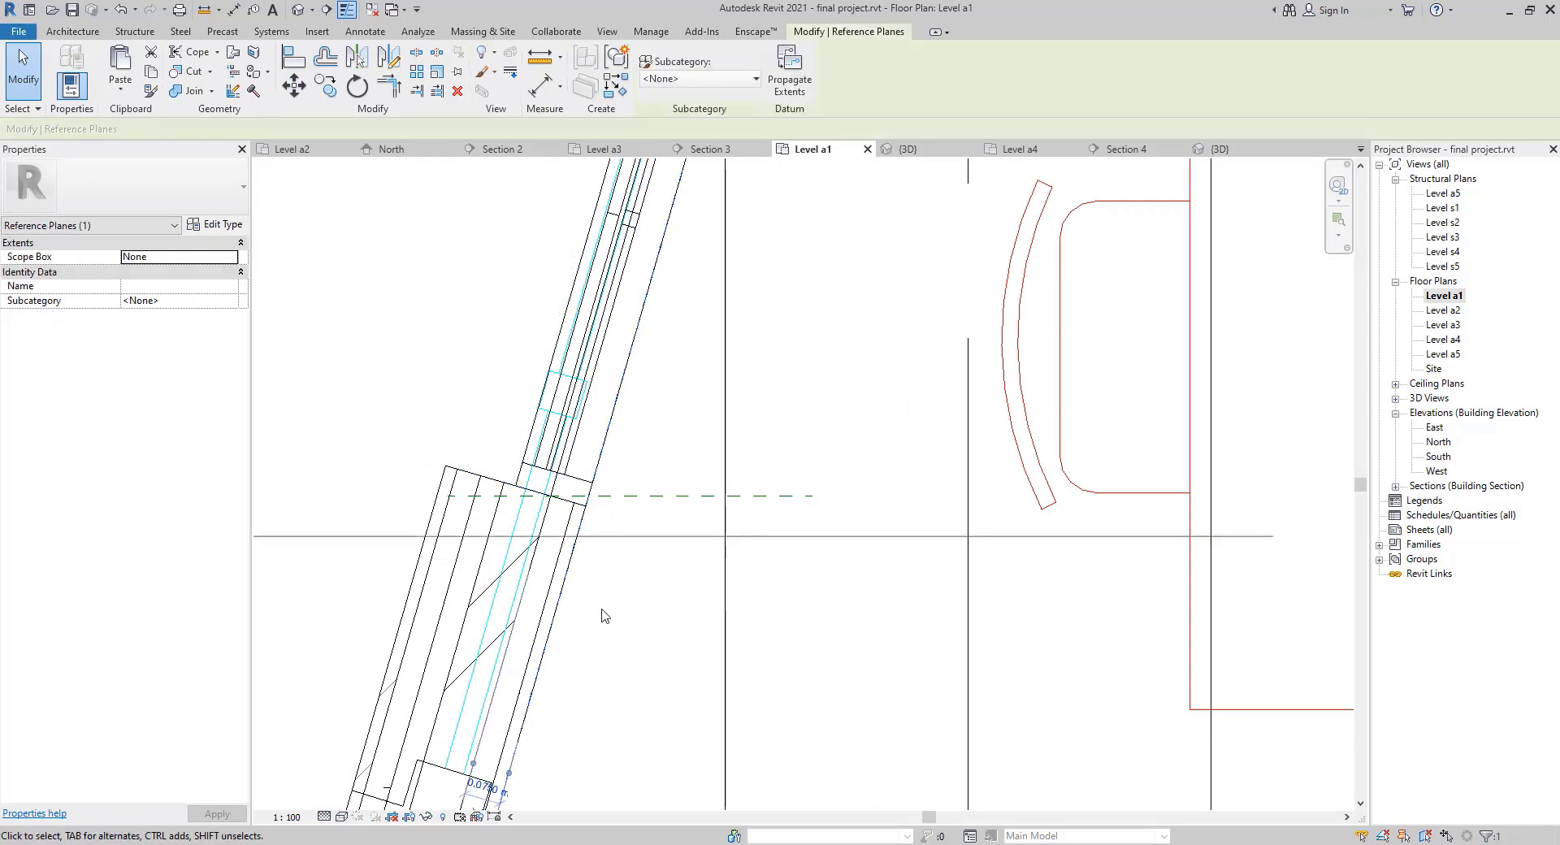
pyautogui.scroll(-3, 602, 615)
pyautogui.scroll(-2, 559, 668)
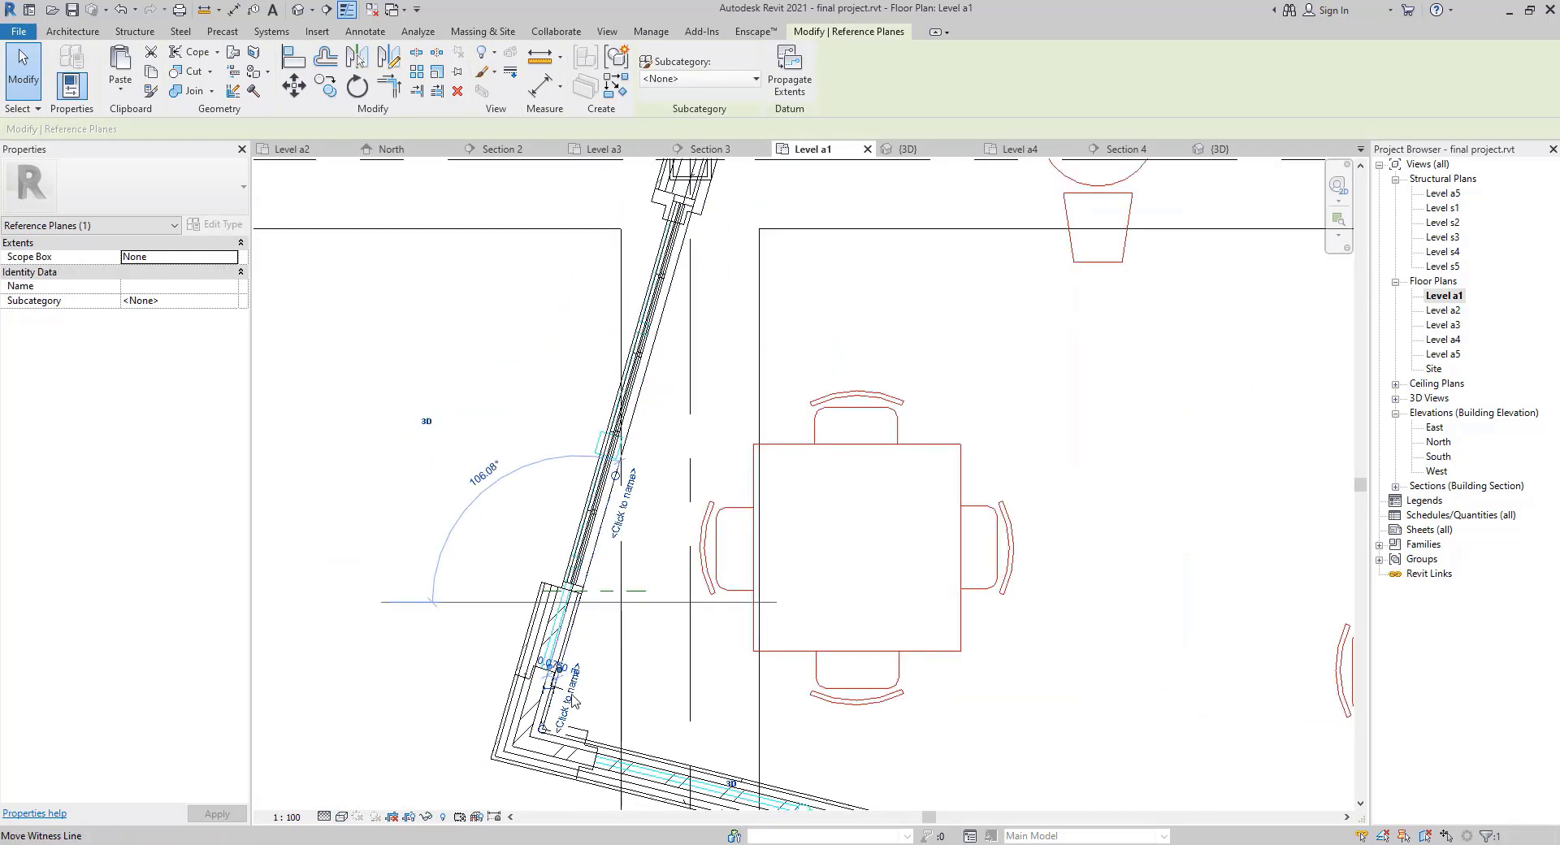
pyautogui.moveTo(573, 700); pyautogui.dragTo(544, 576, button='middle')
pyautogui.press('m')
pyautogui.press('v')
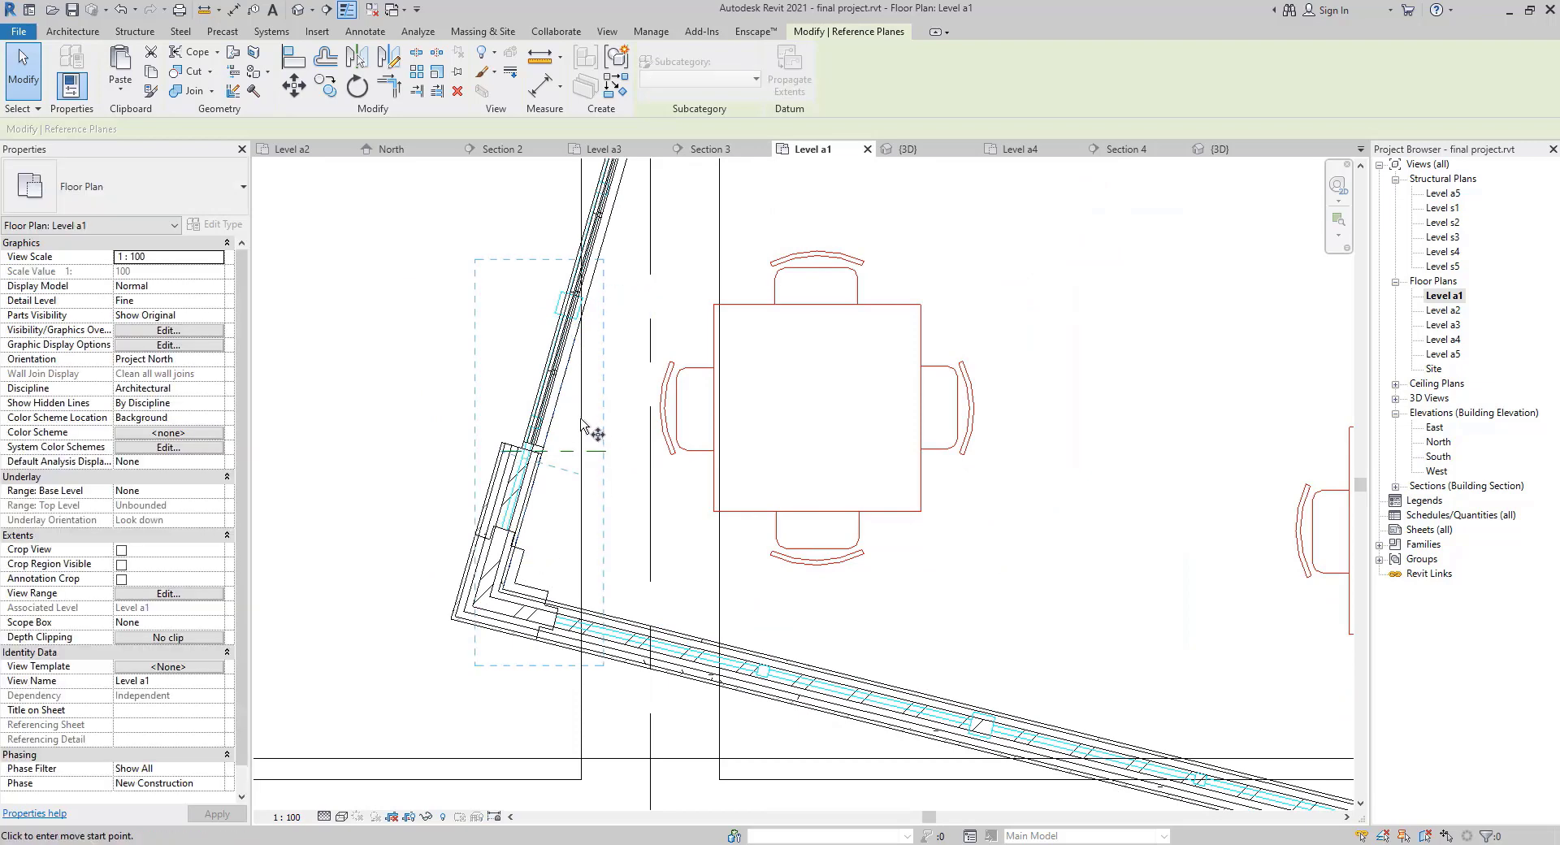
pyautogui.click(580, 424)
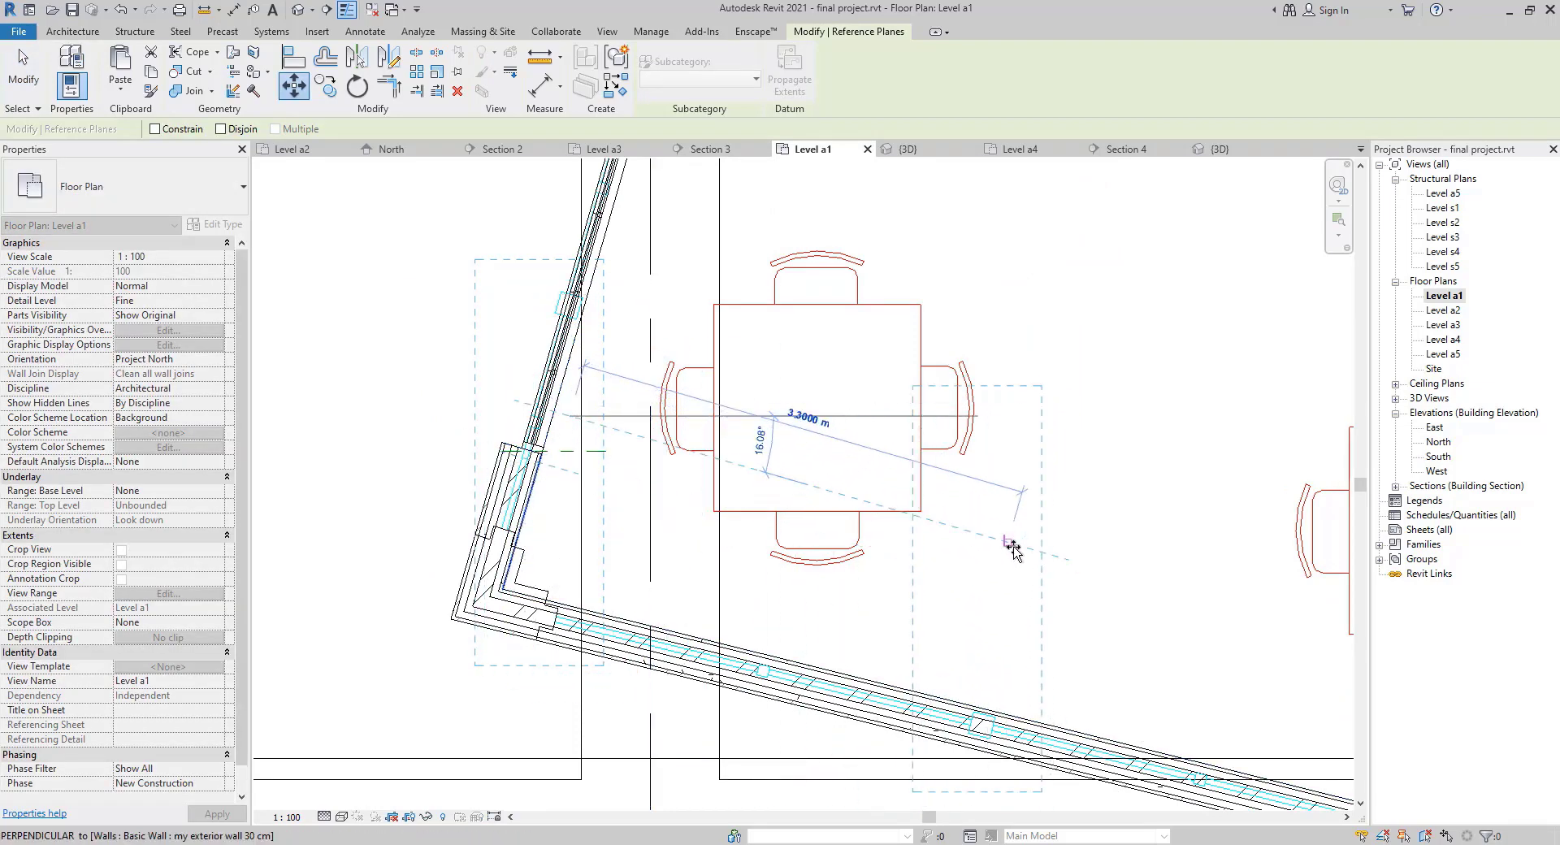
pyautogui.click(1012, 547)
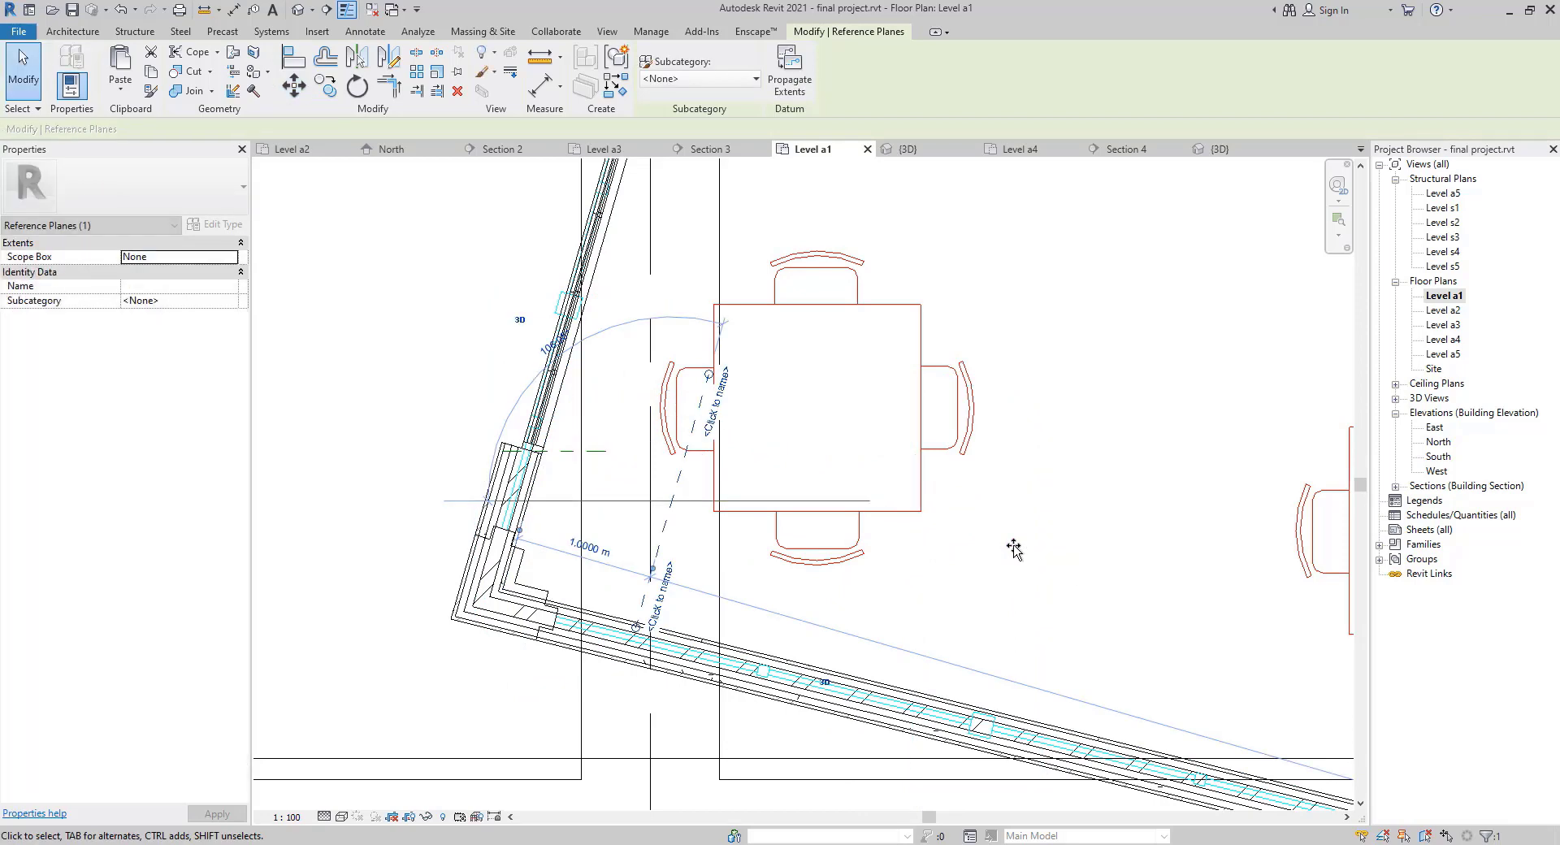
pyautogui.click(706, 572)
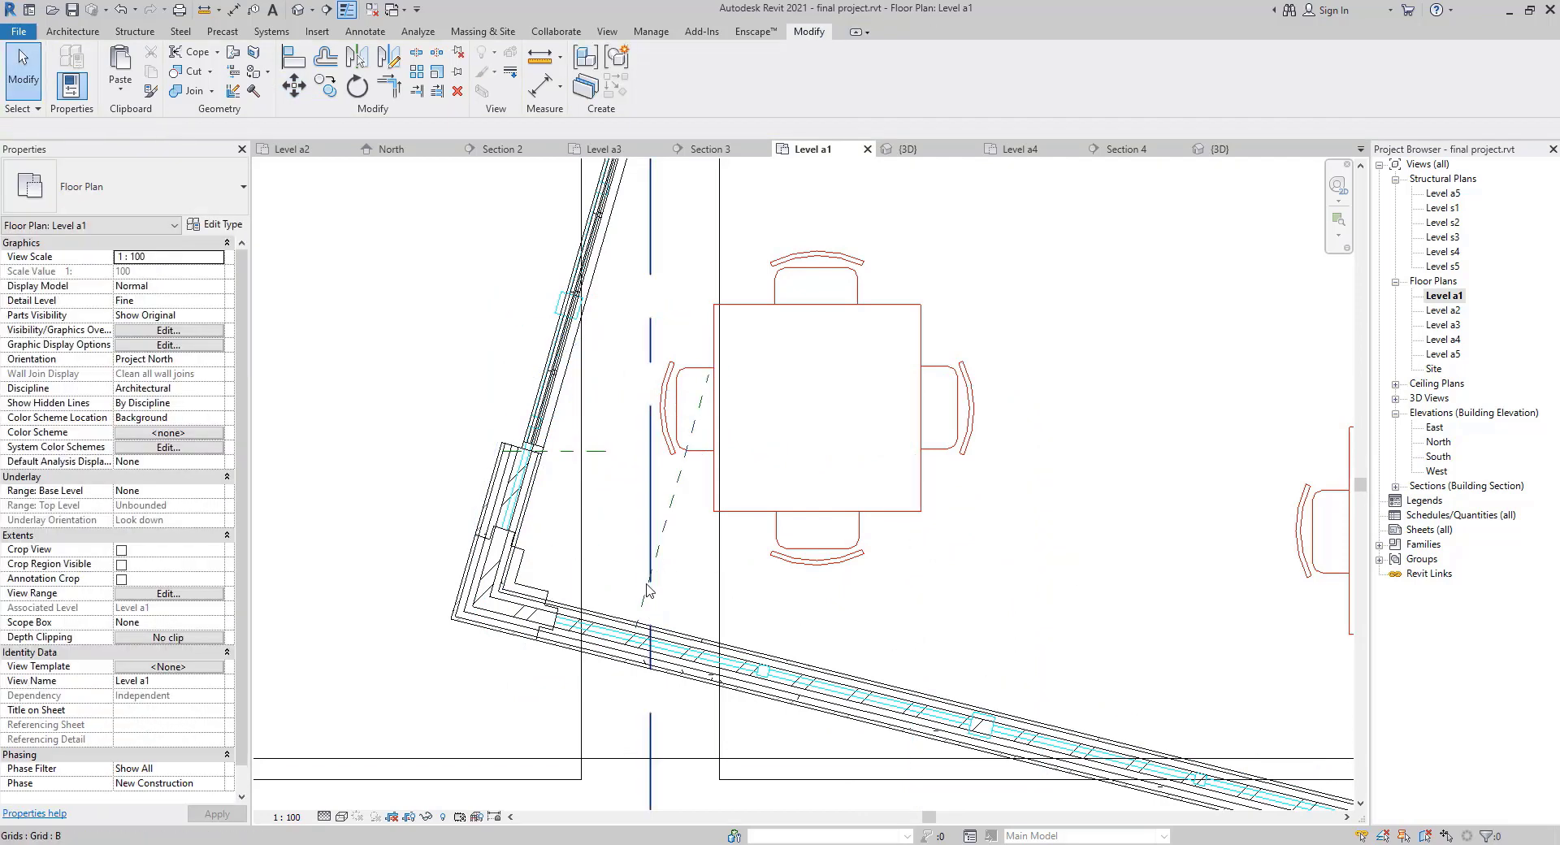
# Draw a short reference plane from the lower-right inner wall corner outward, perpendicular to the lower exterior wall.
pyautogui.scroll(-4, 959, 623)
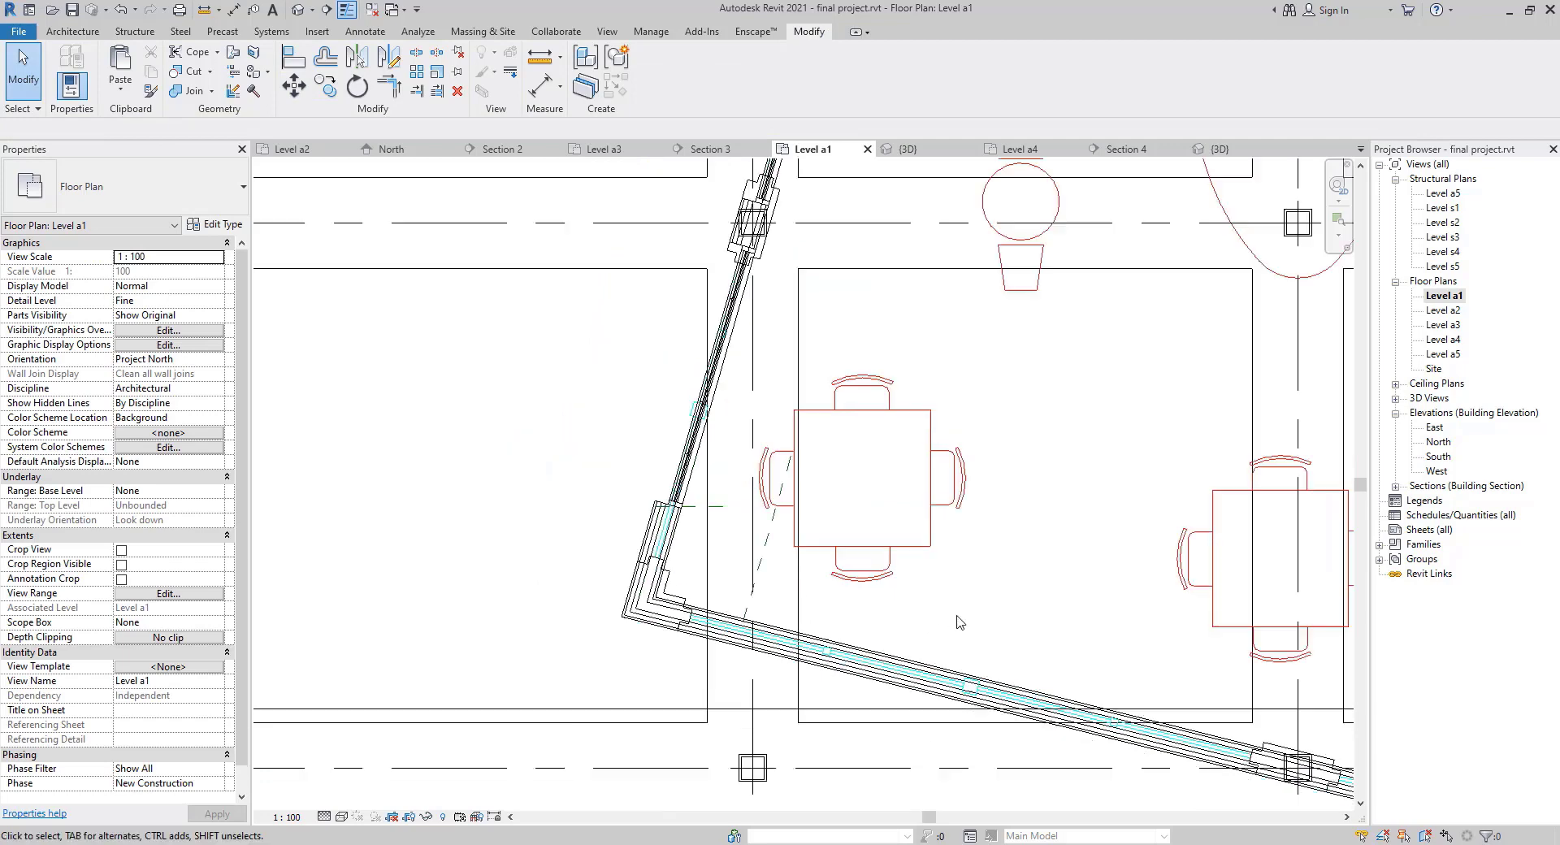
pyautogui.moveTo(967, 624); pyautogui.dragTo(499, 526, button='middle')
pyautogui.moveTo(1197, 770); pyautogui.dragTo(1085, 673, button='middle')
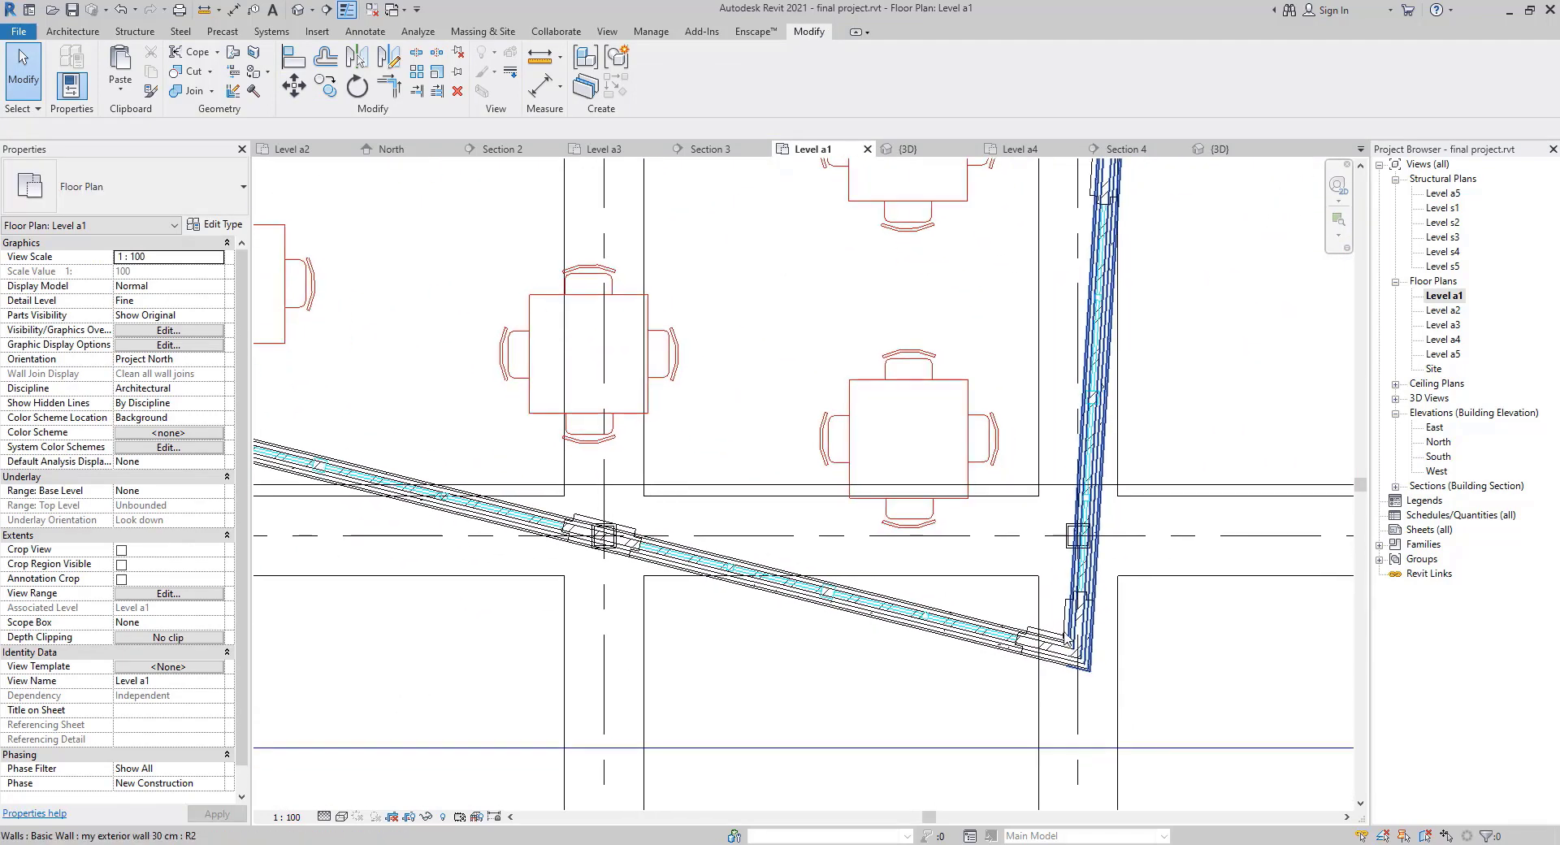
pyautogui.scroll(3, 1071, 640)
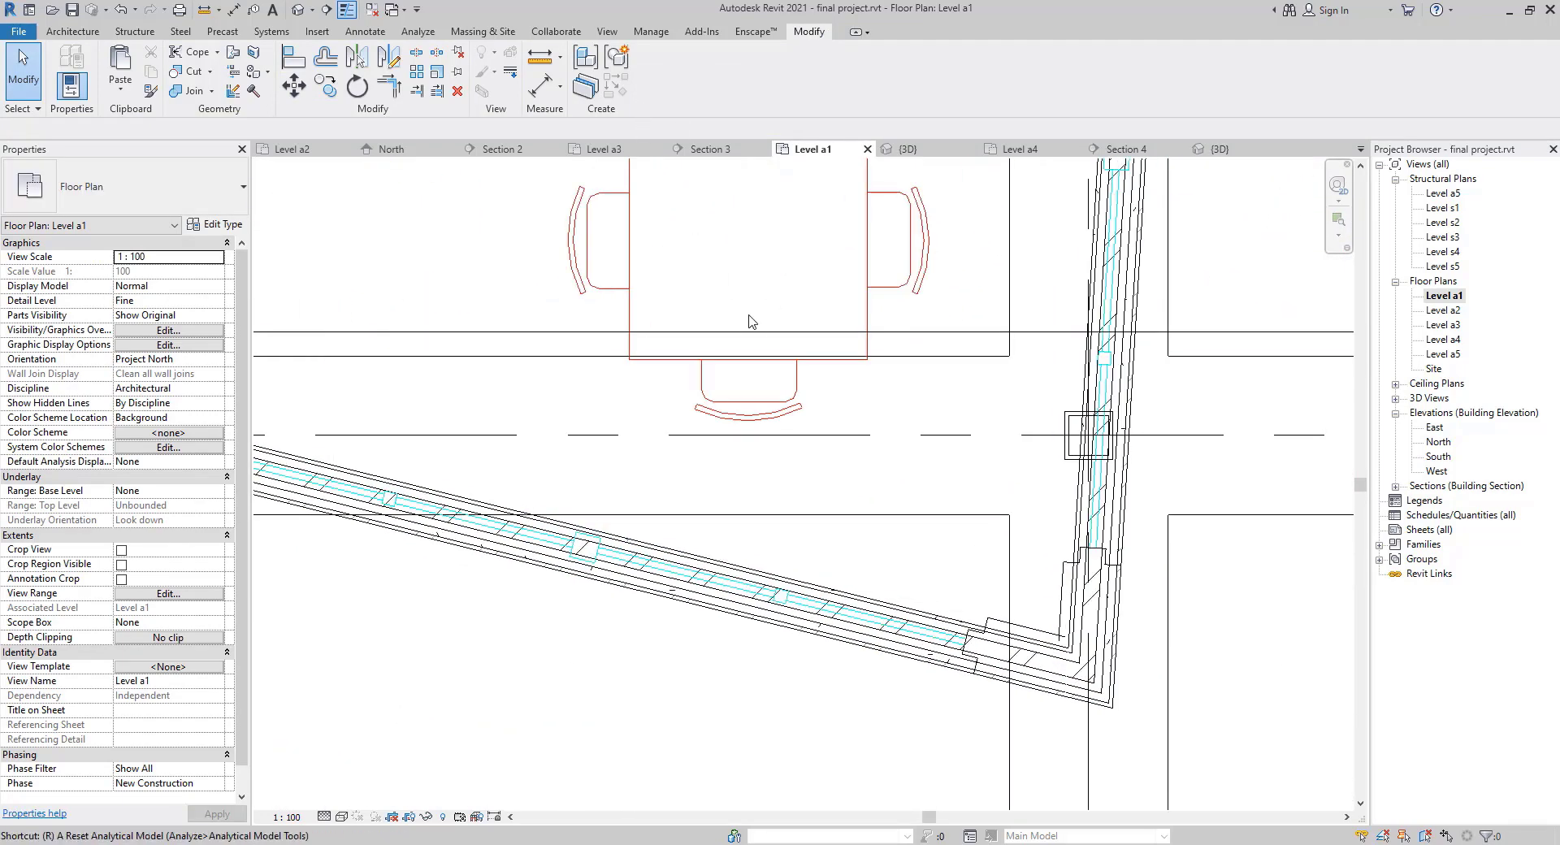
pyautogui.press('r')
pyautogui.press('p')
pyautogui.scroll(2, 1105, 710)
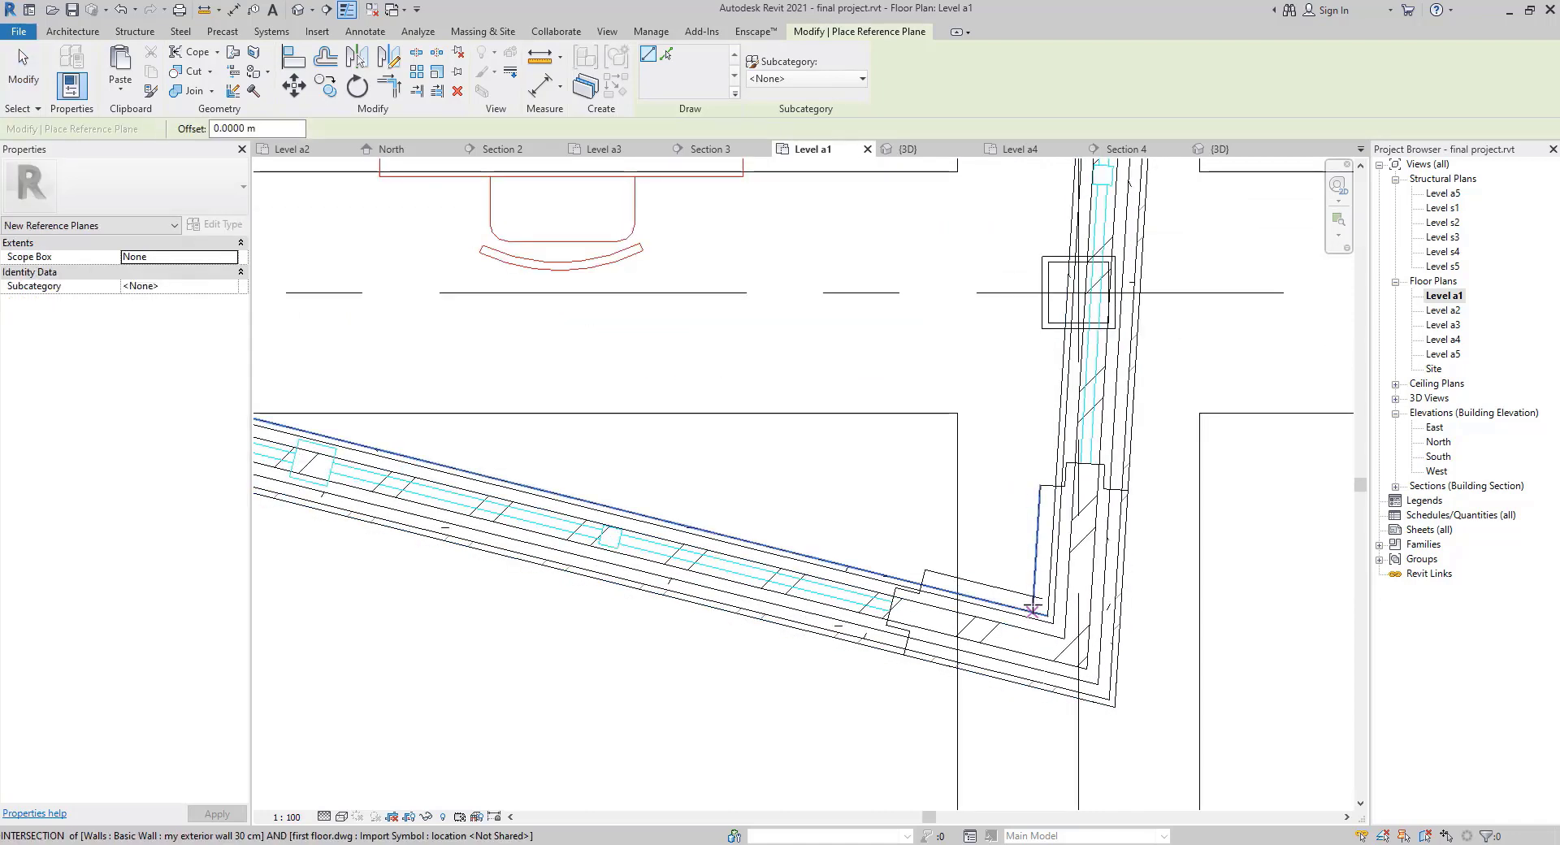
pyautogui.click(1048, 615)
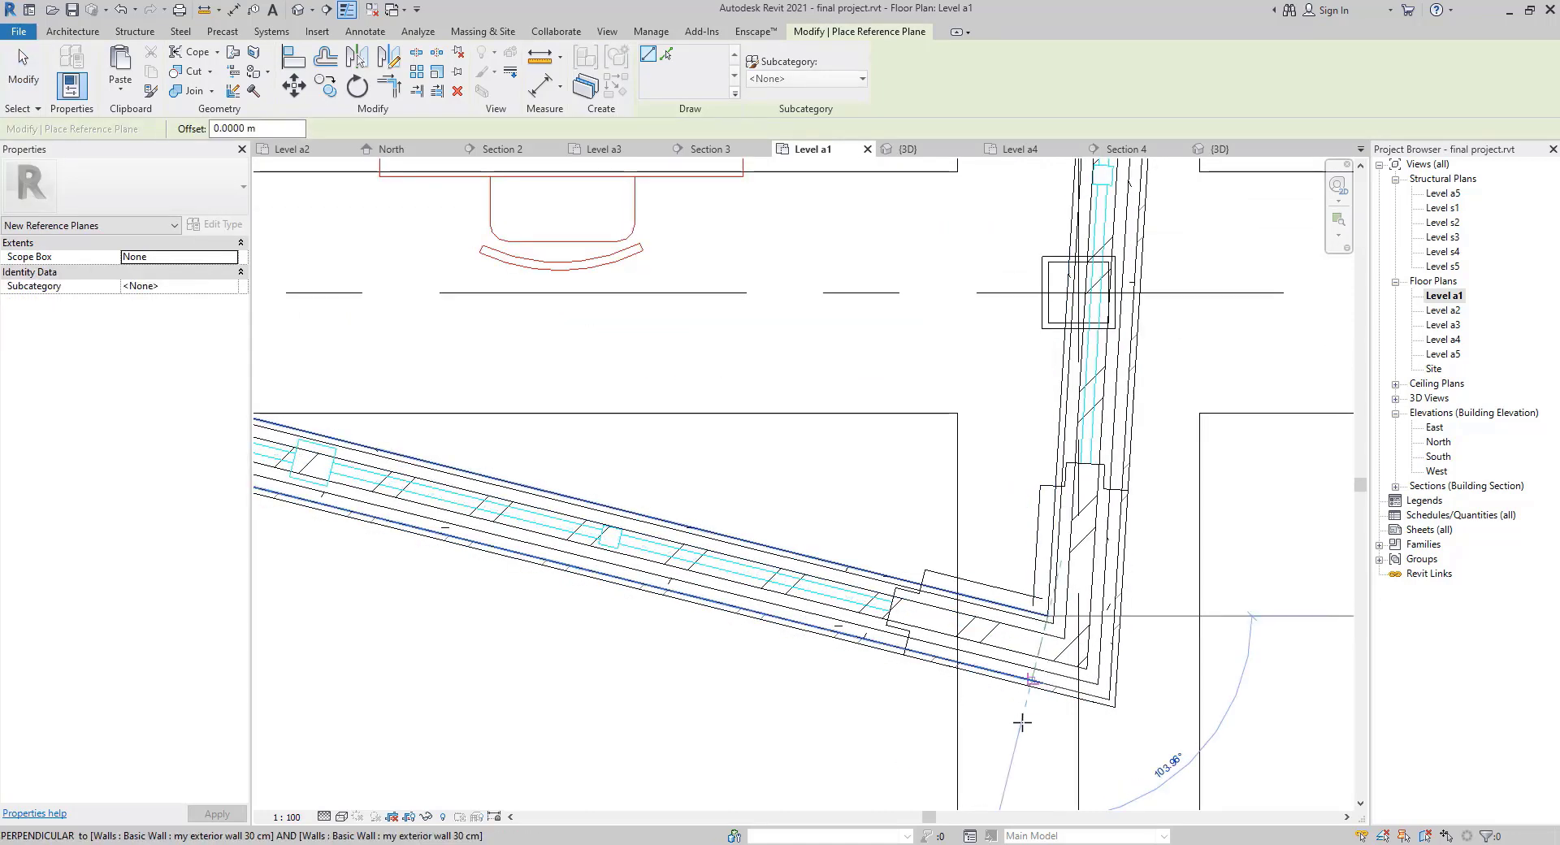
pyautogui.click(1015, 735)
pyautogui.press('Escape')
pyautogui.press('Escape')
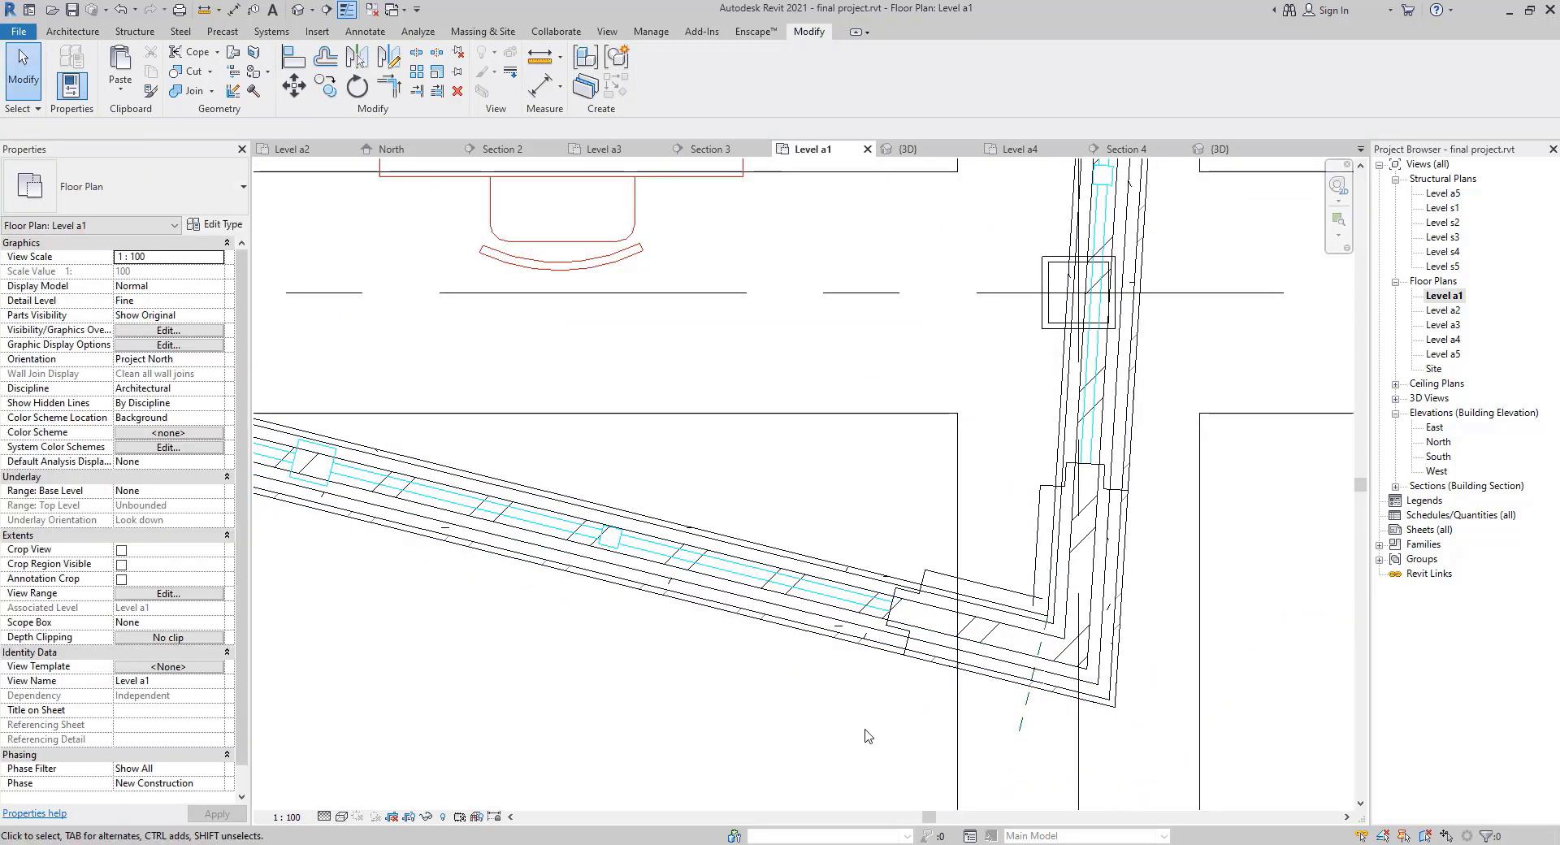
# Review the lower exterior wall from its left corner to its right corner, including the grid 5 column and both reference planes.
pyautogui.scroll(-3, 764, 693)
pyautogui.moveTo(764, 692); pyautogui.dragTo(1194, 700, button='middle')
pyautogui.scroll(-2, 699, 492)
pyautogui.moveTo(704, 520); pyautogui.dragTo(1107, 623, button='middle')
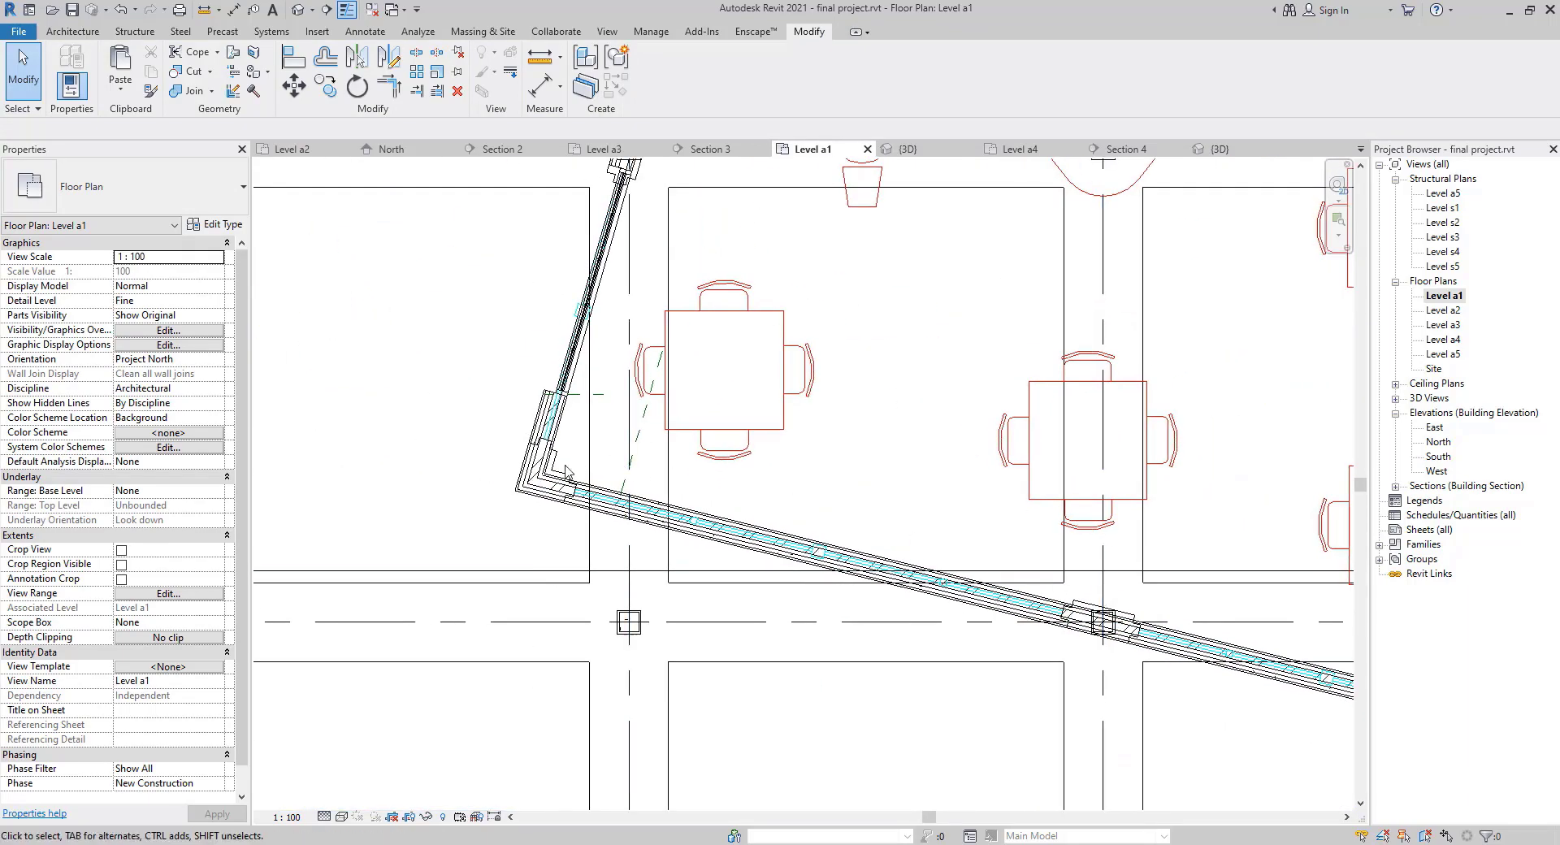
pyautogui.scroll(-2, 1076, 672)
pyautogui.moveTo(1081, 672); pyautogui.dragTo(620, 484, button='middle')
pyautogui.scroll(5, 940, 529)
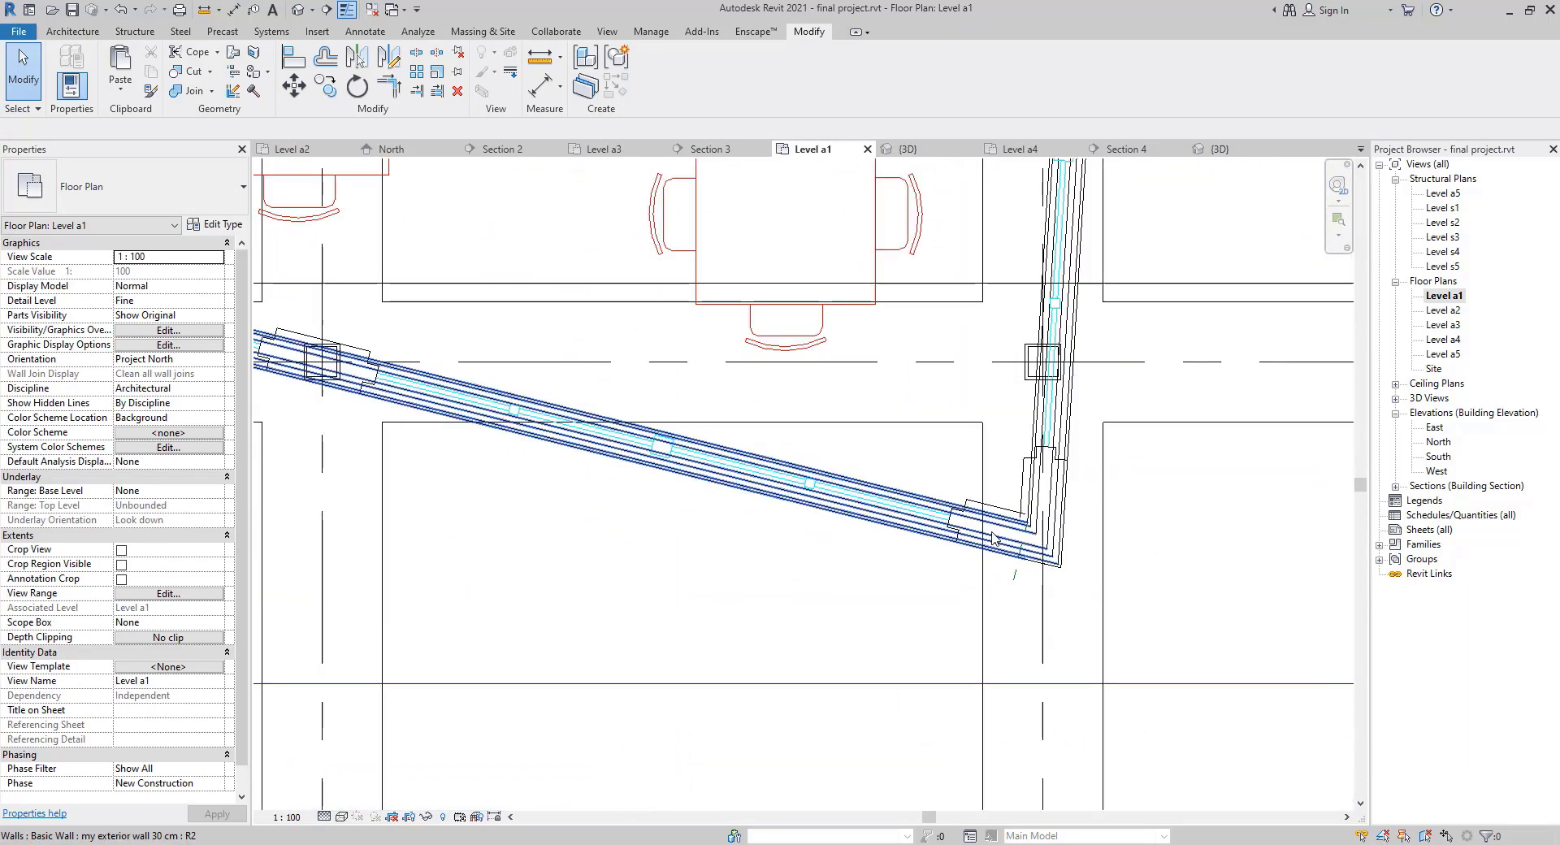
pyautogui.scroll(3, 1048, 522)
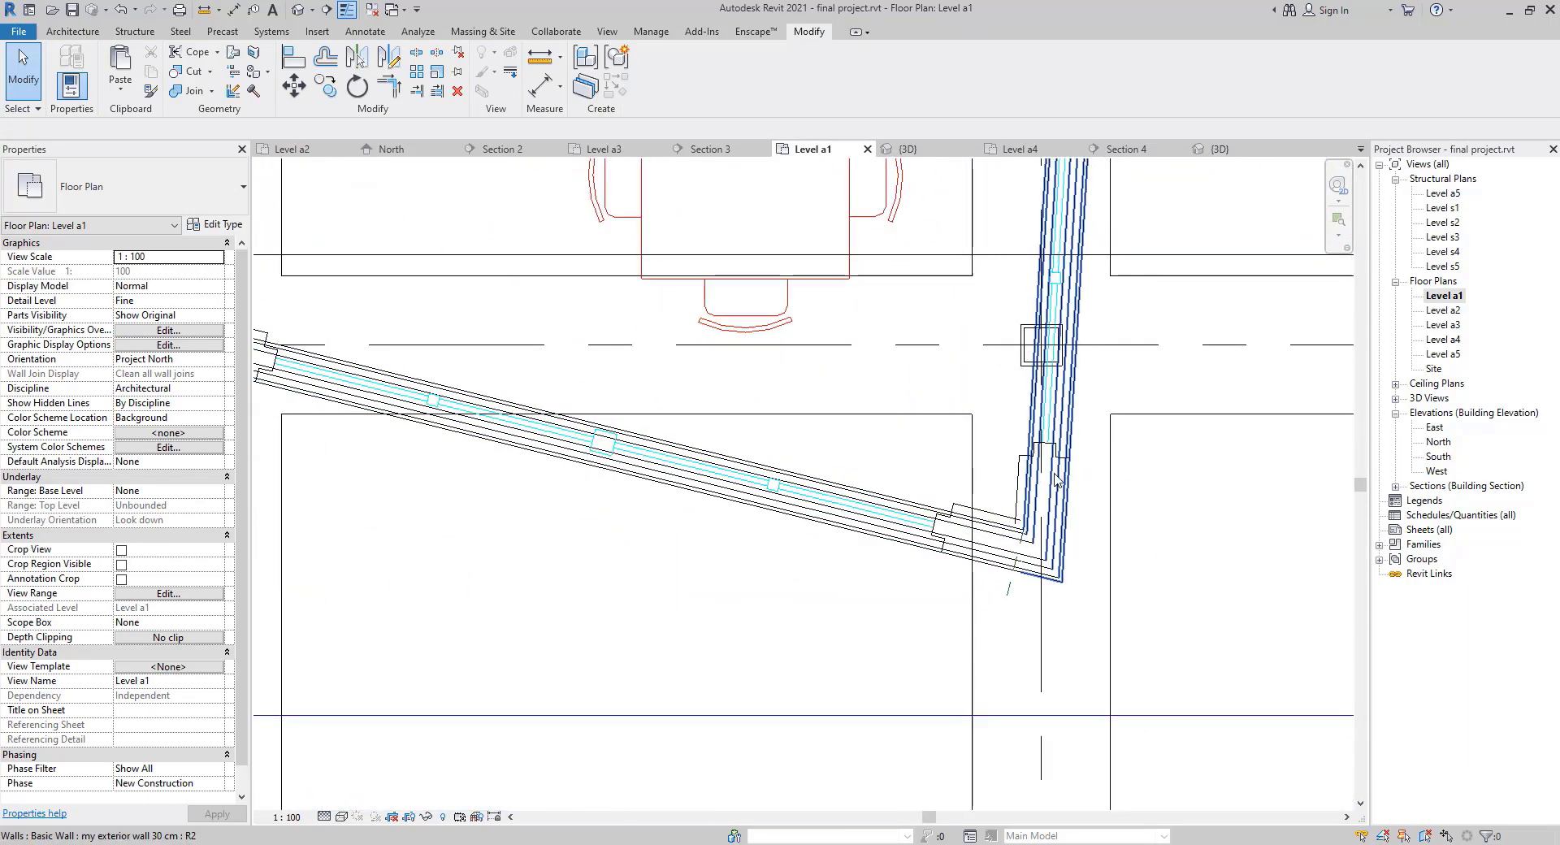
# Move the reference plane at the lower-right corner 1 m along the lower exterior wall, away from the corner.
pyautogui.click(988, 644)
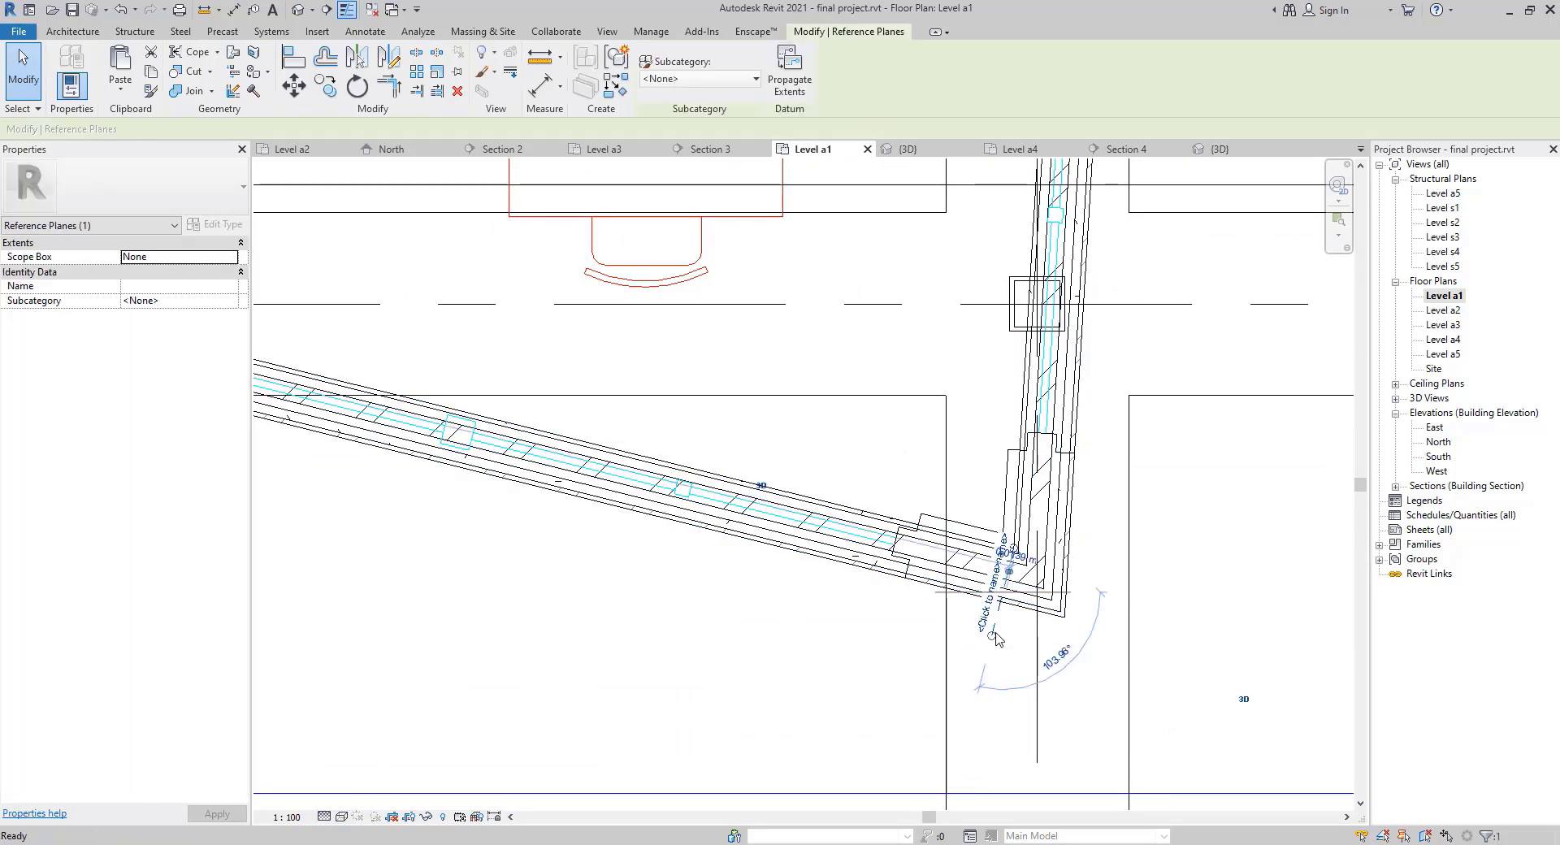
pyautogui.press('m')
pyautogui.press('v')
pyautogui.click(847, 644)
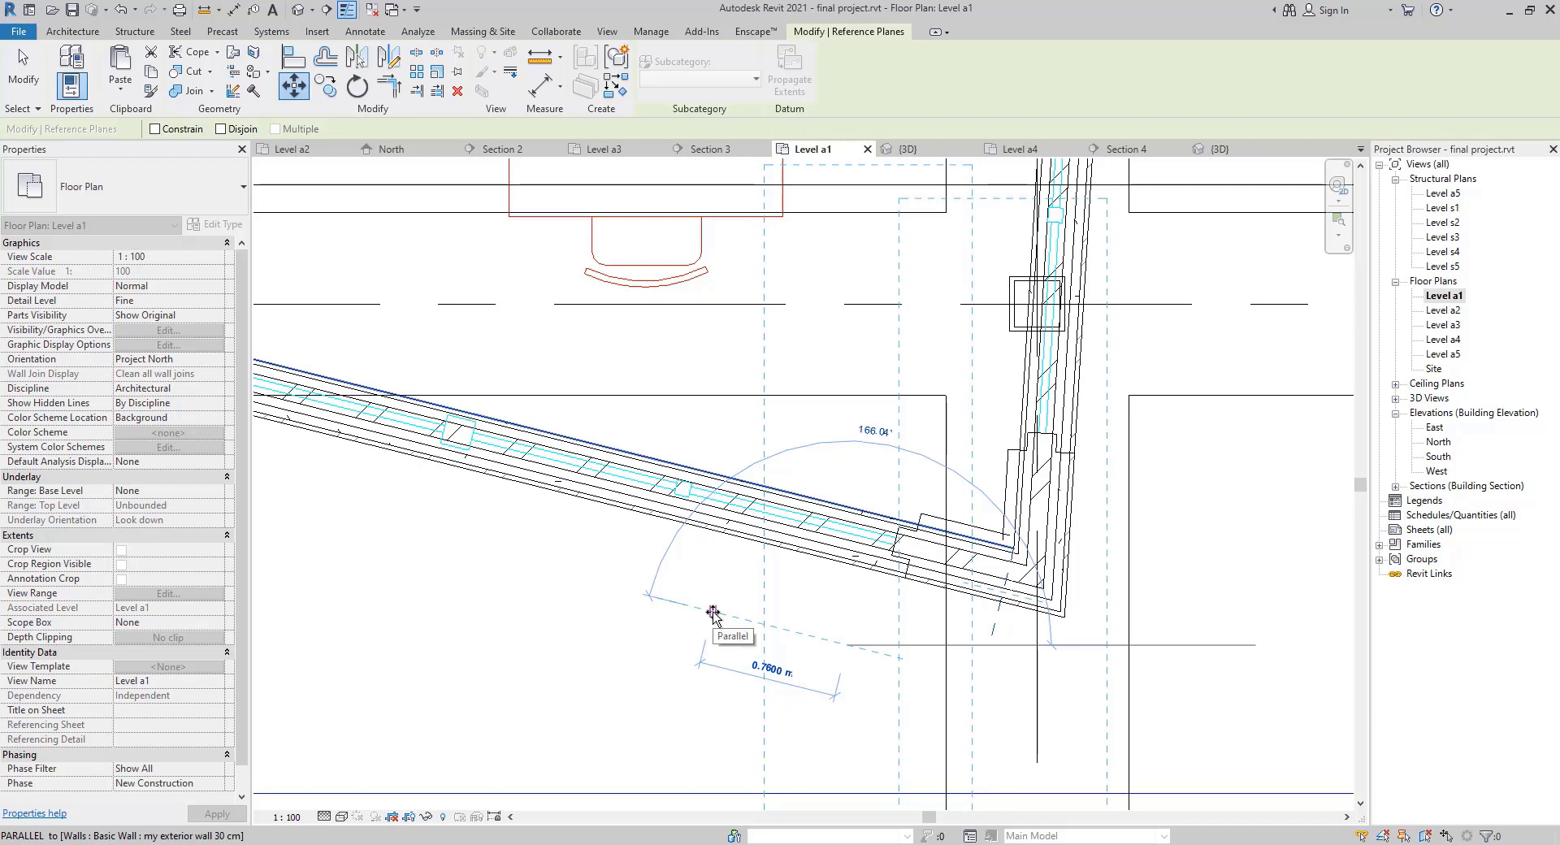
pyautogui.write('1')
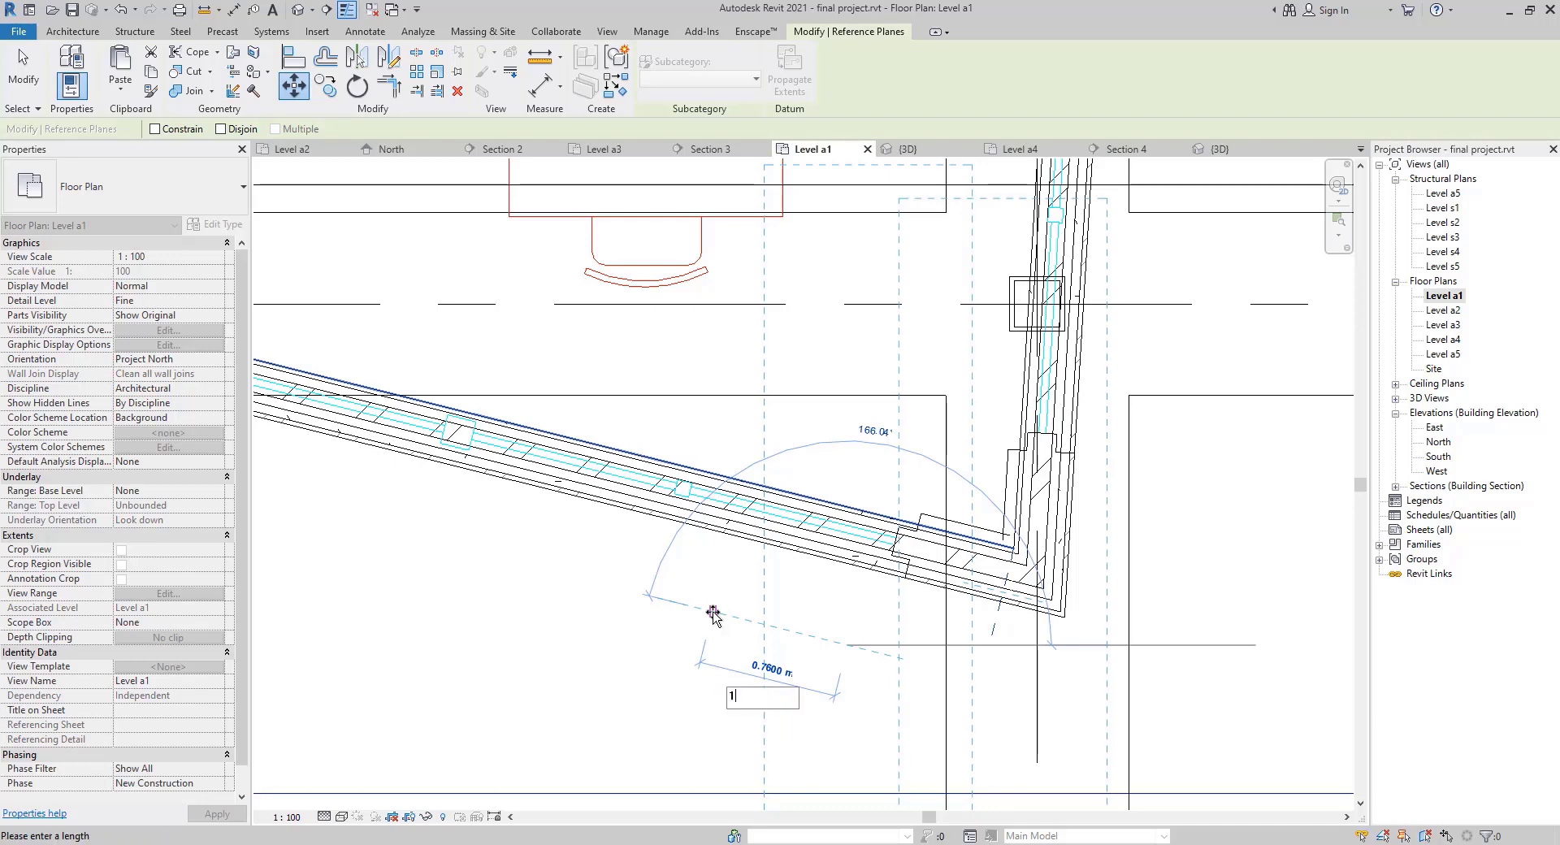
pyautogui.press('Return')
pyautogui.press('Escape')
# Set the floor plan's visual style to Realistic.
pyautogui.scroll(-4, 695, 619)
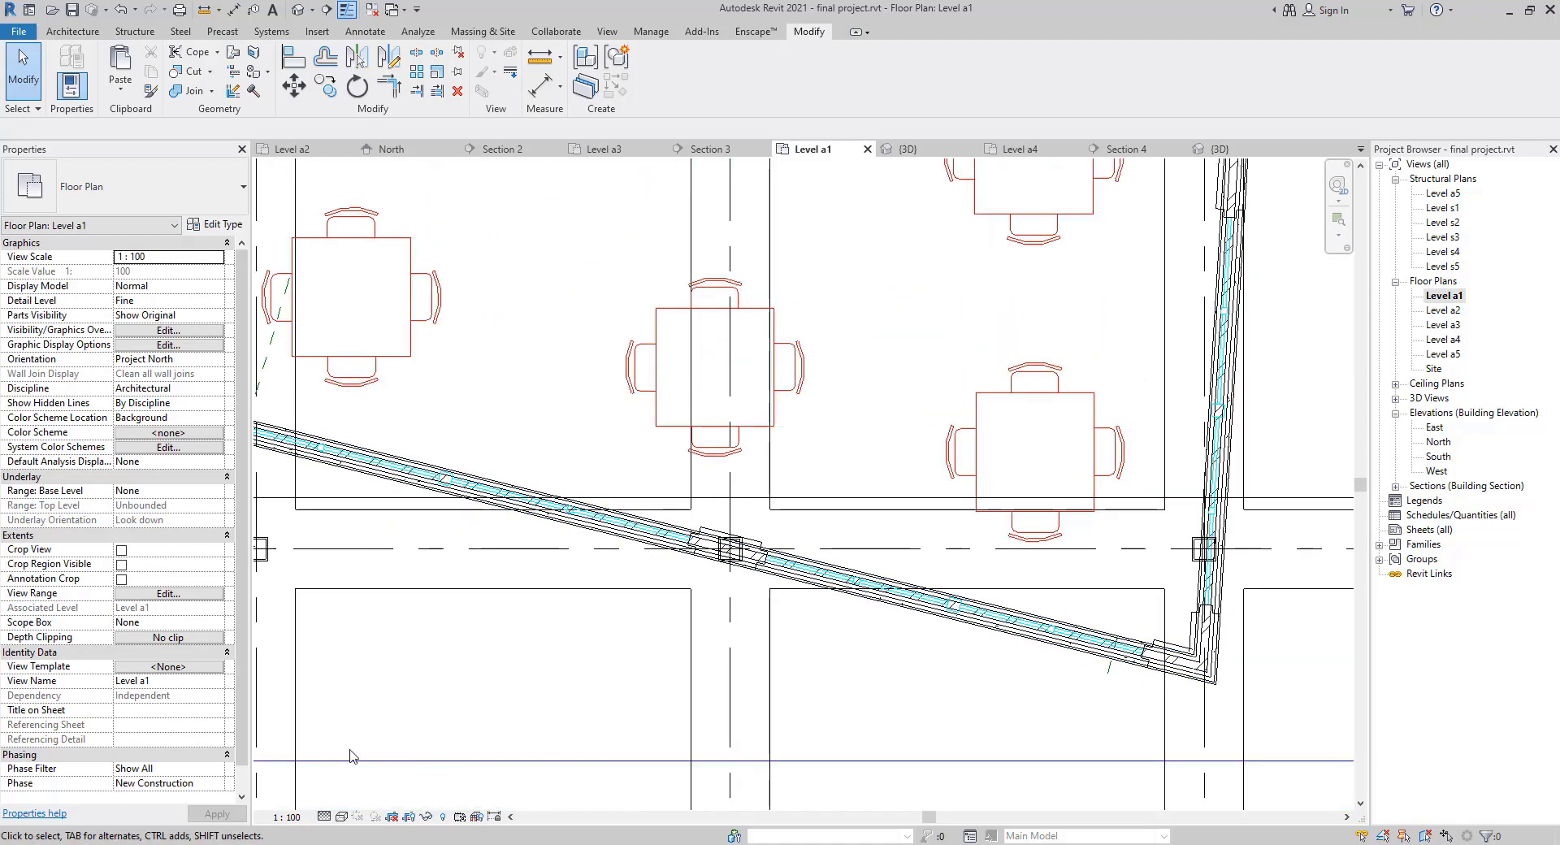
pyautogui.click(343, 823)
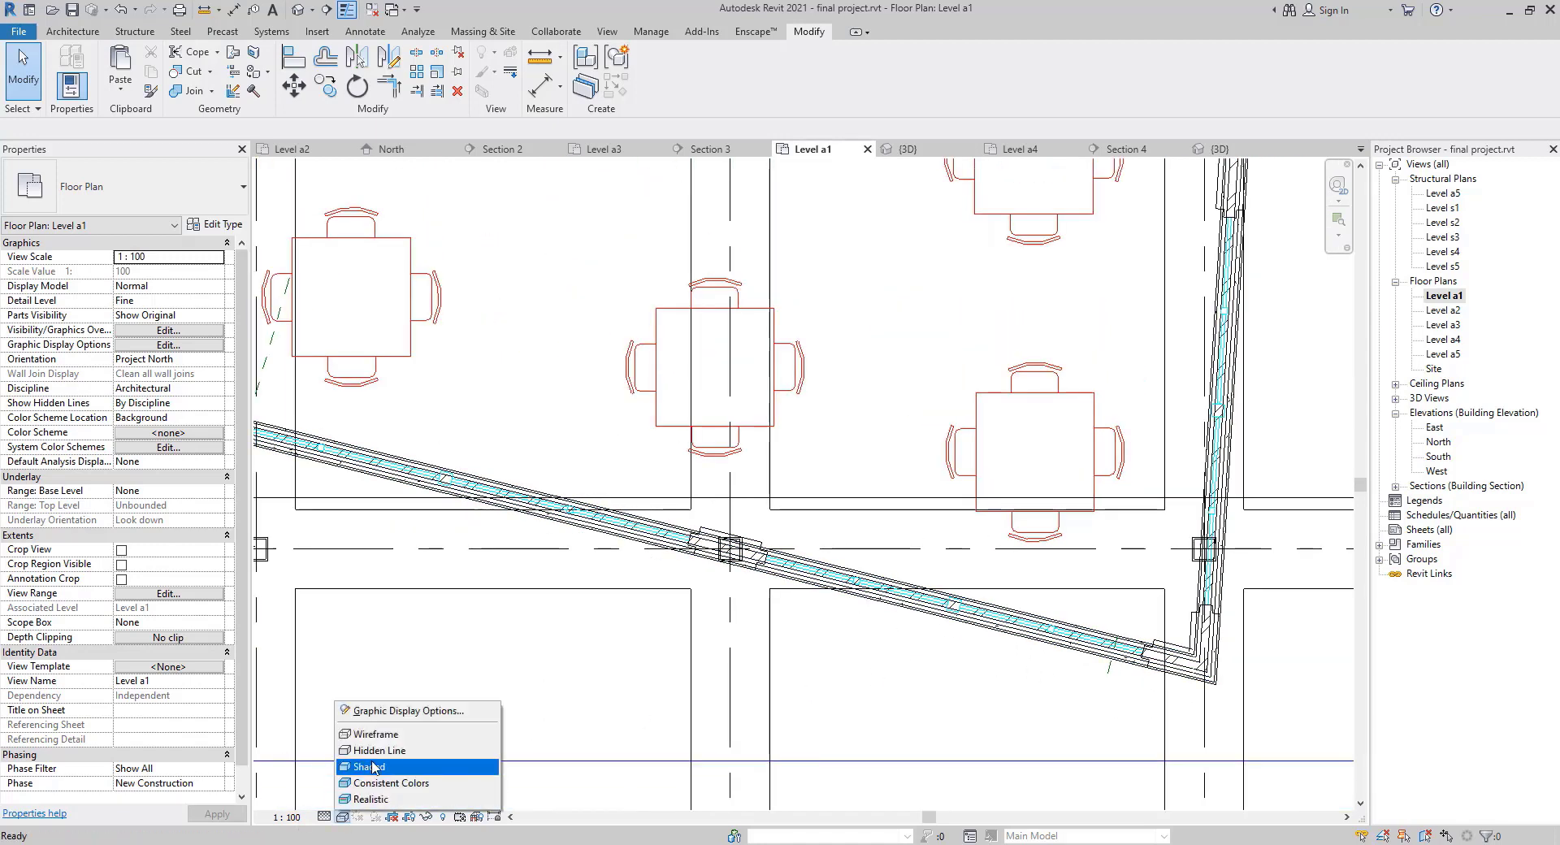
pyautogui.click(382, 796)
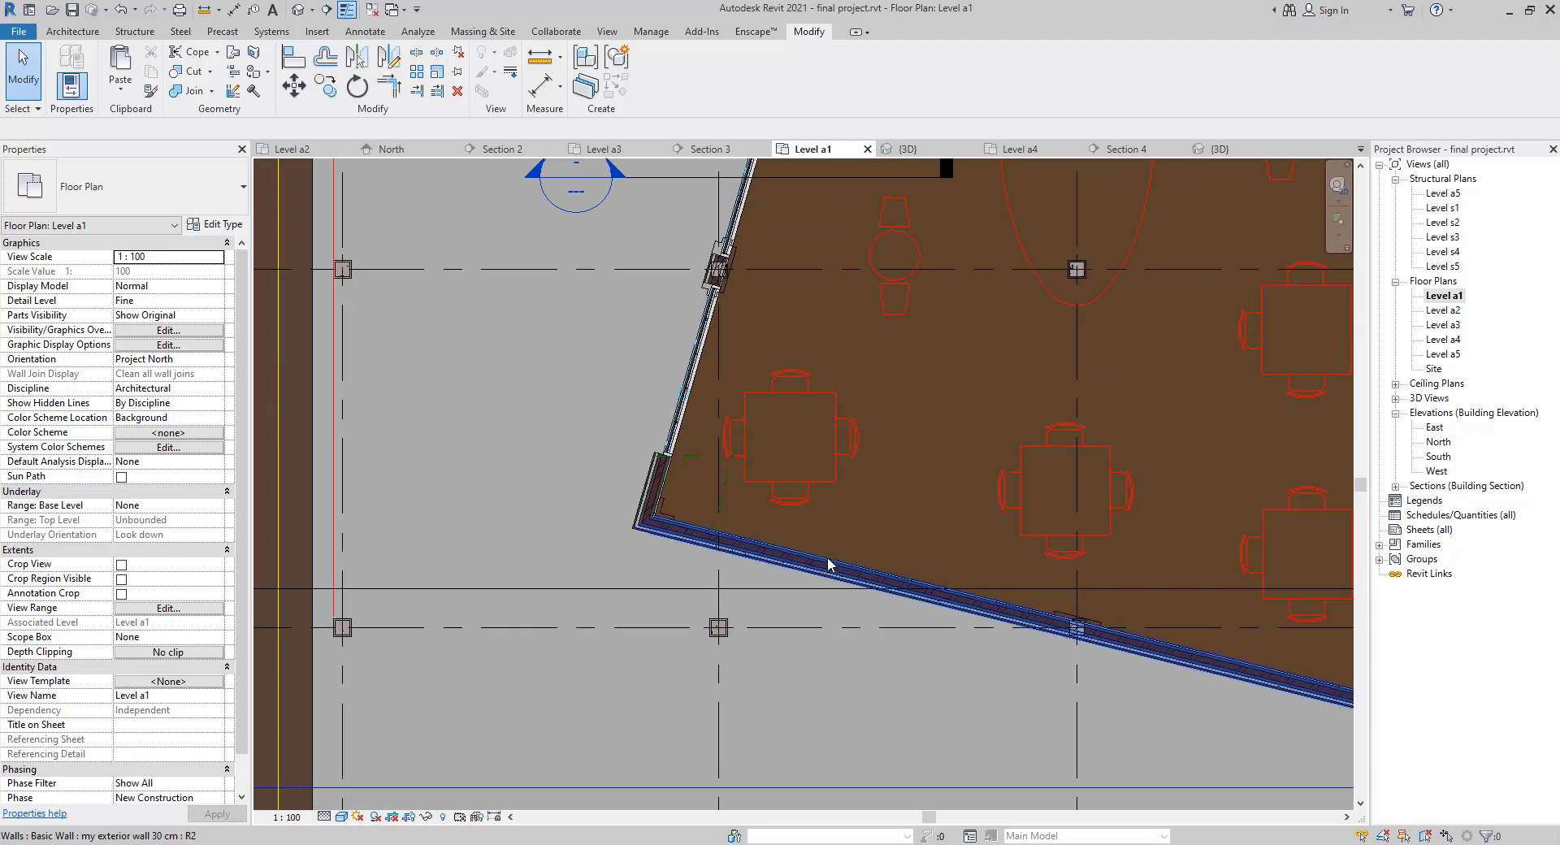
# Draw a practice curtain wall about 6 m long in the lower exterior wall, from the lower-left corner's reference plane to just before the grid C/5 column.
pyautogui.press('w')
pyautogui.press('a')
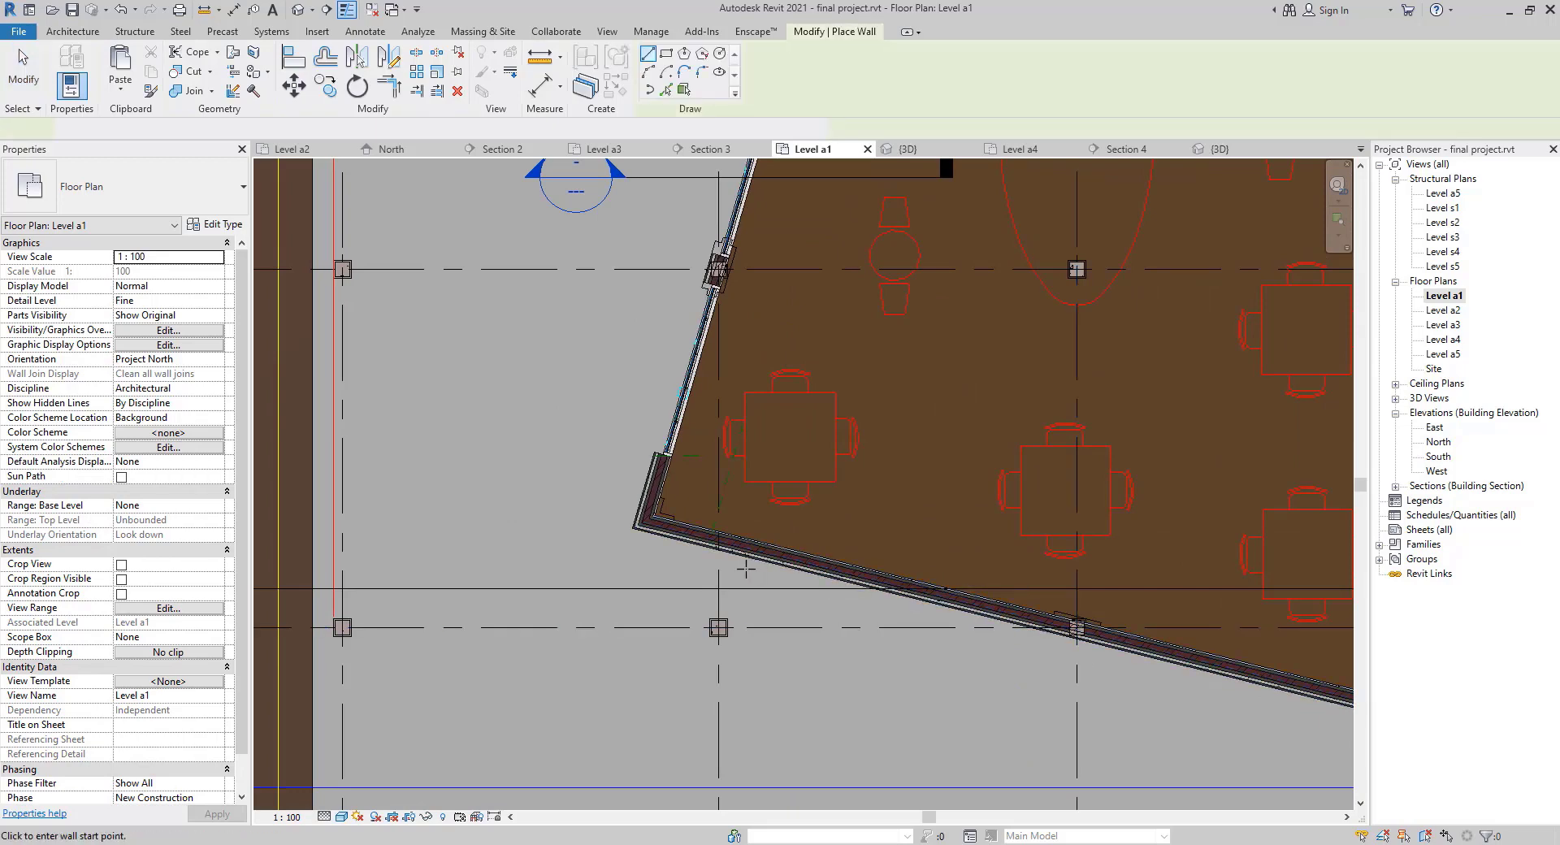
pyautogui.scroll(5, 823, 567)
pyautogui.scroll(2, 707, 493)
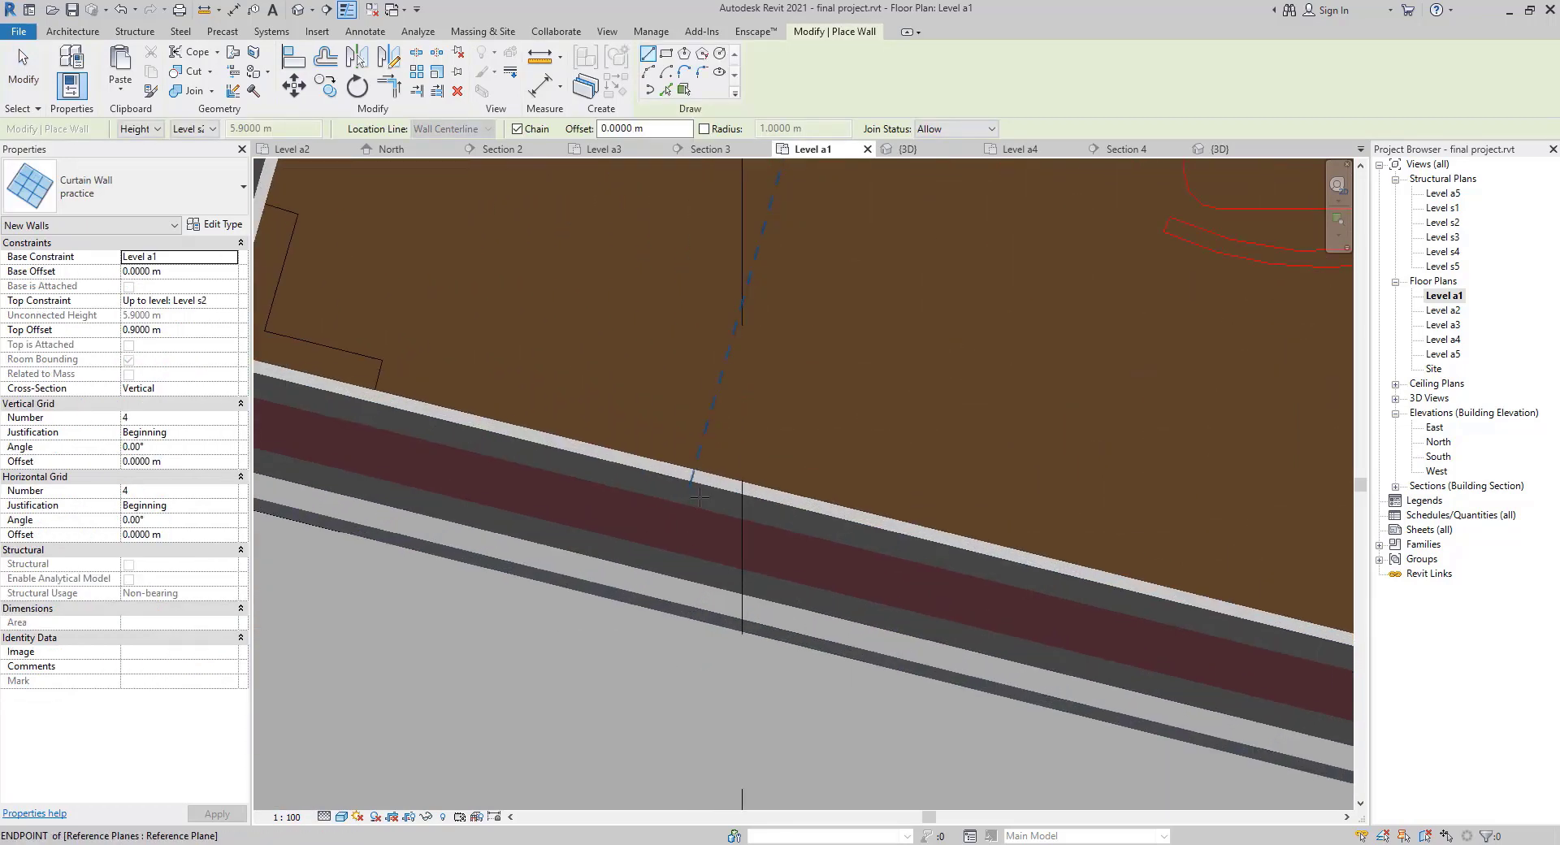
pyautogui.scroll(-3, 700, 520)
pyautogui.scroll(5, 1010, 575)
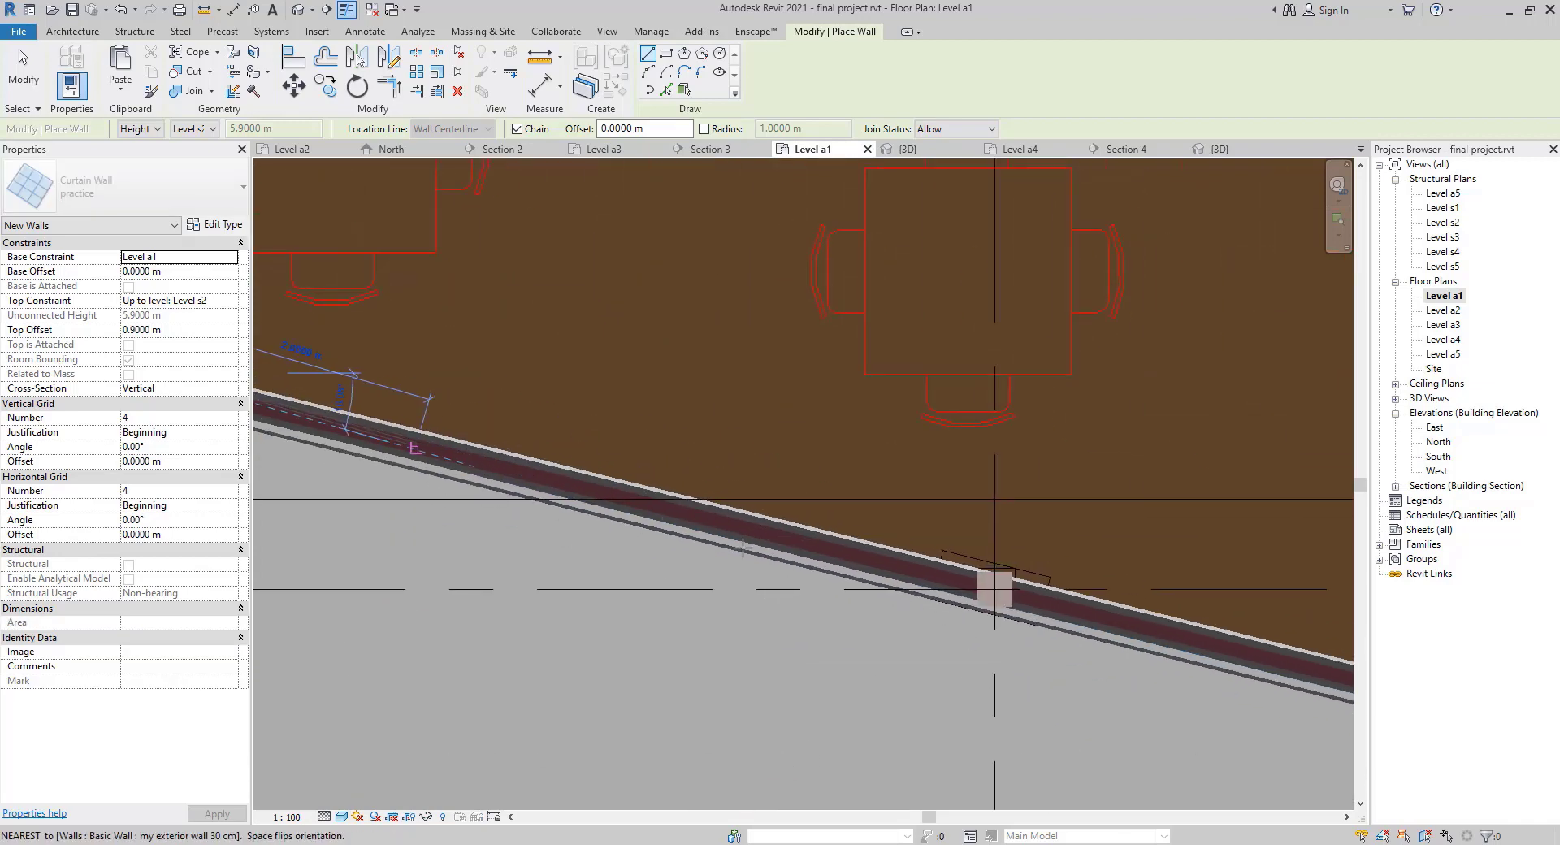
pyautogui.scroll(2, 1010, 574)
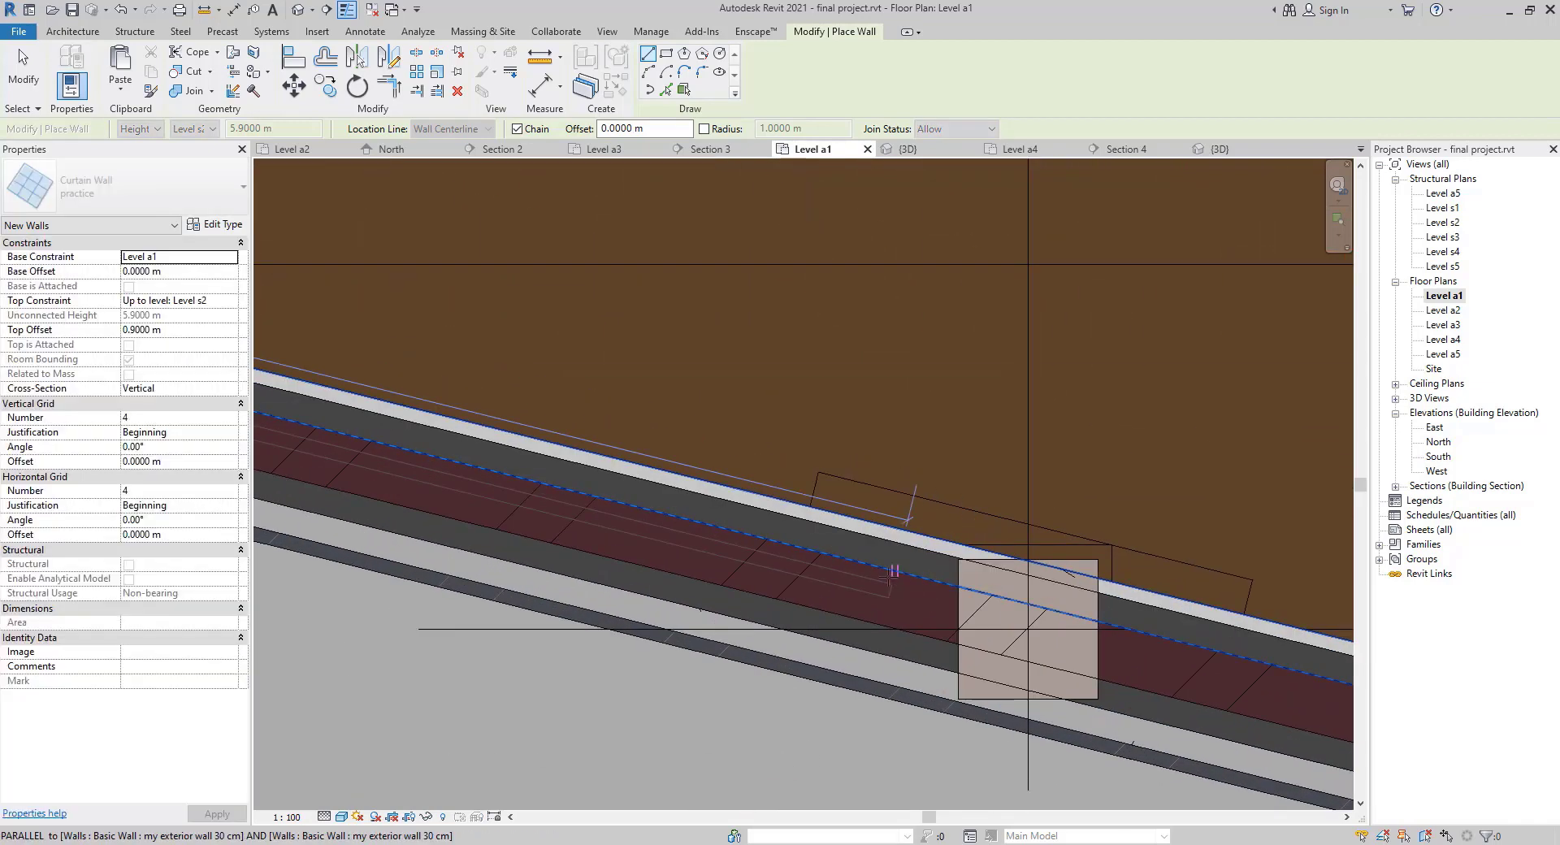
pyautogui.click(884, 569)
pyautogui.scroll(-2, 1097, 671)
pyautogui.moveTo(1121, 680); pyautogui.dragTo(520, 533, button='middle')
# Draw a curtain wall about 4.8 m long from just past the grid C/5 column to the reference plane near the lower-right corner.
pyautogui.press('Escape')
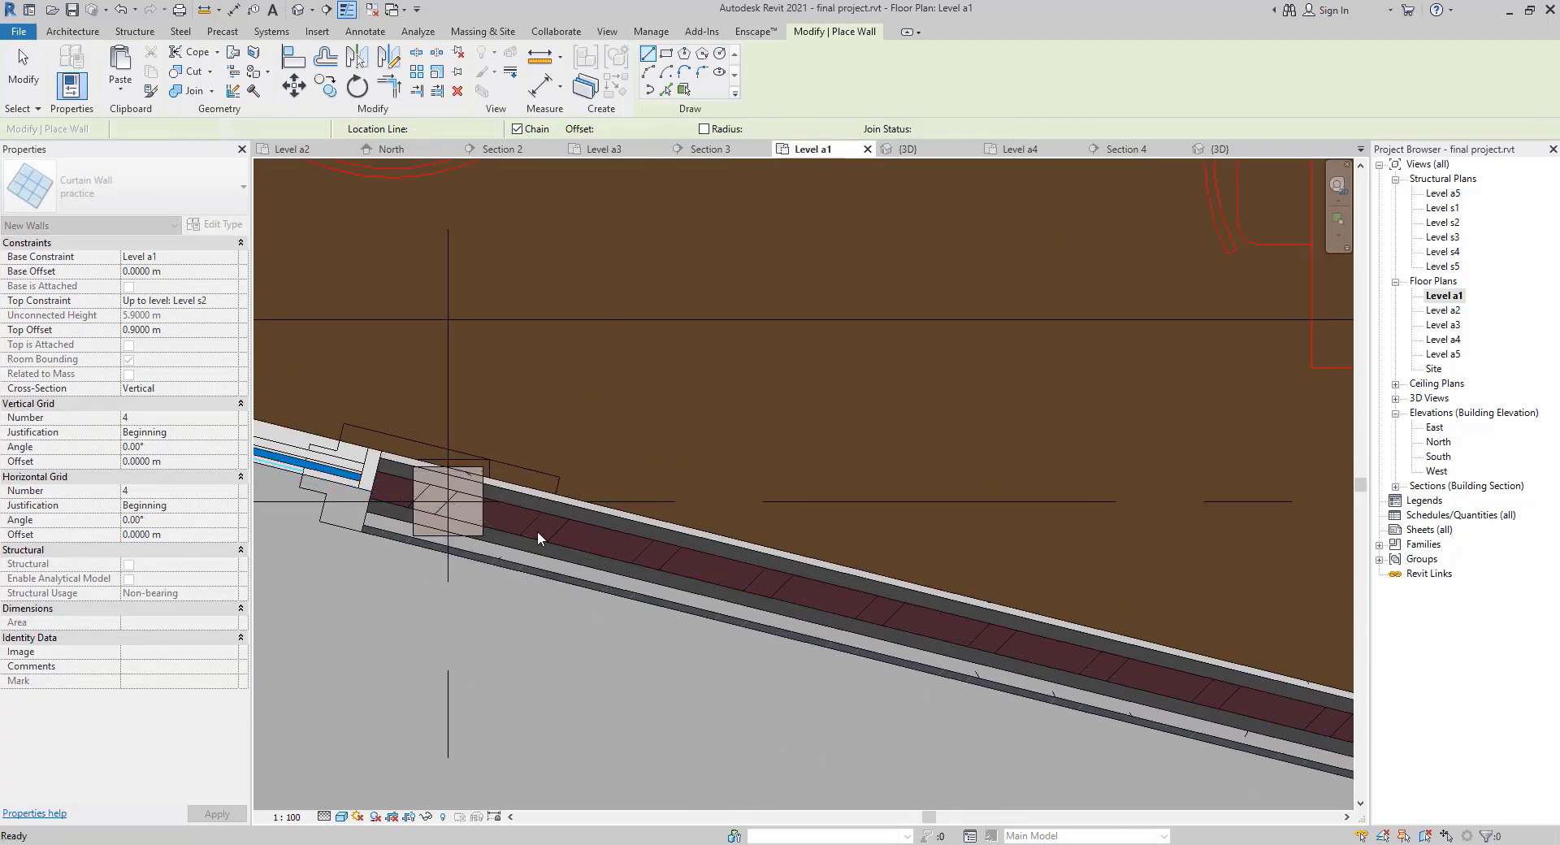
pyautogui.click(516, 513)
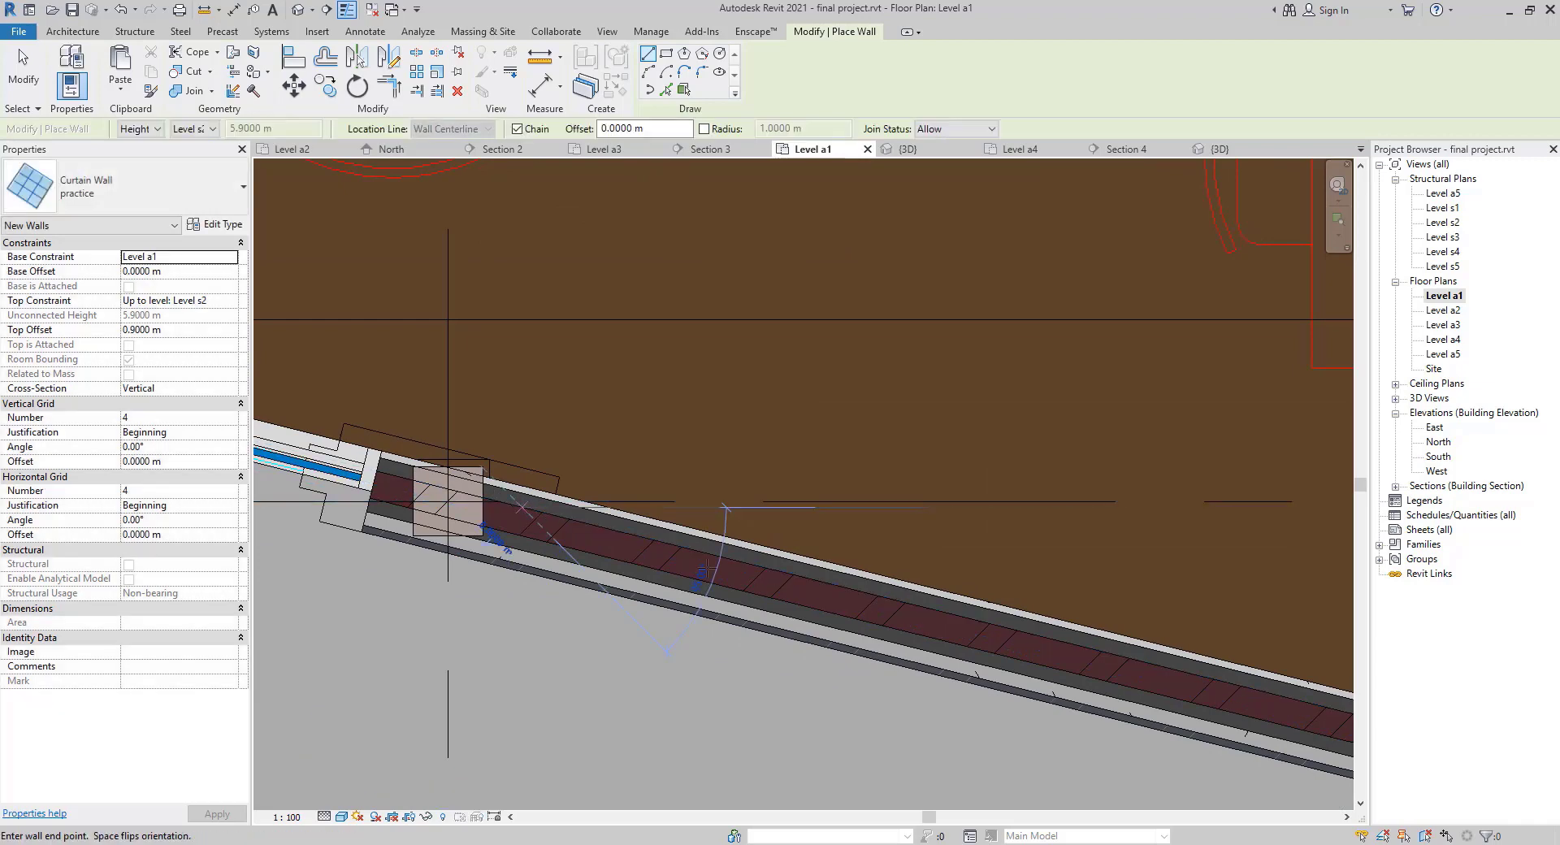
pyautogui.scroll(-2, 1053, 750)
pyautogui.moveTo(1054, 750); pyautogui.dragTo(459, 587, button='middle')
pyautogui.scroll(2, 989, 696)
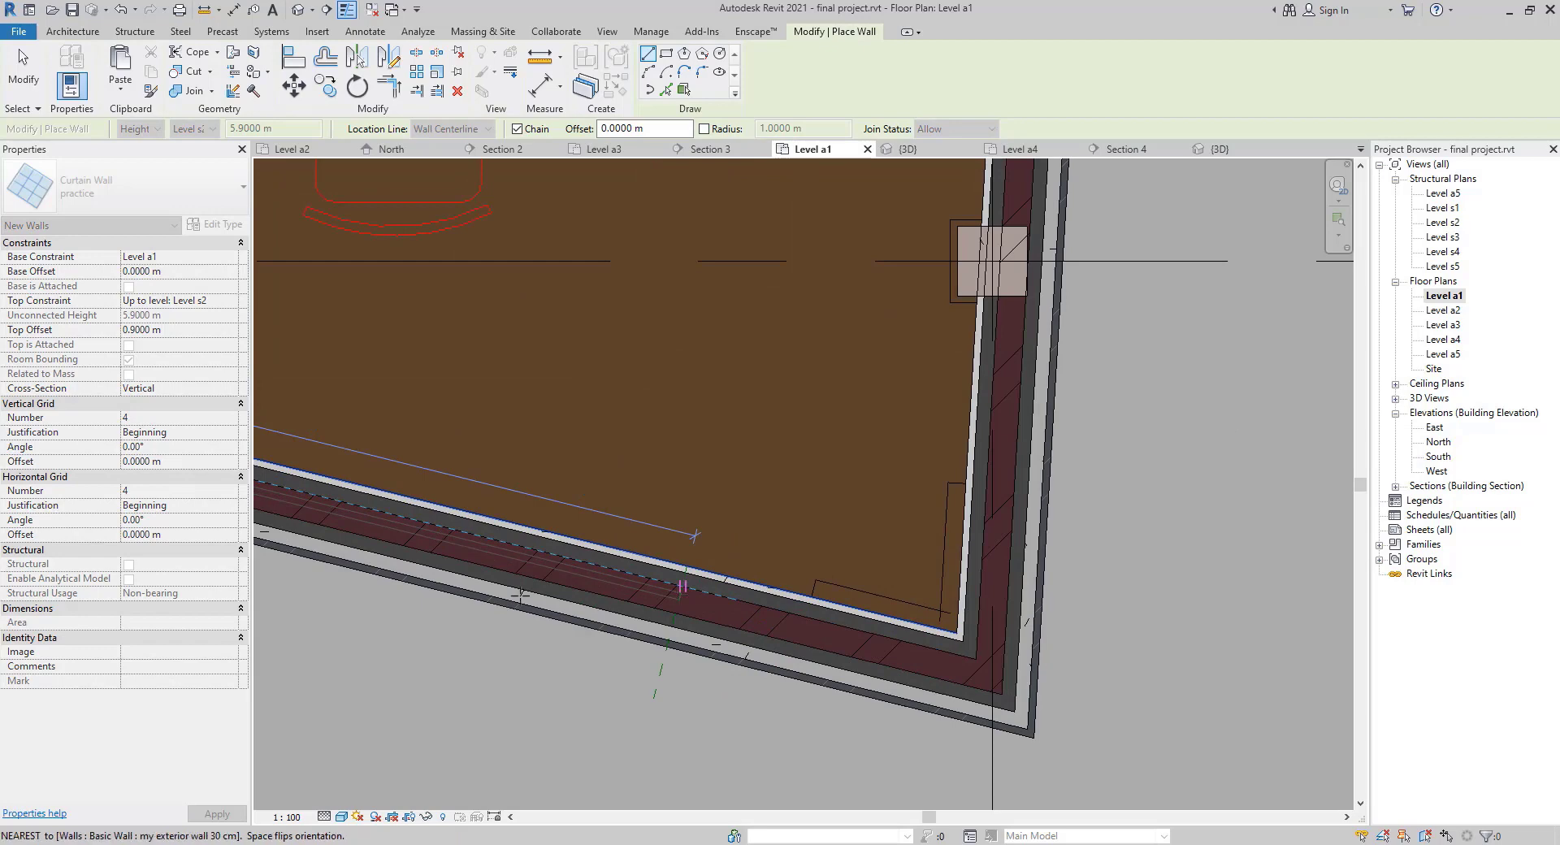
pyautogui.scroll(-2, 520, 594)
pyautogui.press('Escape')
pyautogui.press('Escape')
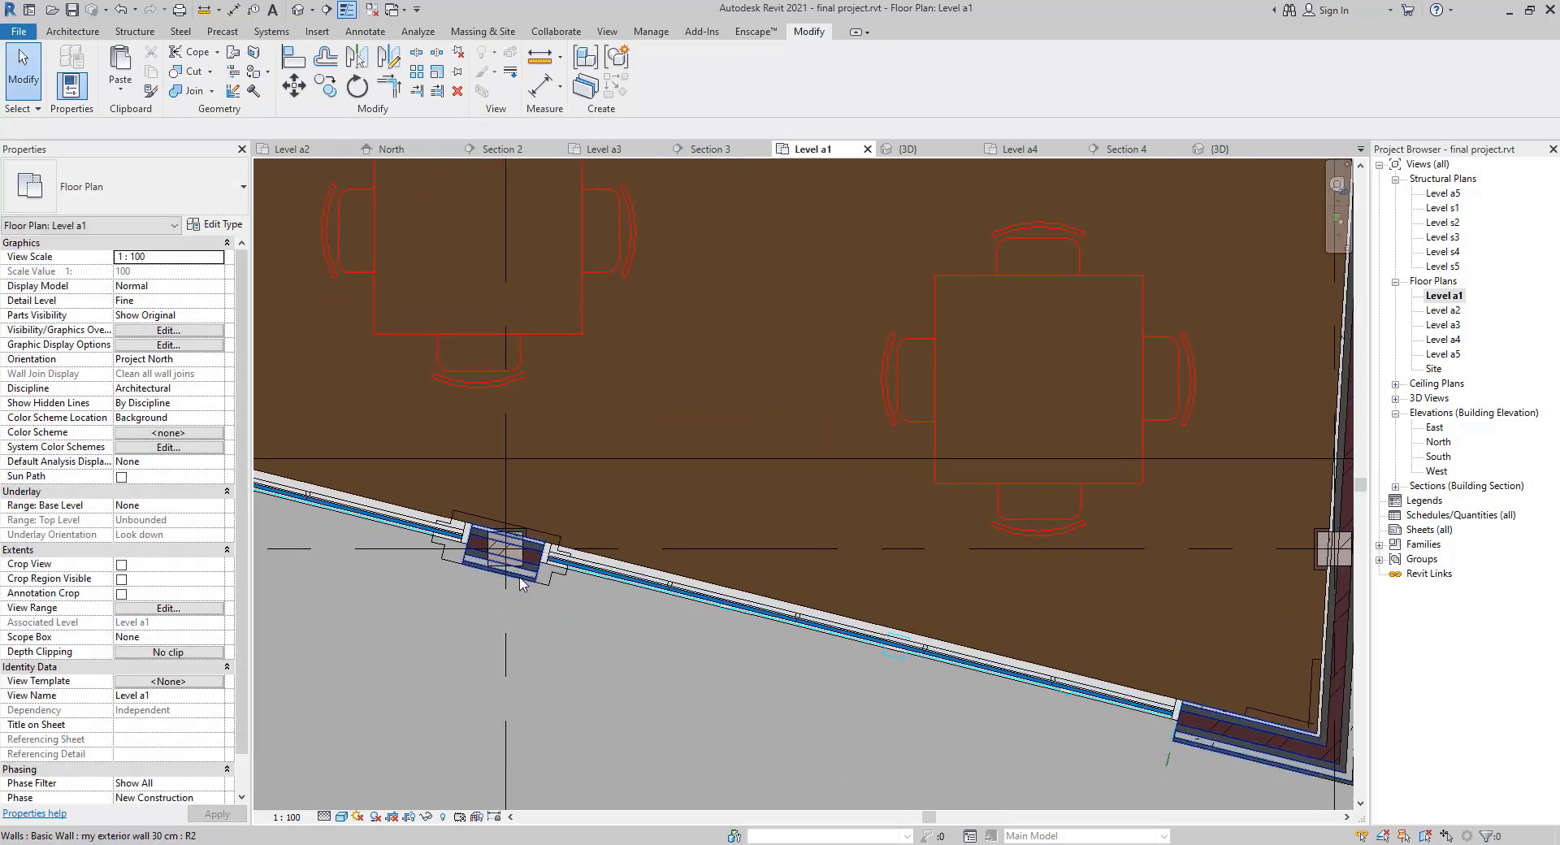
# Set the distance between the two curtain wall ends at the grid C/5 column to 0.5 m by adjusting the left curtain wall.
pyautogui.click(555, 563)
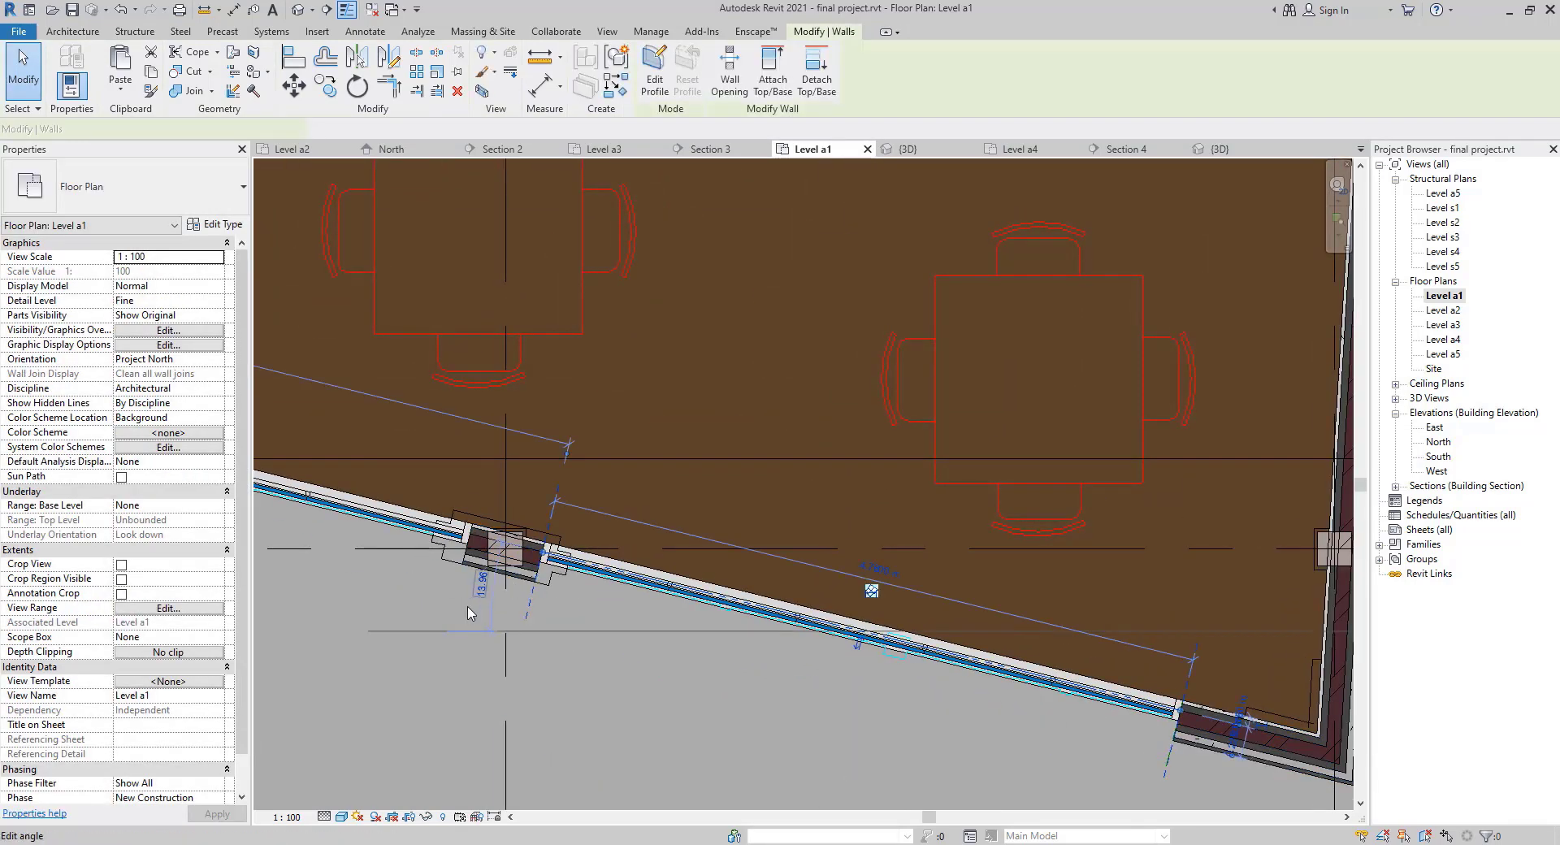
pyautogui.scroll(2, 473, 607)
pyautogui.moveTo(757, 582); pyautogui.dragTo(809, 582, button='middle')
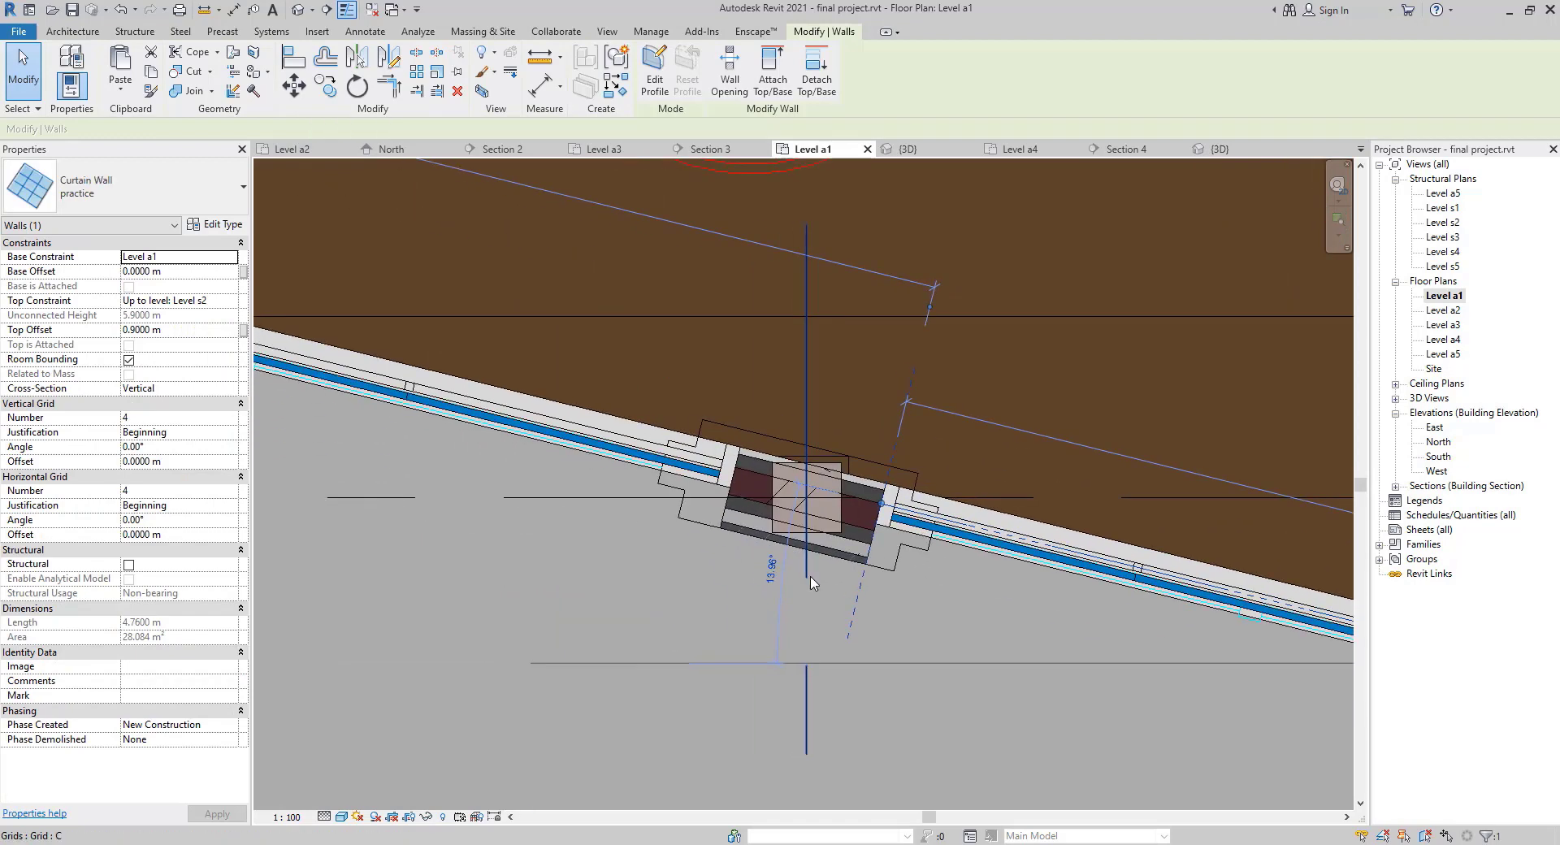
pyautogui.press('Escape')
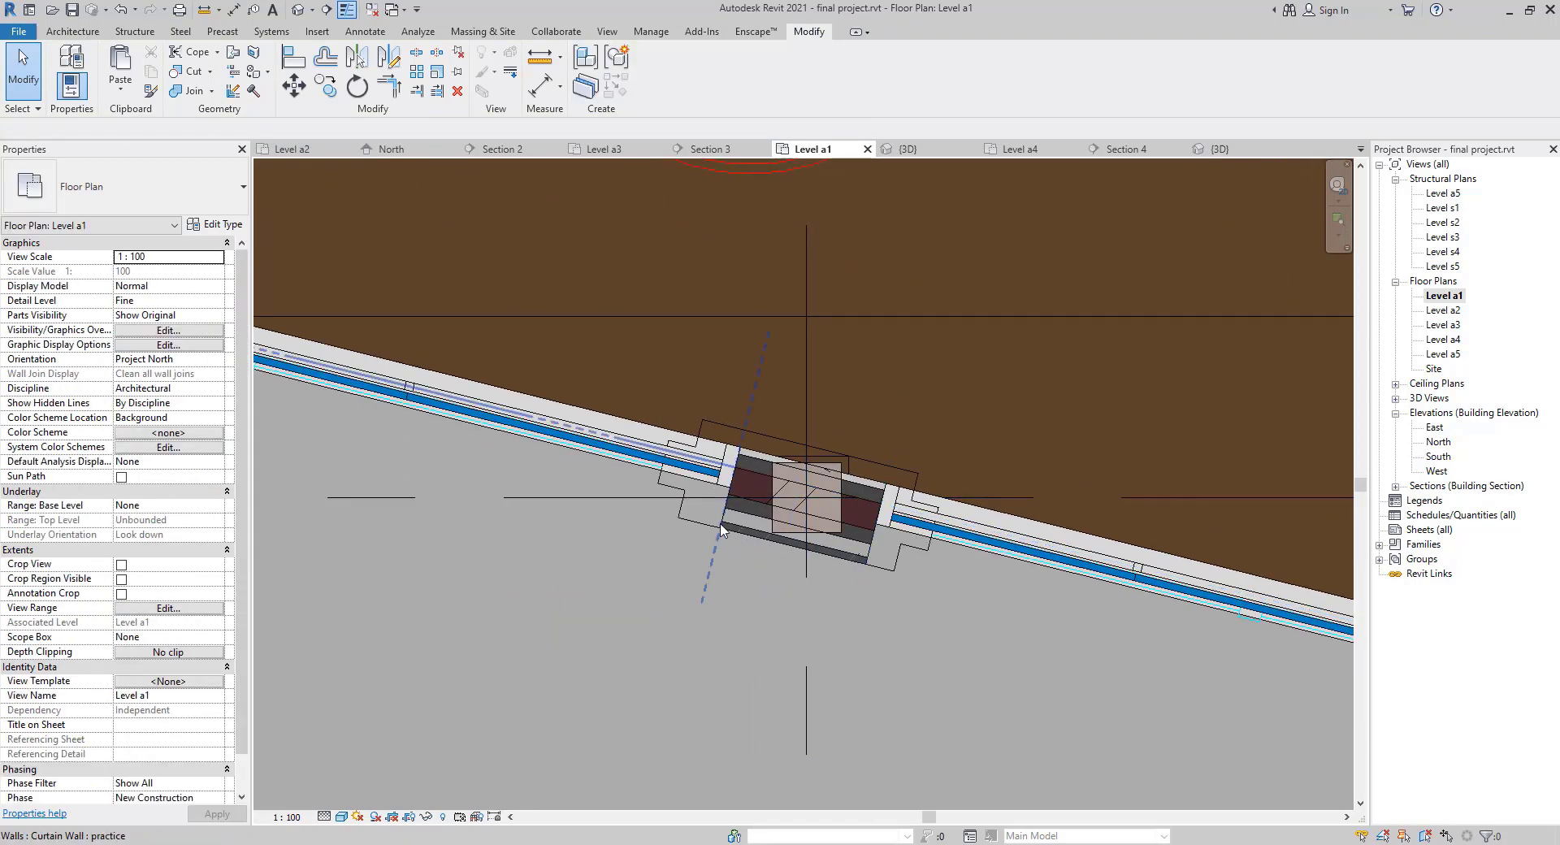
pyautogui.click(721, 529)
pyautogui.click(760, 650)
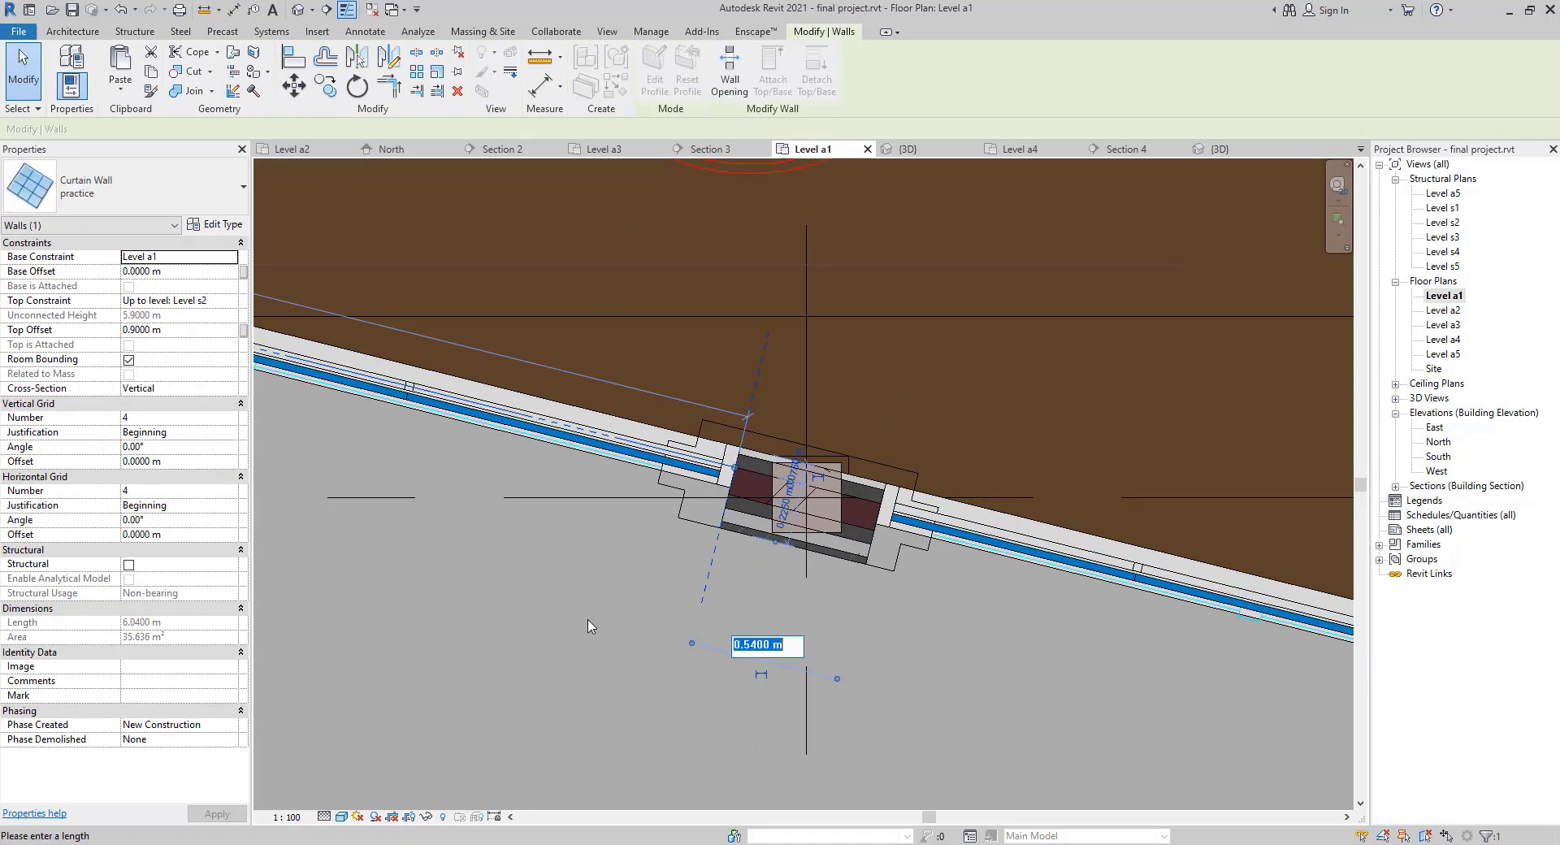
pyautogui.write('.5')
pyautogui.press('Return')
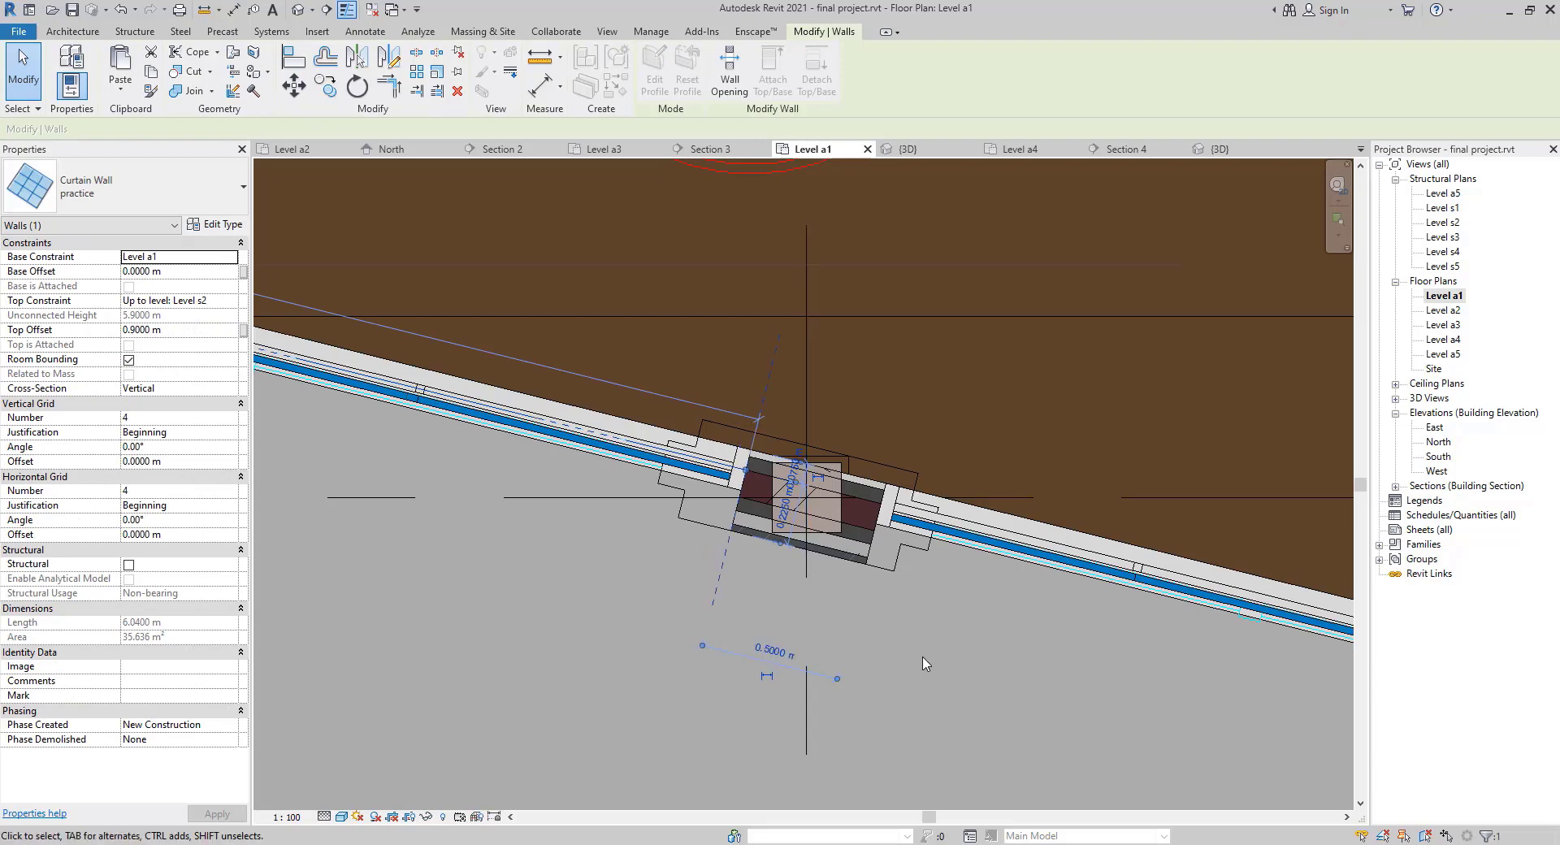
pyautogui.click(878, 644)
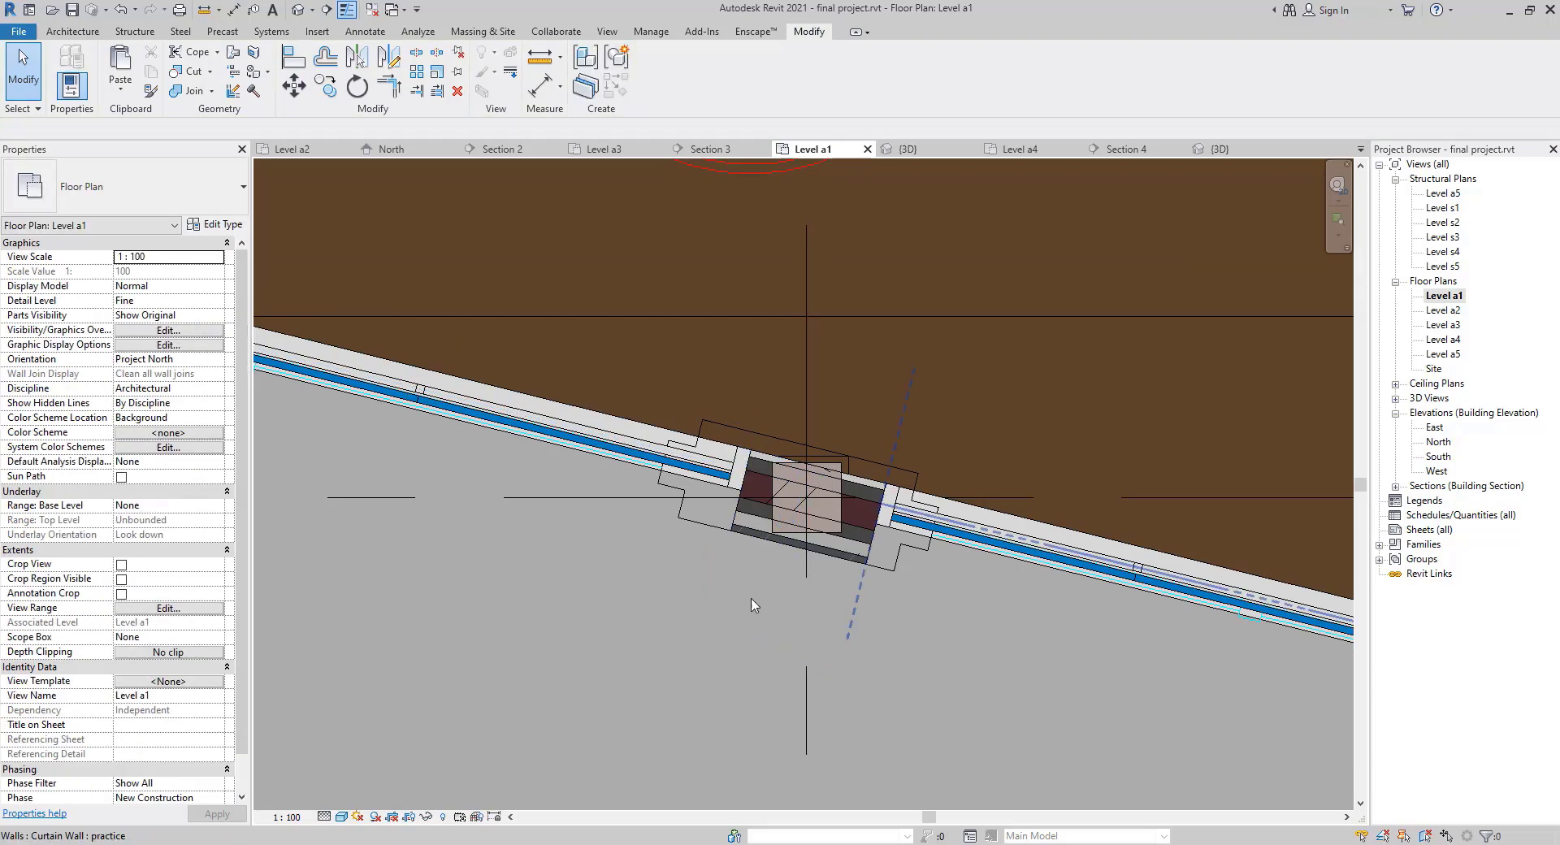
pyautogui.scroll(-3, 1018, 642)
pyautogui.moveTo(1018, 641); pyautogui.dragTo(498, 550, button='middle')
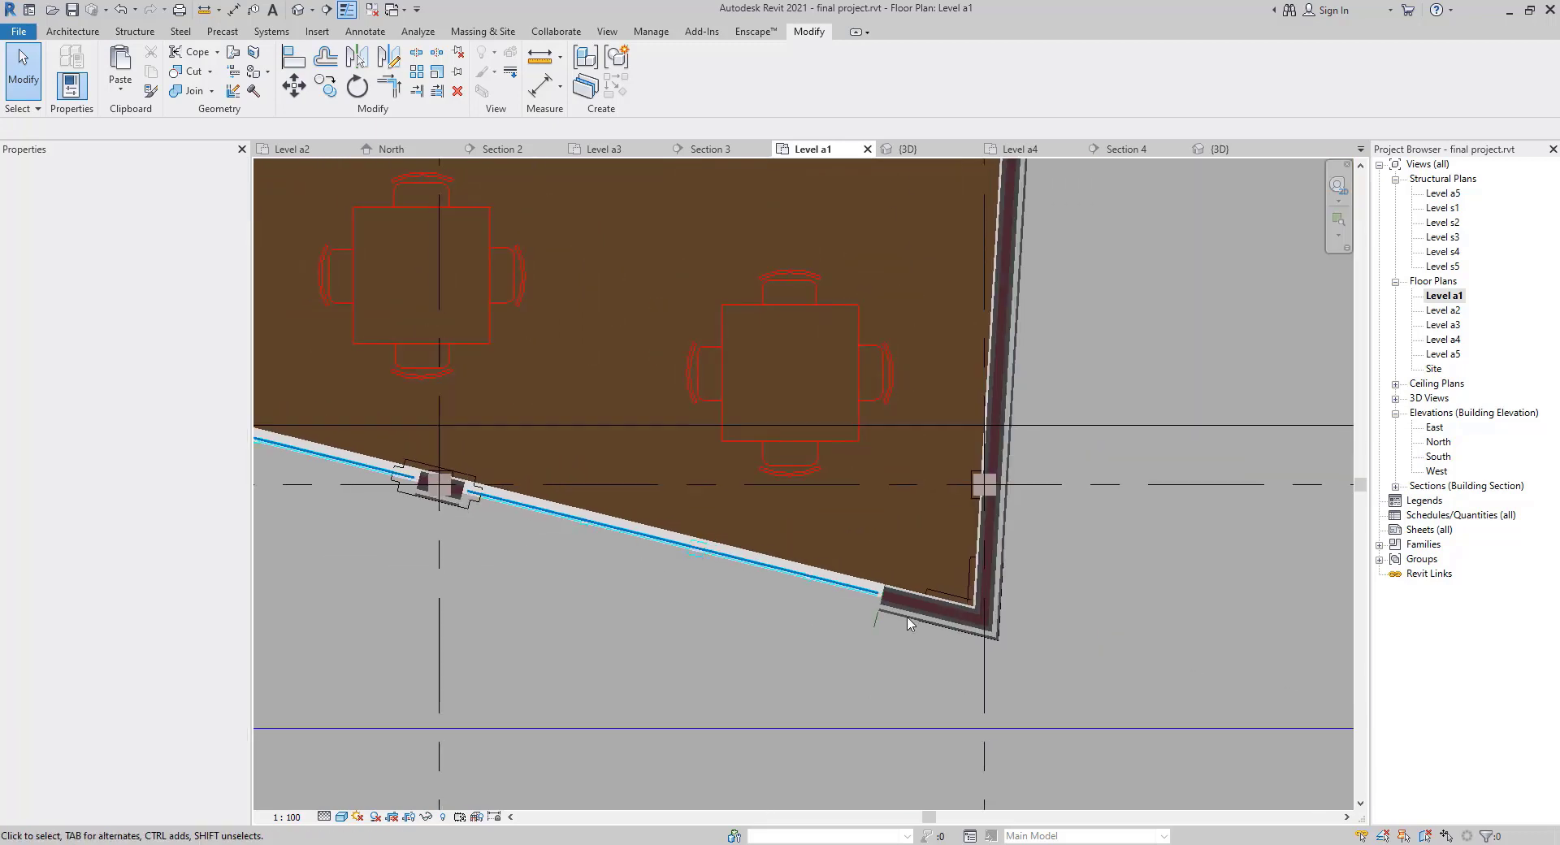
pyautogui.click(876, 626)
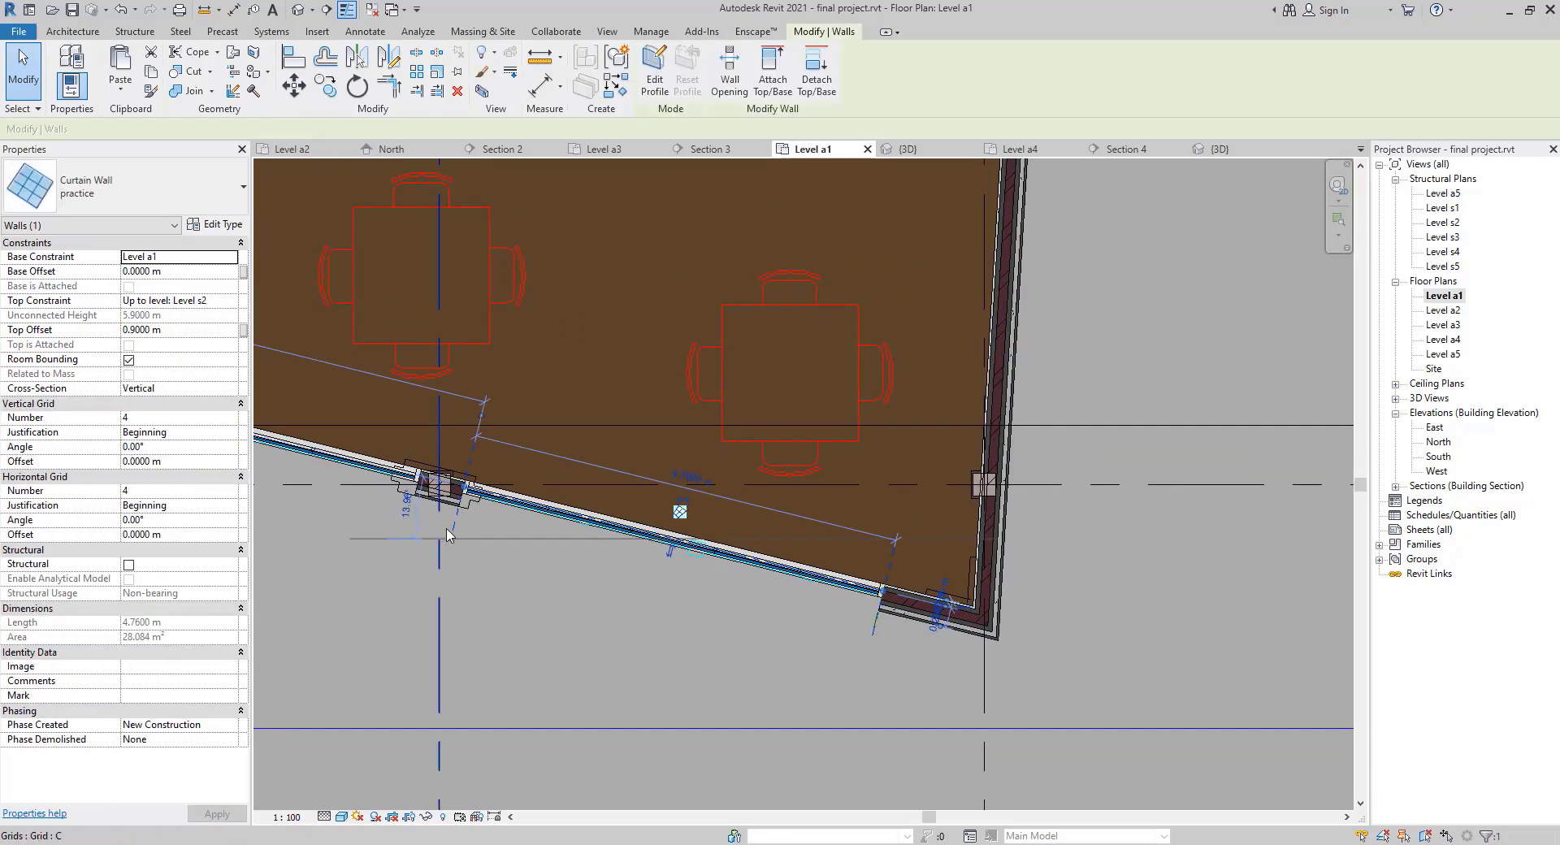
pyautogui.scroll(5, 443, 536)
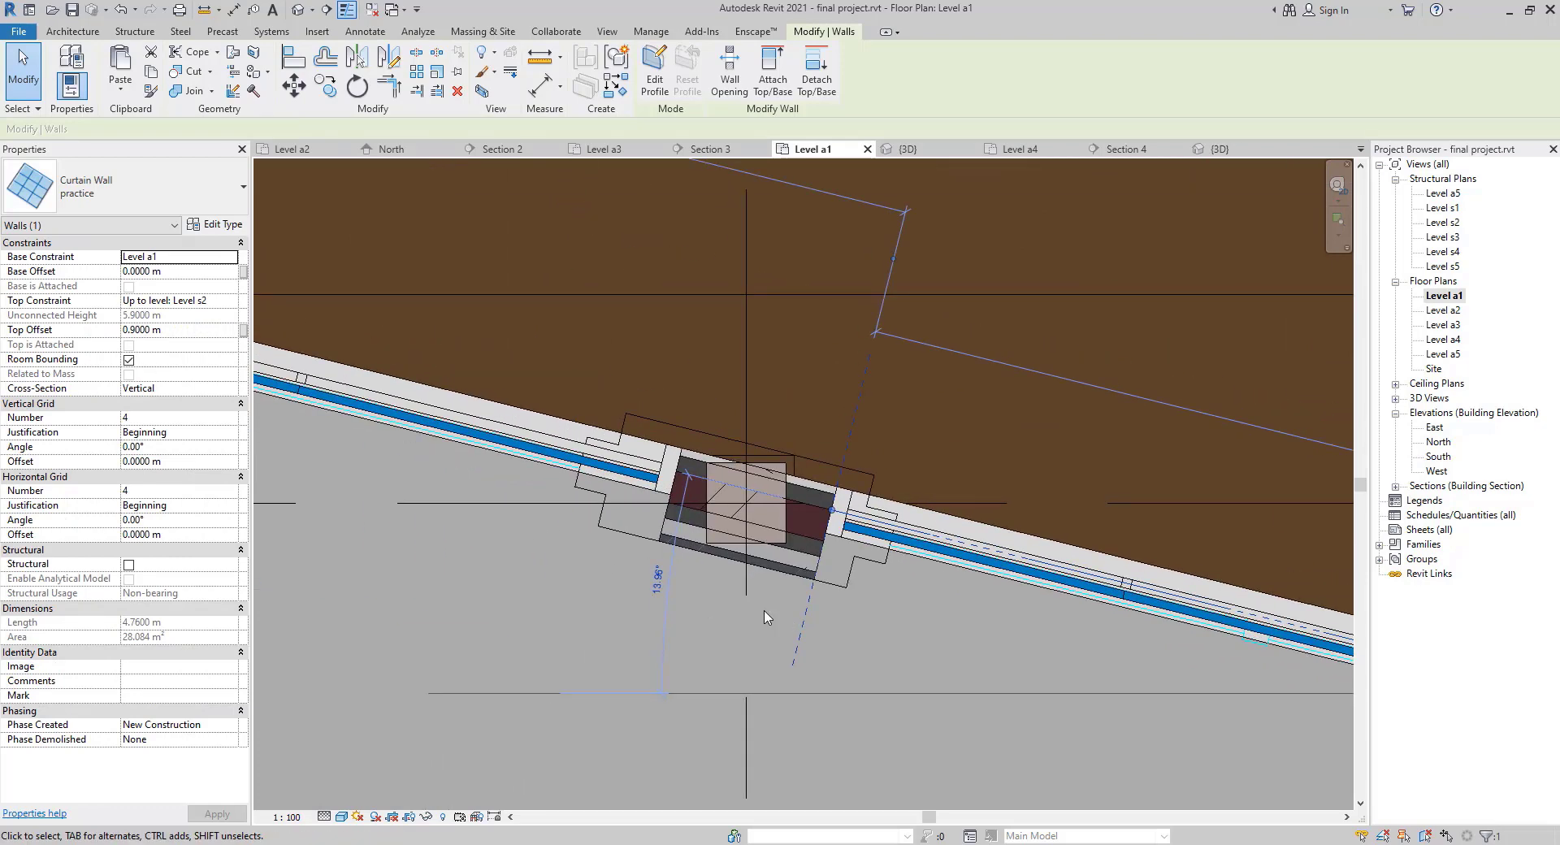
pyautogui.click(780, 588)
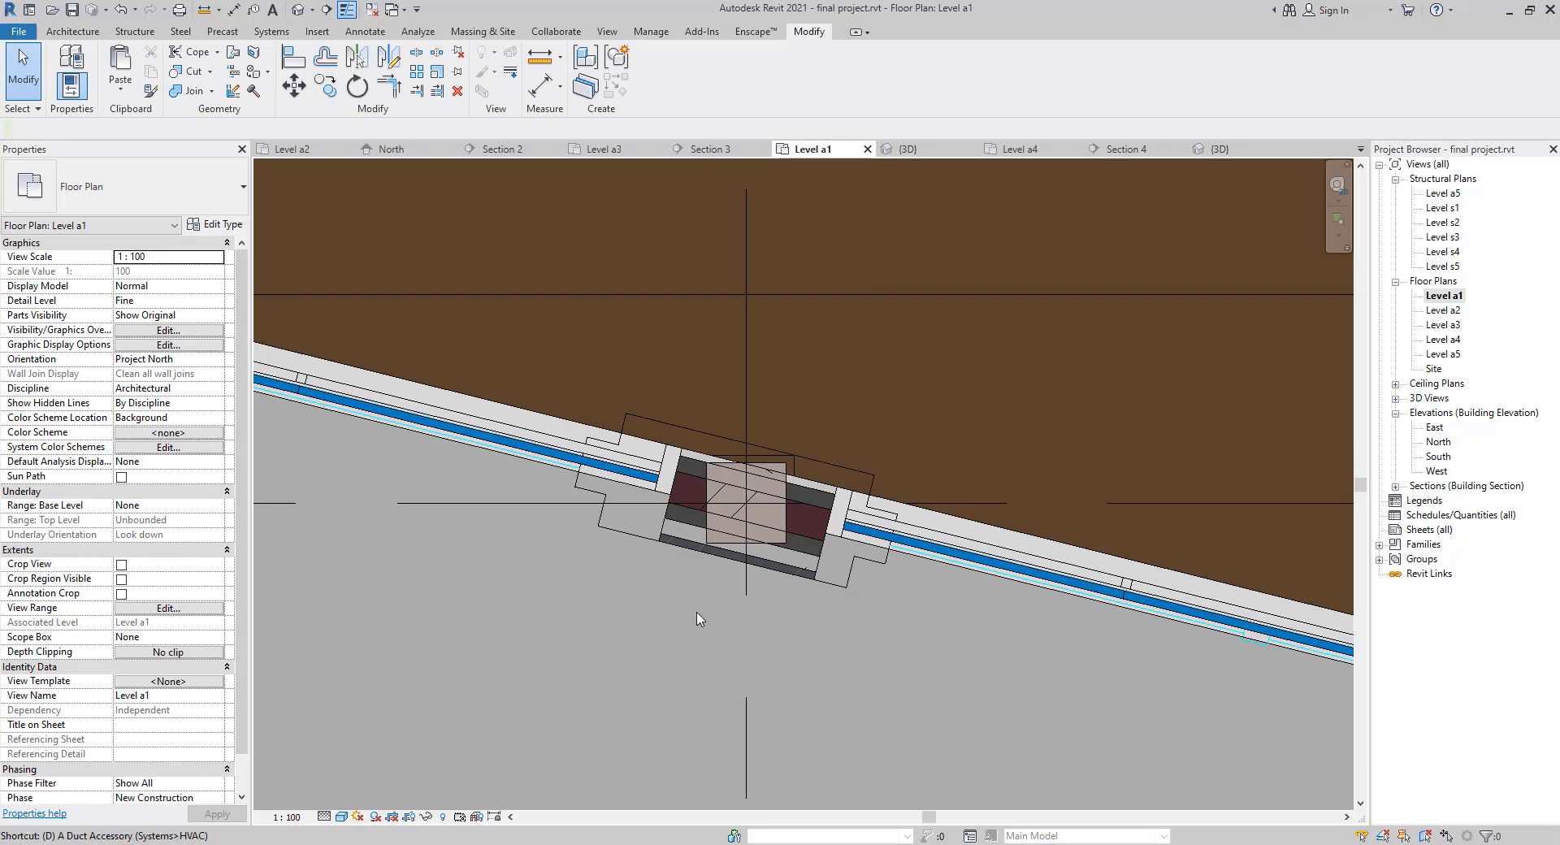
# Measure the solid wall left between the two curtain walls at the grid C/5 column with an aligned dimension, without placing it.
pyautogui.click(872, 495)
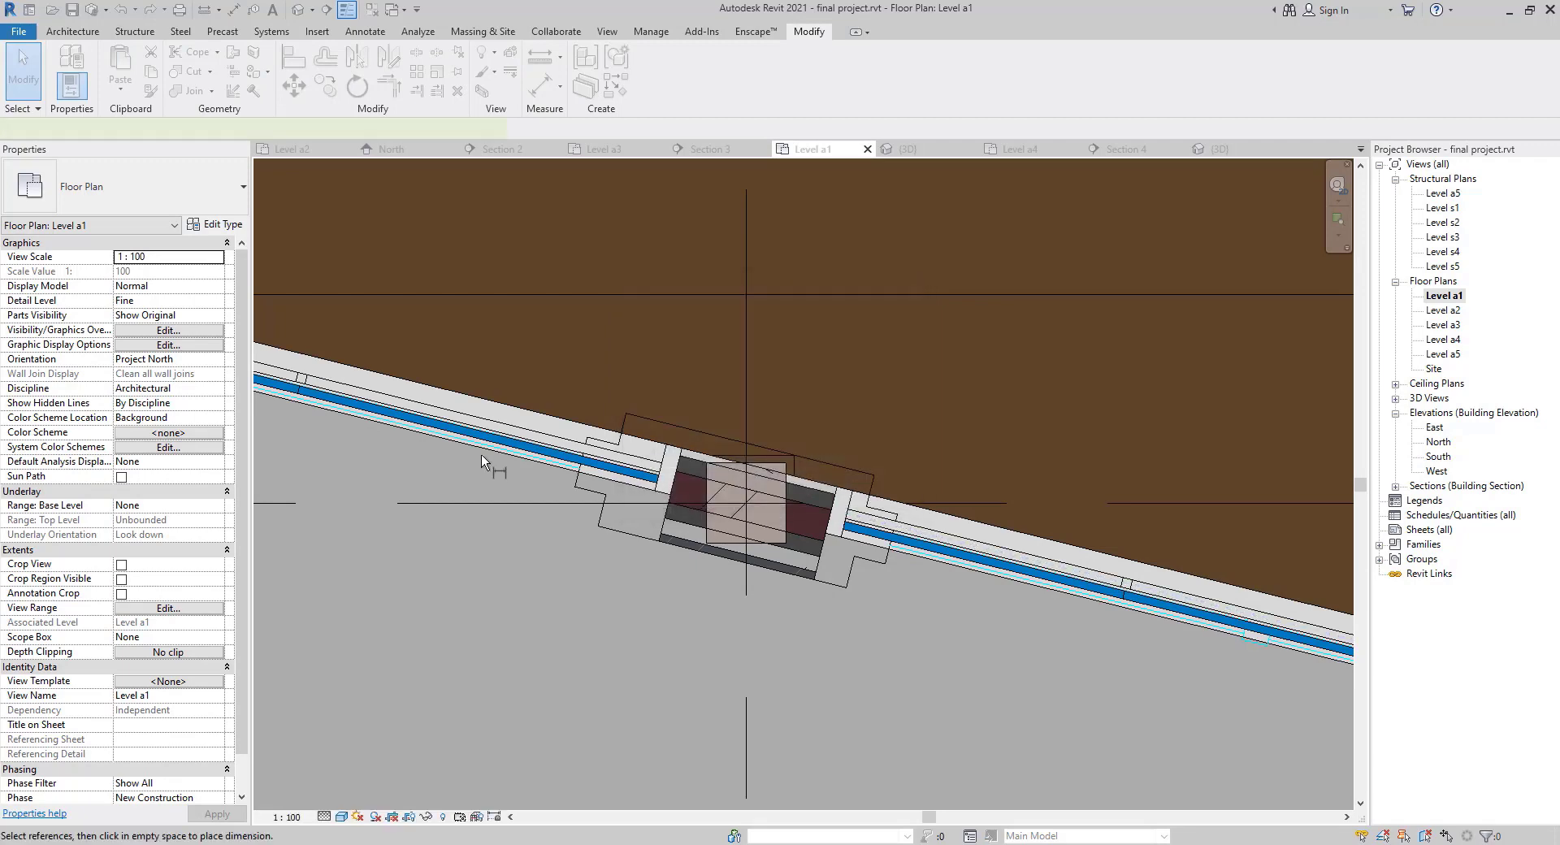
pyautogui.press('d')
pyautogui.press('i')
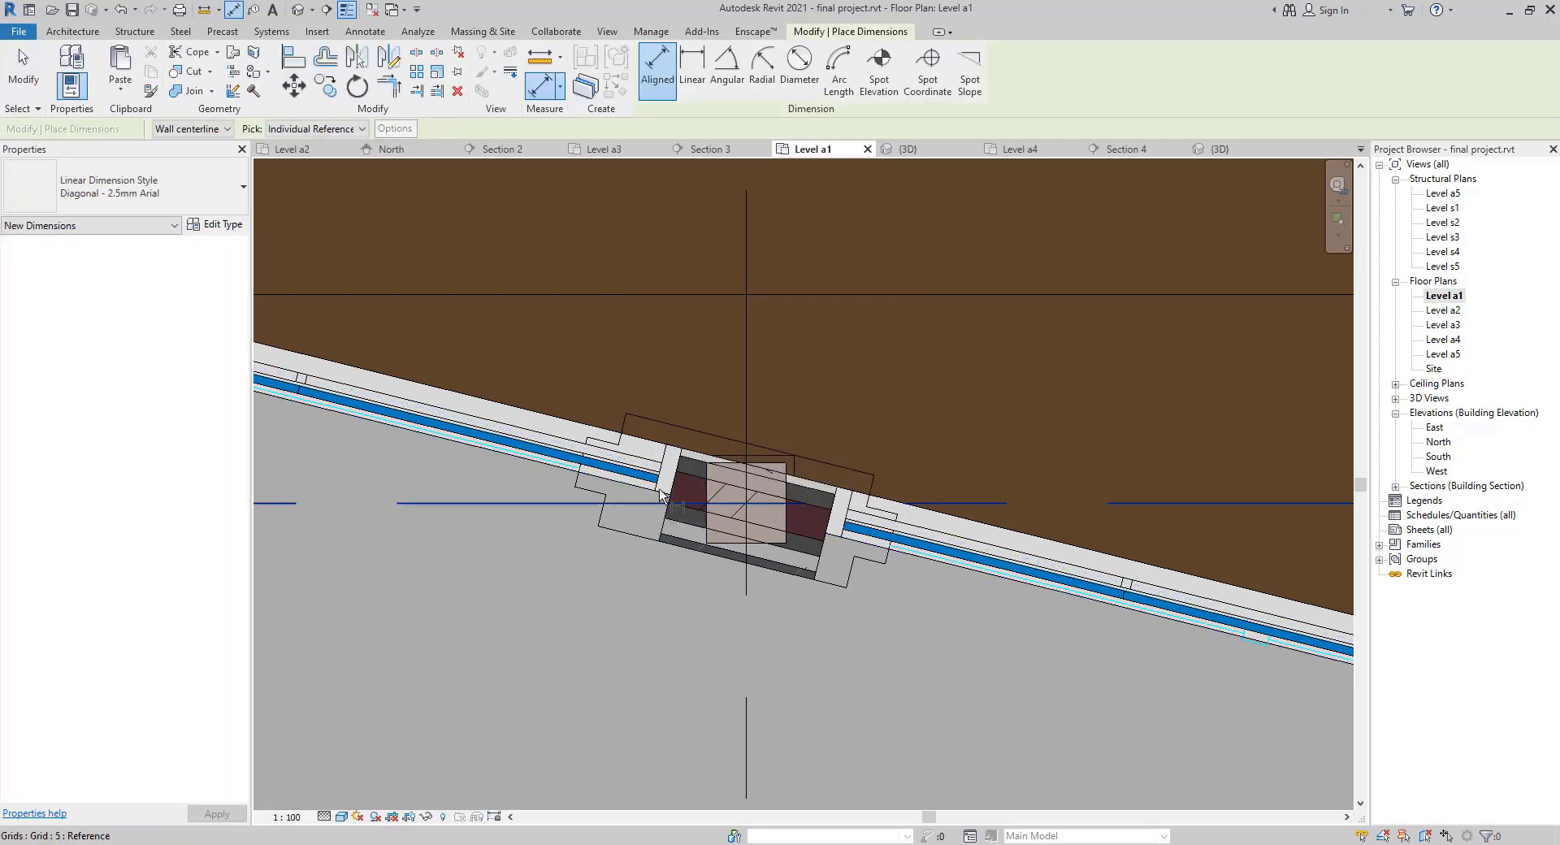
pyautogui.click(666, 477)
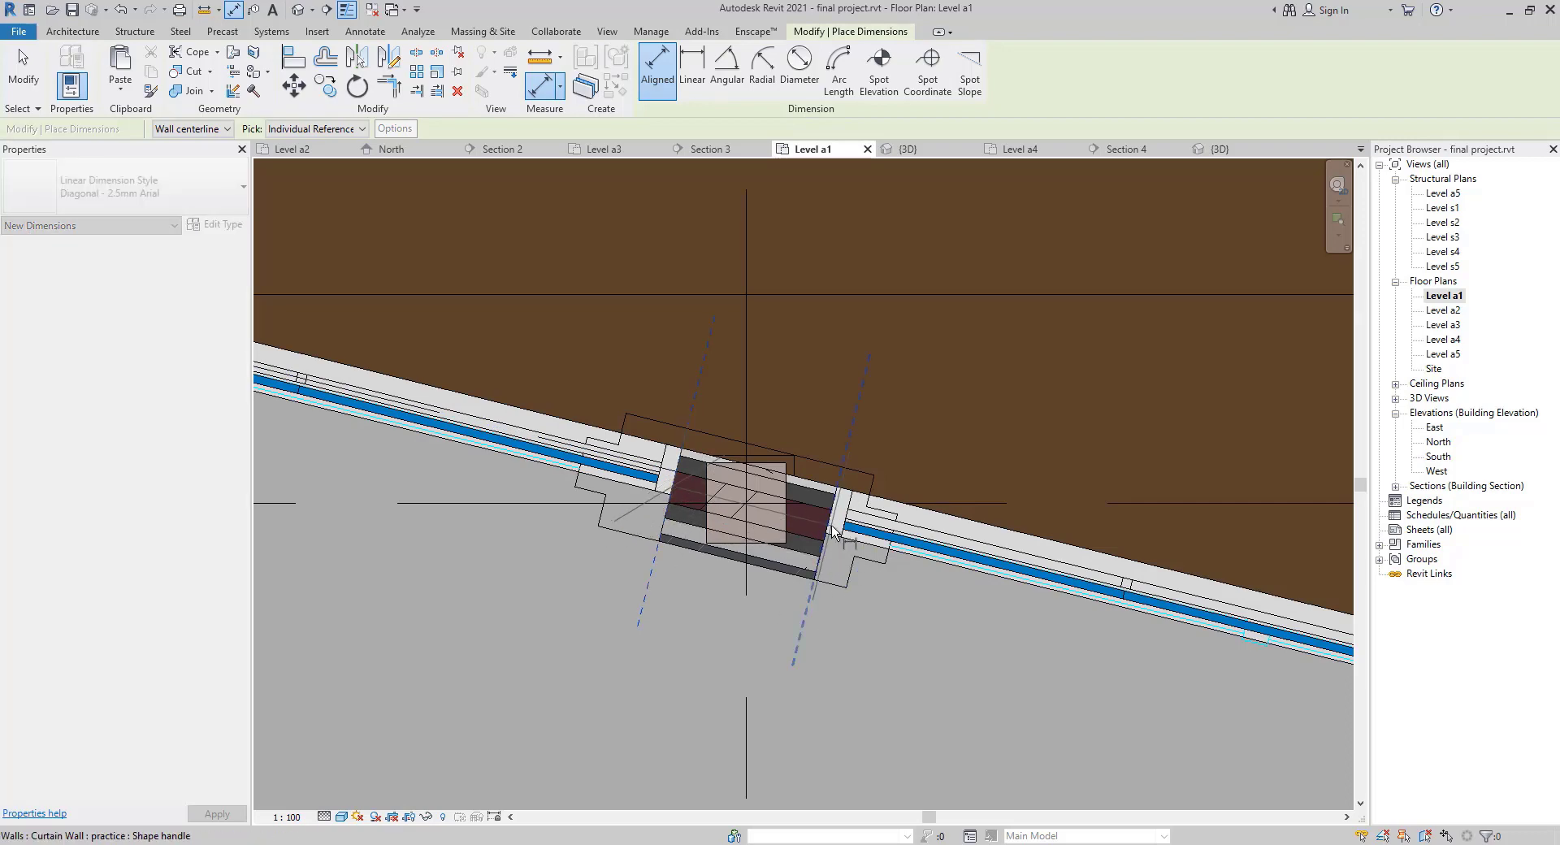
pyautogui.click(829, 517)
pyautogui.scroll(-1, 746, 710)
pyautogui.scroll(-1, 797, 596)
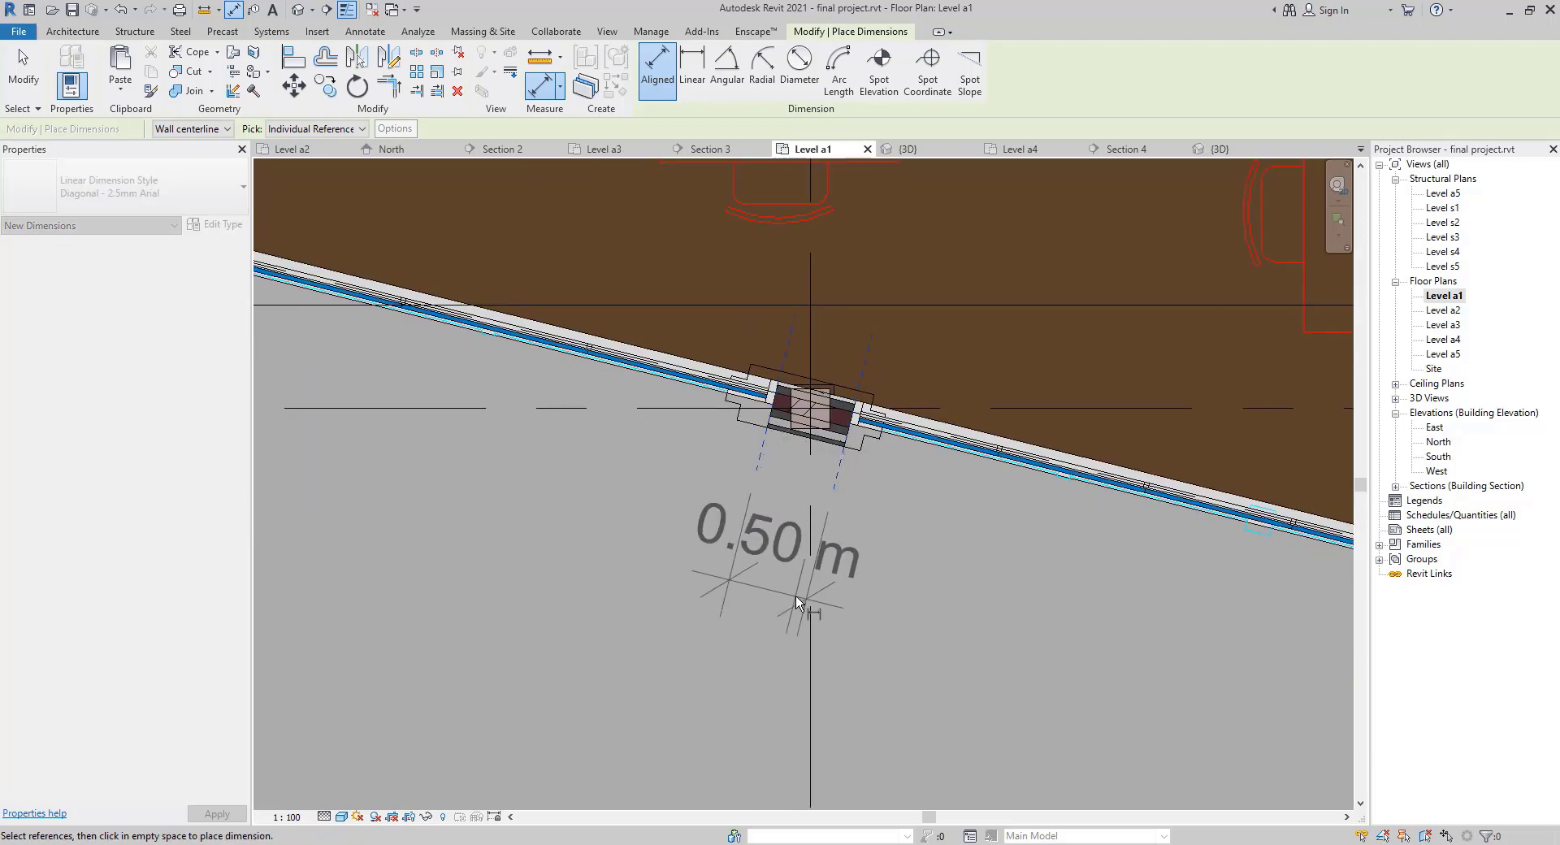
pyautogui.scroll(-2, 796, 597)
pyautogui.press('Escape')
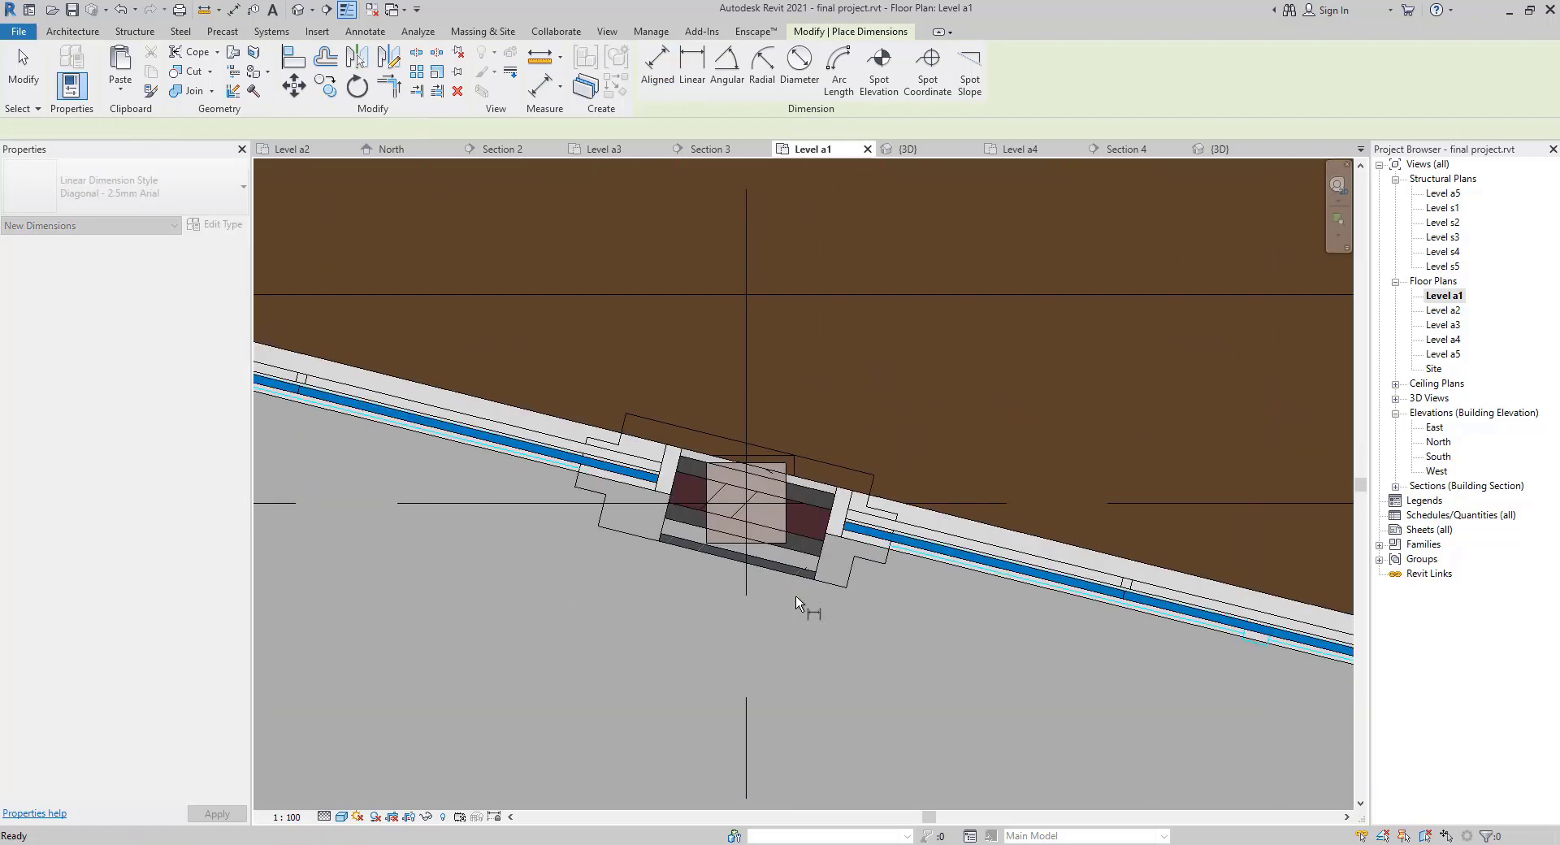
pyautogui.press('Escape')
# Delete the four reference planes at the lower-right corner, on both sides of the lower-left corner and near the upper end of the slanted left wall.
pyautogui.scroll(-2, 1024, 603)
pyautogui.moveTo(997, 611); pyautogui.dragTo(534, 535, button='middle')
pyautogui.scroll(-2, 1134, 696)
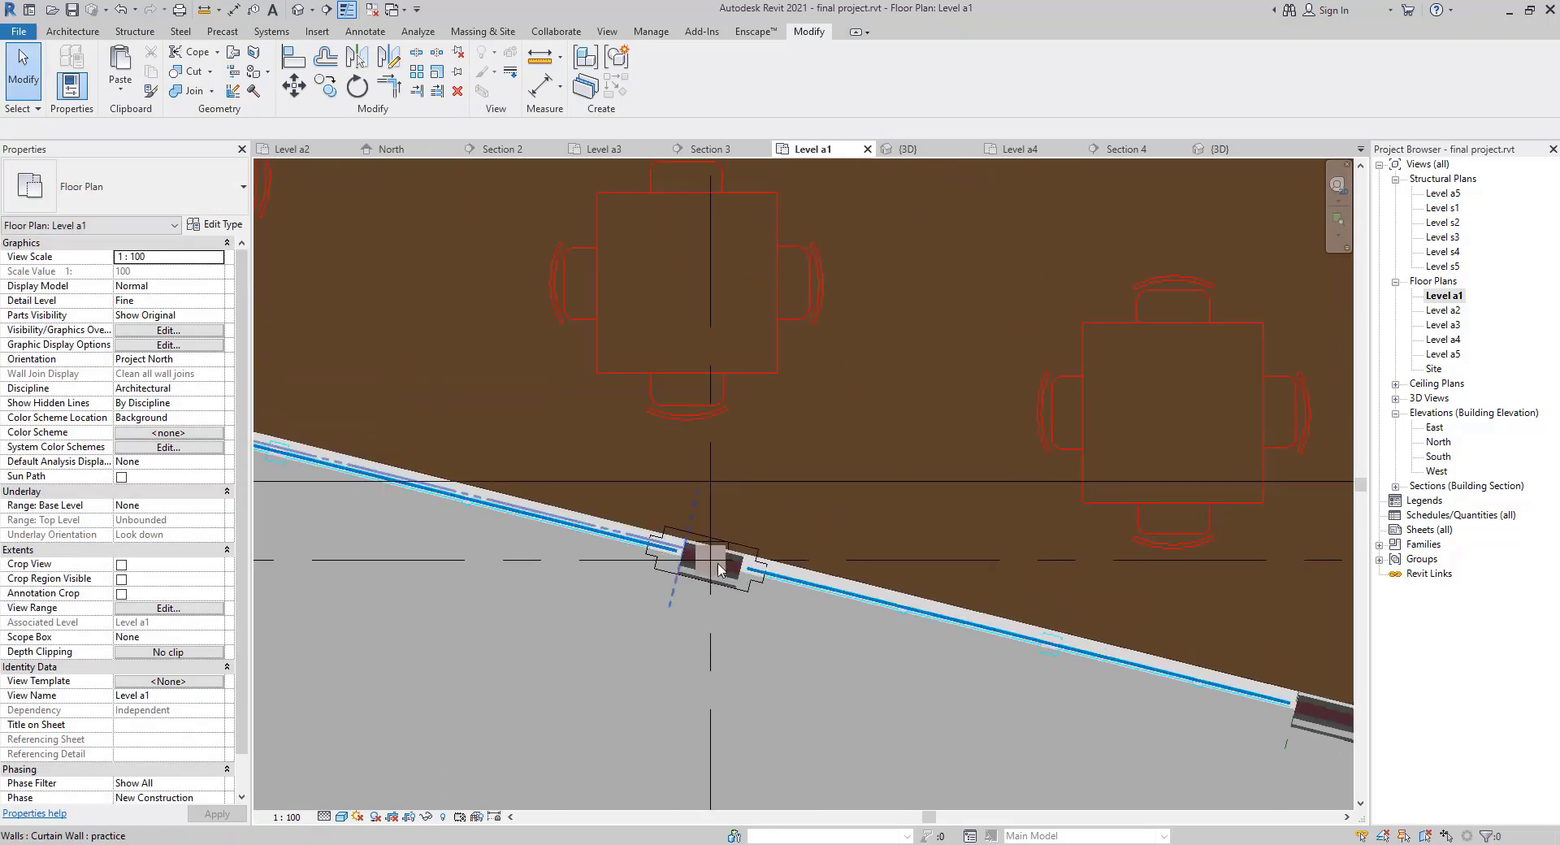
pyautogui.moveTo(938, 648); pyautogui.dragTo(602, 490, button='middle')
pyautogui.click(951, 591)
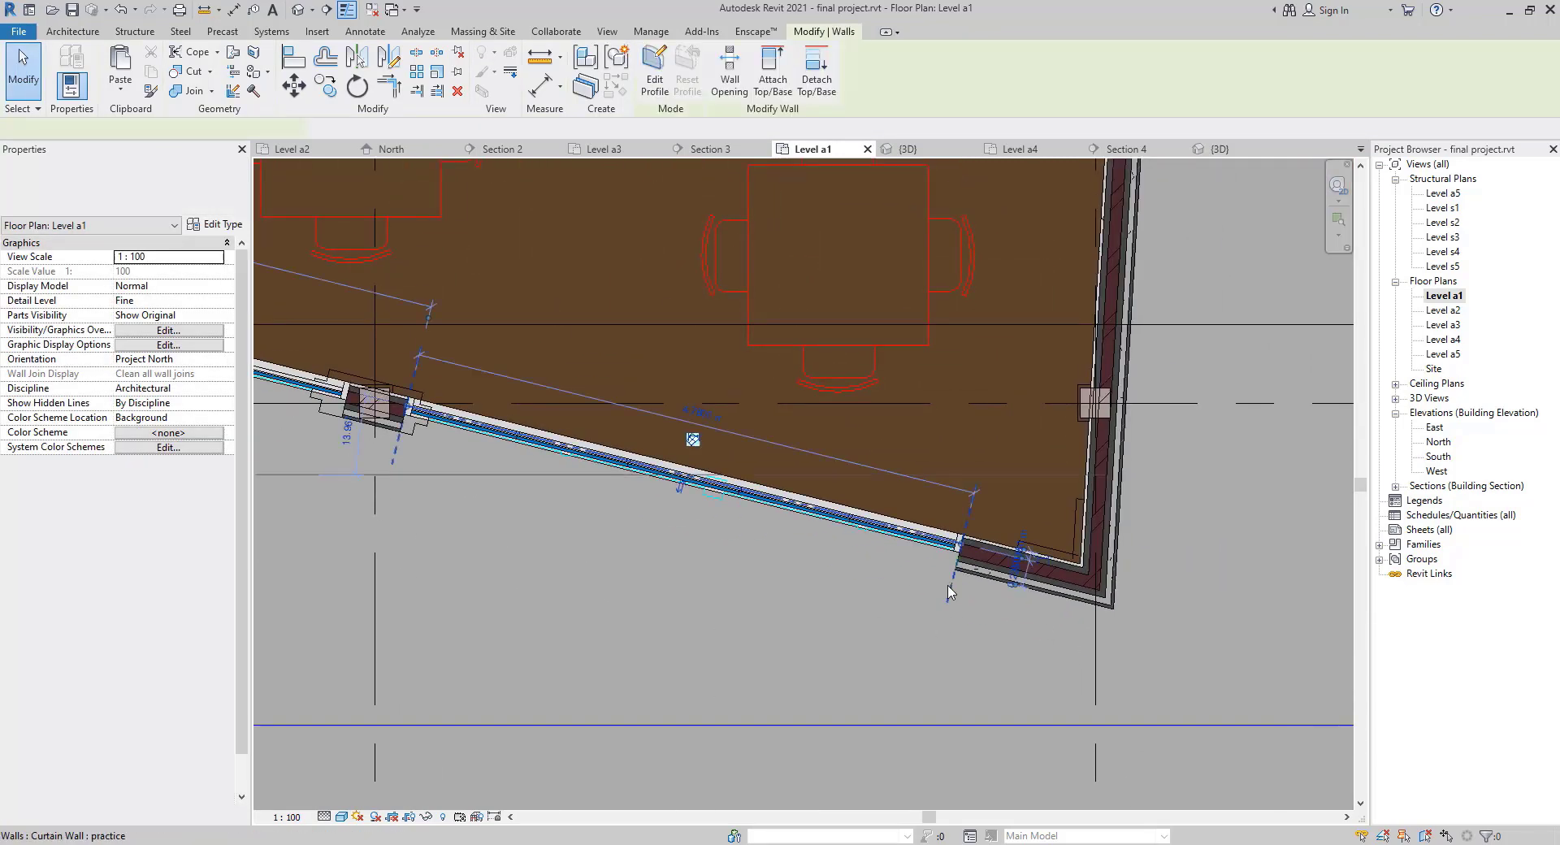
pyautogui.click(406, 465)
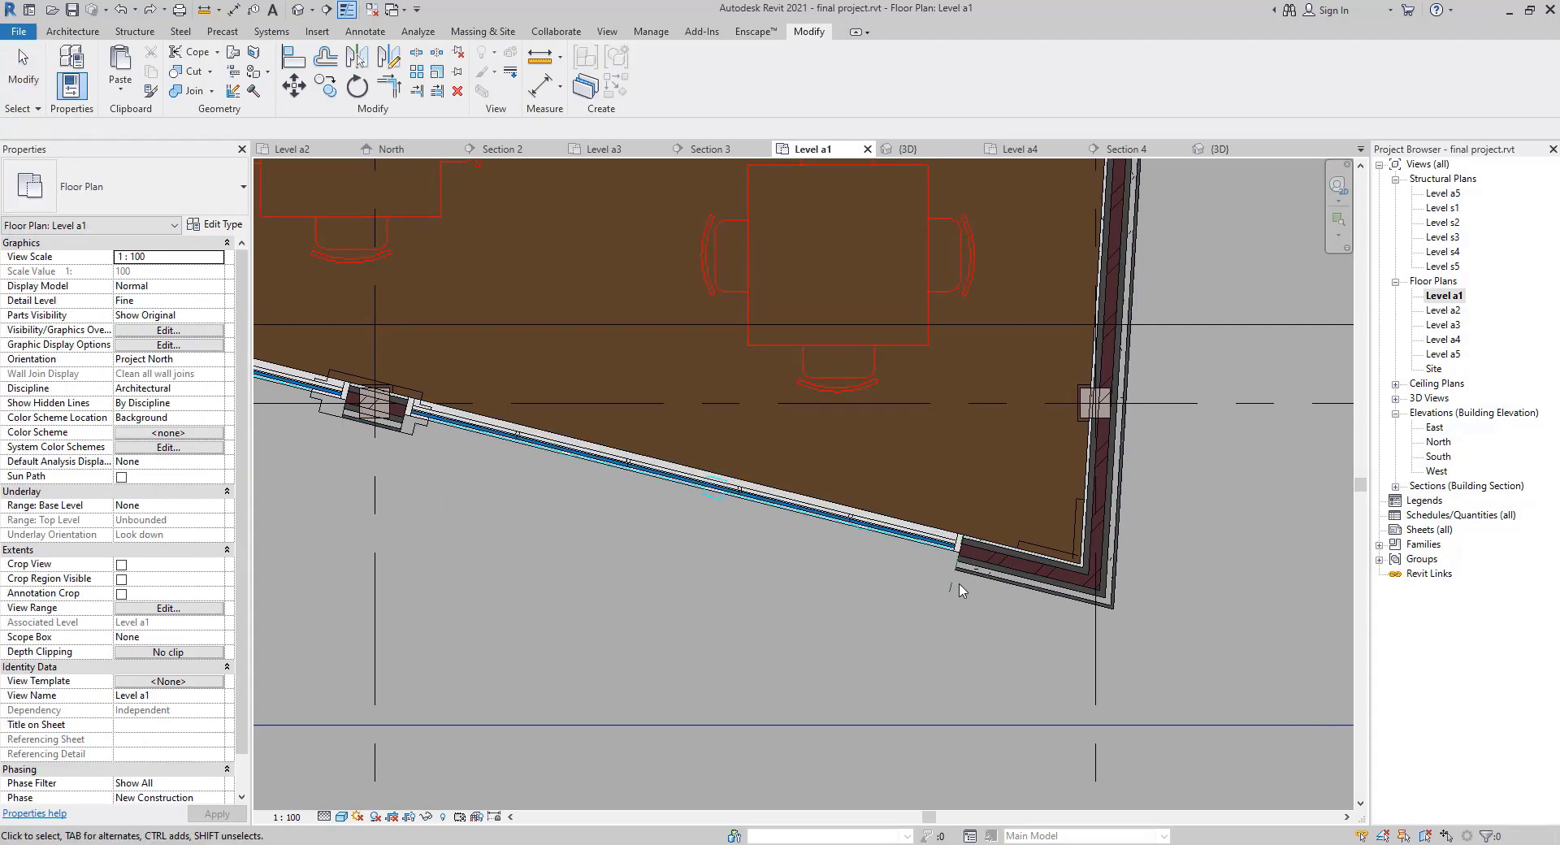
pyautogui.press('Tab')
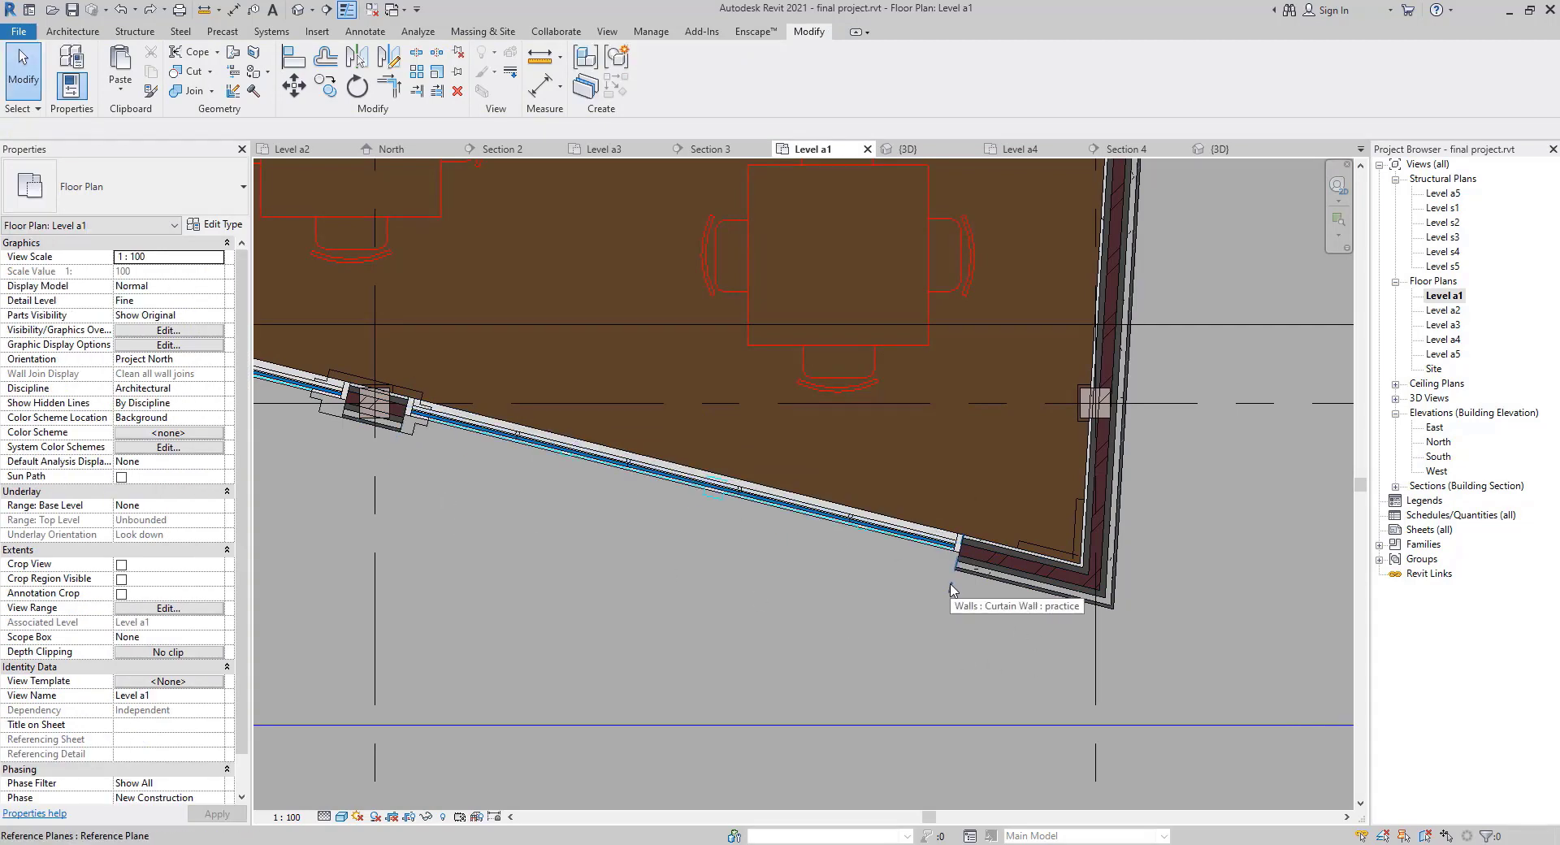
pyautogui.click(953, 589)
pyautogui.scroll(-1, 748, 593)
pyautogui.moveTo(821, 623); pyautogui.dragTo(1121, 781, button='middle')
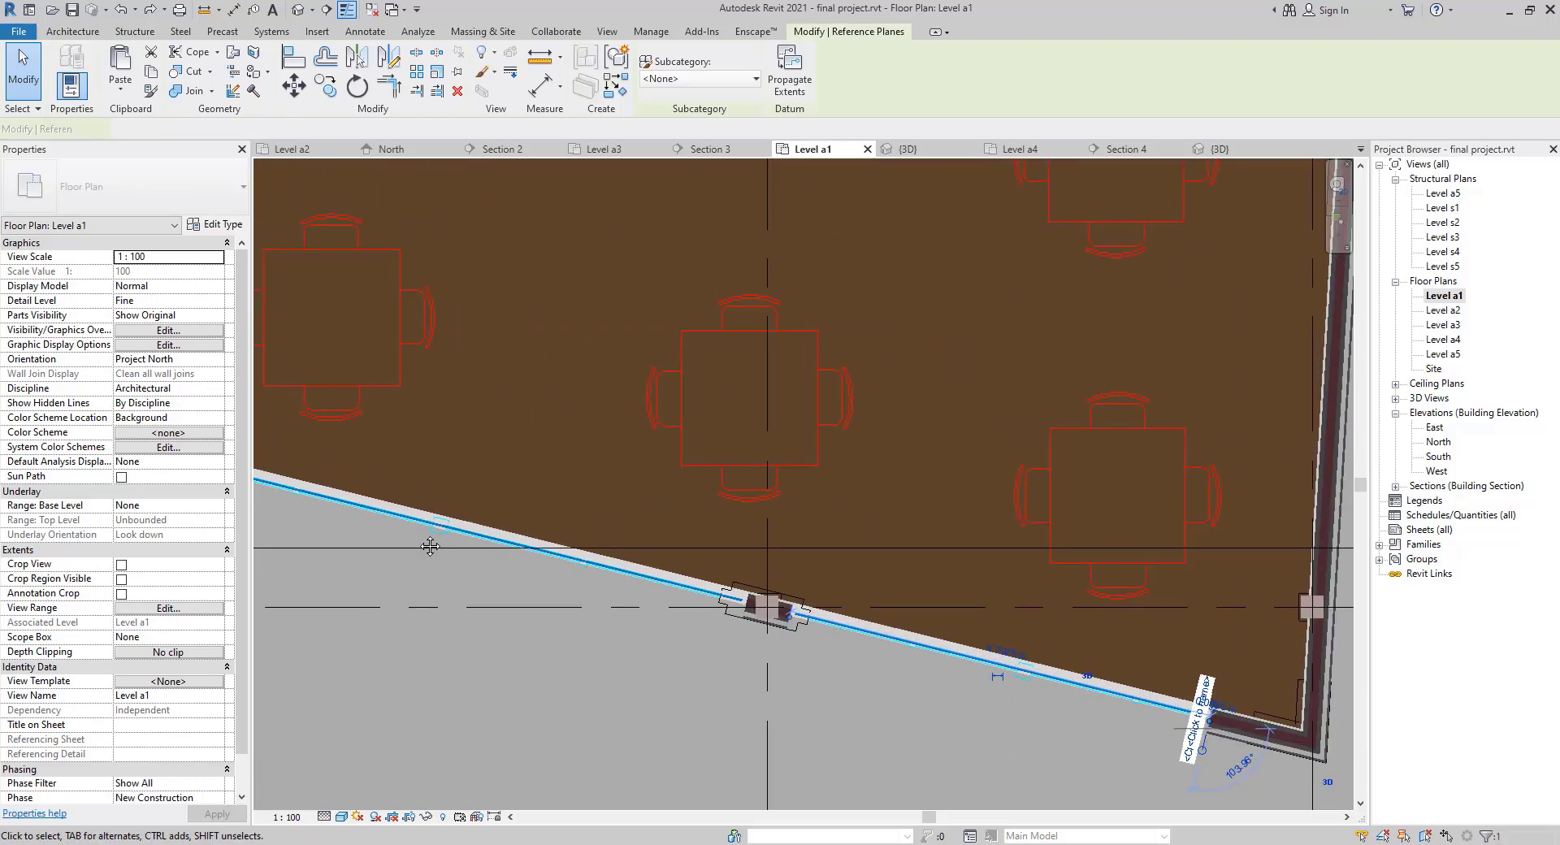
pyautogui.moveTo(430, 547); pyautogui.dragTo(947, 575, button='middle')
pyautogui.keyDown('ctrl'); pyautogui.click(743, 431); pyautogui.keyUp('ctrl')
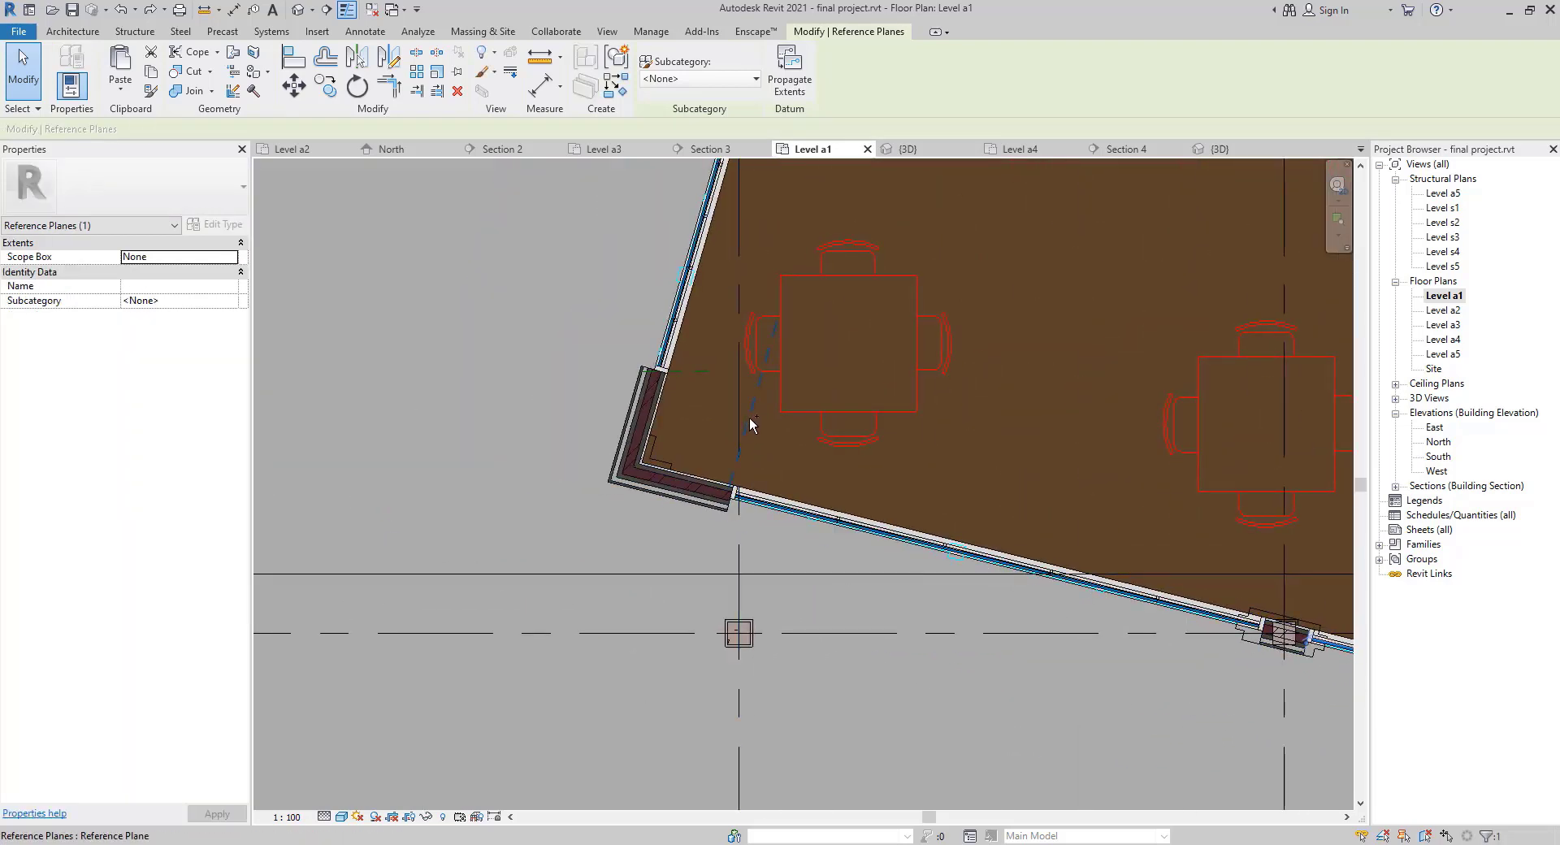
pyautogui.keyDown('ctrl'); pyautogui.click(703, 371); pyautogui.keyUp('ctrl')
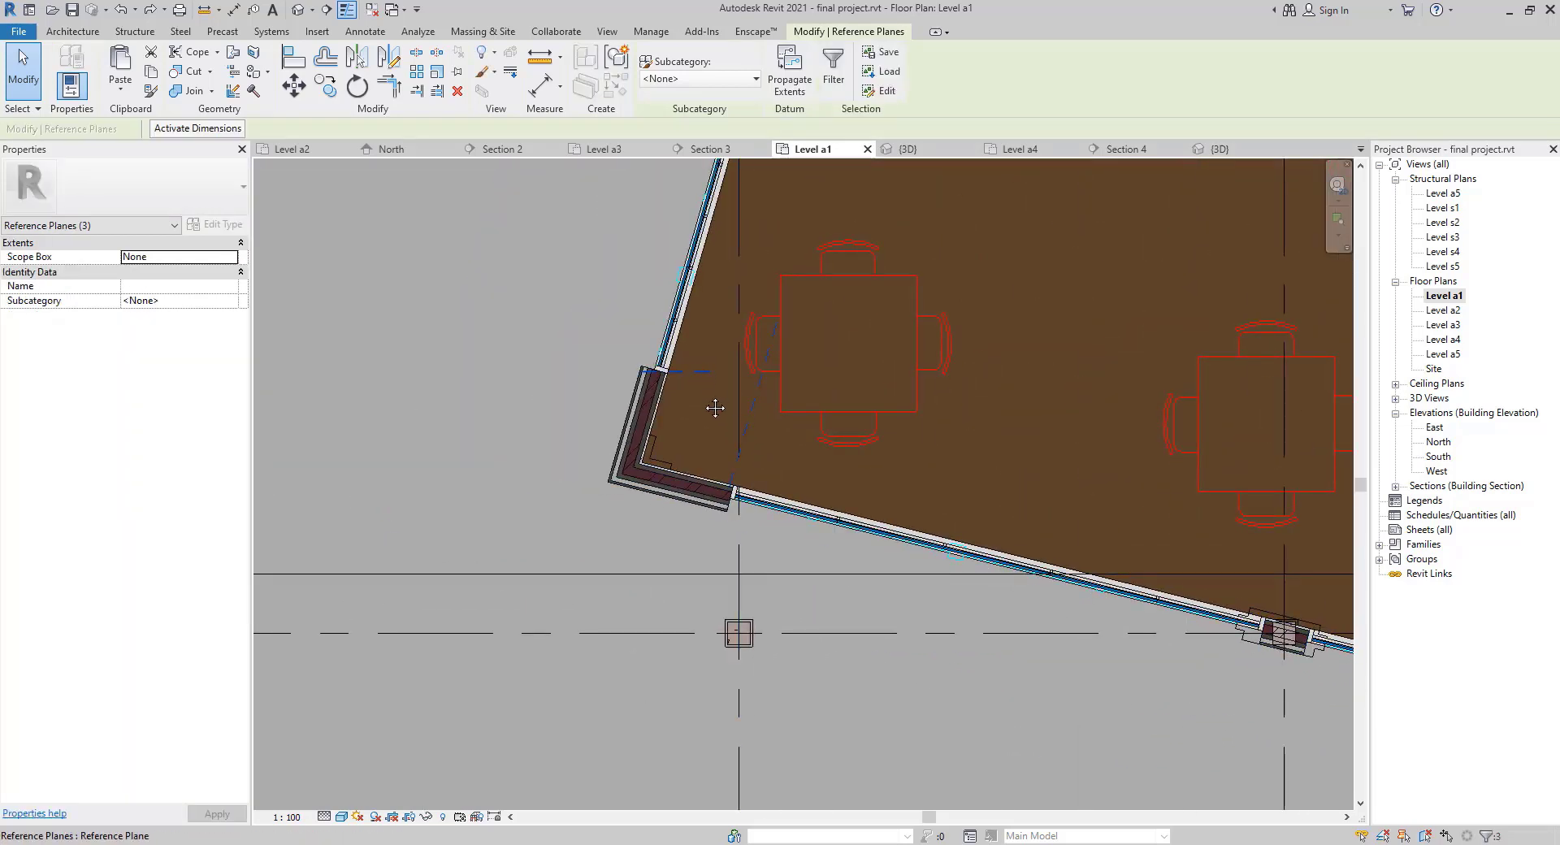
pyautogui.moveTo(717, 411); pyautogui.dragTo(703, 765, button='middle')
pyautogui.moveTo(760, 493); pyautogui.dragTo(725, 695, button='middle')
pyautogui.scroll(-1, 725, 695)
pyautogui.moveTo(725, 695); pyautogui.dragTo(705, 815, button='middle')
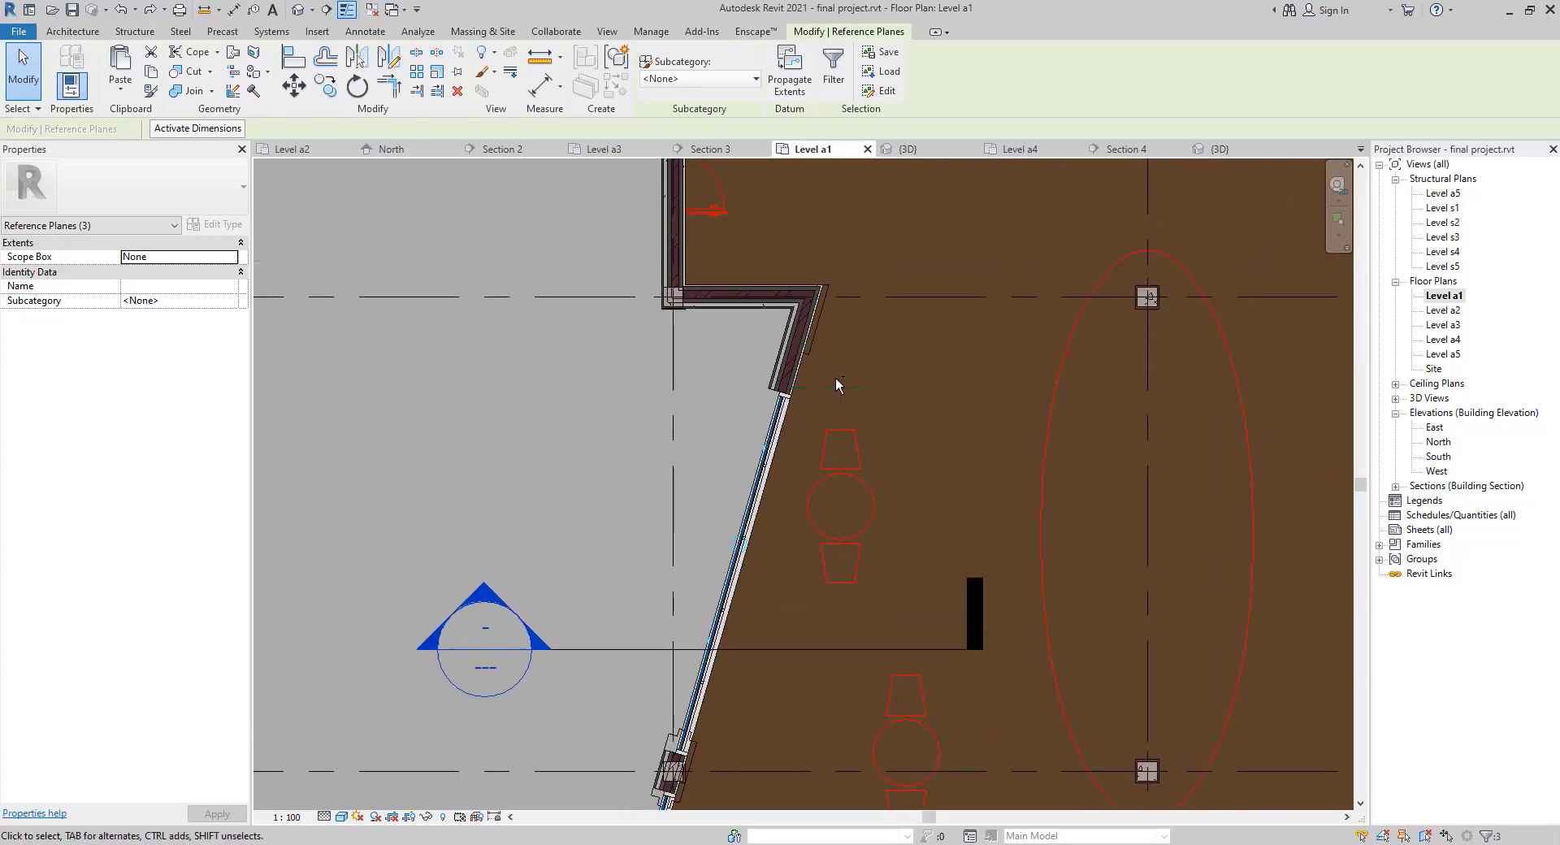
pyautogui.keyDown('ctrl'); pyautogui.click(834, 388); pyautogui.keyUp('ctrl')
pyautogui.click(1158, 461)
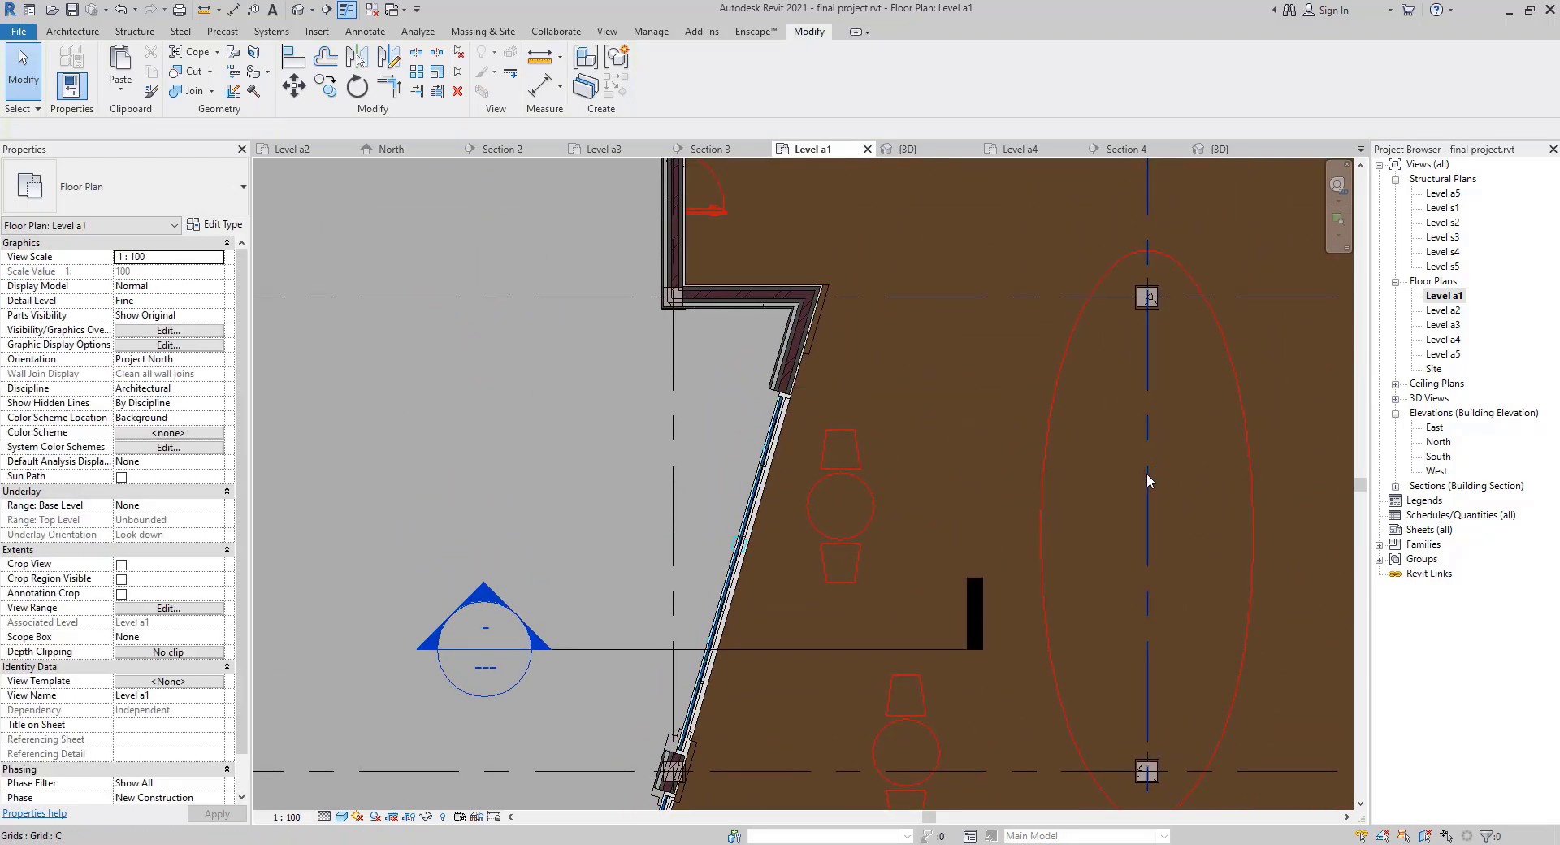
# Select the four curtain walls along the two slanted exterior walls in the Level a1 floor plan.
pyautogui.scroll(-1, 987, 624)
pyautogui.moveTo(987, 624); pyautogui.dragTo(1057, 402, button='middle')
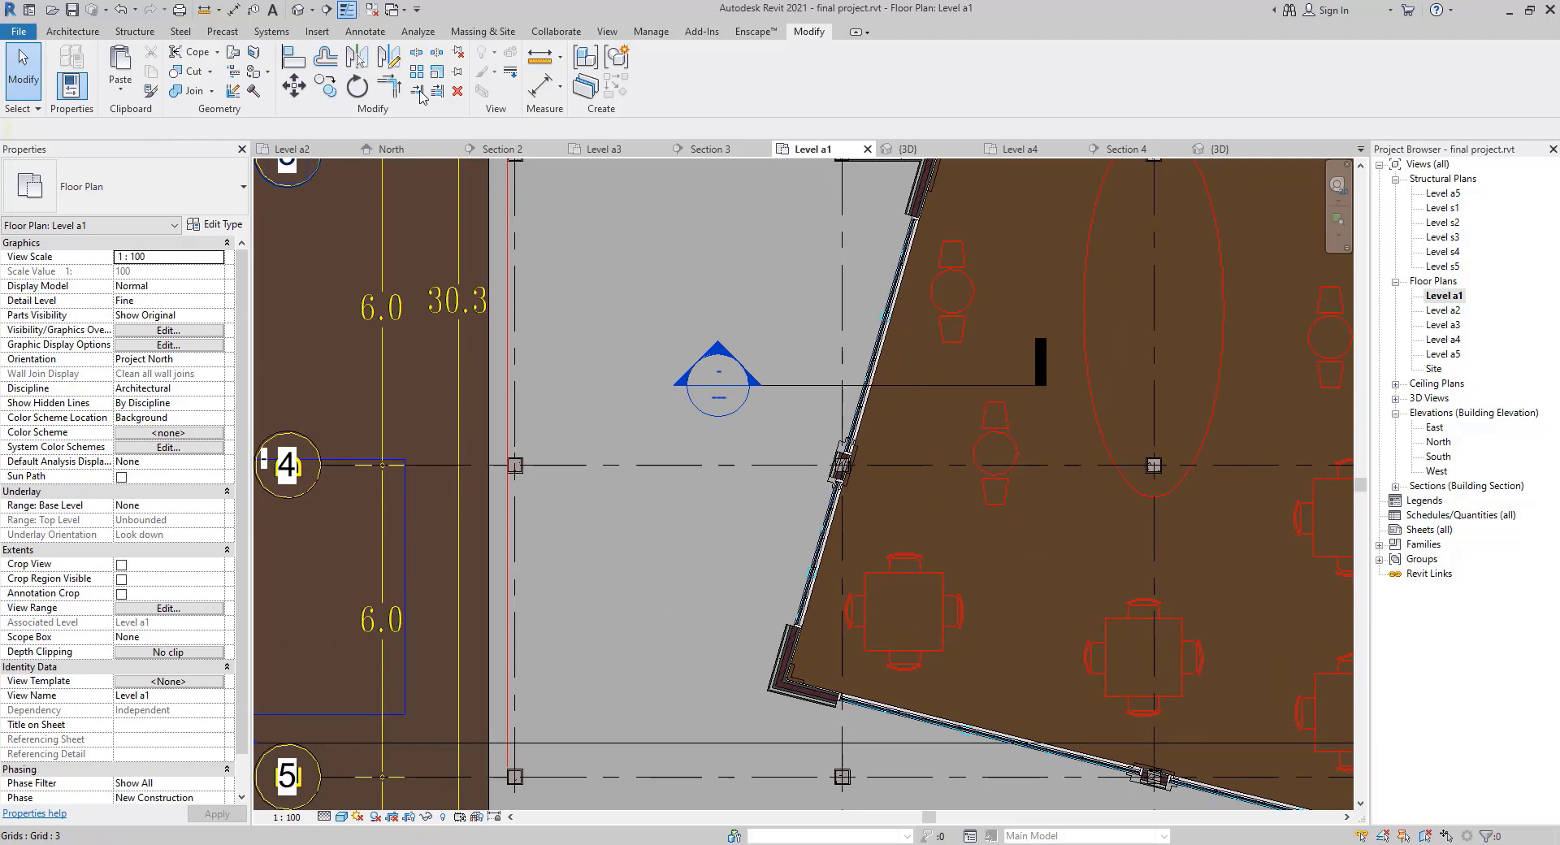
pyautogui.click(817, 583)
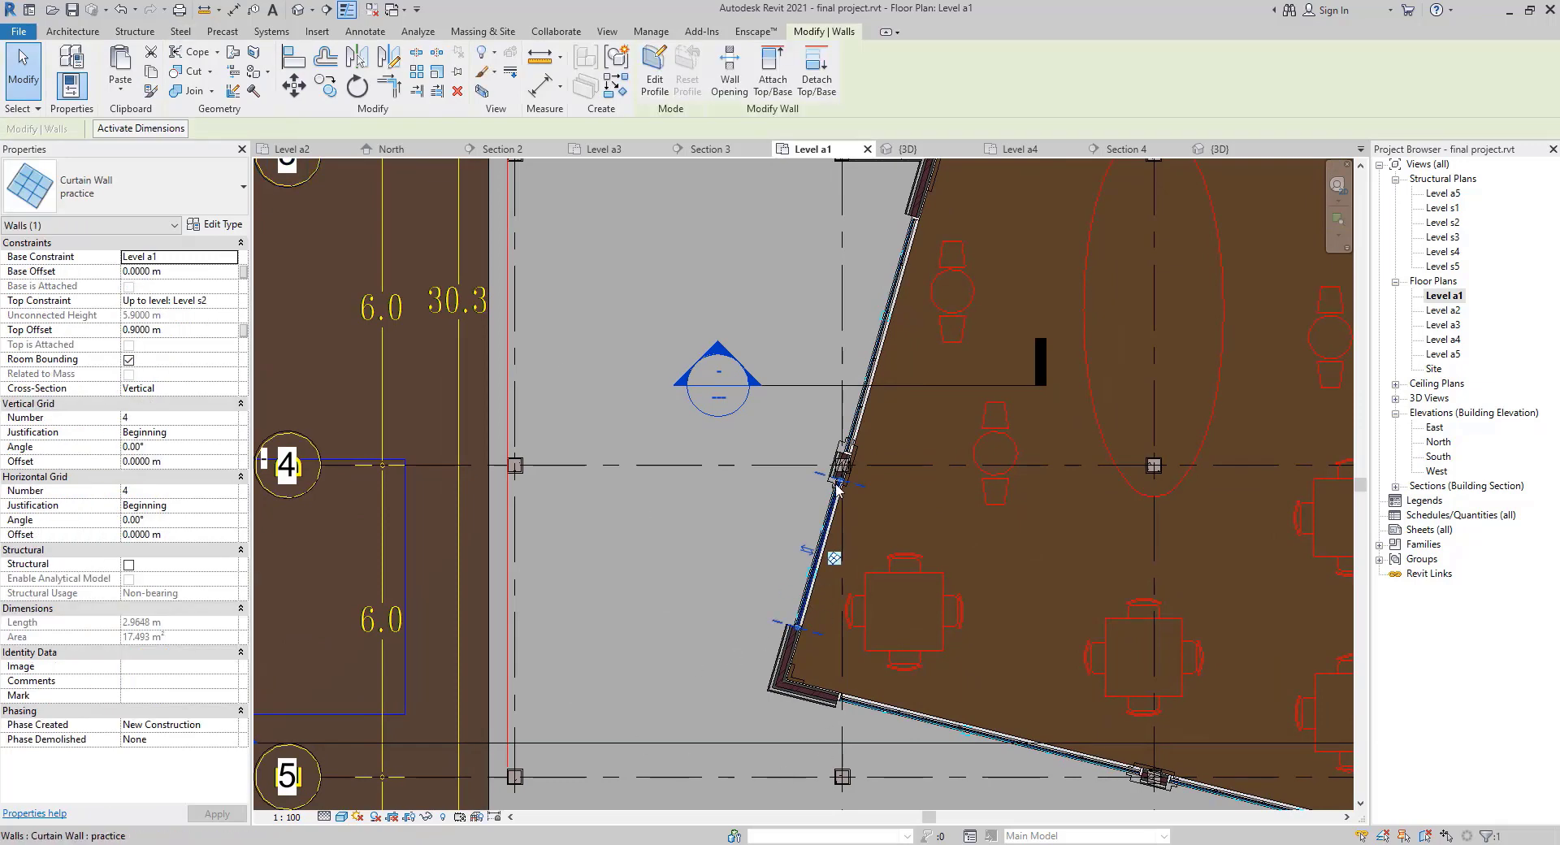
pyautogui.keyDown('ctrl'); pyautogui.click(963, 722); pyautogui.keyUp('ctrl')
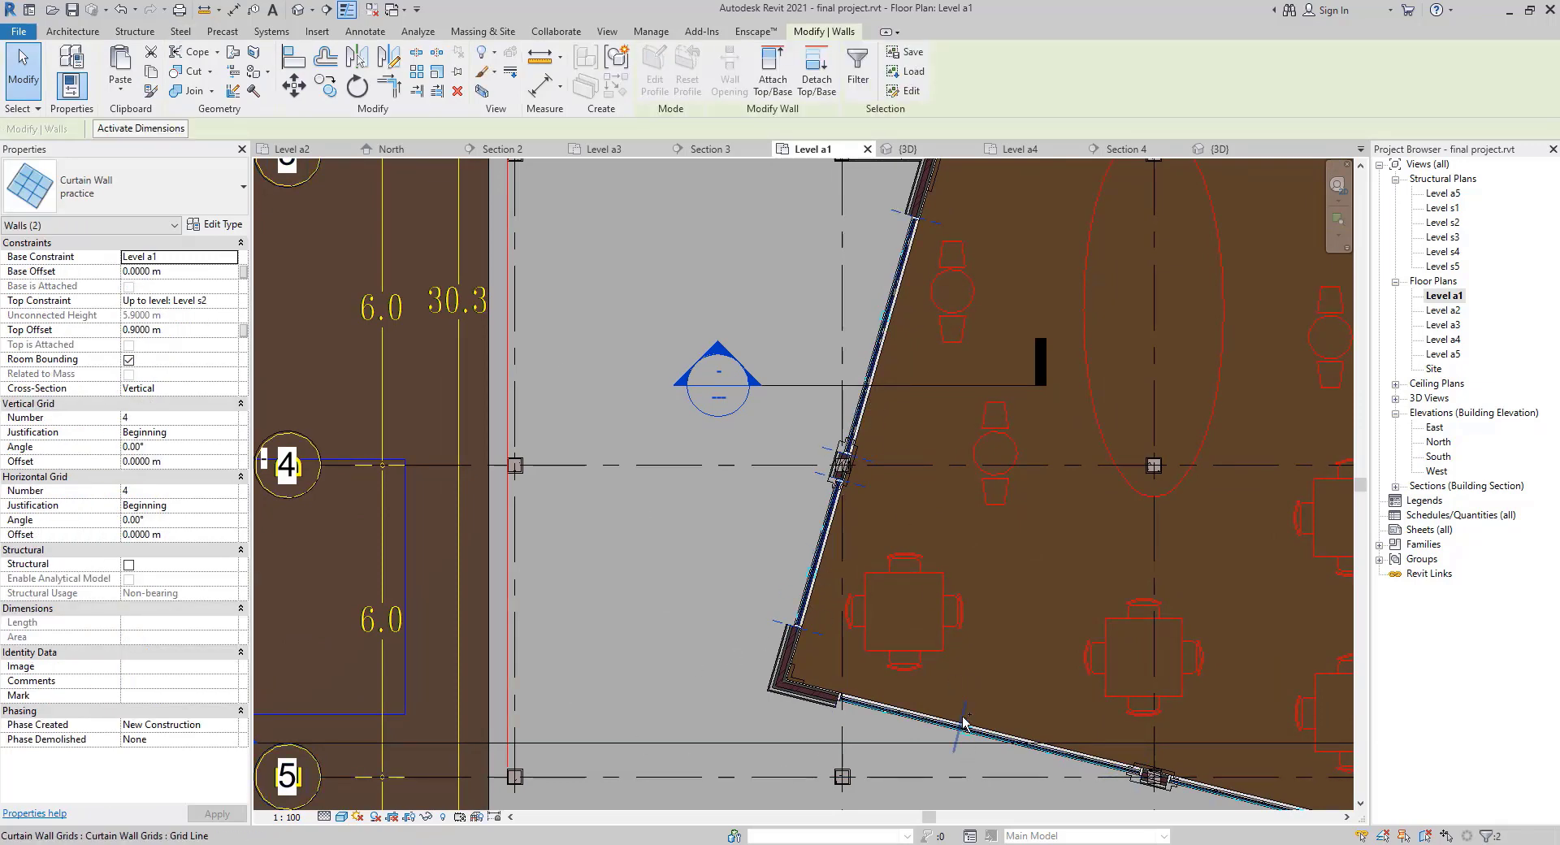
pyautogui.moveTo(1168, 755); pyautogui.dragTo(726, 510, button='middle')
pyautogui.keyDown('ctrl'); pyautogui.click(765, 548); pyautogui.keyUp('ctrl')
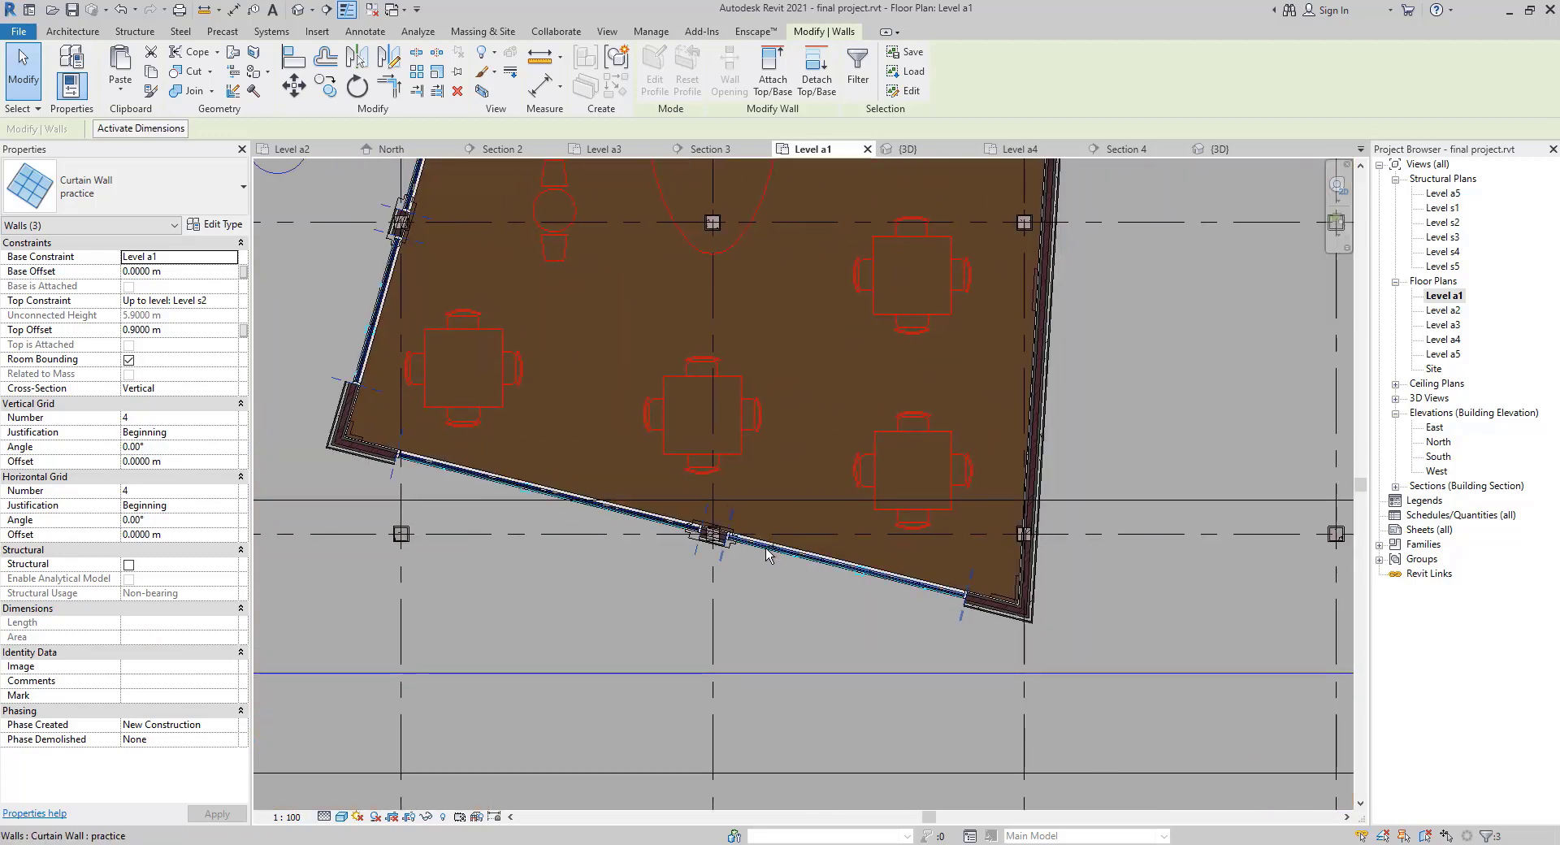
pyautogui.keyDown('ctrl'); pyautogui.click(769, 555); pyautogui.keyUp('ctrl')
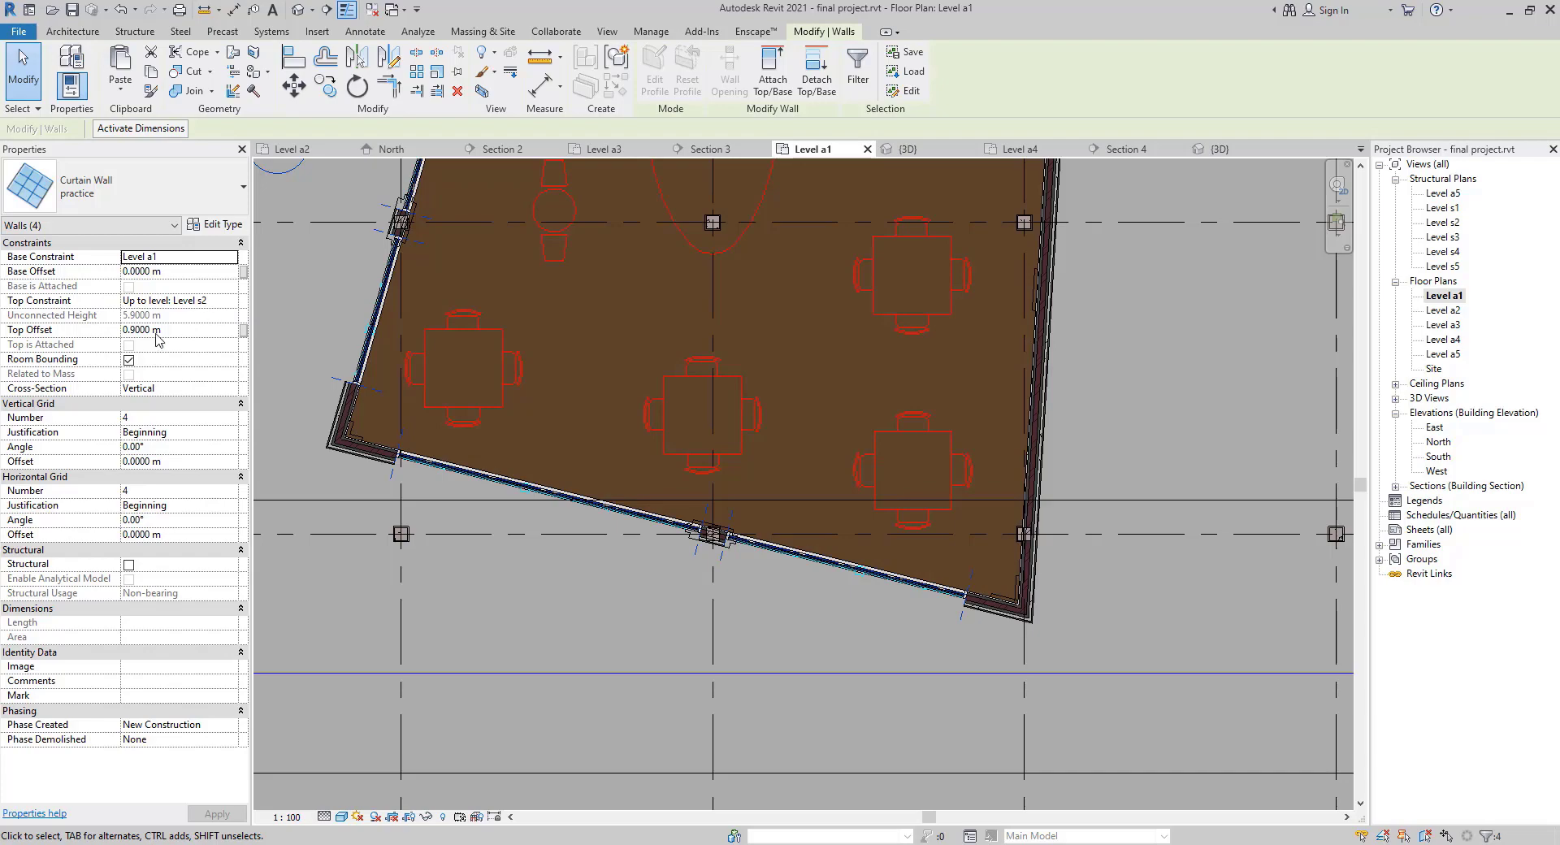
# Open the default 3D view and bring the curtain walls in the slanted exterior walls into close view.
pyautogui.click(299, 10)
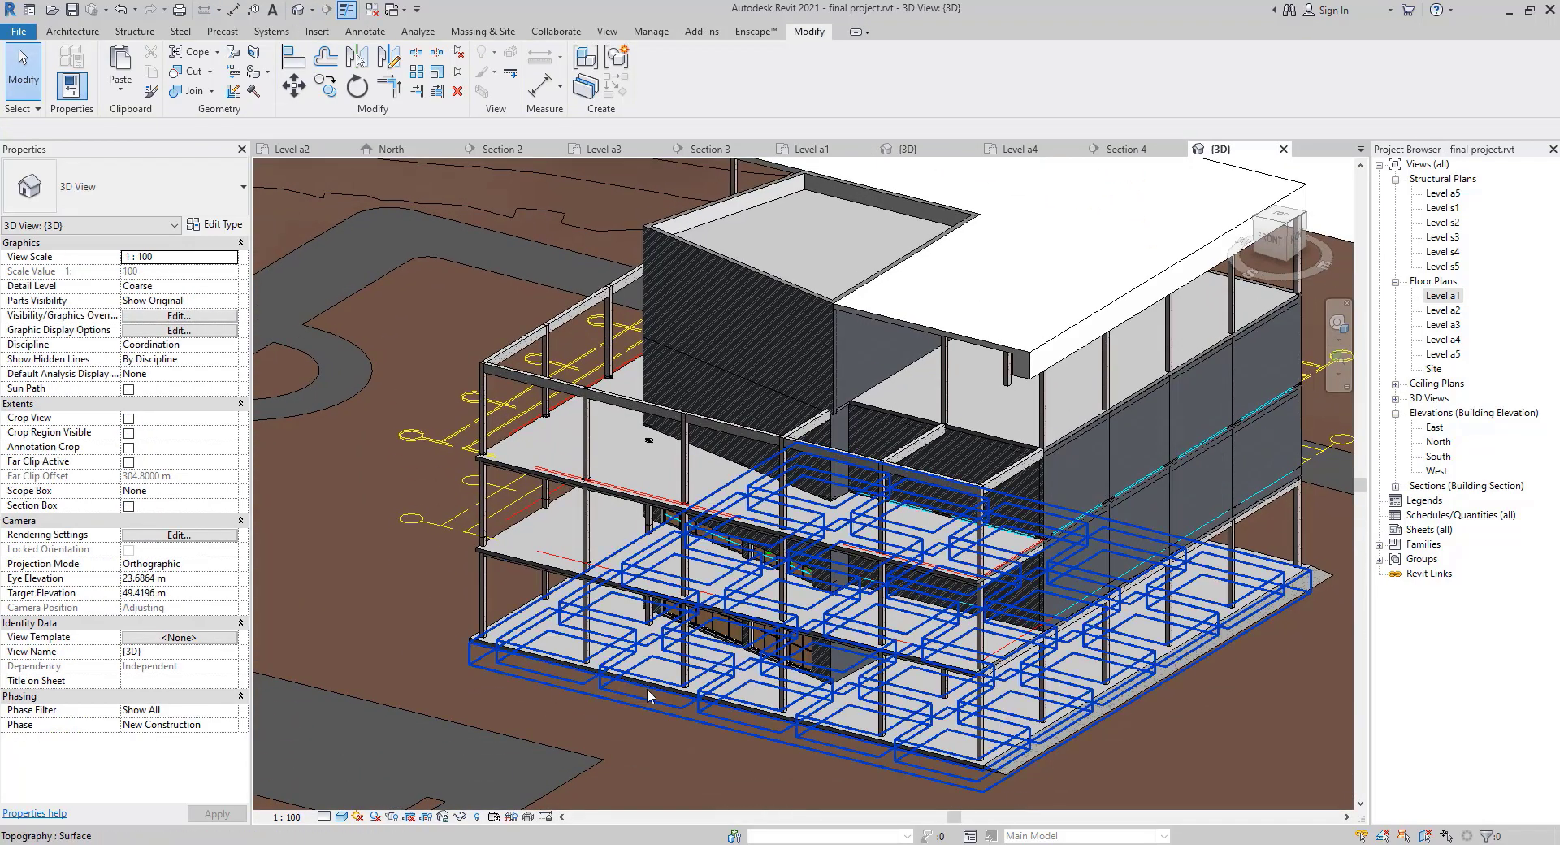
pyautogui.keyDown('shift'); pyautogui.moveTo(649, 697); pyautogui.dragTo(1066, 650, button='middle'); pyautogui.keyUp('shift')
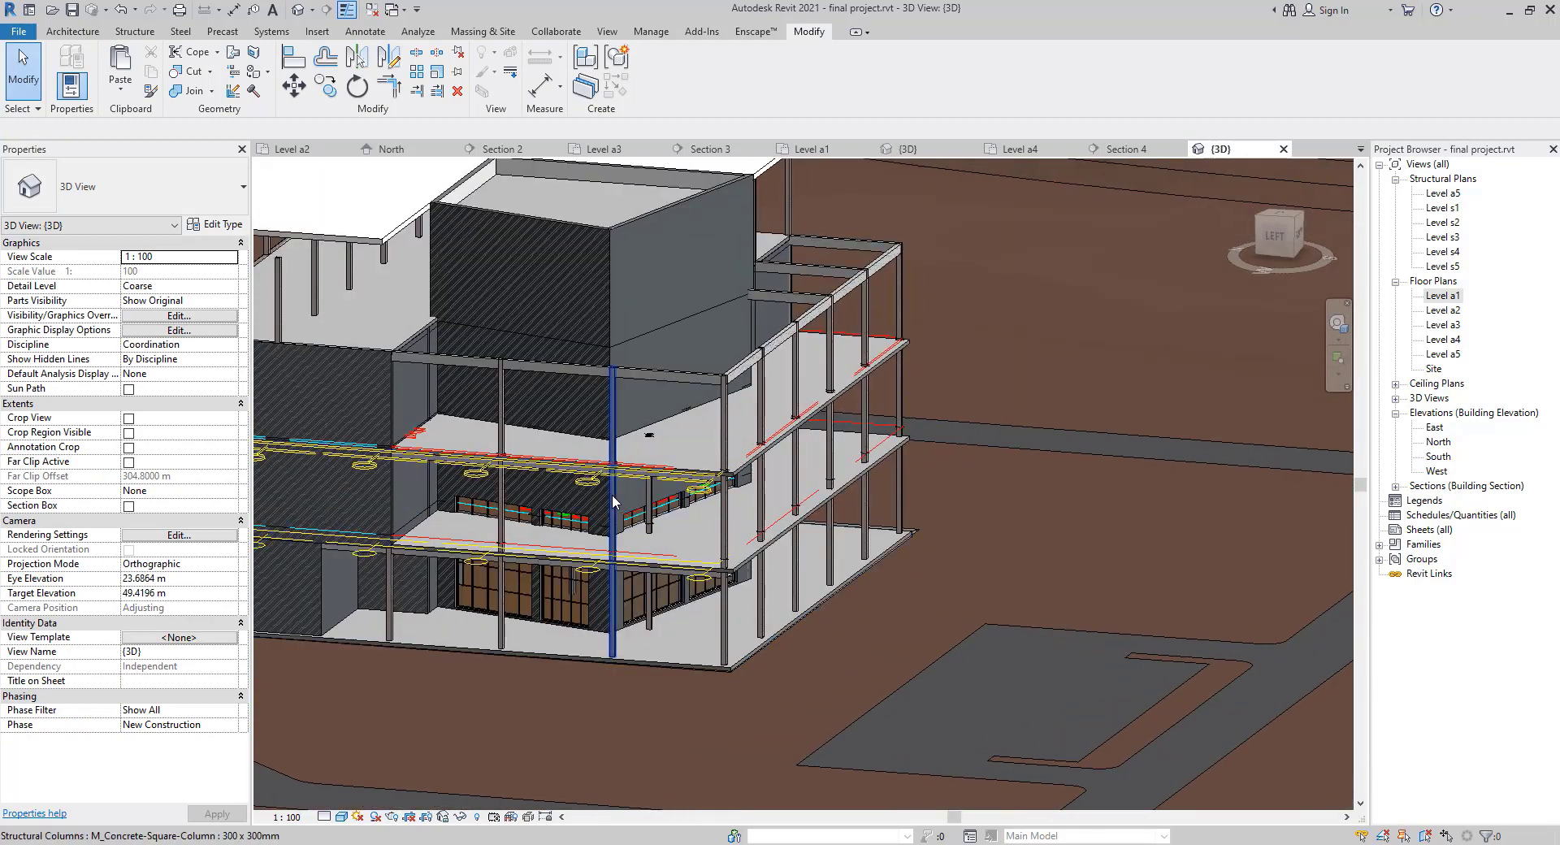
pyautogui.scroll(5, 613, 502)
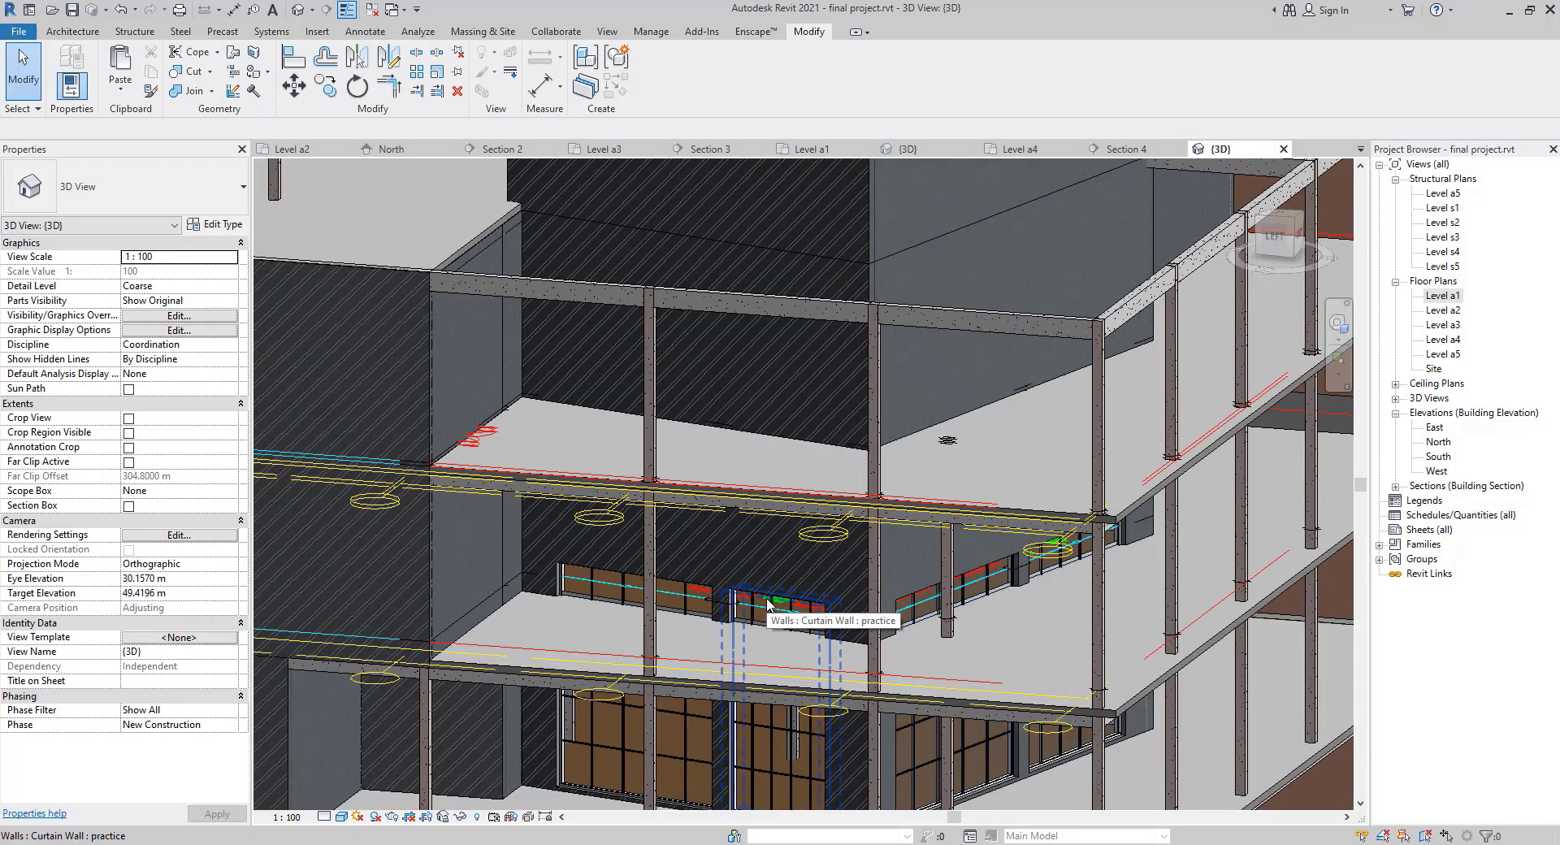
# Select the four curtain walls and set their top offset to 0 m and then to -0.25 m.
pyautogui.click(767, 602)
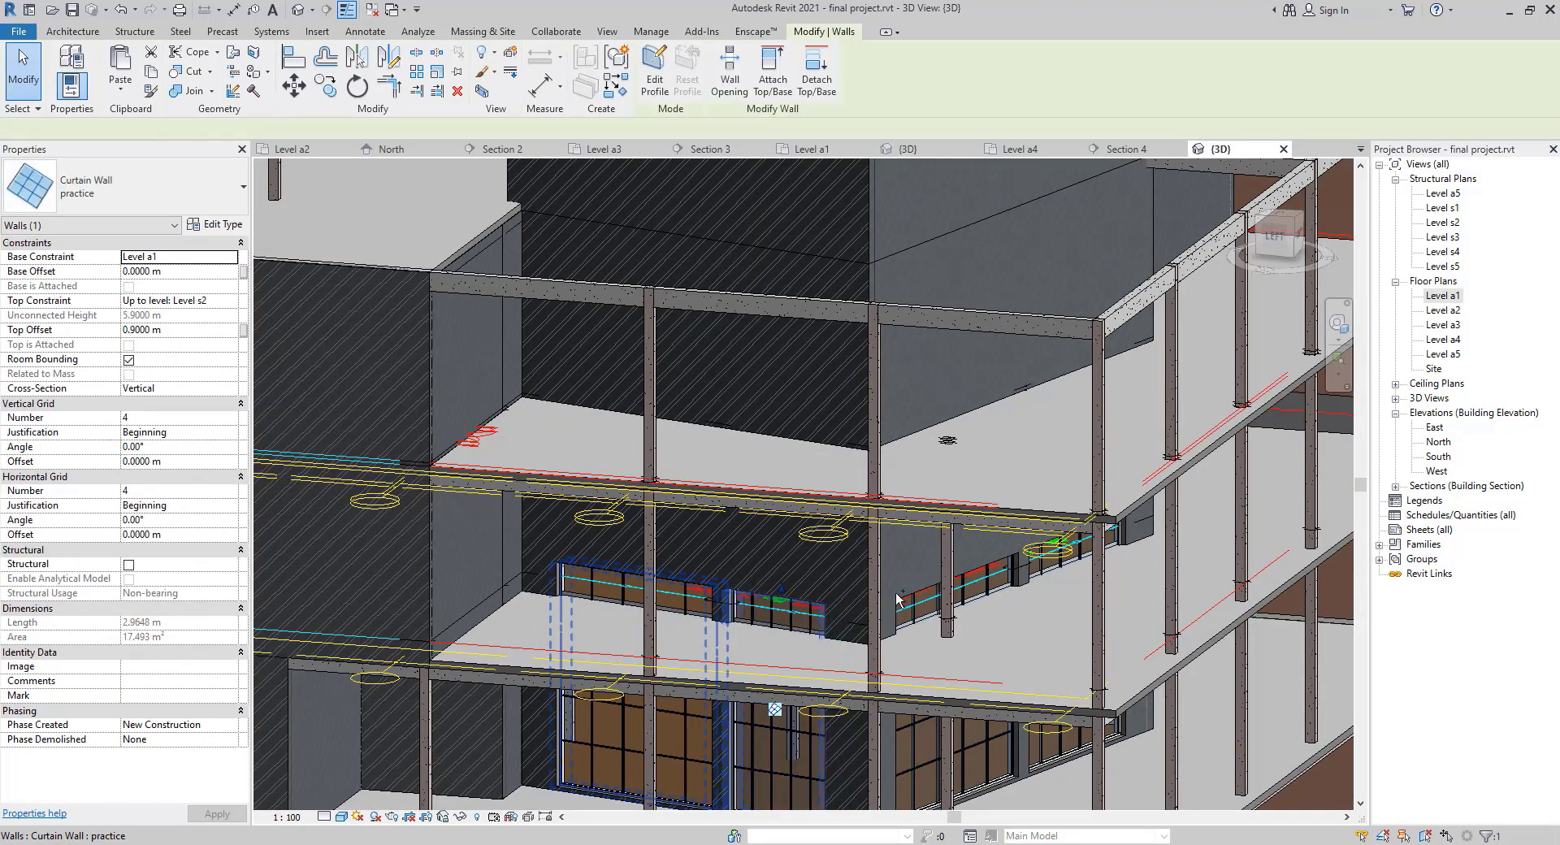
pyautogui.keyDown('ctrl'); pyautogui.click(972, 571); pyautogui.keyUp('ctrl')
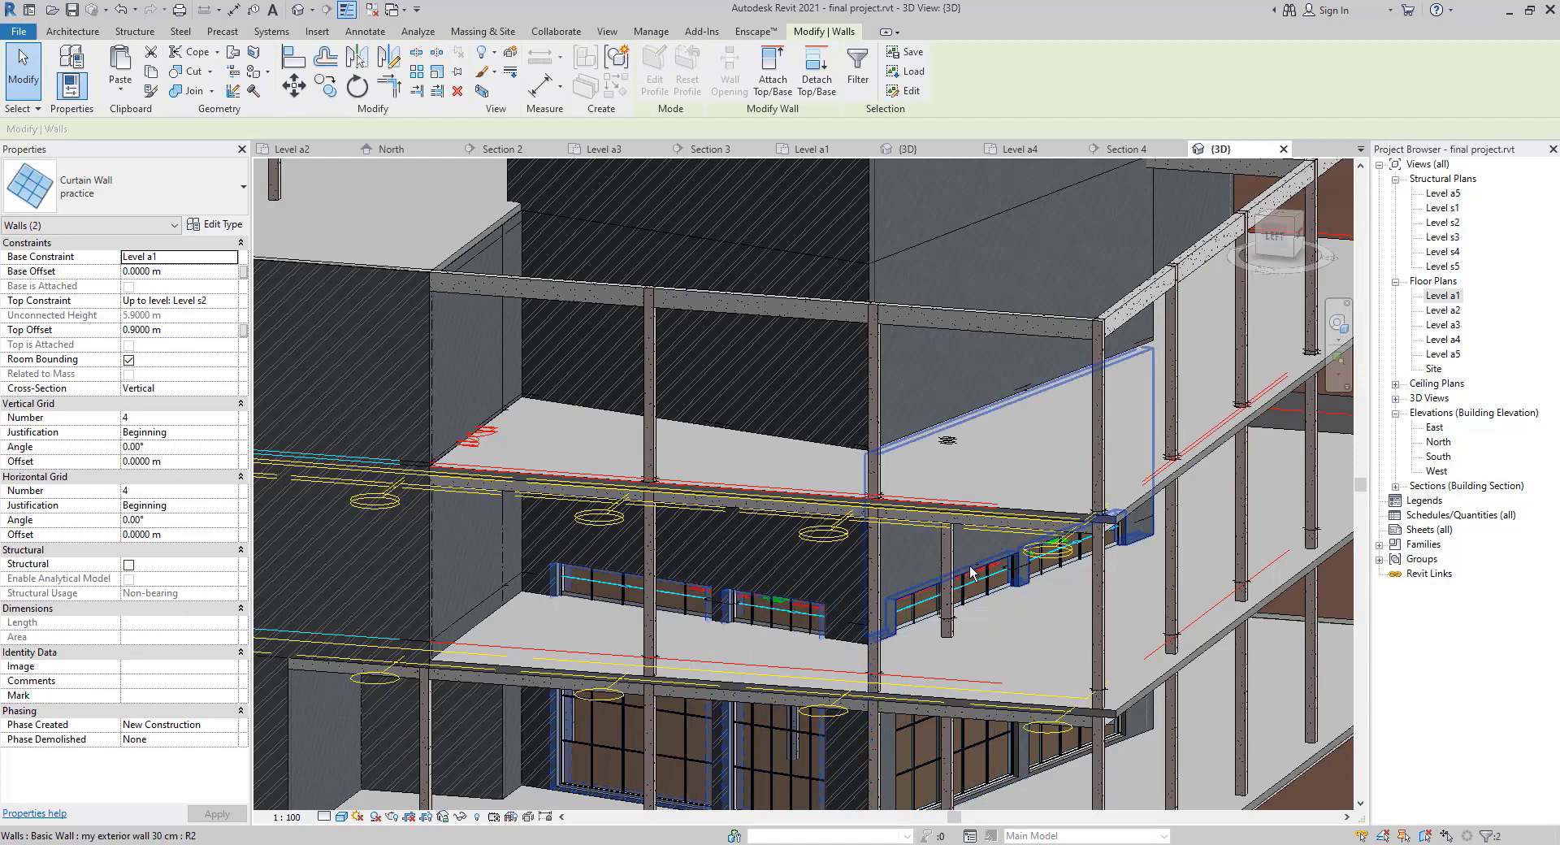
pyautogui.keyDown('ctrl'); pyautogui.click(1092, 550); pyautogui.keyUp('ctrl')
pyautogui.keyDown('ctrl'); pyautogui.click(1092, 553); pyautogui.keyUp('ctrl')
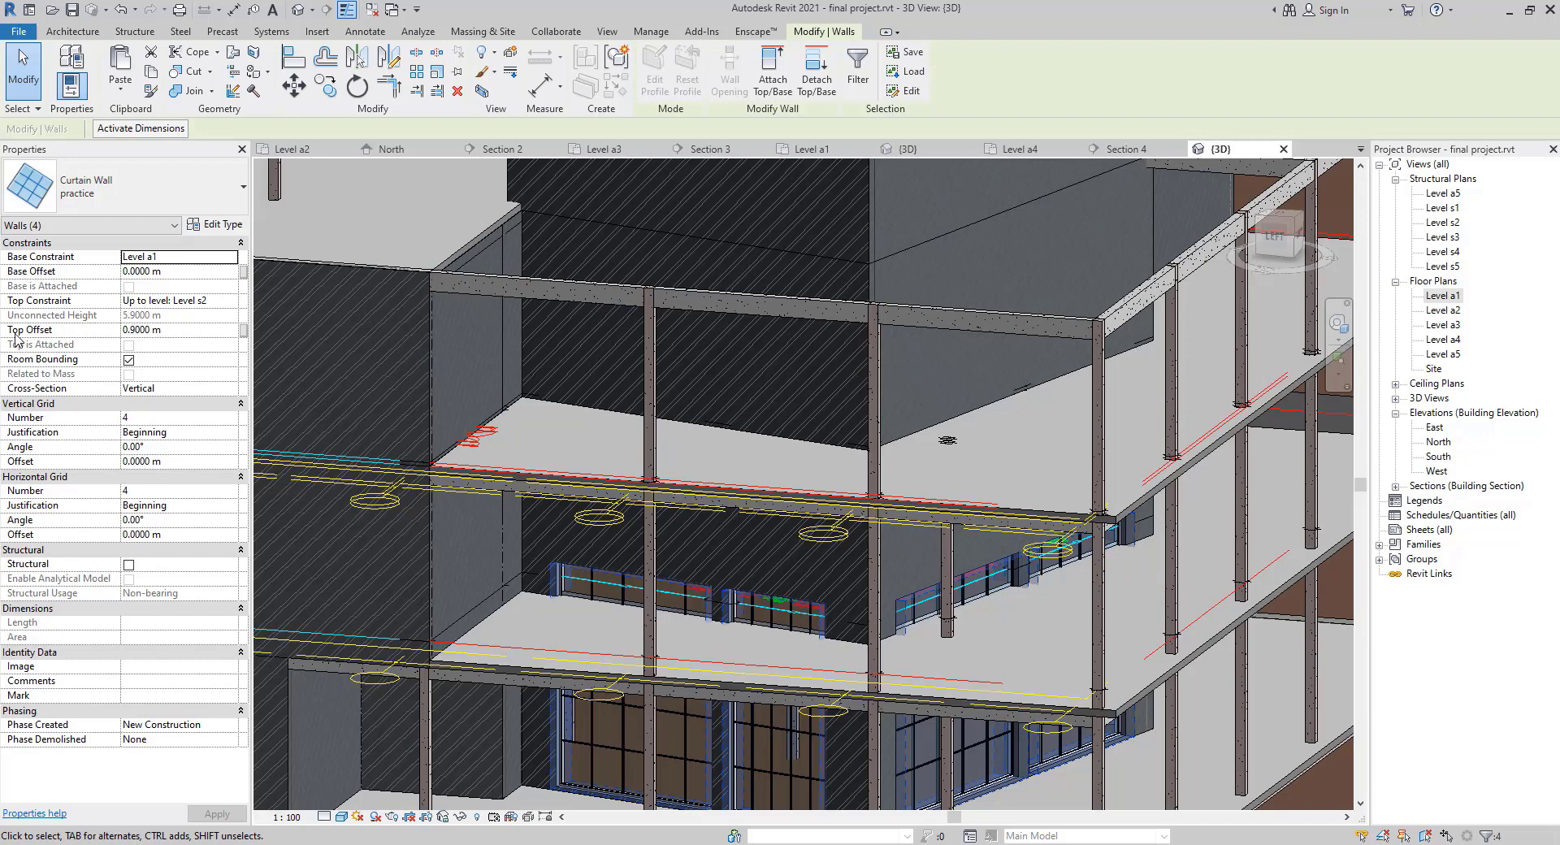
pyautogui.click(181, 331)
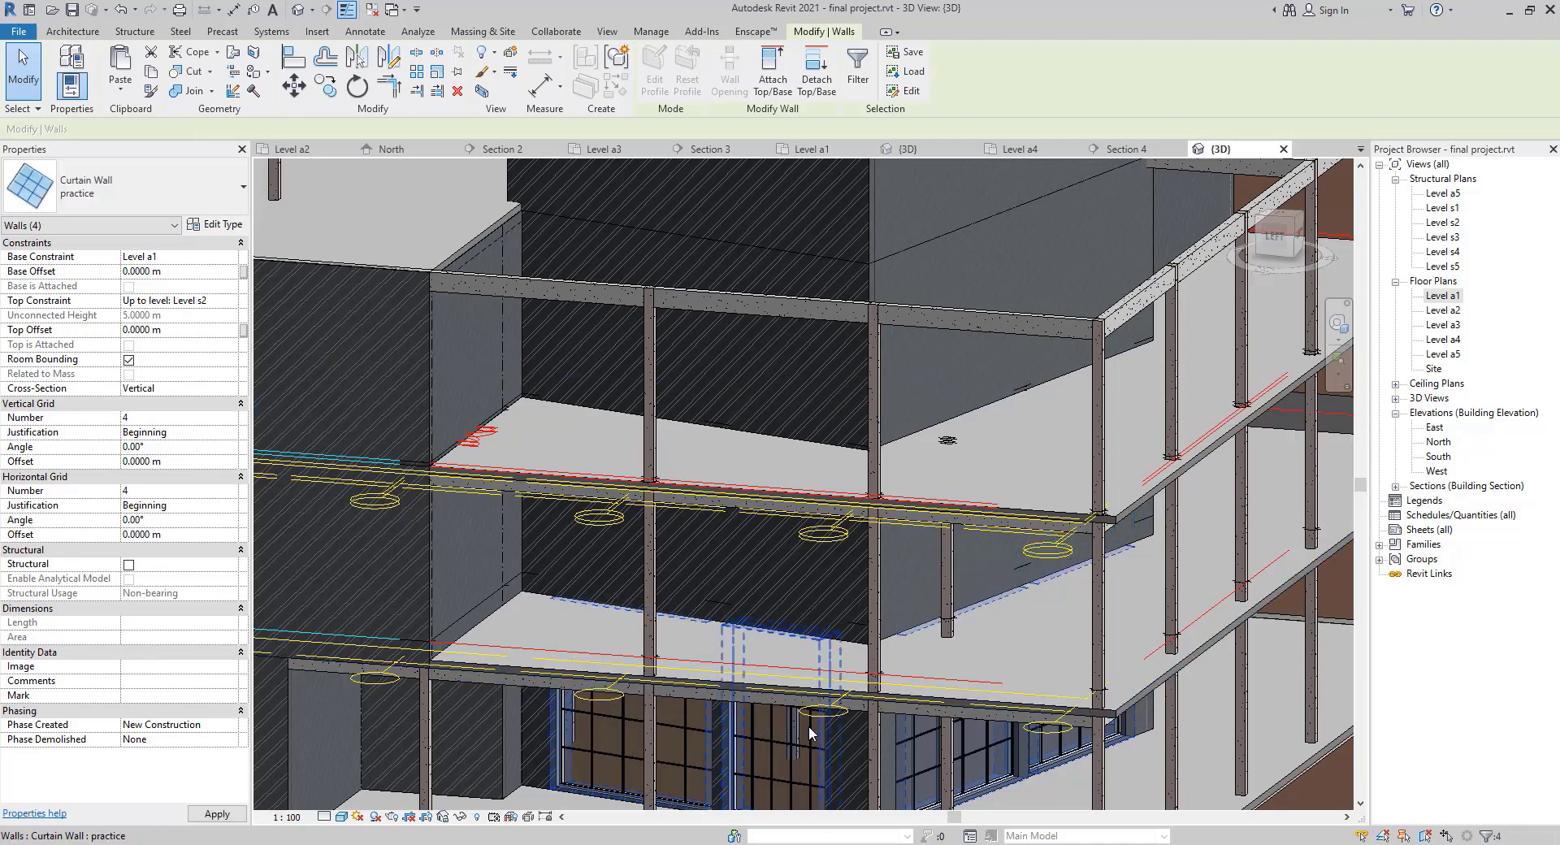
pyautogui.keyDown('shift'); pyautogui.moveTo(872, 693); pyautogui.dragTo(839, 621, button='middle'); pyautogui.keyUp('shift')
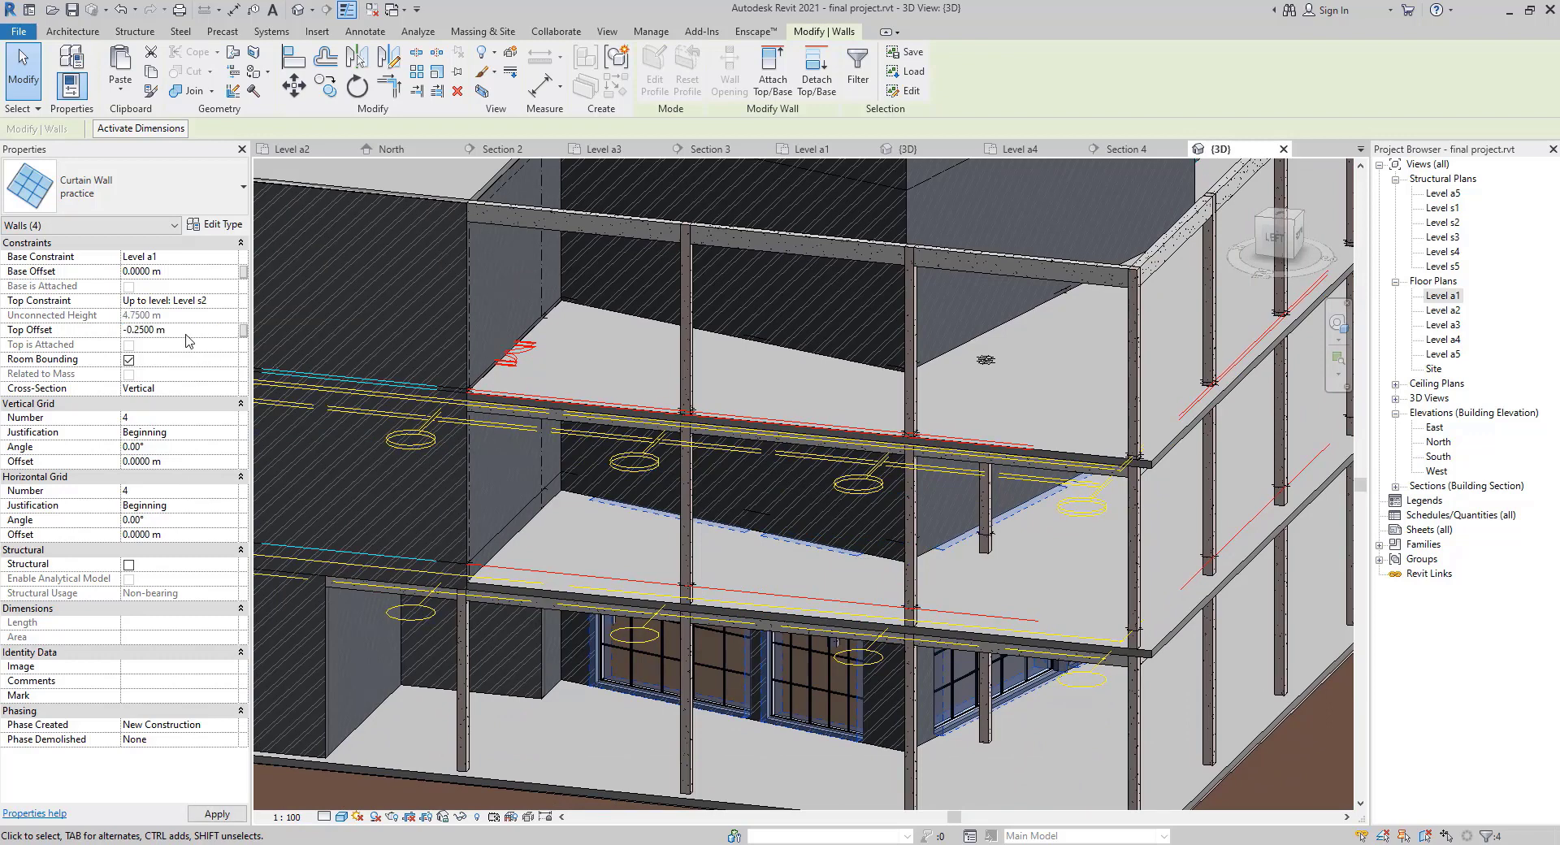
pyautogui.click(188, 334)
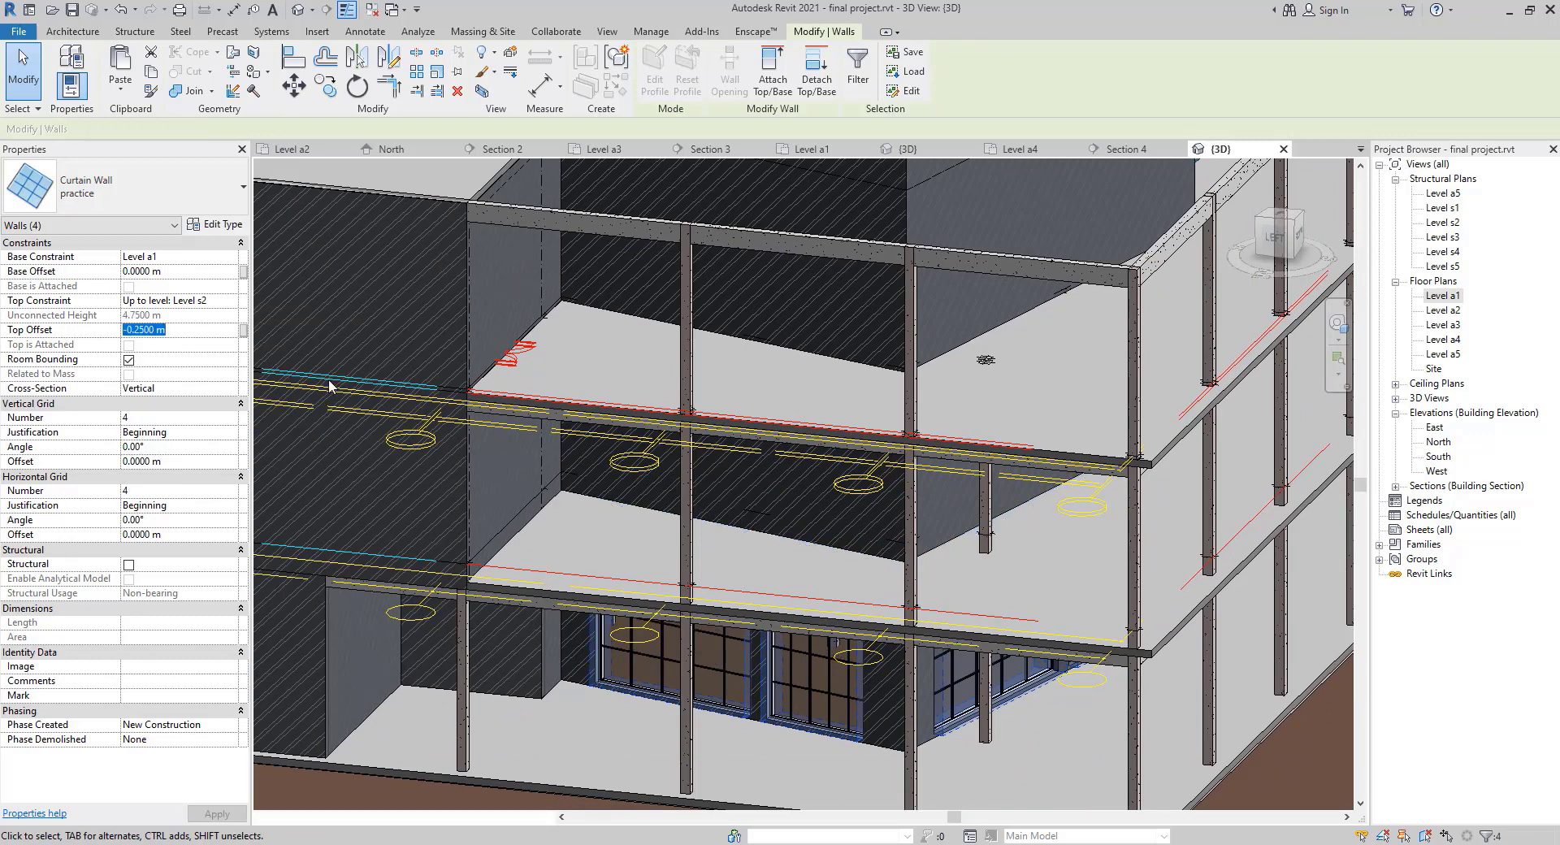
pyautogui.press('Escape')
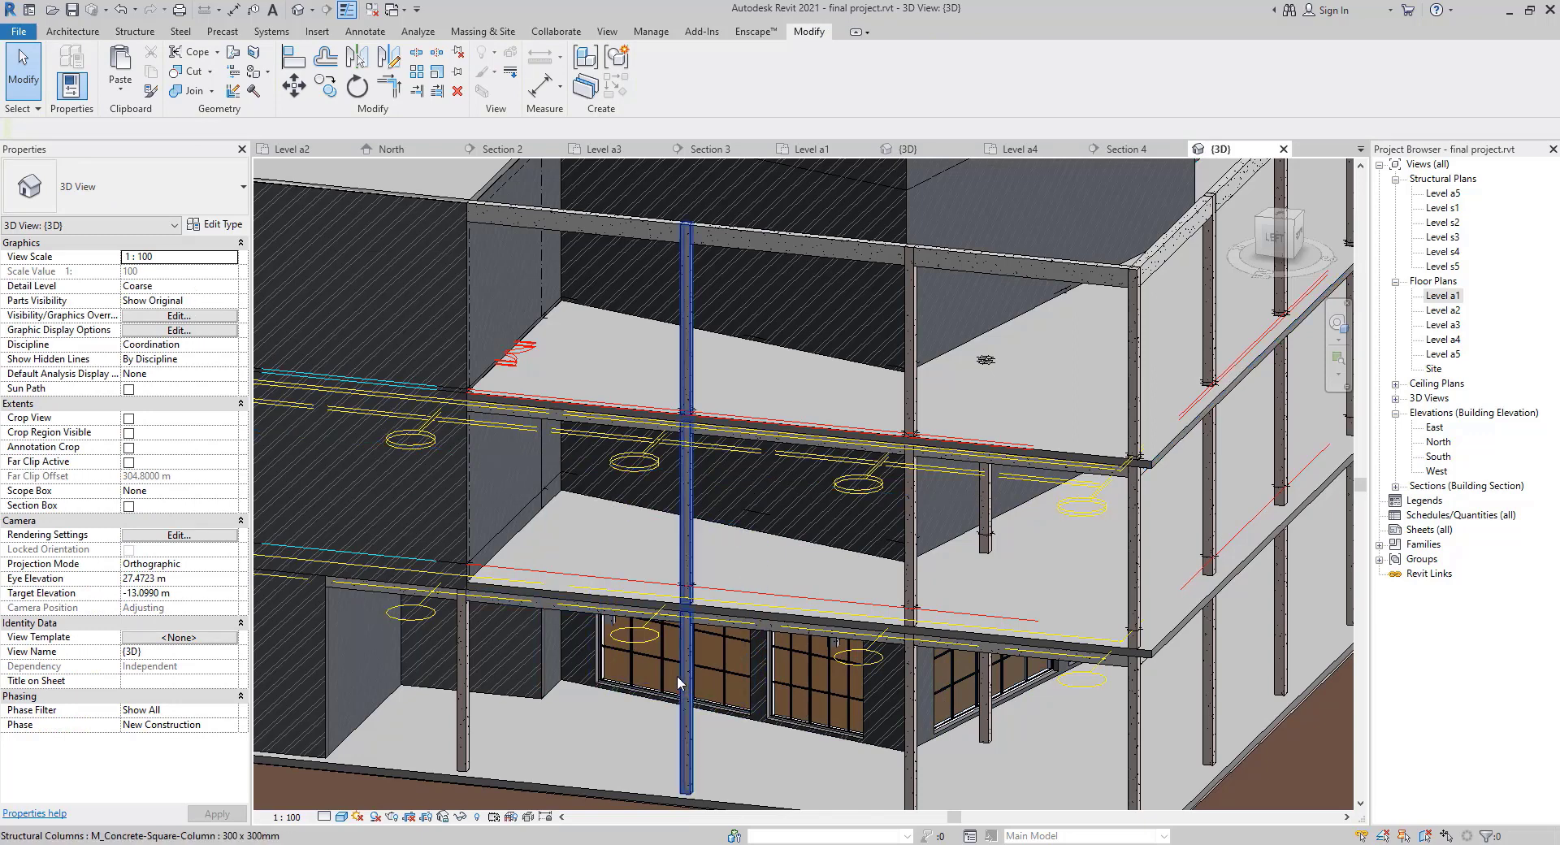
# Reselect the four curtain walls on both slanted sides and set their top offset to -0.5 m.
pyautogui.click(800, 708)
pyautogui.click(930, 715)
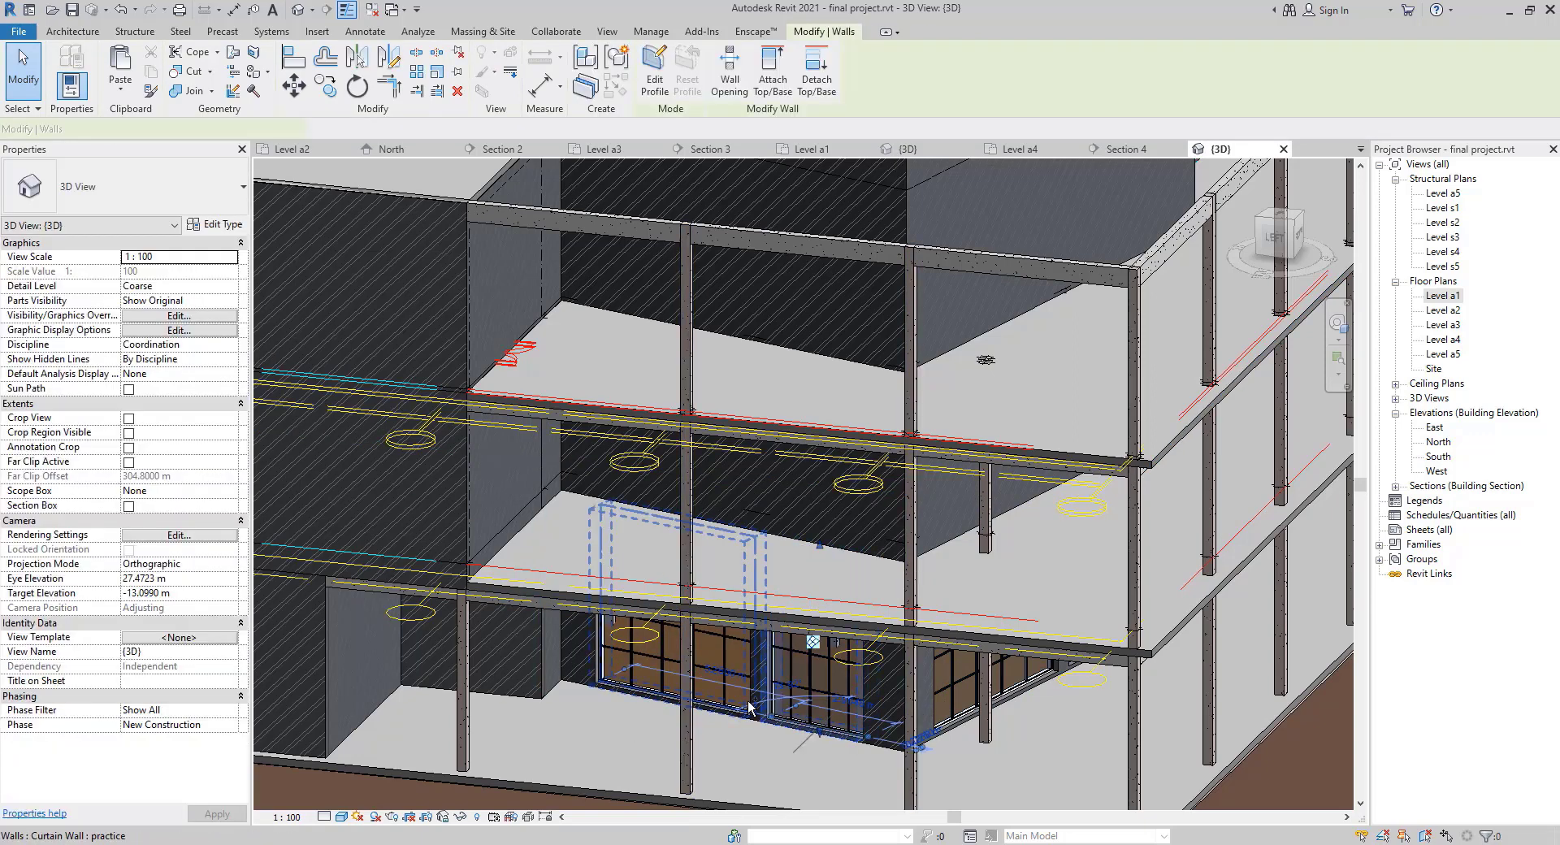
pyautogui.click(816, 726)
pyautogui.keyDown('ctrl'); pyautogui.click(951, 723); pyautogui.keyUp('ctrl')
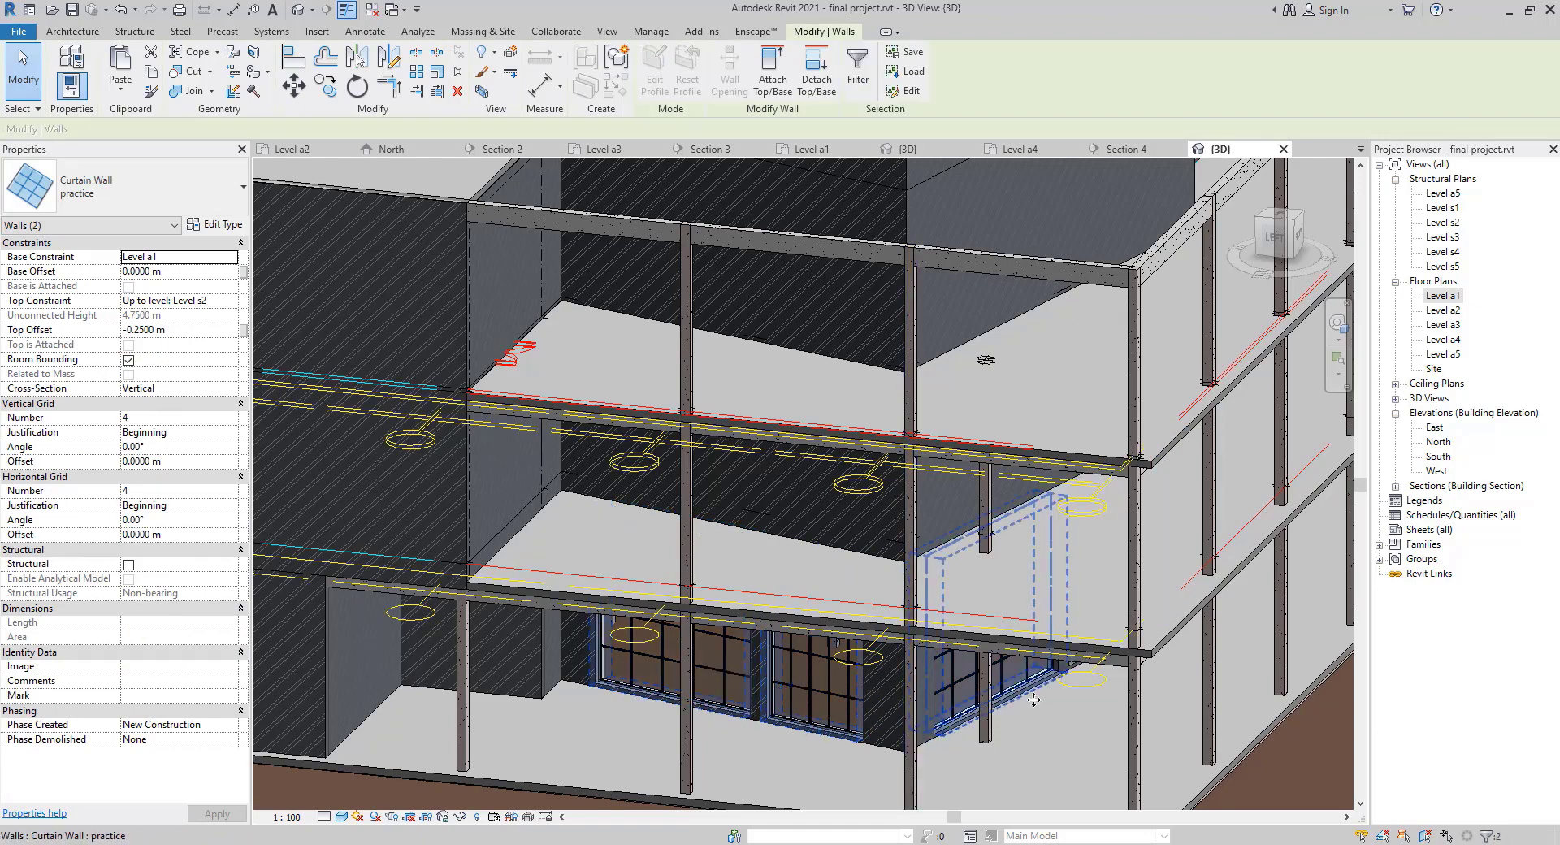
pyautogui.keyDown('shift'); pyautogui.moveTo(1032, 683); pyautogui.dragTo(864, 641, button='middle'); pyautogui.keyUp('shift')
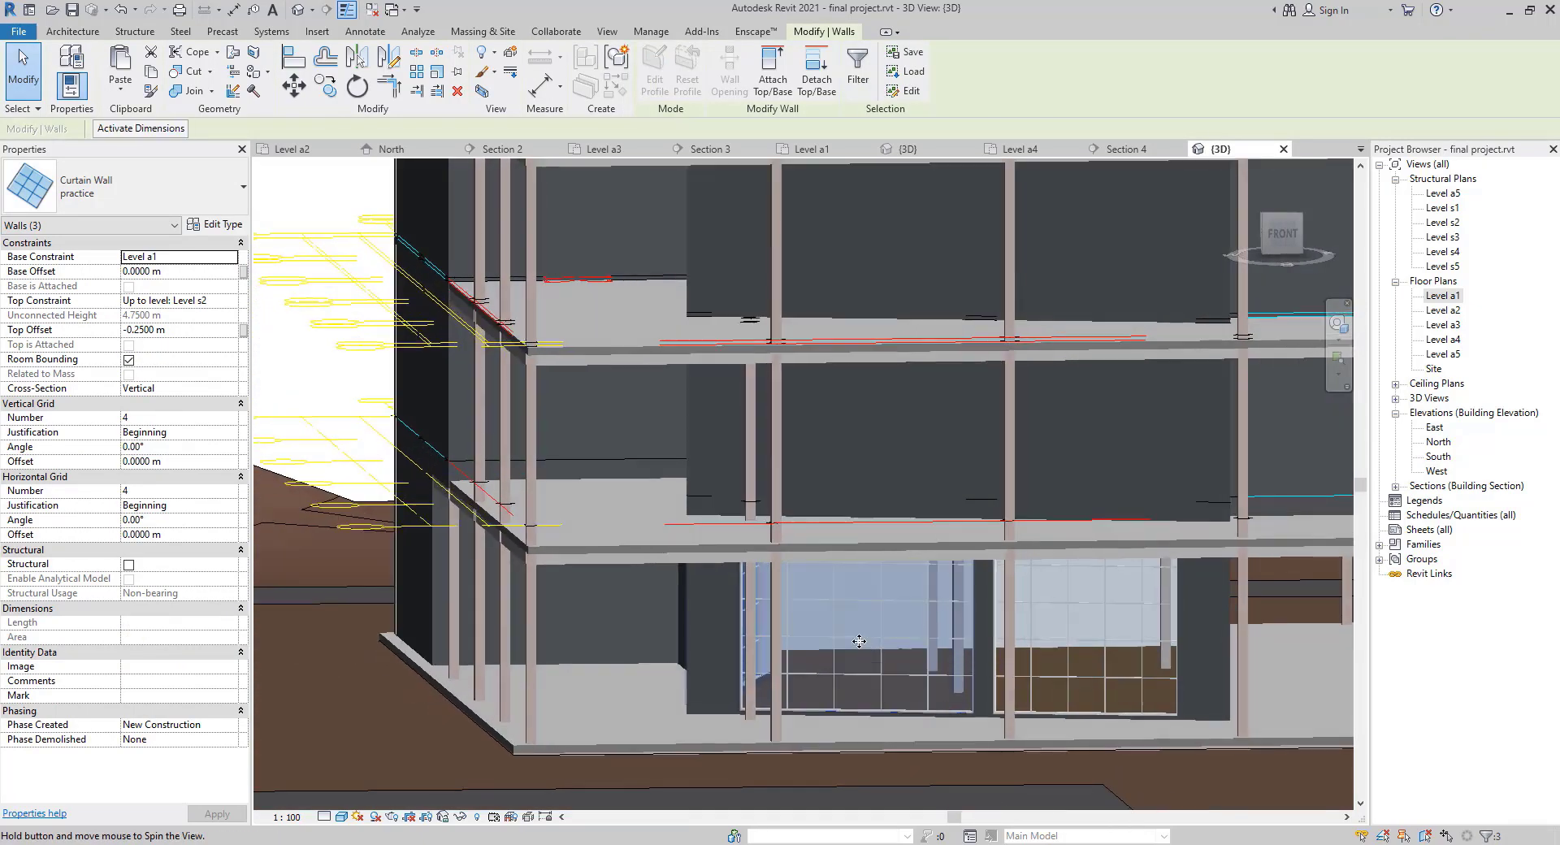
pyautogui.keyDown('ctrl'); pyautogui.click(1064, 719); pyautogui.keyUp('ctrl')
pyautogui.keyDown('shift'); pyautogui.moveTo(1065, 719); pyautogui.dragTo(1028, 754, button='middle'); pyautogui.keyUp('shift')
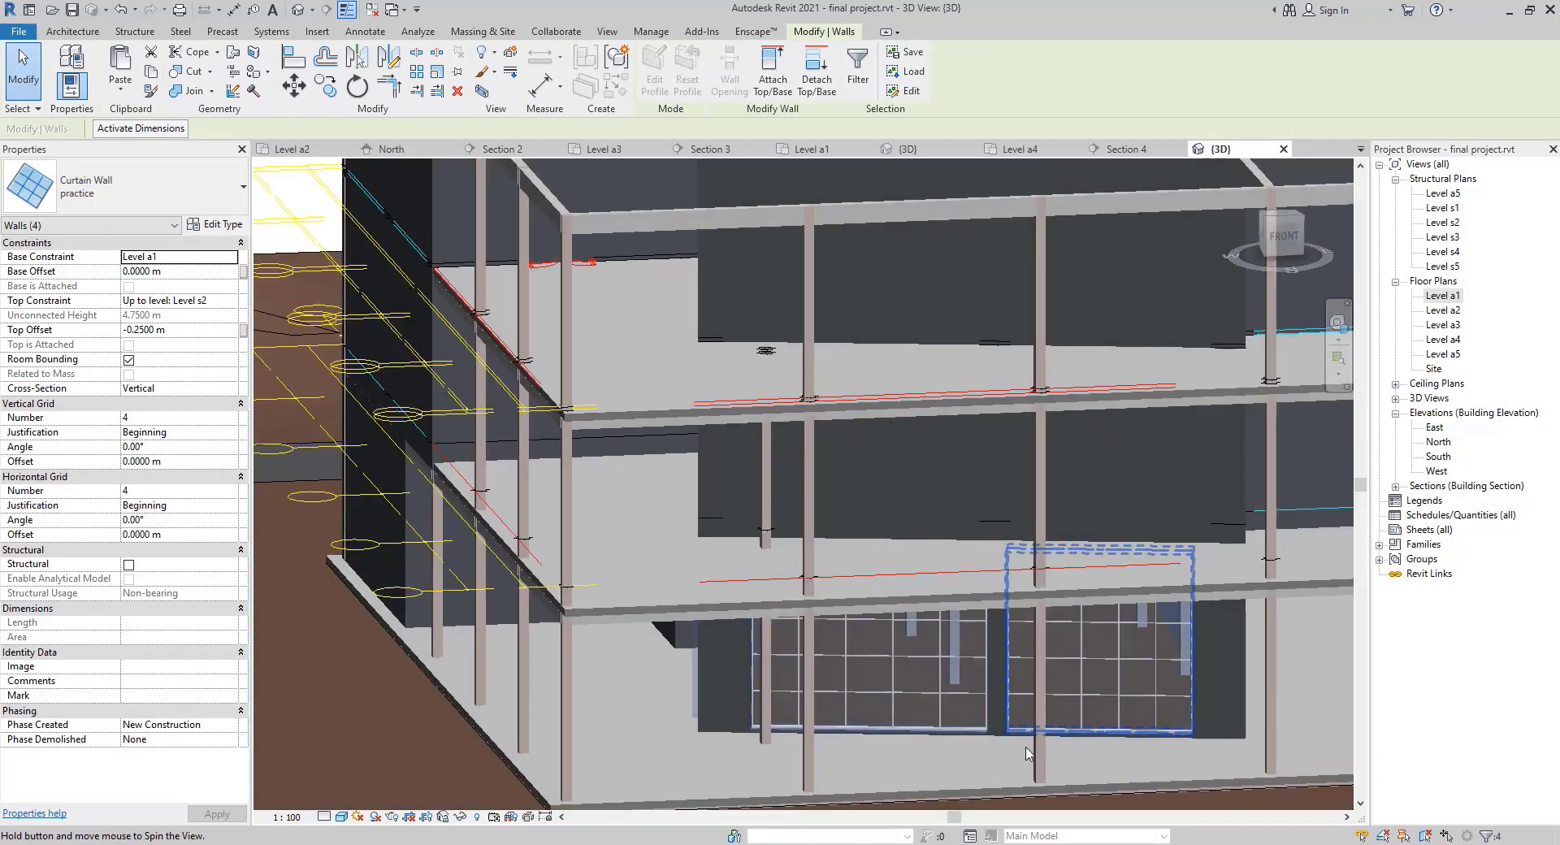
pyautogui.click(192, 330)
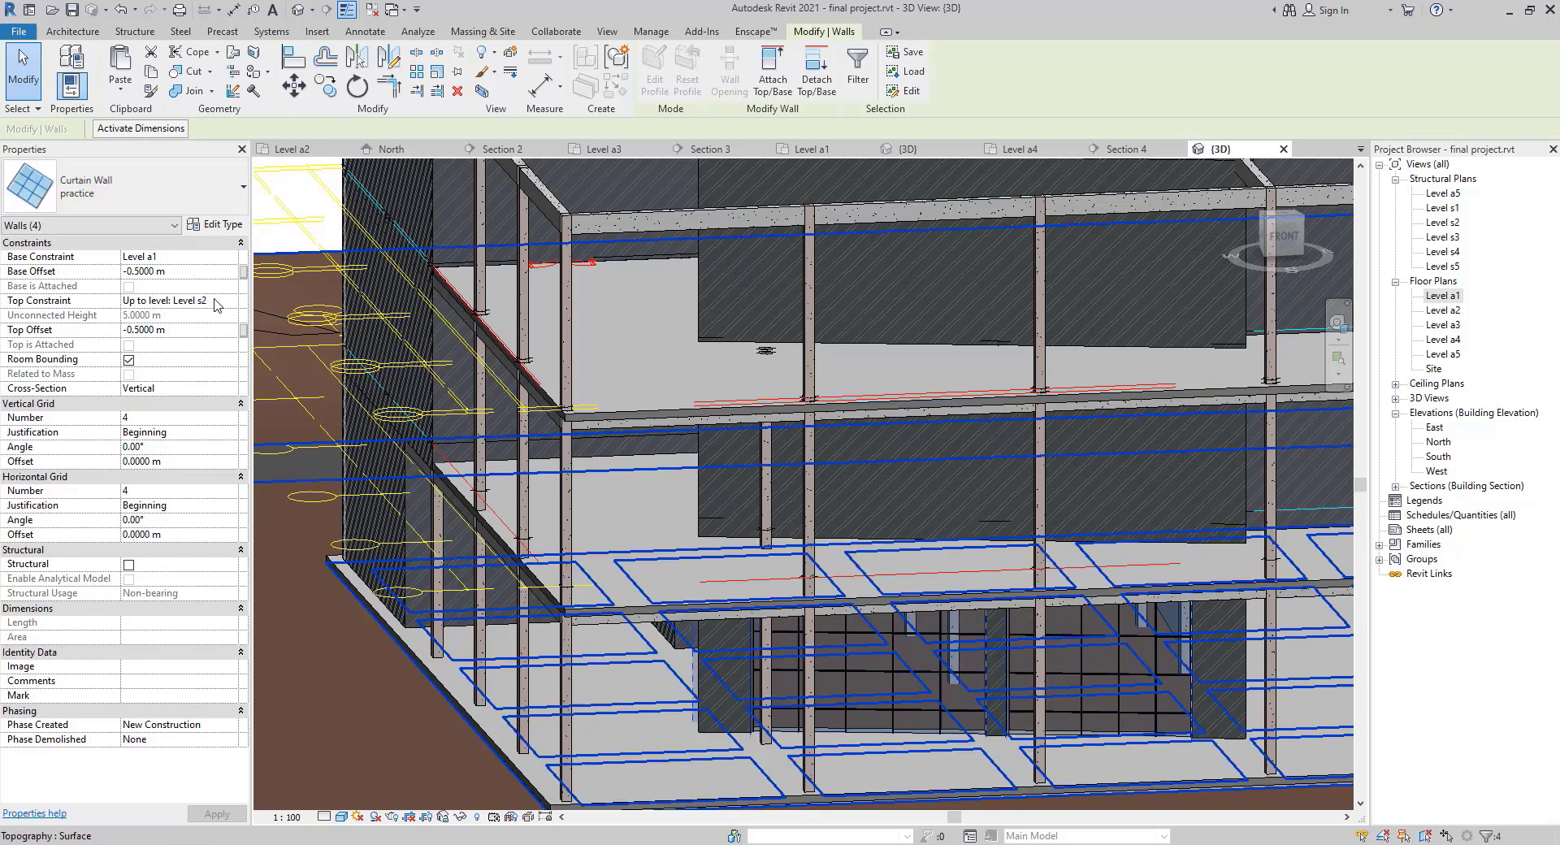
# Try base offsets of -0.5 m and 0.5 m on the four curtain walls, and return the base offset to 0 m.
pyautogui.click(179, 272)
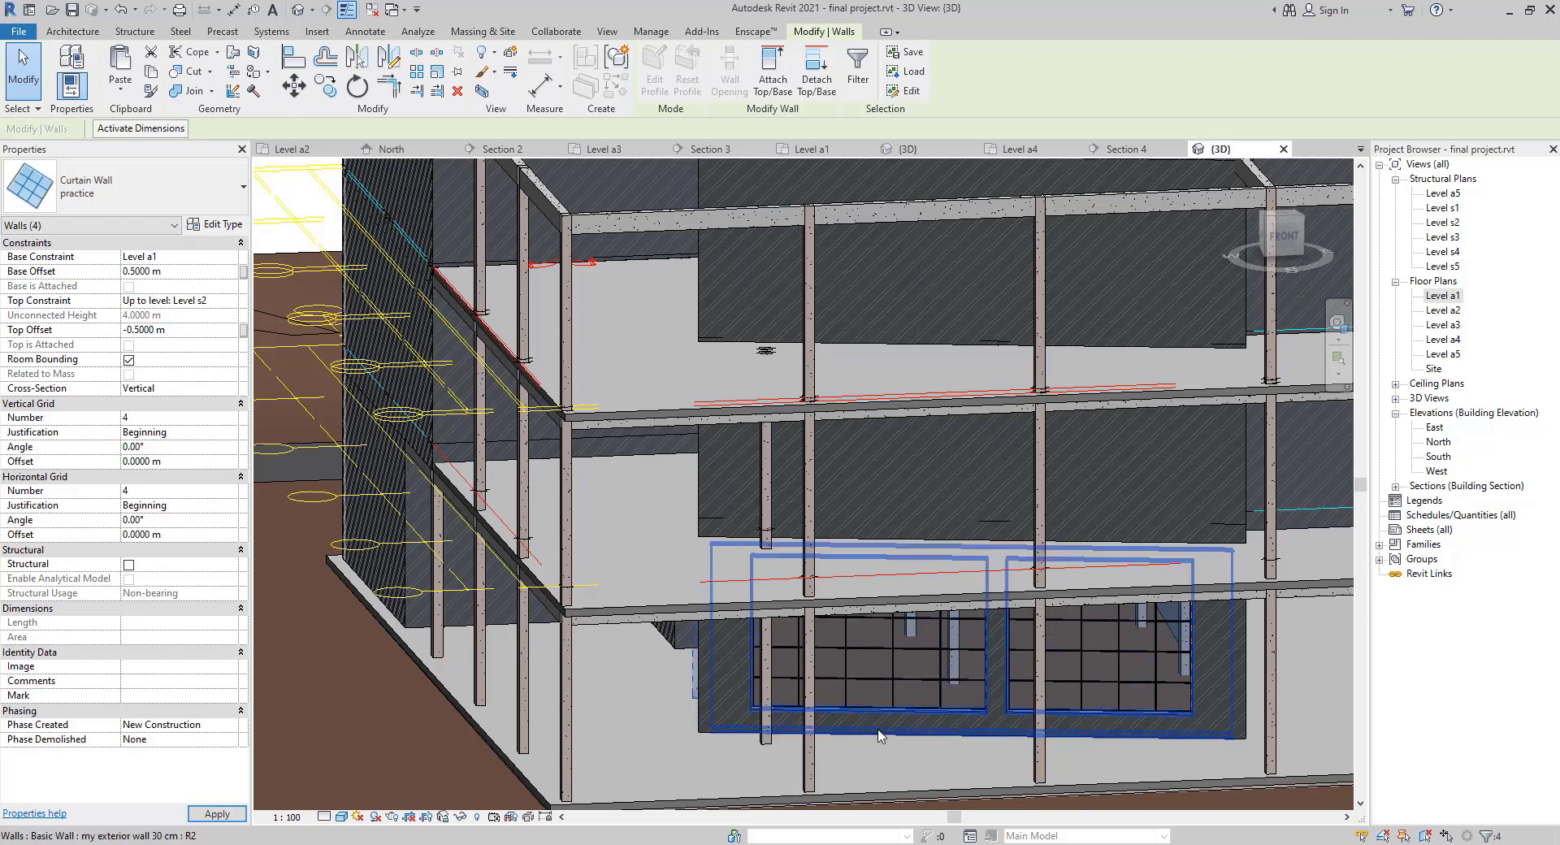
pyautogui.click(182, 273)
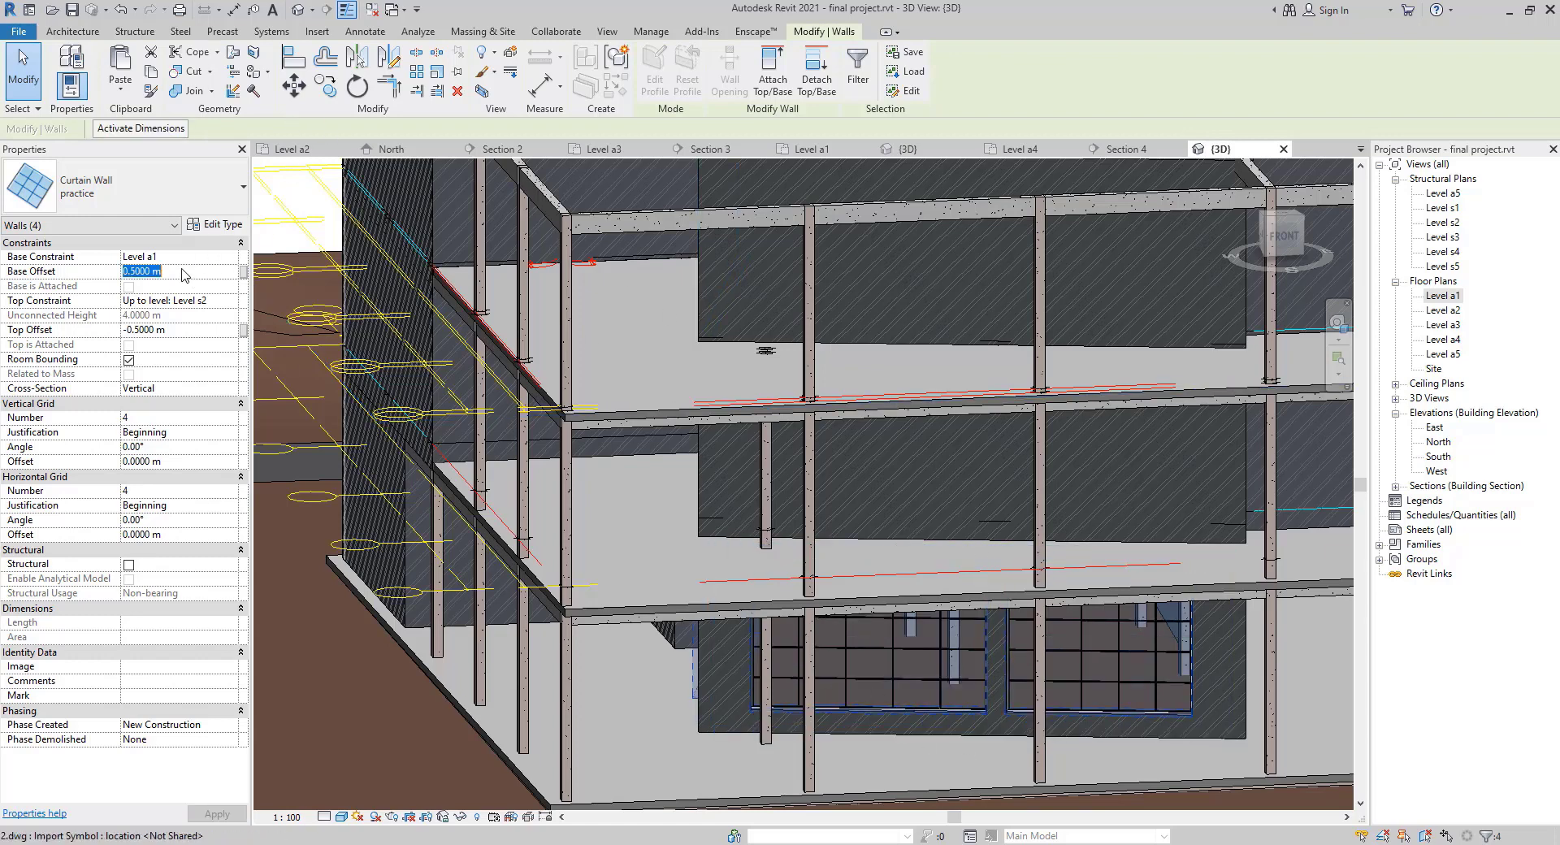
pyautogui.write('0')
pyautogui.press('Return')
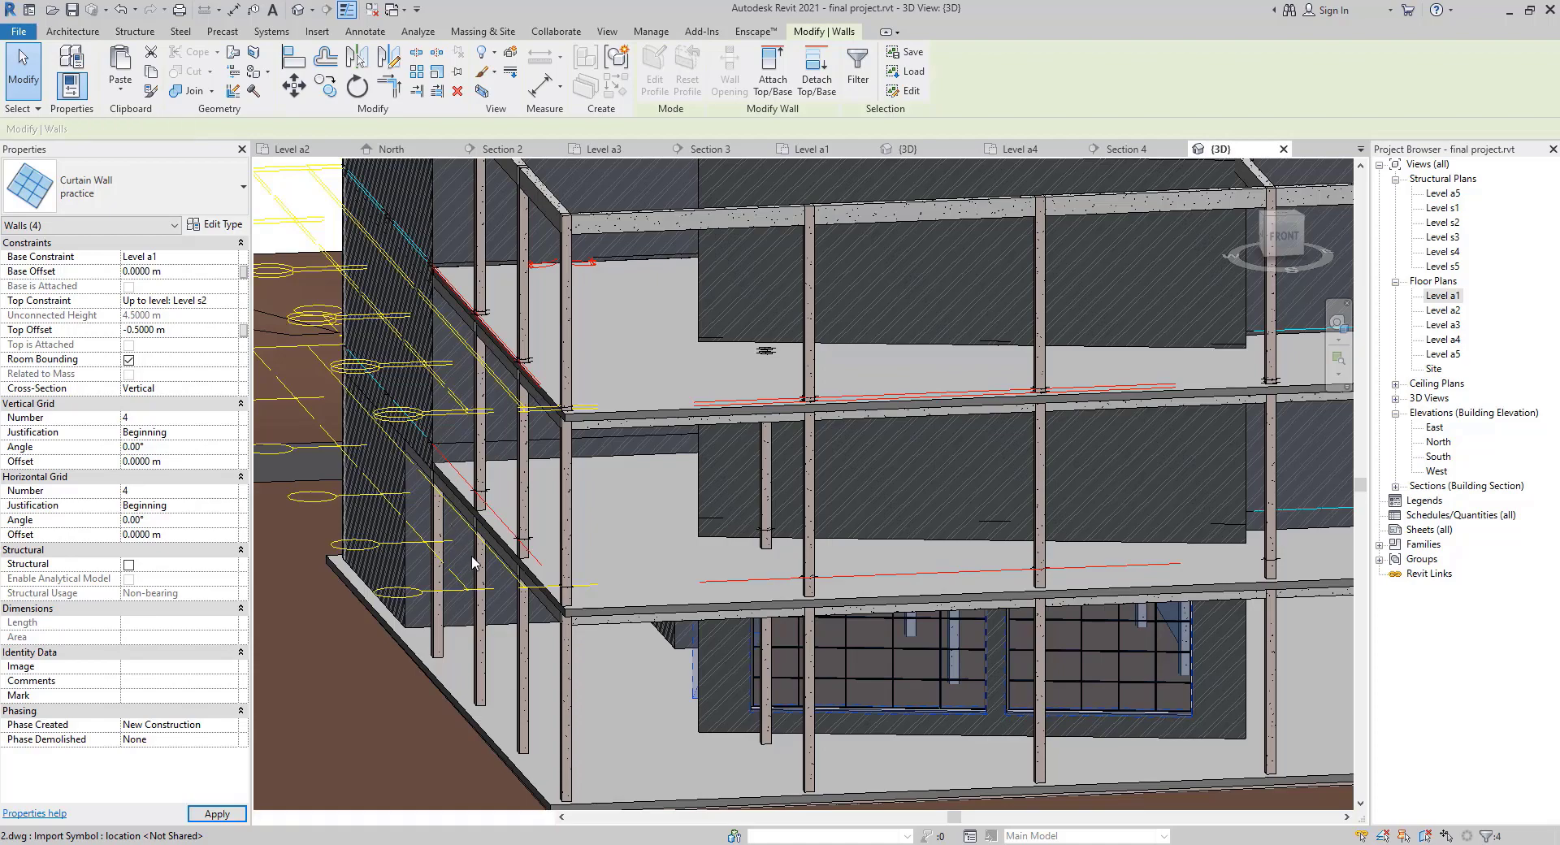
# Set both the vertical and horizontal grid numbers to 2 for the shorter curtain wall between the column and the slanted corner.
pyautogui.keyDown('shift'); pyautogui.moveTo(1016, 705); pyautogui.dragTo(982, 669, button='middle'); pyautogui.keyUp('shift')
pyautogui.scroll(4, 982, 670)
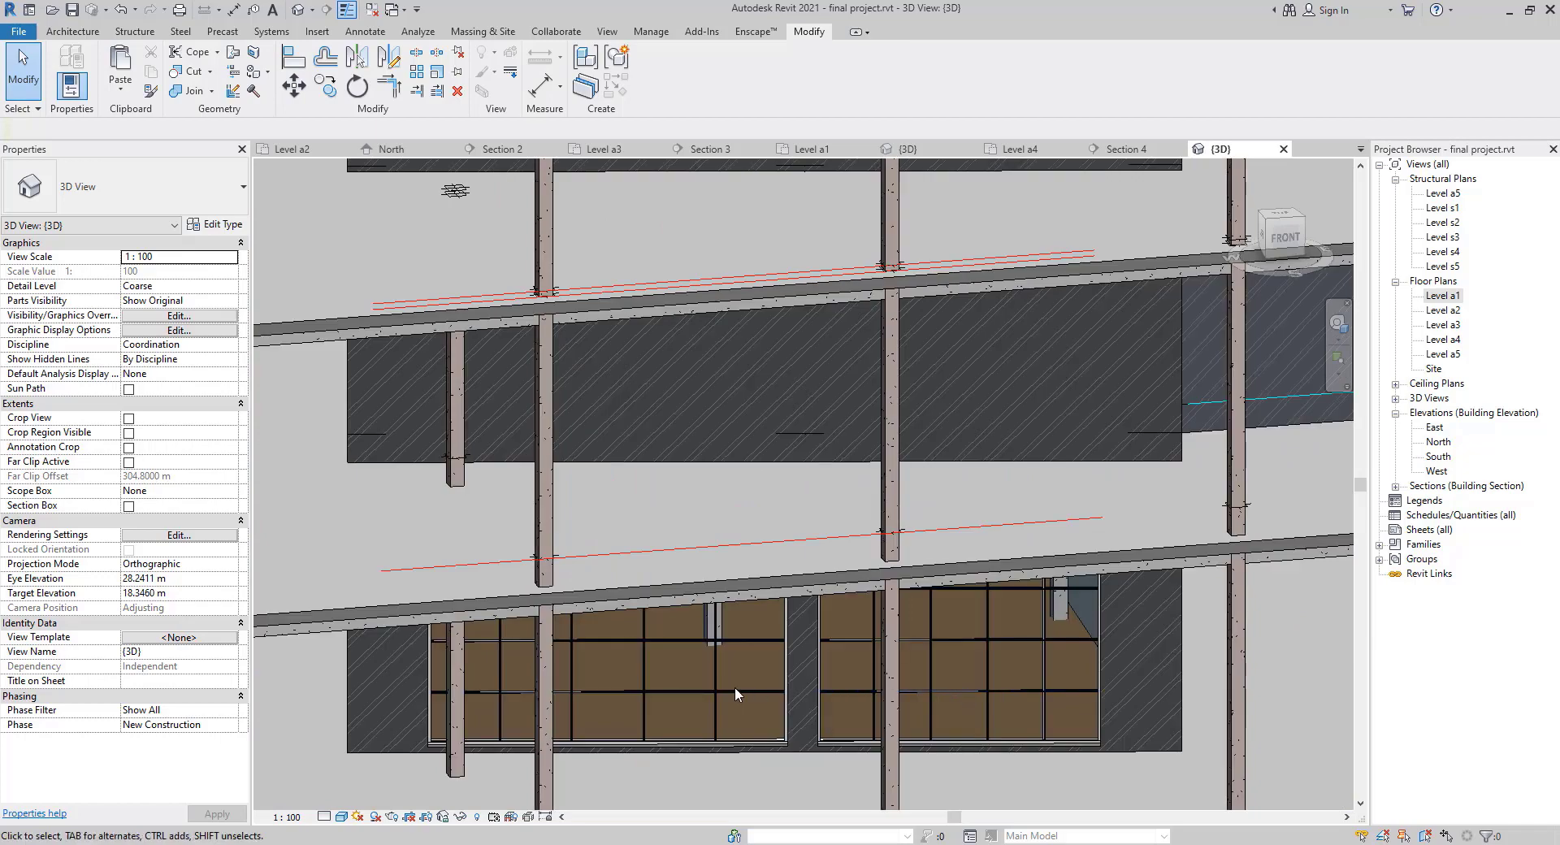
pyautogui.keyDown('shift'); pyautogui.moveTo(631, 665); pyautogui.dragTo(788, 704, button='middle'); pyautogui.keyUp('shift')
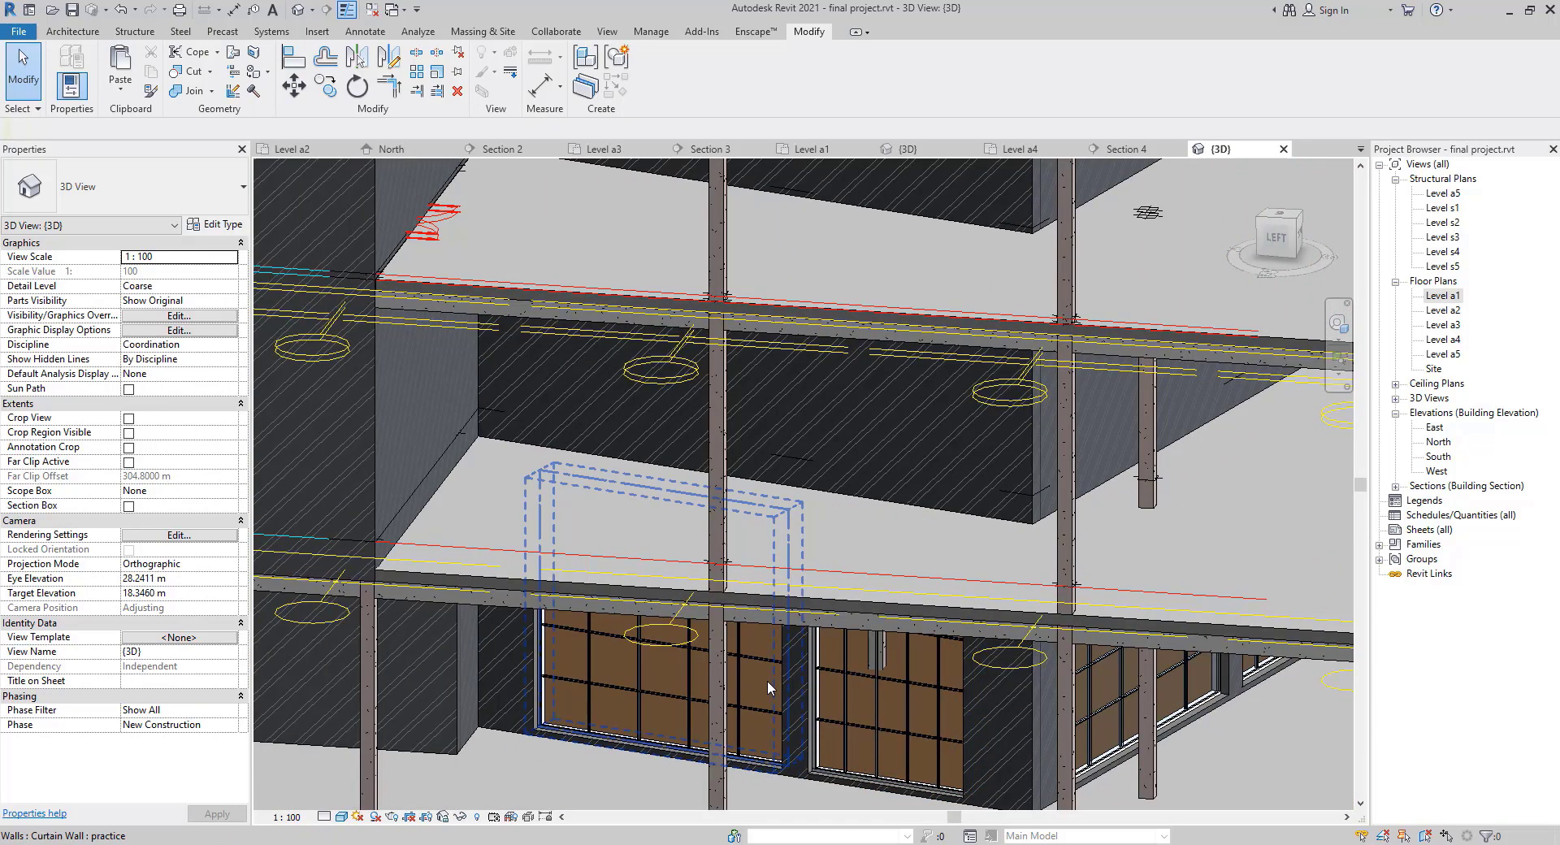
pyautogui.click(769, 688)
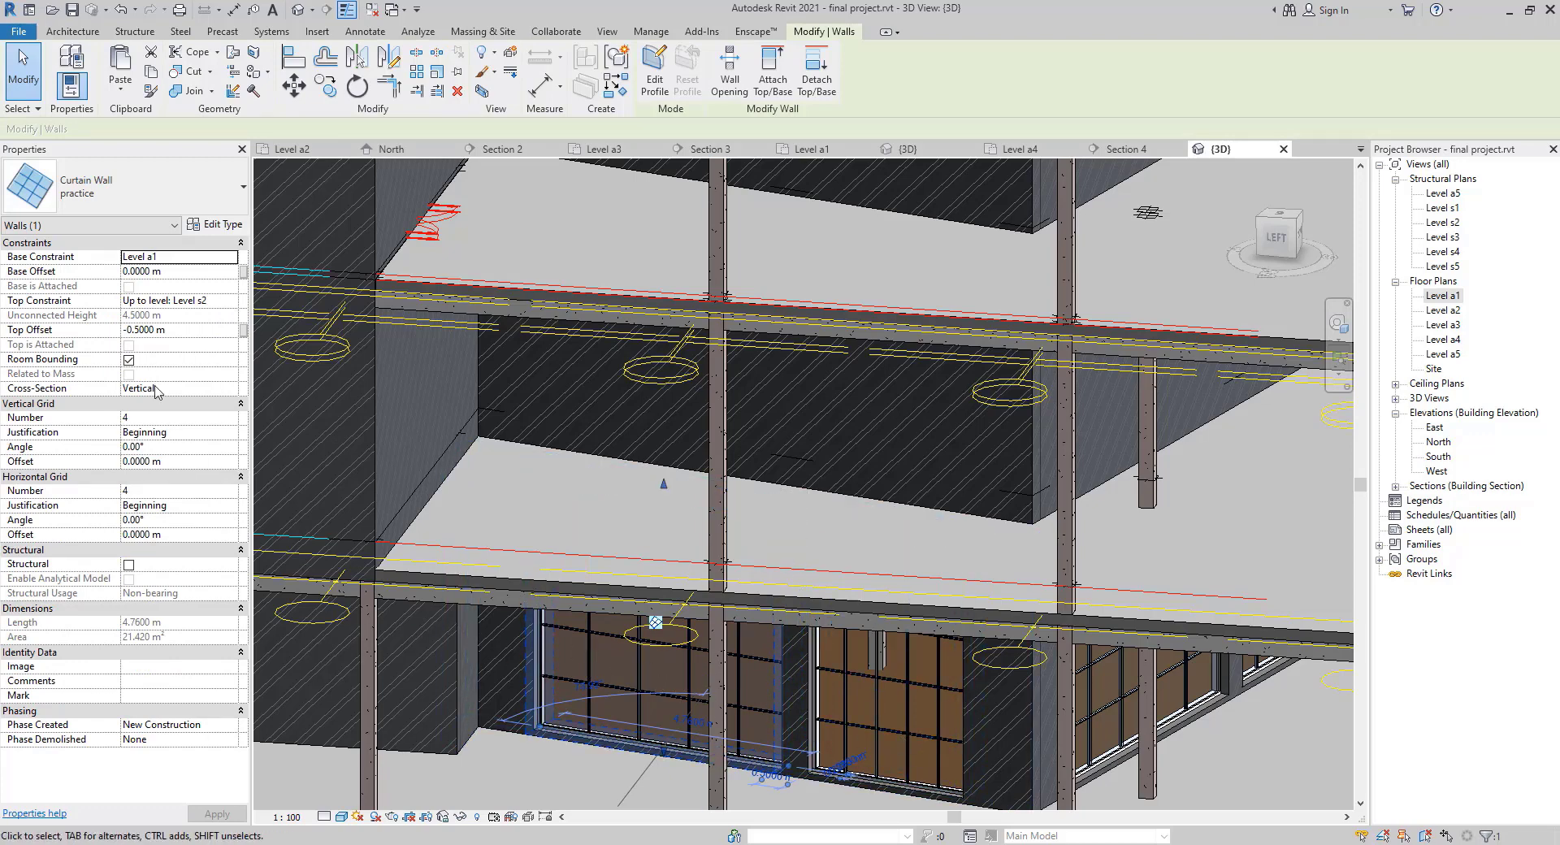
pyautogui.click(891, 734)
pyautogui.press('Escape')
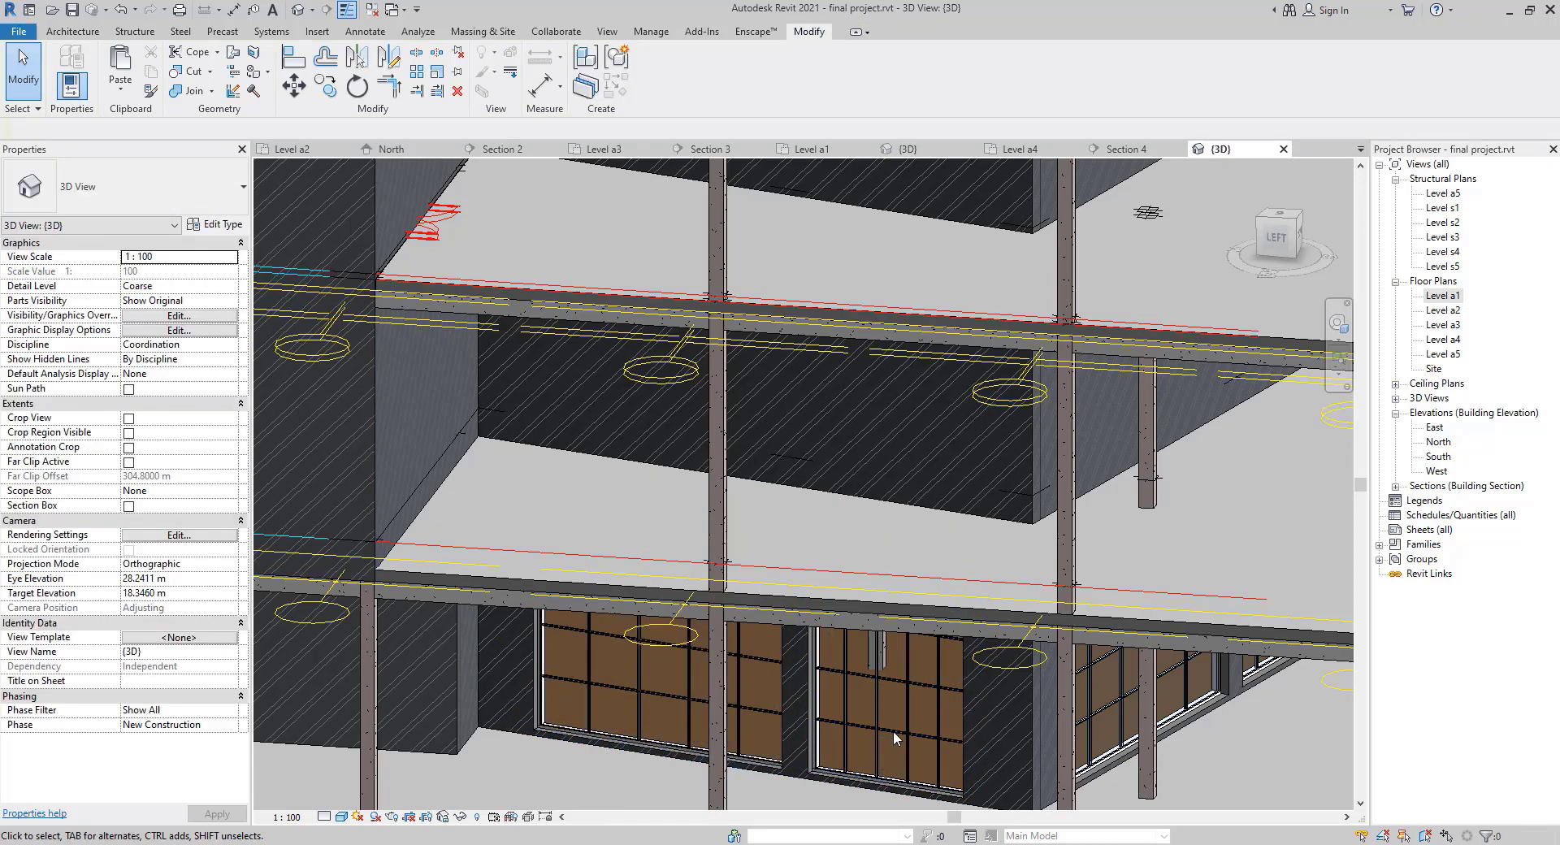
pyautogui.click(286, 578)
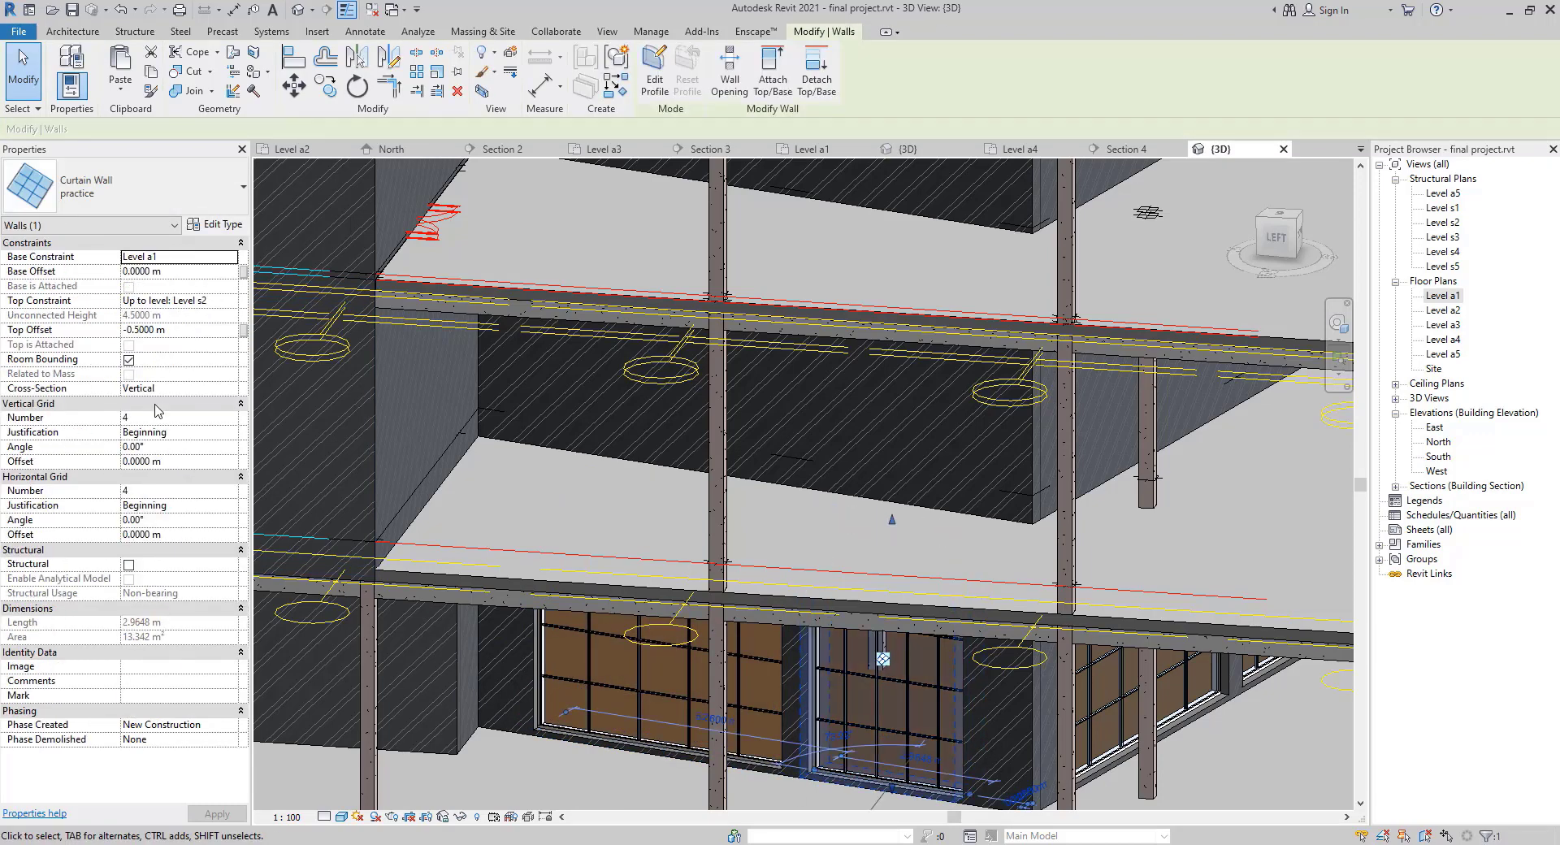
pyautogui.click(170, 420)
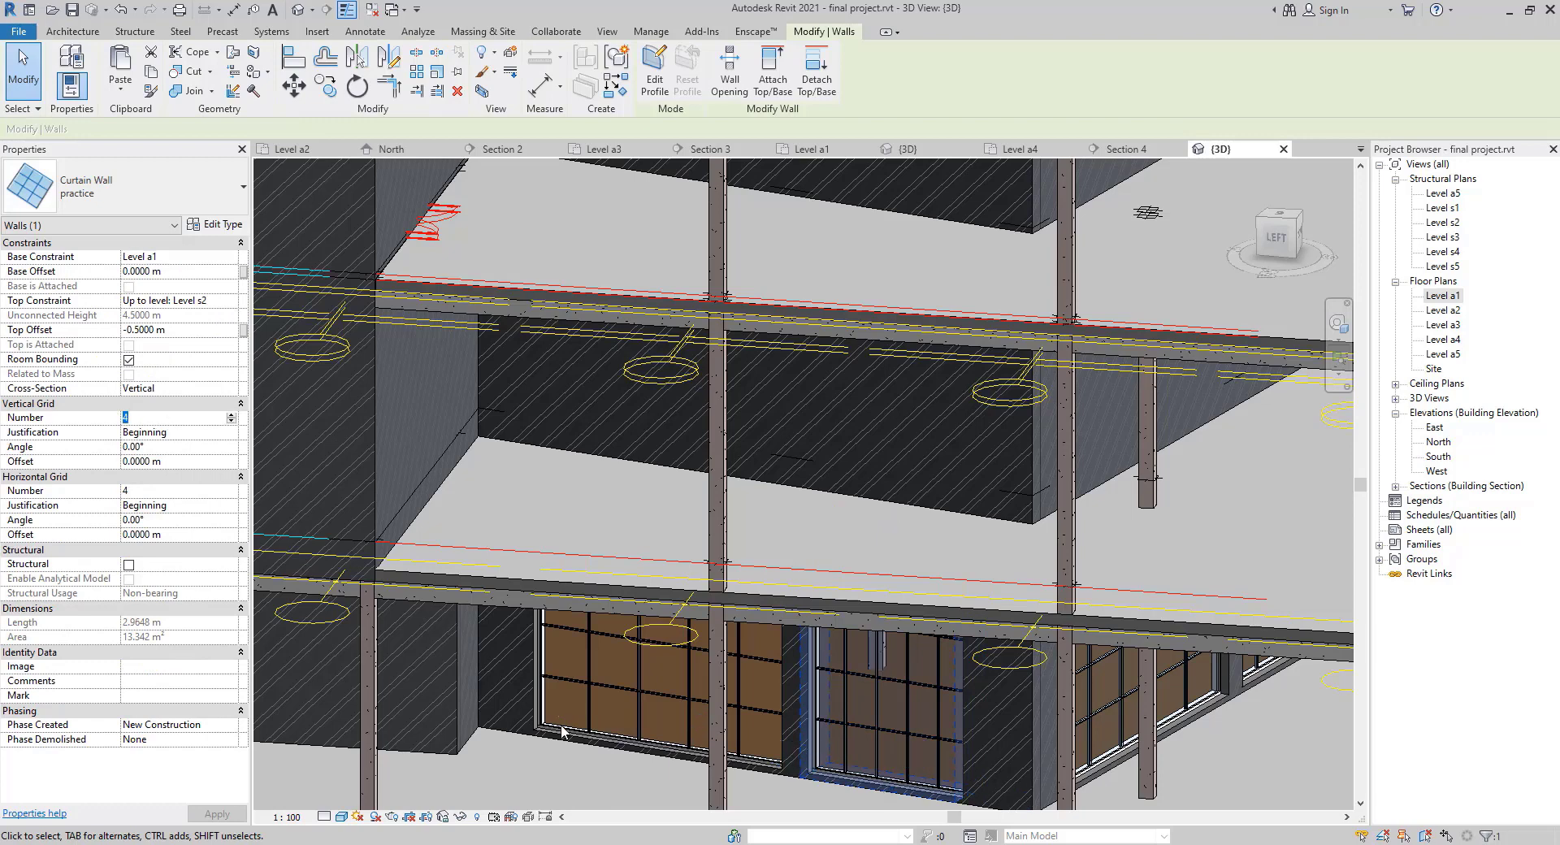
pyautogui.click(162, 421)
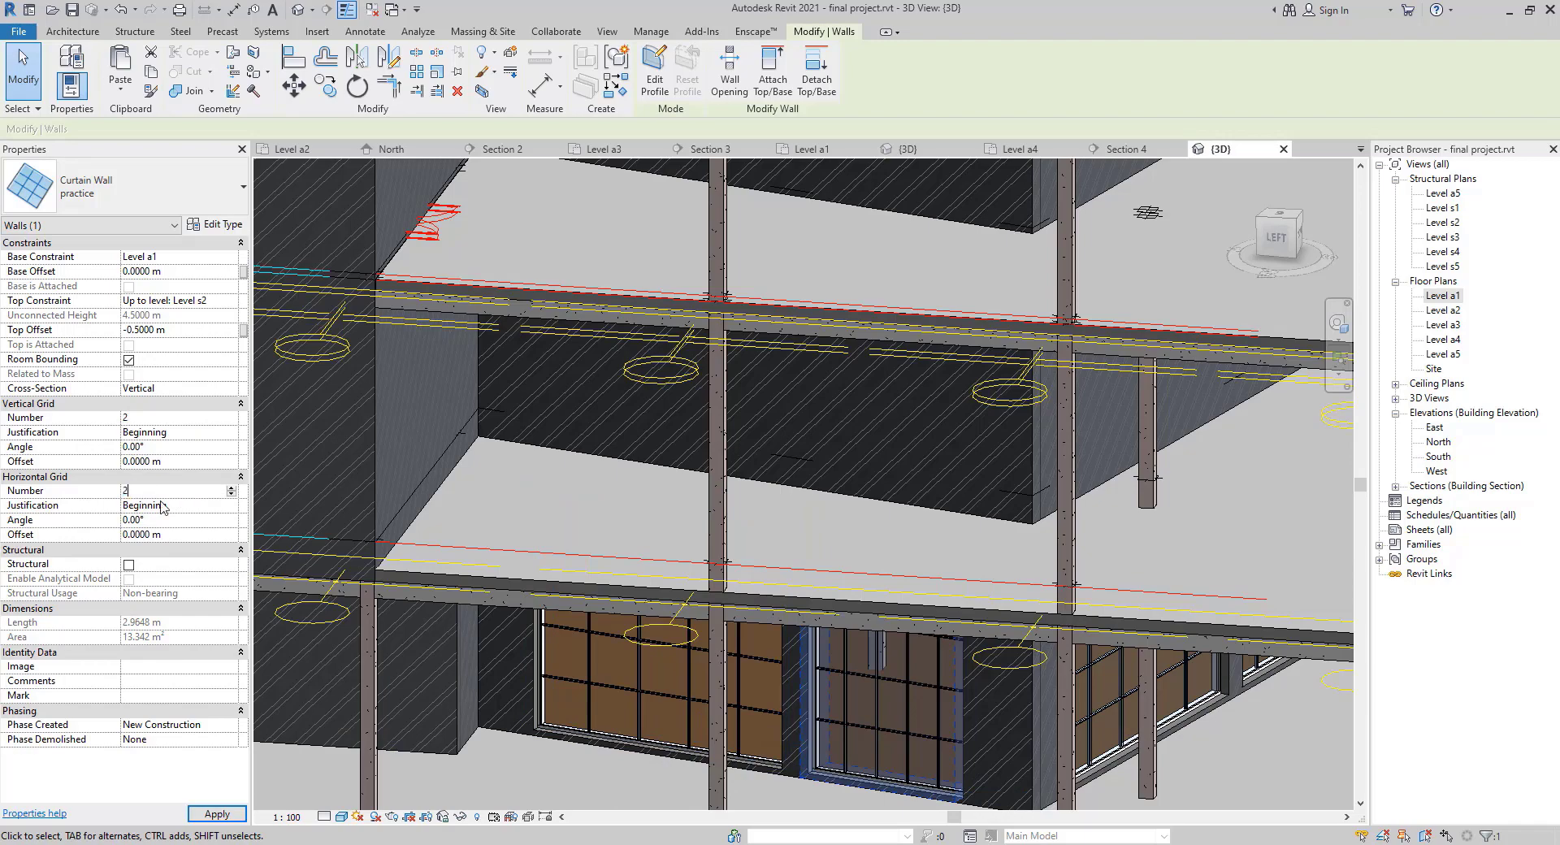
pyautogui.click(220, 814)
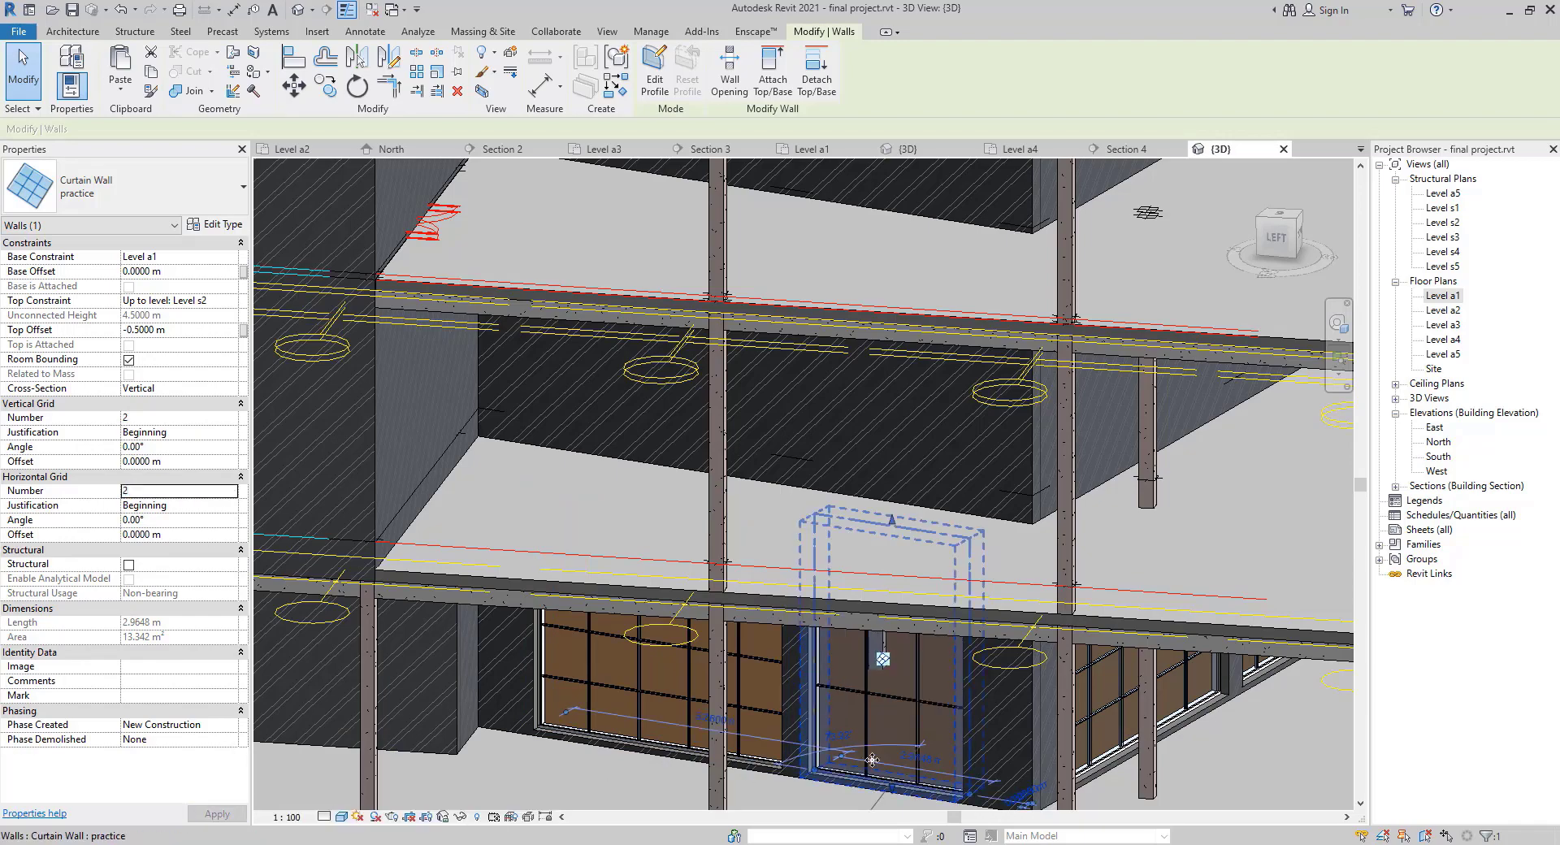
# Set the horizontal grid number of the shorter curtain wall between the column and the slanted corner to 4.
pyautogui.moveTo(845, 712)
pyautogui.keyDown('shift'); pyautogui.mouseDown(button='middle')
pyautogui.moveTo(886, 705)
pyautogui.moveTo(832, 710)
pyautogui.mouseUp(button='middle'); pyautogui.keyUp('shift')
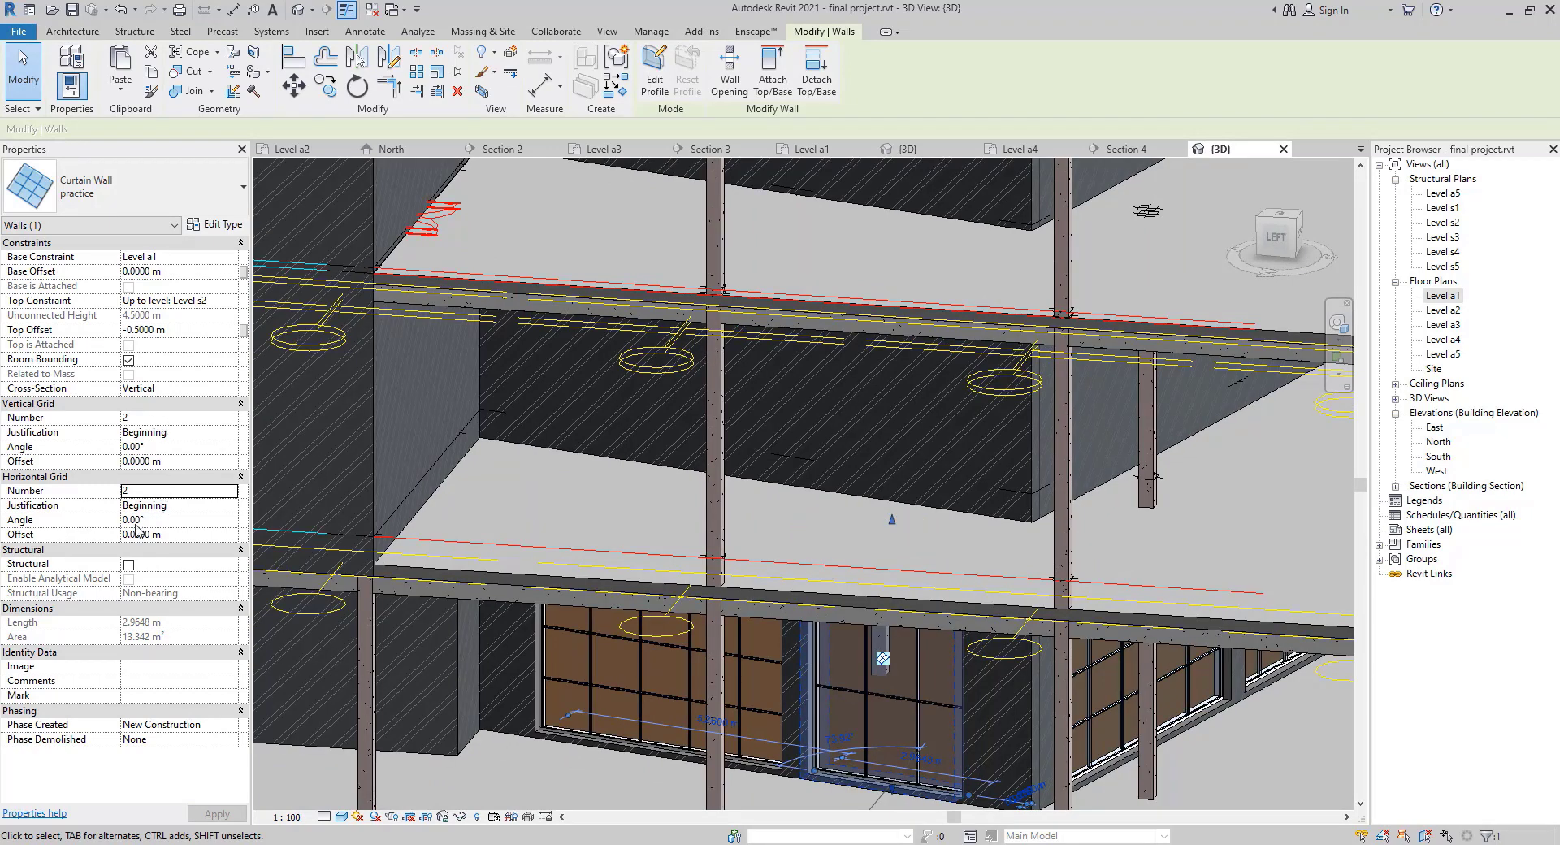
pyautogui.press('BackSpace')
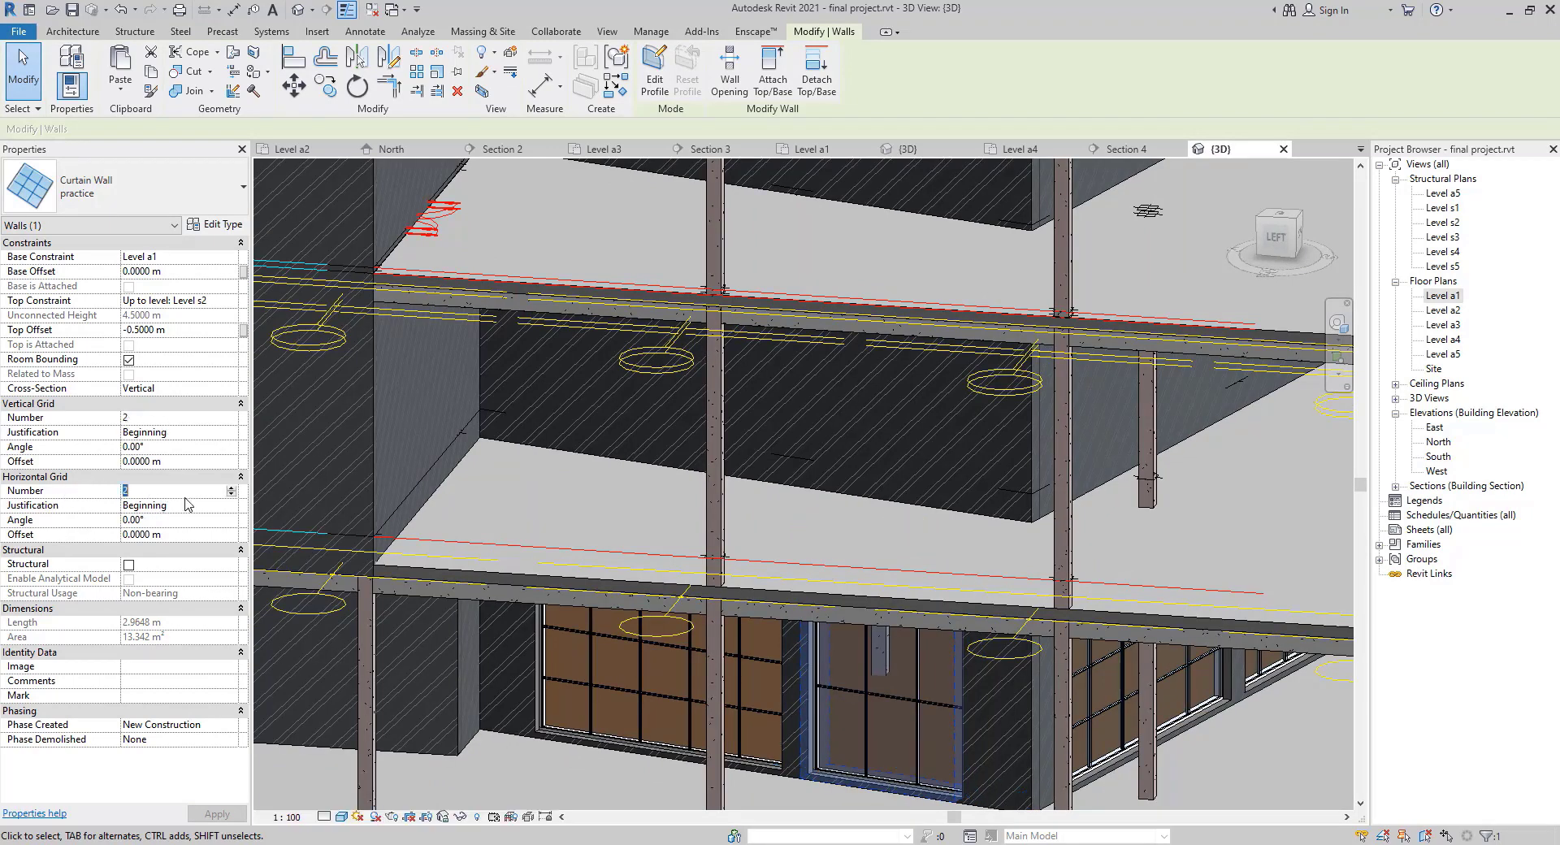
pyautogui.write('2')
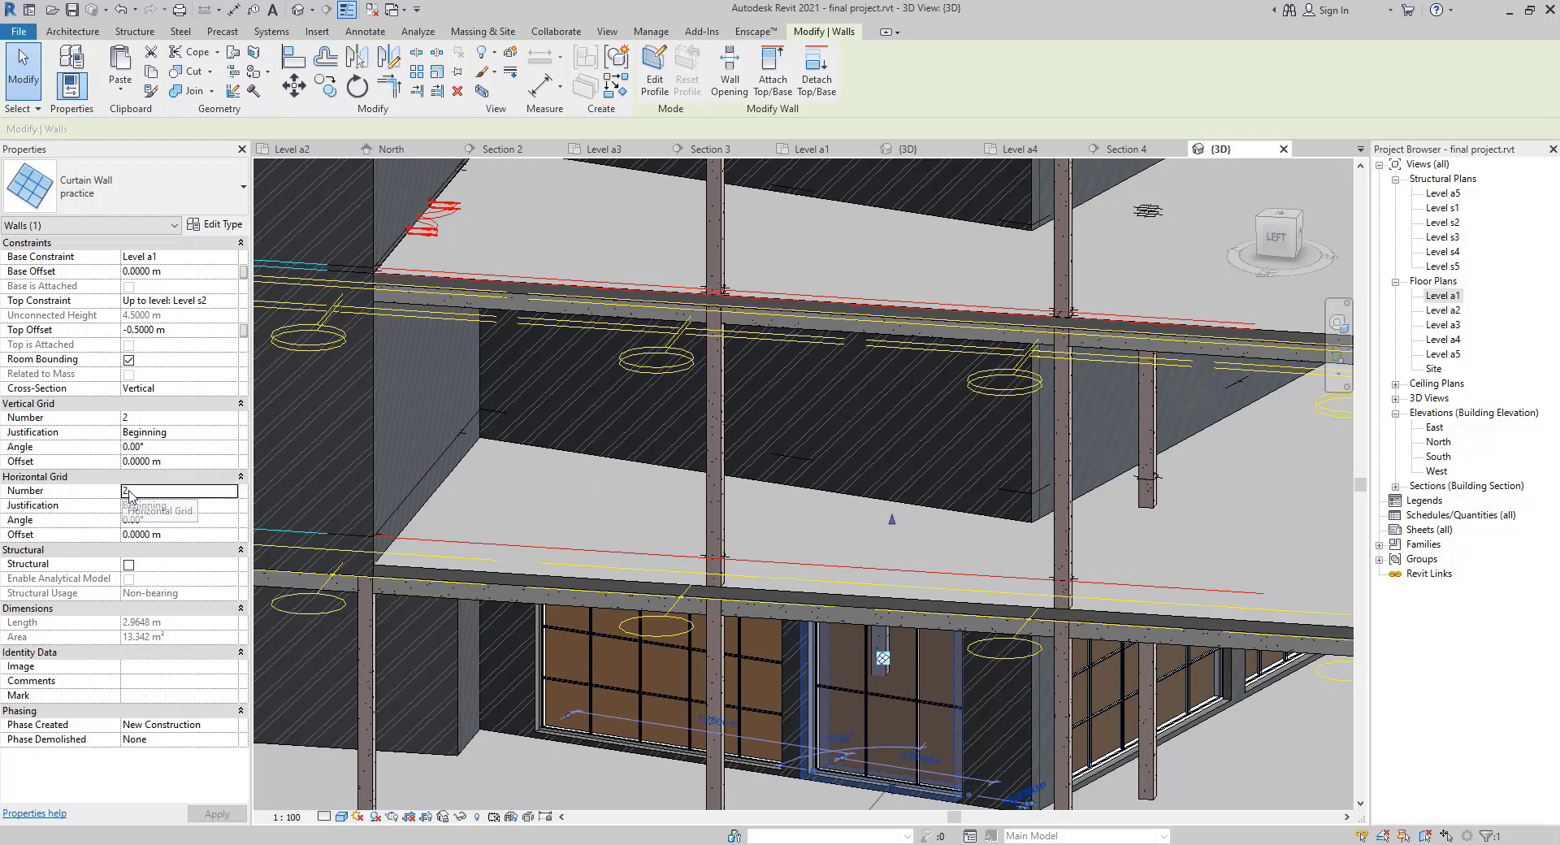
pyautogui.press('Return')
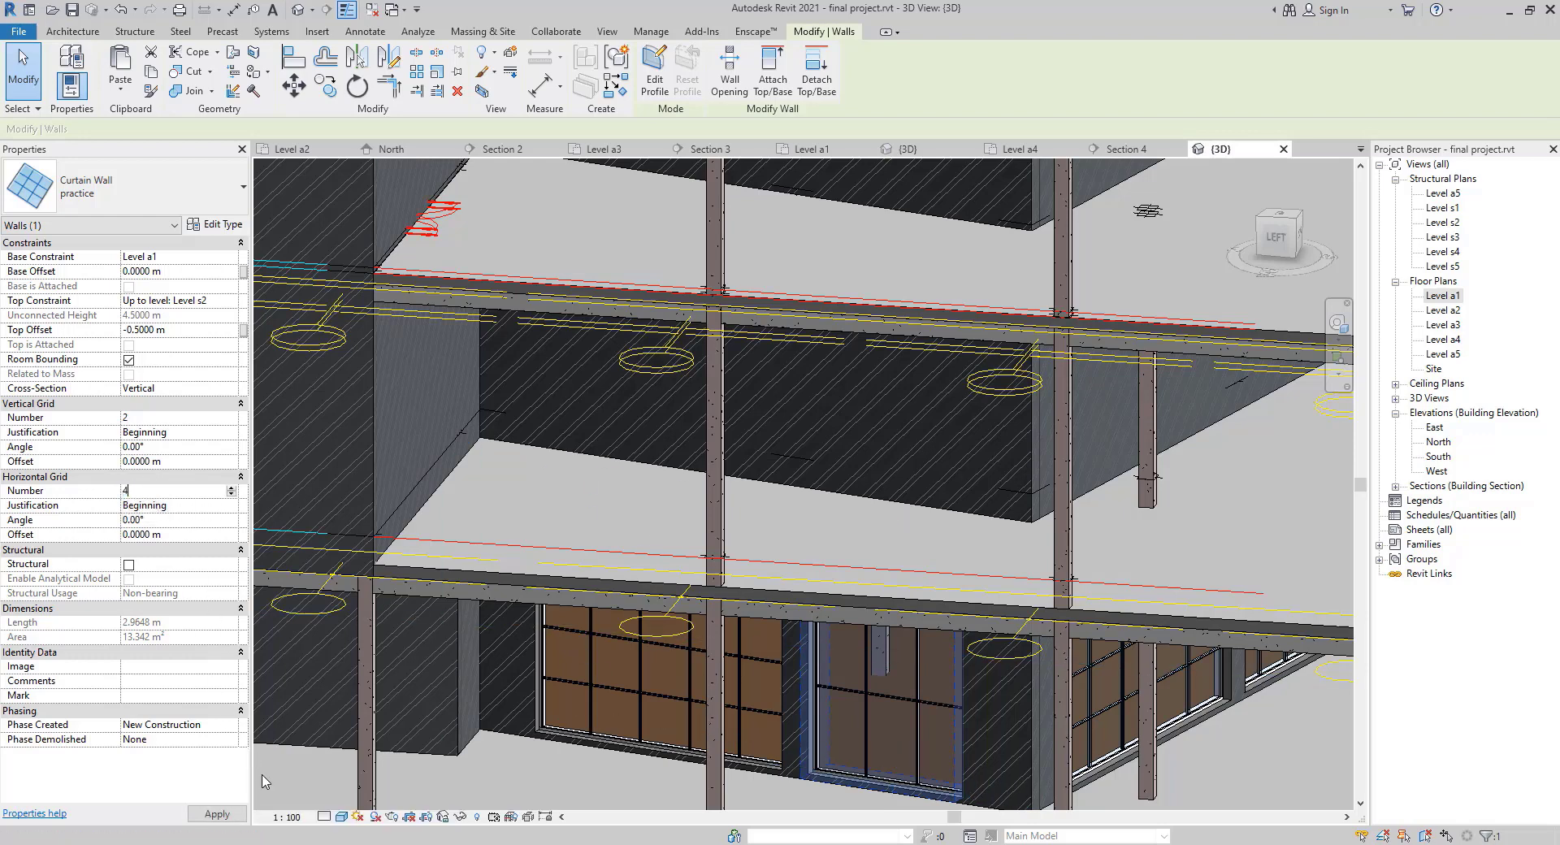
pyautogui.click(218, 815)
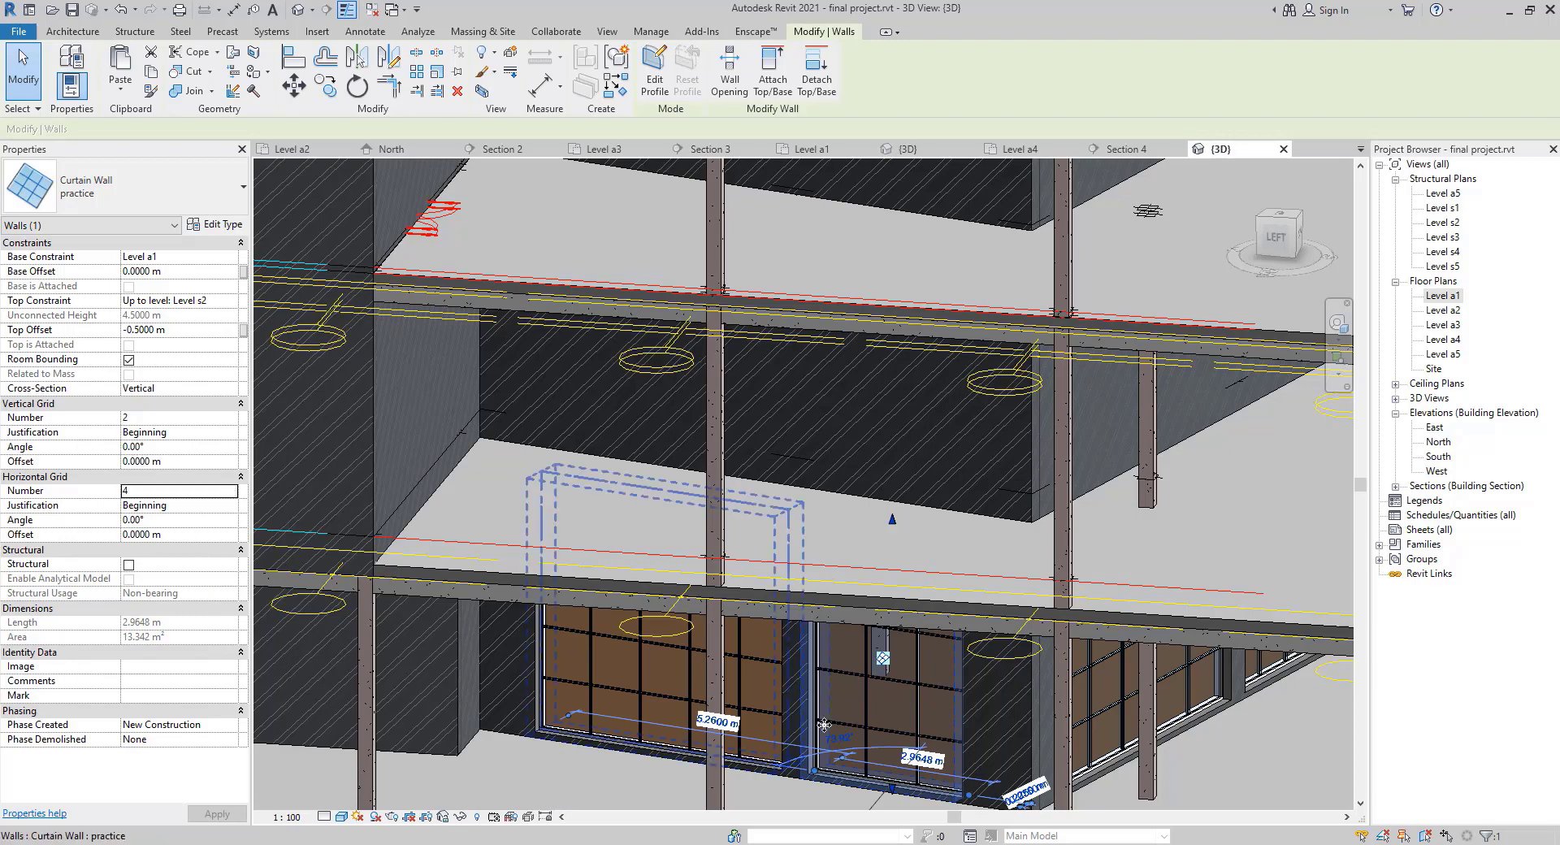
# Set the vertical grid number to 3 for the curtain wall farther from the corner on the other slanted side.
pyautogui.keyDown('shift'); pyautogui.moveTo(811, 677); pyautogui.dragTo(481, 697, button='middle'); pyautogui.keyUp('shift')
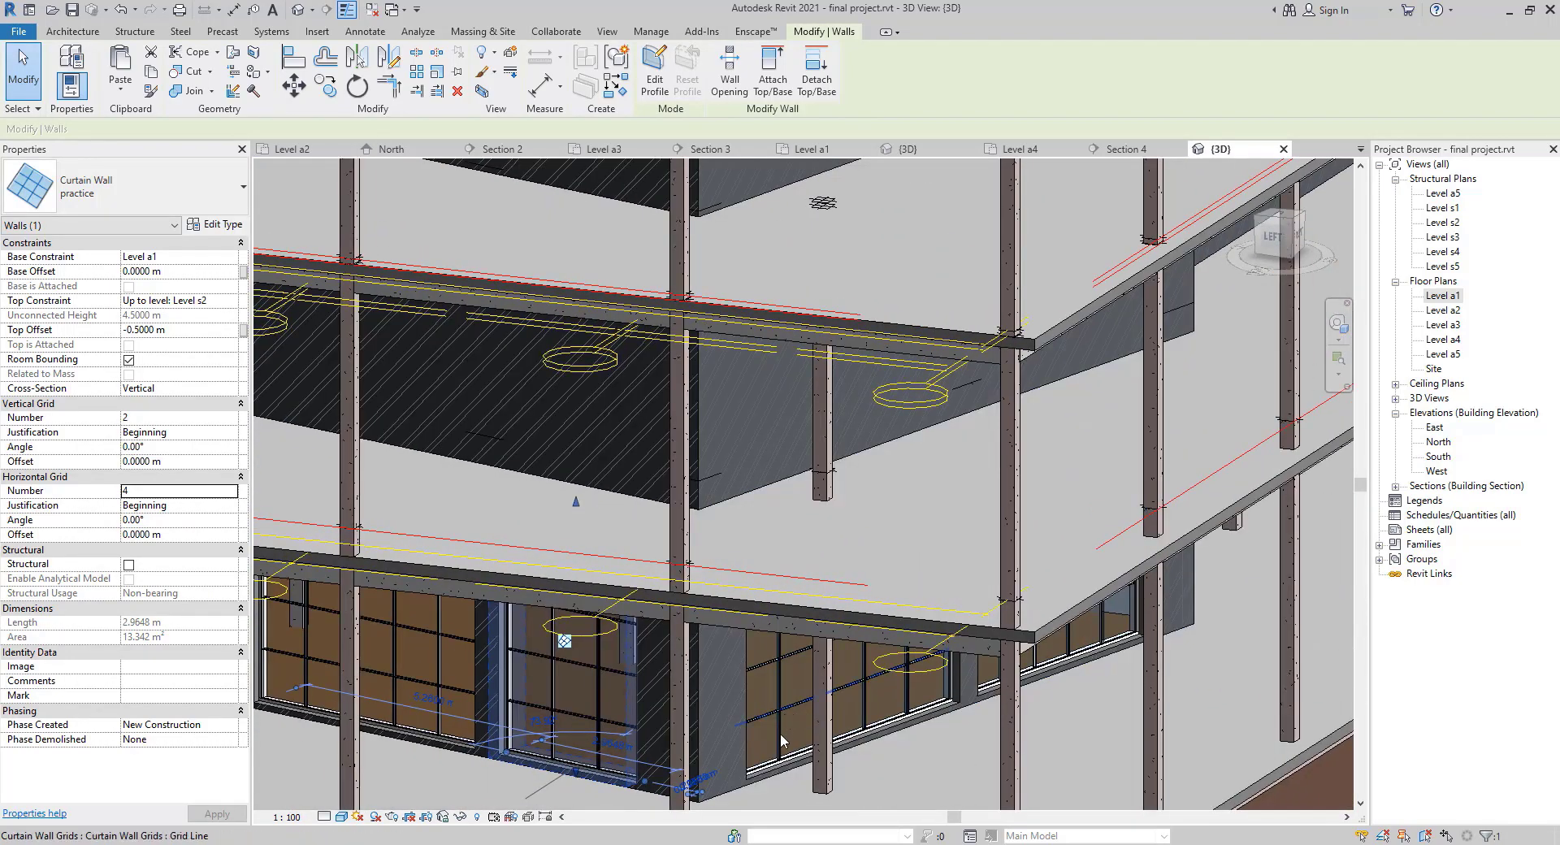
pyautogui.keyDown('shift'); pyautogui.moveTo(774, 748); pyautogui.dragTo(1187, 728, button='middle'); pyautogui.keyUp('shift')
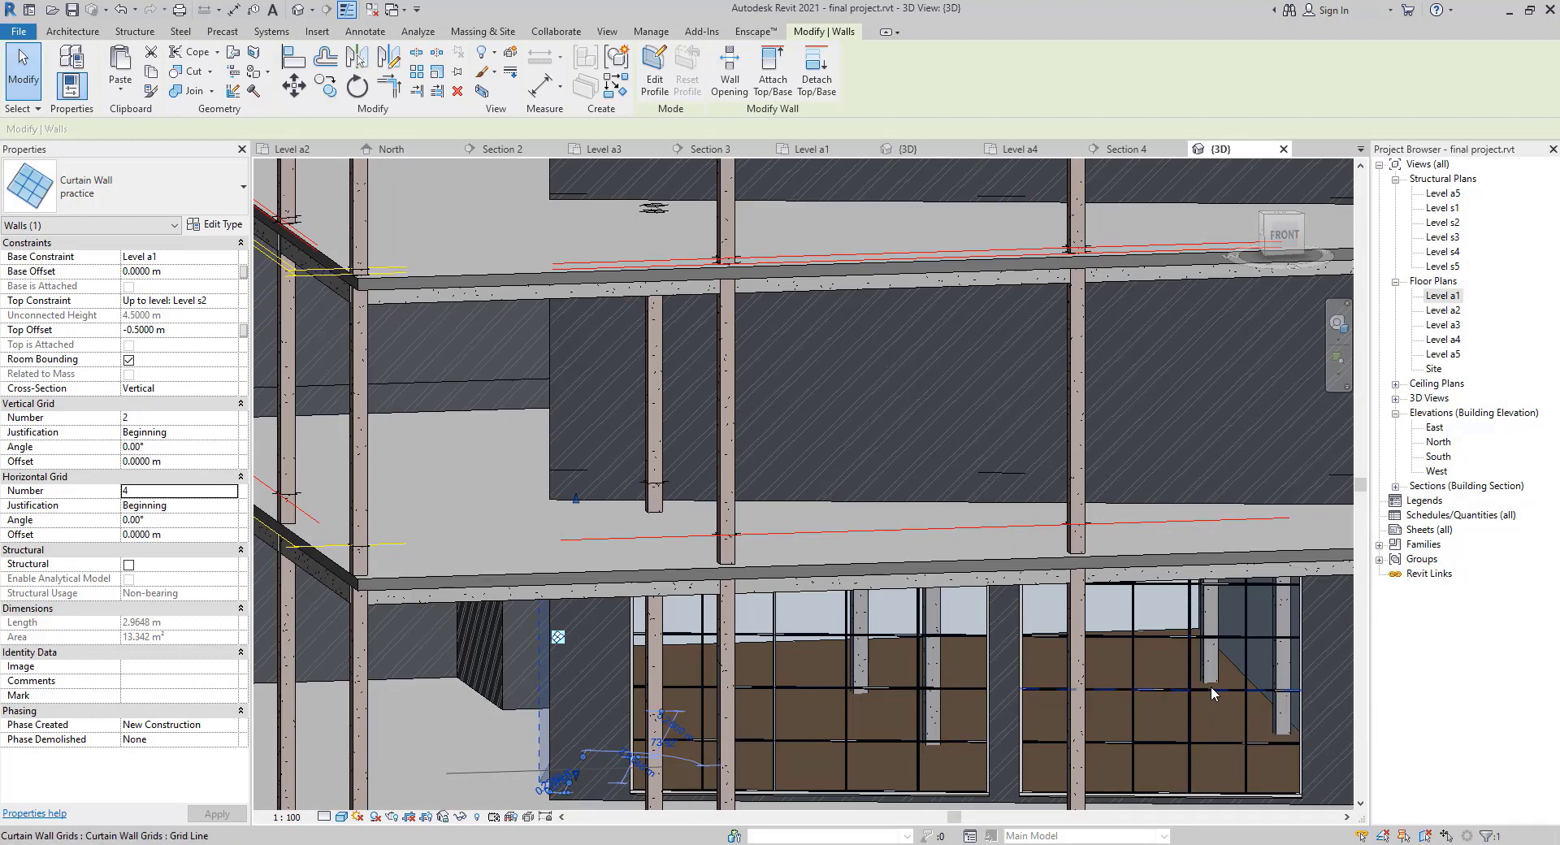
pyautogui.click(1297, 736)
pyautogui.click(195, 416)
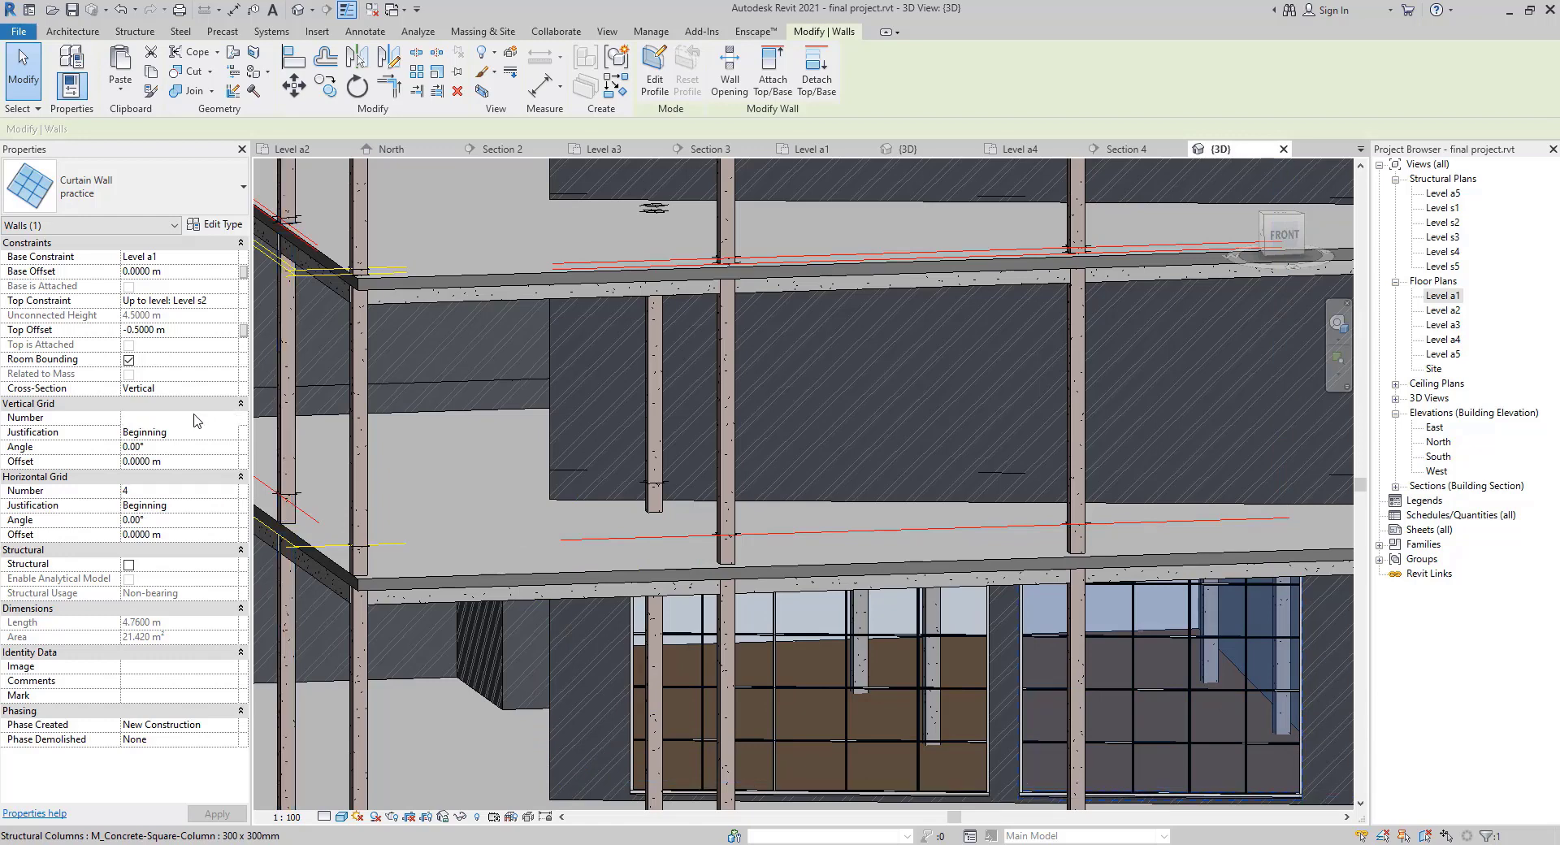
pyautogui.press('Return')
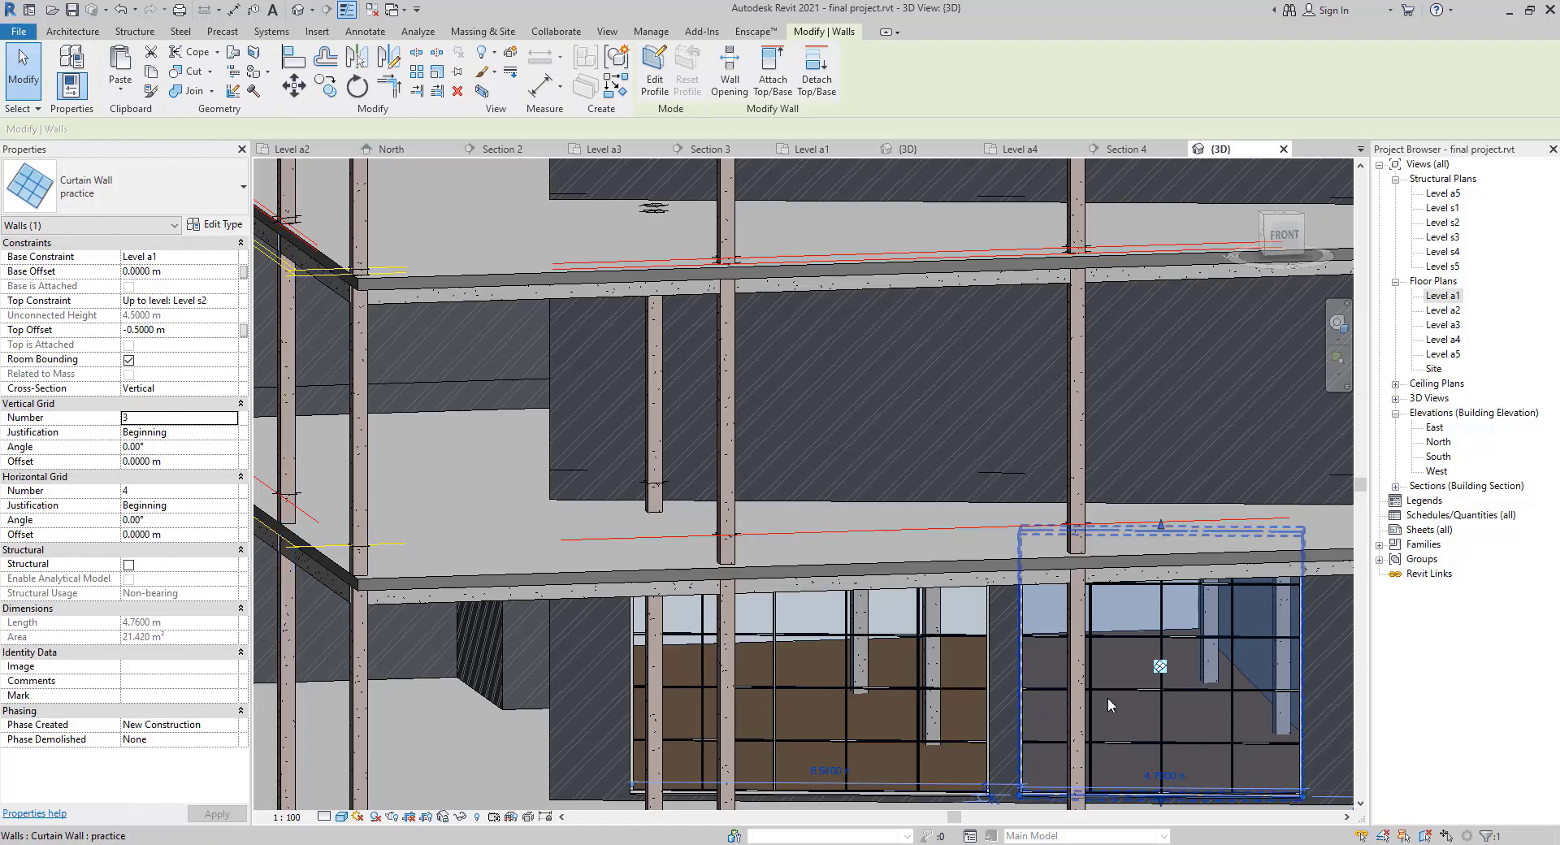
pyautogui.press('Escape')
# Set the horizontal grid number to 3 for the shorter curtain wall and its neighbour on the same slanted side.
pyautogui.keyDown('shift'); pyautogui.moveTo(804, 715); pyautogui.dragTo(710, 641, button='middle'); pyautogui.keyUp('shift')
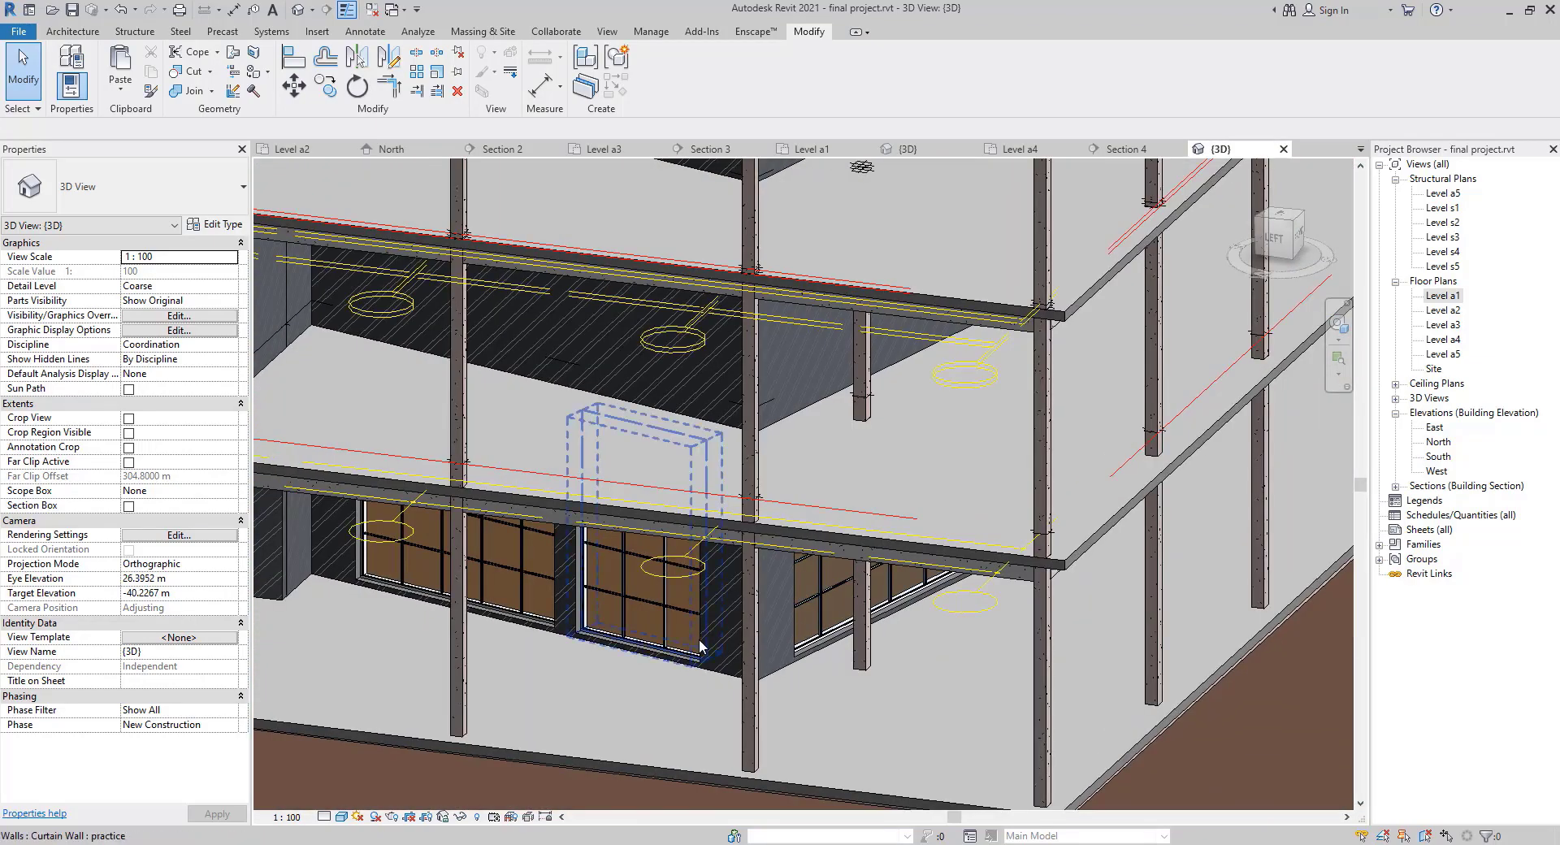
pyautogui.click(624, 618)
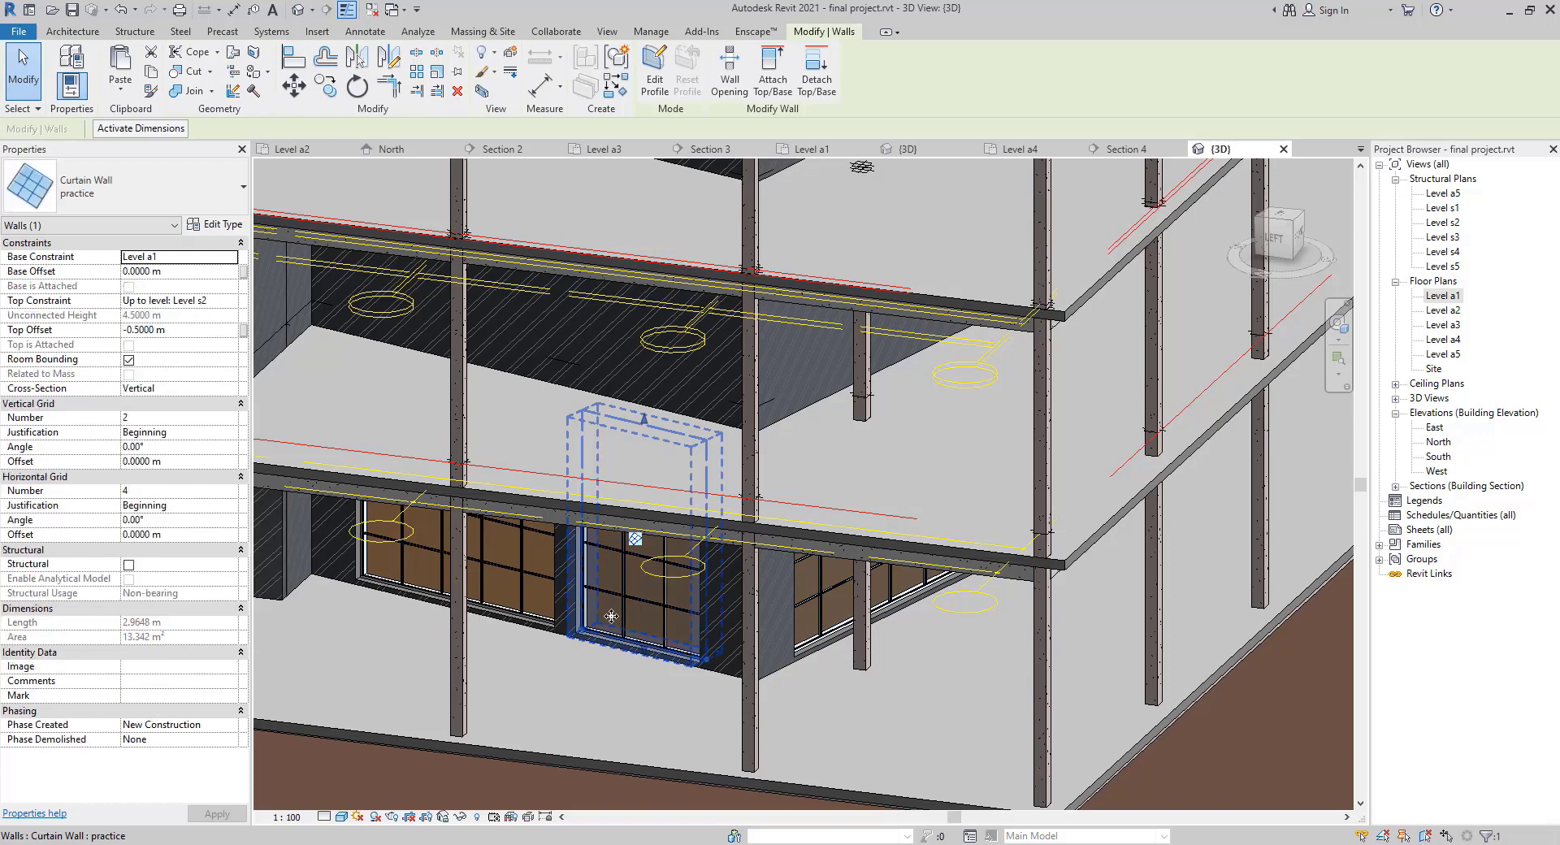
pyautogui.click(158, 492)
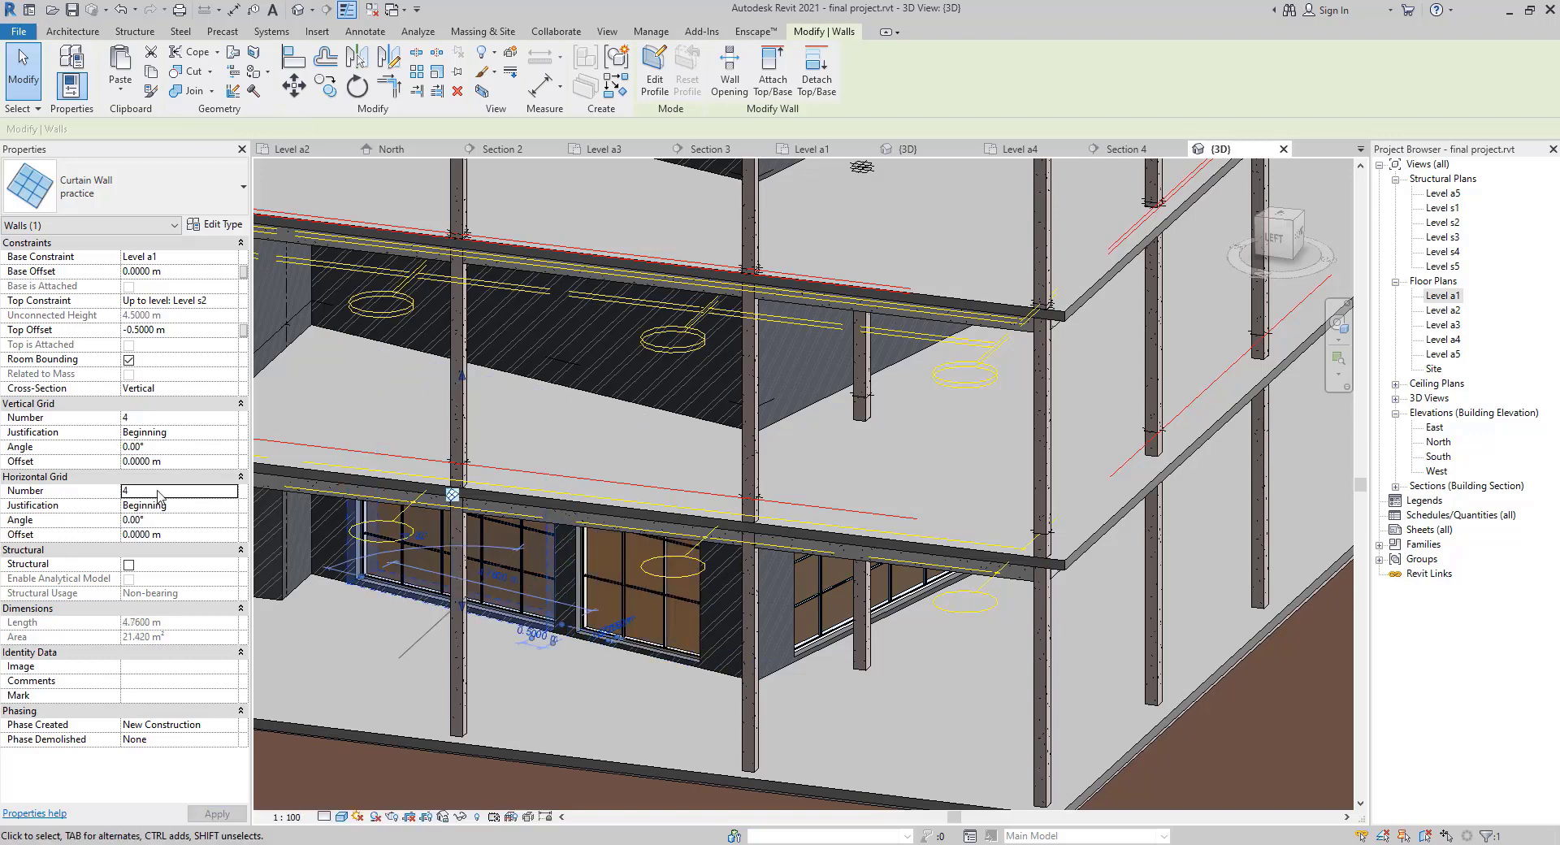
pyautogui.click(155, 493)
pyautogui.write('3')
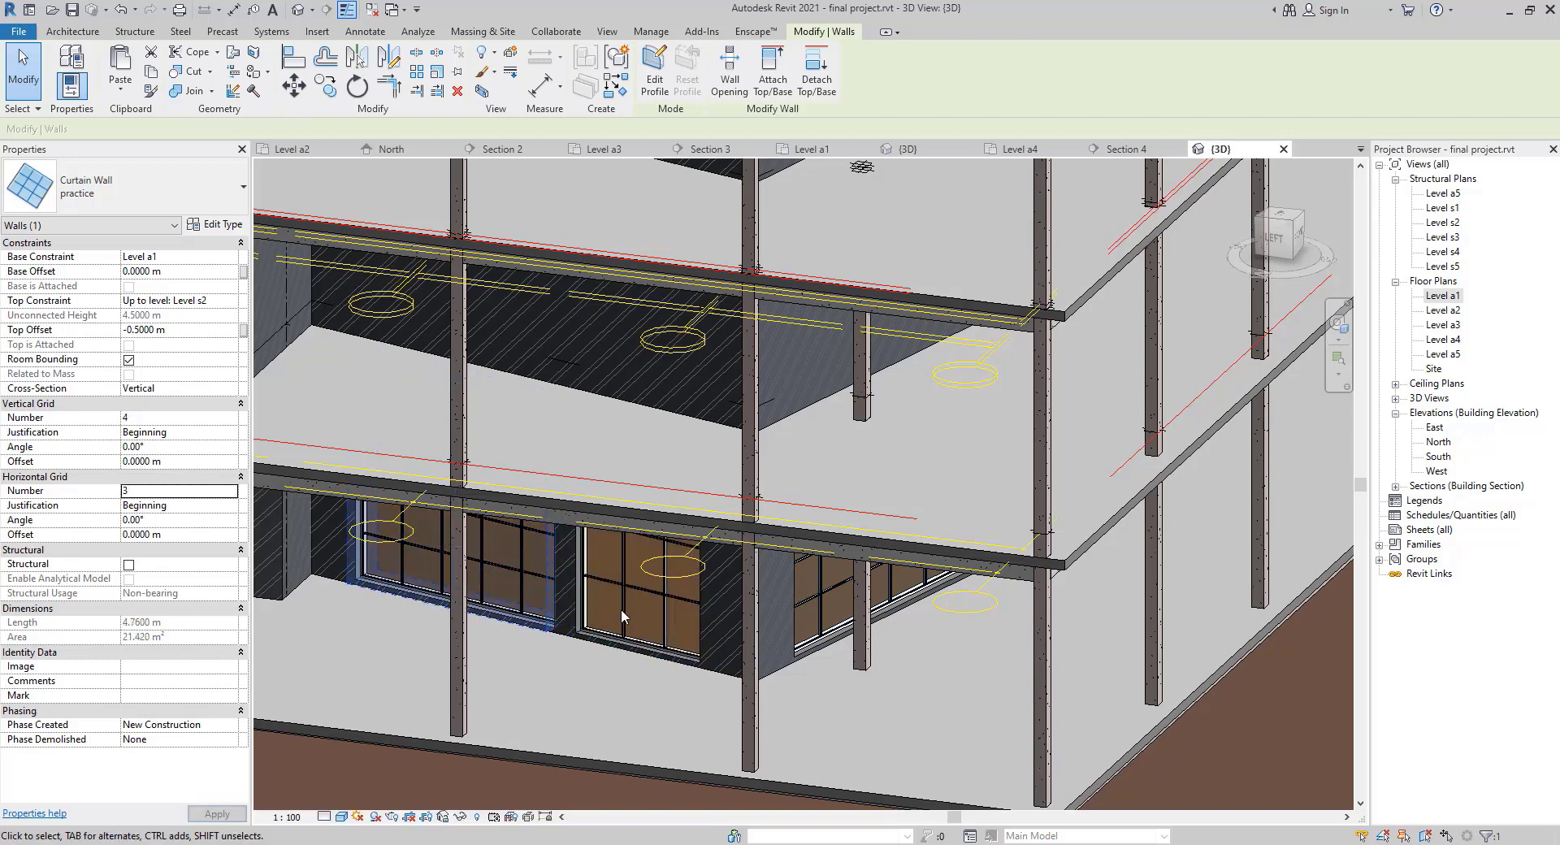
# Set the horizontal grid number to 3 for both curtain walls on the slanted side around the corner.
pyautogui.moveTo(762, 626); pyautogui.dragTo(582, 642, button='middle')
pyautogui.click(664, 647)
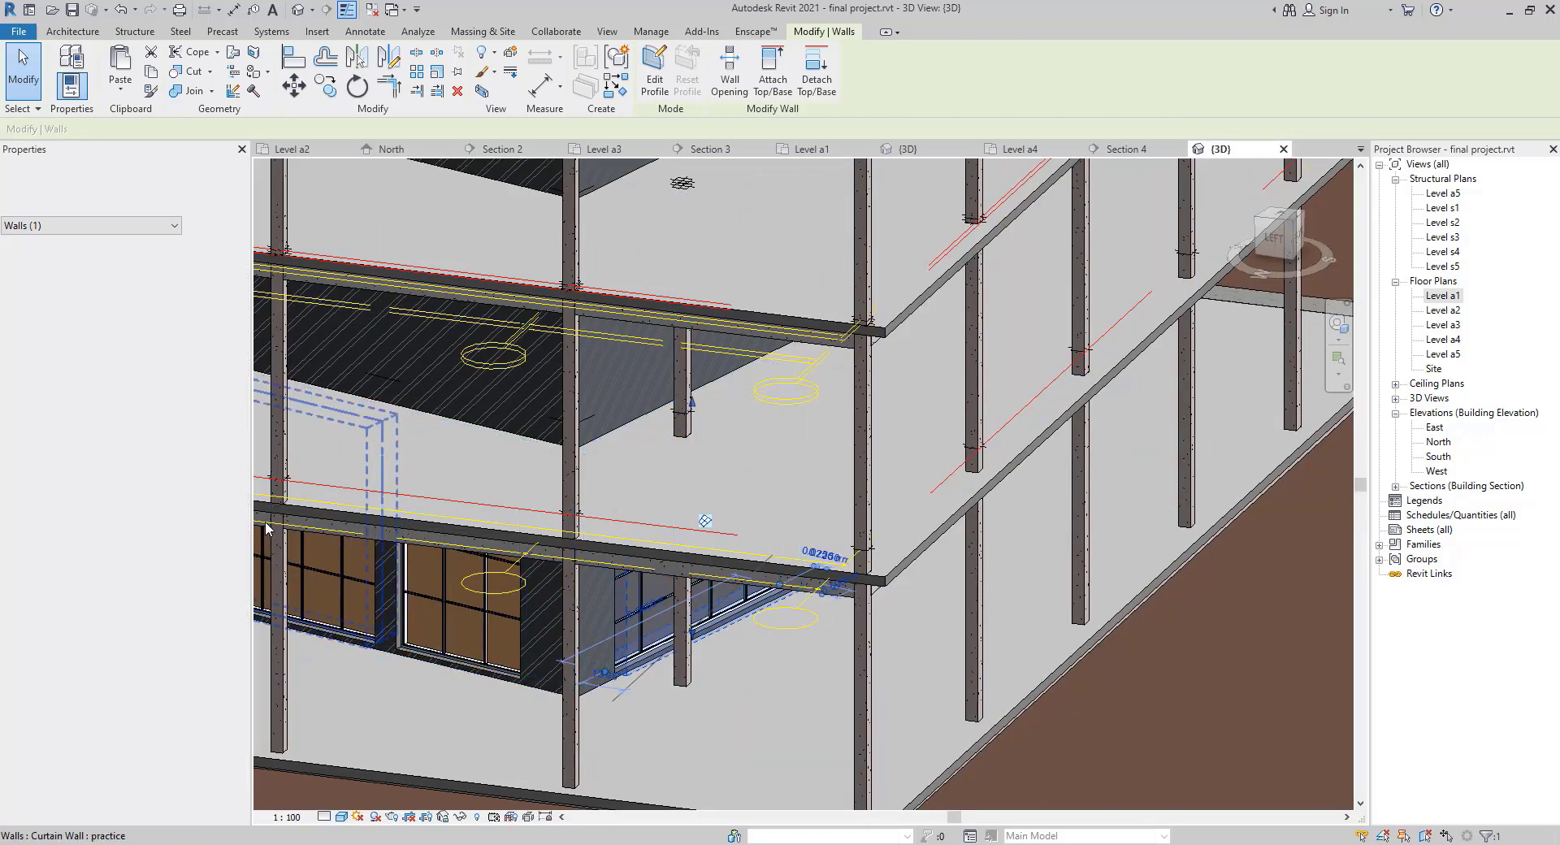
pyautogui.click(154, 493)
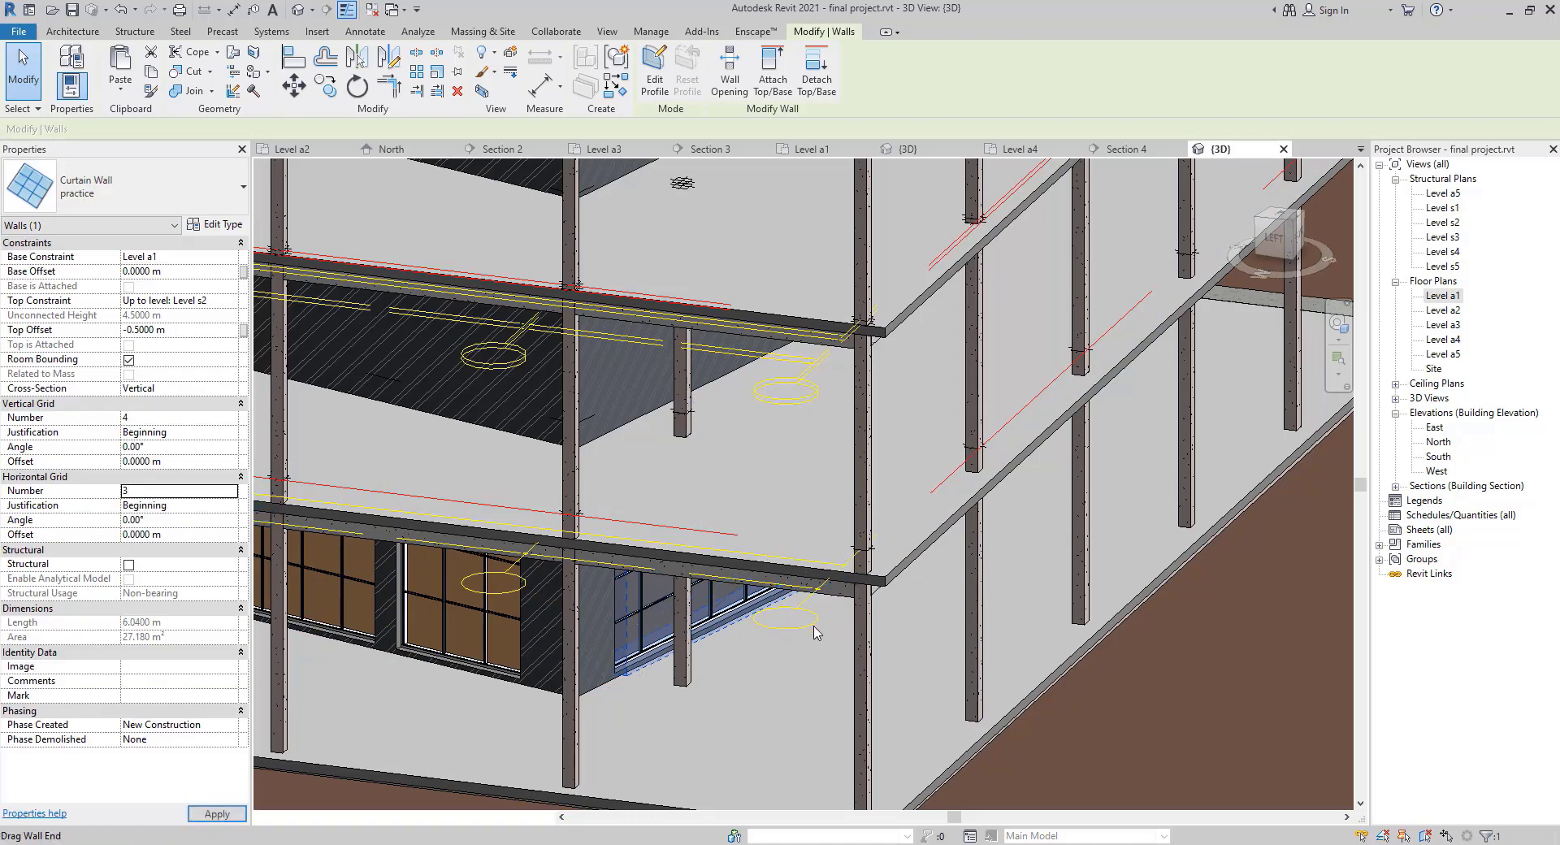
pyautogui.keyDown('shift'); pyautogui.moveTo(910, 625); pyautogui.dragTo(894, 618); pyautogui.keyUp('shift')
pyautogui.keyDown('shift'); pyautogui.moveTo(894, 617); pyautogui.dragTo(790, 574, button='middle'); pyautogui.keyUp('shift')
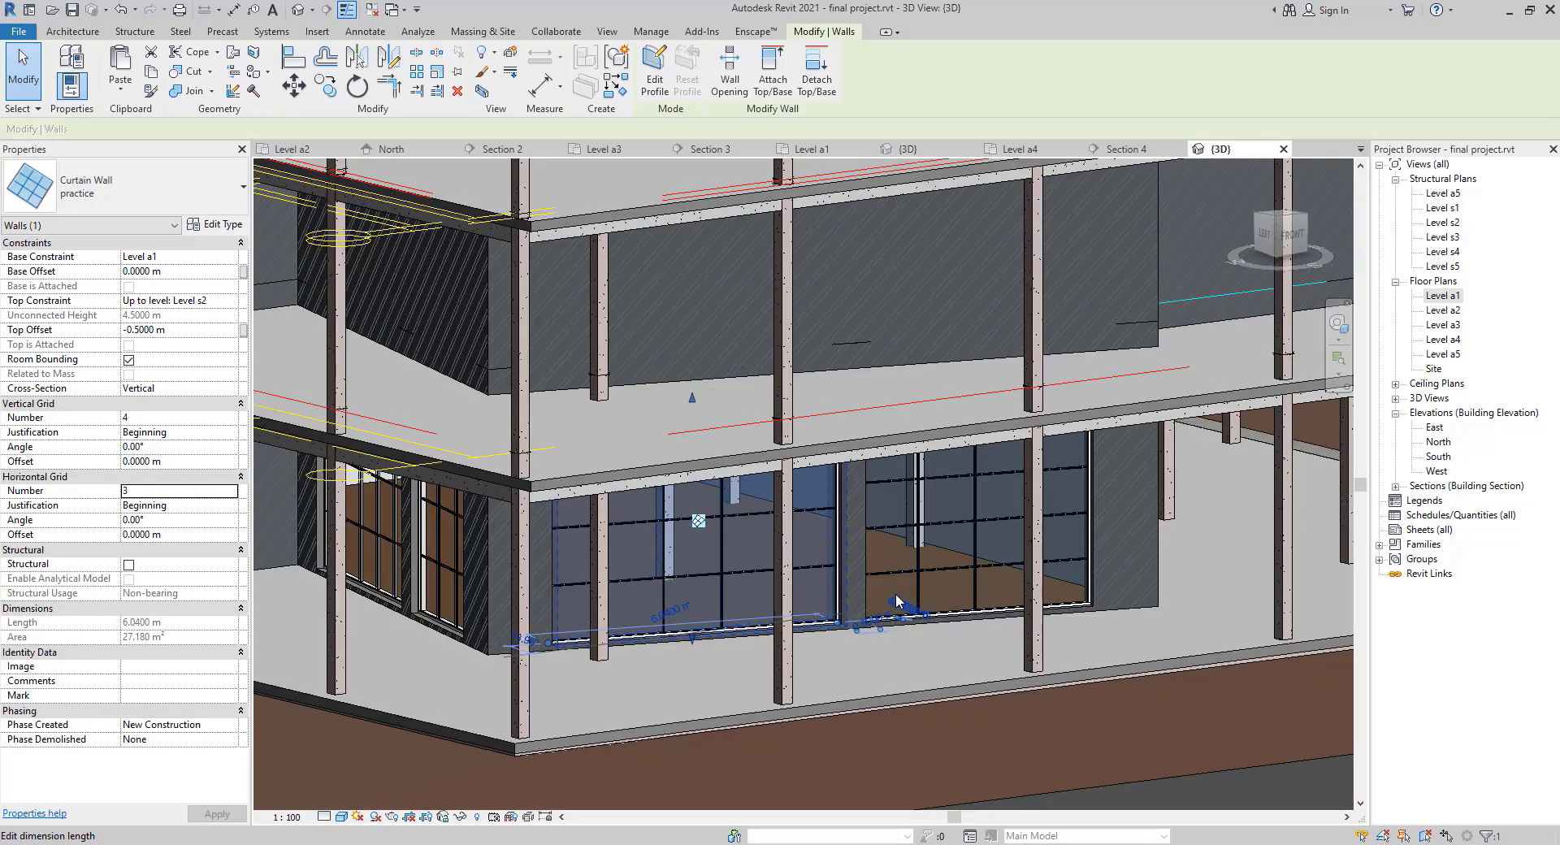
pyautogui.press('Escape')
pyautogui.press('Tab')
pyautogui.click(917, 560)
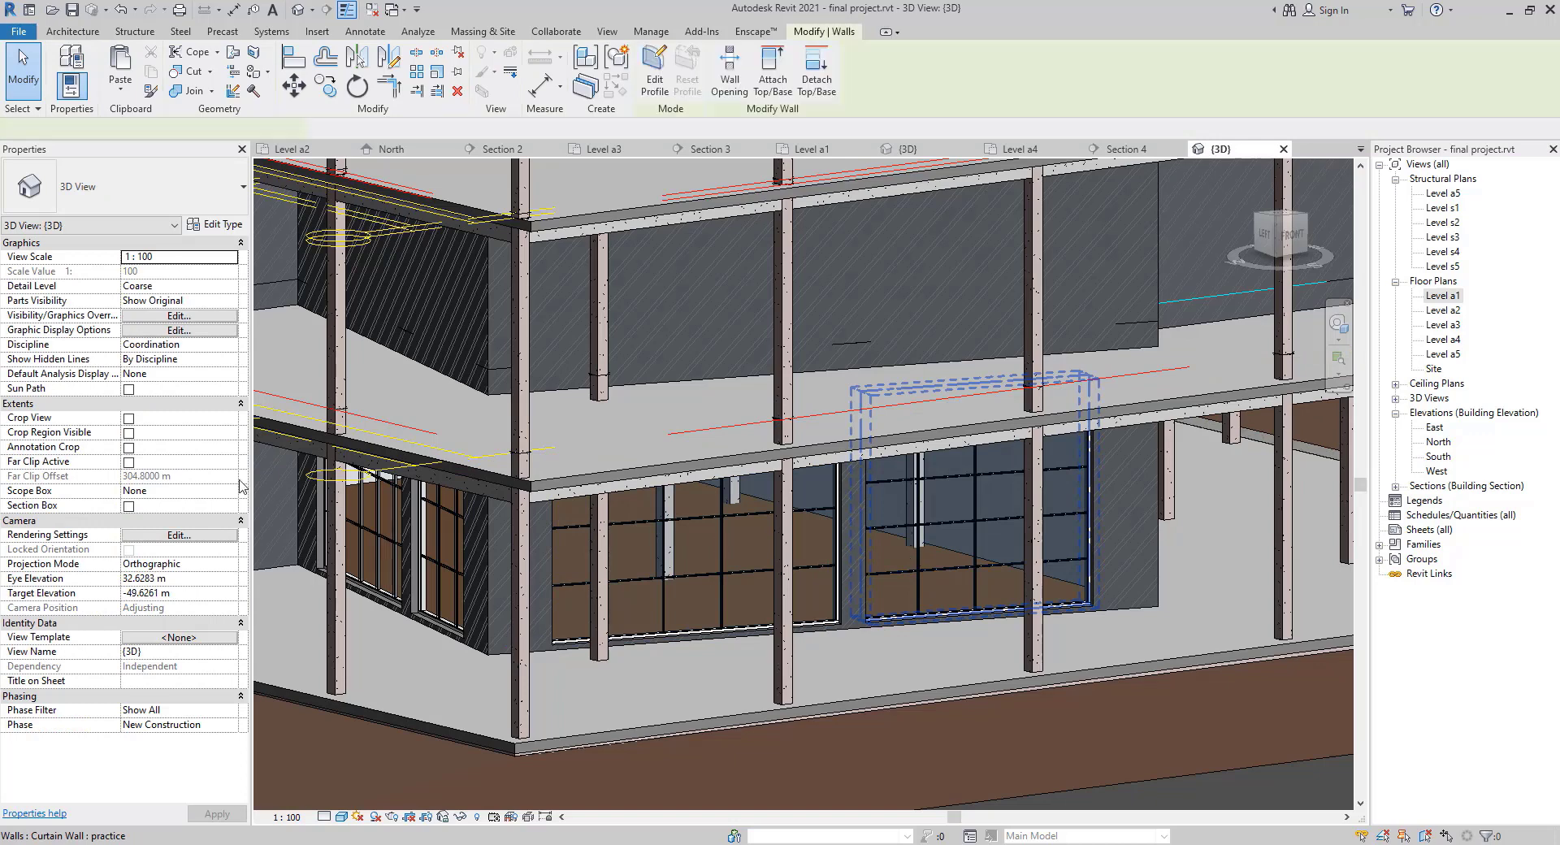
pyautogui.click(156, 492)
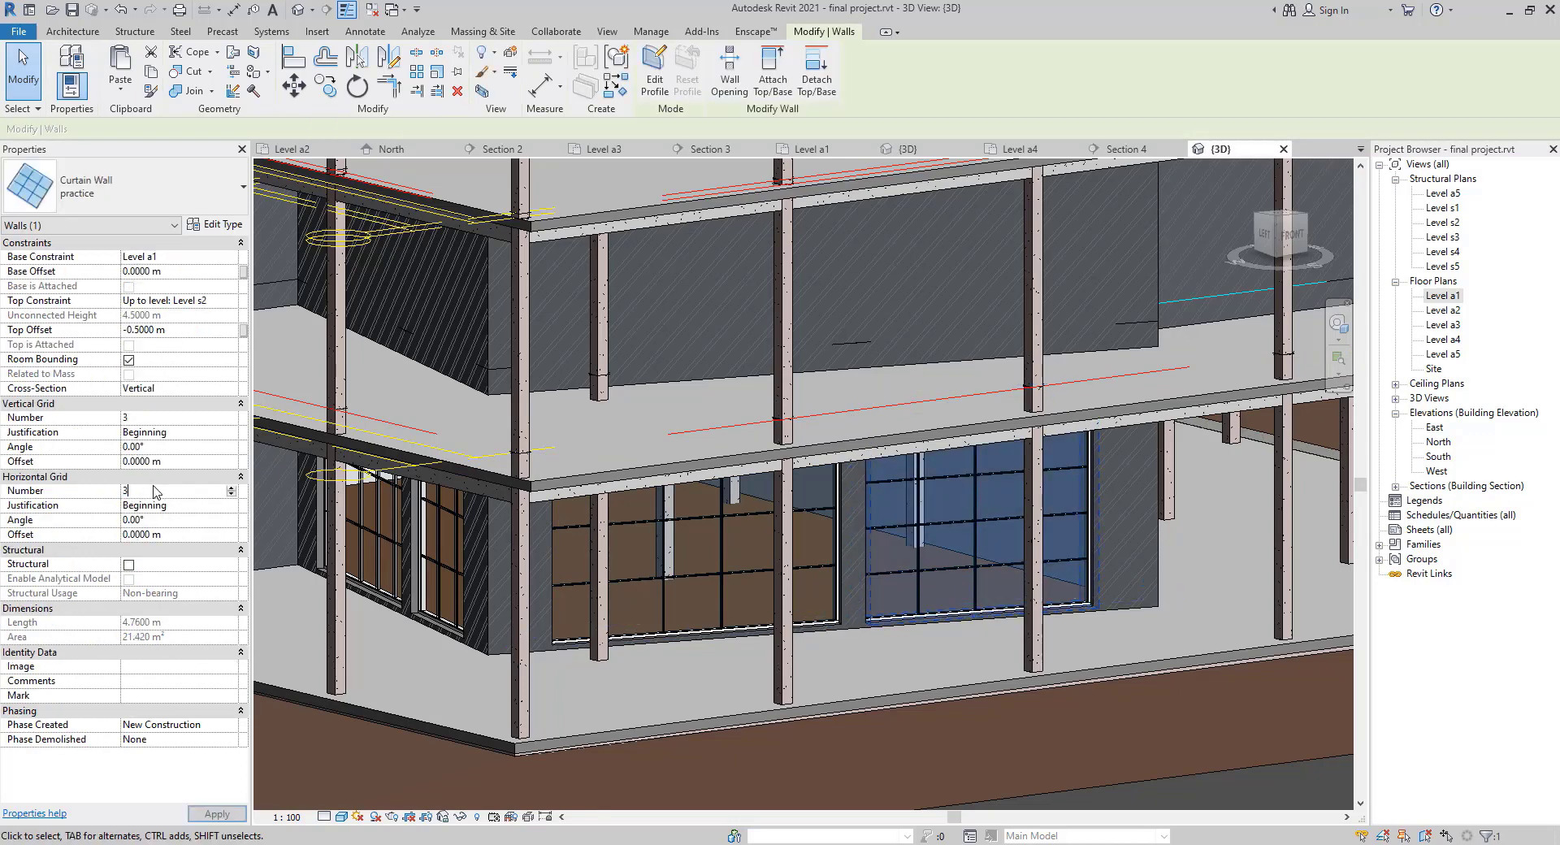
# Copy the four Level a1 curtain walls and paste them aligned to Level a2, Level a3 and Level a4.
pyautogui.scroll(-1, 553, 646)
pyautogui.moveTo(552, 647); pyautogui.dragTo(703, 650, button='middle')
pyautogui.press('Escape')
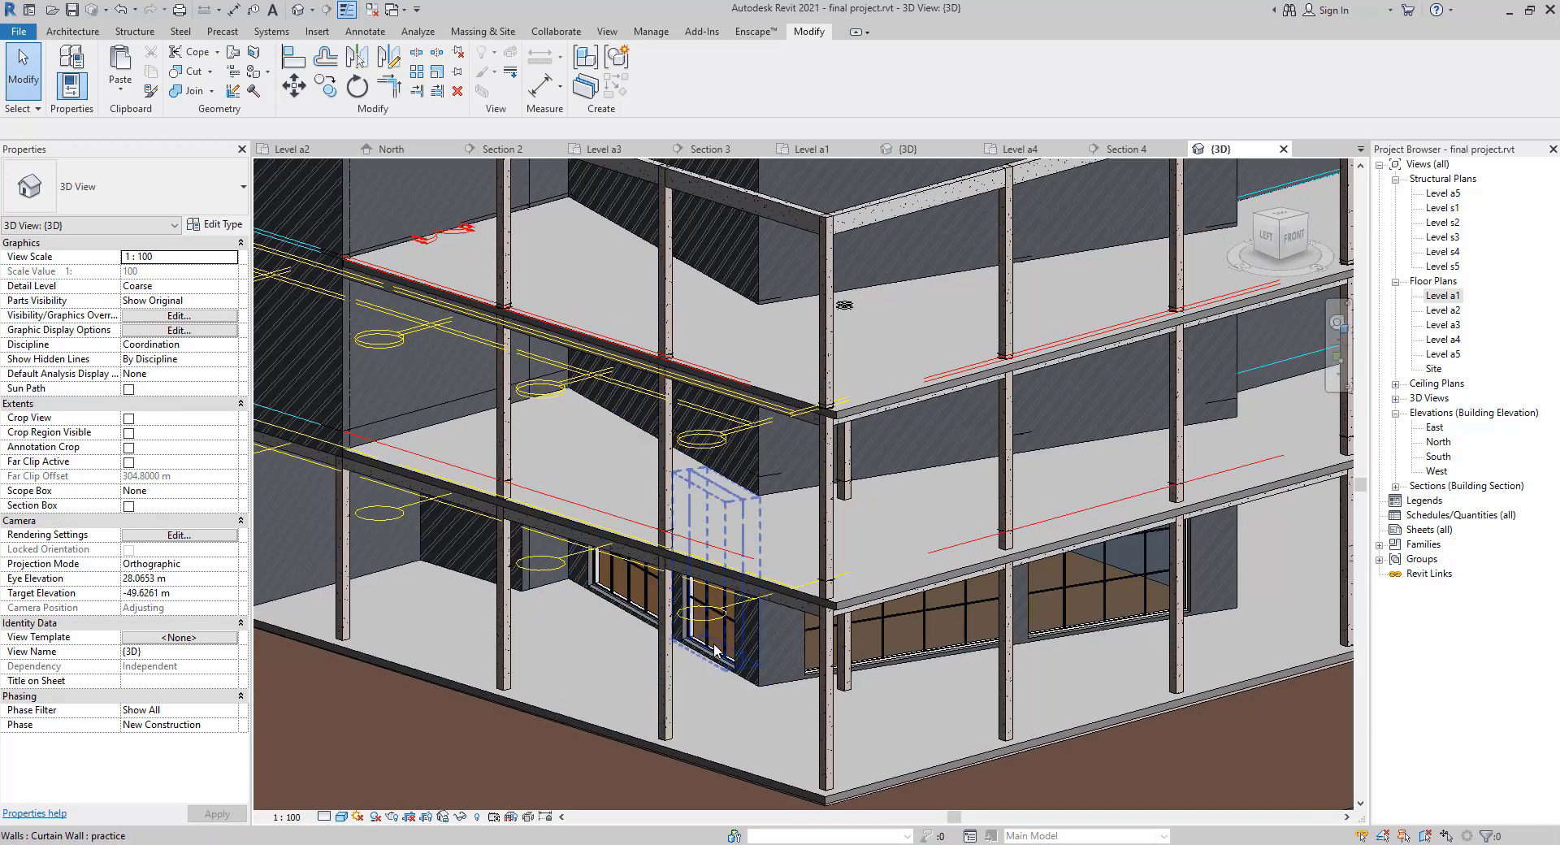
pyautogui.click(652, 605)
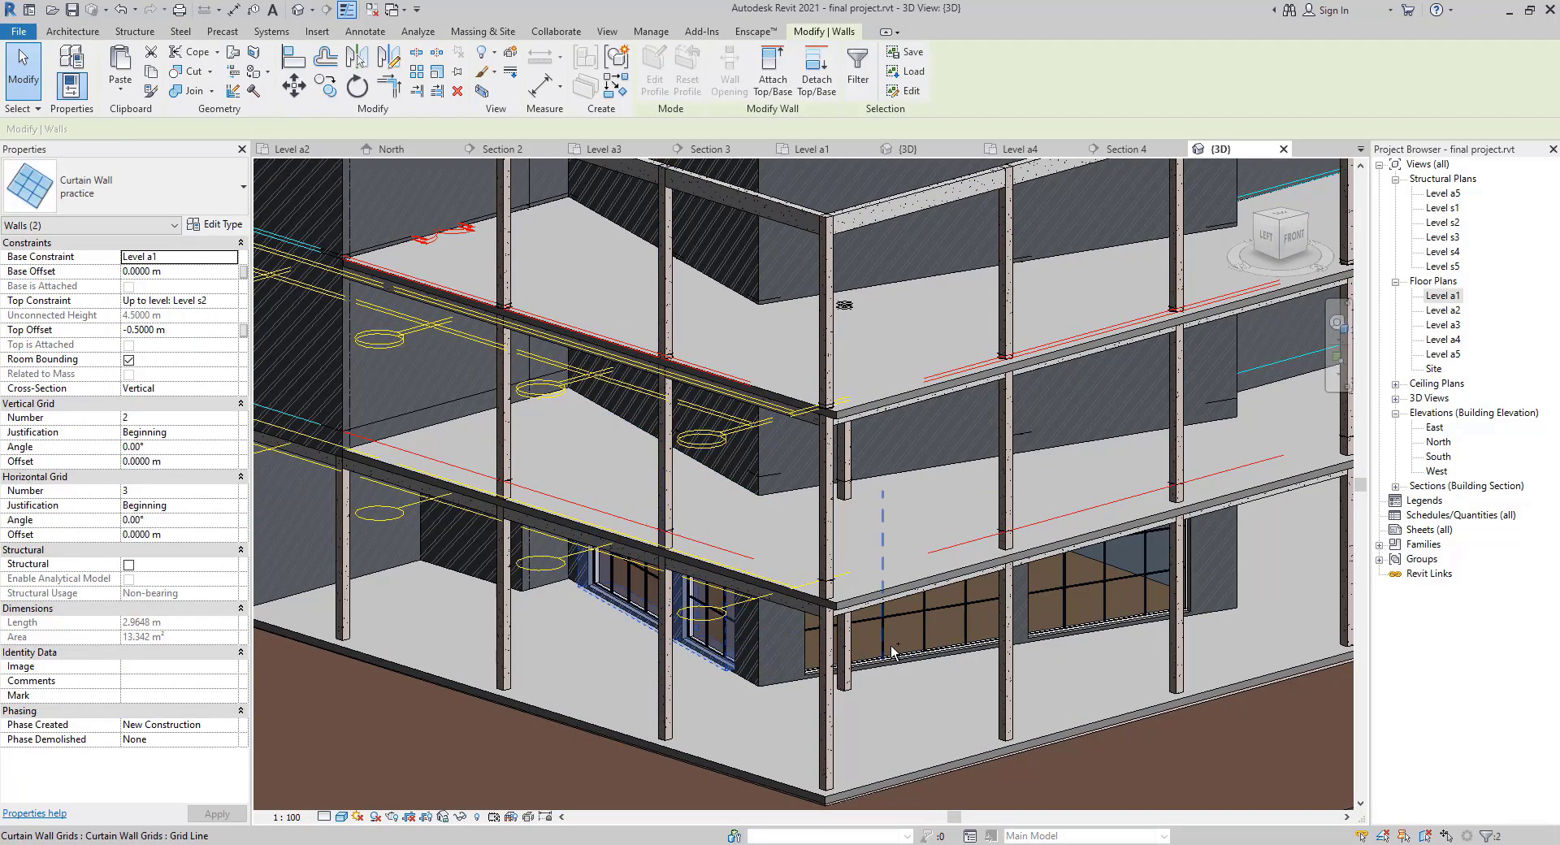
pyautogui.keyDown('ctrl'); pyautogui.click(1044, 642); pyautogui.keyUp('ctrl')
pyautogui.keyDown('ctrl'); pyautogui.click(1046, 639); pyautogui.keyUp('ctrl')
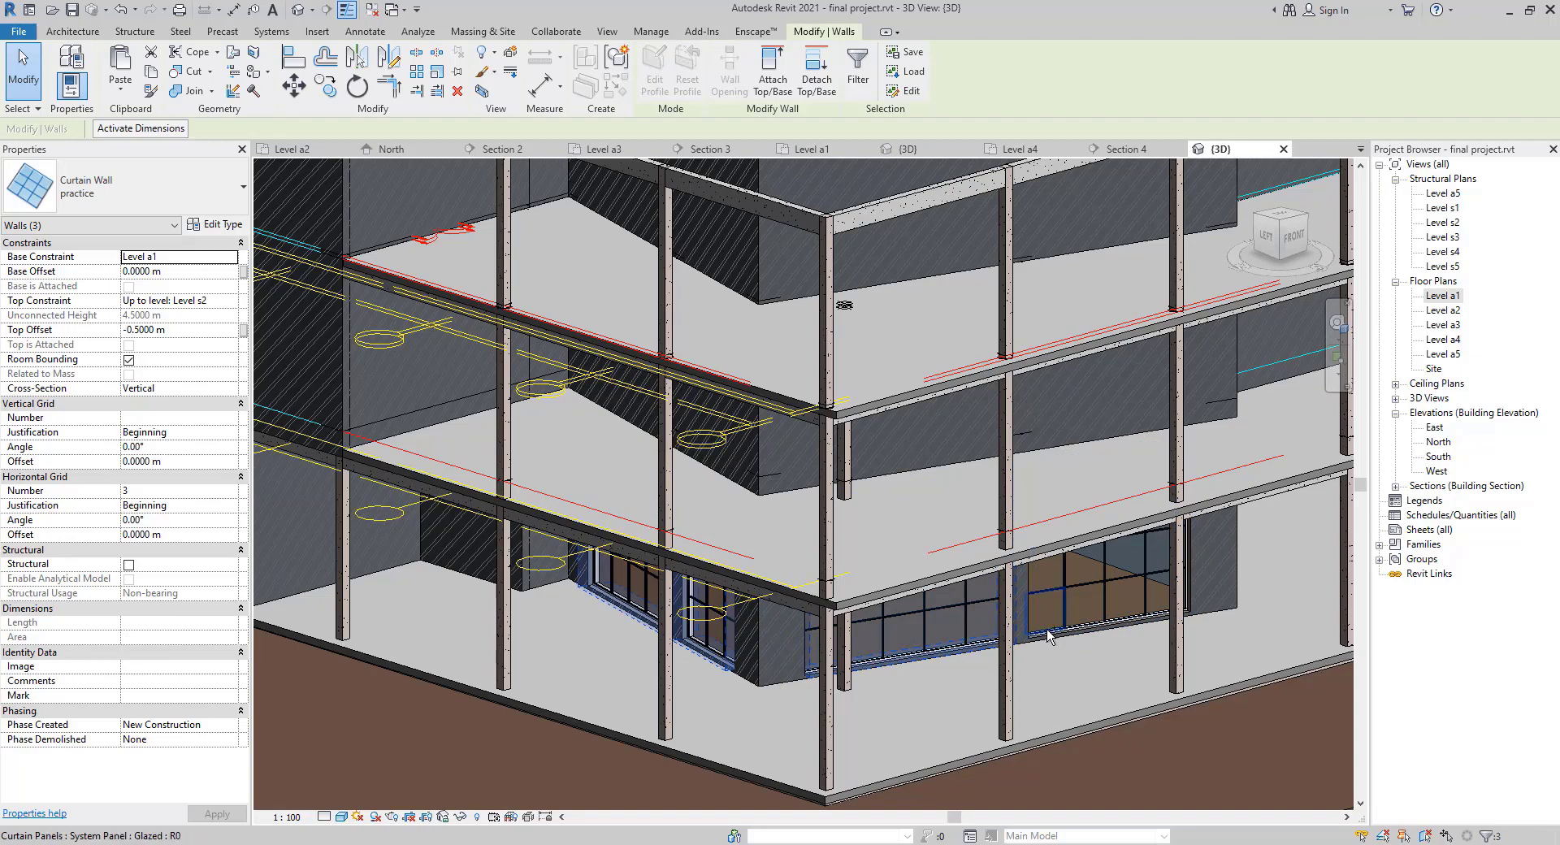
pyautogui.scroll(-1, 656, 648)
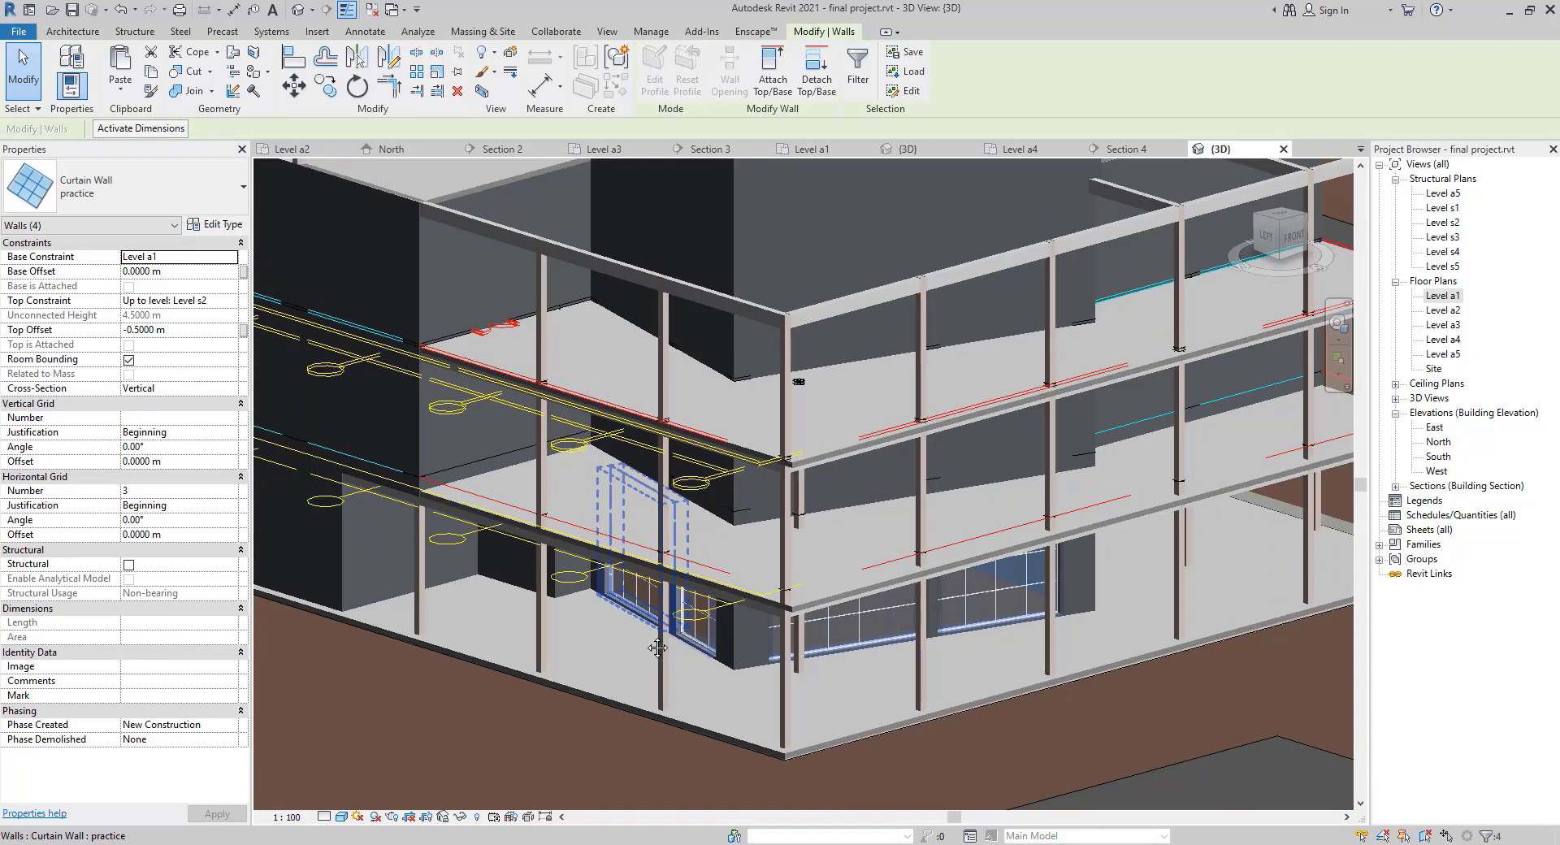
pyautogui.moveTo(657, 649); pyautogui.dragTo(653, 725, button='middle')
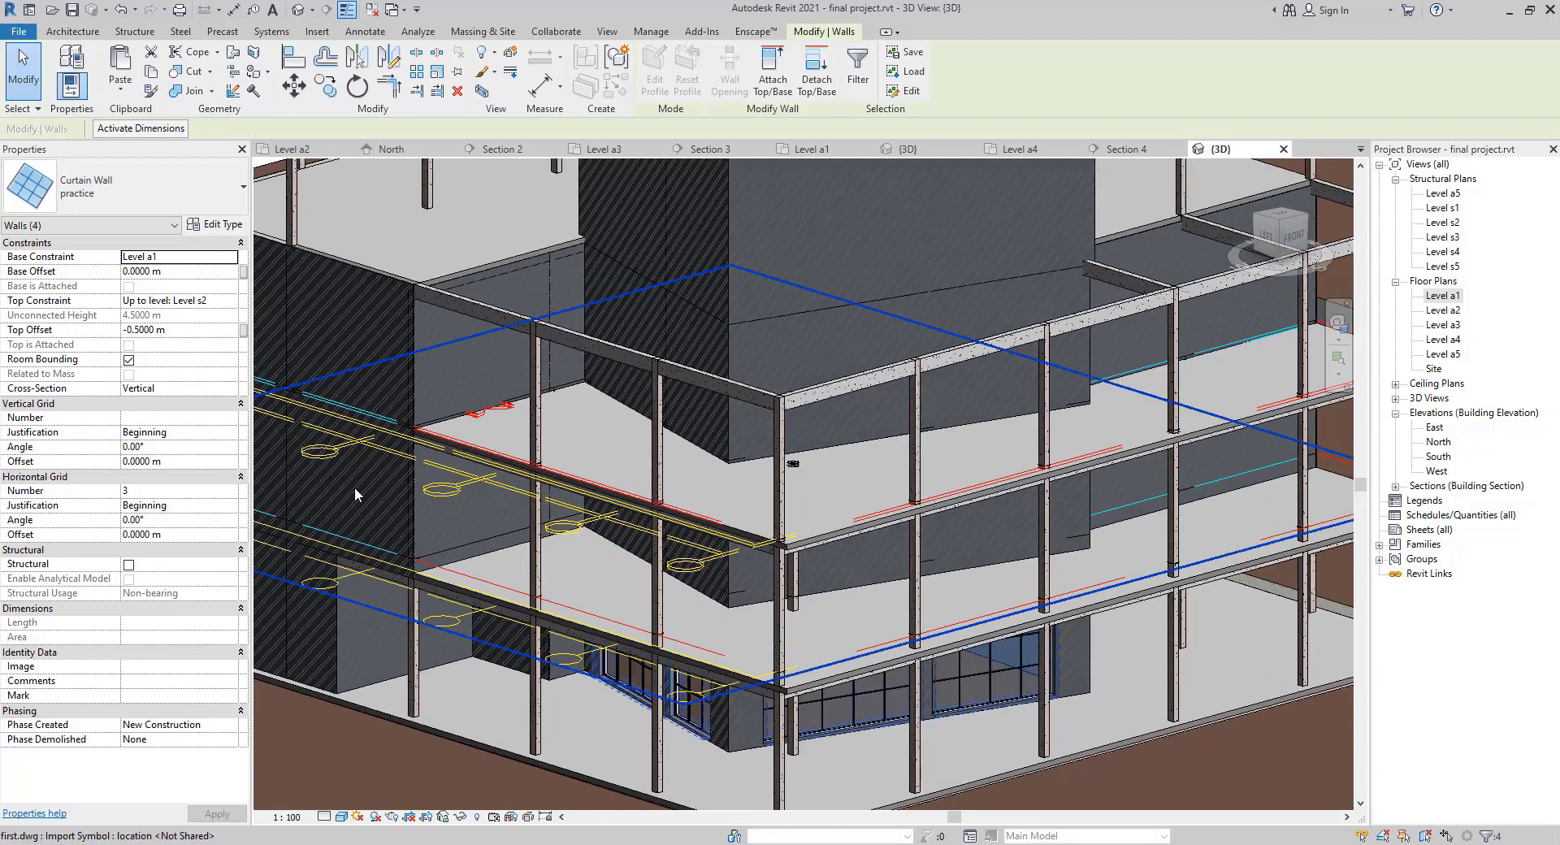
pyautogui.click(125, 94)
pyautogui.click(187, 163)
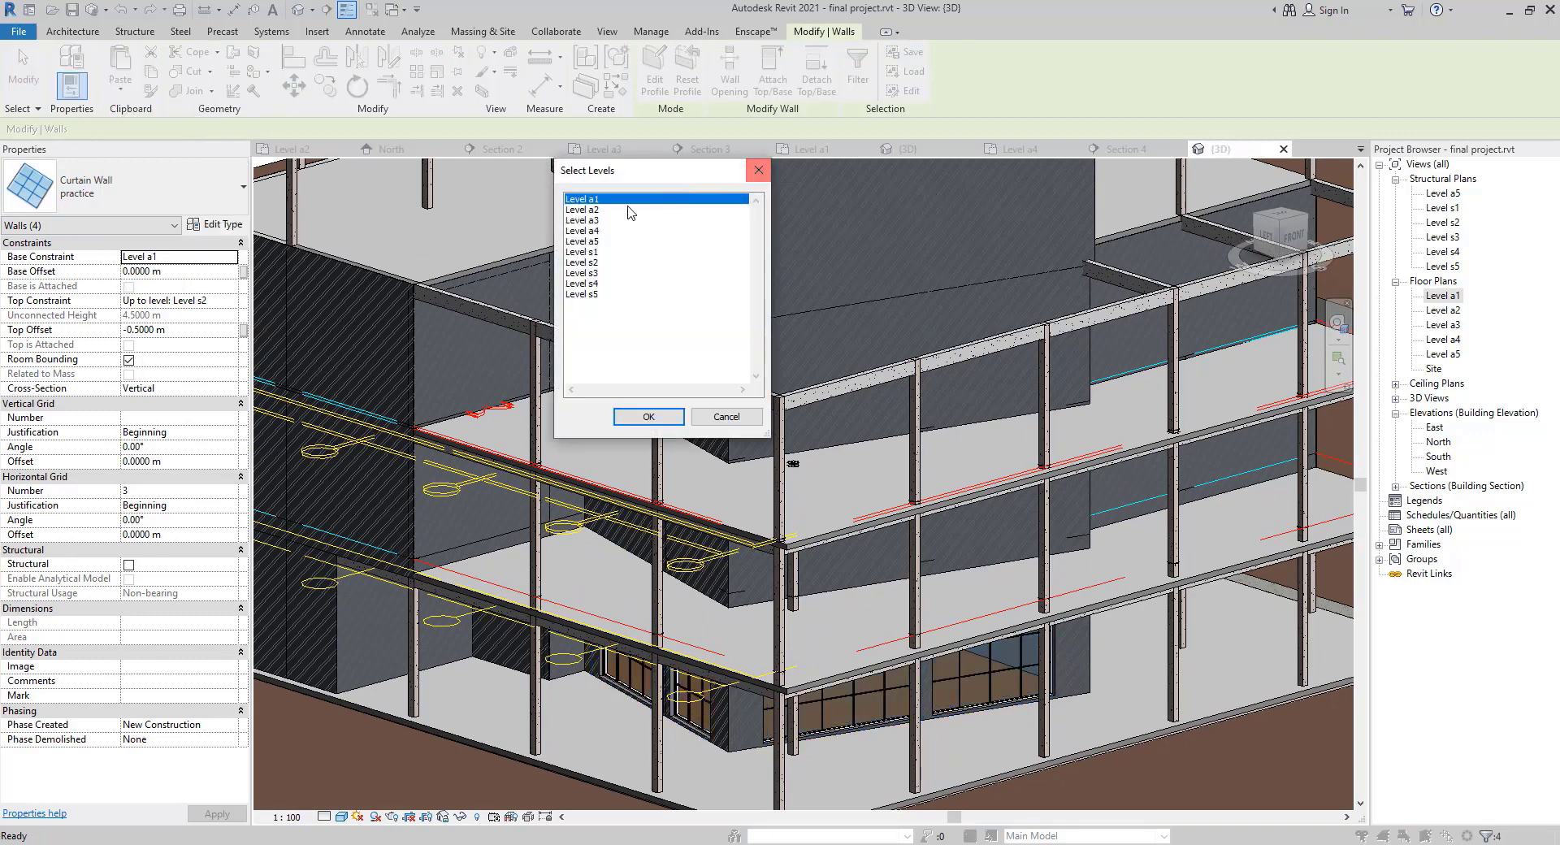
pyautogui.click(589, 210)
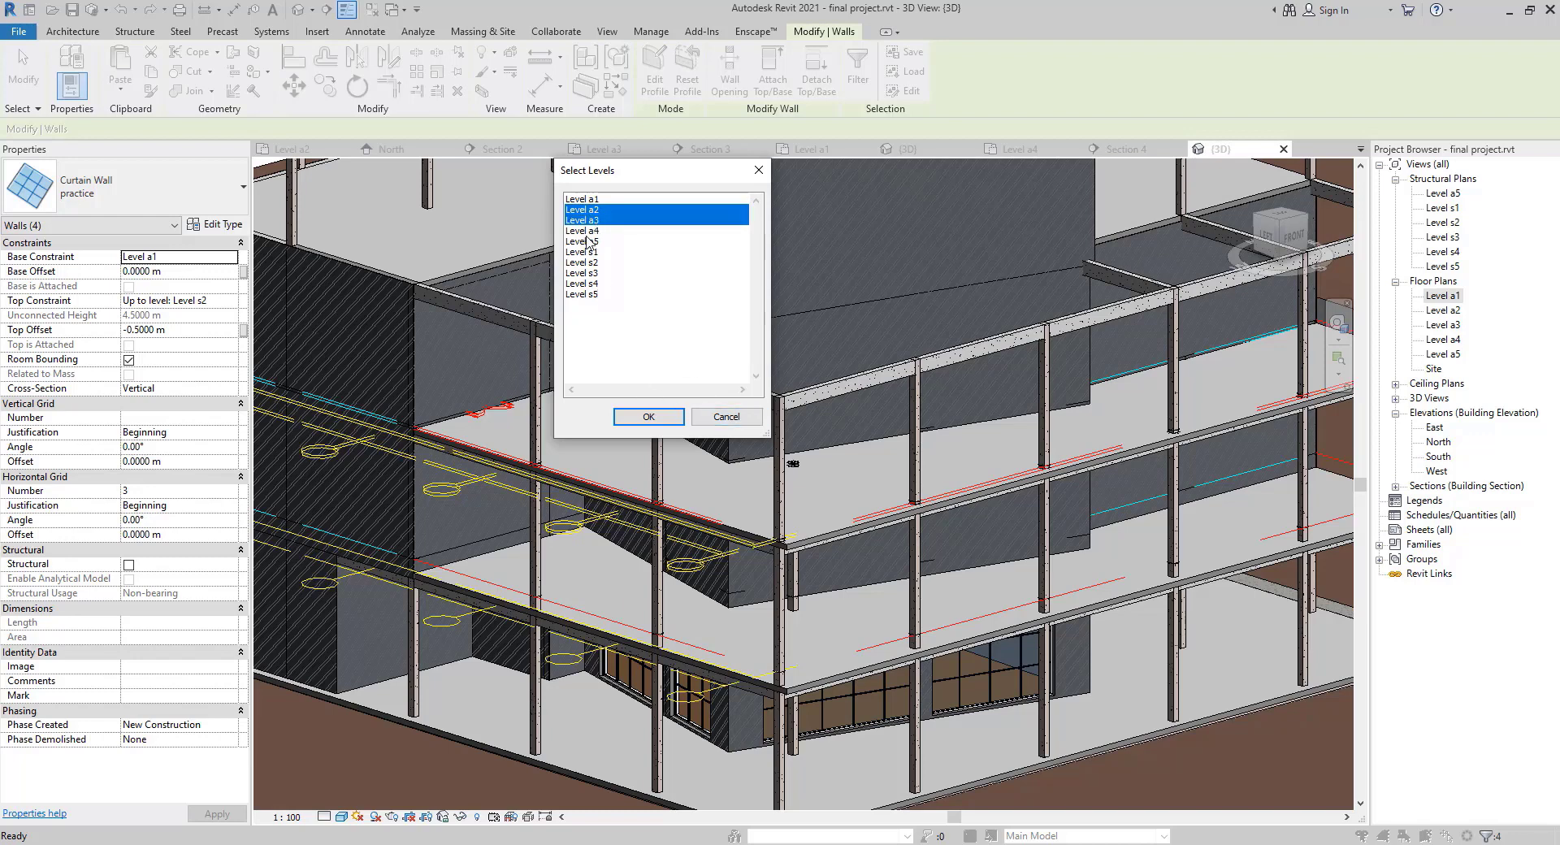
pyautogui.click(641, 417)
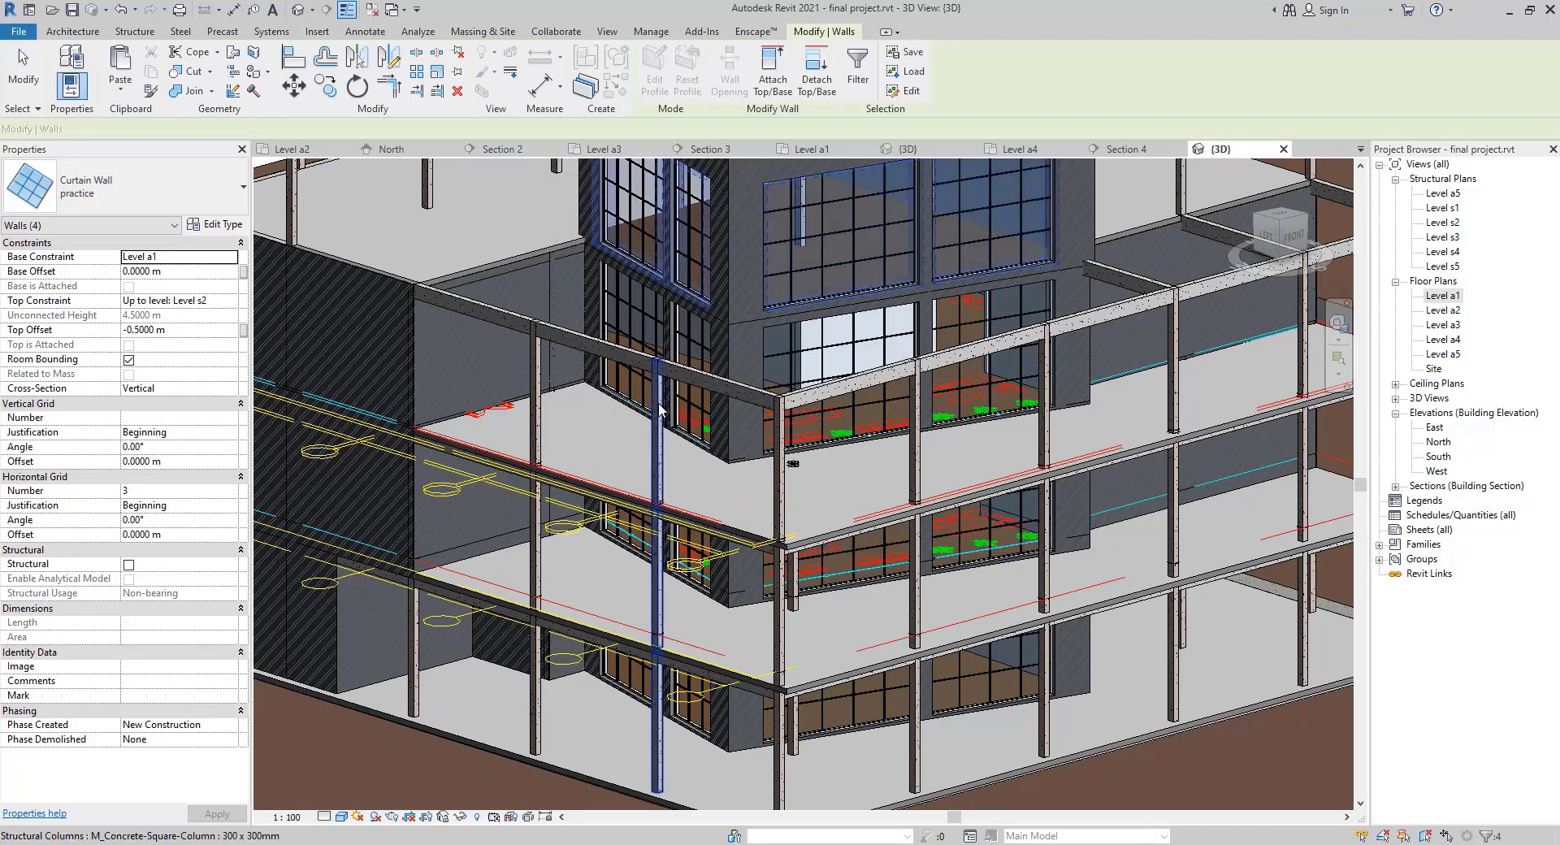
# Inspect the pasted curtain walls on the upper levels of the tower, and undo the paste.
pyautogui.scroll(-5, 660, 408)
pyautogui.keyDown('shift'); pyautogui.moveTo(660, 409); pyautogui.dragTo(772, 331, button='middle'); pyautogui.keyUp('shift')
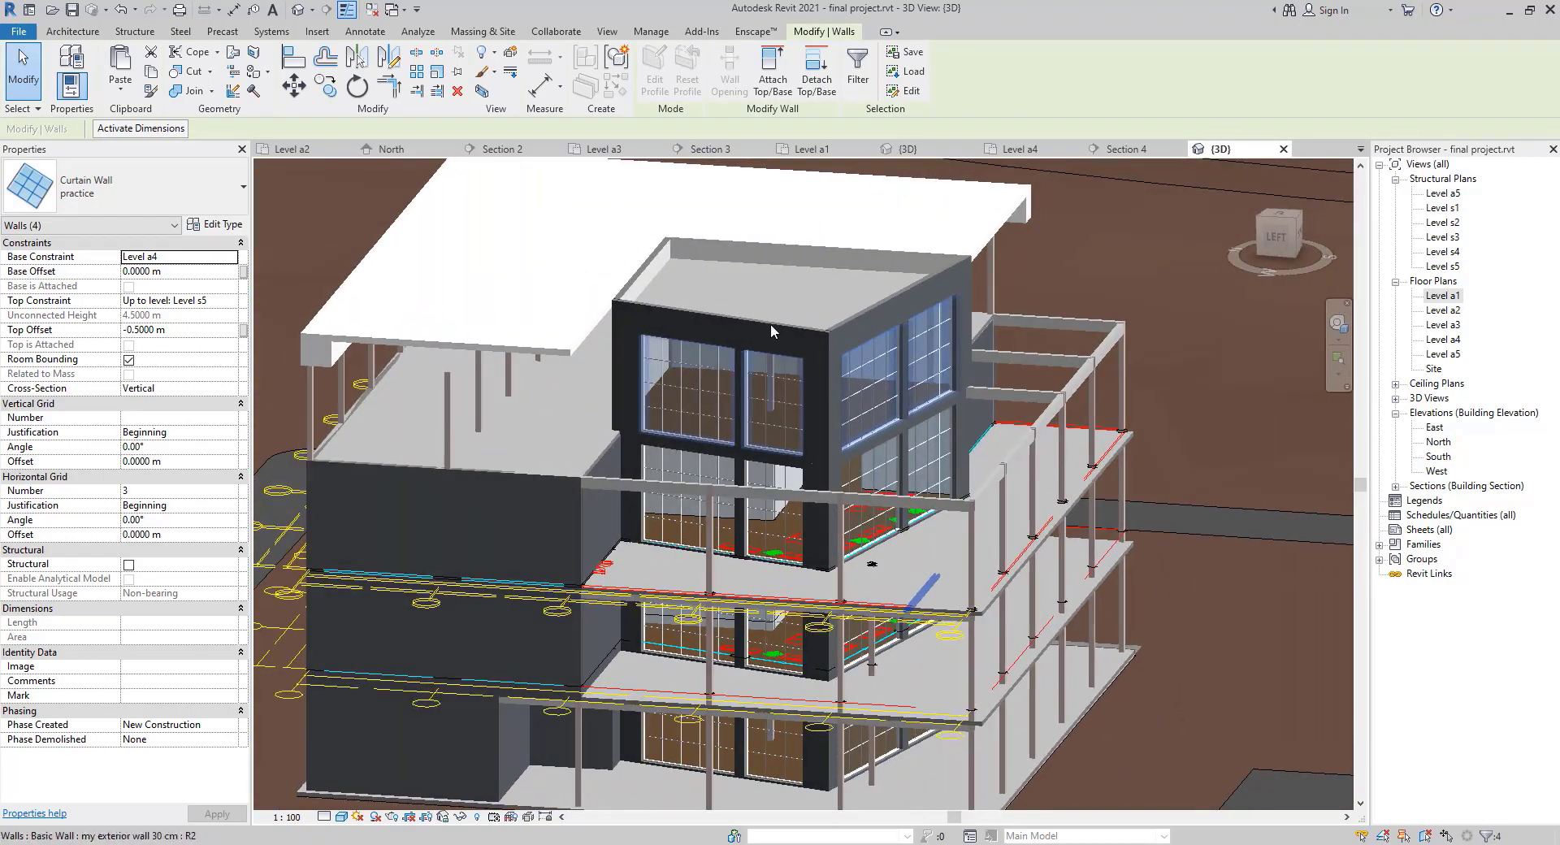
pyautogui.scroll(5, 772, 331)
pyautogui.keyDown('shift'); pyautogui.moveTo(677, 694); pyautogui.dragTo(701, 467, button='middle'); pyautogui.keyUp('shift')
pyautogui.keyDown('shift'); pyautogui.moveTo(928, 534); pyautogui.dragTo(985, 576, button='middle'); pyautogui.keyUp('shift')
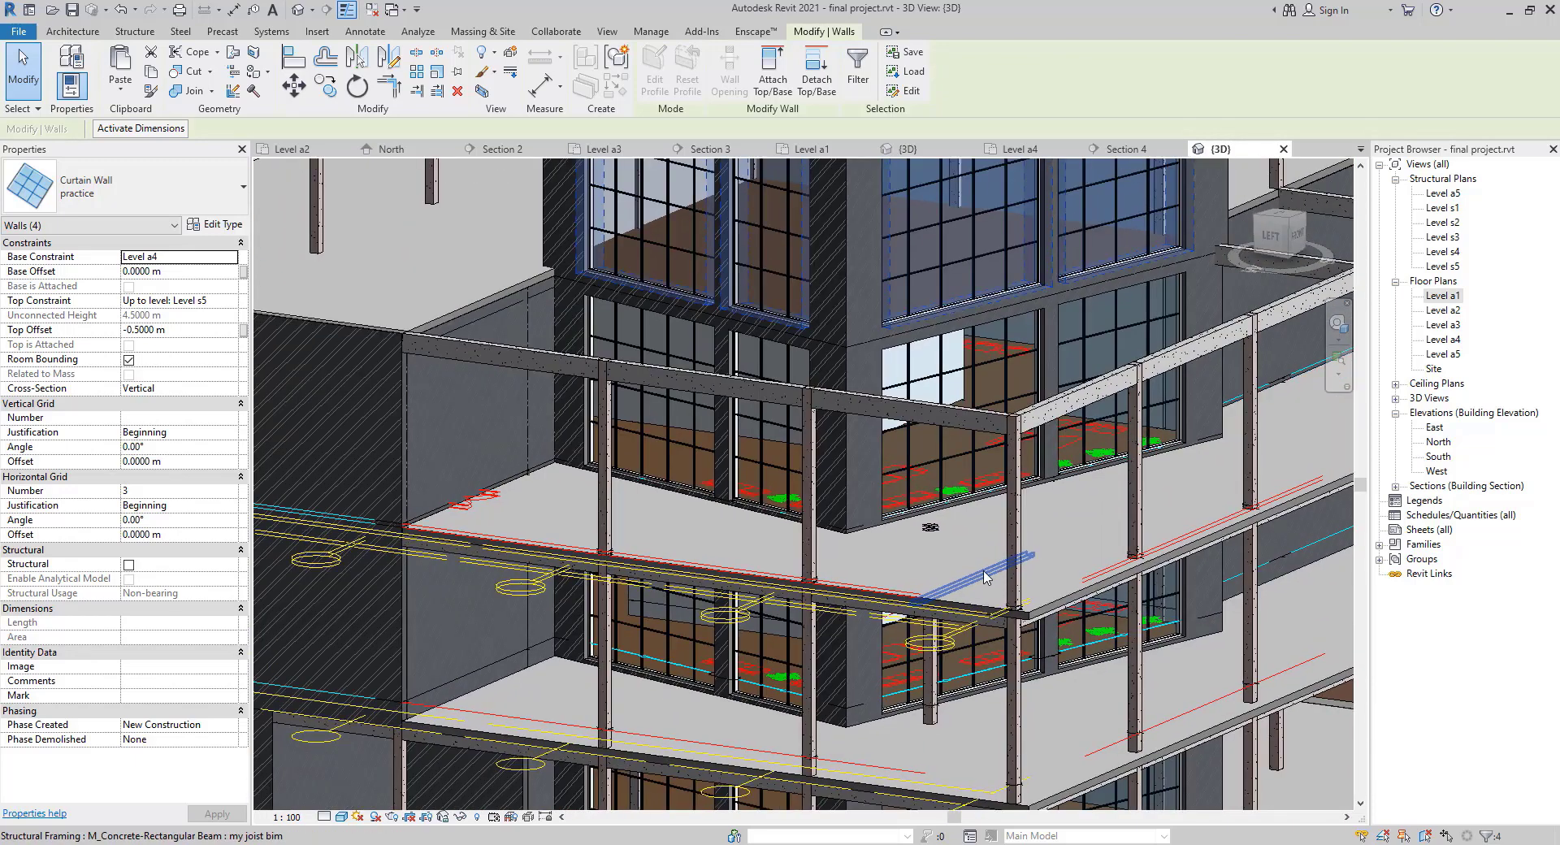
pyautogui.hotkey('ctrl', 'z')
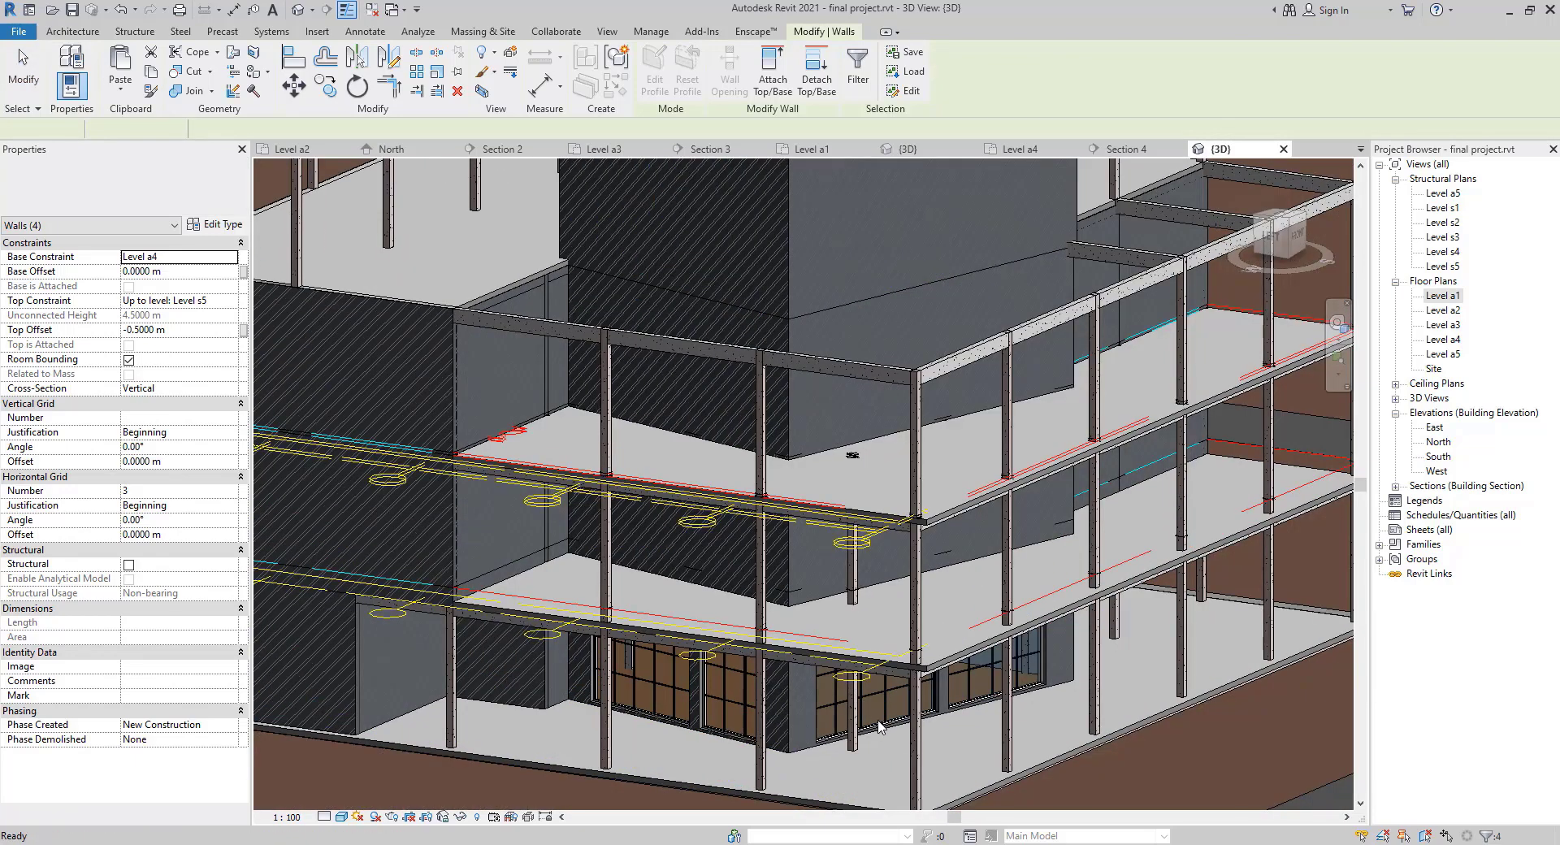
# Temporarily isolate the two Level a1 curtain walls on the front slanted side and view them from the front.
pyautogui.scroll(2, 872, 718)
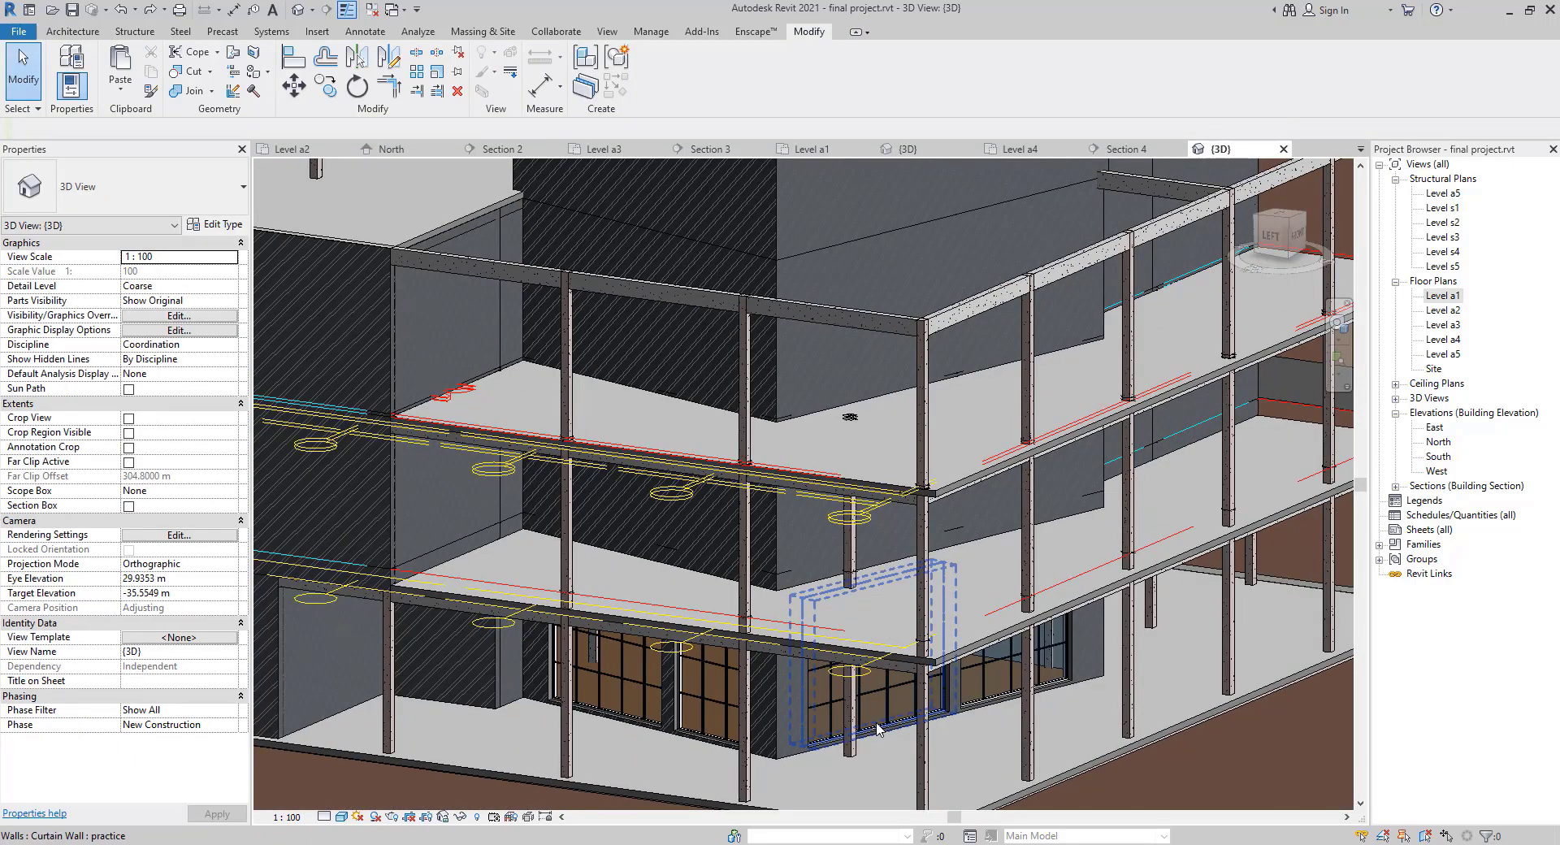
pyautogui.click(979, 694)
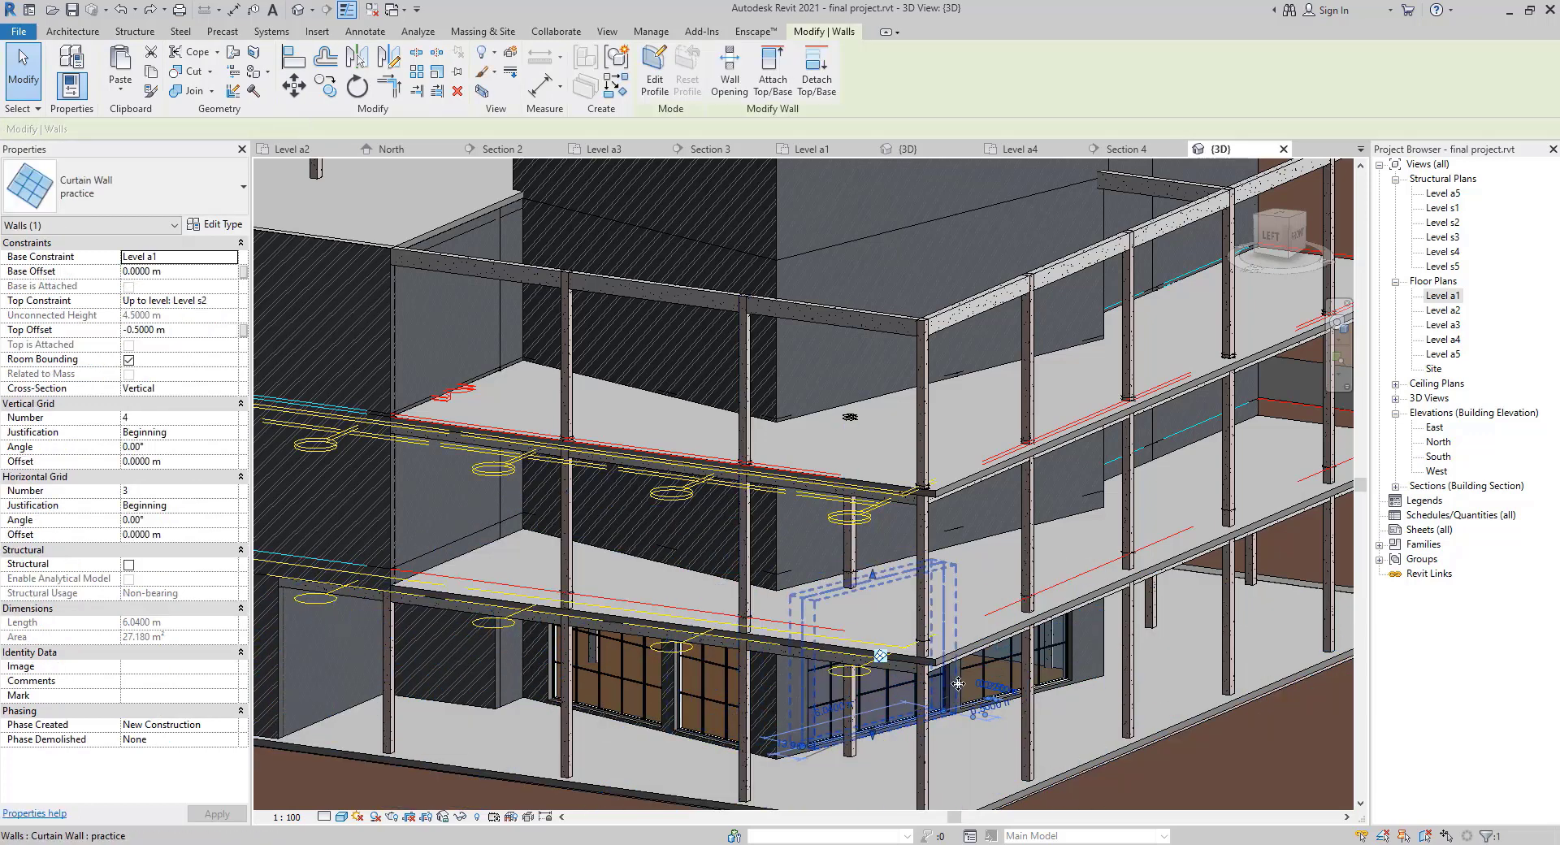
pyautogui.keyDown('ctrl'); pyautogui.click(980, 692); pyautogui.keyUp('ctrl')
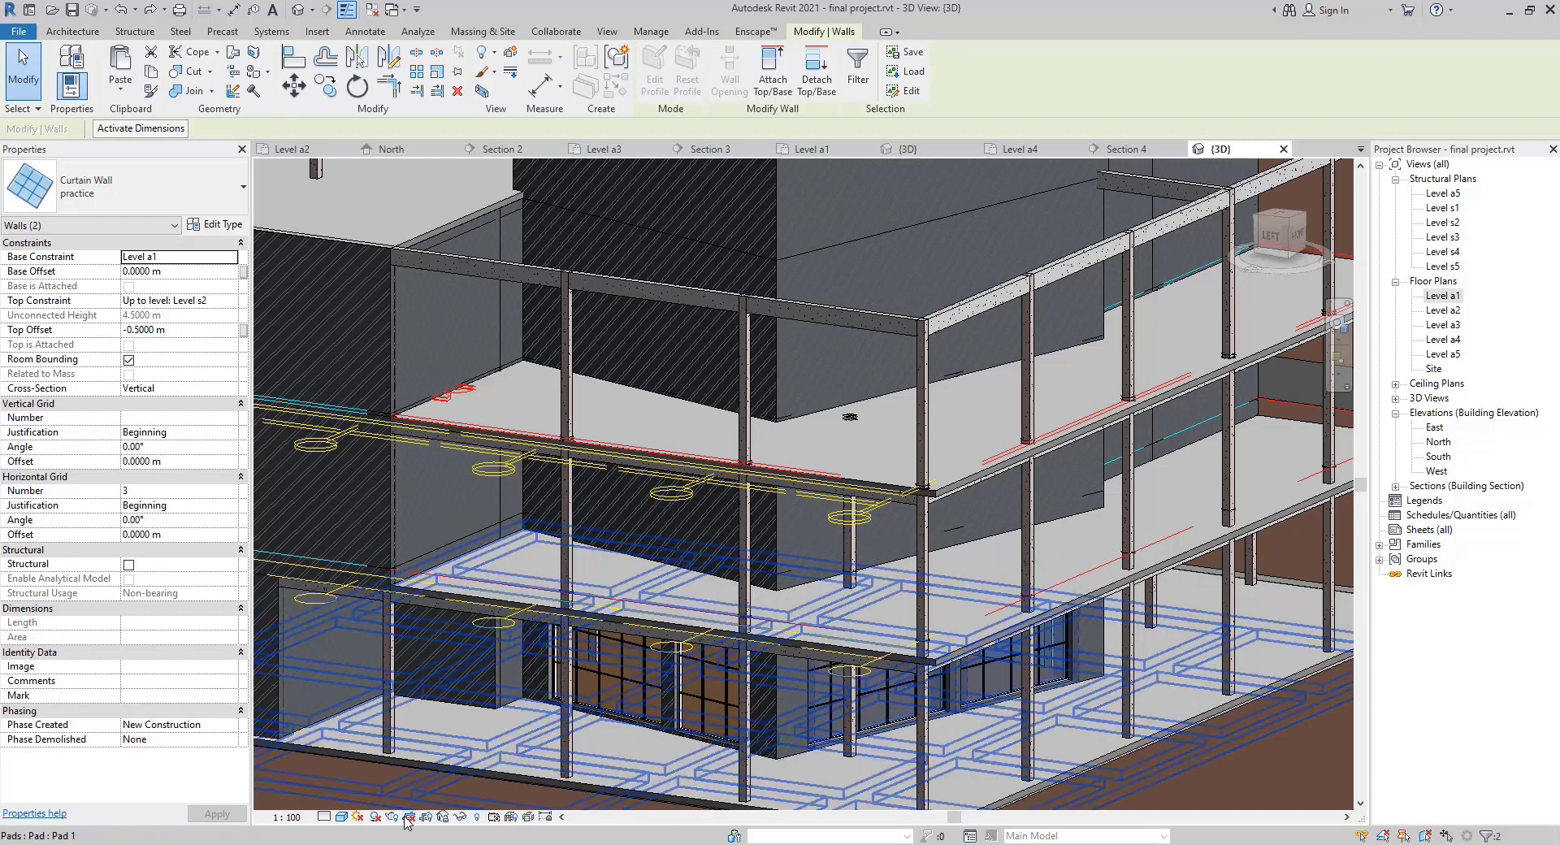
pyautogui.click(462, 818)
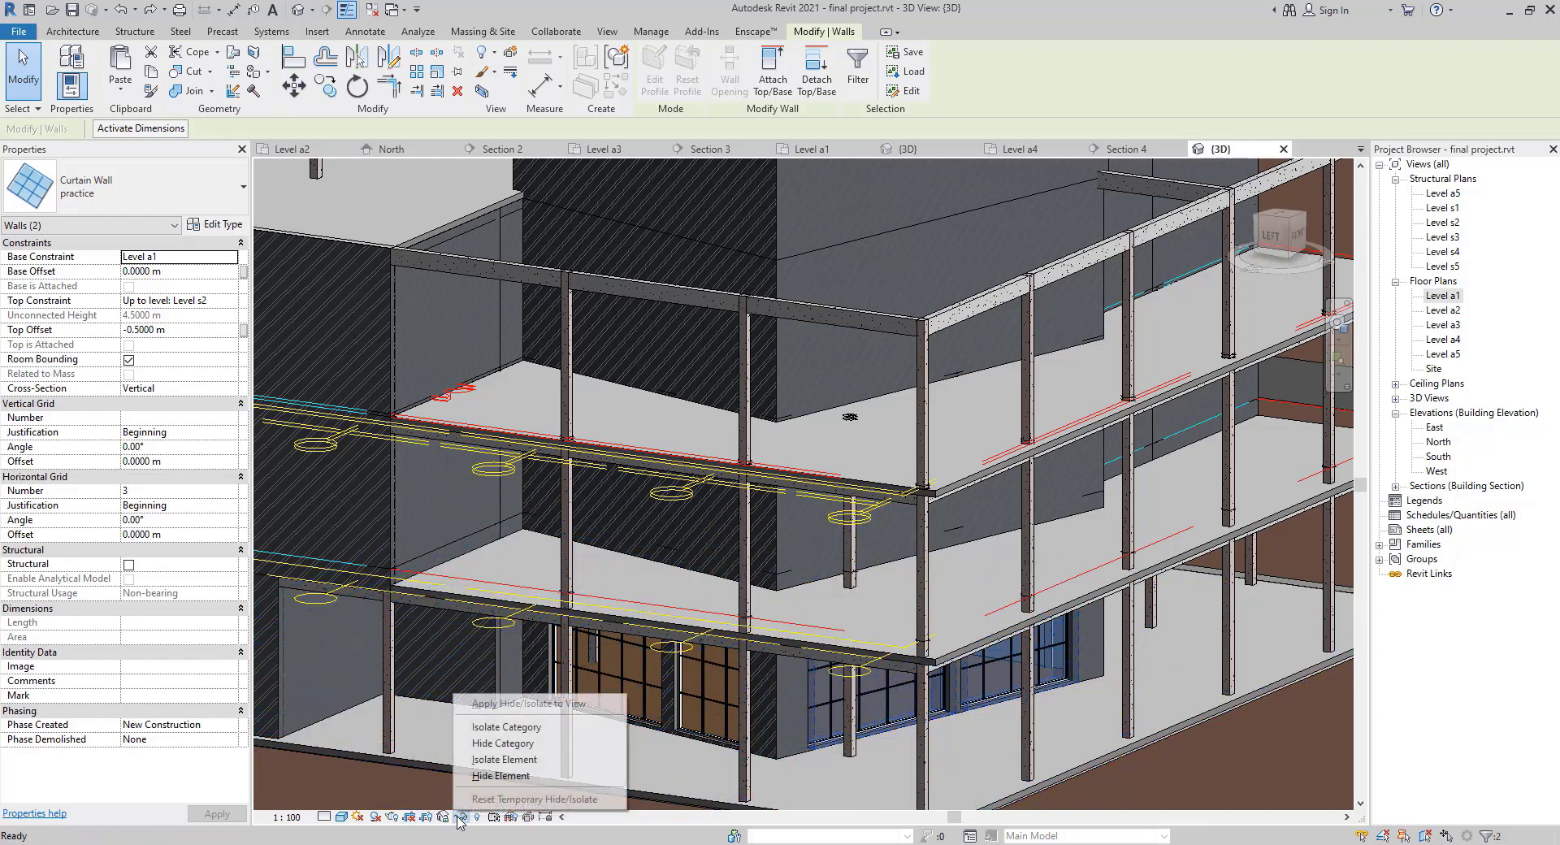
pyautogui.click(483, 765)
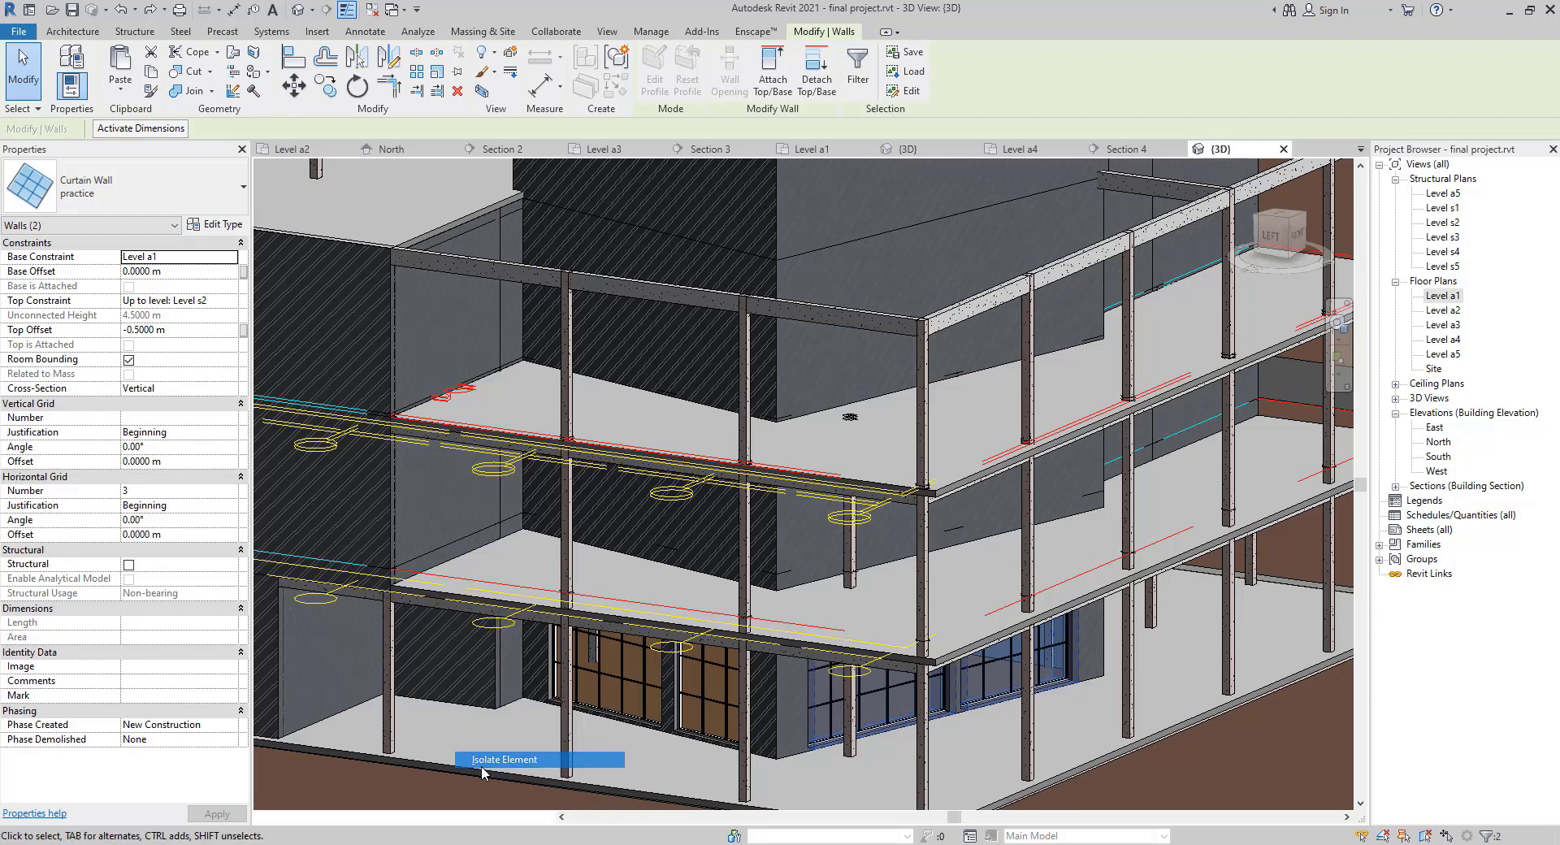
pyautogui.click(1298, 234)
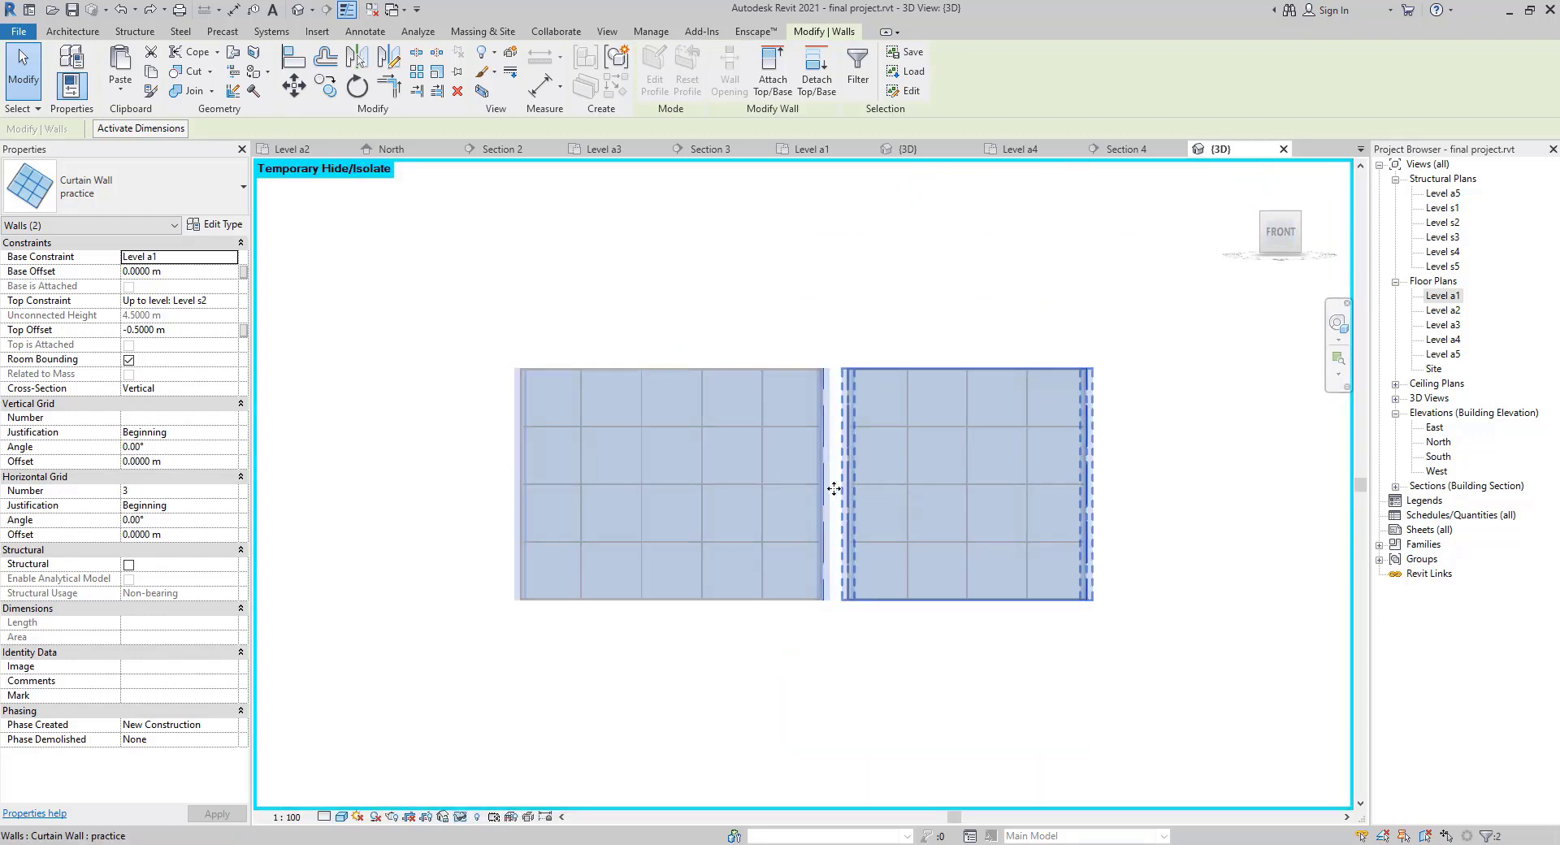
pyautogui.press('Escape')
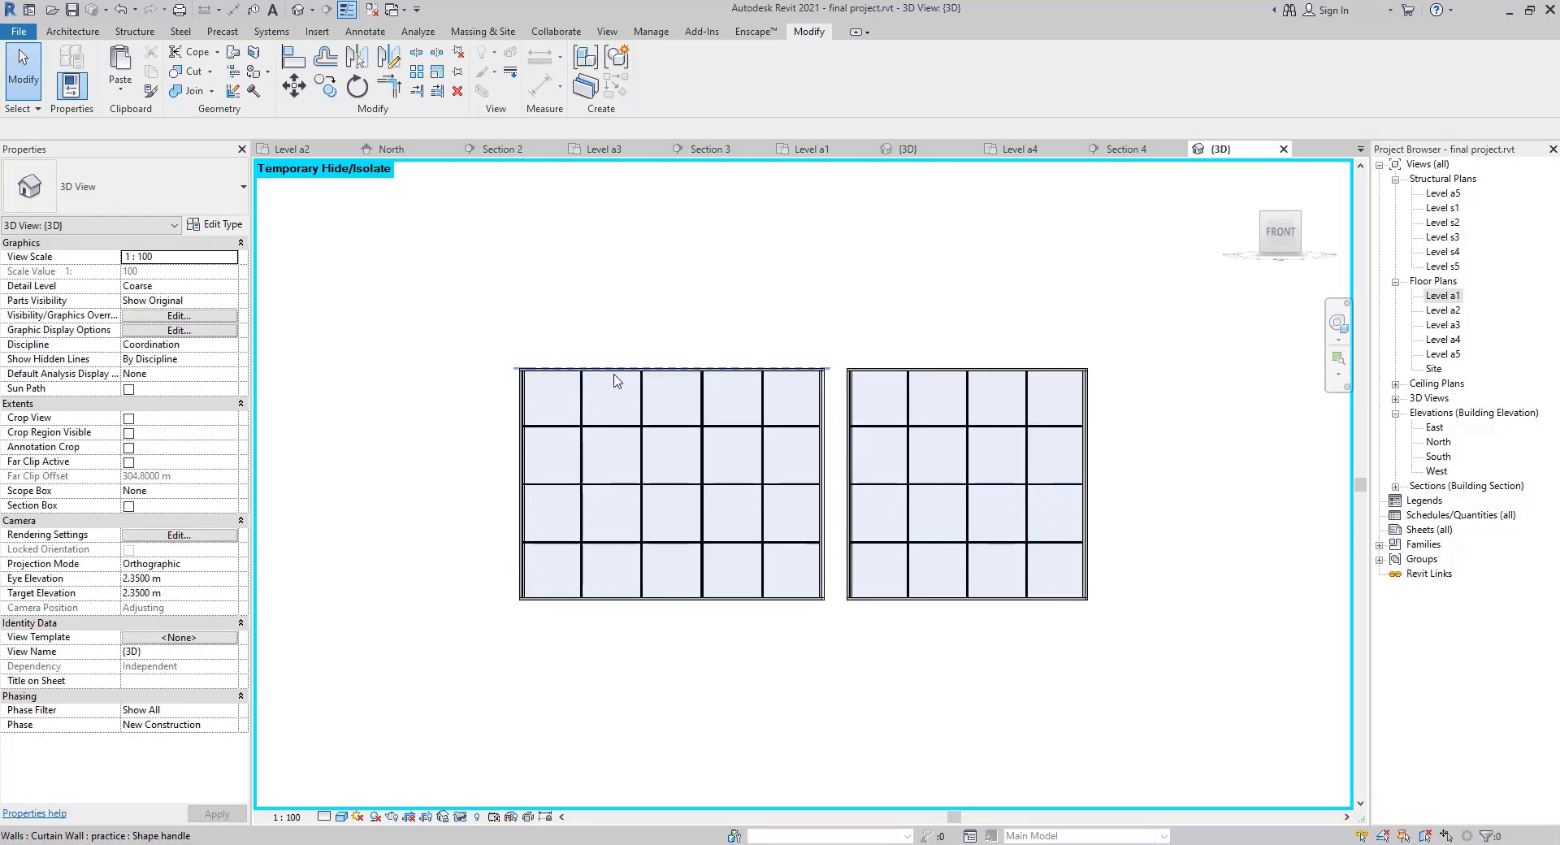
pyautogui.click(615, 380)
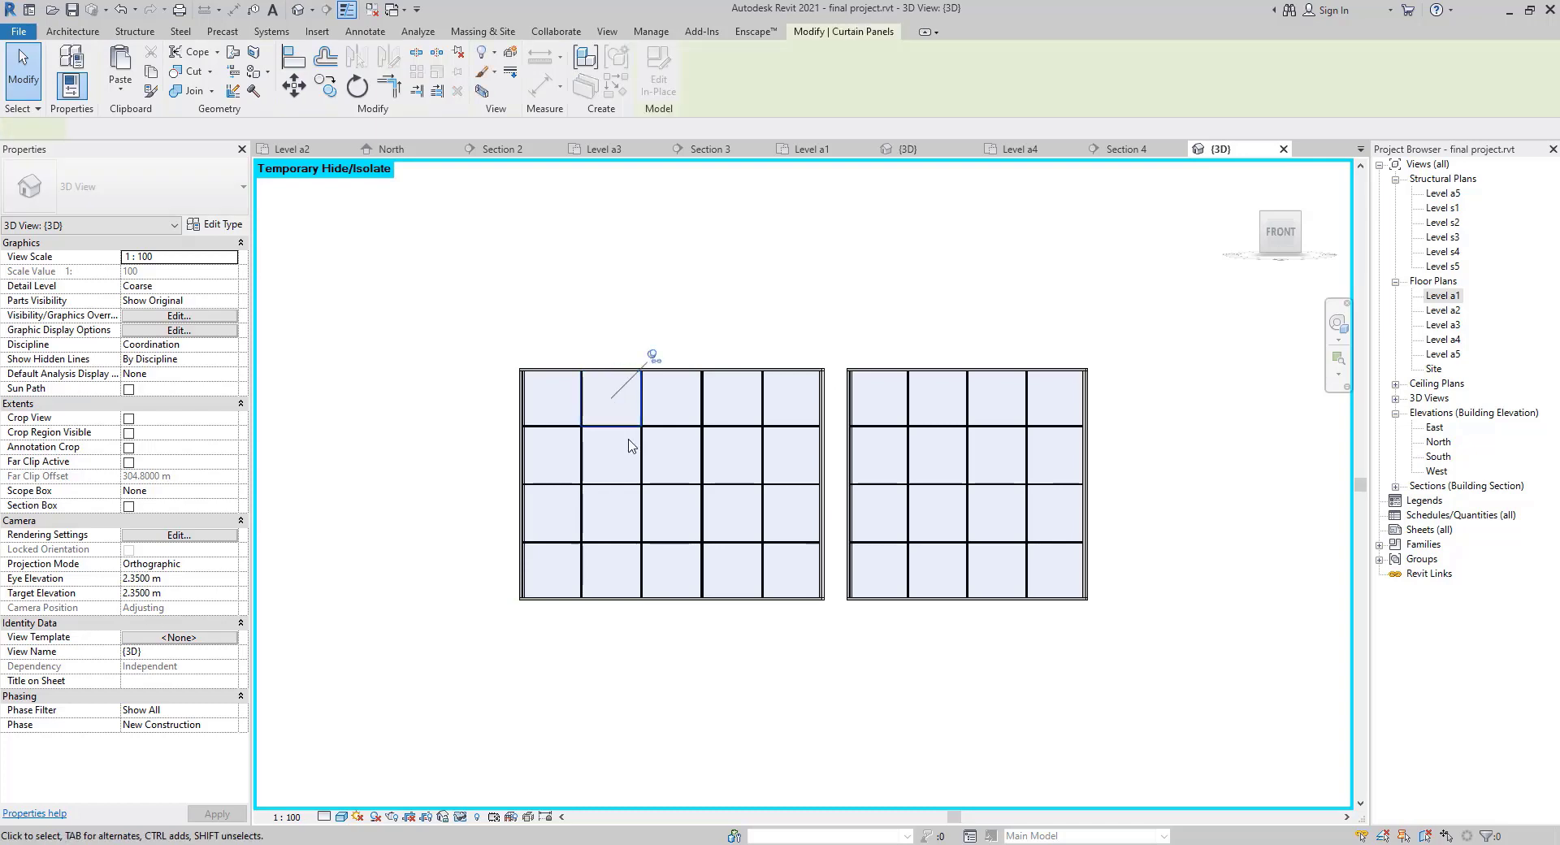
pyautogui.keyDown('ctrl'); pyautogui.click(729, 379); pyautogui.keyUp('ctrl')
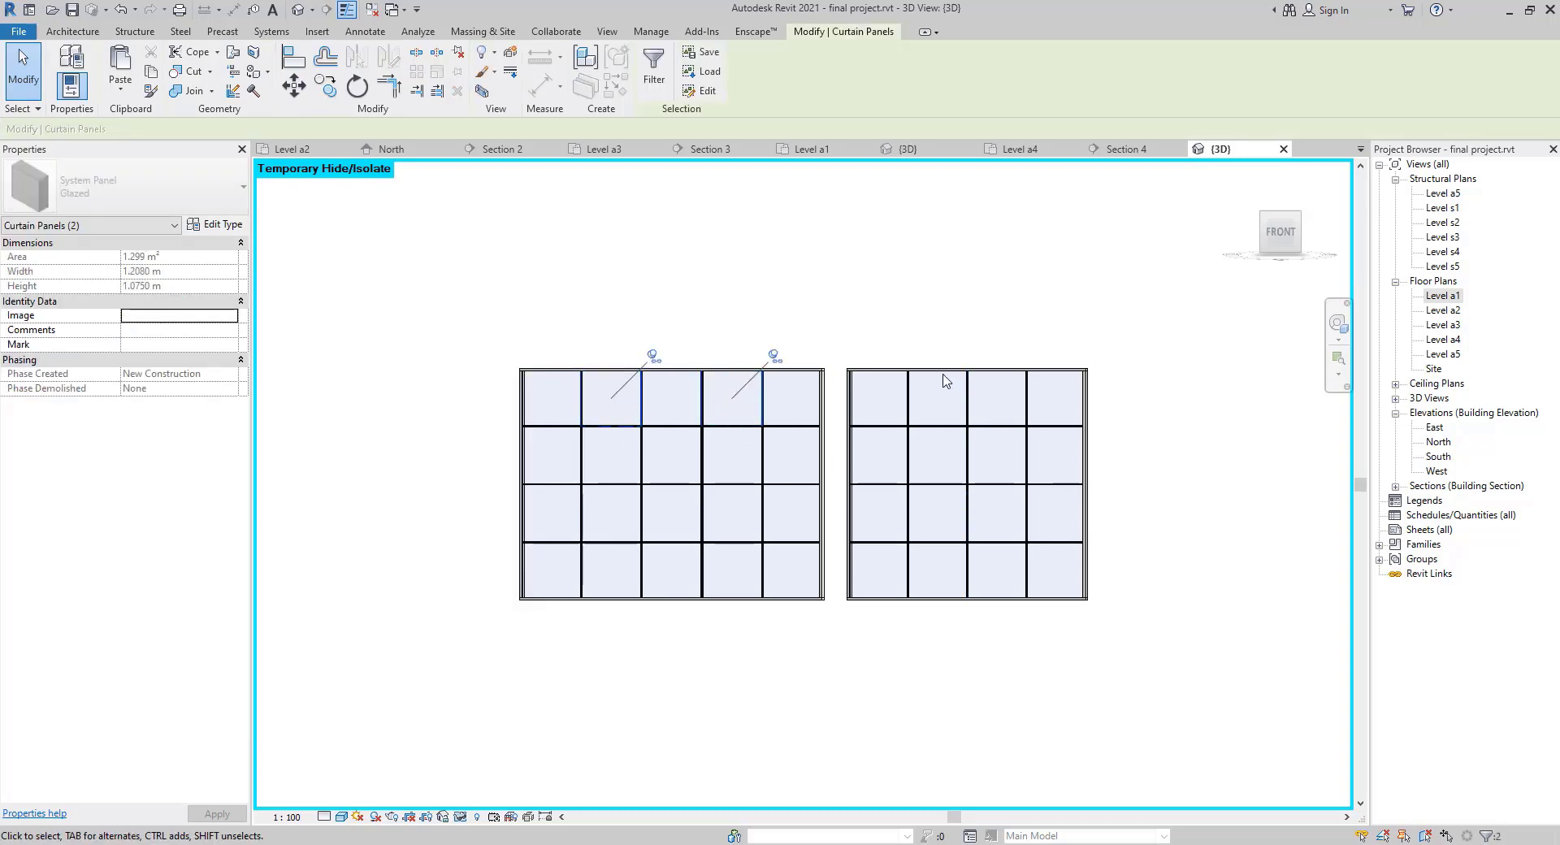
pyautogui.rightClick(613, 397)
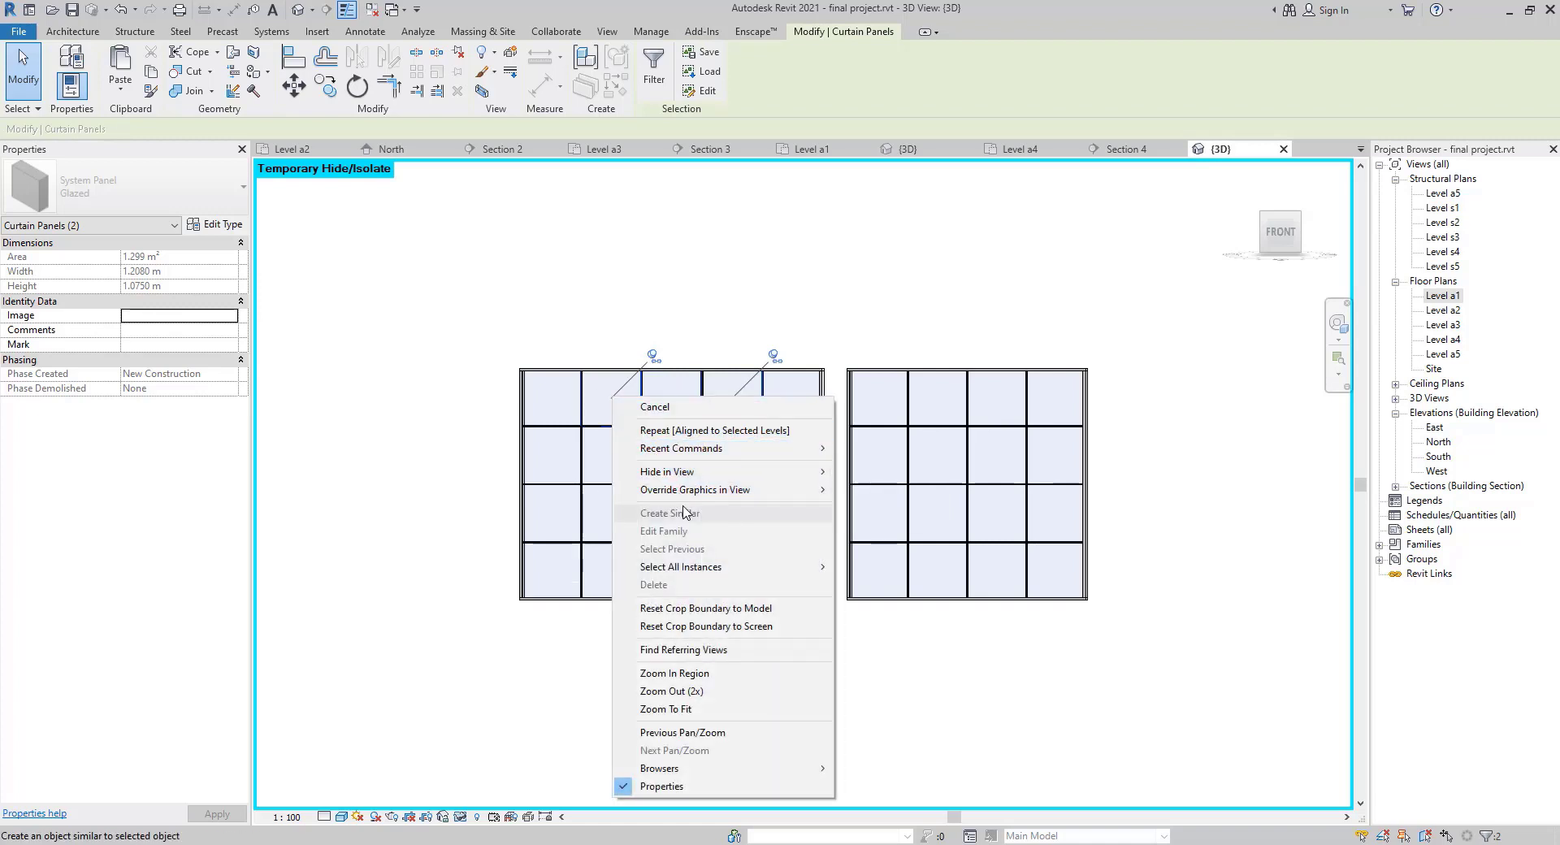
pyautogui.press('Escape')
pyautogui.press('Escape')
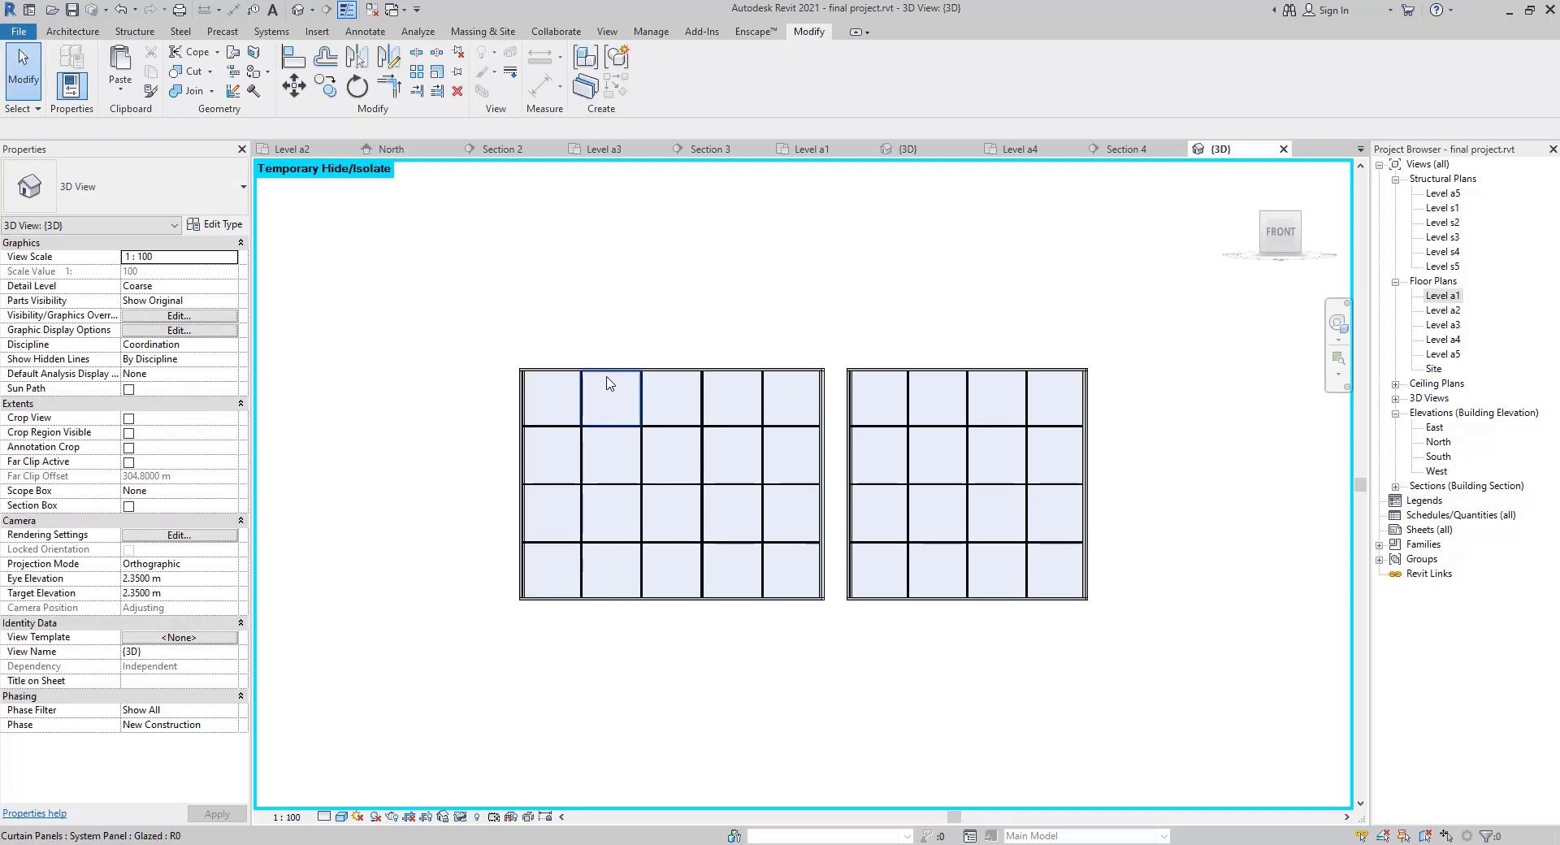
# Select the panels along the vertical grid in the wider curtain wall's second column, unpin them and change them to the practice 2 curtain wall.
pyautogui.click(609, 384)
pyautogui.rightClick(609, 383)
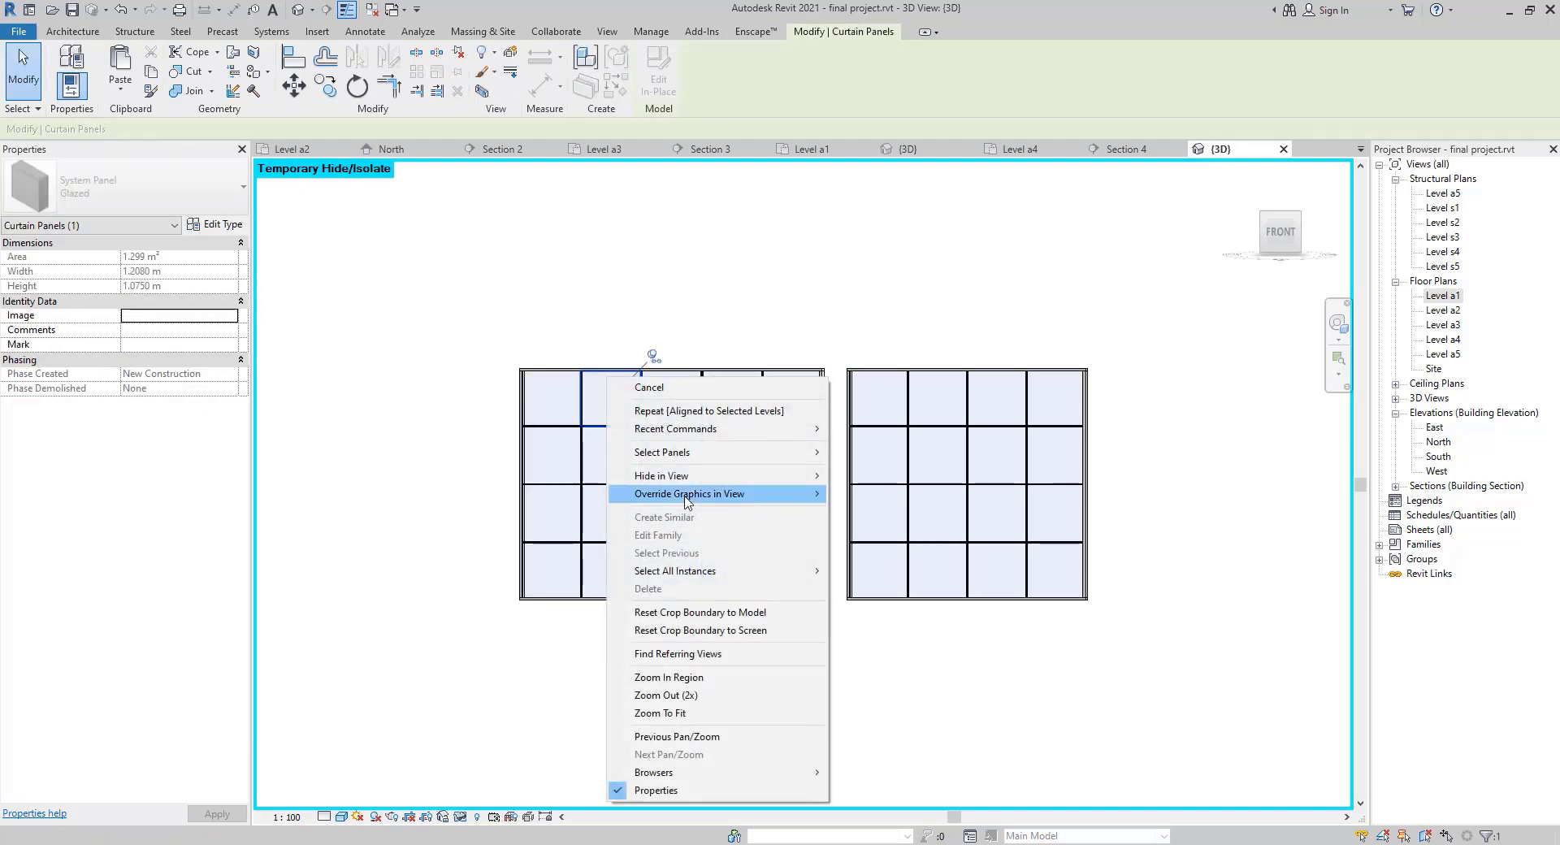
pyautogui.moveTo(715, 453)
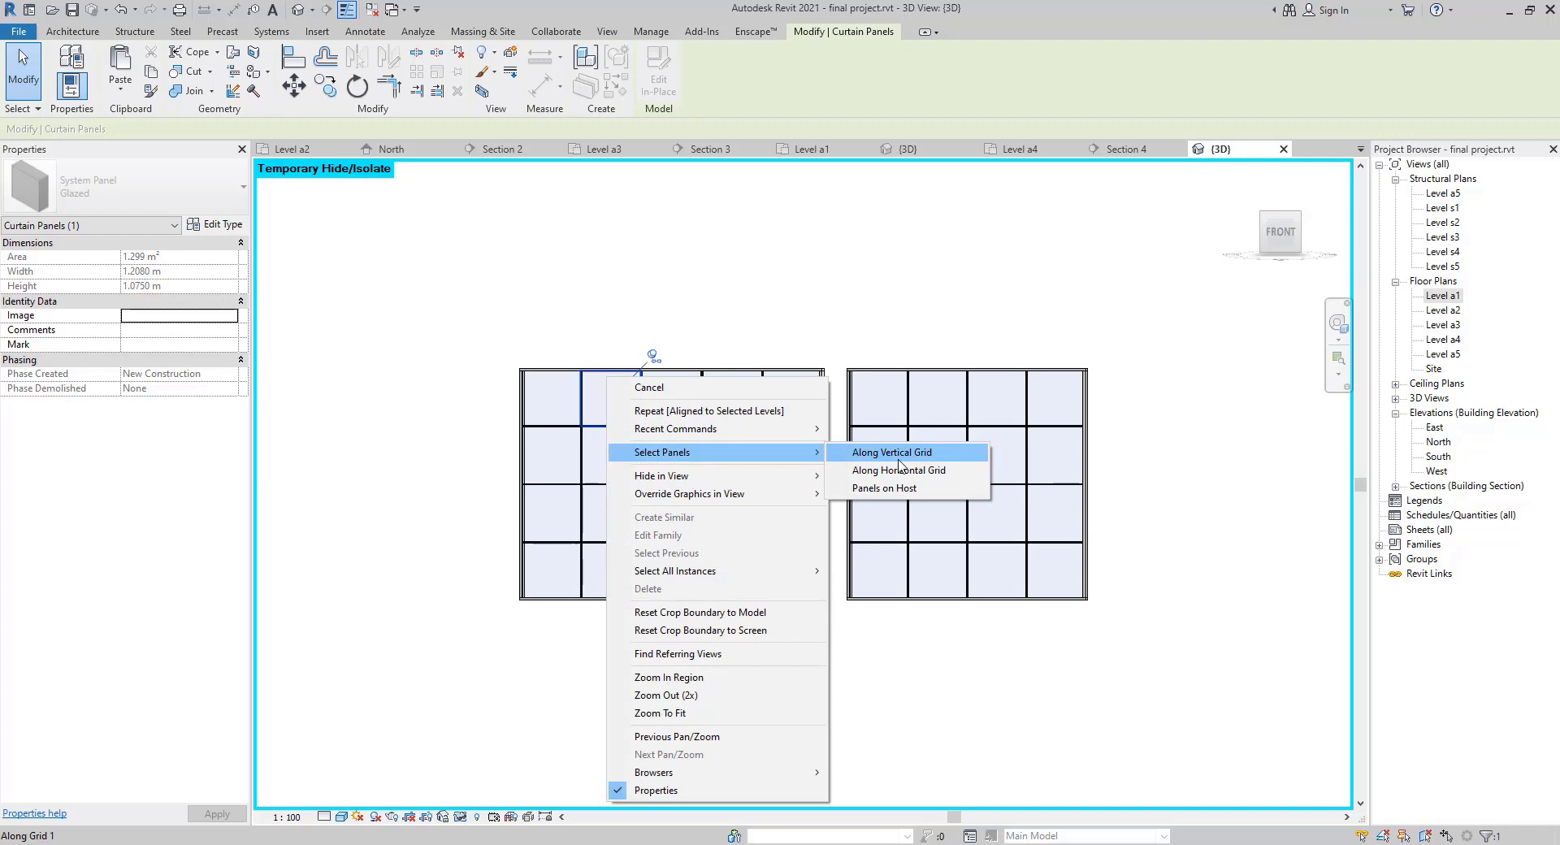
pyautogui.click(893, 453)
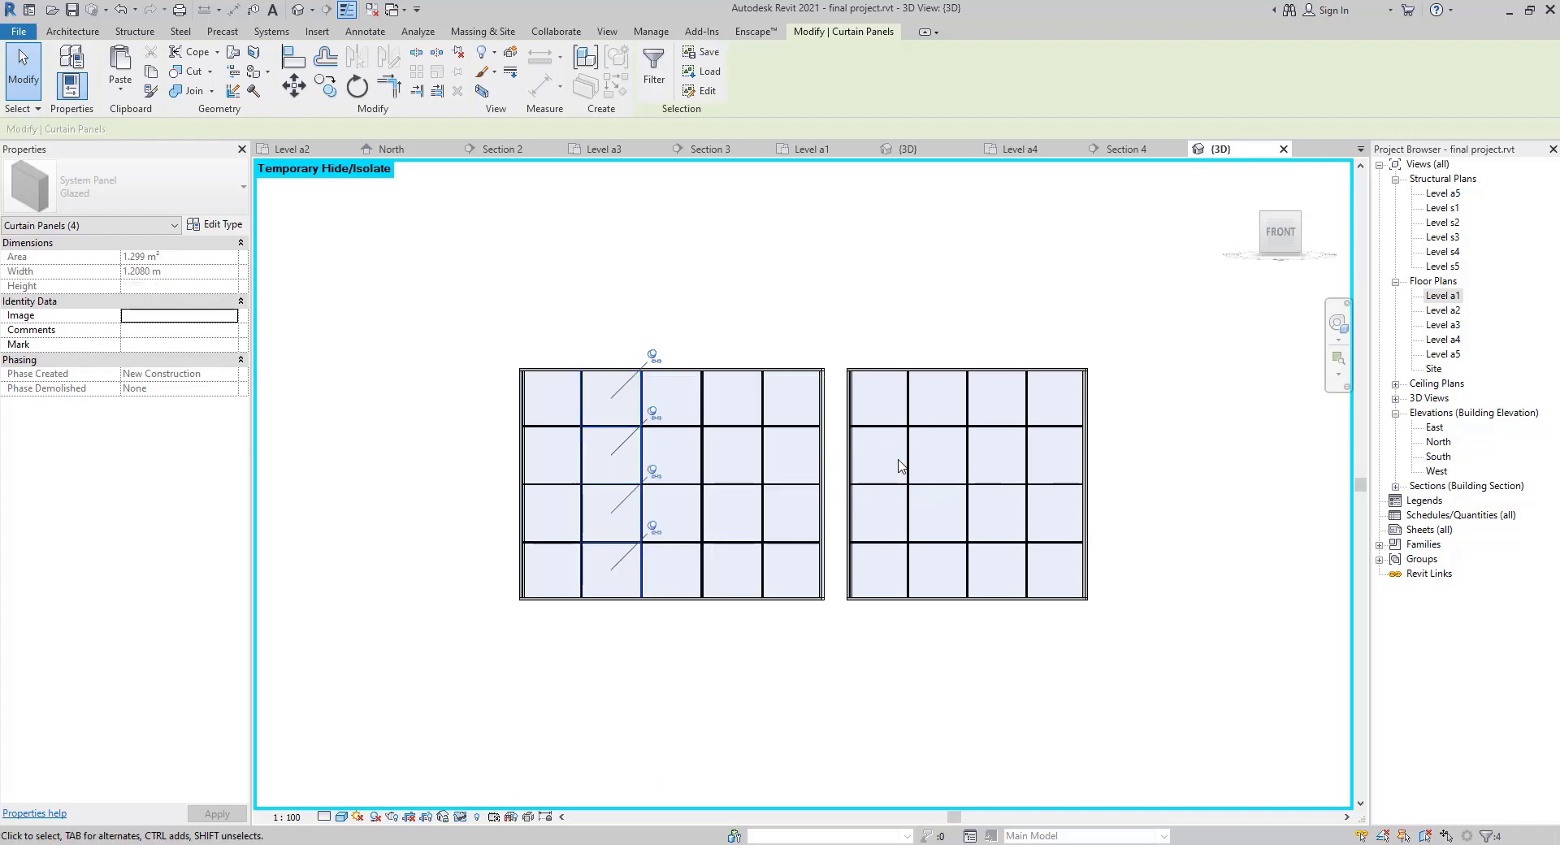
pyautogui.click(459, 53)
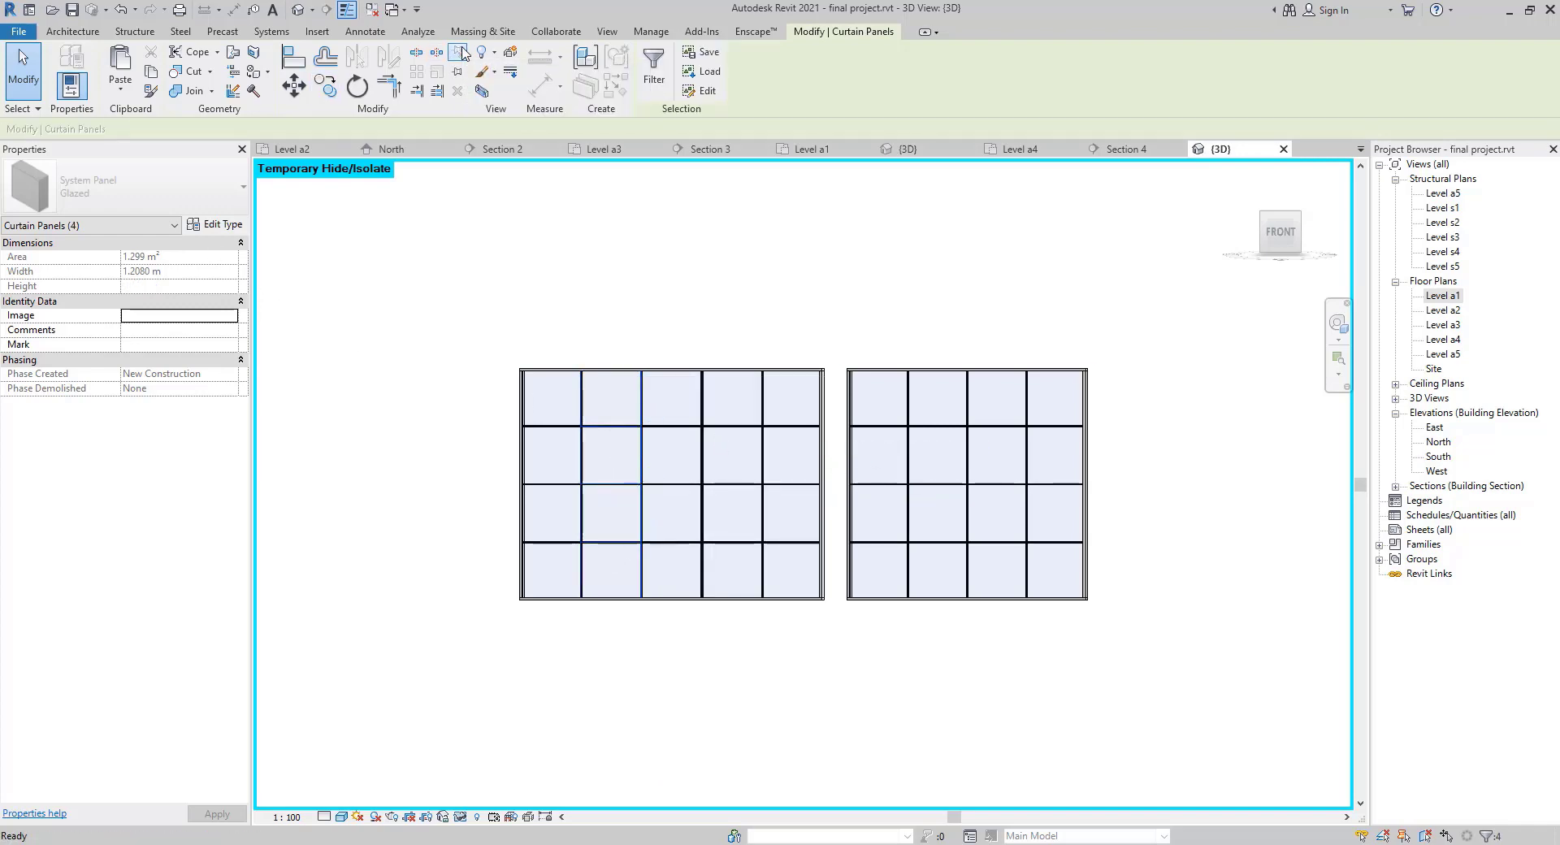
pyautogui.click(228, 203)
pyautogui.click(190, 295)
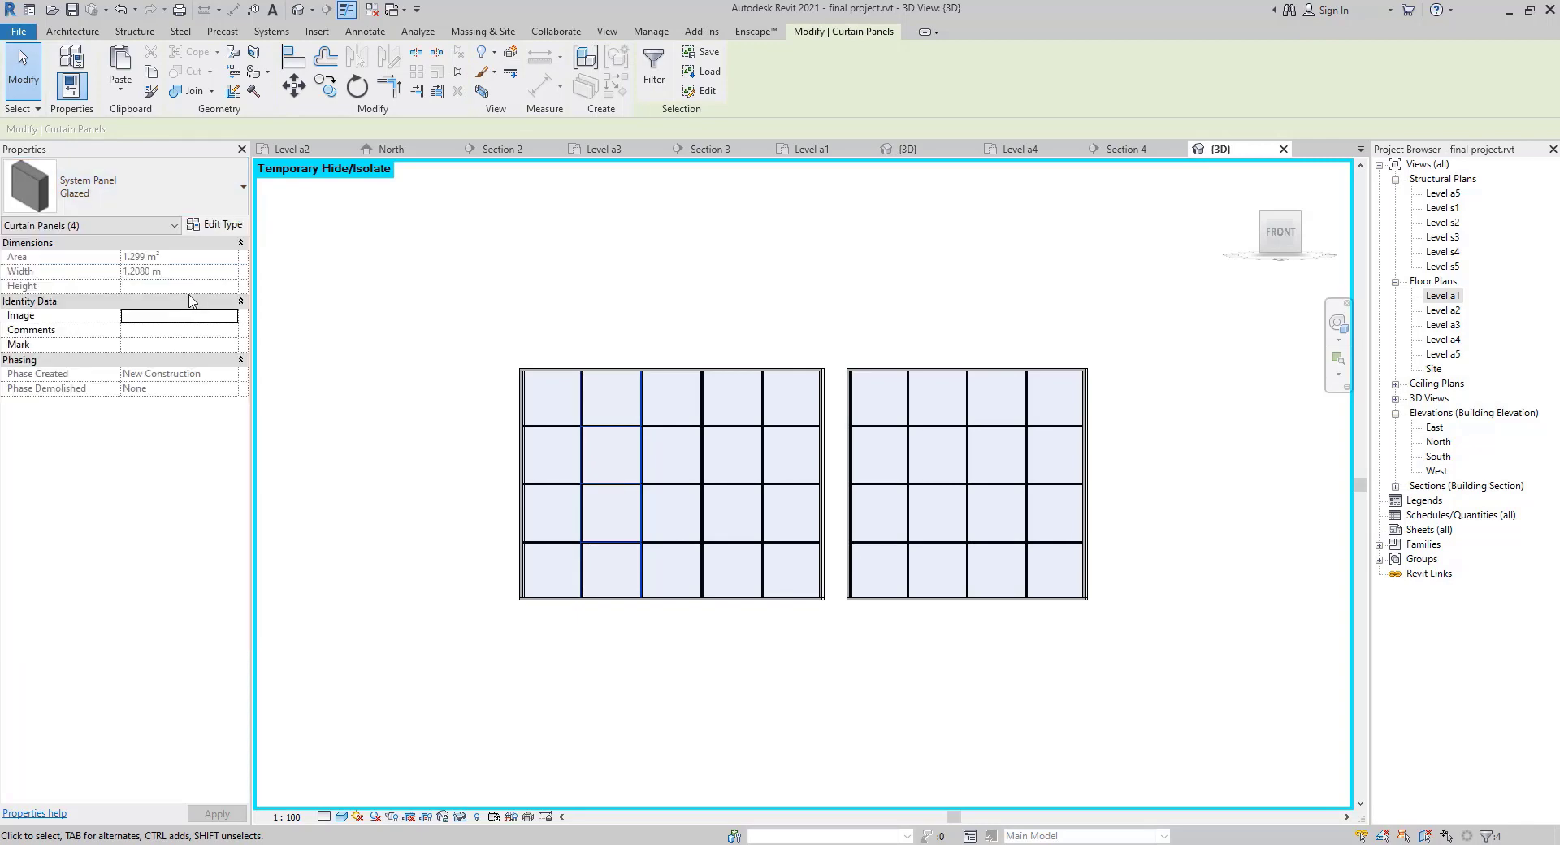
pyautogui.click(758, 325)
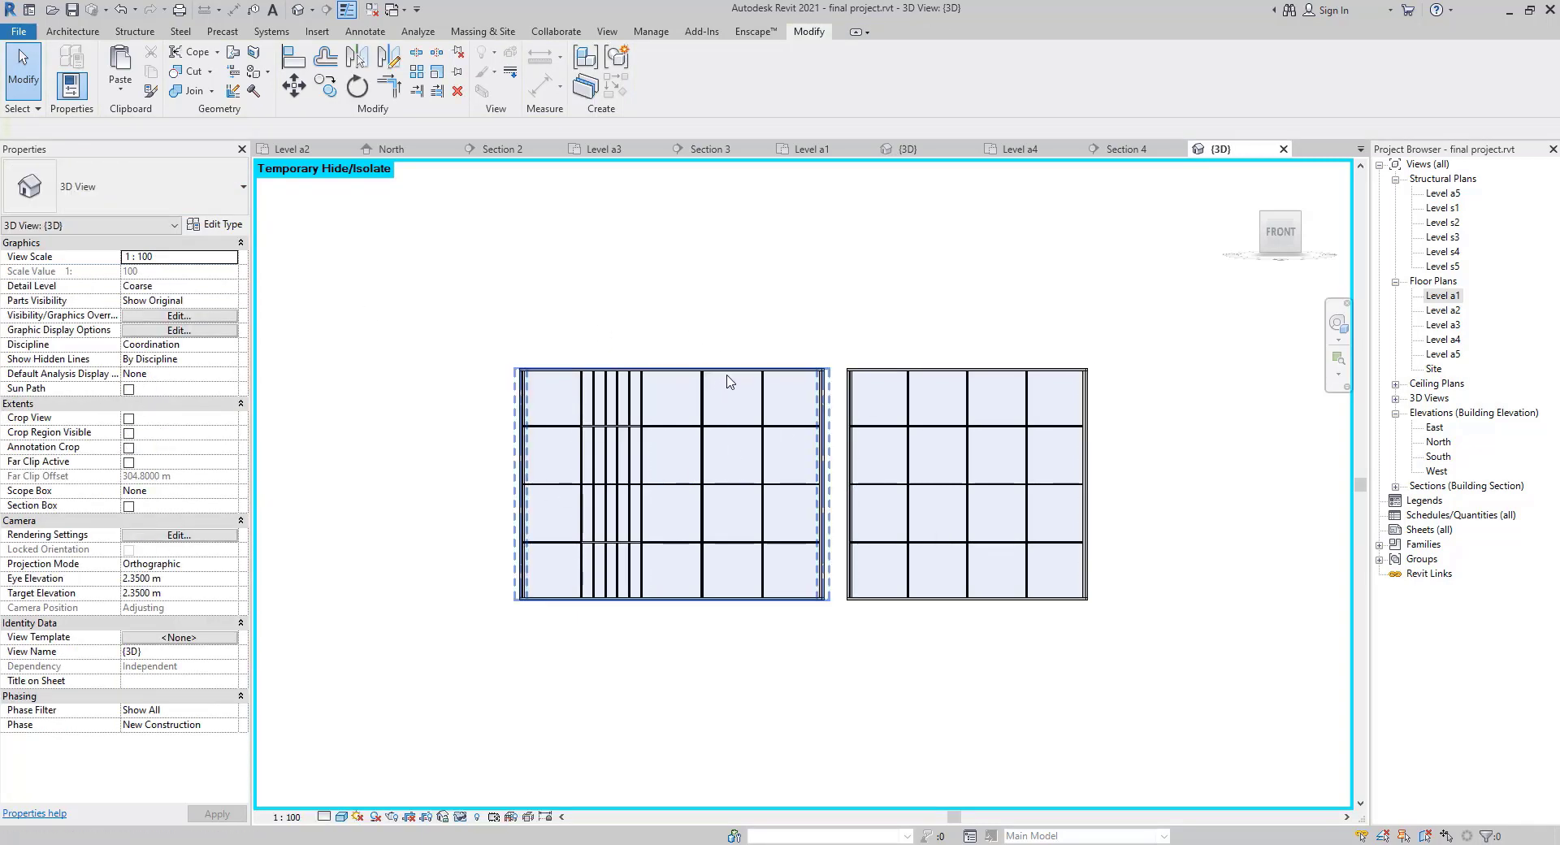
# Unpin all panels in the wider curtain wall's fourth column and change their type to the practice 2 curtain wall.
pyautogui.press('Tab')
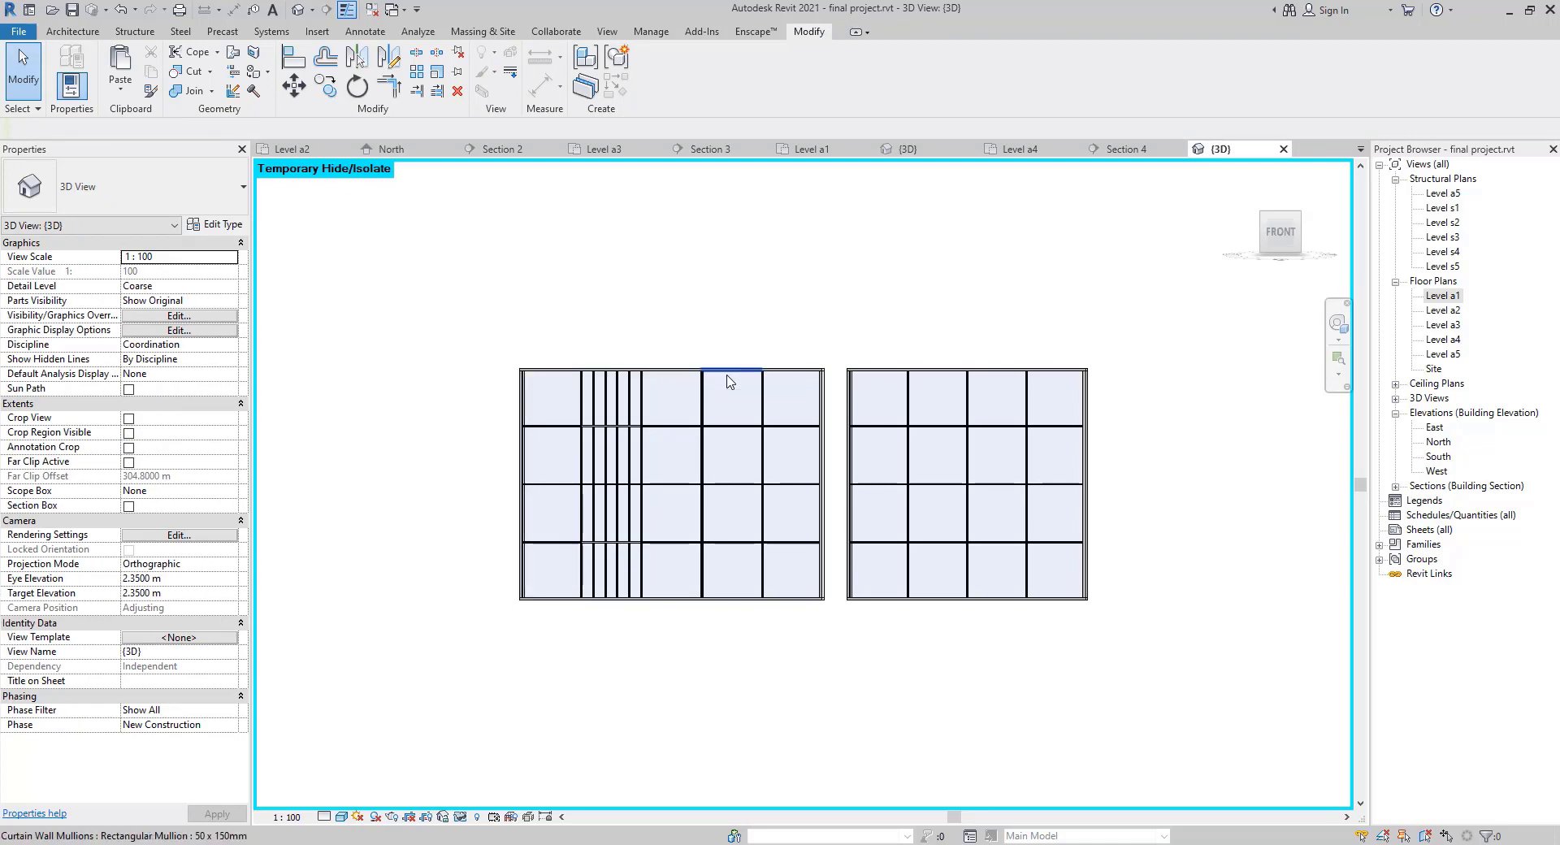
pyautogui.click(729, 382)
pyautogui.rightClick(731, 382)
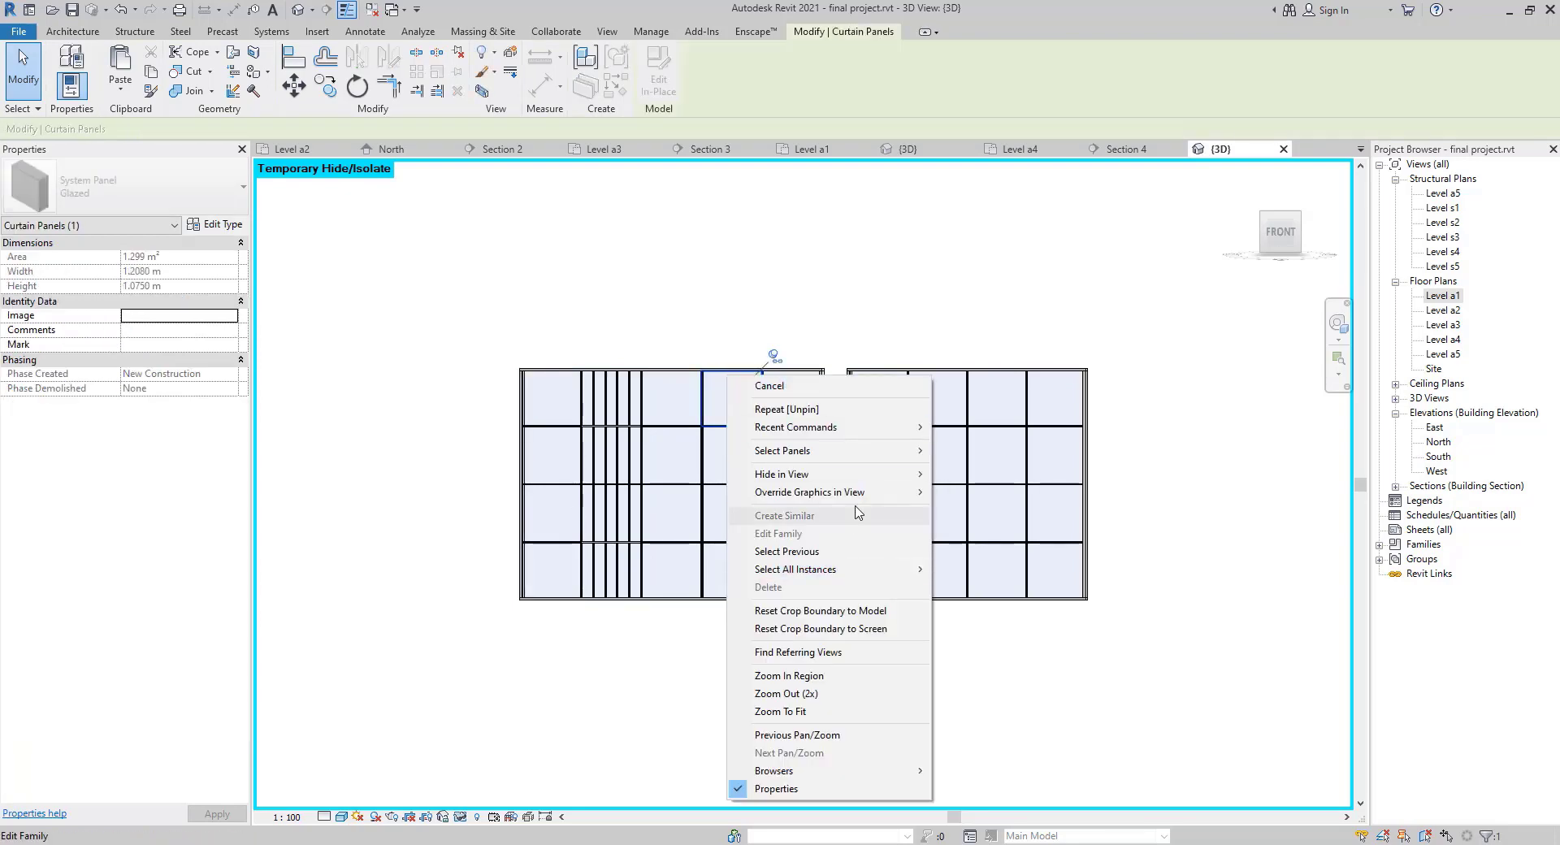
pyautogui.moveTo(855, 461)
pyautogui.click(967, 452)
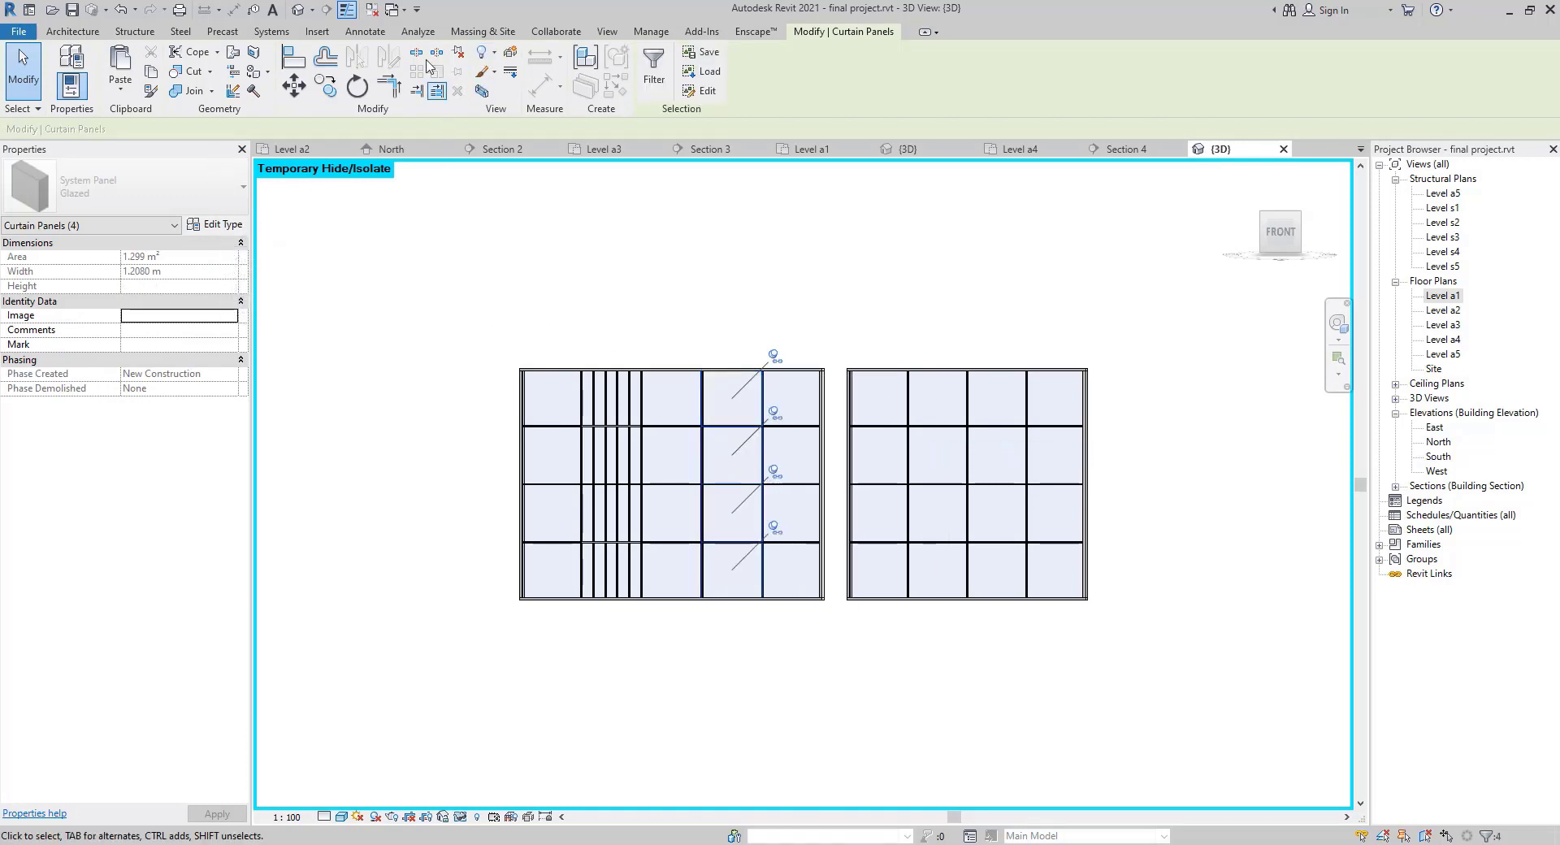
pyautogui.click(460, 55)
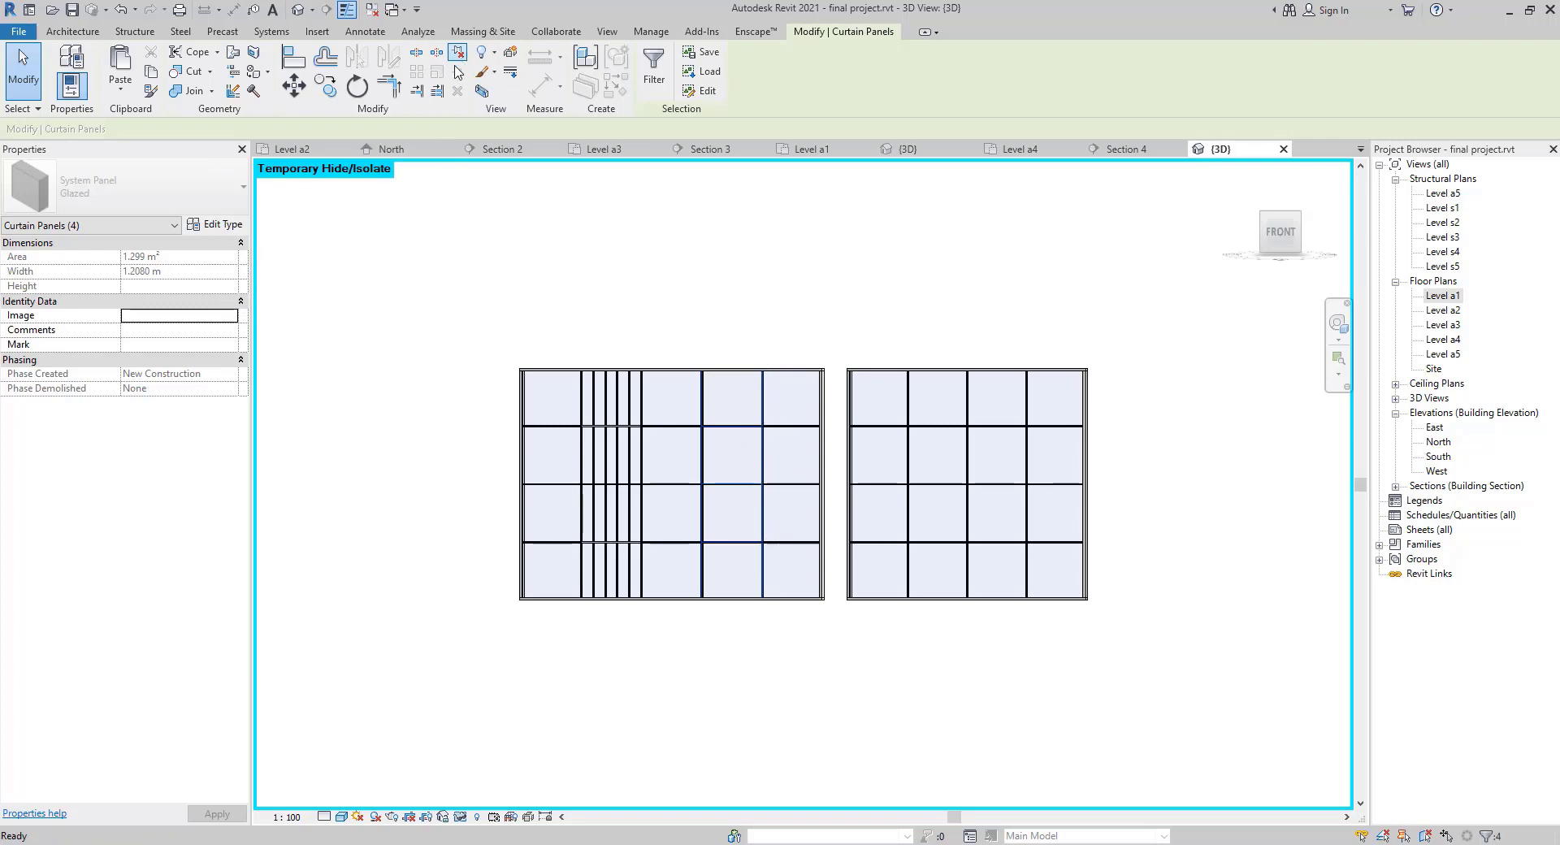
pyautogui.click(220, 199)
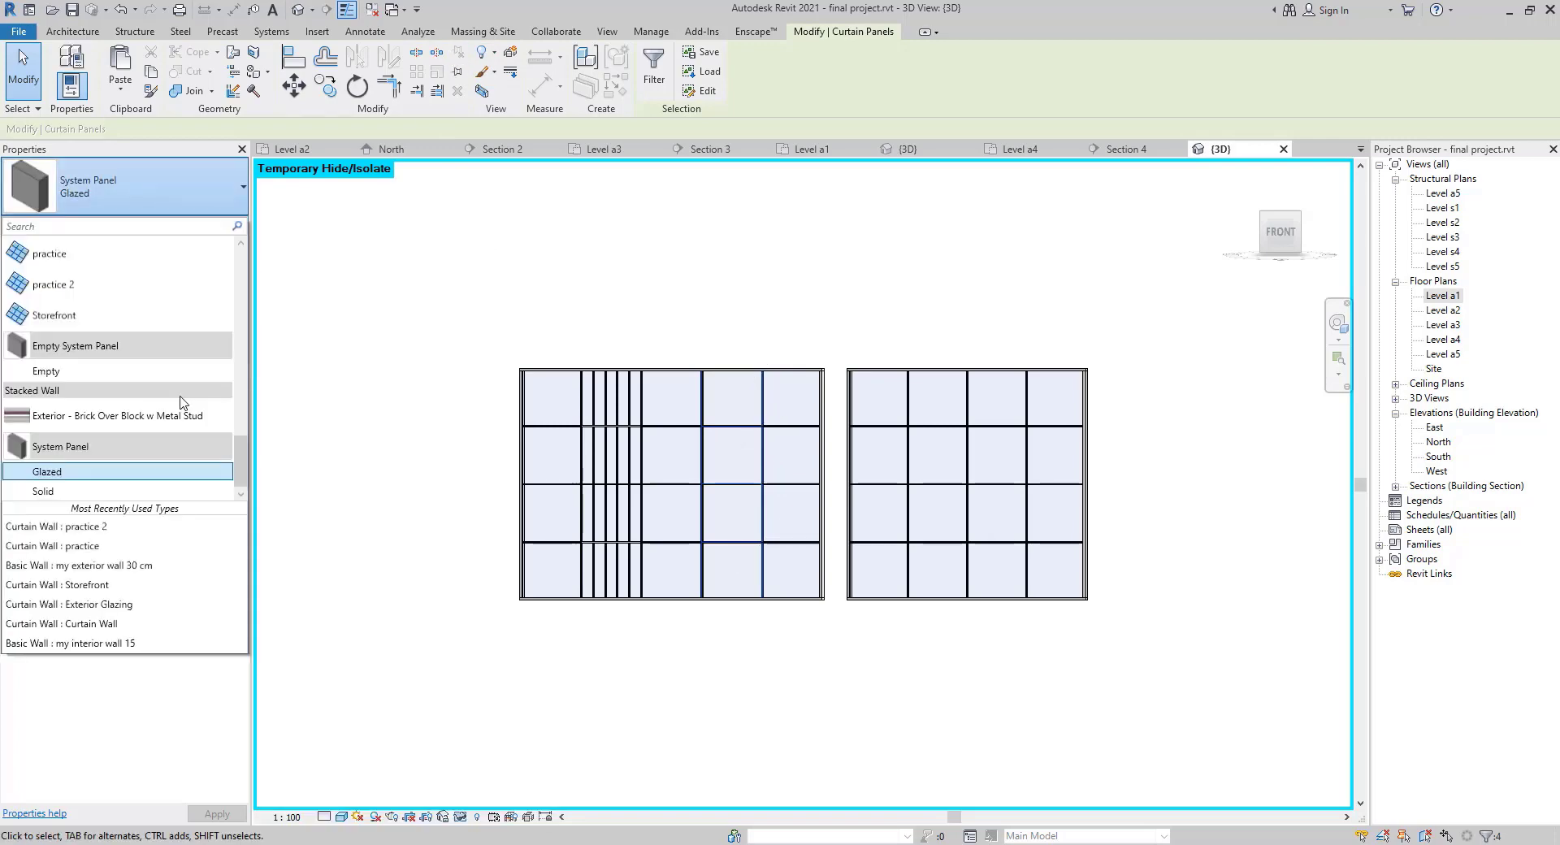
pyautogui.click(91, 284)
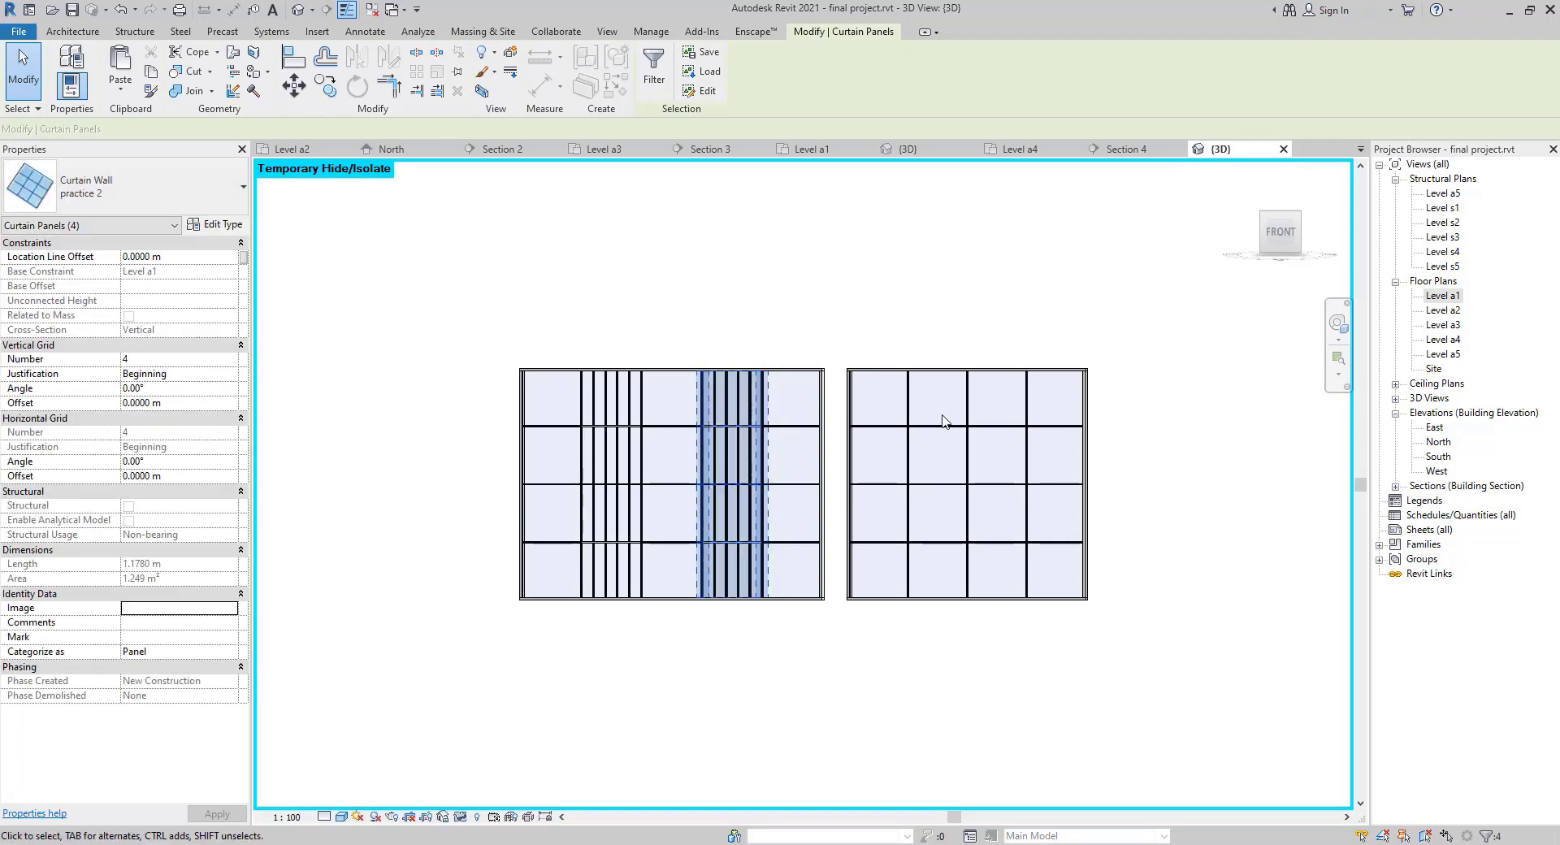
pyautogui.click(975, 312)
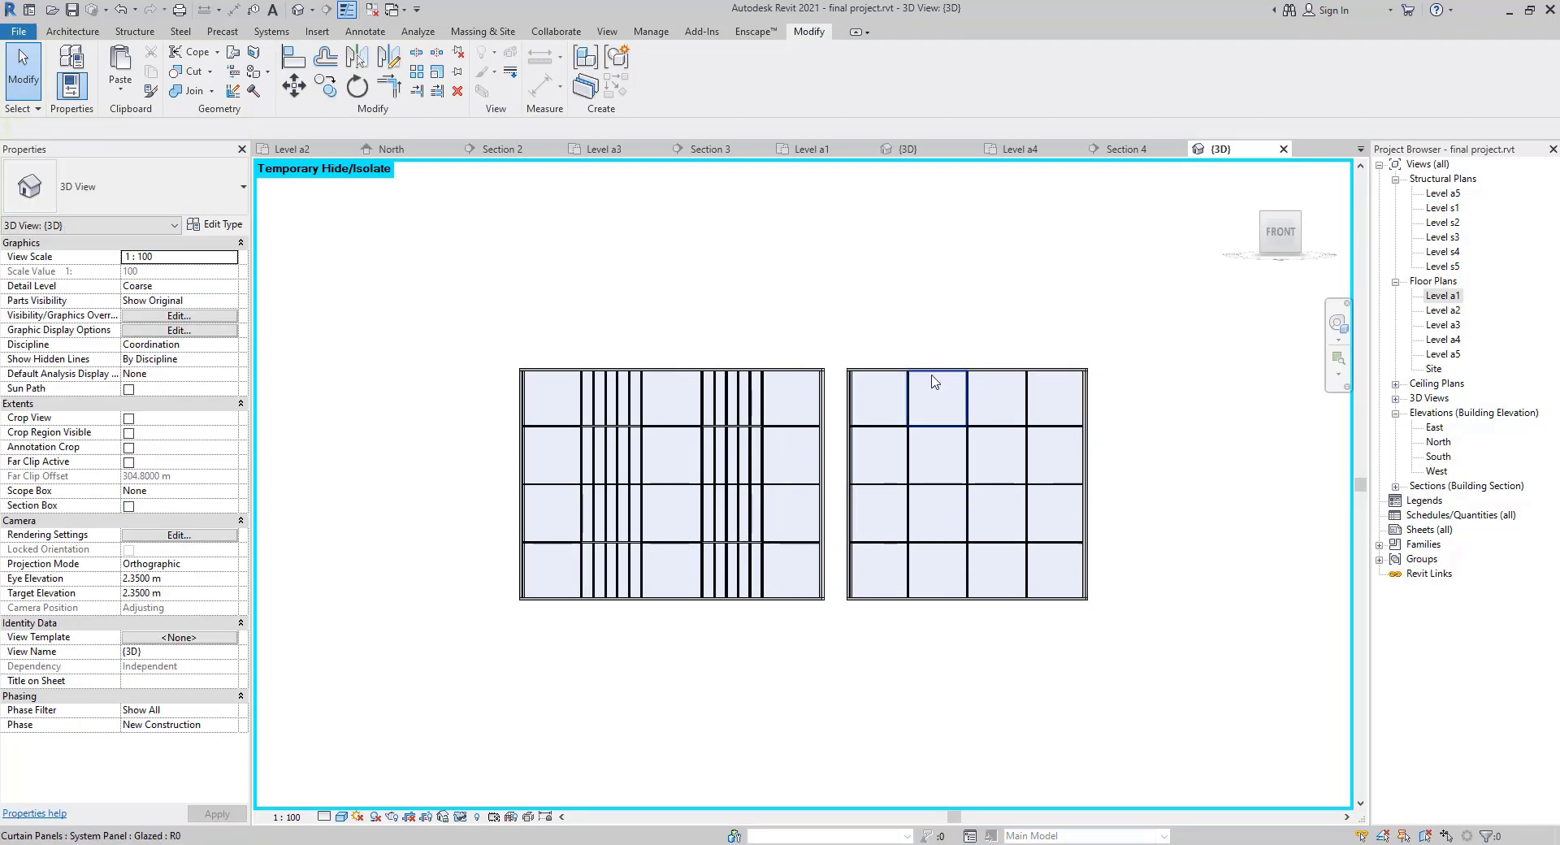
pyautogui.click(935, 382)
pyautogui.rightClick(935, 382)
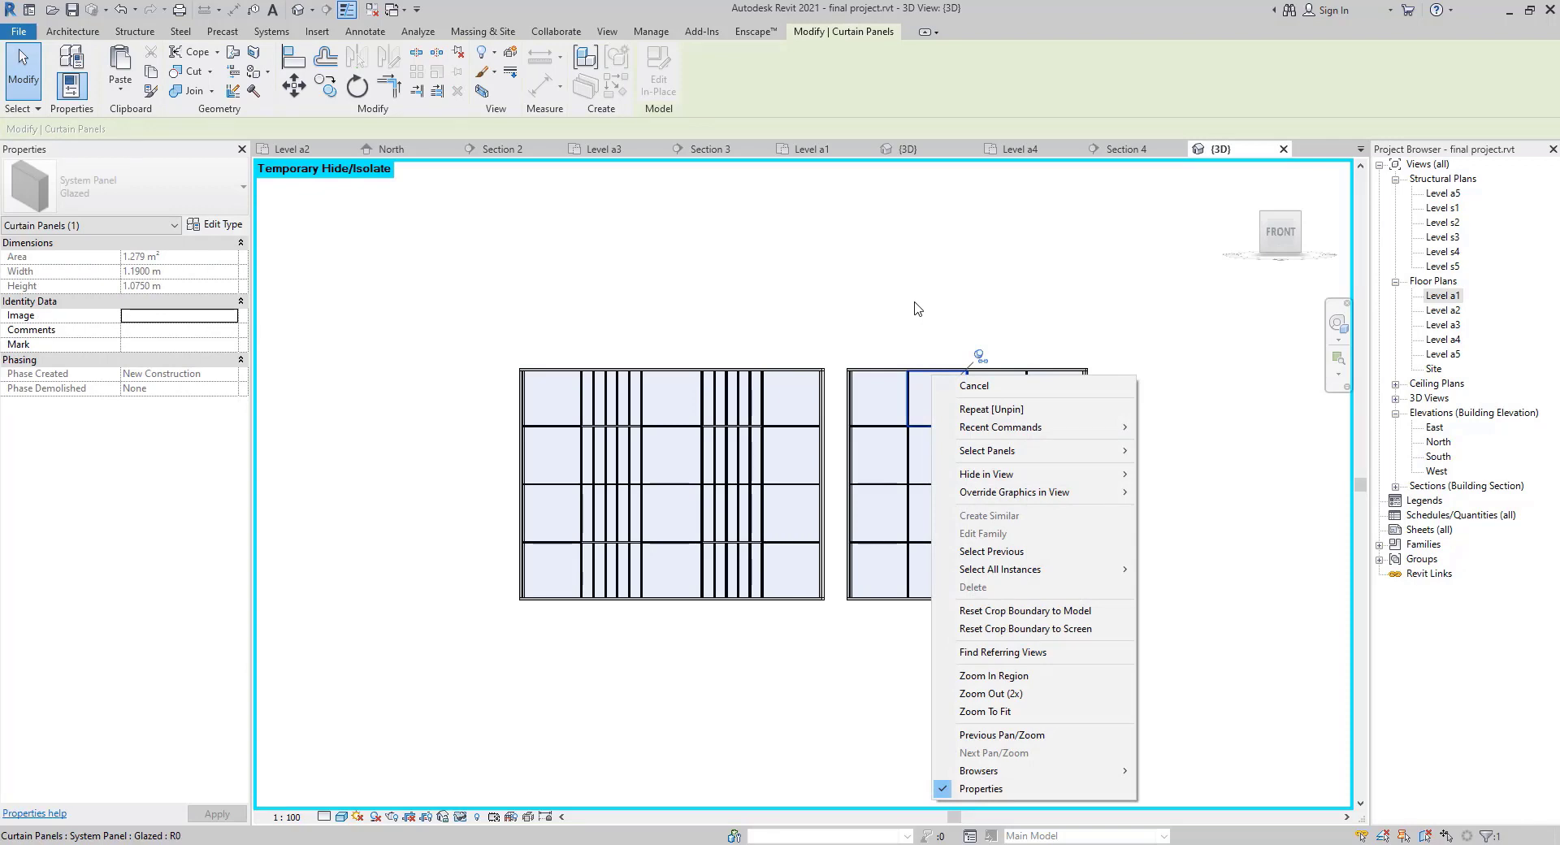
pyautogui.click(951, 303)
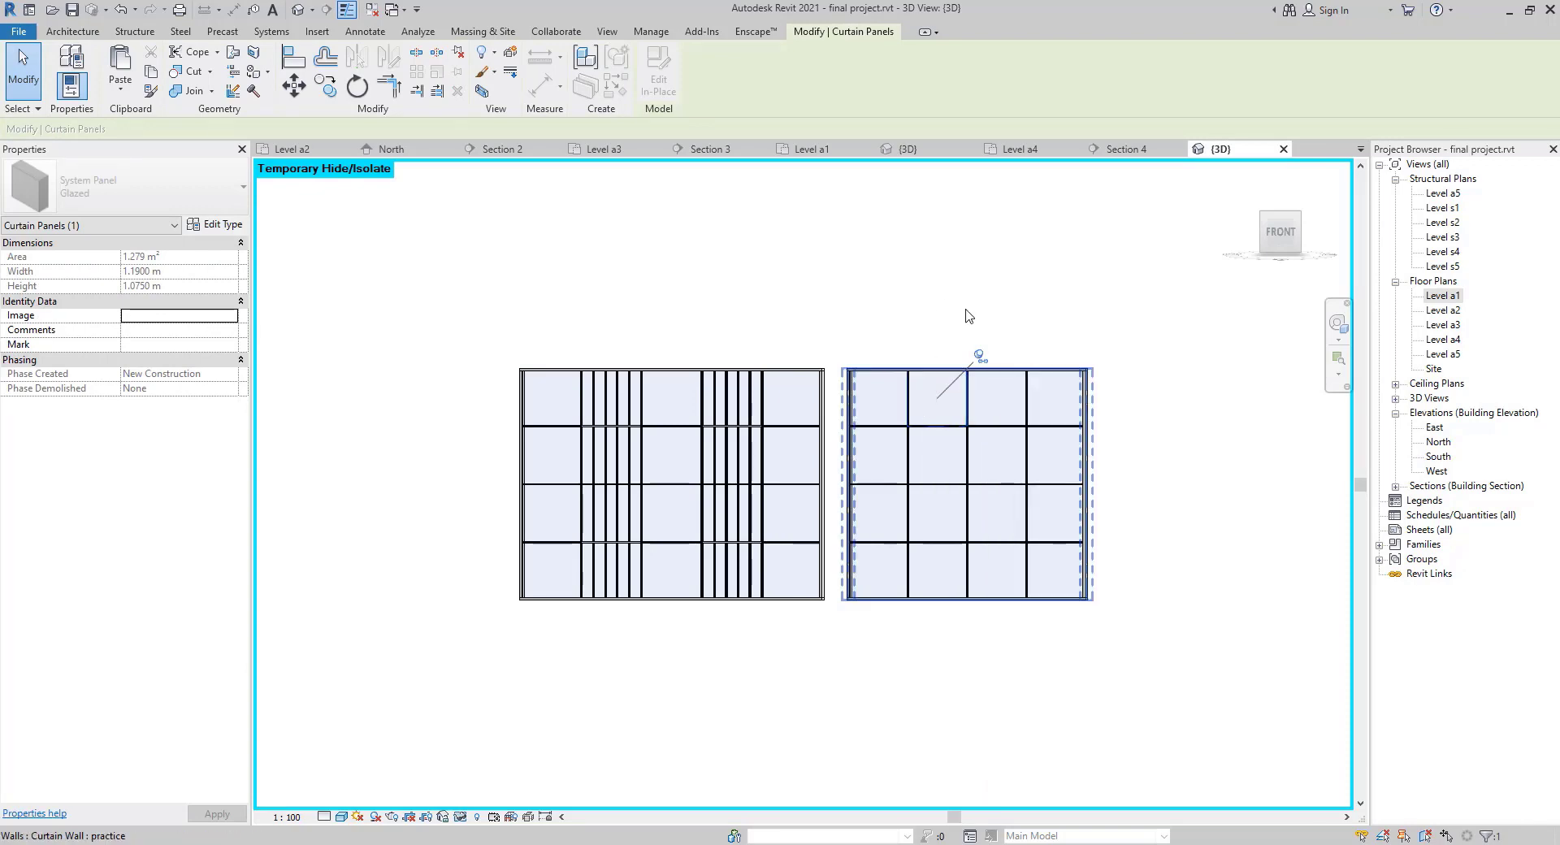
pyautogui.click(965, 310)
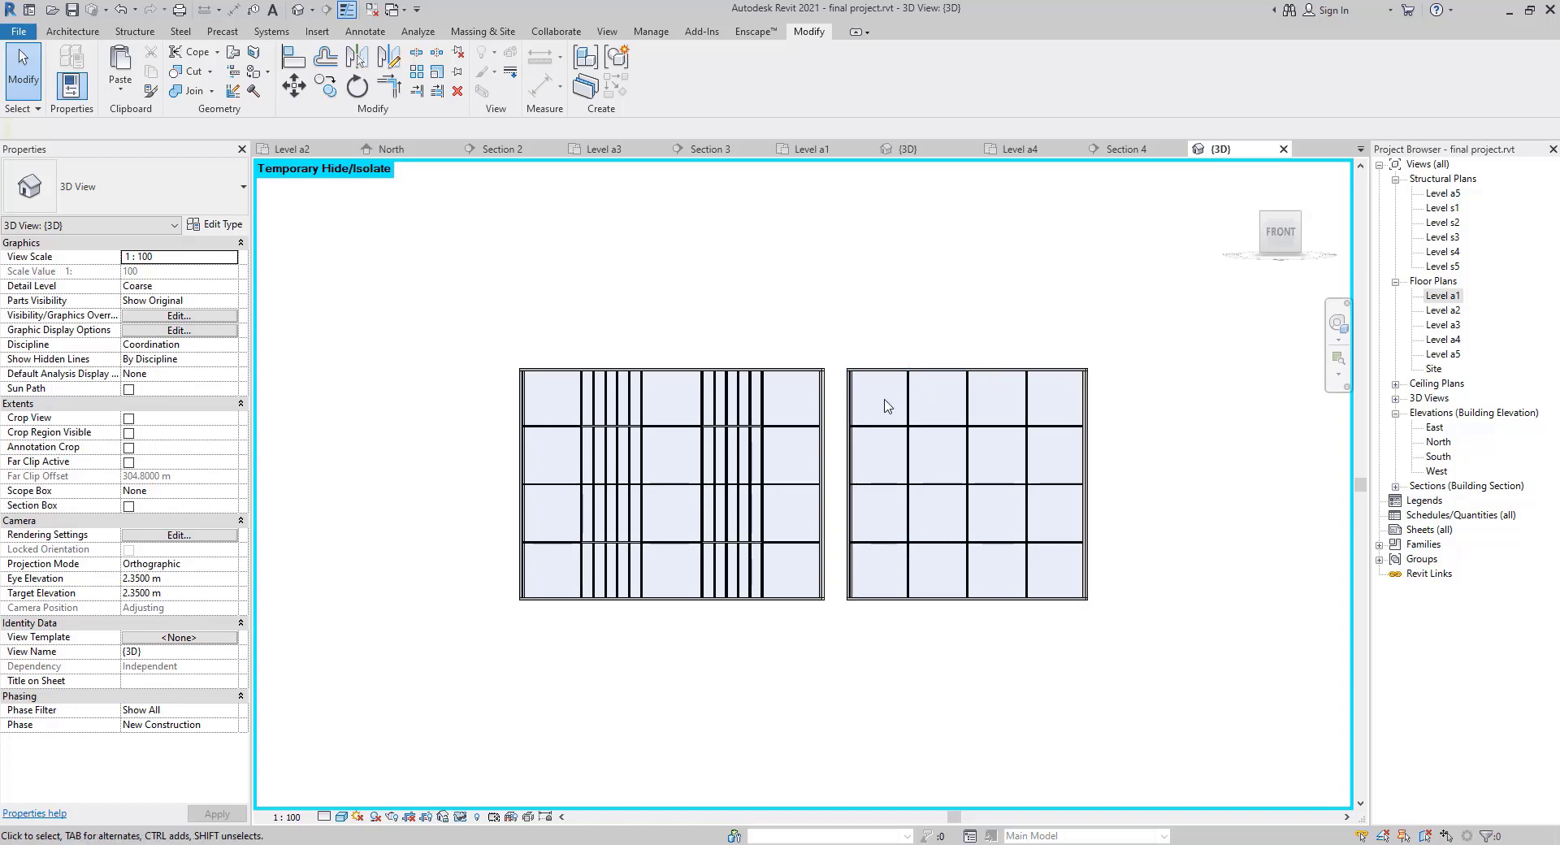
# Undo the practice 2 panel replacements in the second and fourth columns of the wider curtain wall.
pyautogui.hotkey('ctrl', 'z')
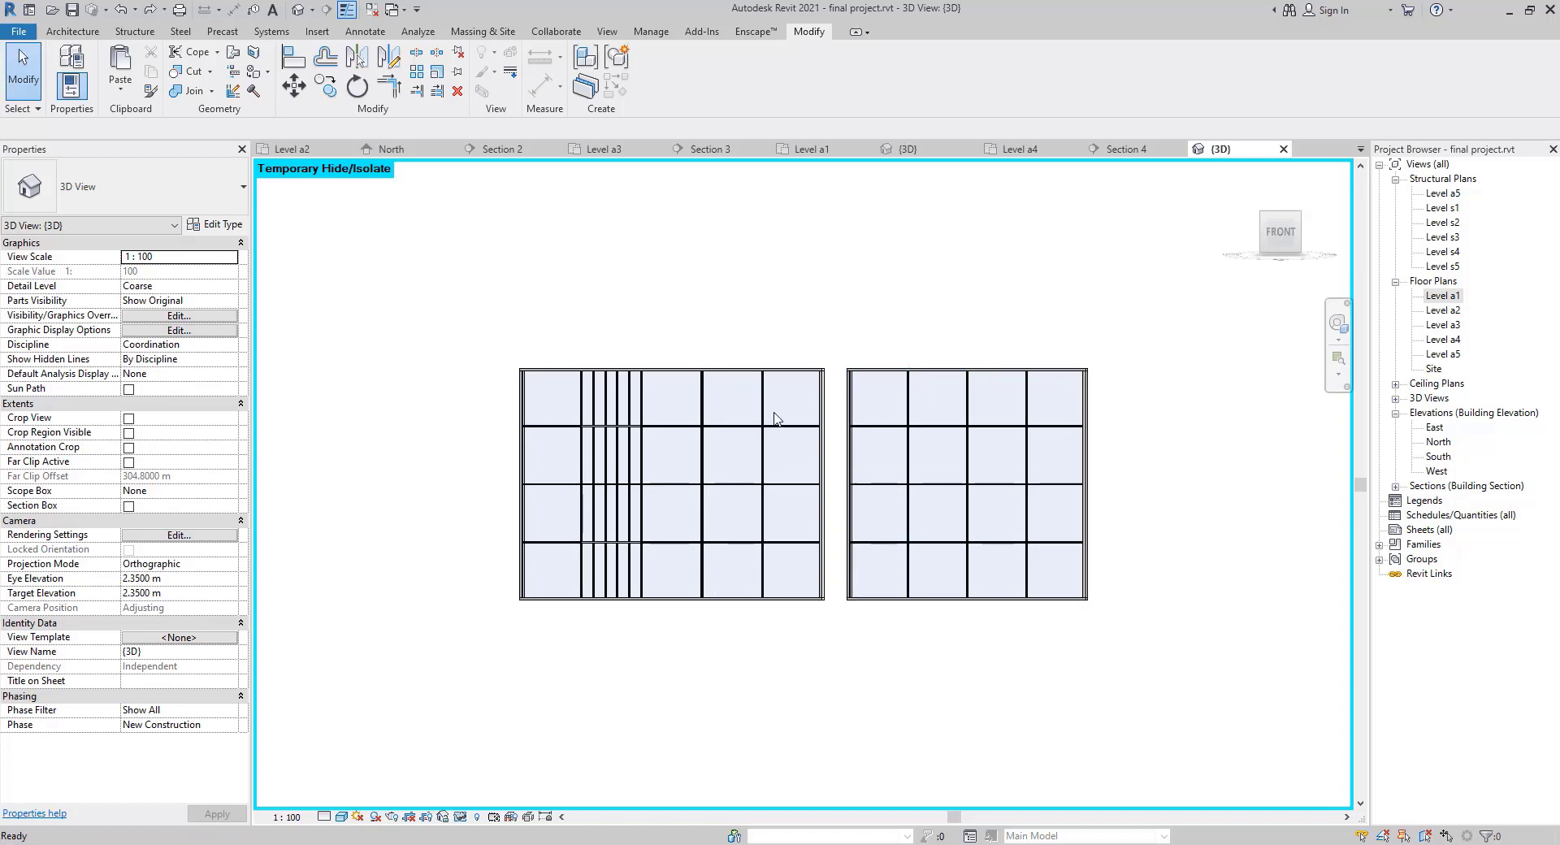
pyautogui.hotkey('ctrl', 'z')
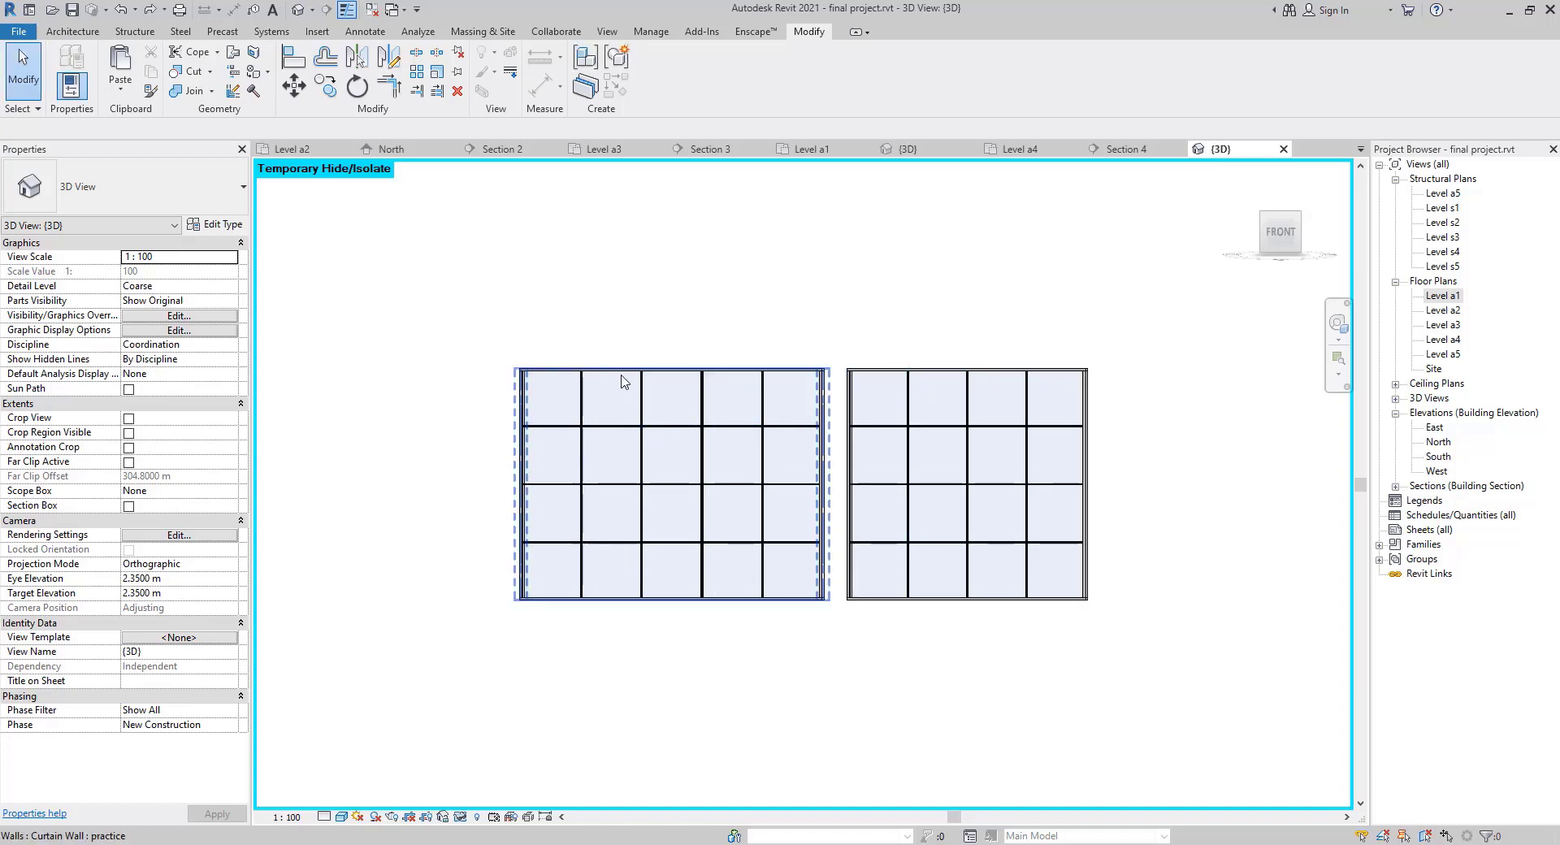
pyautogui.press('Tab')
pyautogui.press('Tab')
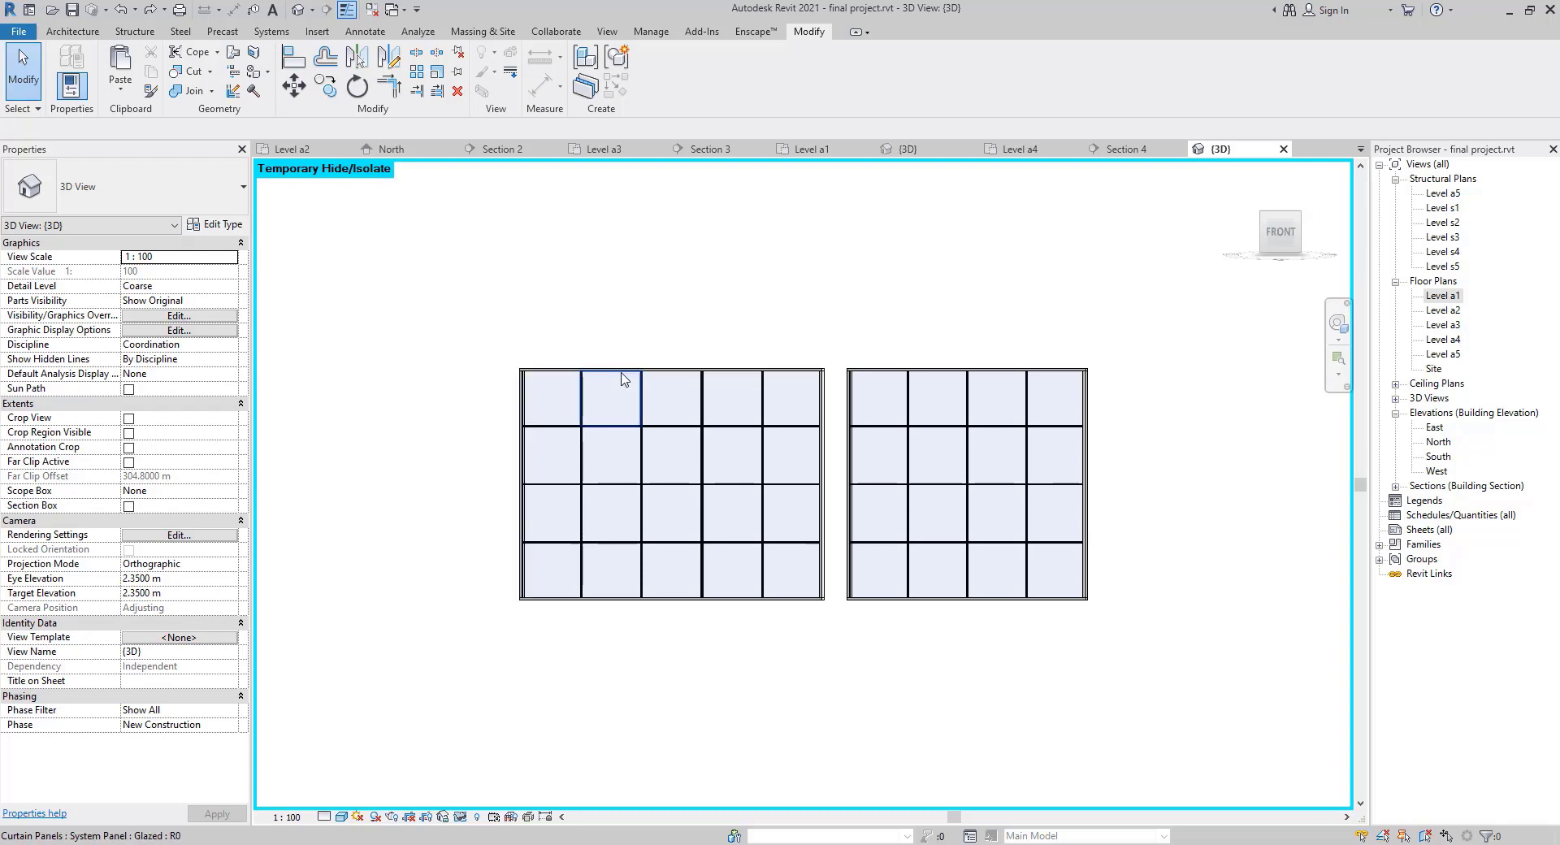
pyautogui.click(654, 410)
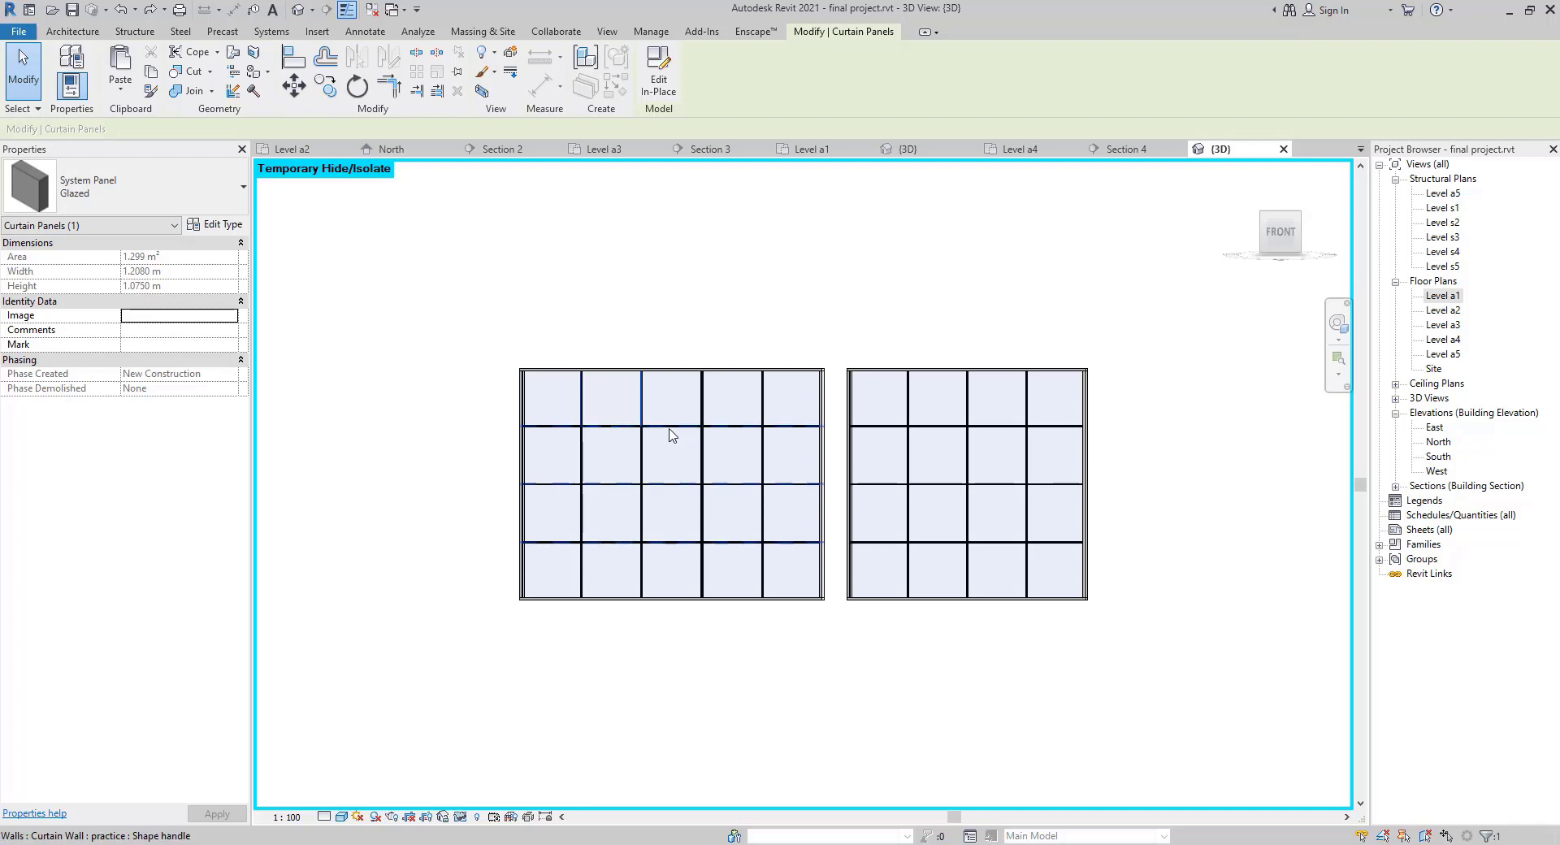
pyautogui.press('Tab')
pyautogui.press('Tab')
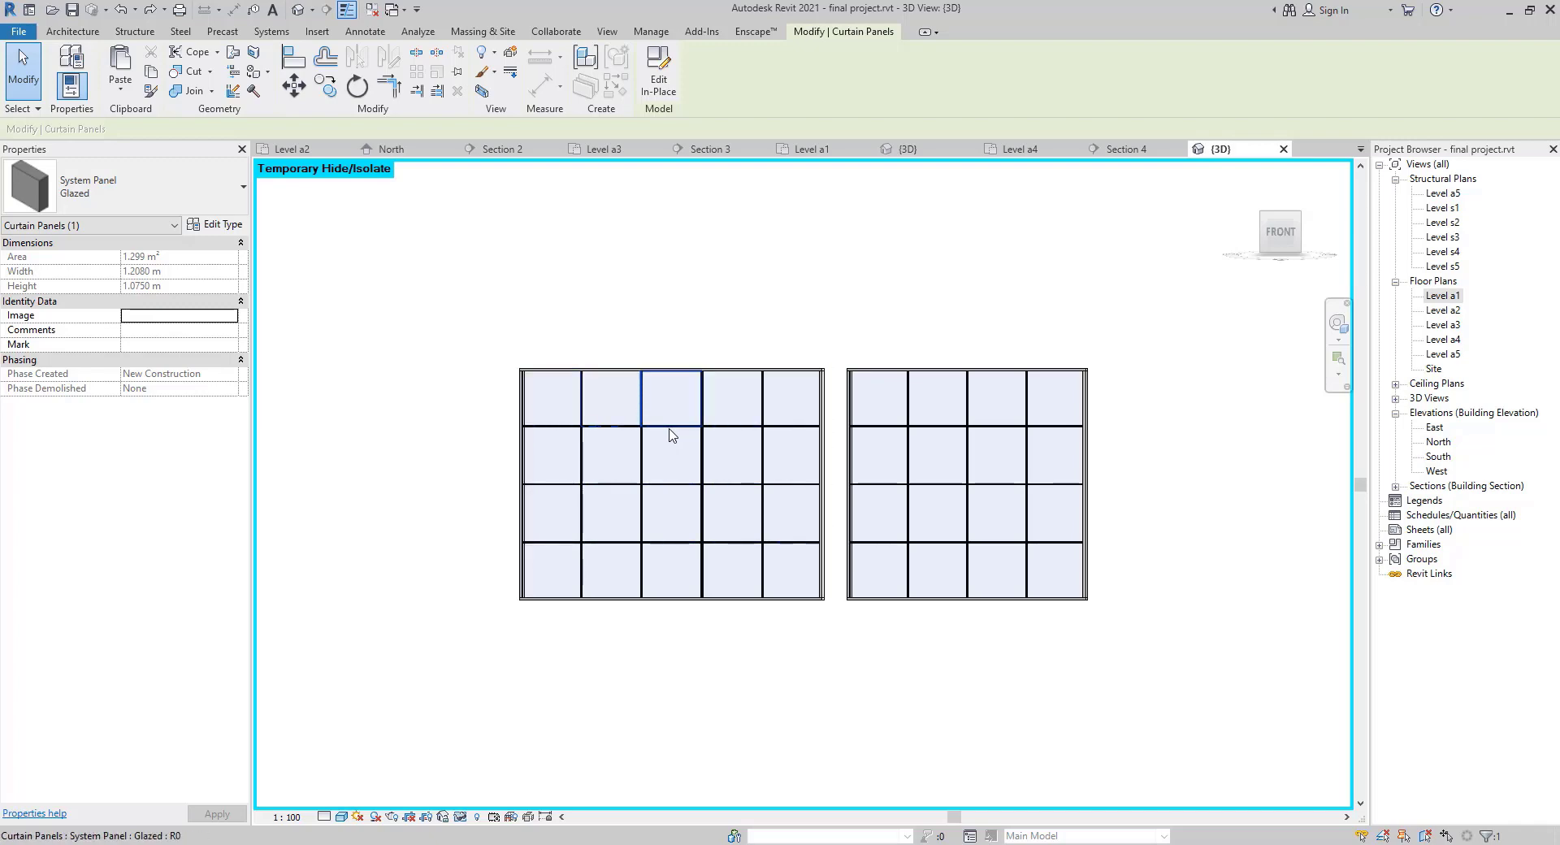
pyautogui.click(672, 279)
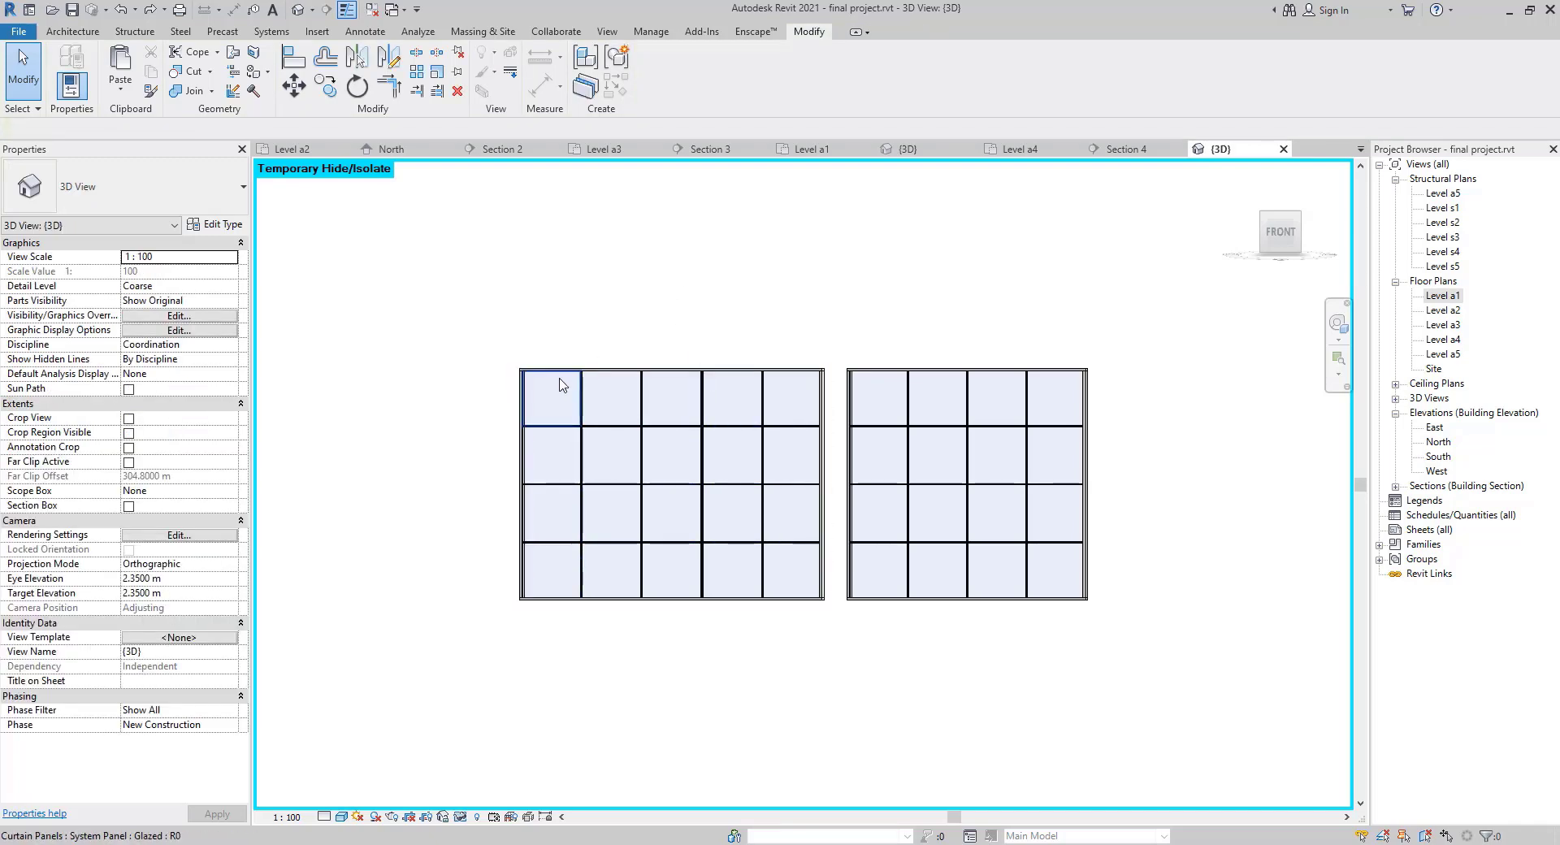
# Select the panels along the vertical grid in the wider curtain wall's first column, unpin them and change them to the practice 2 curtain wall.
pyautogui.press('Tab')
pyautogui.press('Tab')
pyautogui.click(560, 384)
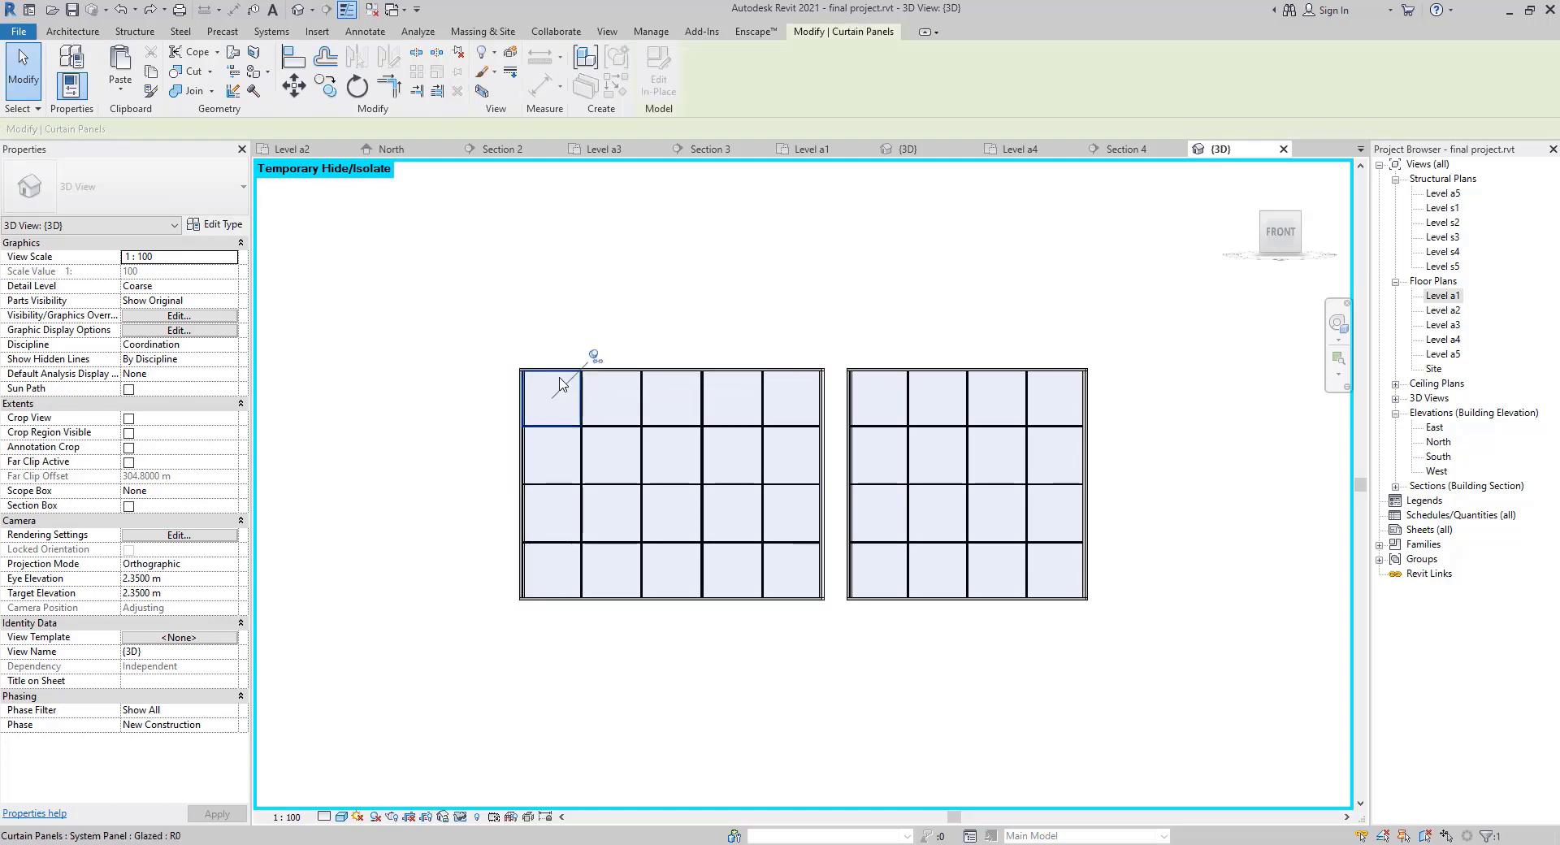
pyautogui.rightClick(560, 384)
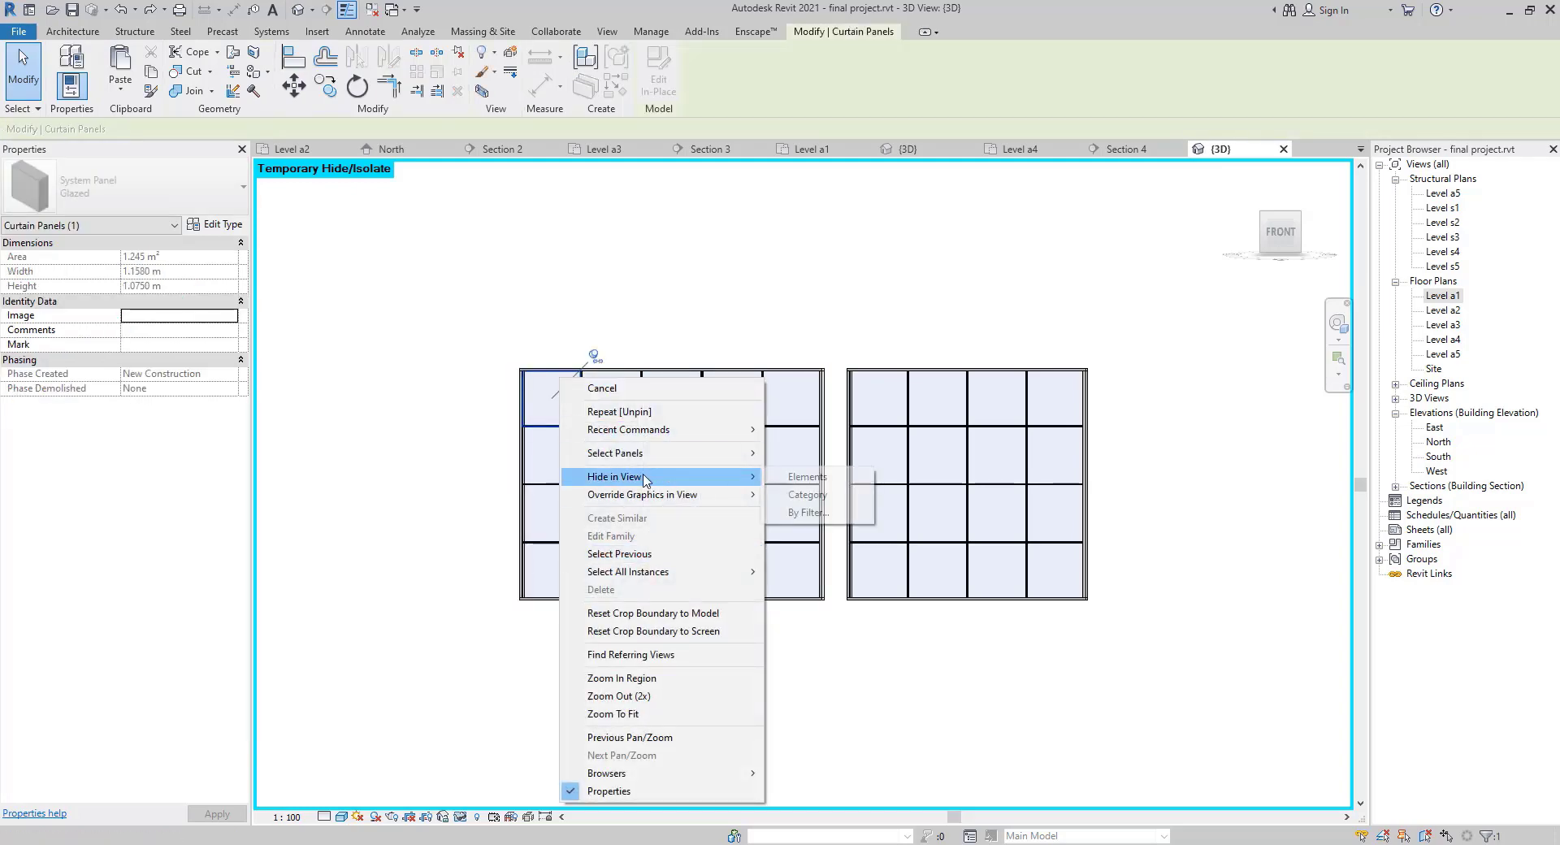
pyautogui.moveTo(651, 452)
pyautogui.click(827, 454)
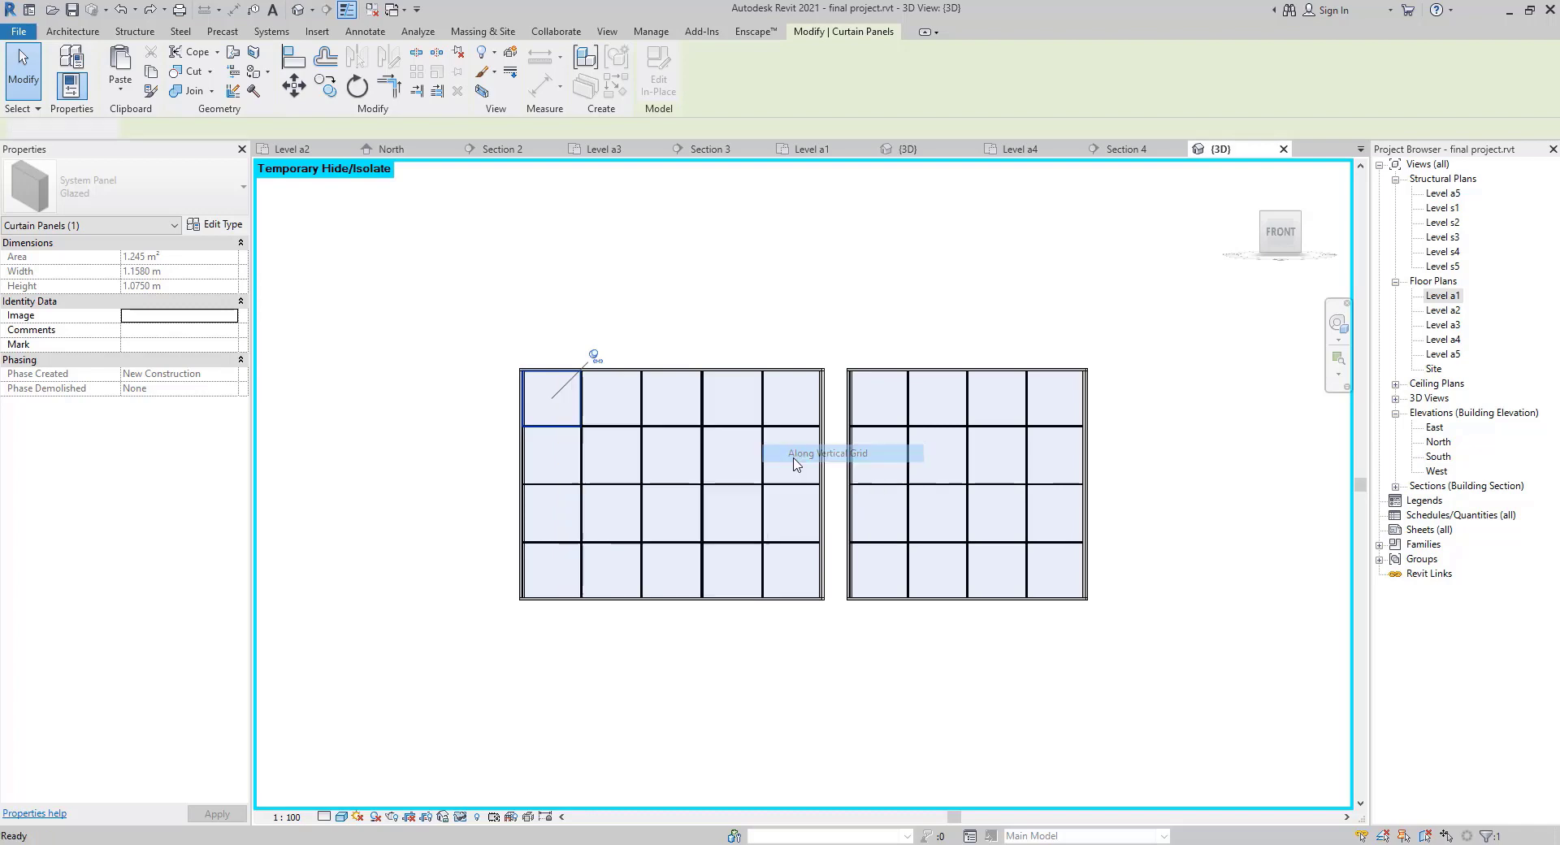
pyautogui.rightClick(573, 410)
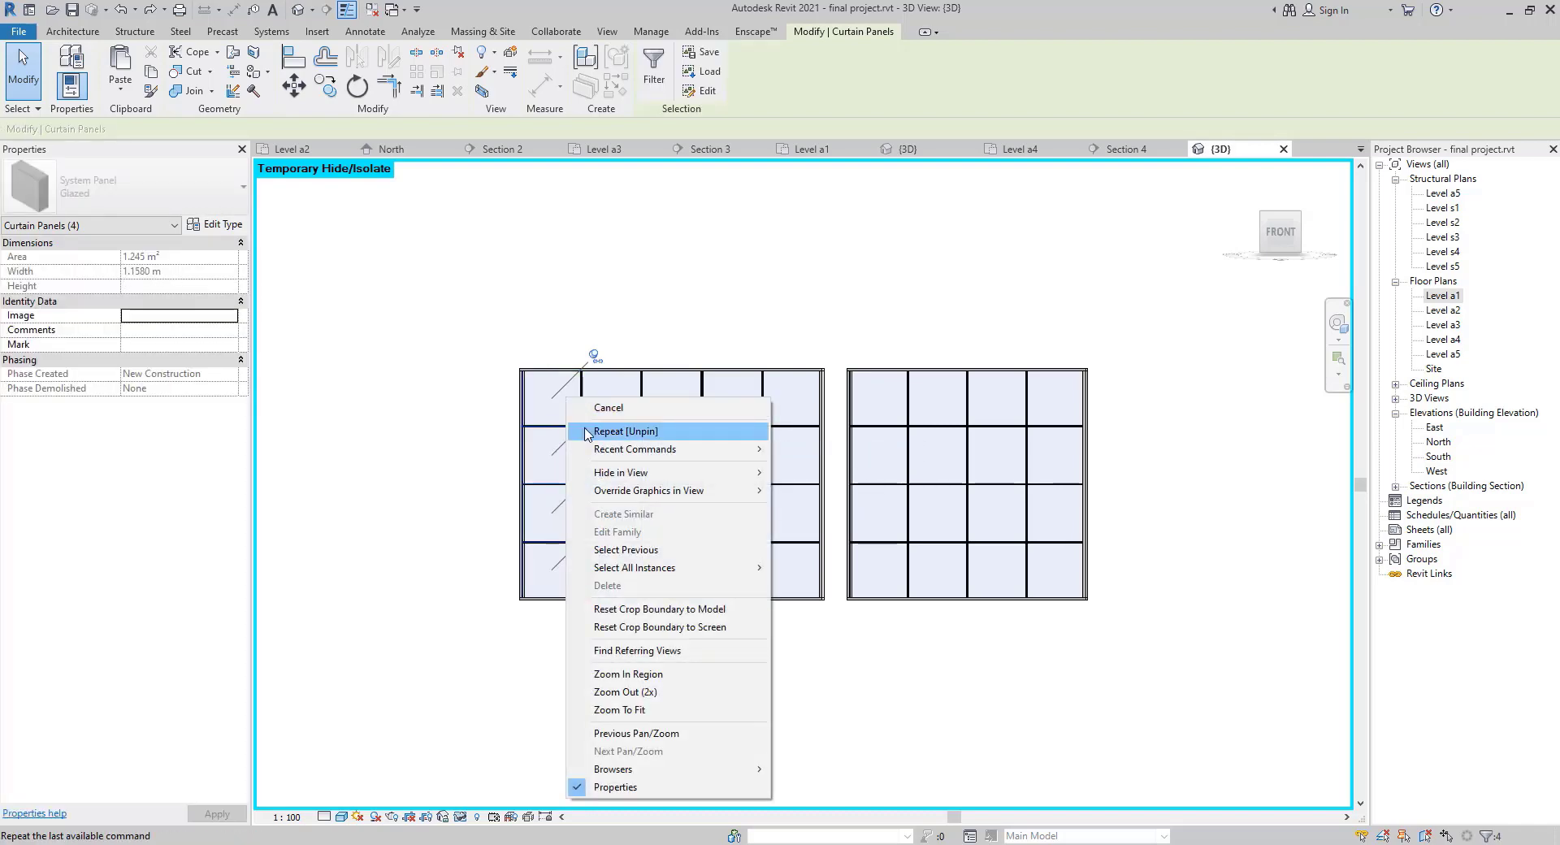
pyautogui.click(589, 431)
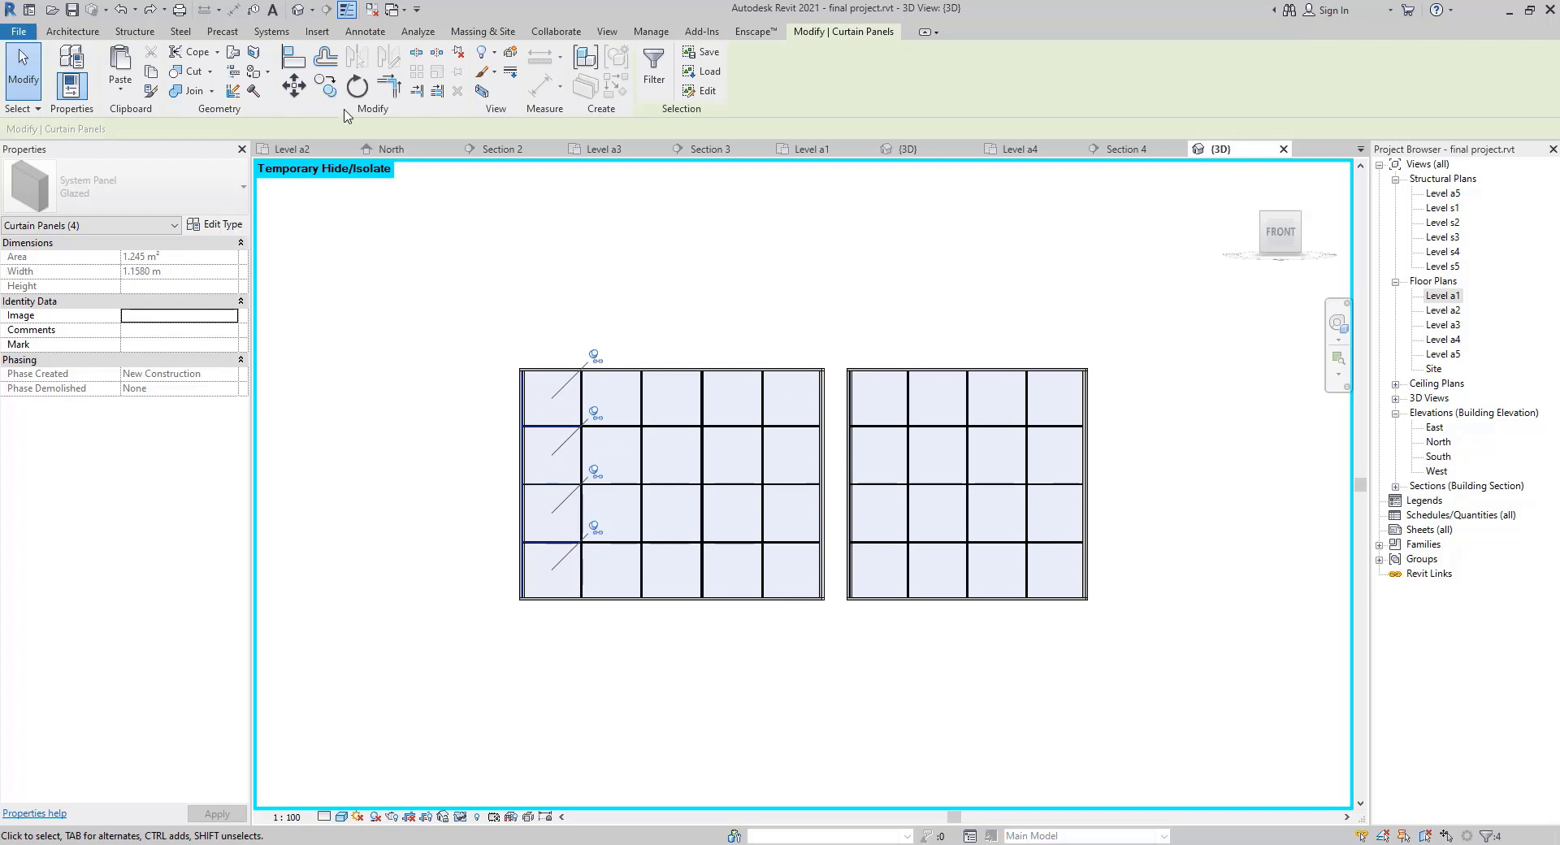
pyautogui.click(122, 187)
pyautogui.click(122, 284)
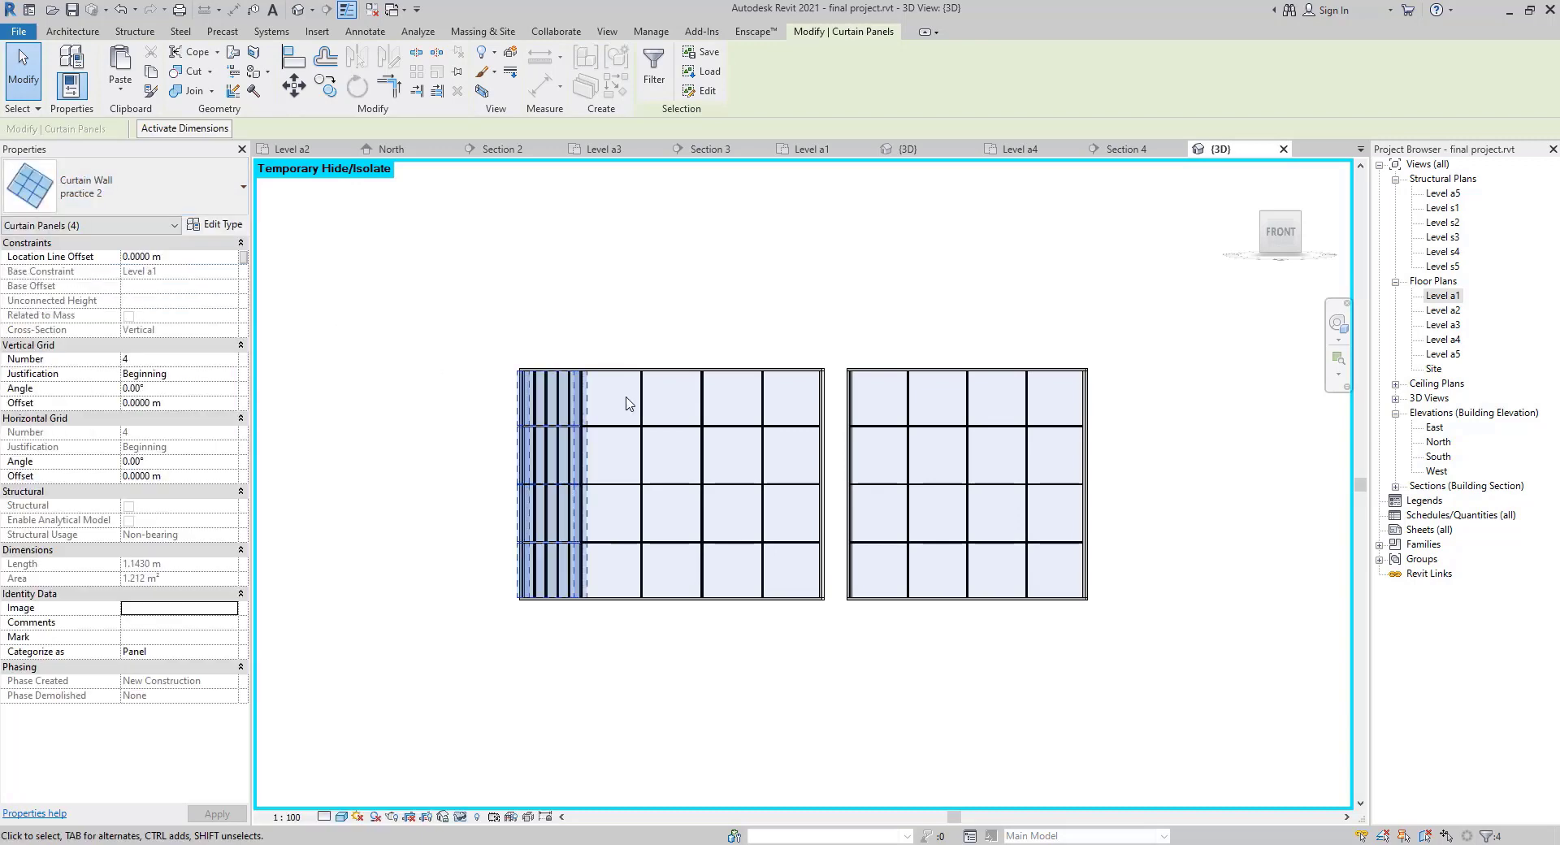
pyautogui.press('Escape')
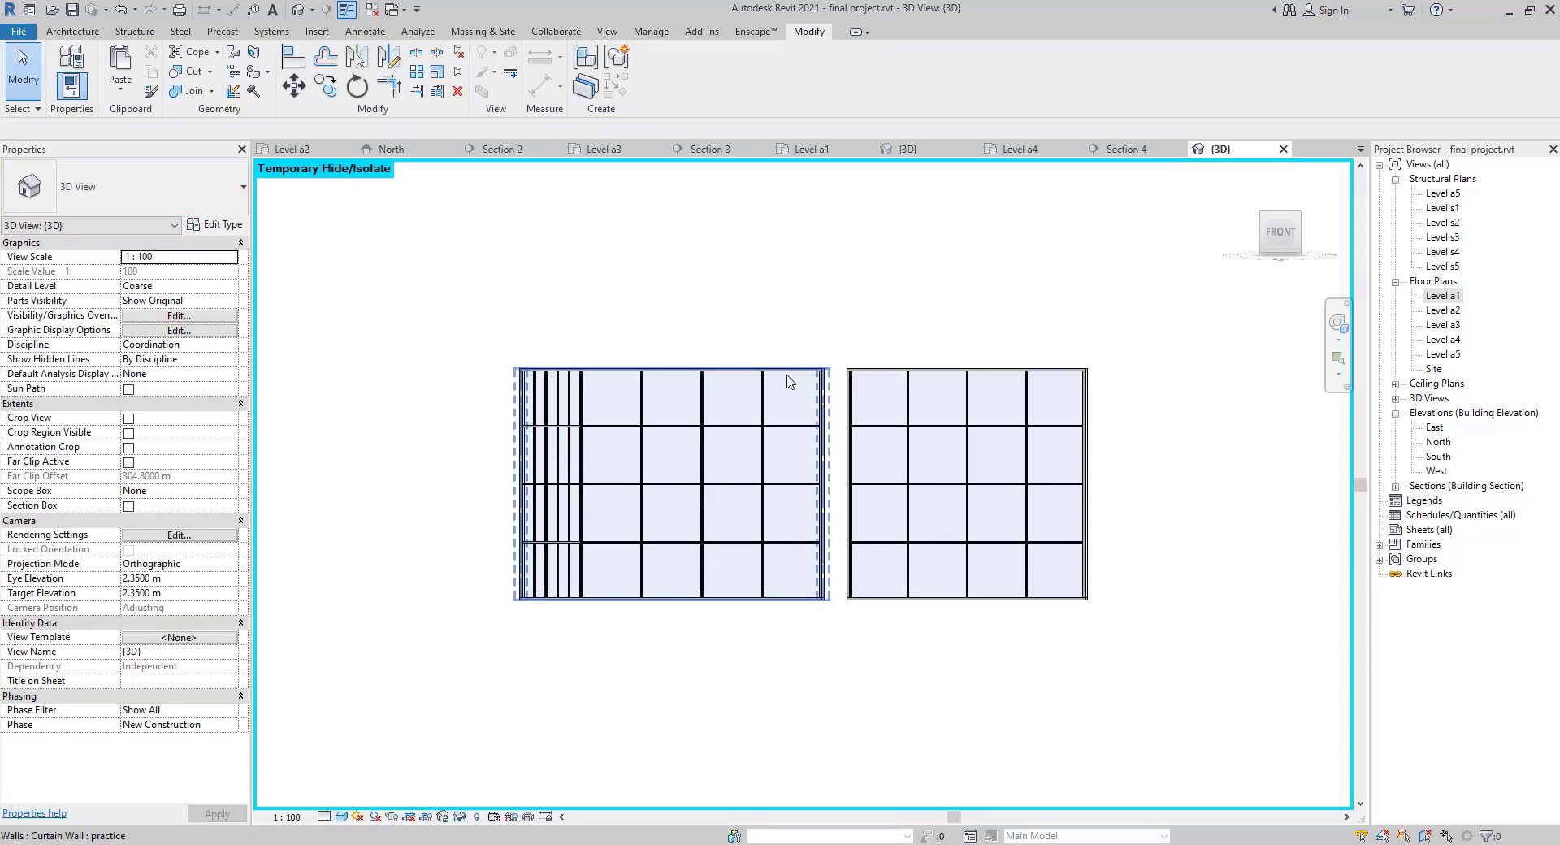
# Select the panels along the vertical grid in the wider curtain wall's fifth column, unpin them and change them to the practice 2 curtain wall.
pyautogui.press('Tab')
pyautogui.click(790, 382)
pyautogui.rightClick(787, 382)
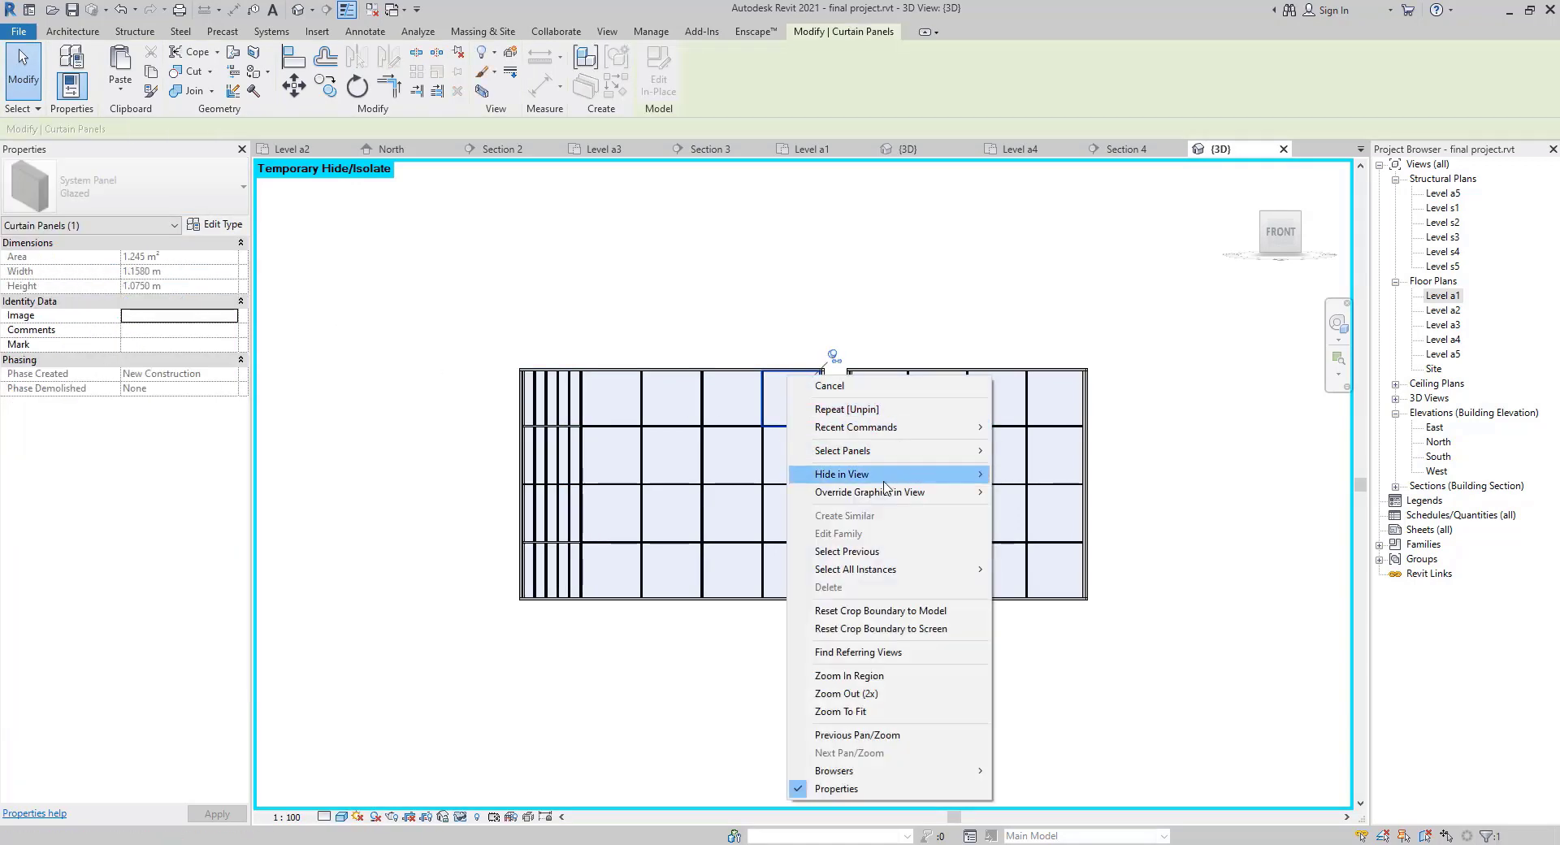
pyautogui.moveTo(910, 451)
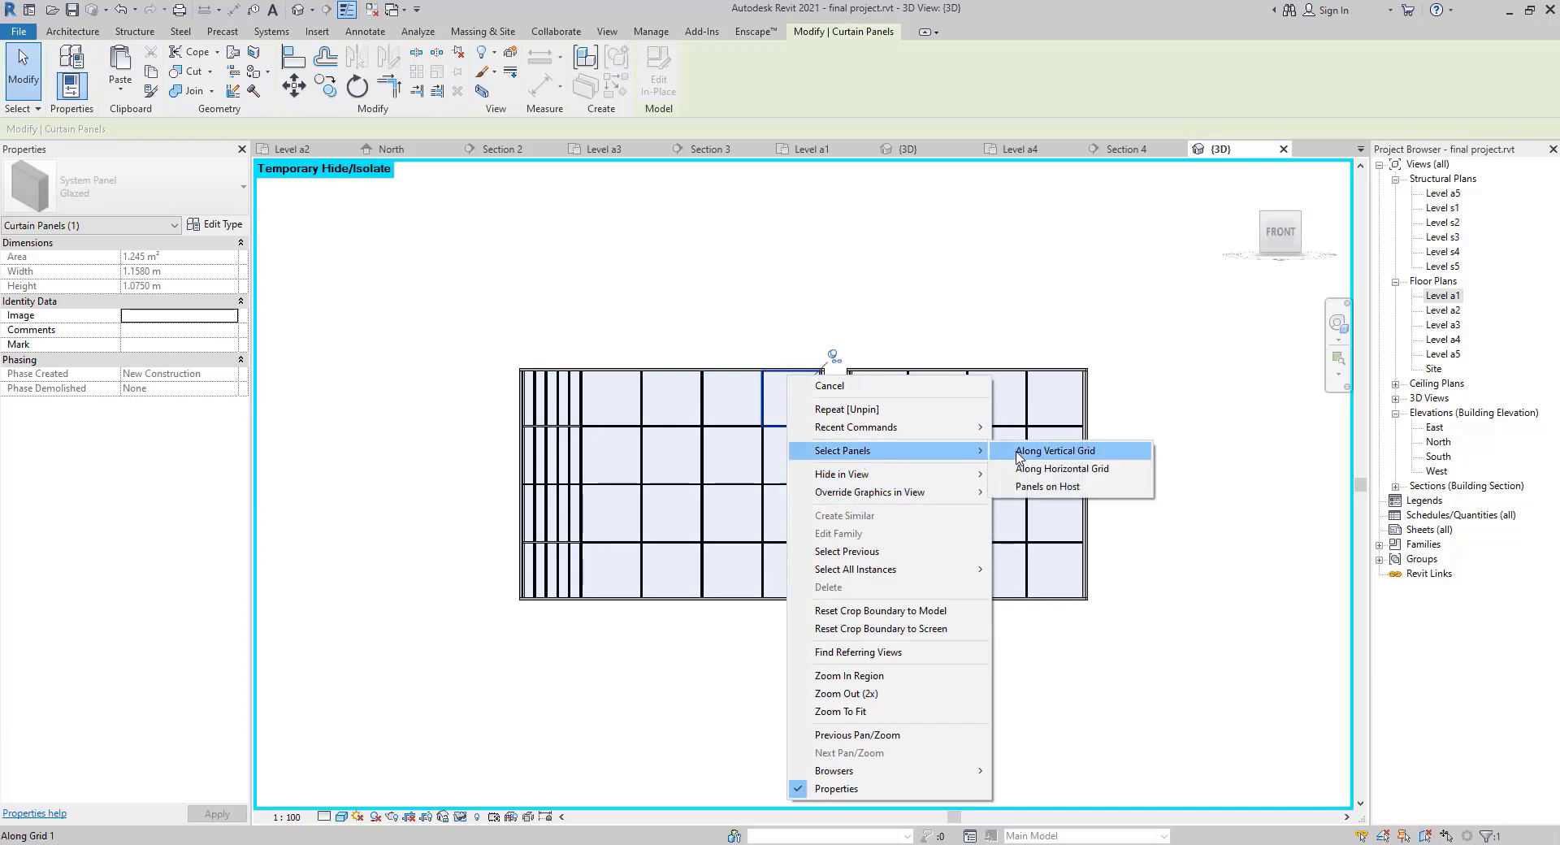
pyautogui.click(1018, 454)
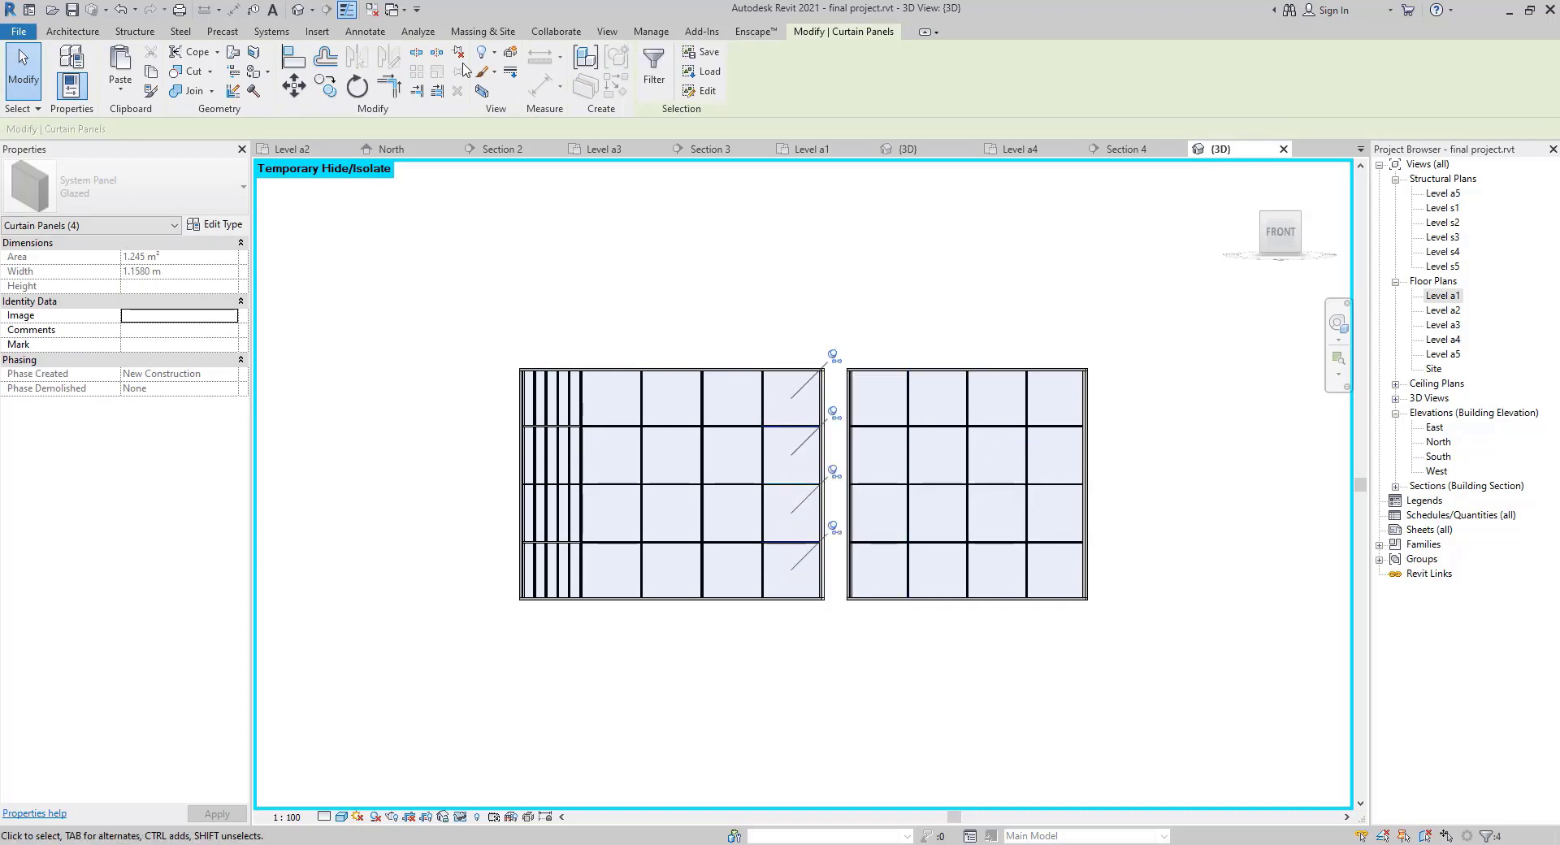
pyautogui.click(158, 207)
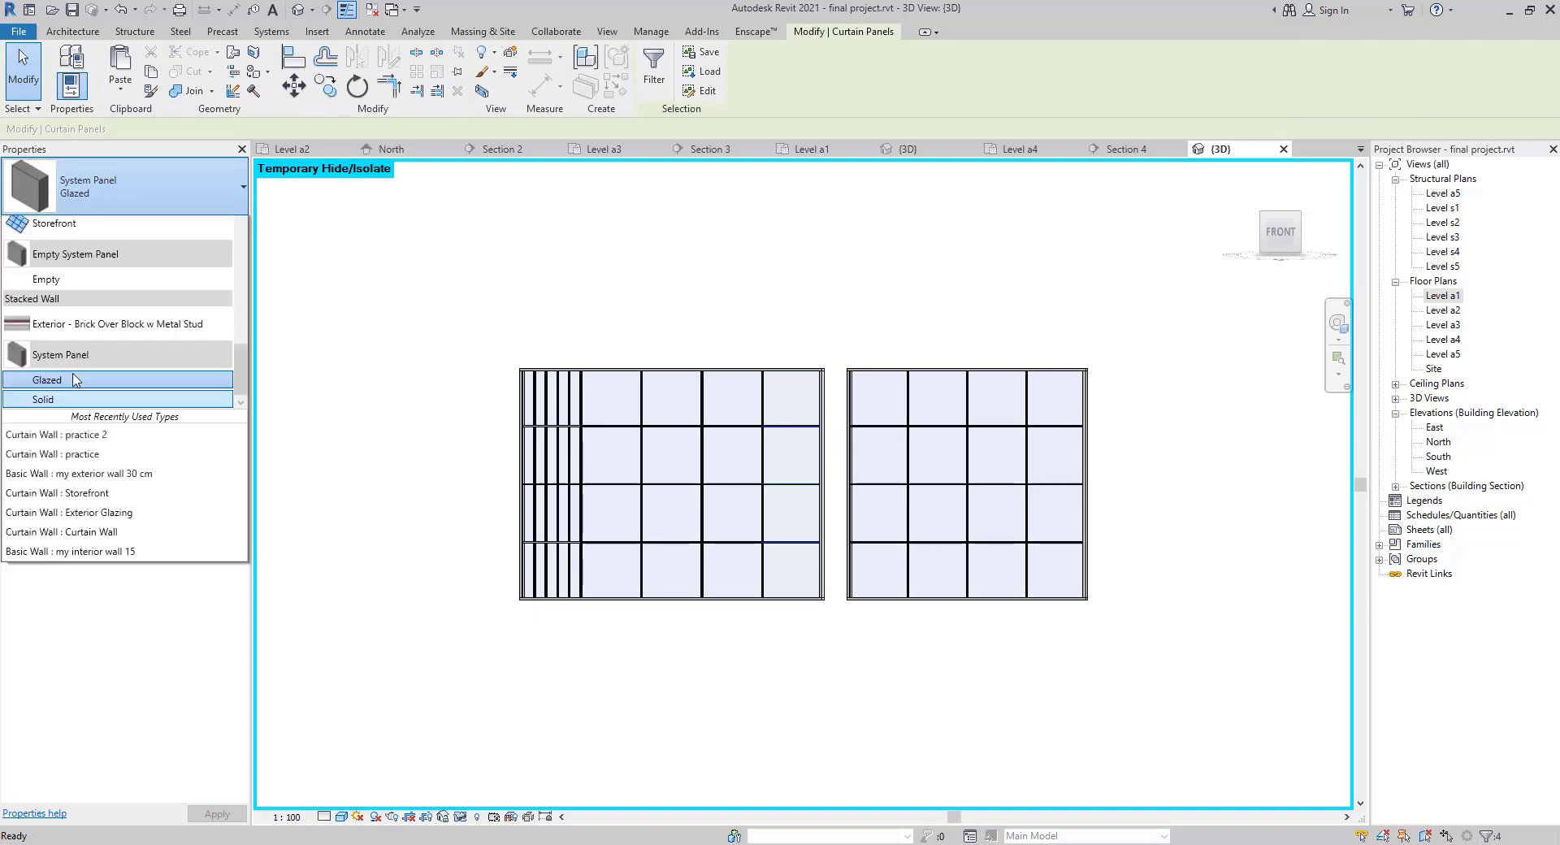
pyautogui.scroll(2, 82, 341)
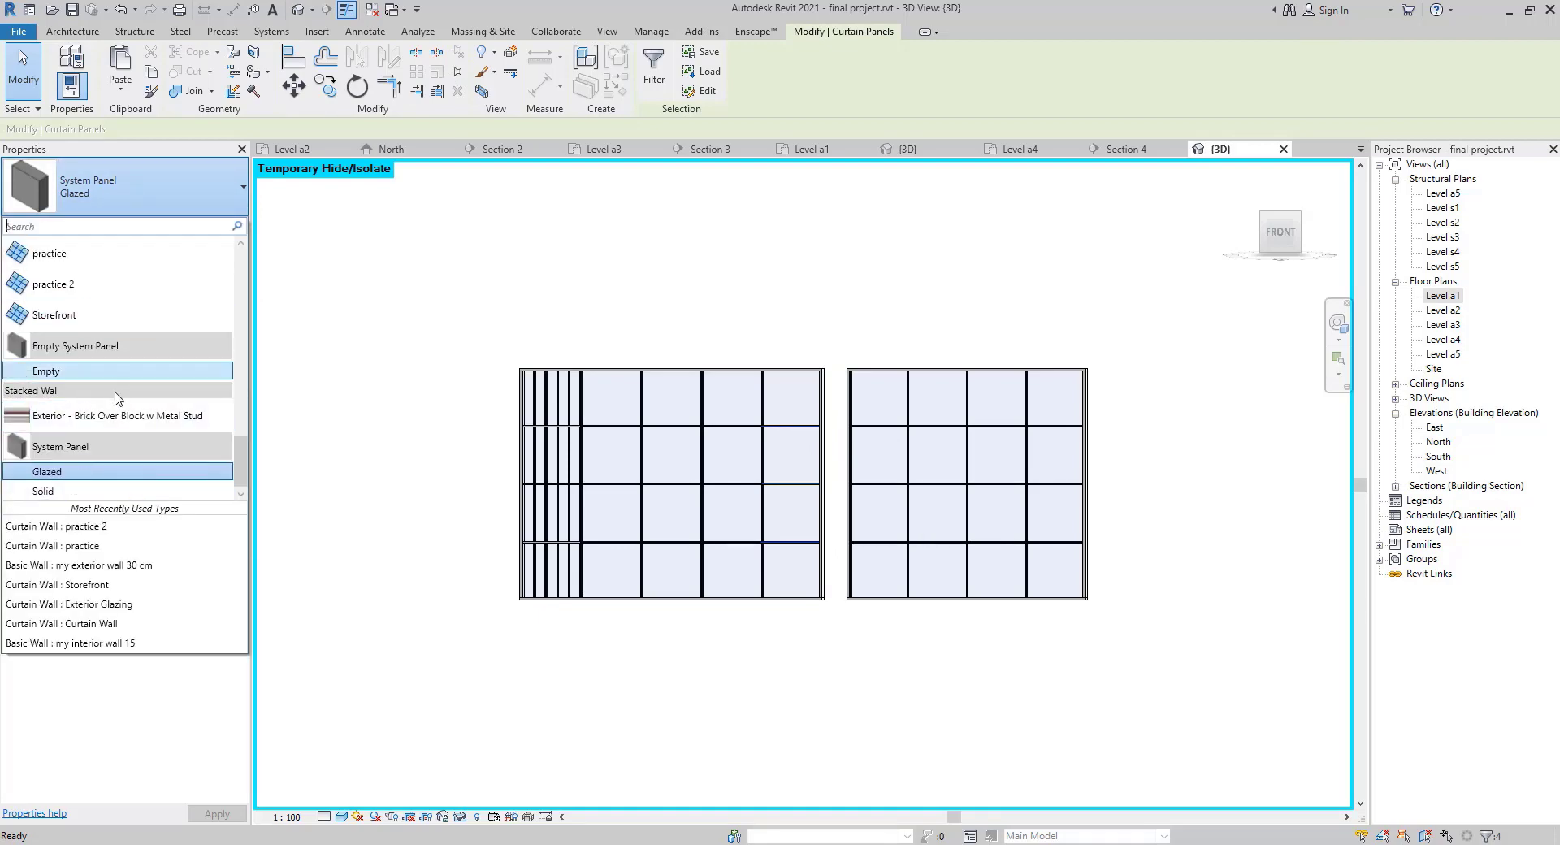
pyautogui.click(97, 286)
pyautogui.press('Escape')
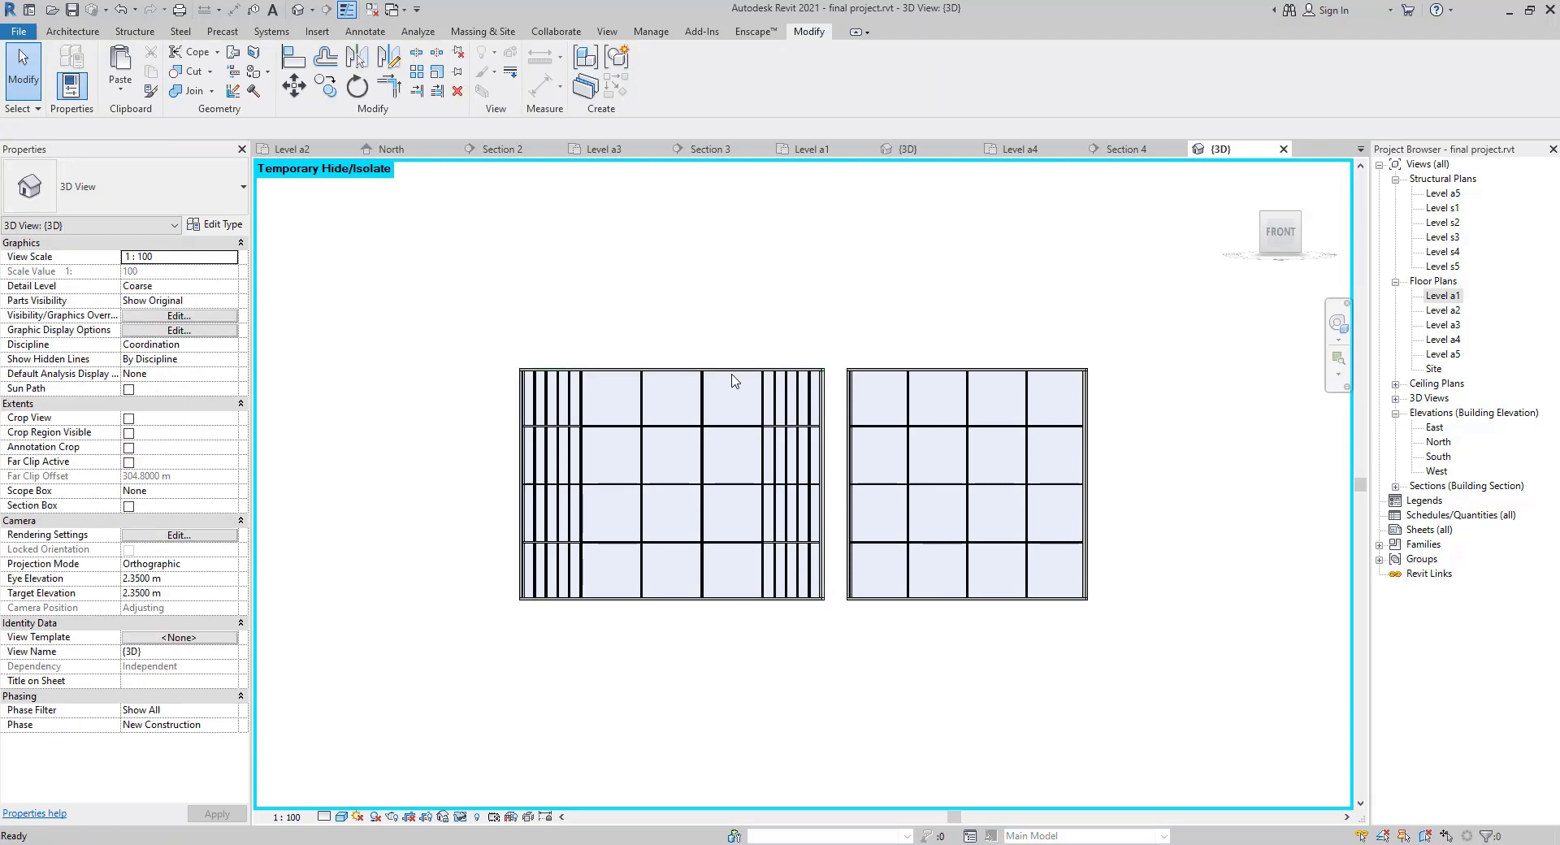
# Select the wider curtain wall's top row along the horizontal grid, exclude the two end panels, and change the unpinned middle three to practice 2.
pyautogui.click(734, 381)
pyautogui.rightClick(733, 376)
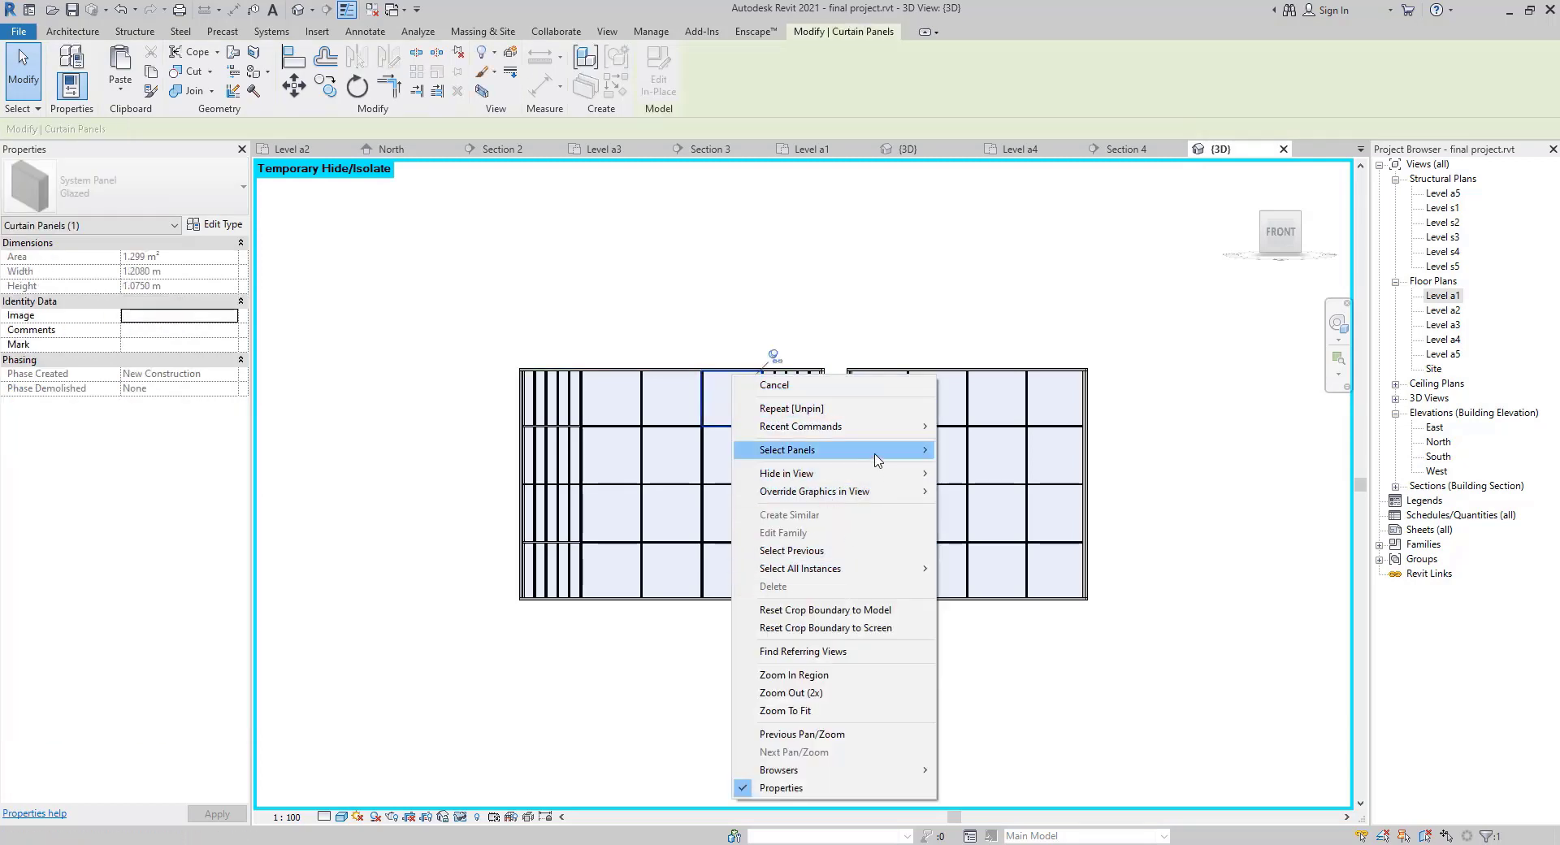
pyautogui.moveTo(873, 451)
pyautogui.click(1042, 467)
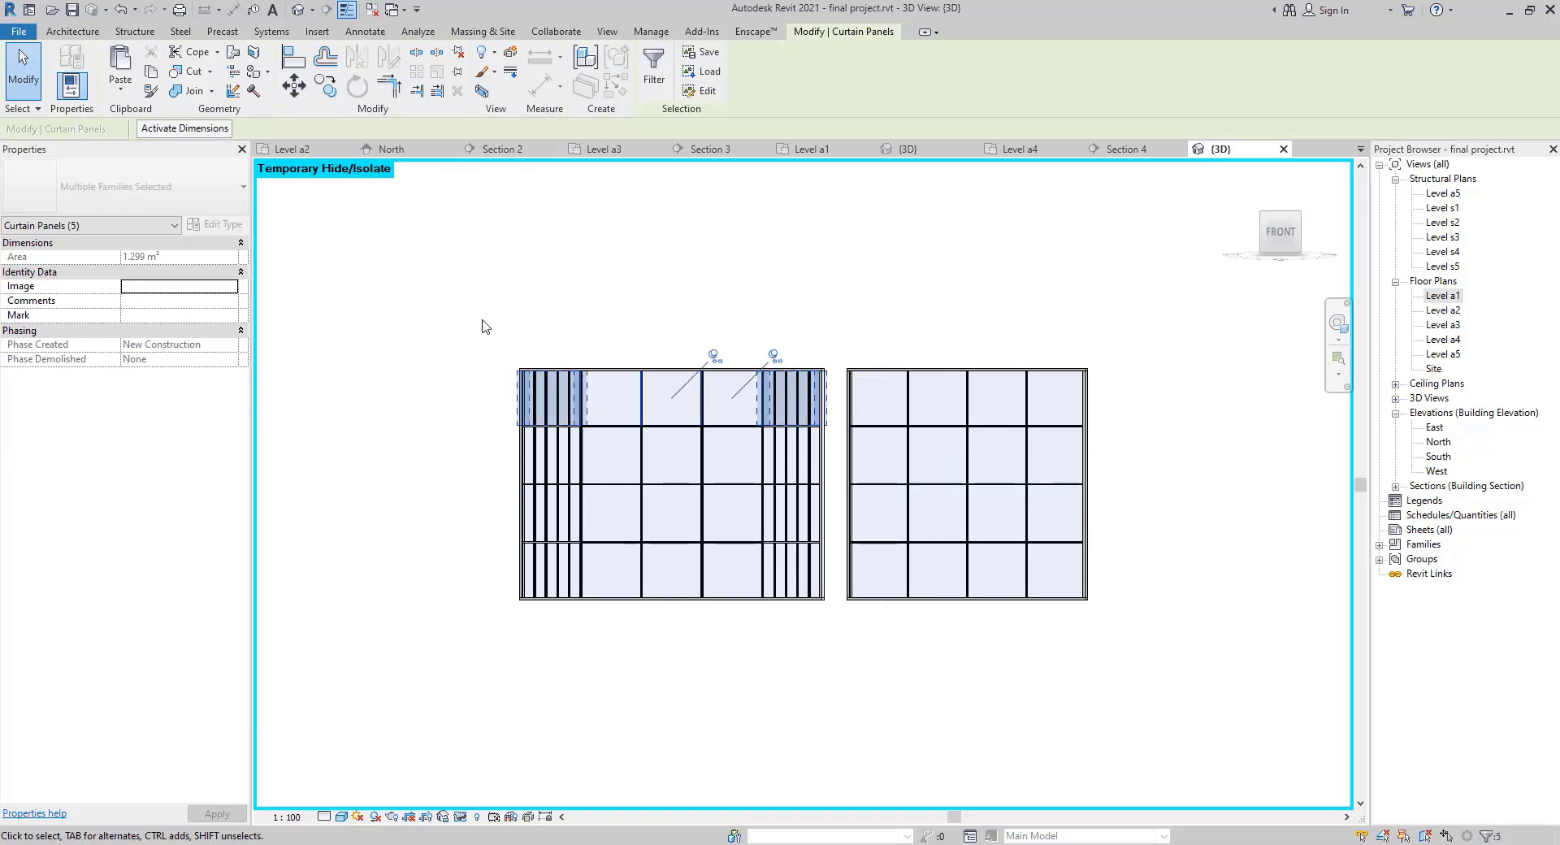
pyautogui.keyDown('shift'); pyautogui.click(561, 387); pyautogui.keyUp('shift')
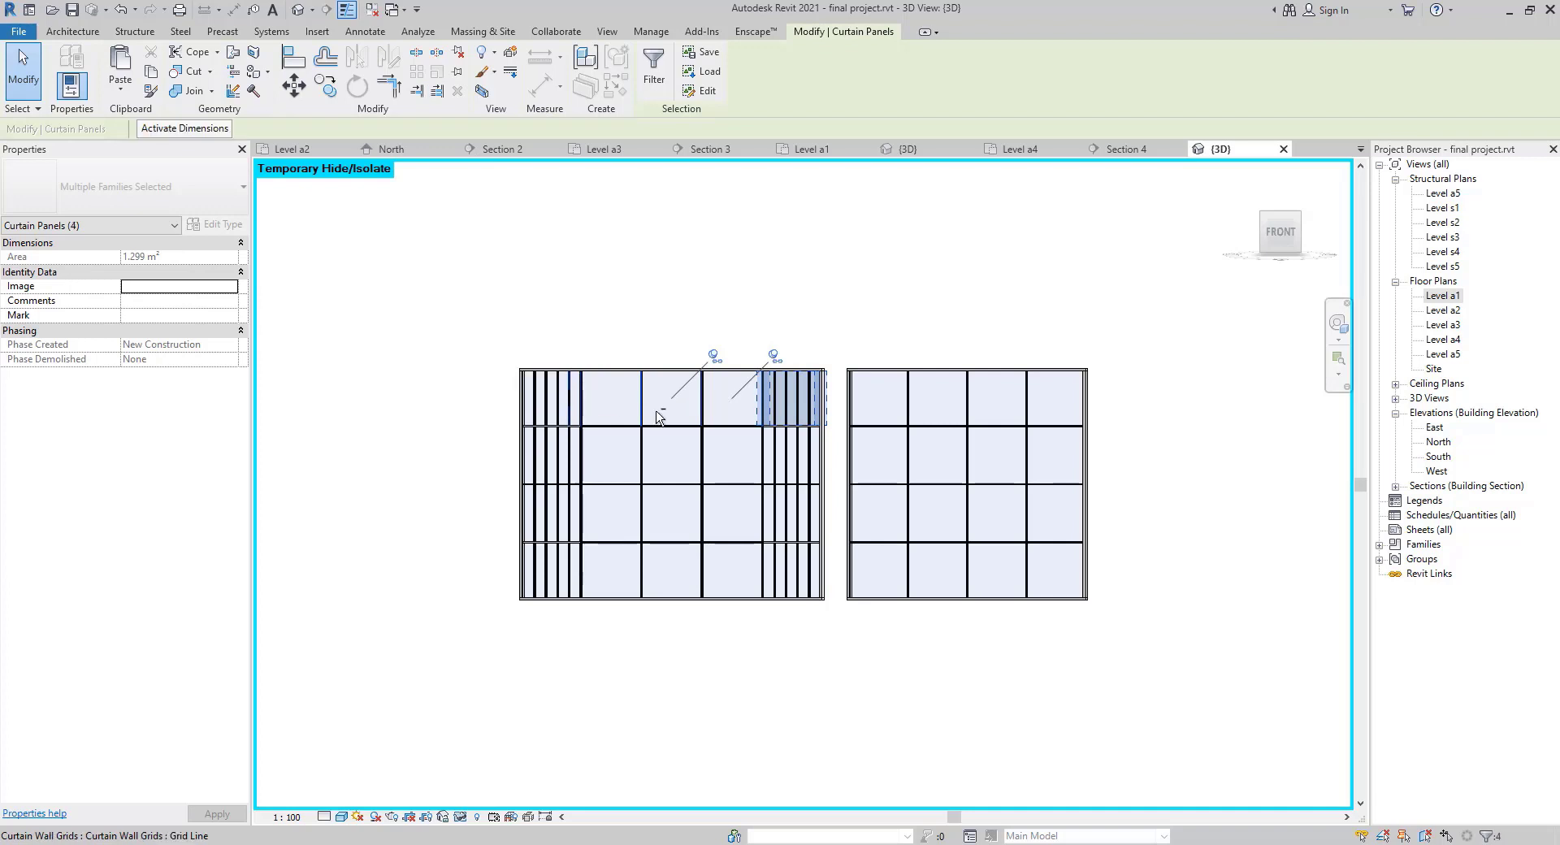
pyautogui.keyDown('shift'); pyautogui.click(780, 399); pyautogui.keyUp('shift')
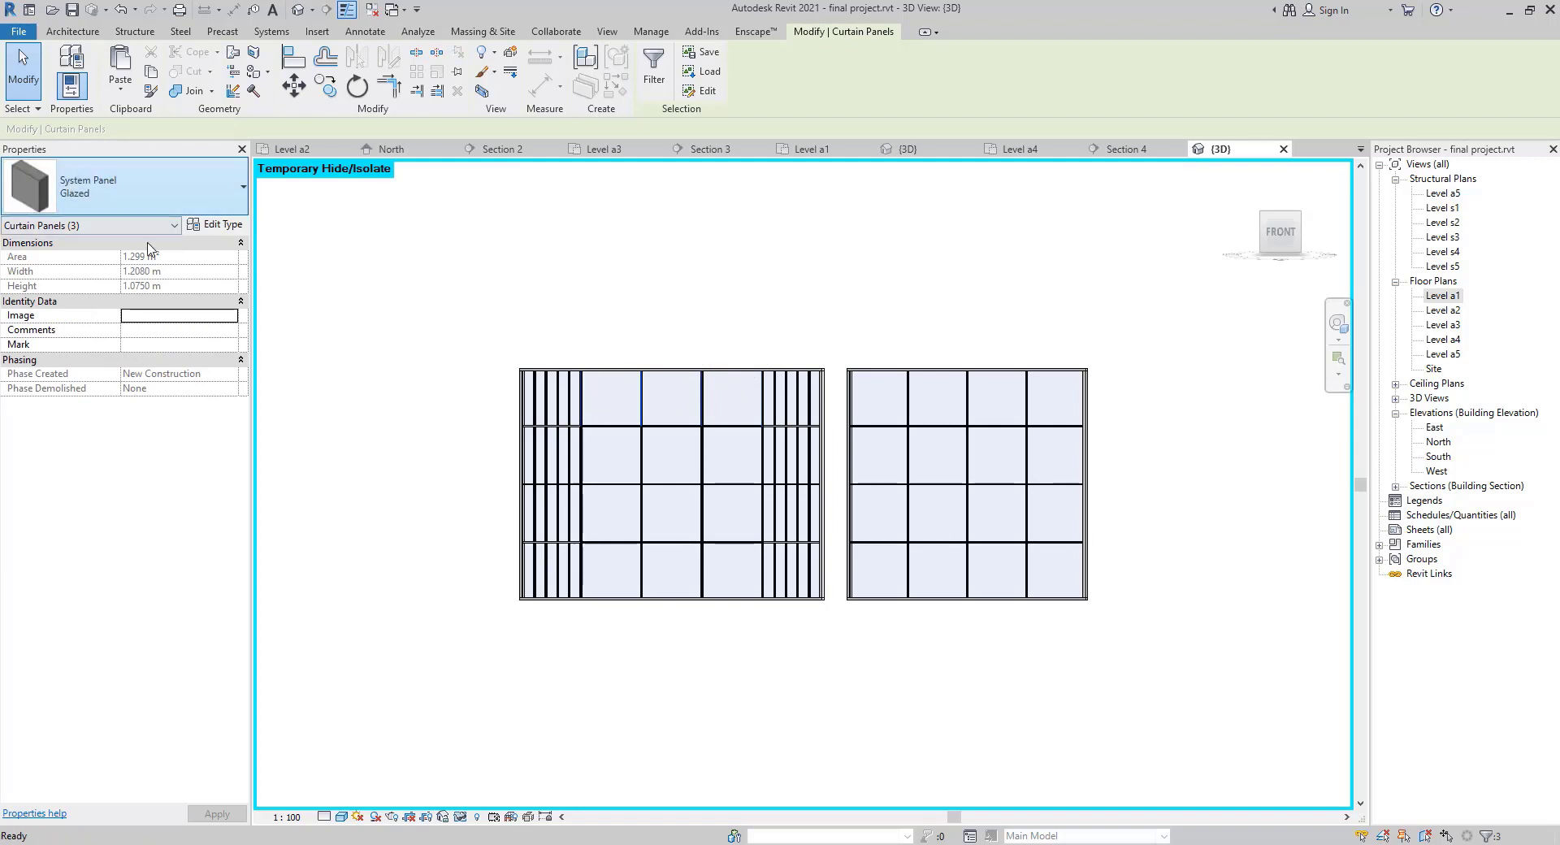
pyautogui.click(147, 189)
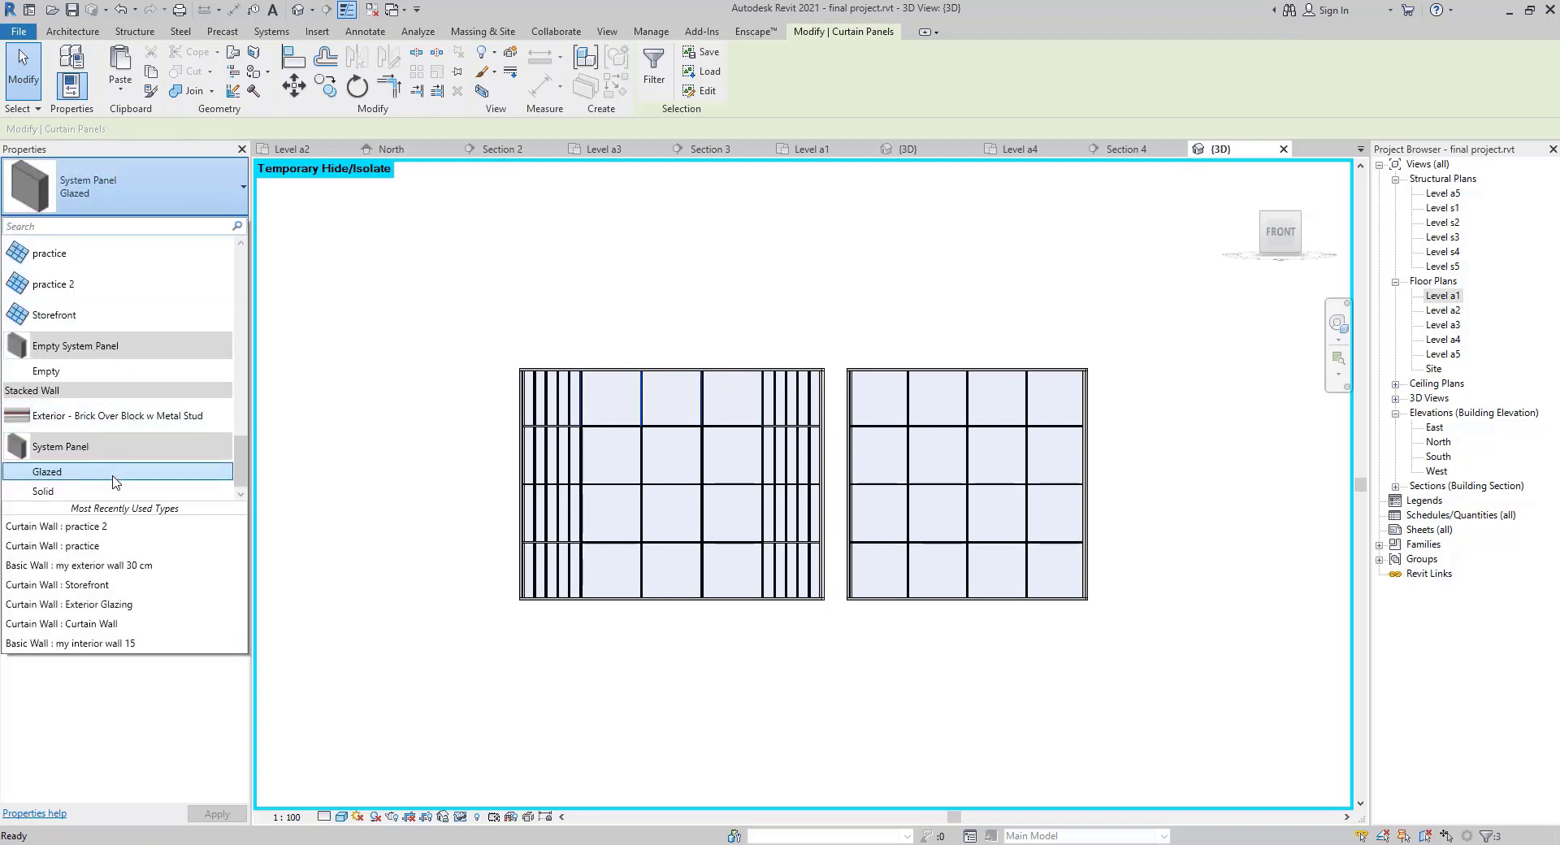
pyautogui.click(103, 321)
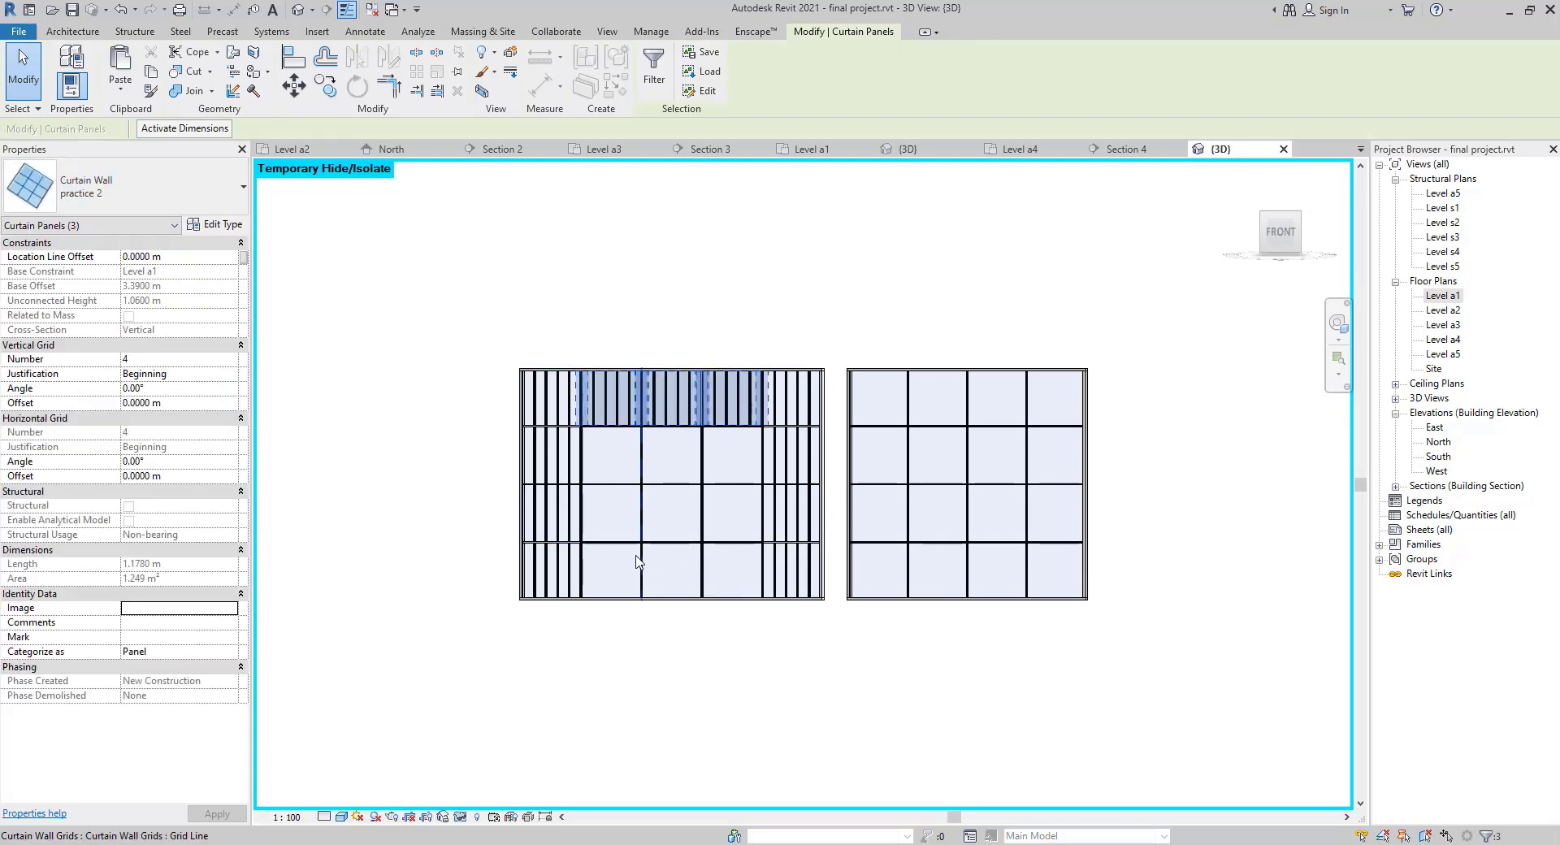
pyautogui.press('Escape')
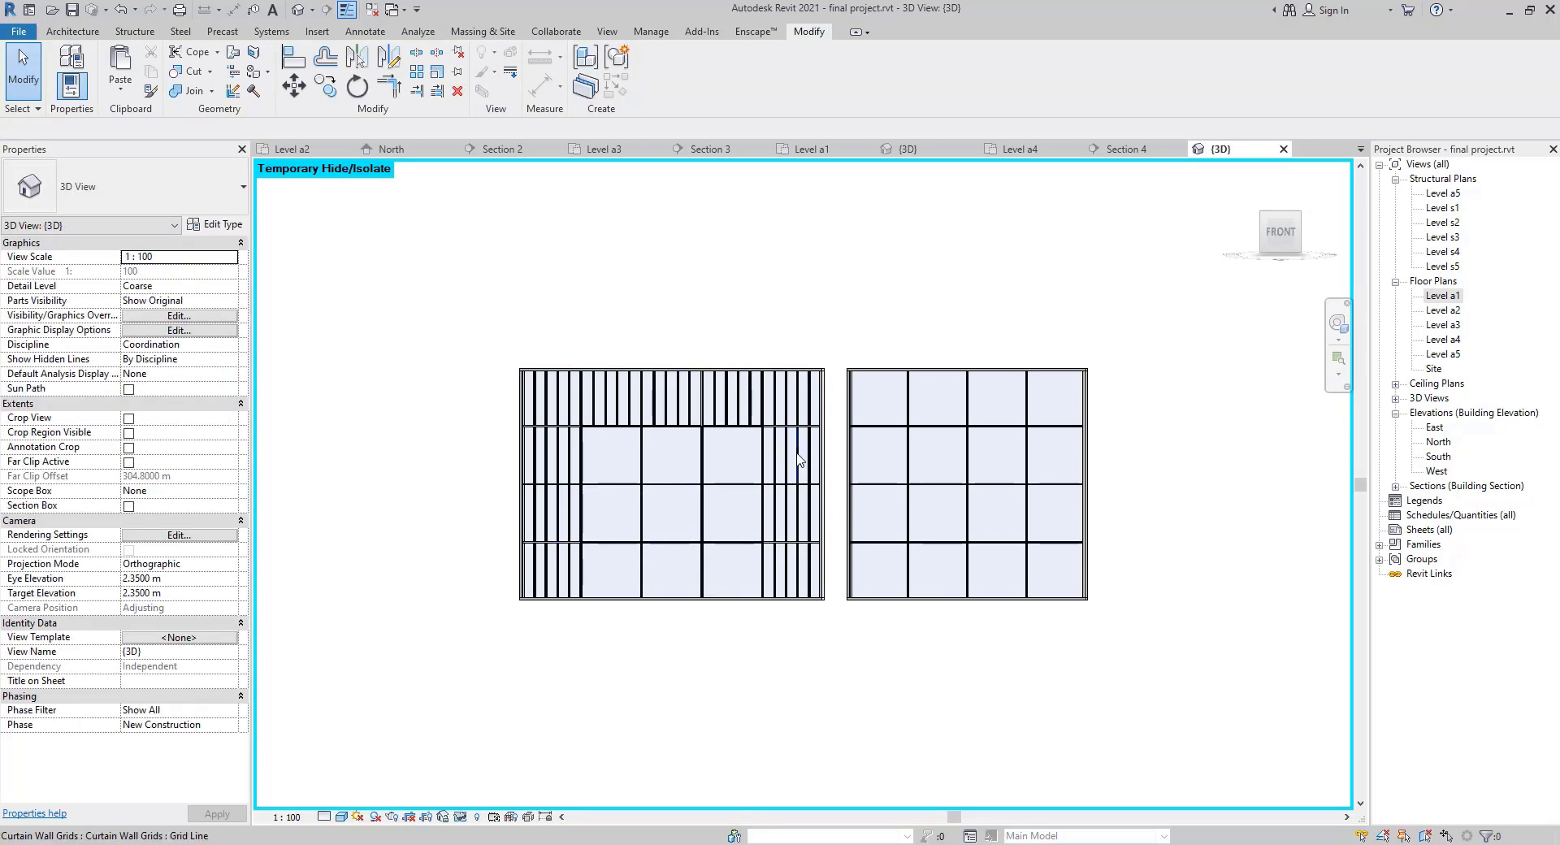
# Undo the practice 2 replacements in the wider curtain wall's top row and fifth column.
pyautogui.hotkey('ctrl', 'z')
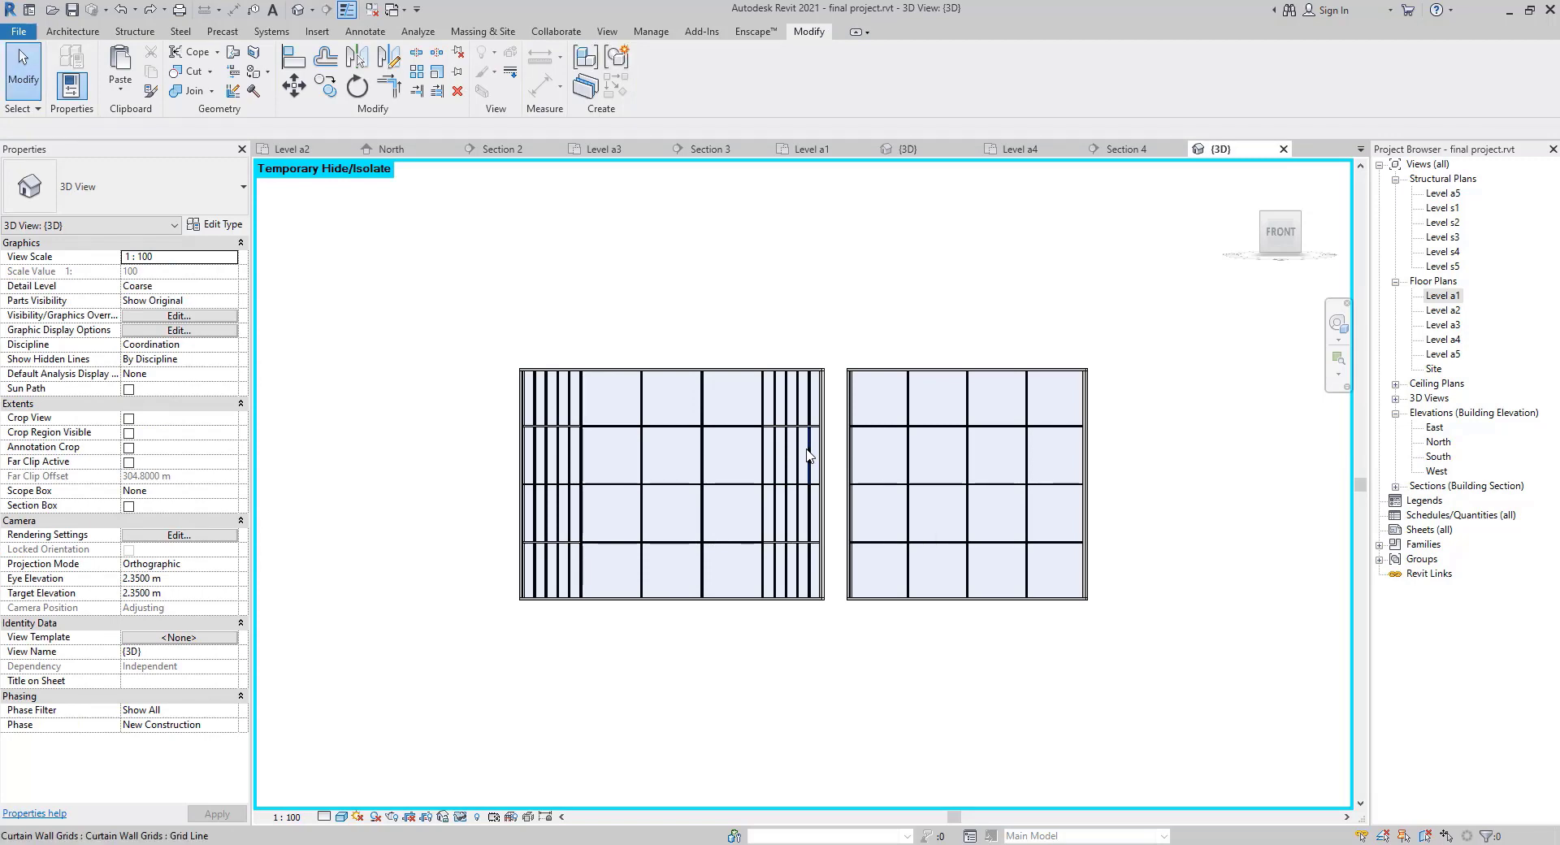
pyautogui.hotkey('ctrl', 'z')
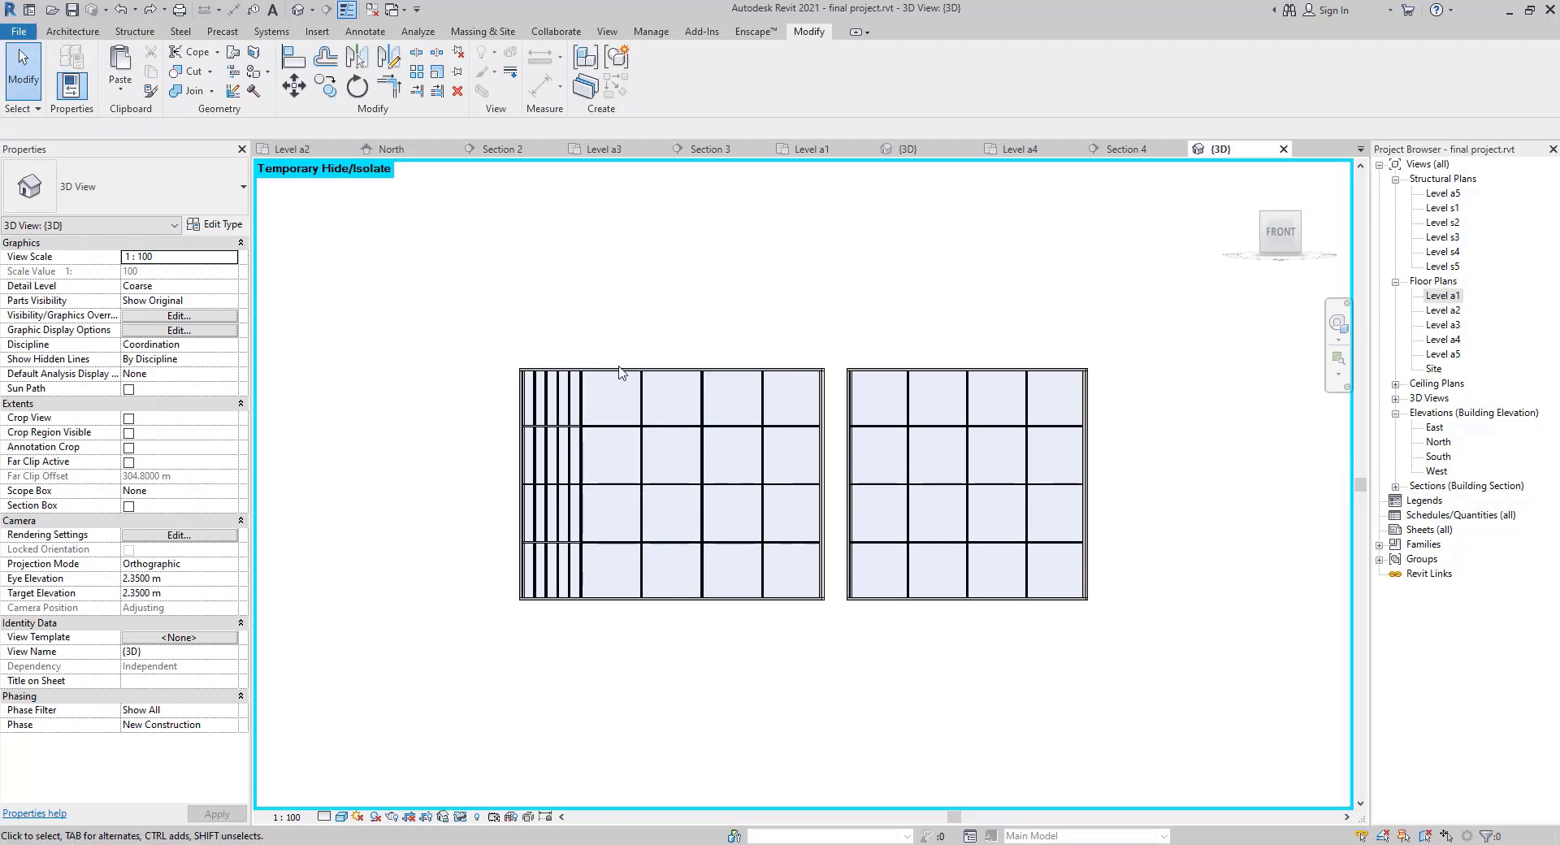
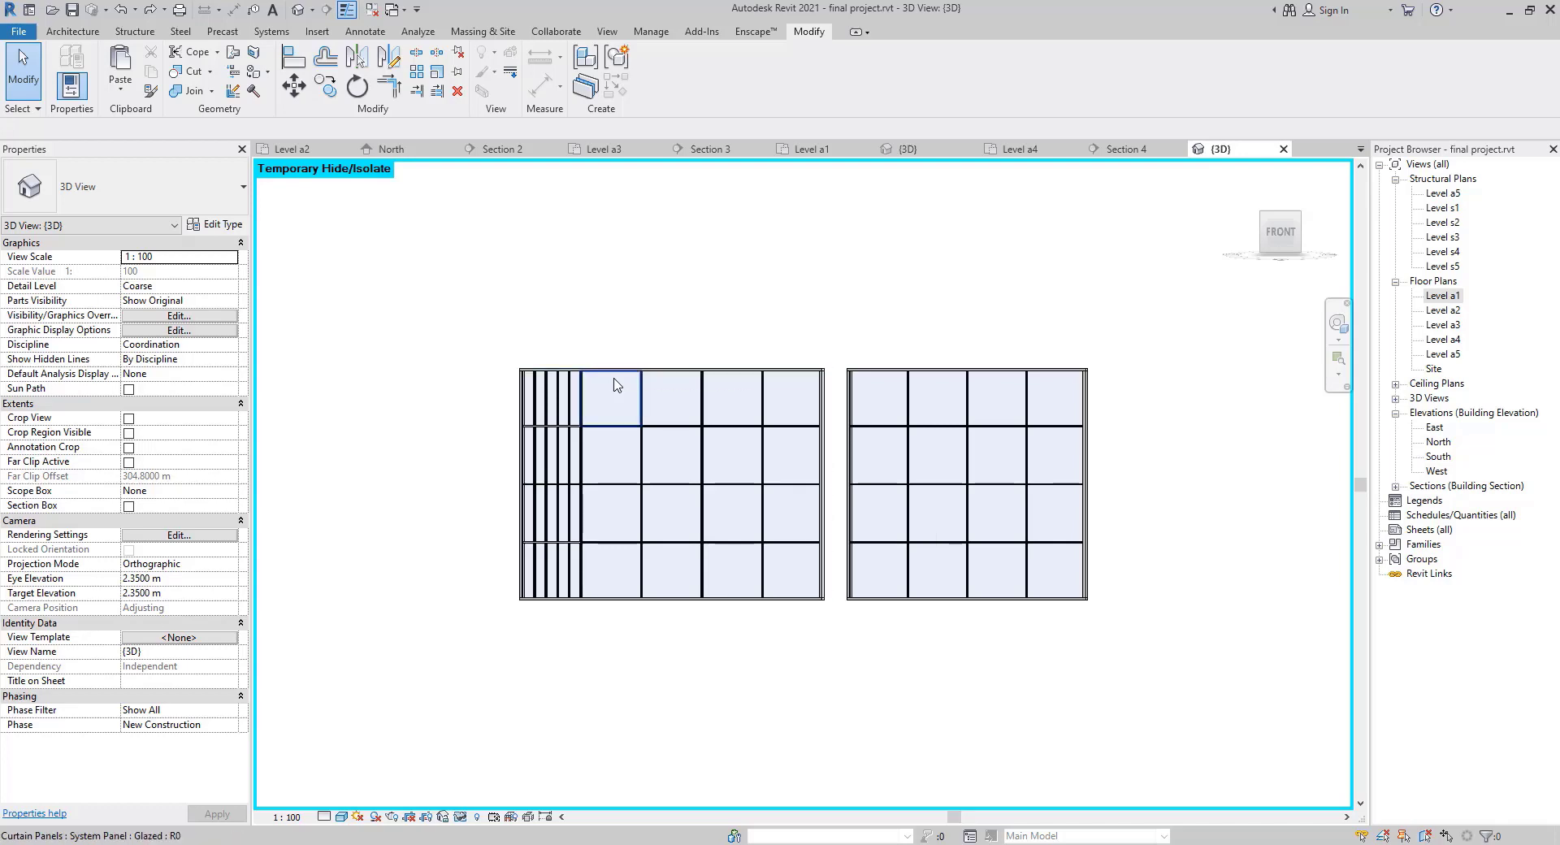
# Select the wider curtain wall's four glazed top-row panels along the horizontal grid, unpin them and change them to the practice 2 curtain wall.
pyautogui.click(617, 383)
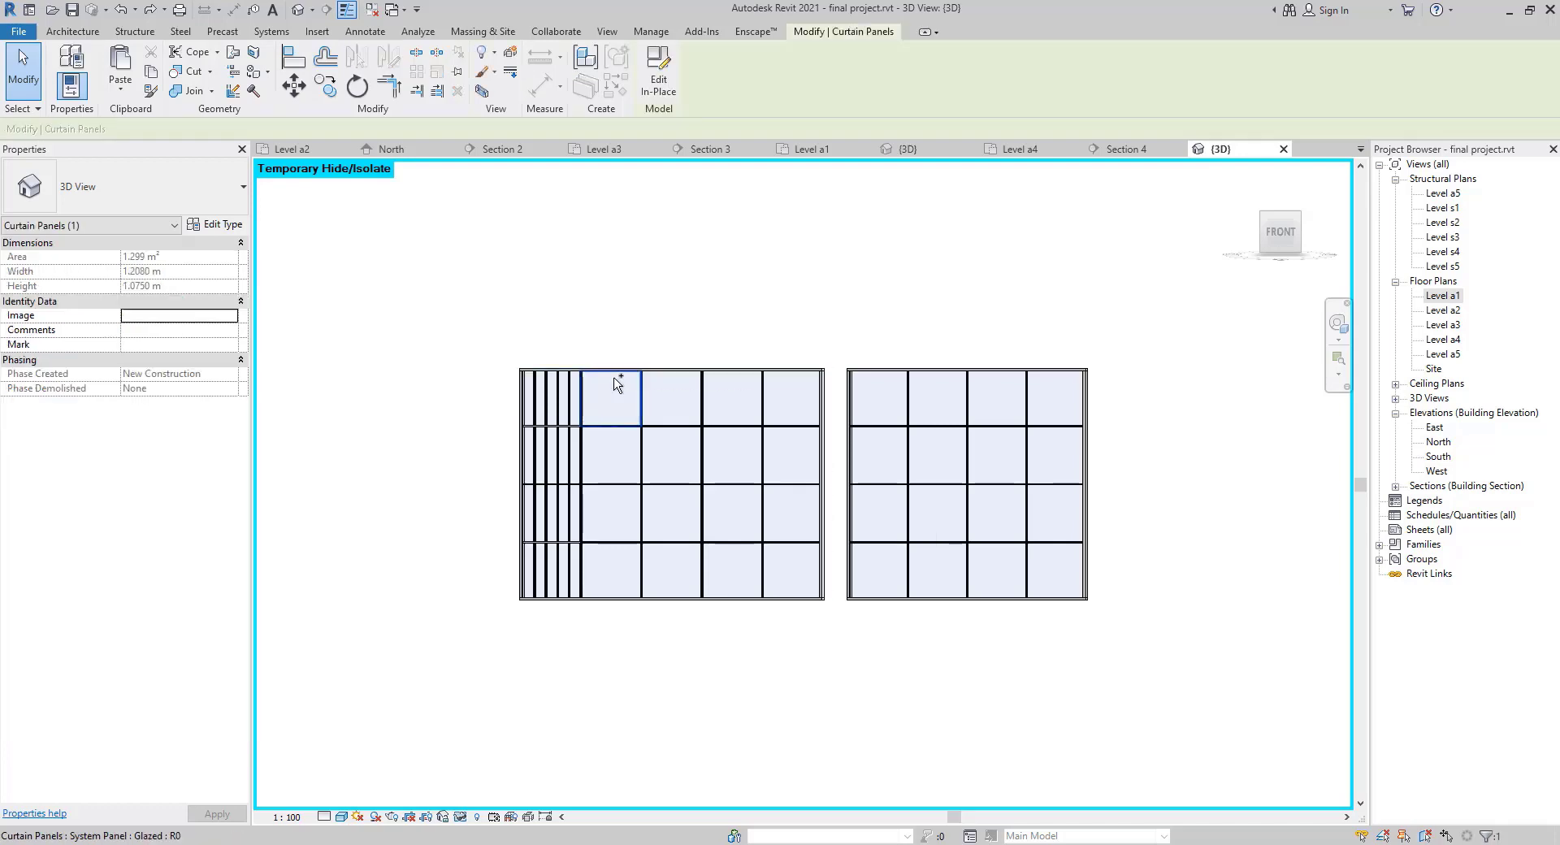
pyautogui.rightClick(618, 382)
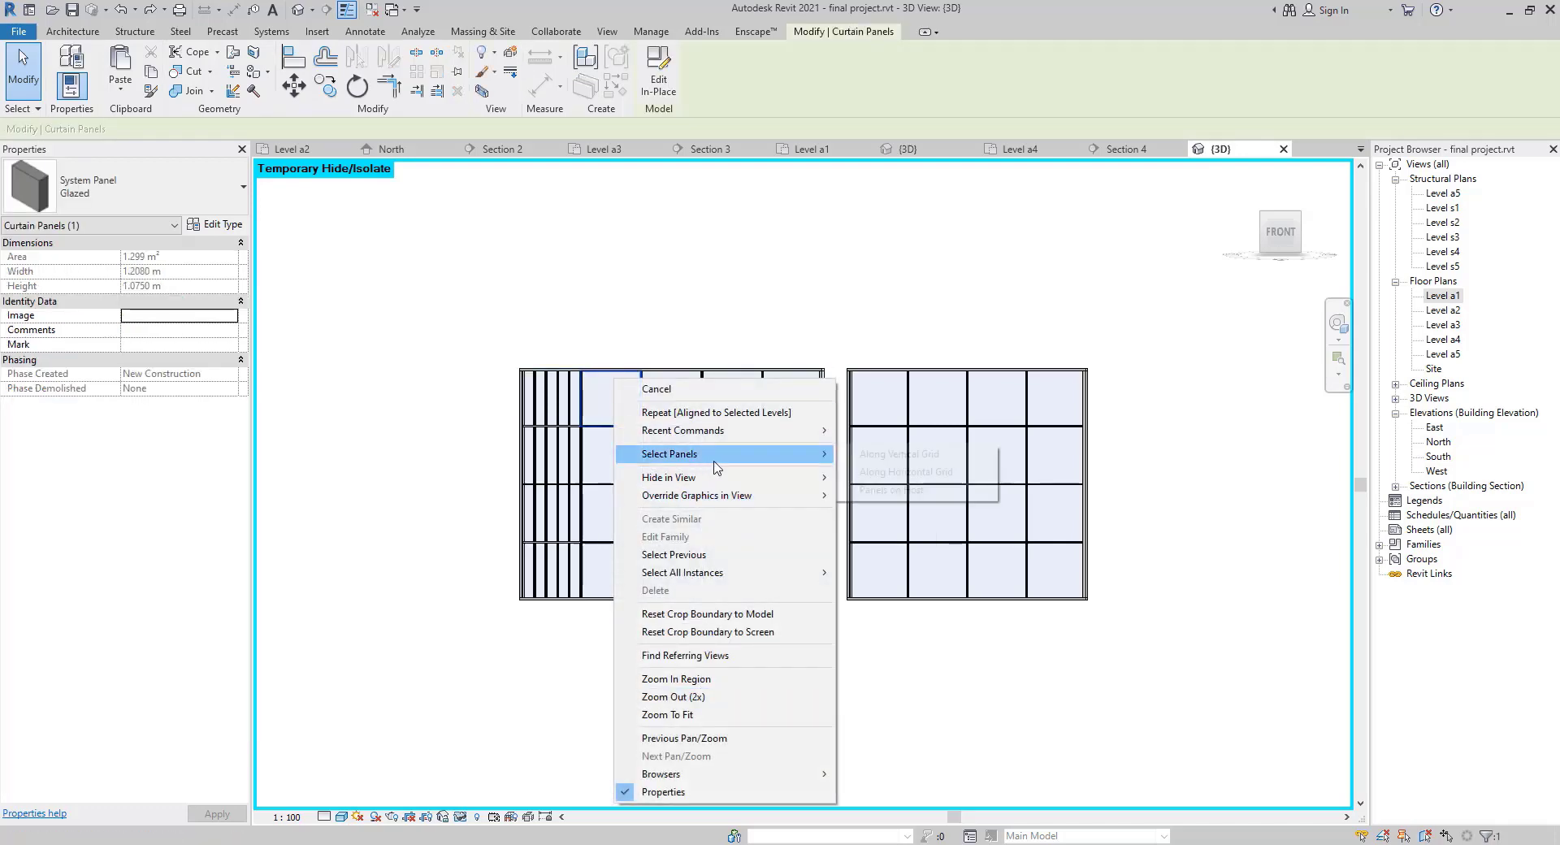
pyautogui.moveTo(772, 454)
pyautogui.click(894, 473)
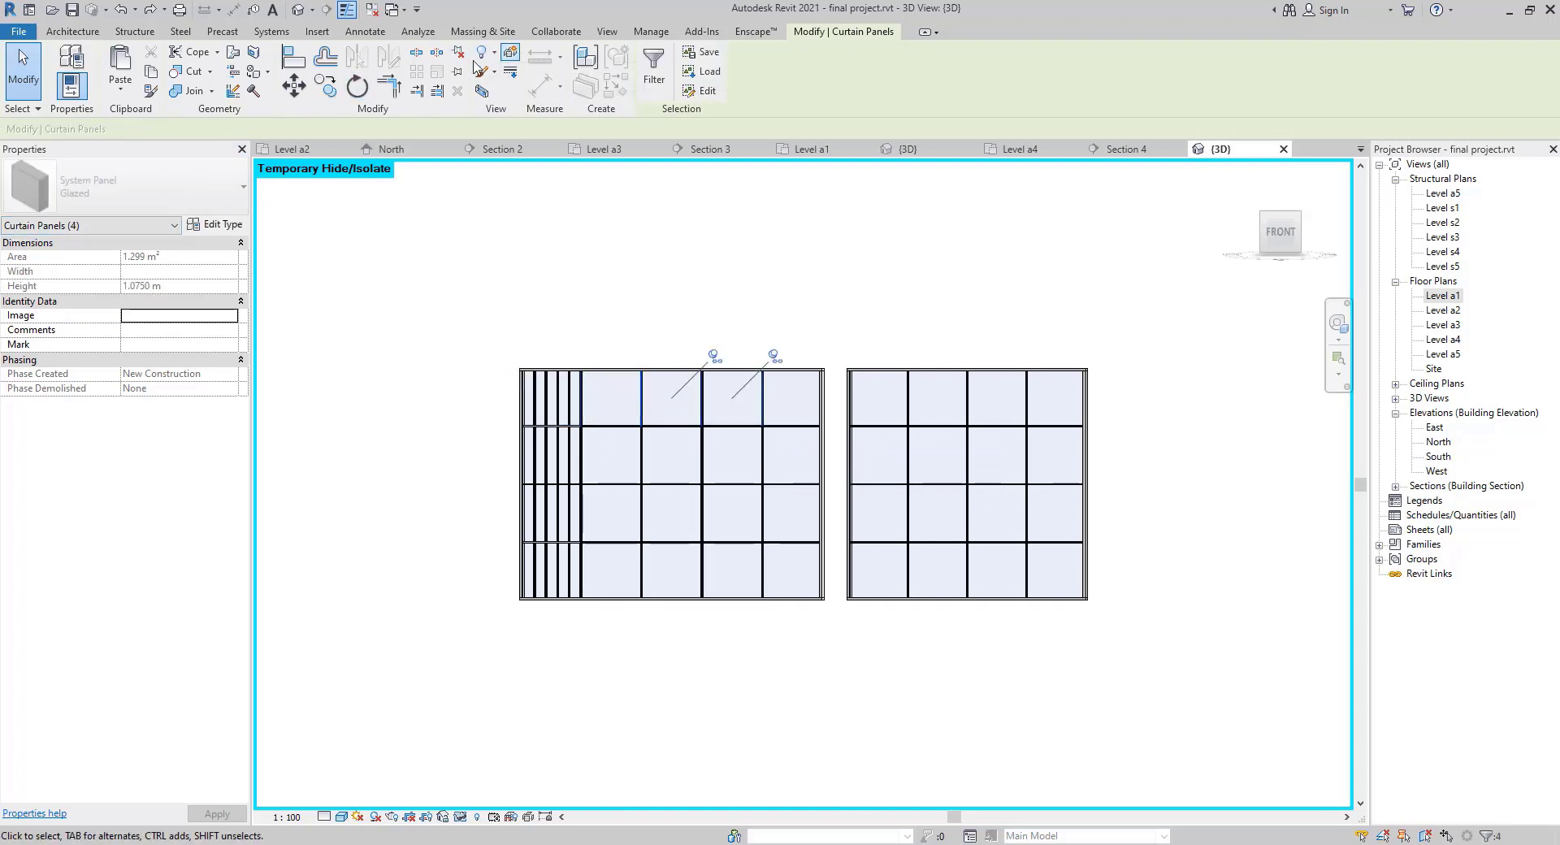
pyautogui.click(122, 187)
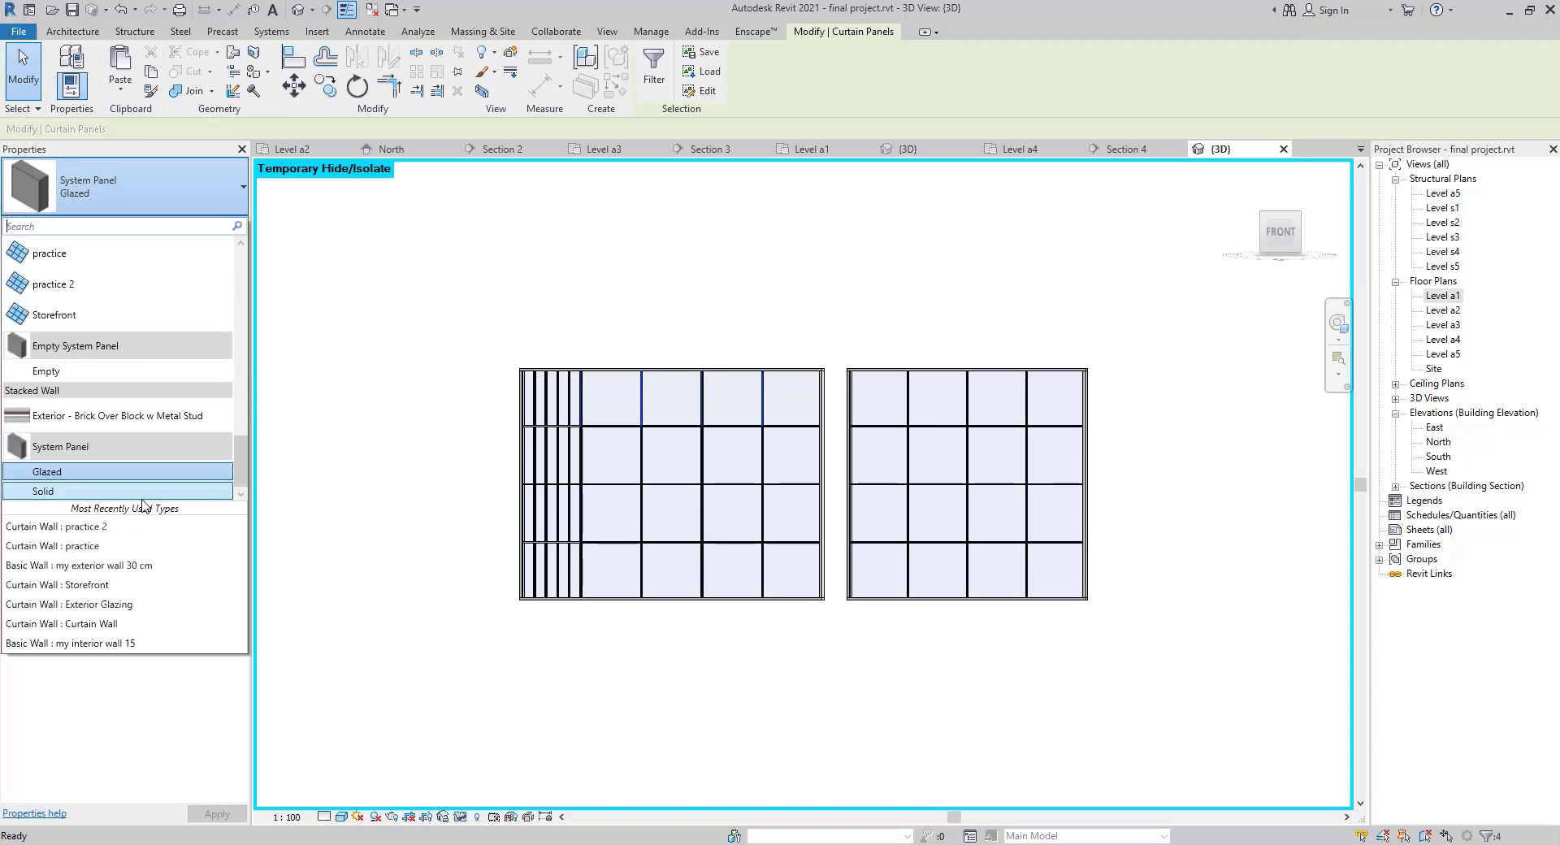
pyautogui.click(96, 285)
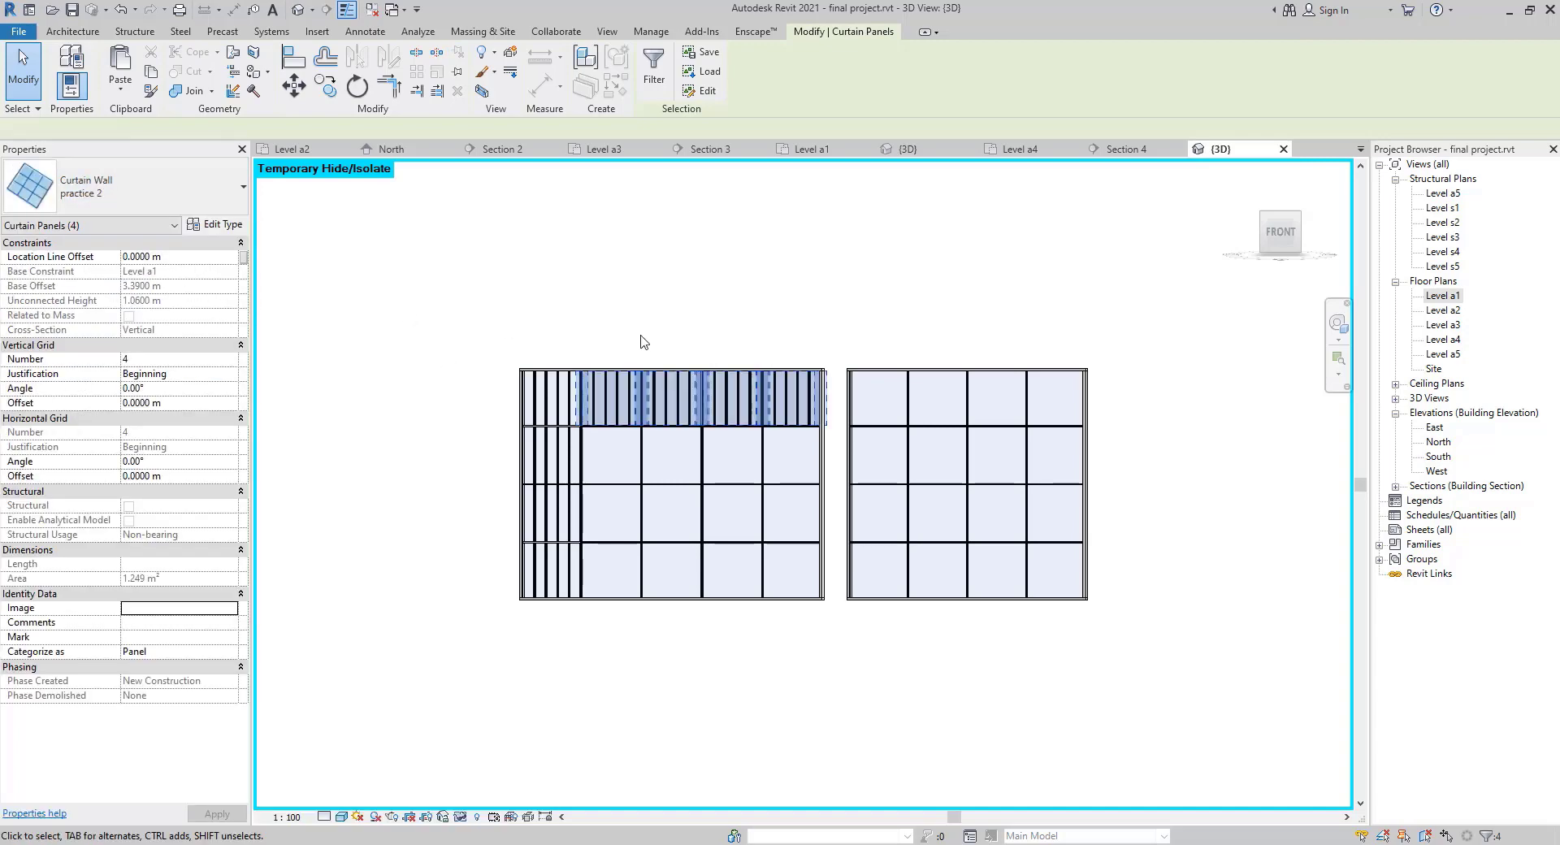
pyautogui.press('Escape')
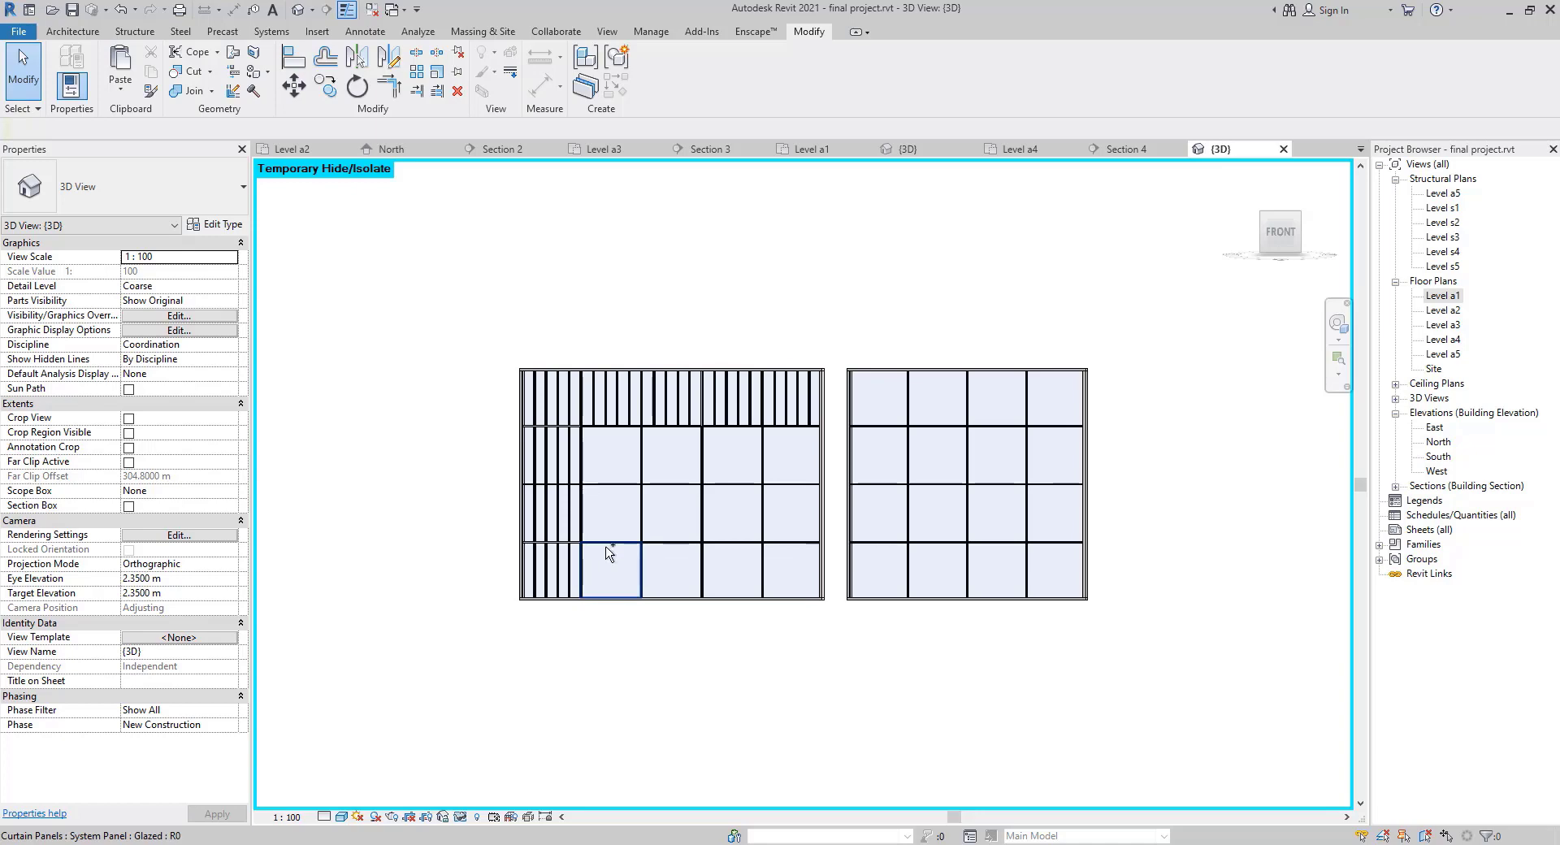
pyautogui.click(606, 546)
pyautogui.rightClick(605, 547)
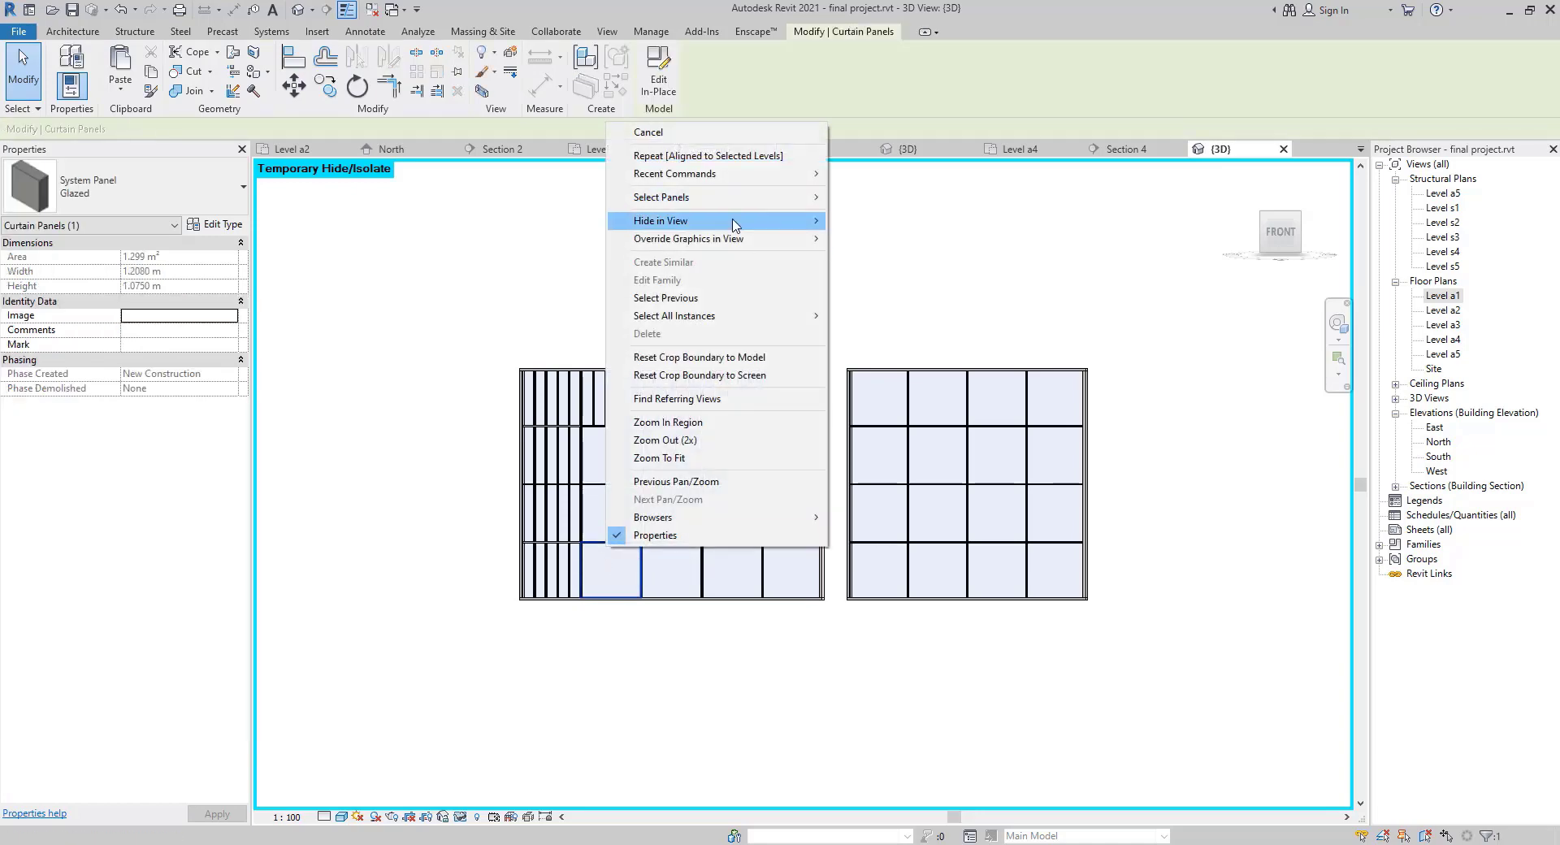
pyautogui.moveTo(736, 198)
pyautogui.click(871, 203)
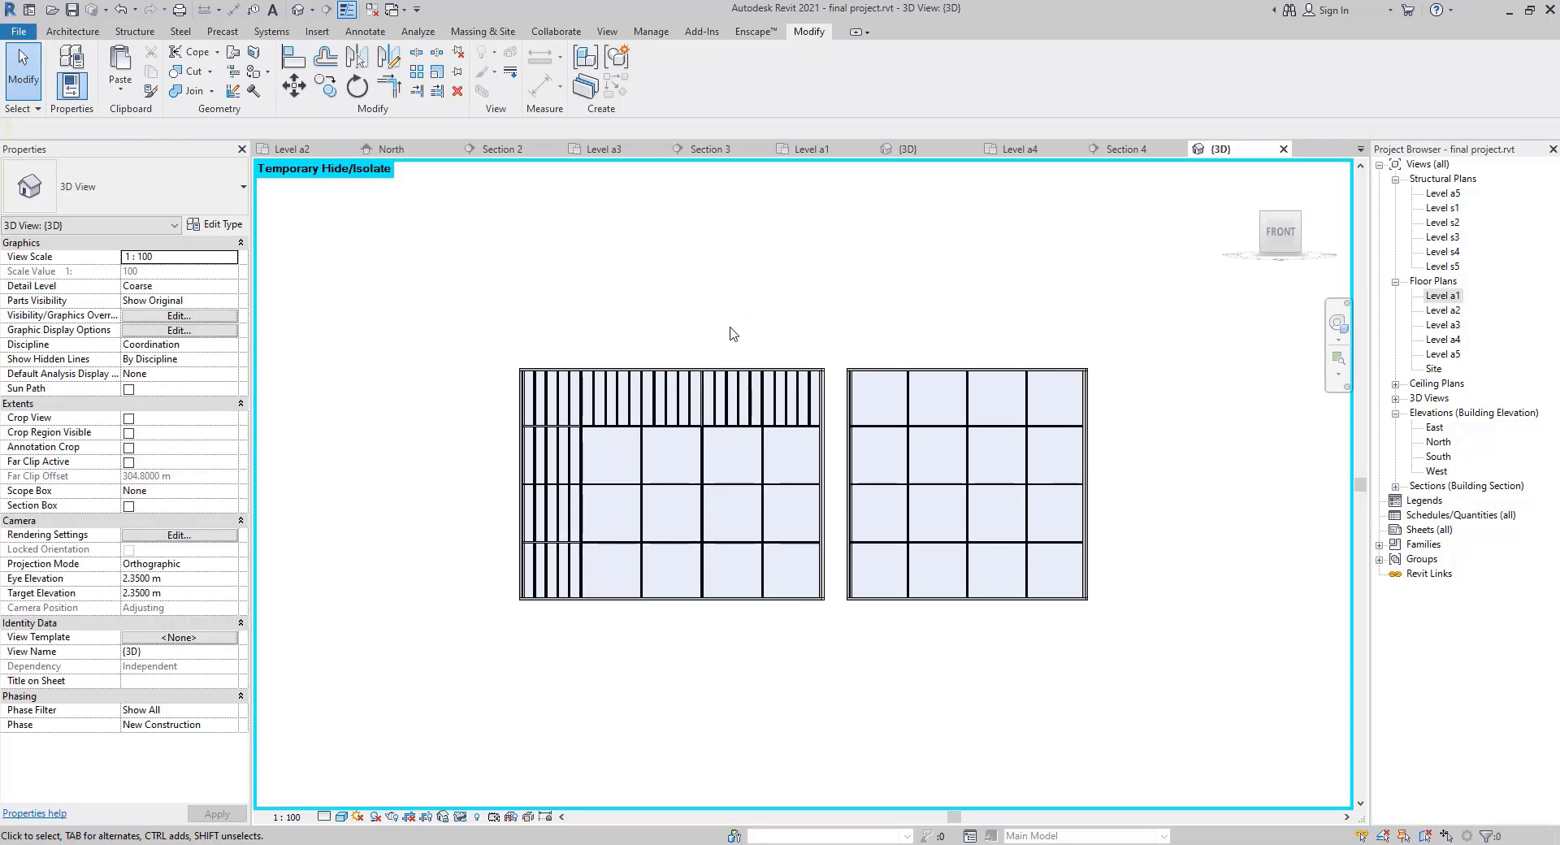
# Select the wider curtain wall's bottom-row panels along the horizontal grid, unpin them and change them all to the practice 2 curtain wall.
pyautogui.press('Tab')
pyautogui.press('Tab')
pyautogui.press('Tab')
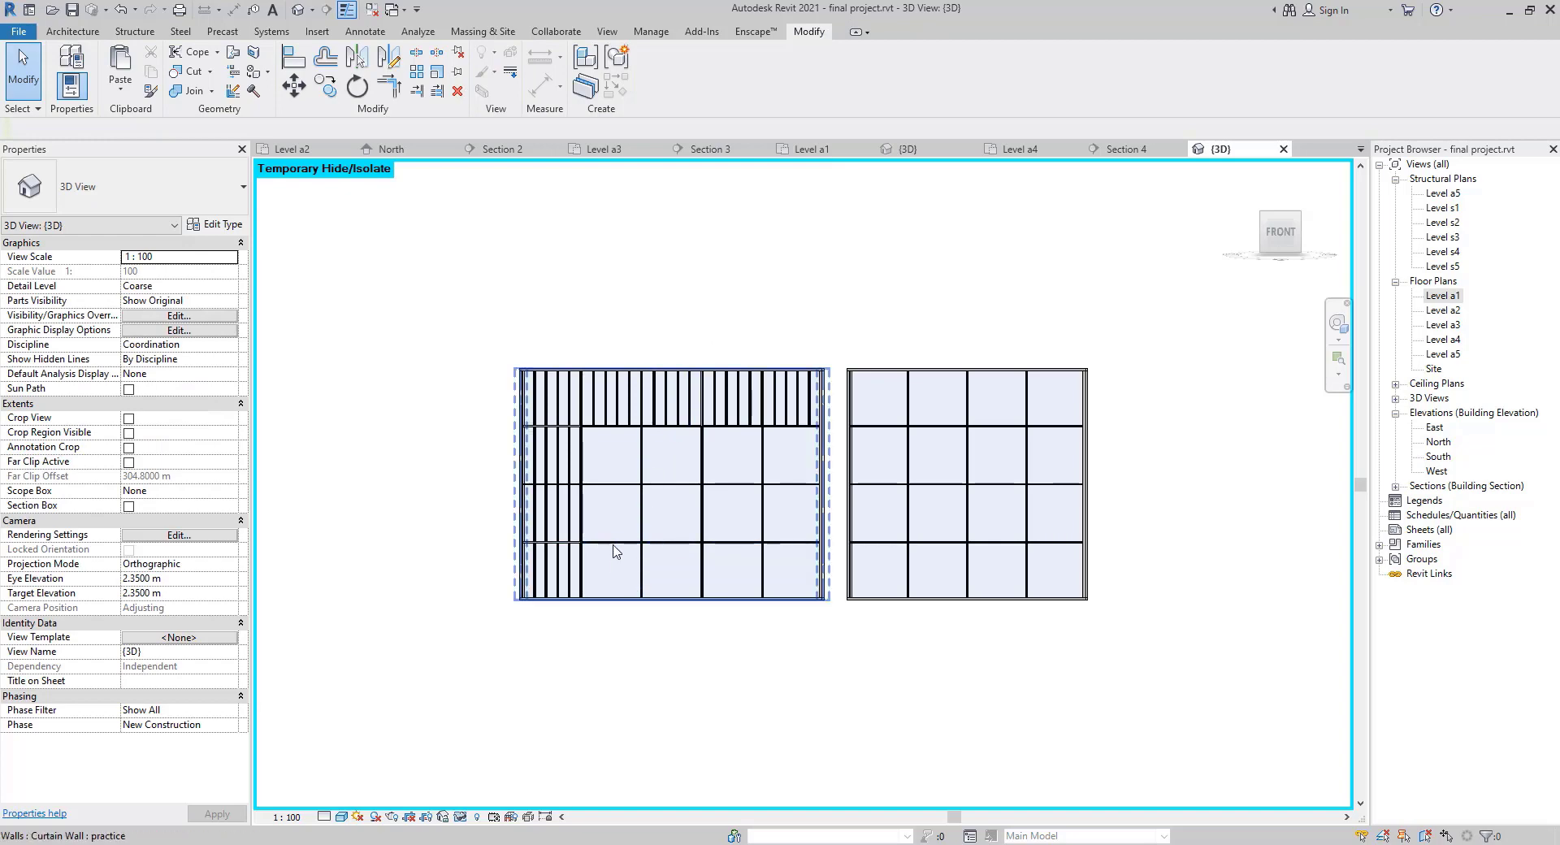
pyautogui.rightClick(615, 552)
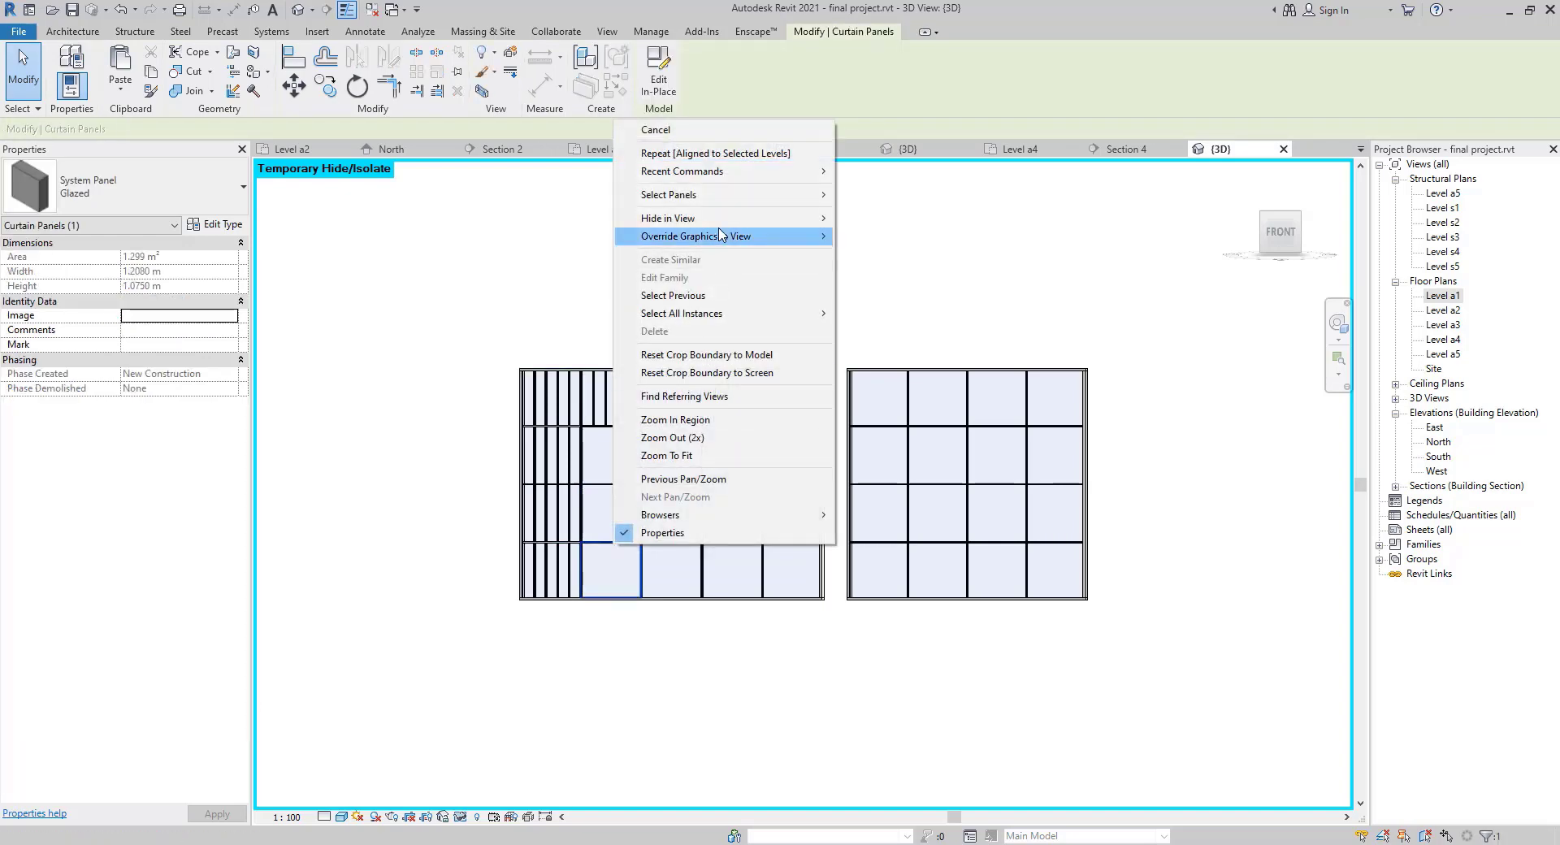
pyautogui.moveTo(720, 197)
pyautogui.click(863, 214)
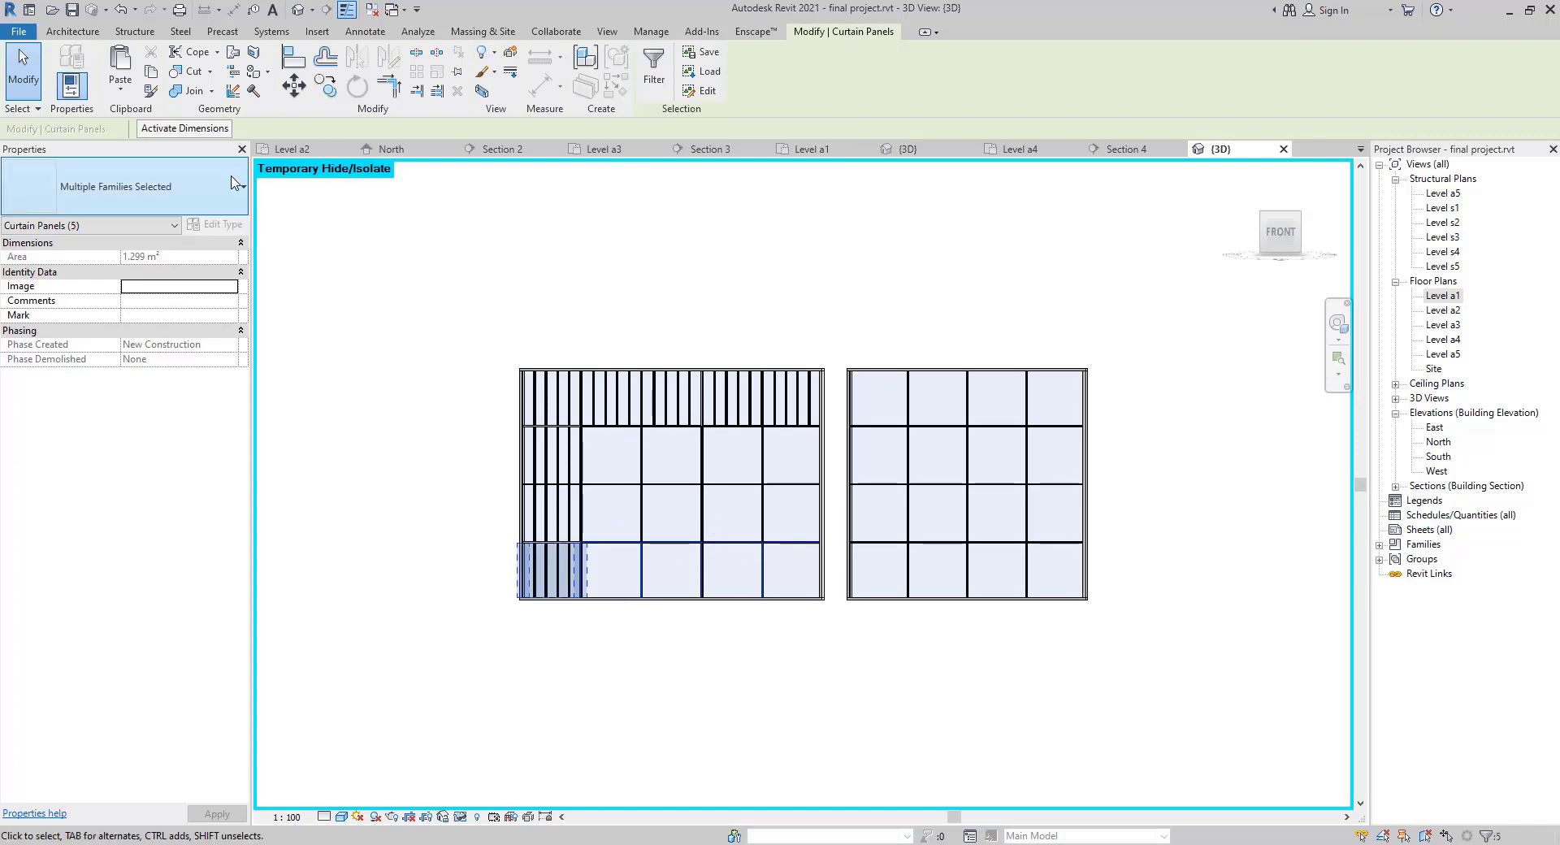
pyautogui.click(122, 187)
pyautogui.scroll(1, 86, 280)
pyautogui.click(78, 285)
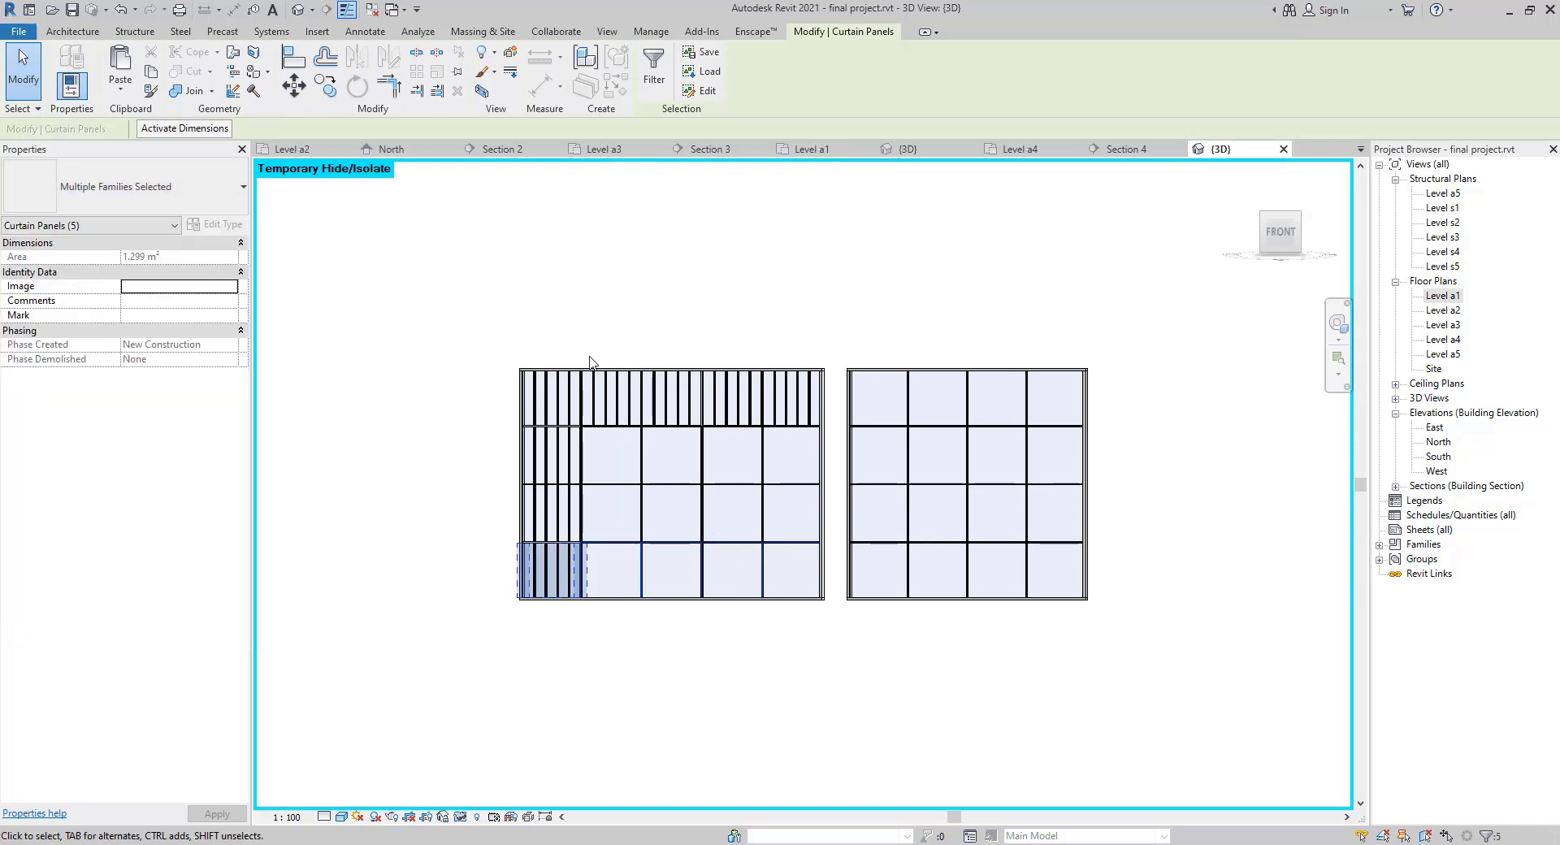
pyautogui.click(443, 392)
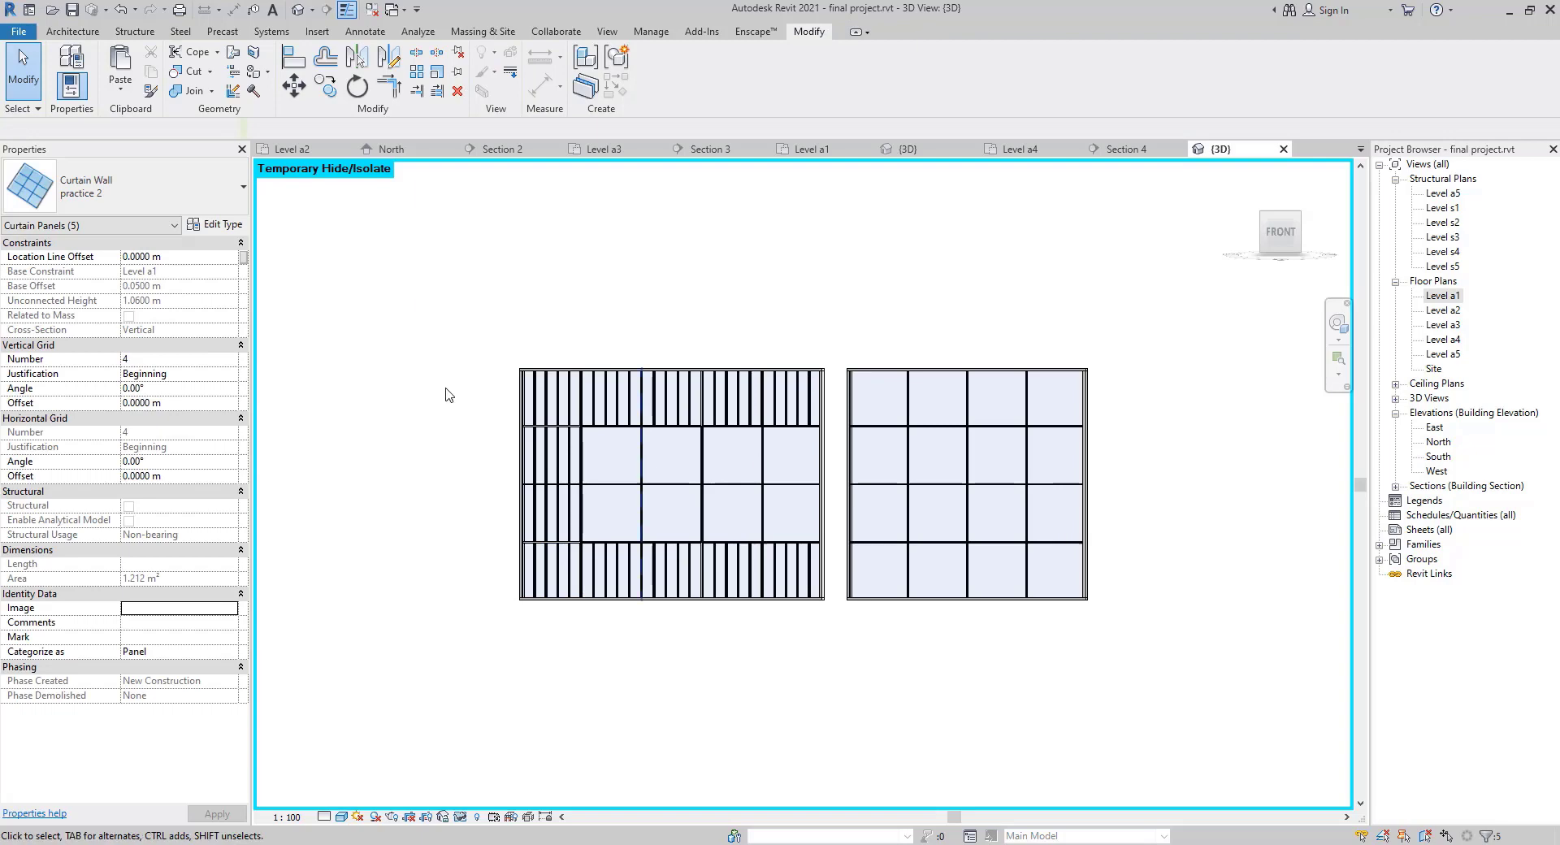
pyautogui.click(887, 381)
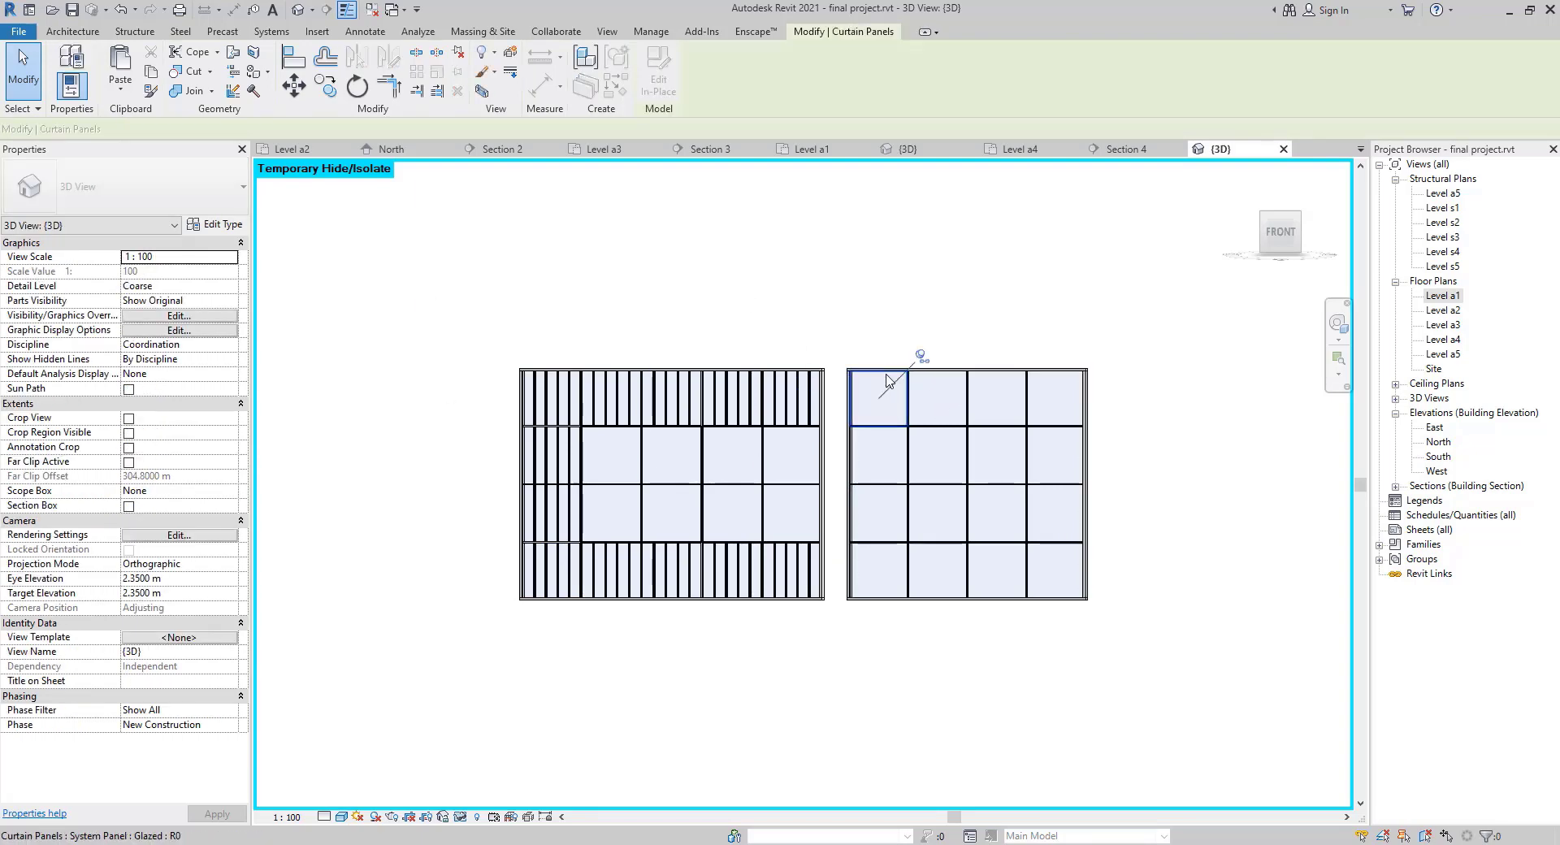
pyautogui.rightClick(887, 380)
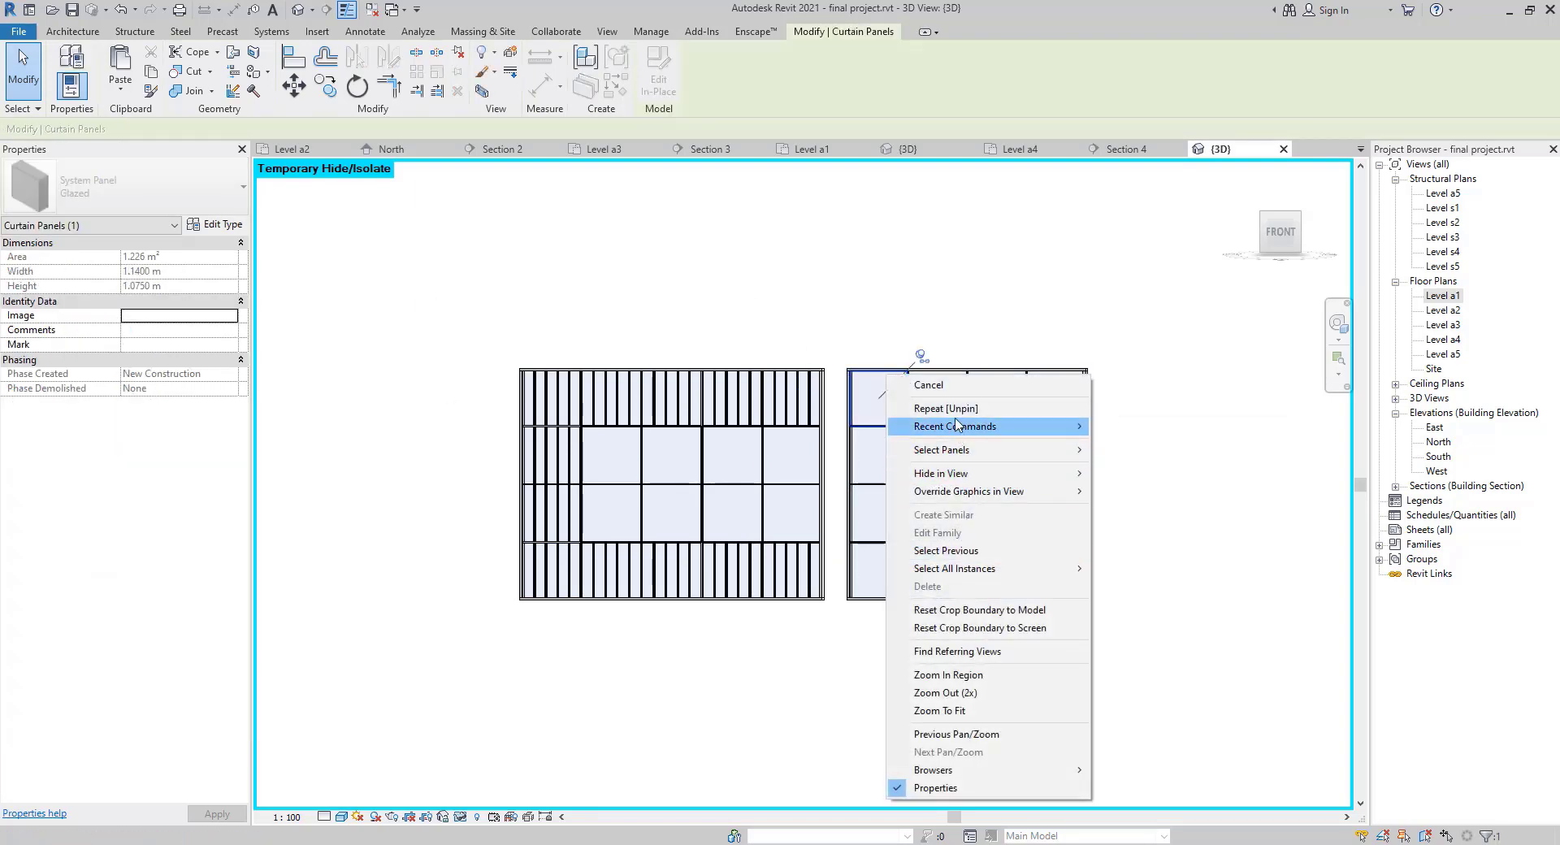
pyautogui.moveTo(954, 456)
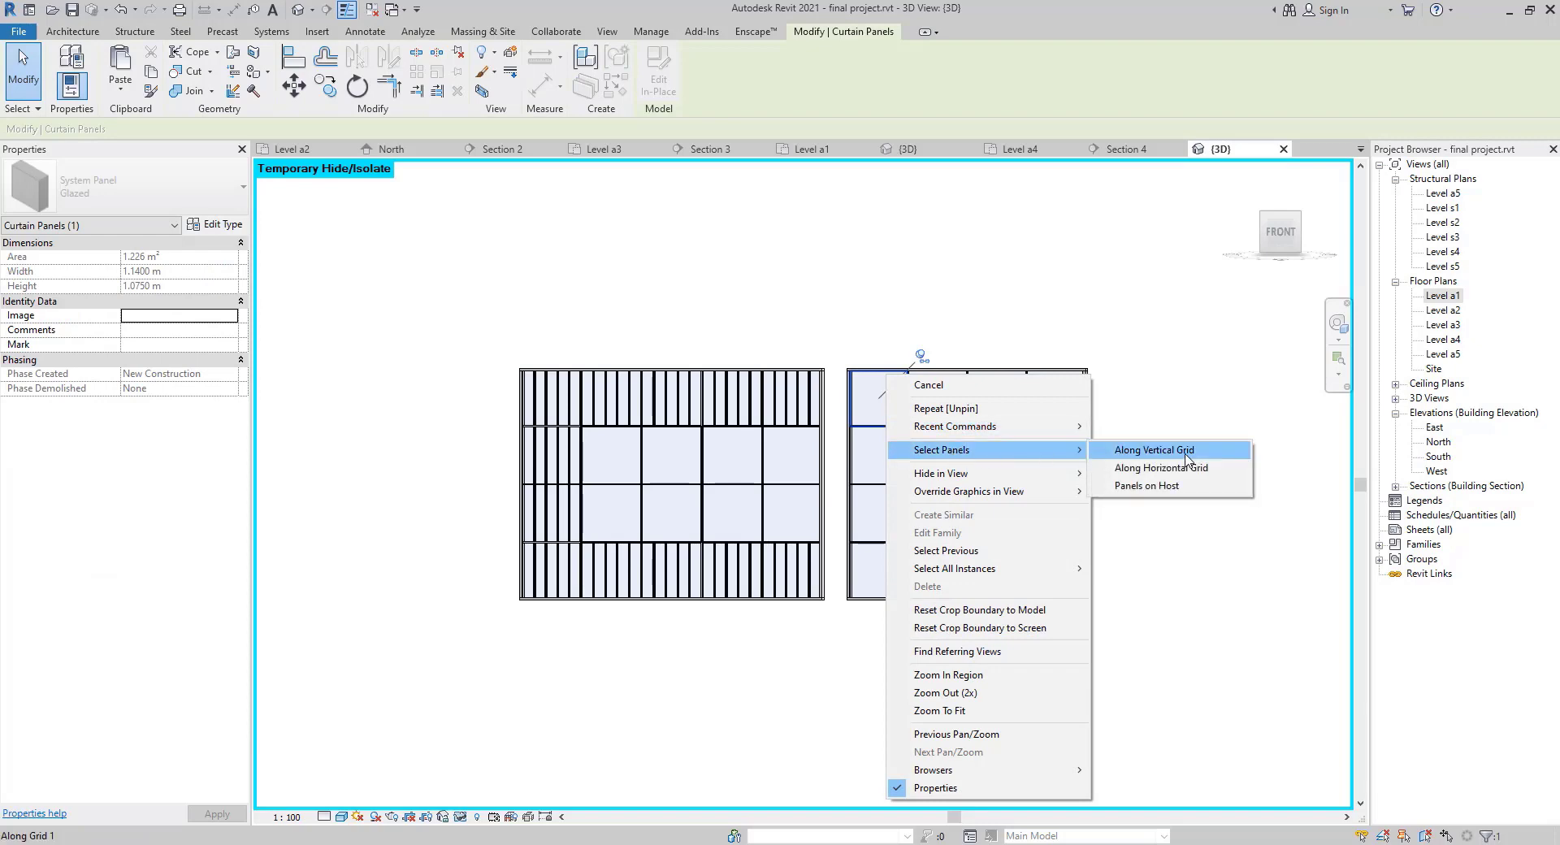
pyautogui.click(819, 238)
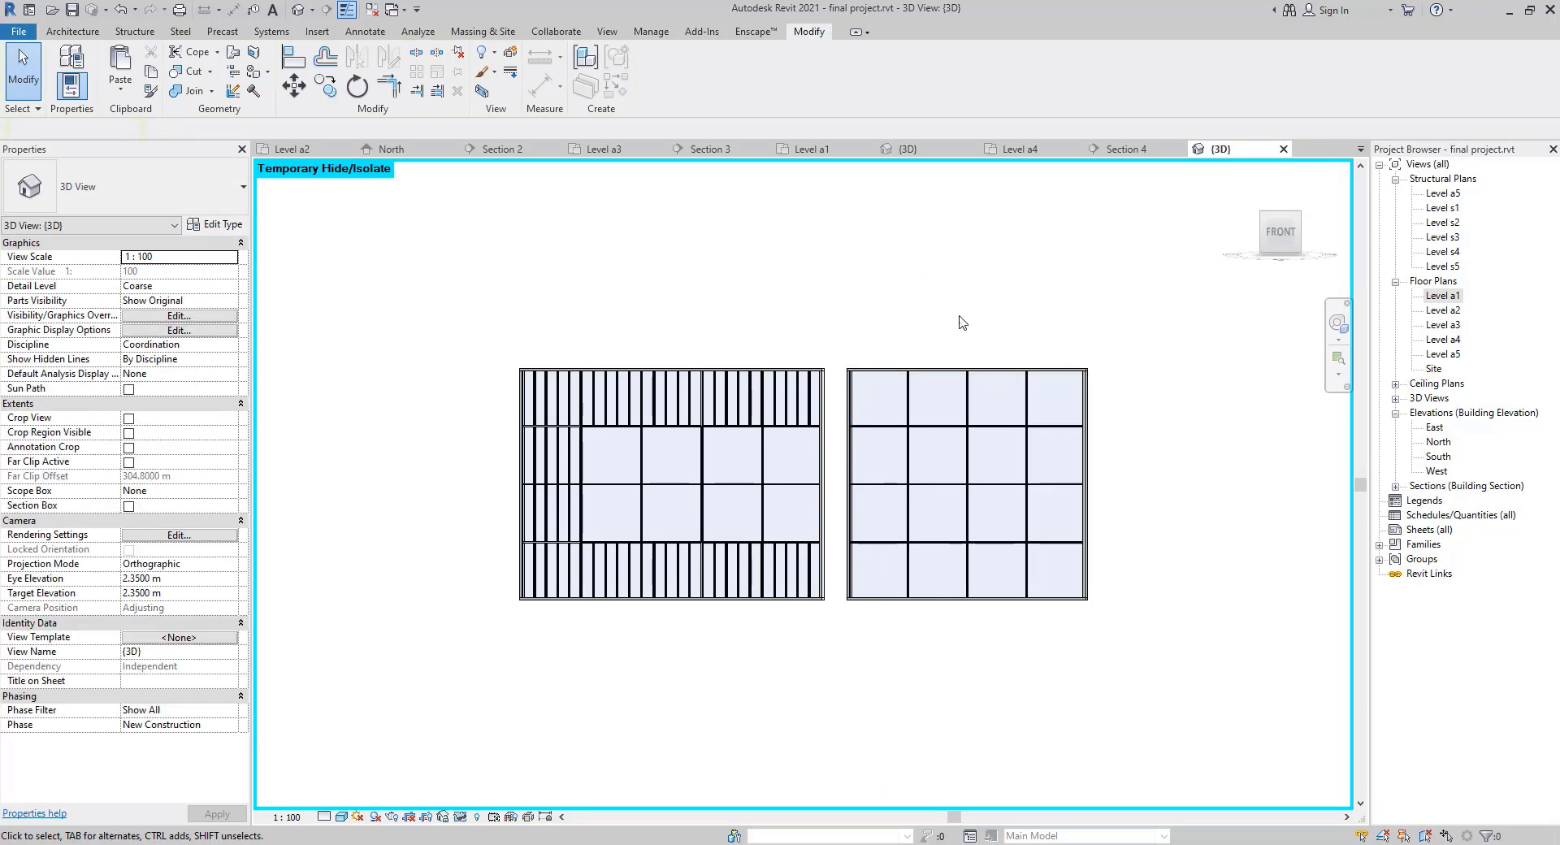
pyautogui.moveTo(1151, 317); pyautogui.dragTo(842, 395)
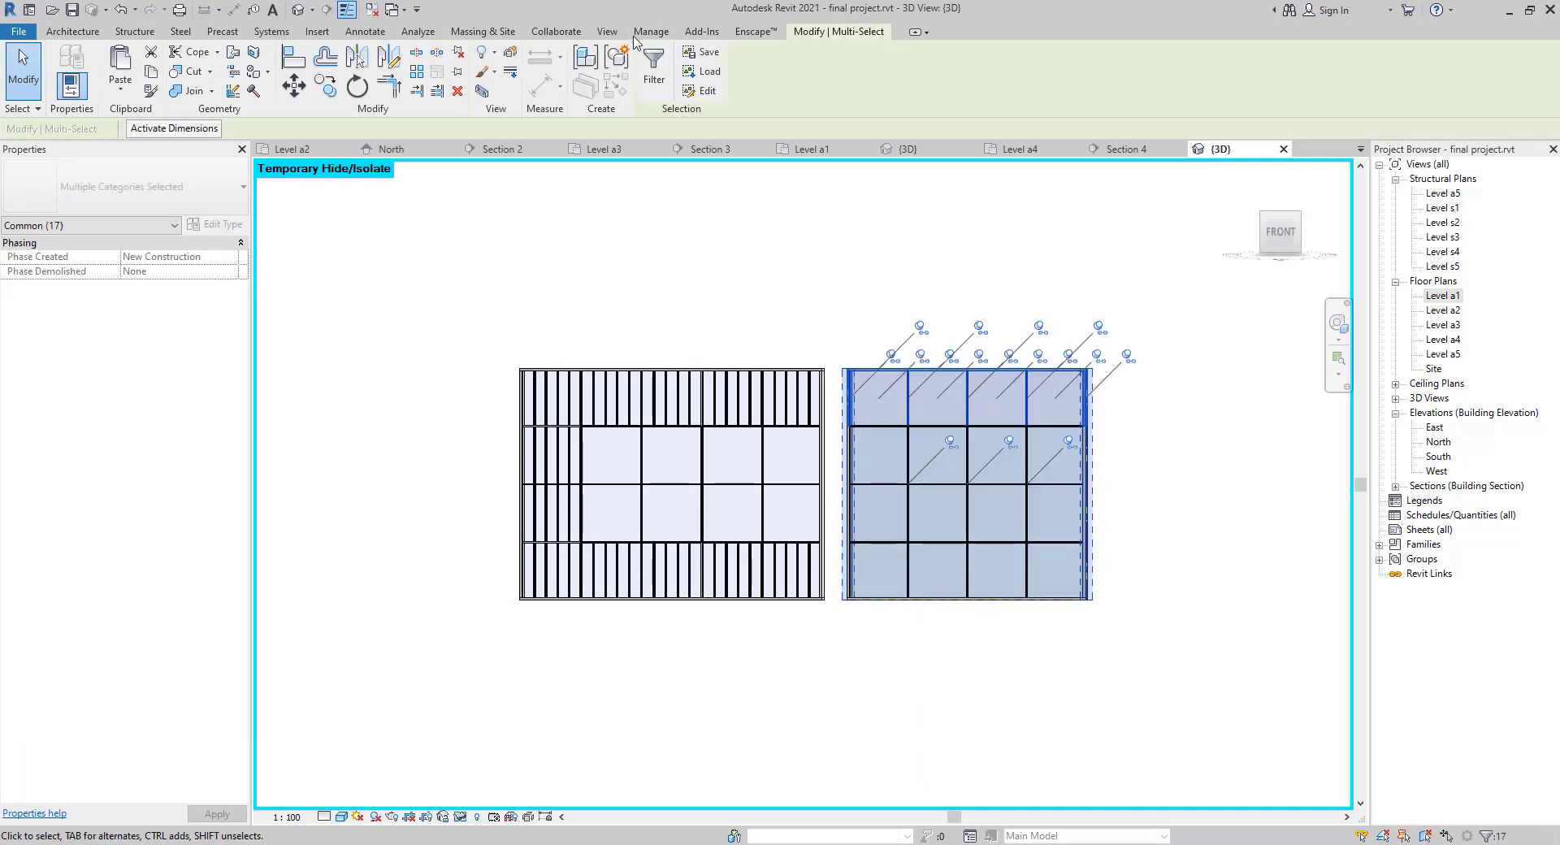
pyautogui.click(654, 65)
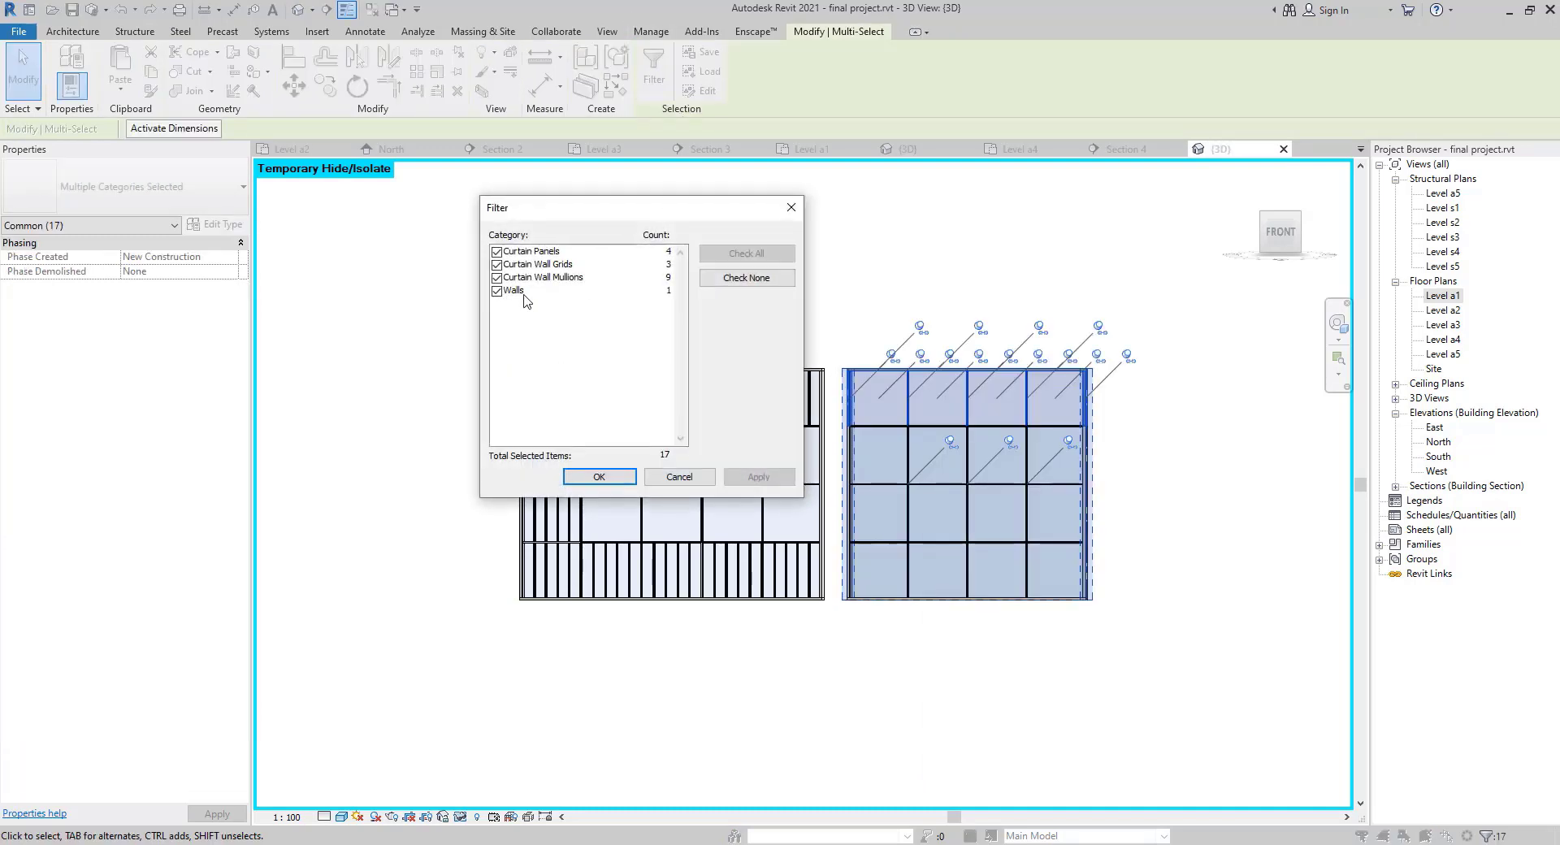
pyautogui.click(680, 476)
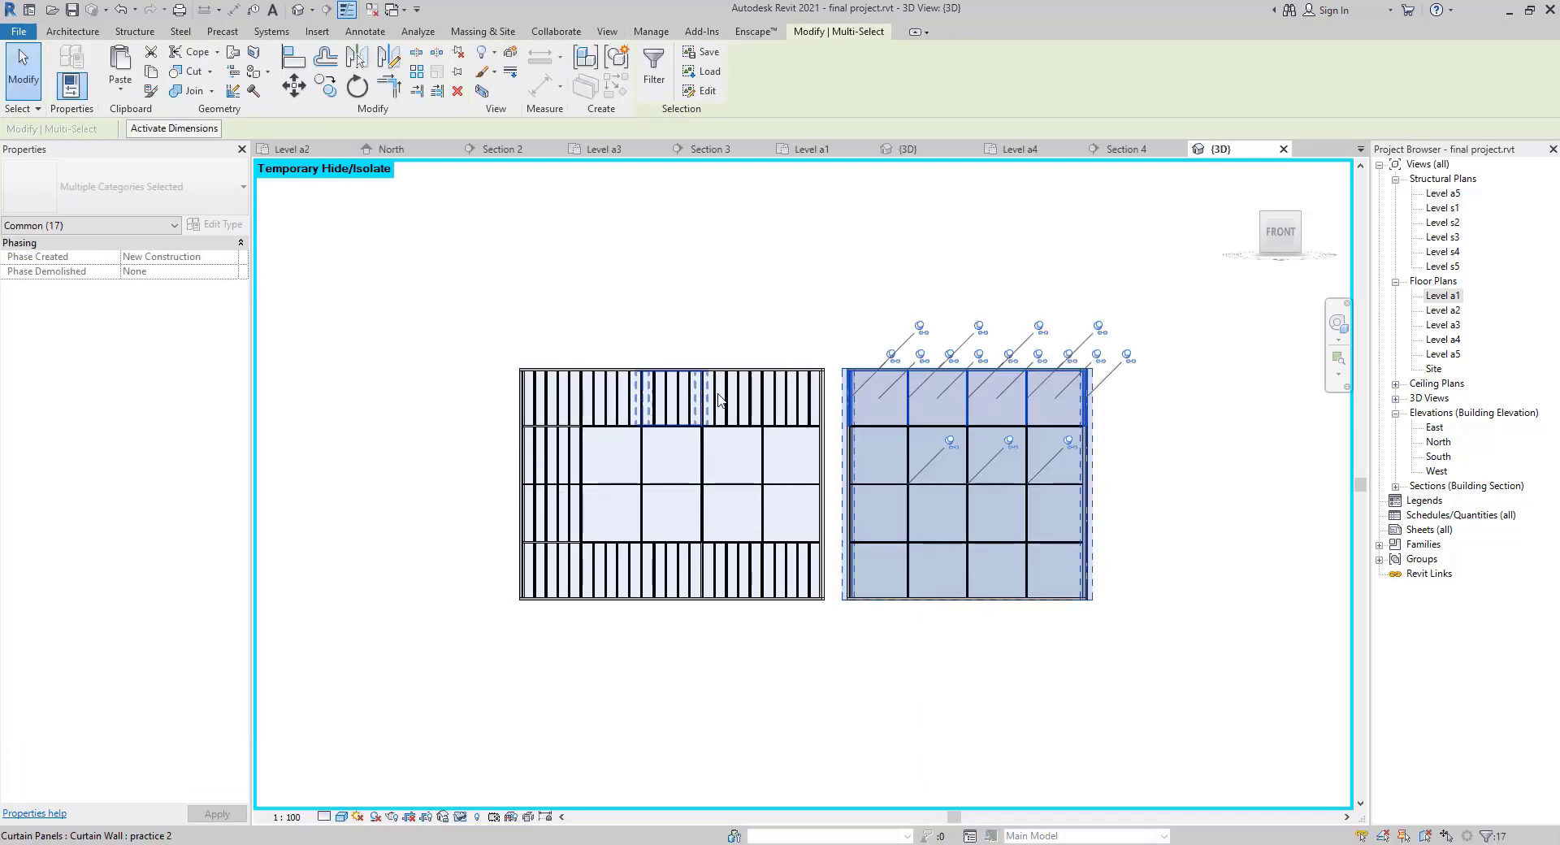
pyautogui.press('Escape')
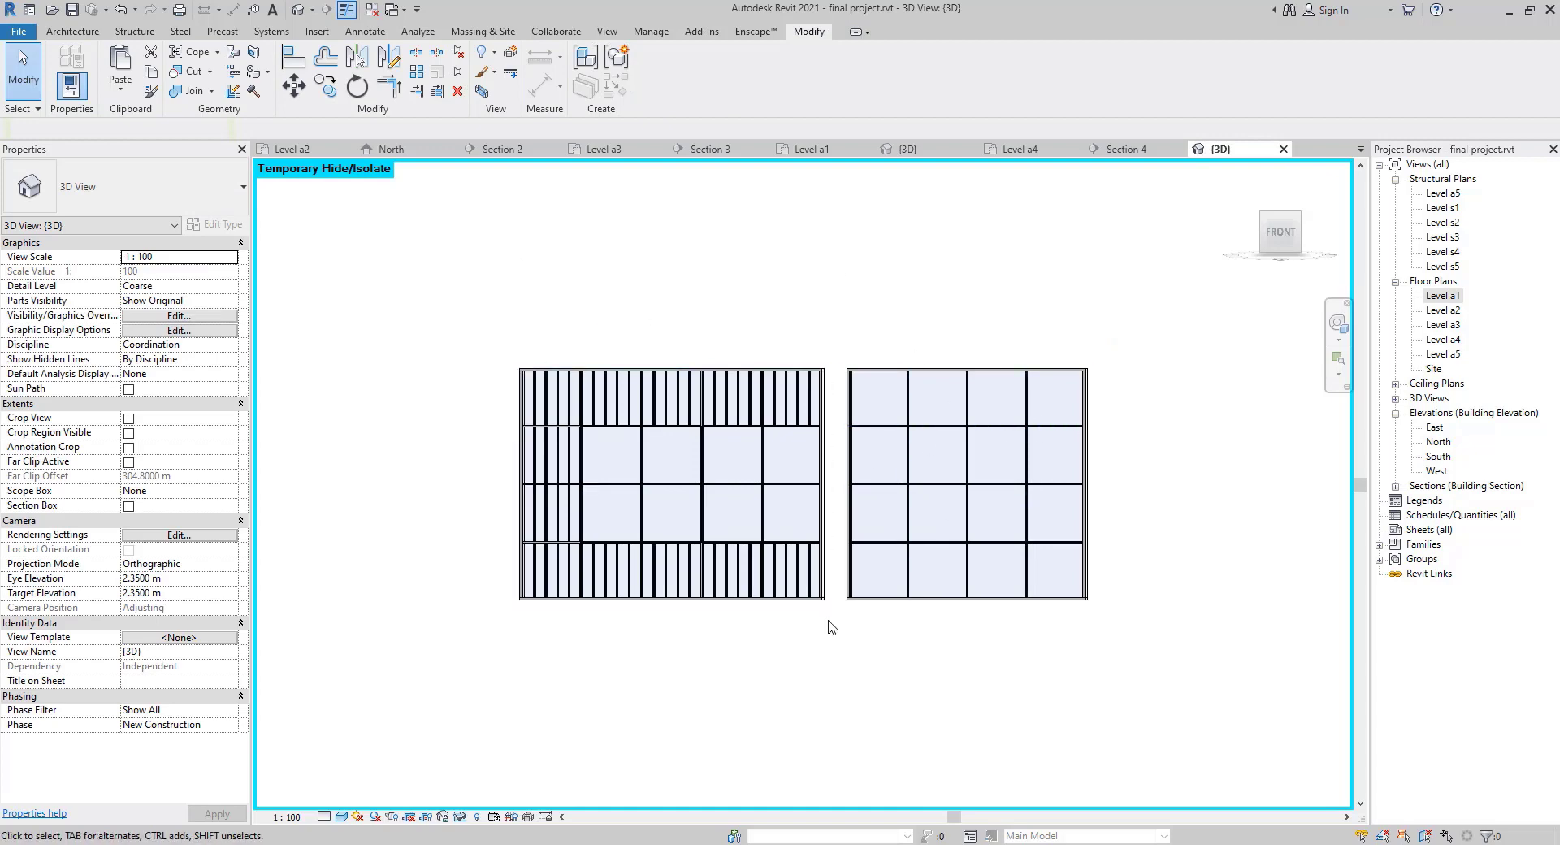
# Undo the practice 2 replacement in the wider curtain wall's bottom row.
pyautogui.hotkey('ctrl', 'z')
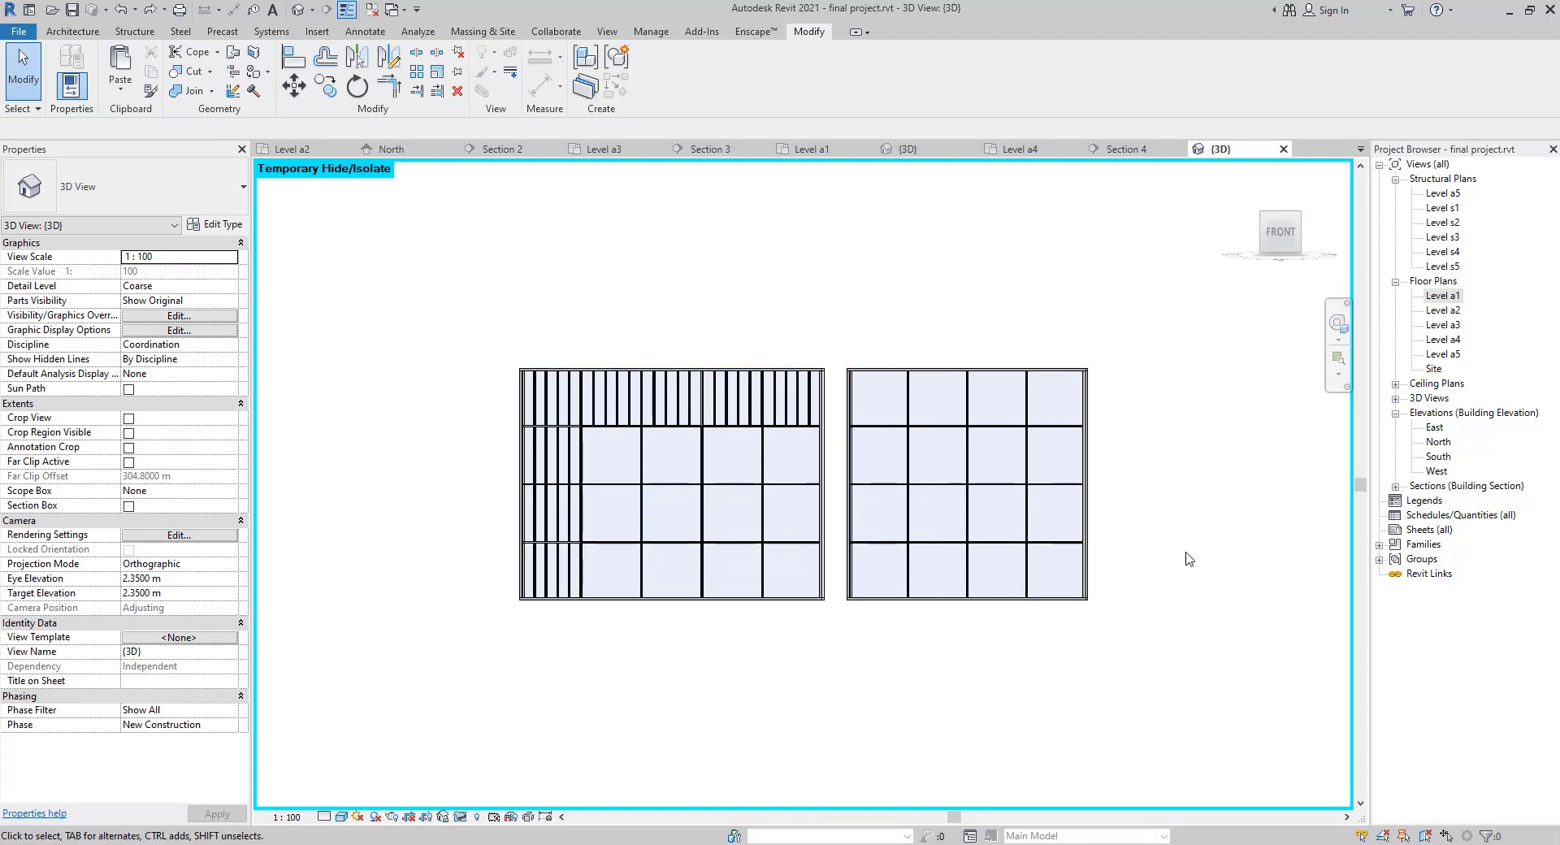
# Try to change all bottom-row curtain panels of both walls to practice 2, including those nested in the first column.
pyautogui.moveTo(796, 617); pyautogui.dragTo(388, 613)
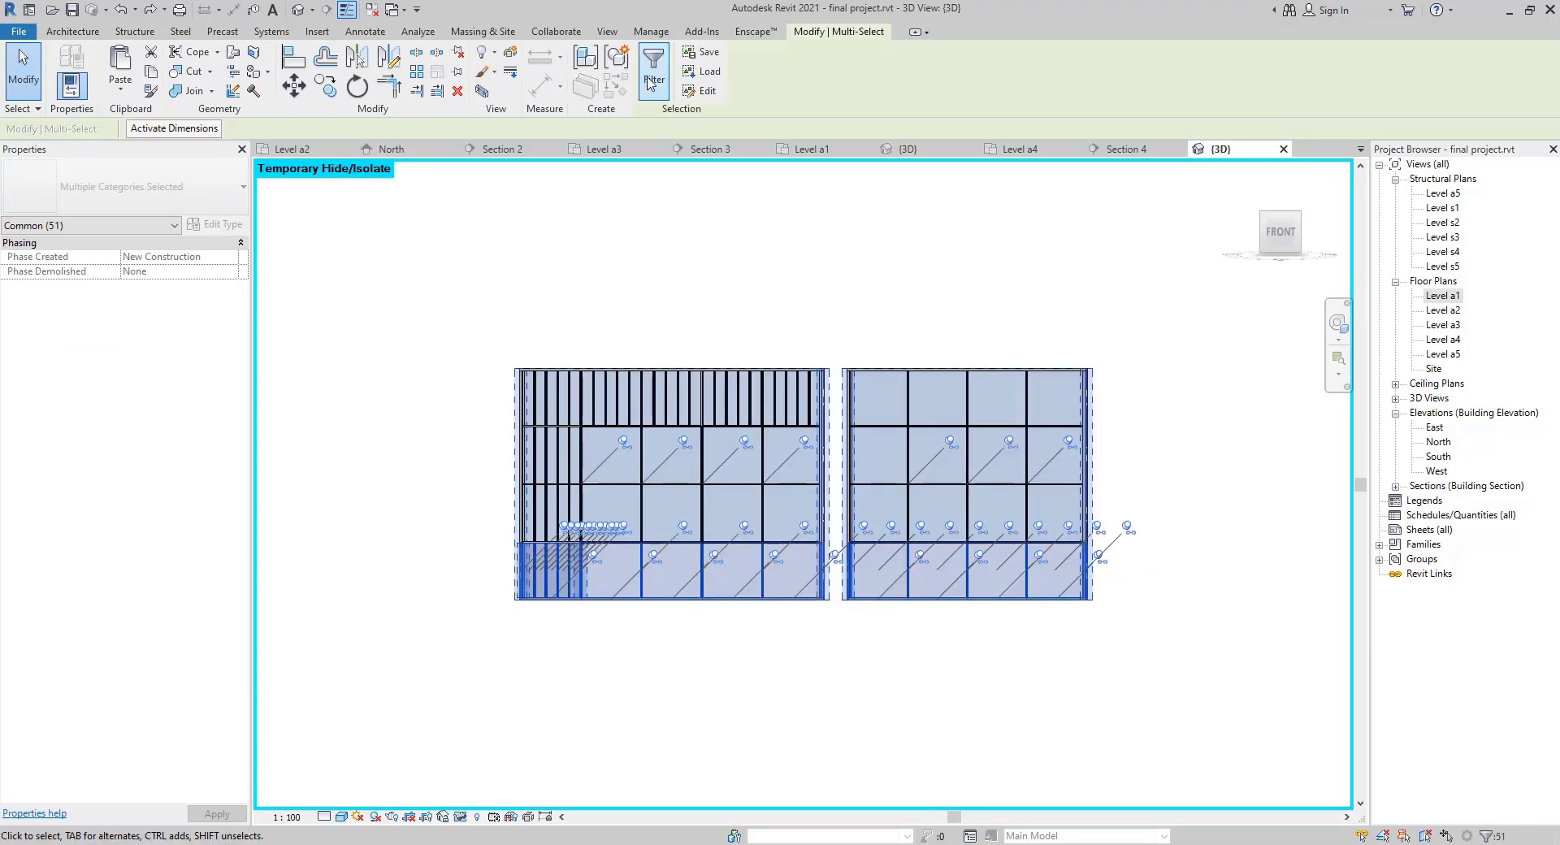
pyautogui.click(654, 65)
pyautogui.click(746, 278)
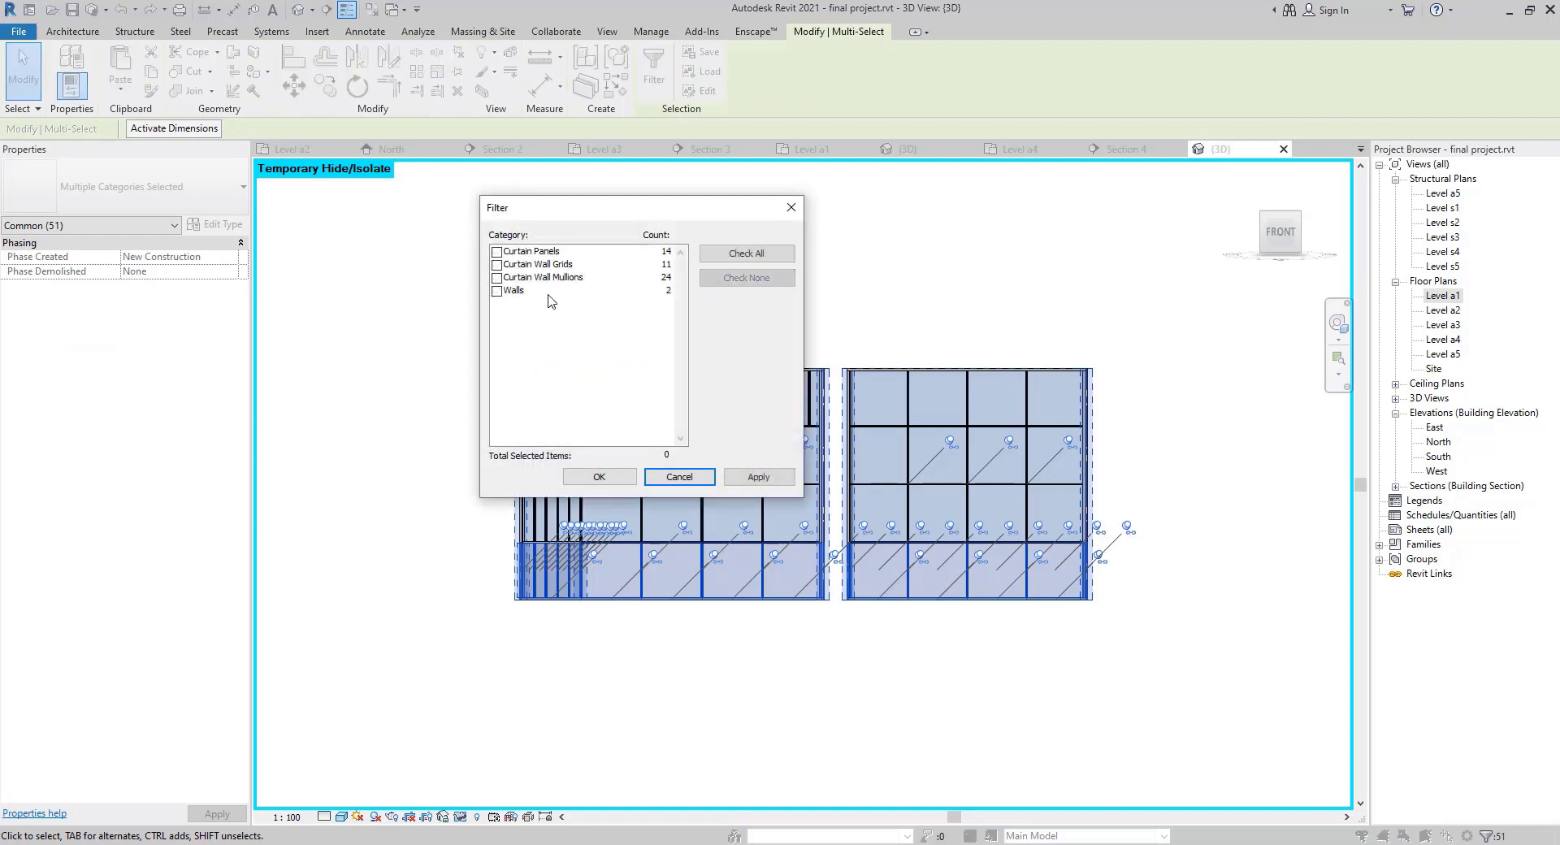
pyautogui.click(496, 252)
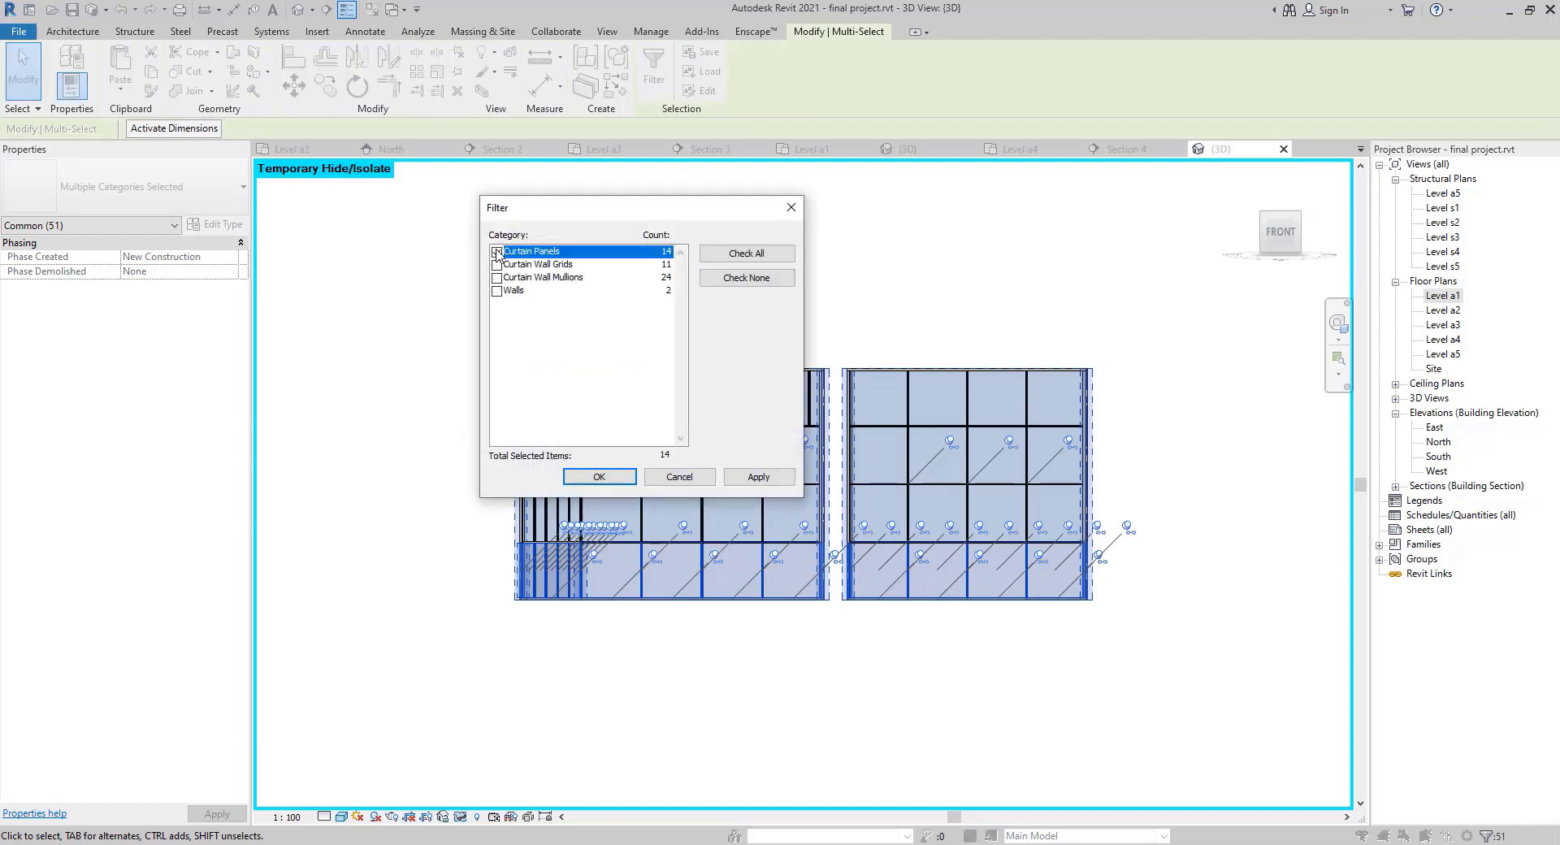
pyautogui.click(599, 478)
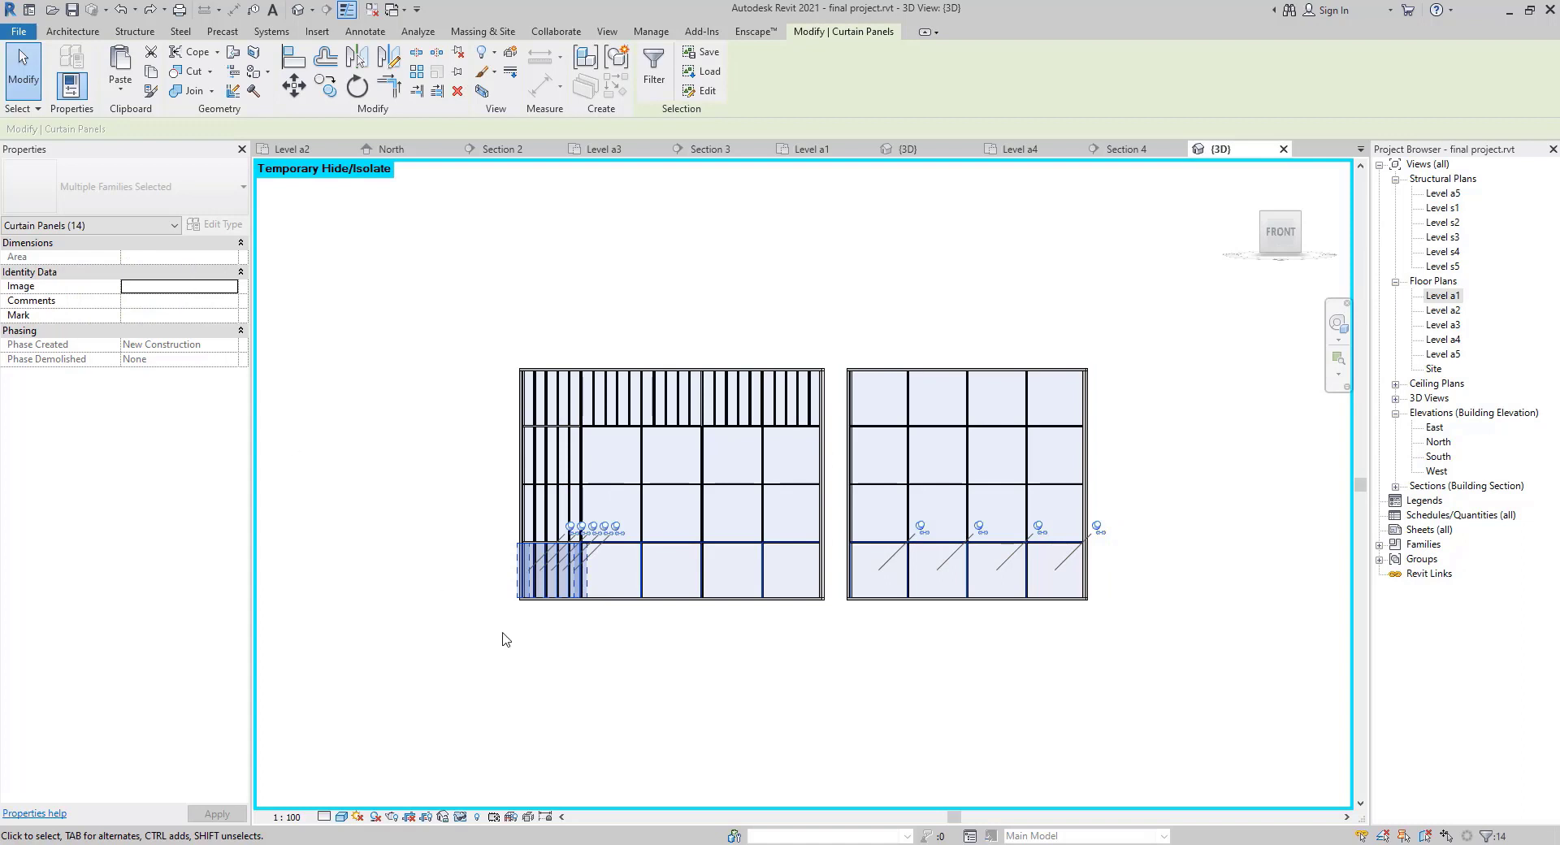
pyautogui.keyDown('shift'); pyautogui.click(481, 540); pyautogui.keyUp('shift')
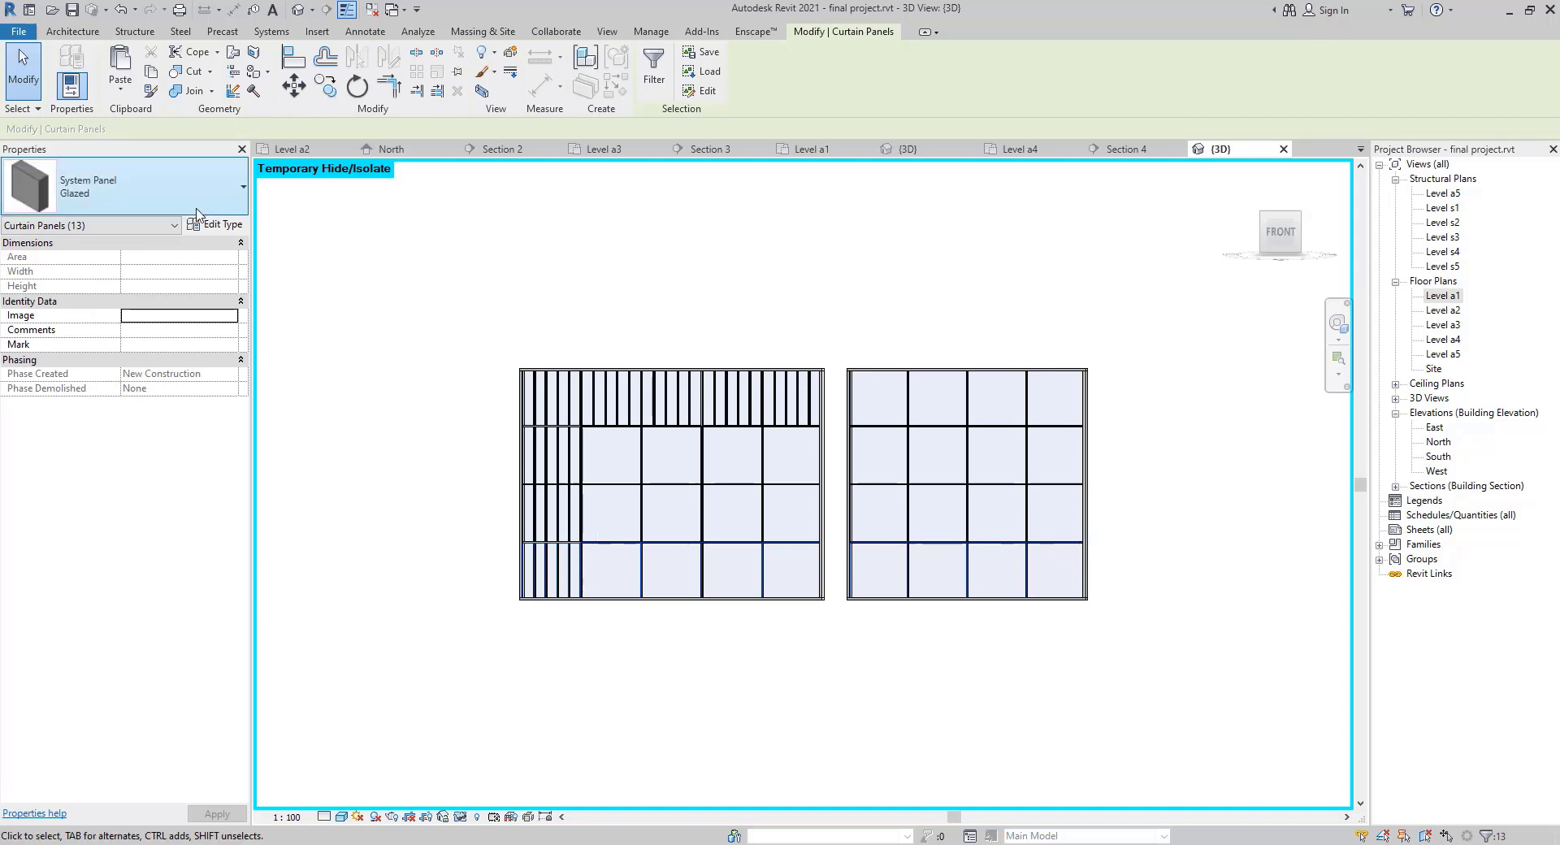
pyautogui.click(85, 195)
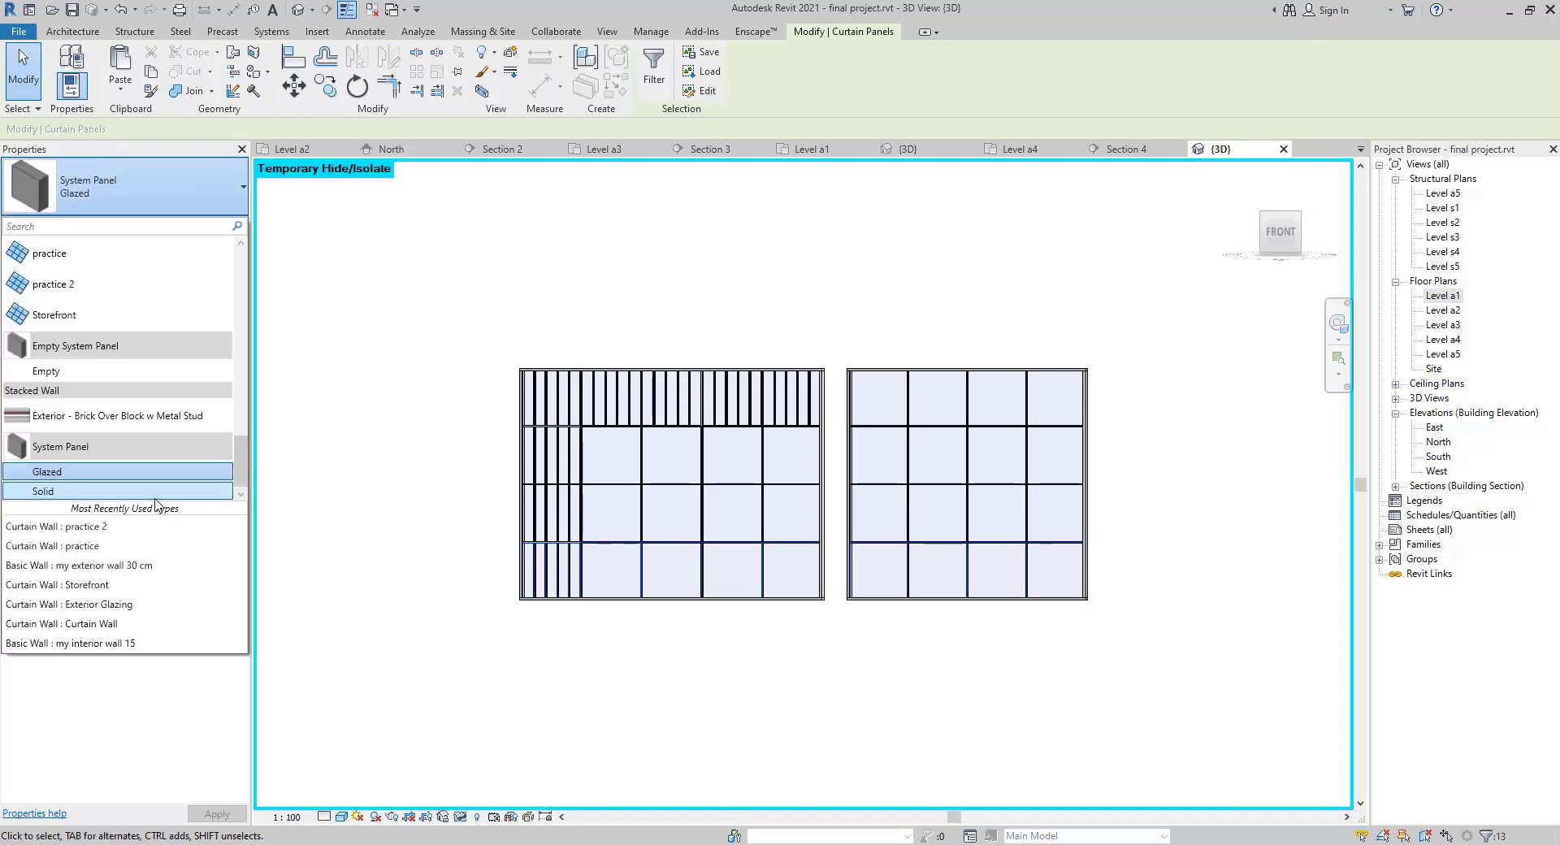
pyautogui.click(98, 284)
pyautogui.click(924, 300)
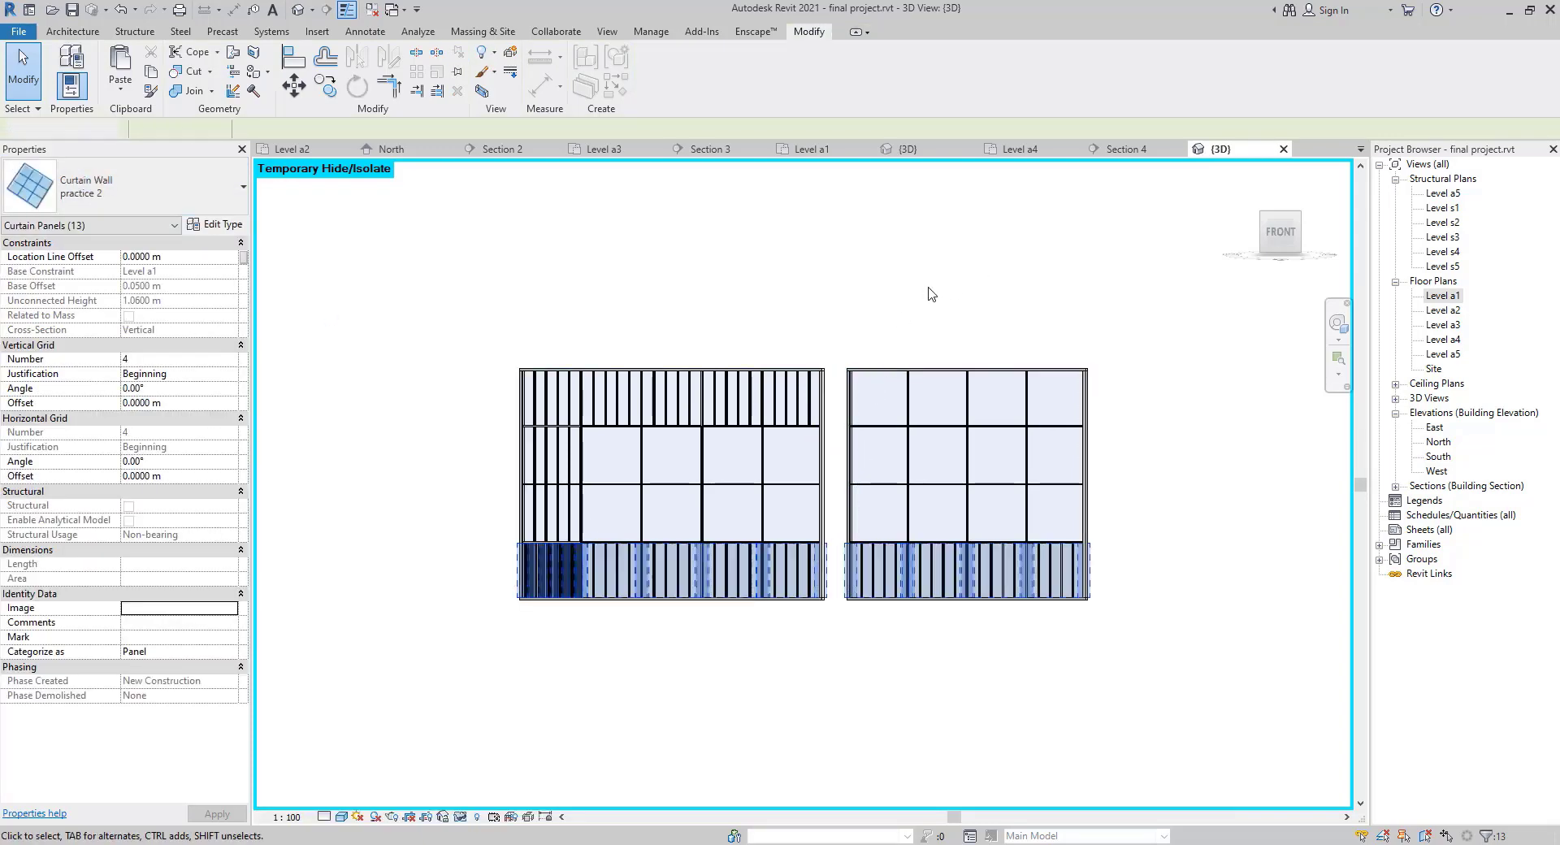
pyautogui.click(548, 577)
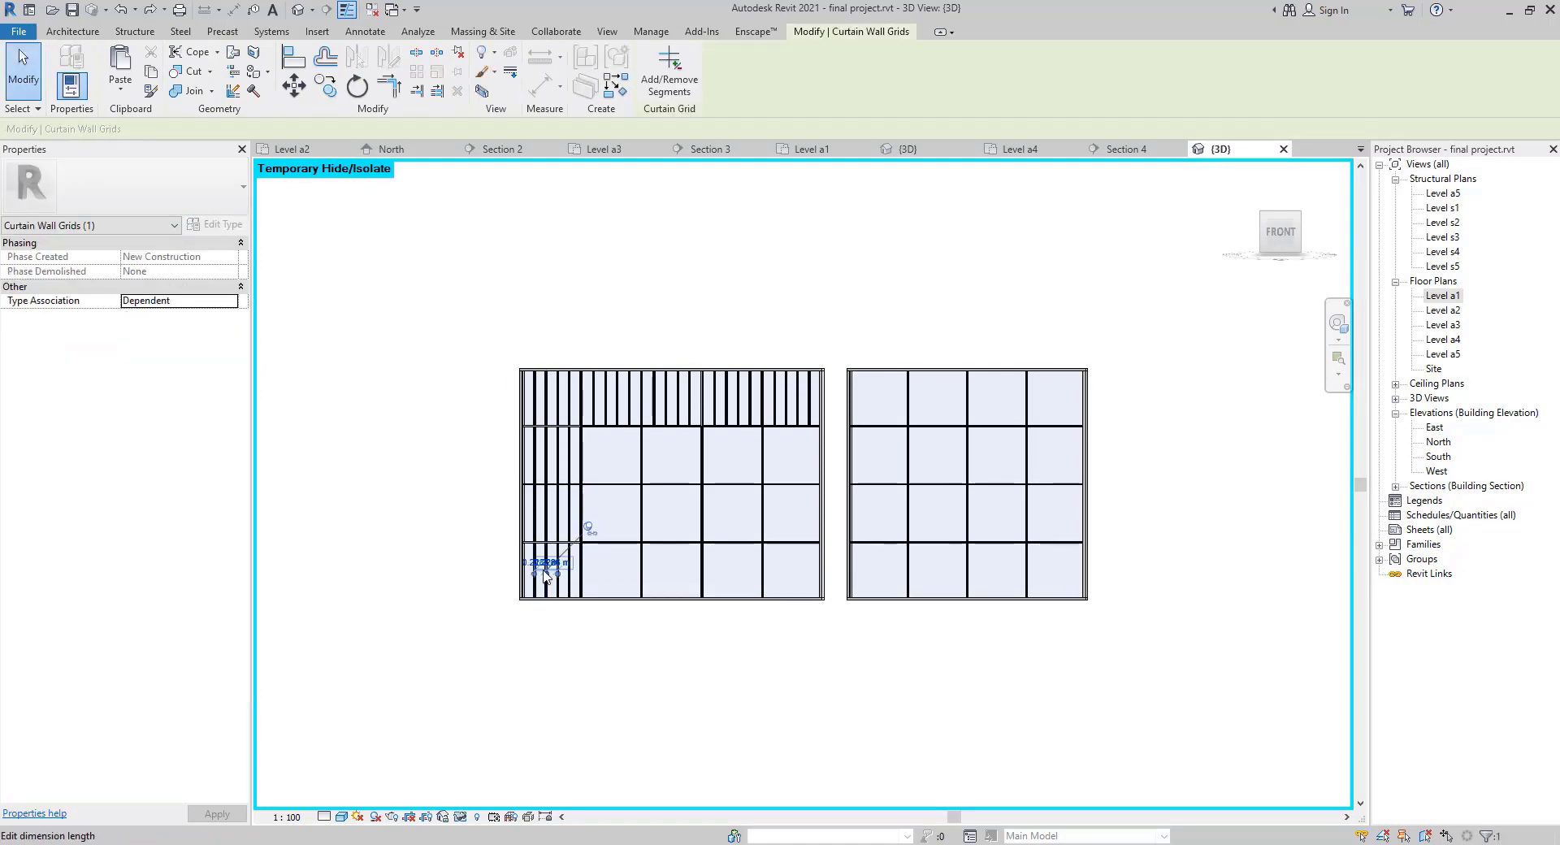
# Select the eight glazed bottom-row panels of both curtain walls outside the first column, unpin them and change them to practice 2.
pyautogui.moveTo(1209, 577); pyautogui.dragTo(611, 613)
pyautogui.click(654, 65)
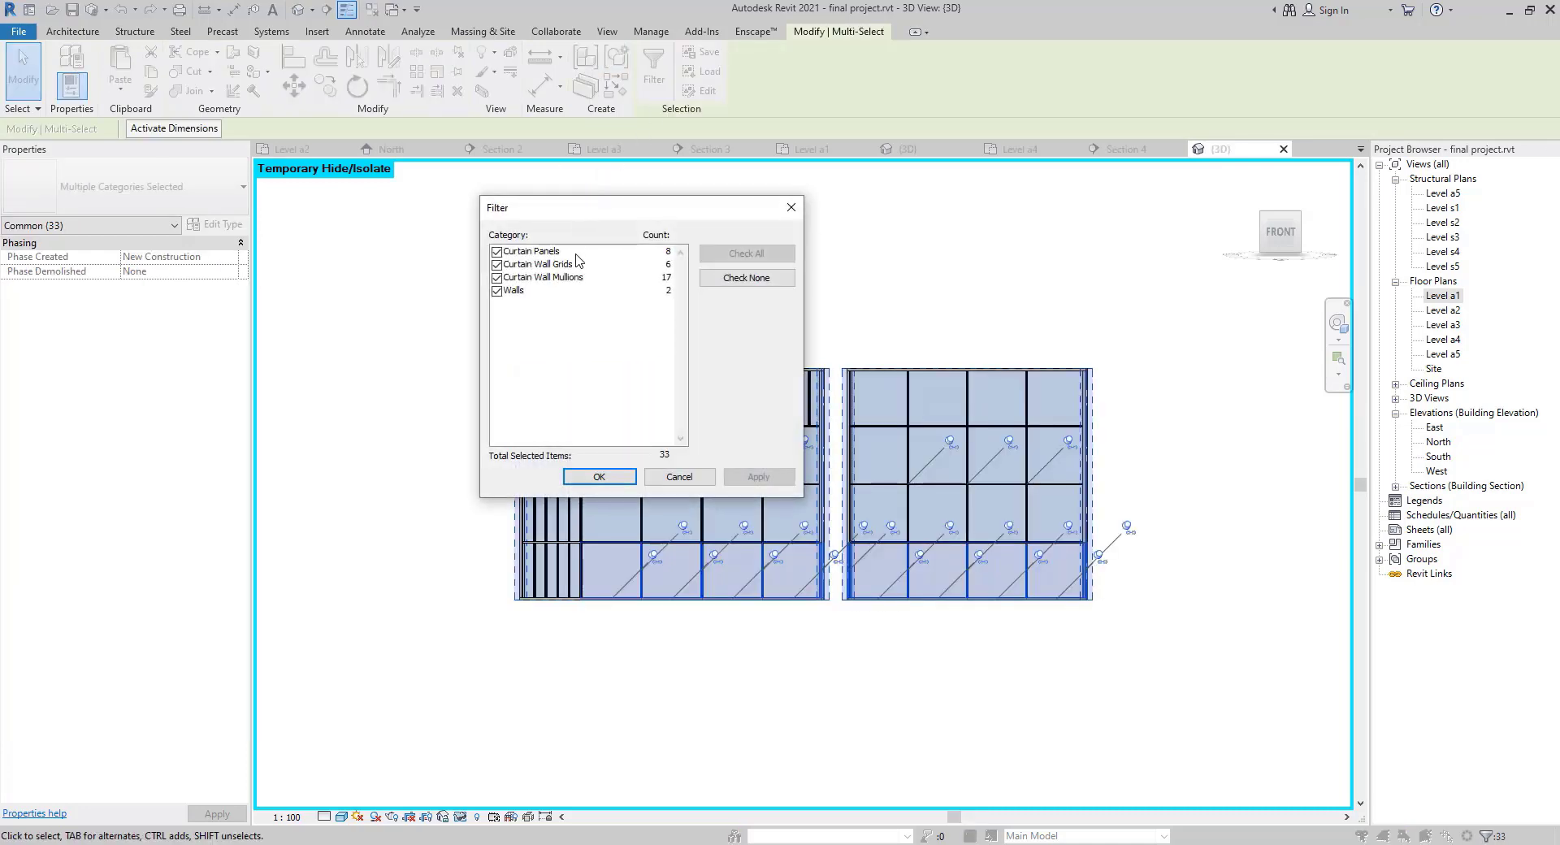
pyautogui.click(711, 277)
pyautogui.click(497, 252)
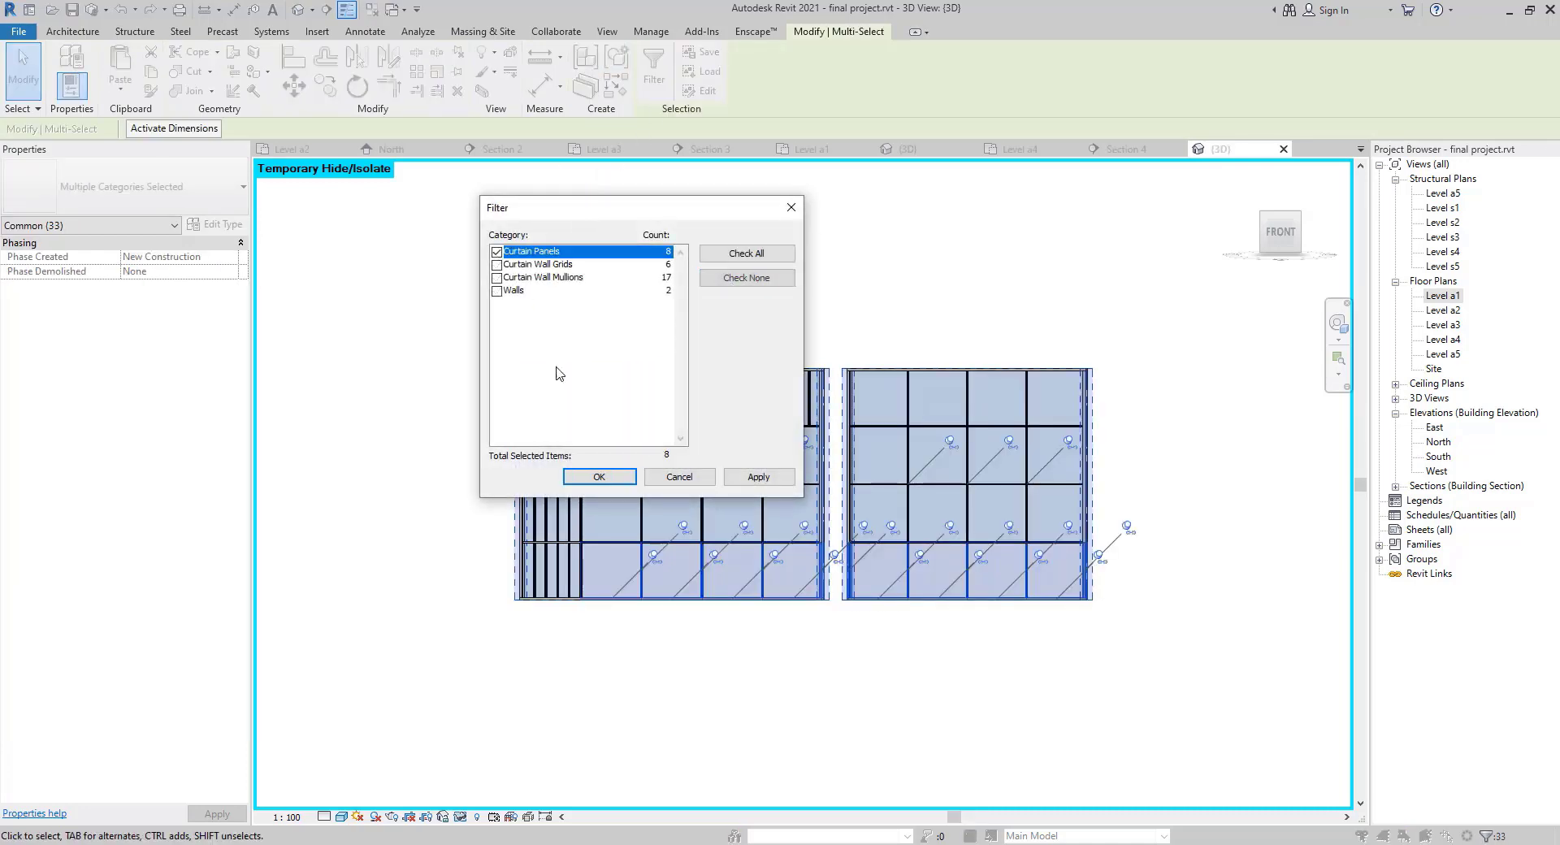
pyautogui.click(620, 485)
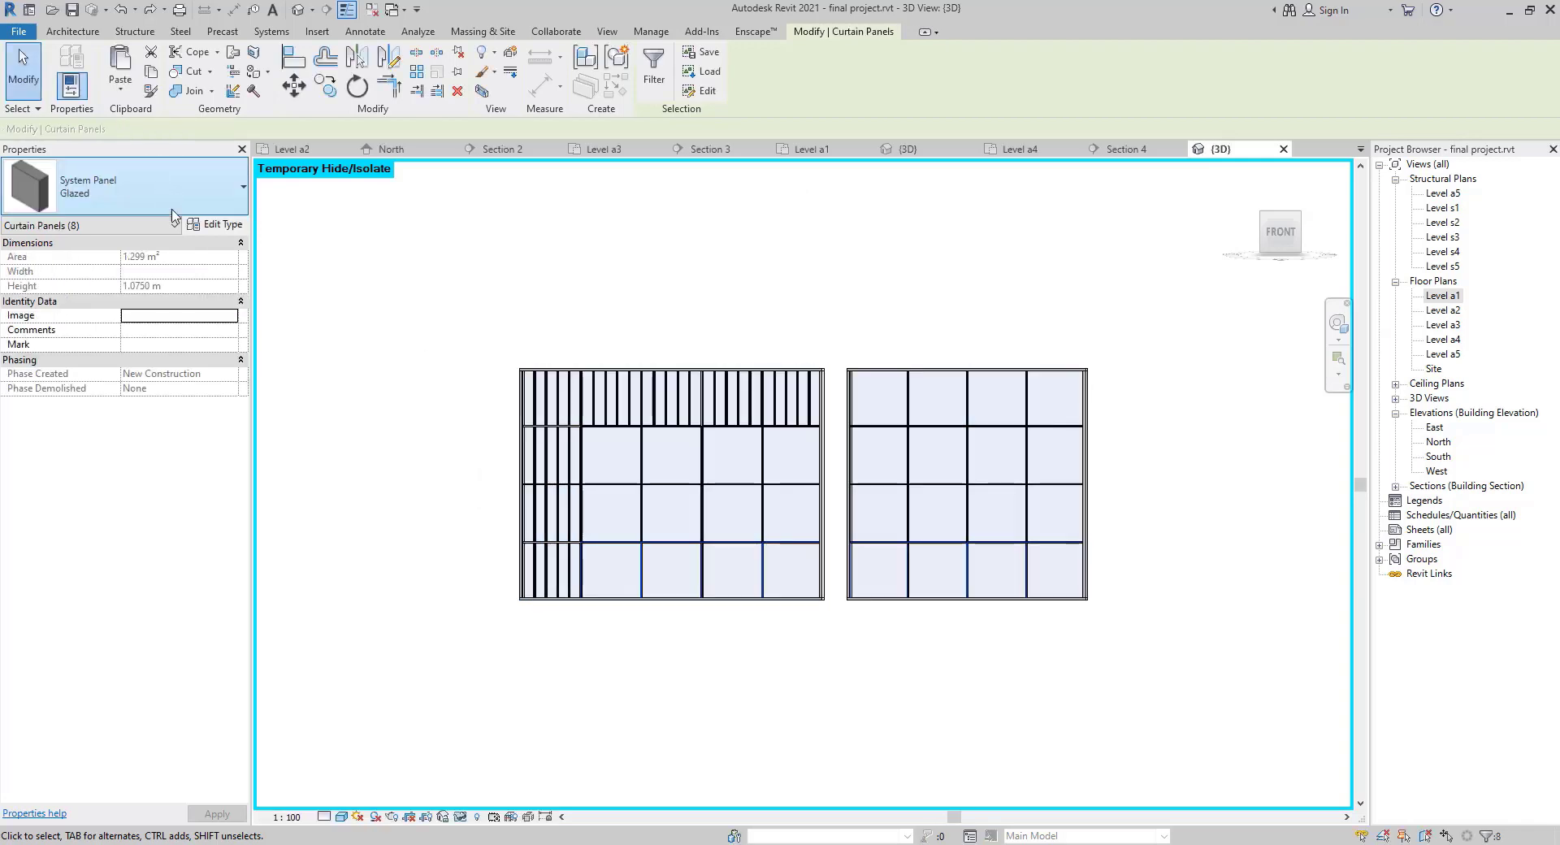
pyautogui.click(179, 195)
pyautogui.click(54, 283)
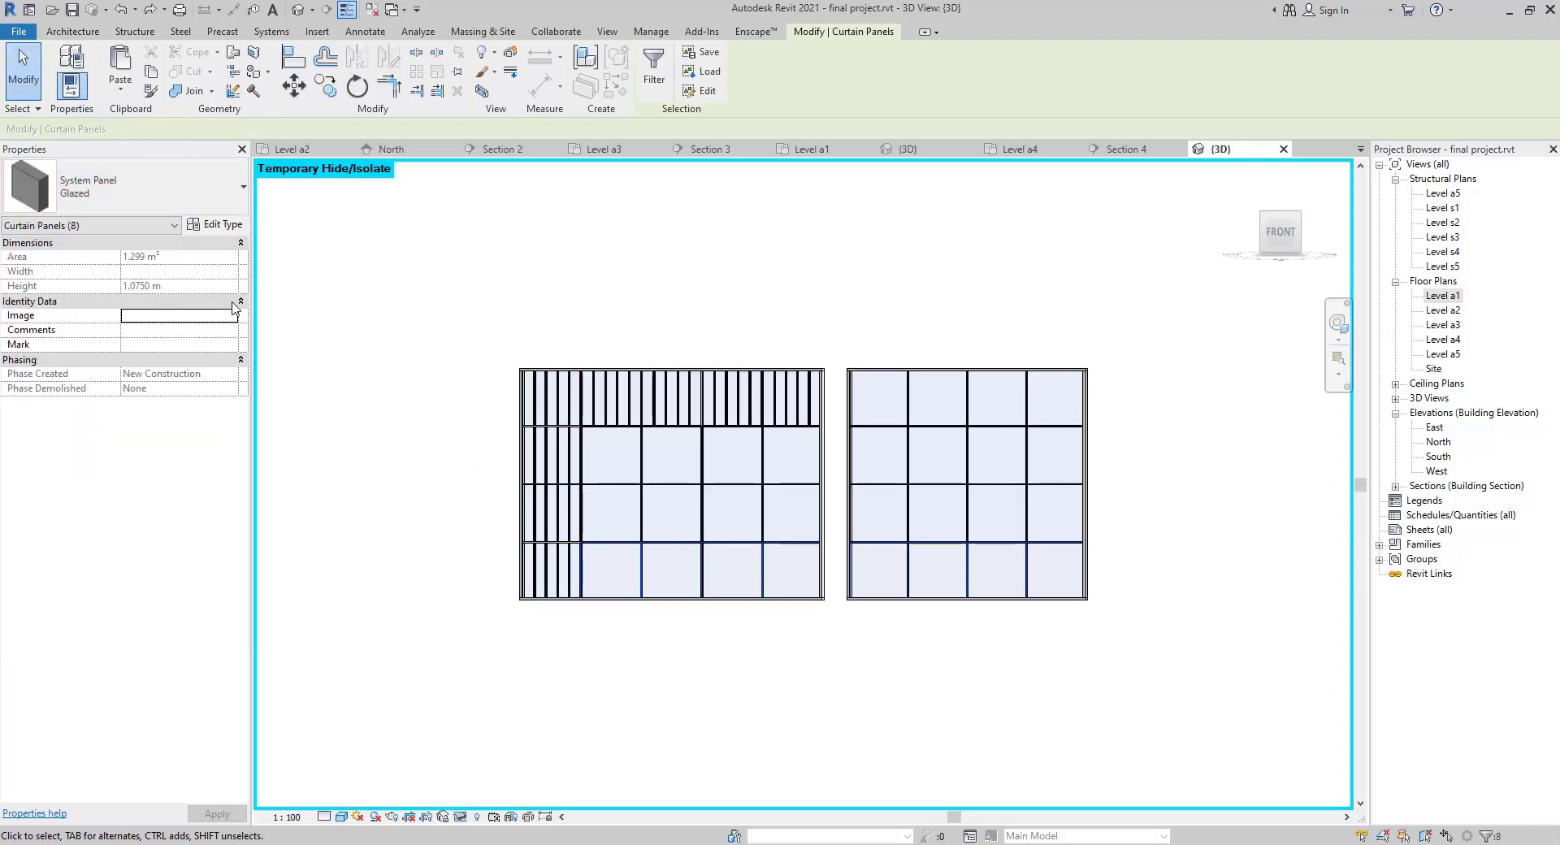
pyautogui.click(1146, 397)
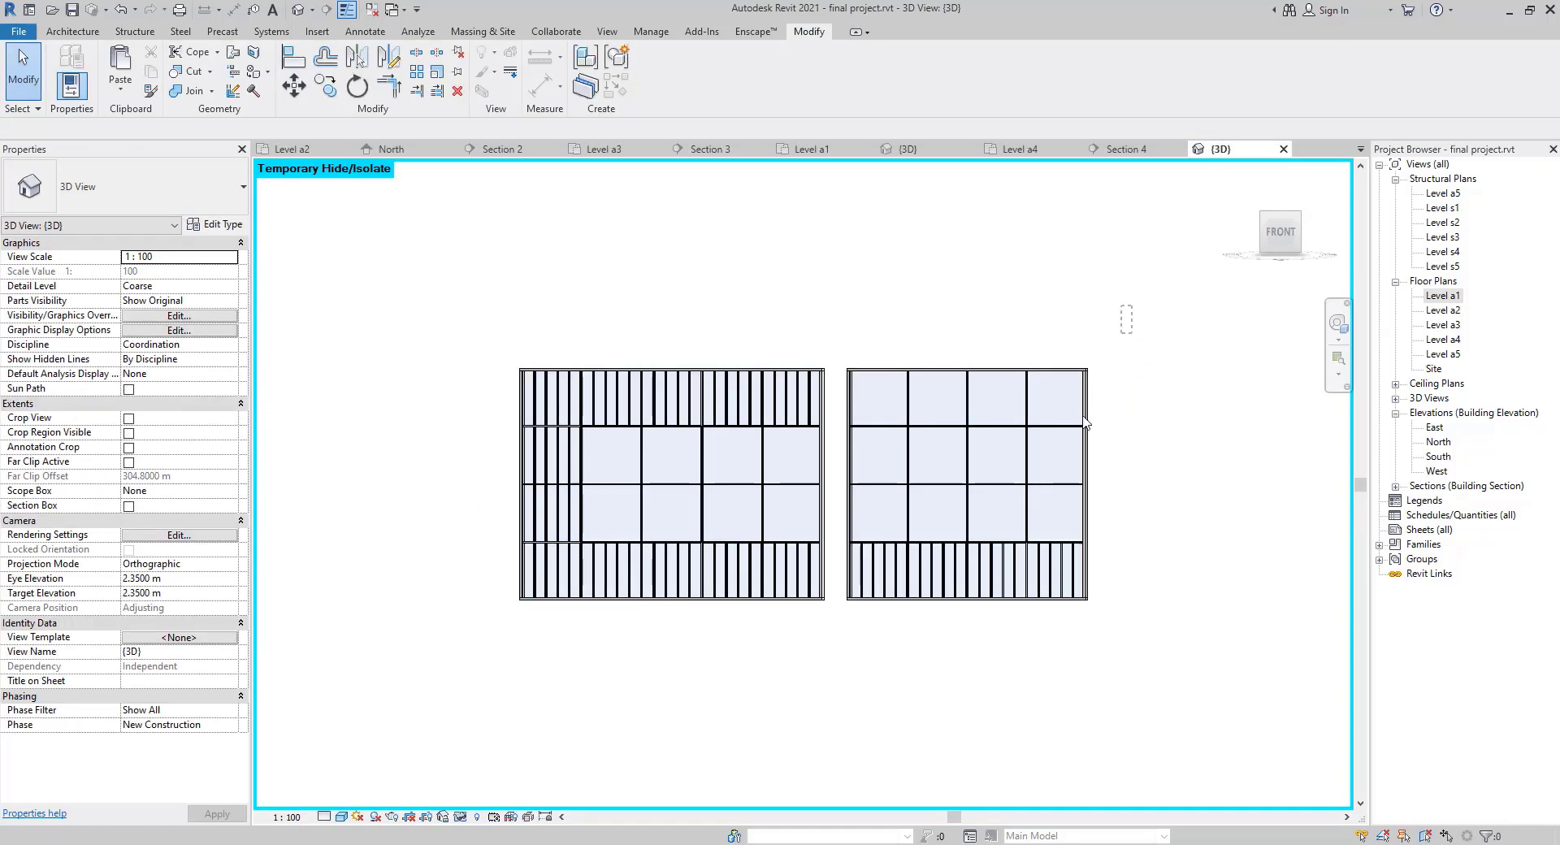
# Select the three glazed panels in the narrower curtain wall's outer column, unpin them and change them to practice 2.
pyautogui.moveTo(1067, 512); pyautogui.dragTo(1067, 510)
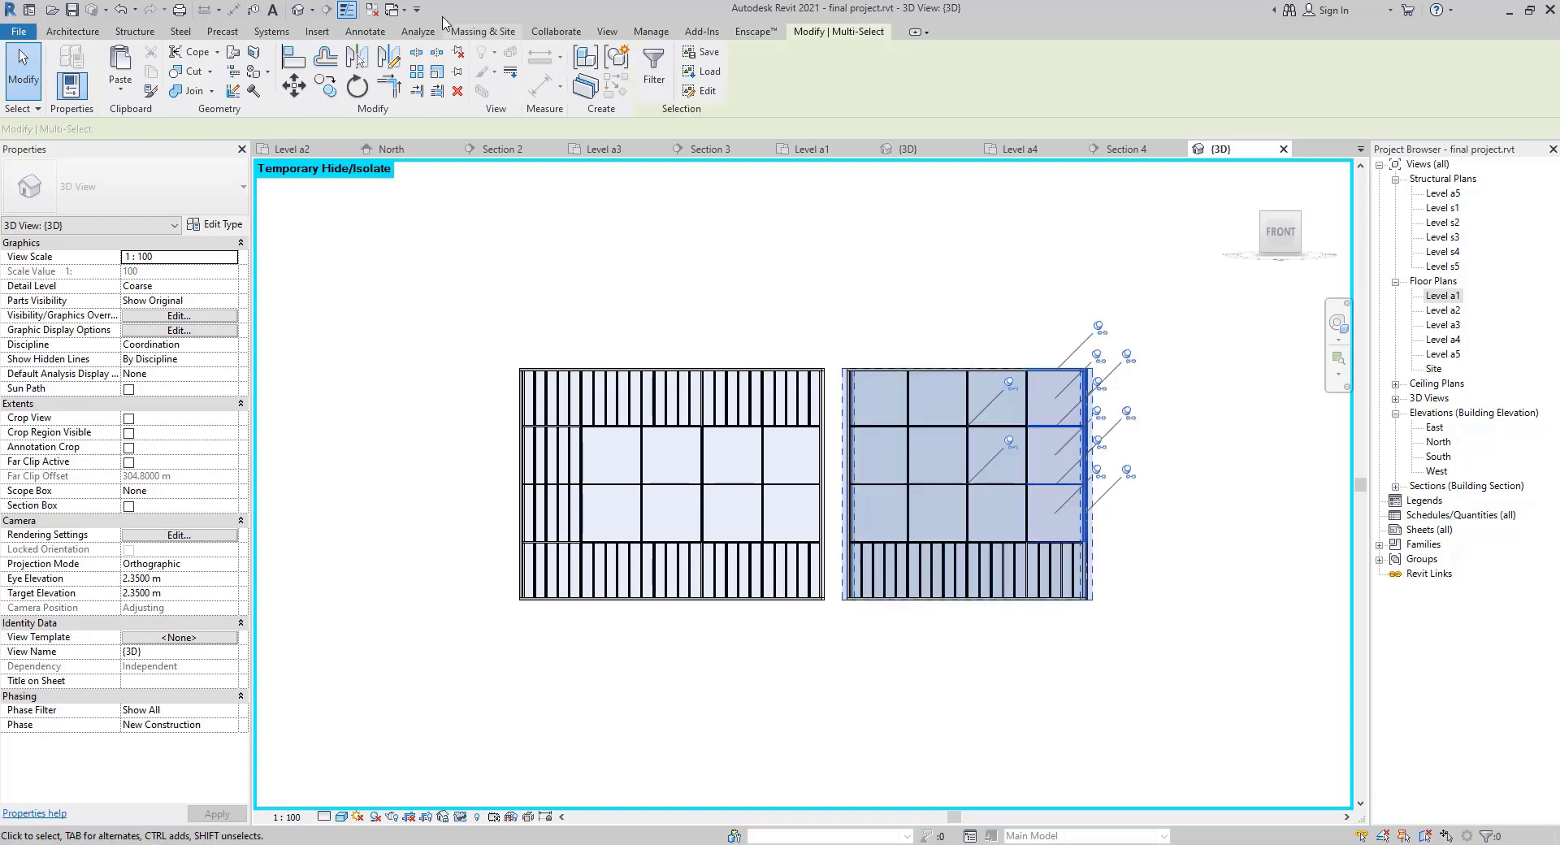
pyautogui.click(654, 65)
pyautogui.click(749, 277)
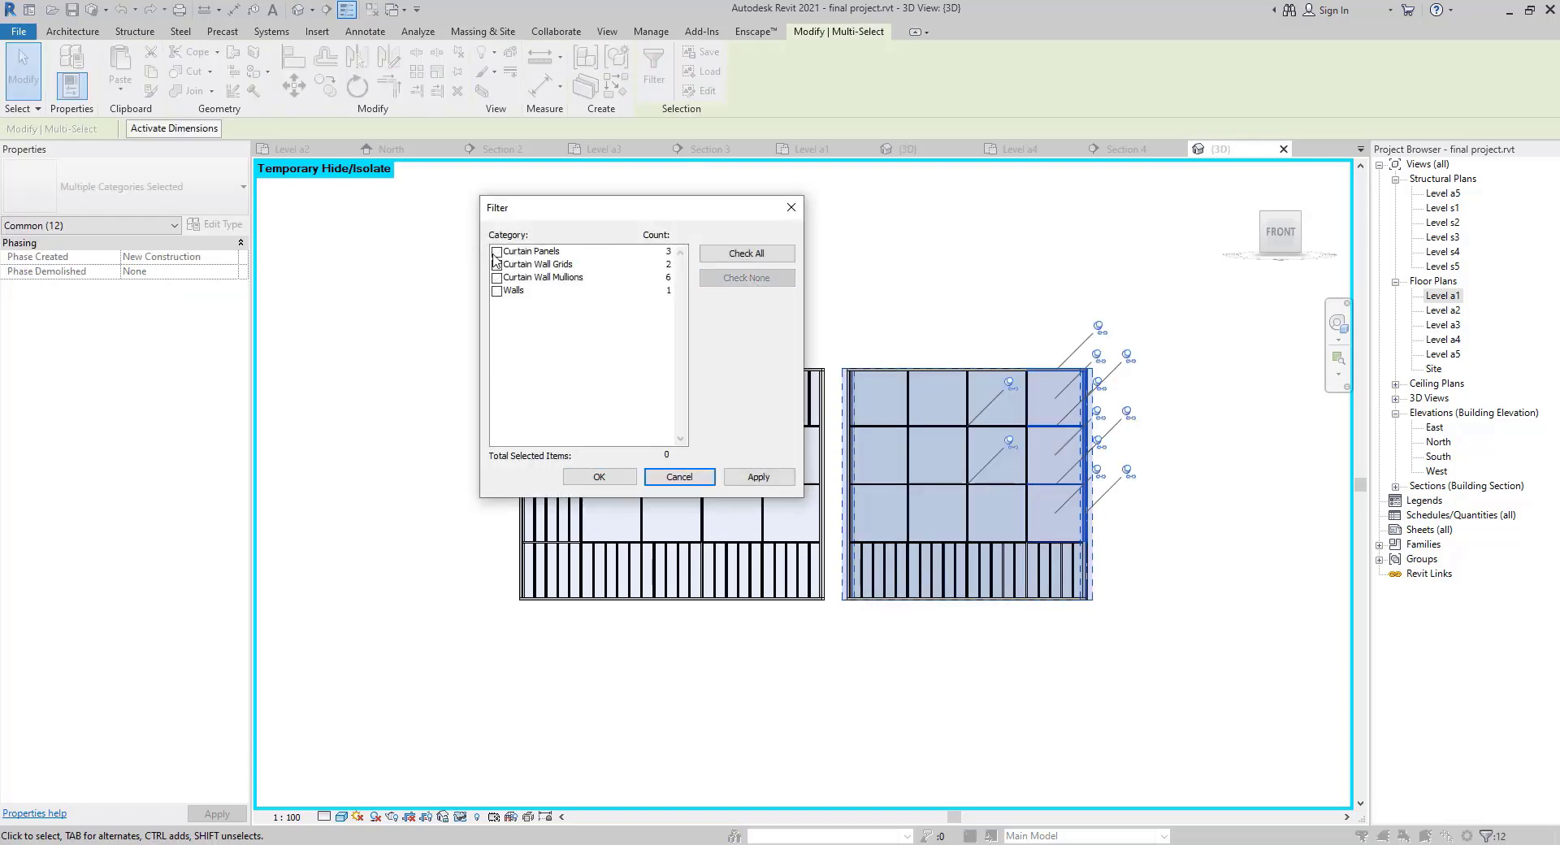
pyautogui.click(496, 252)
pyautogui.click(587, 484)
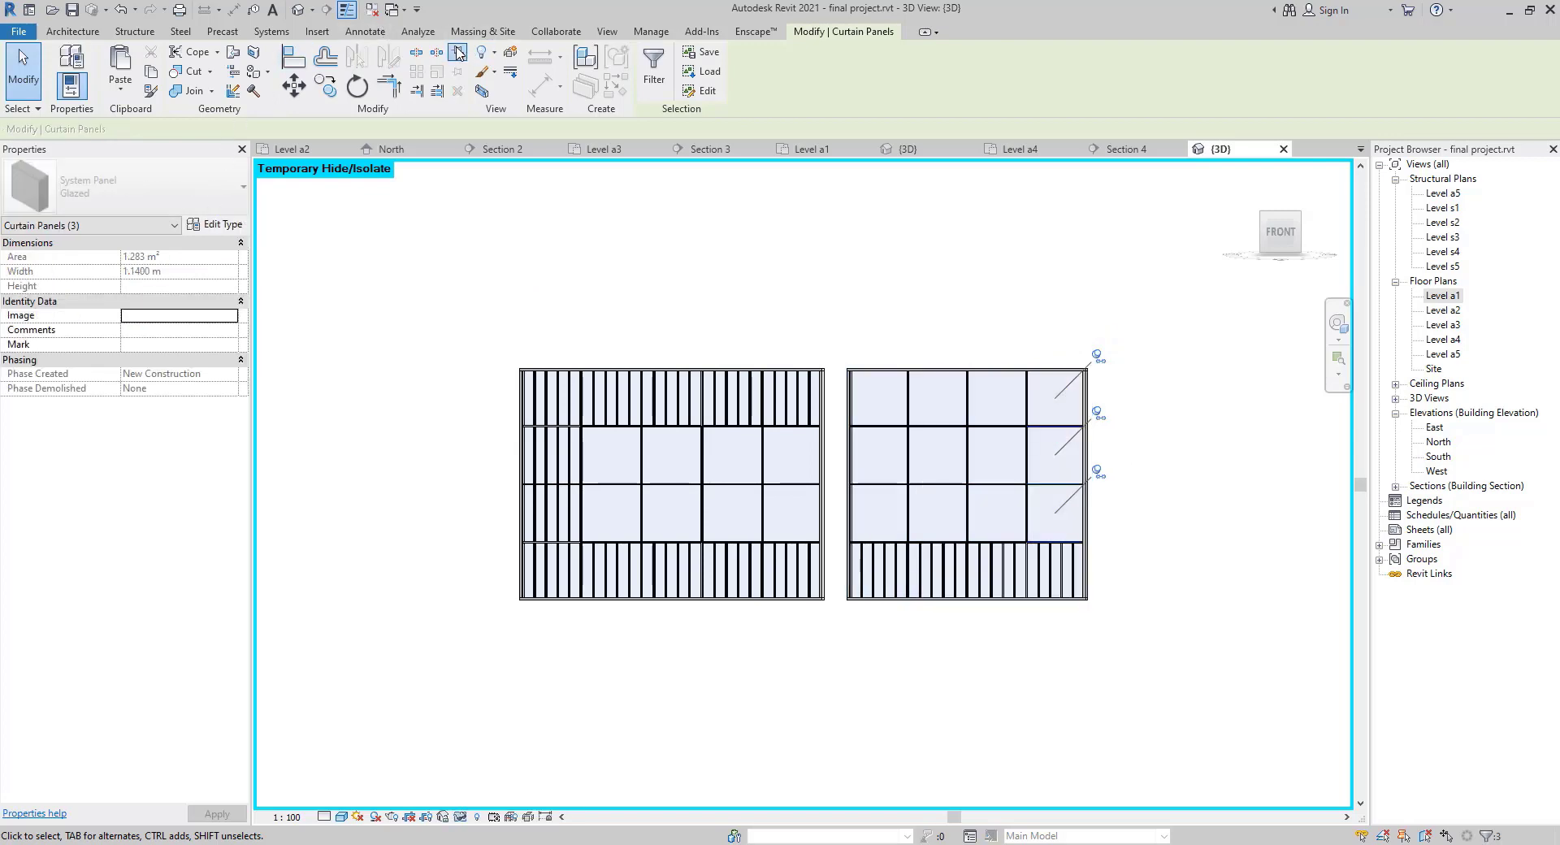
pyautogui.click(195, 183)
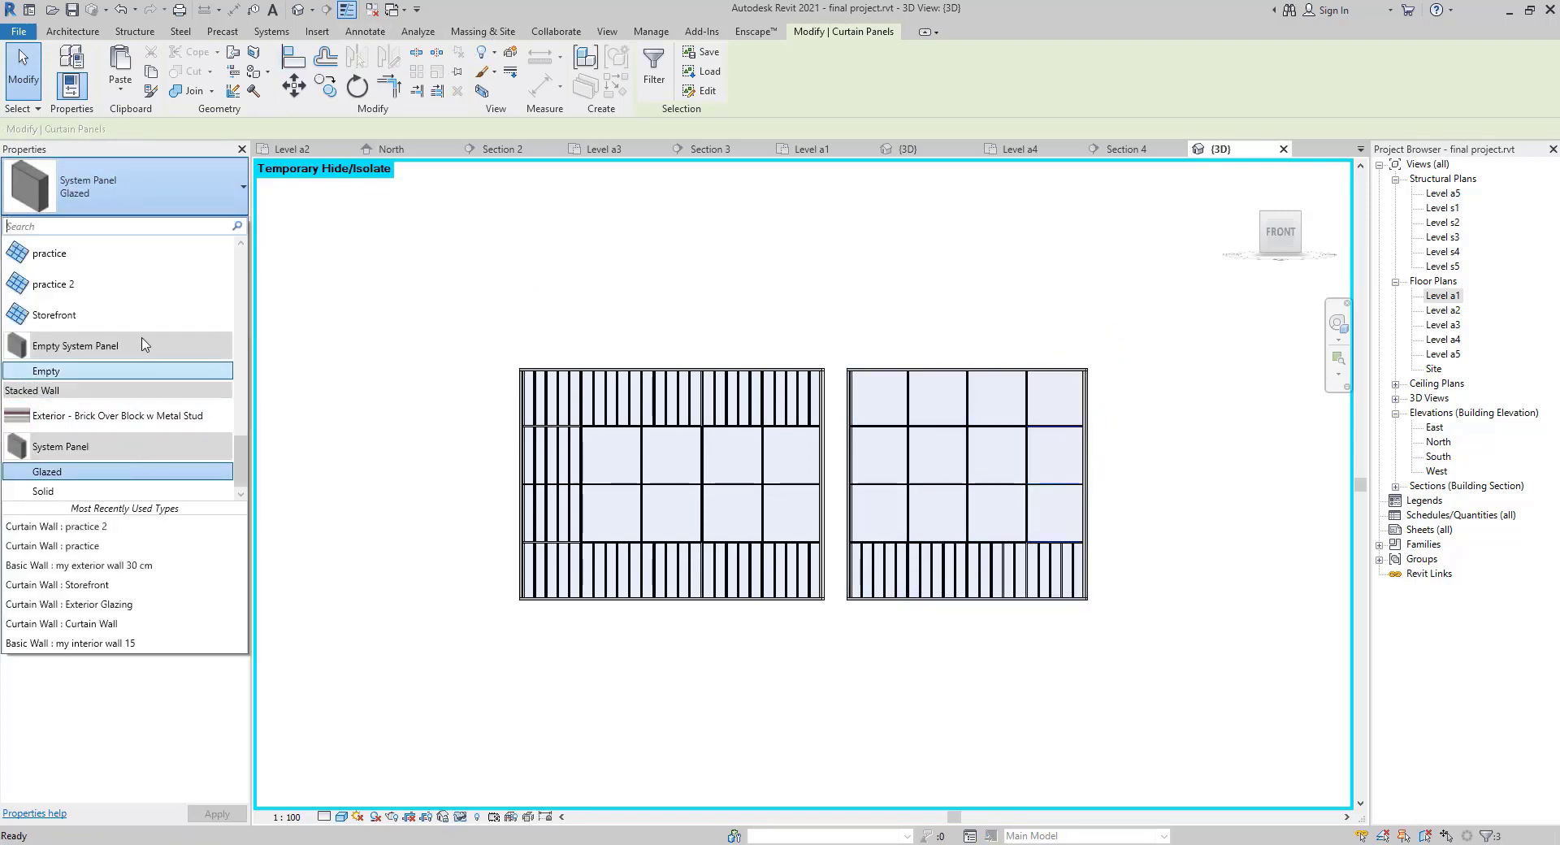
pyautogui.click(133, 282)
# Select the narrower curtain wall's three remaining glazed top-row panels, unpin them and change them to the practice 2 curtain wall.
pyautogui.moveTo(1009, 301); pyautogui.dragTo(862, 406)
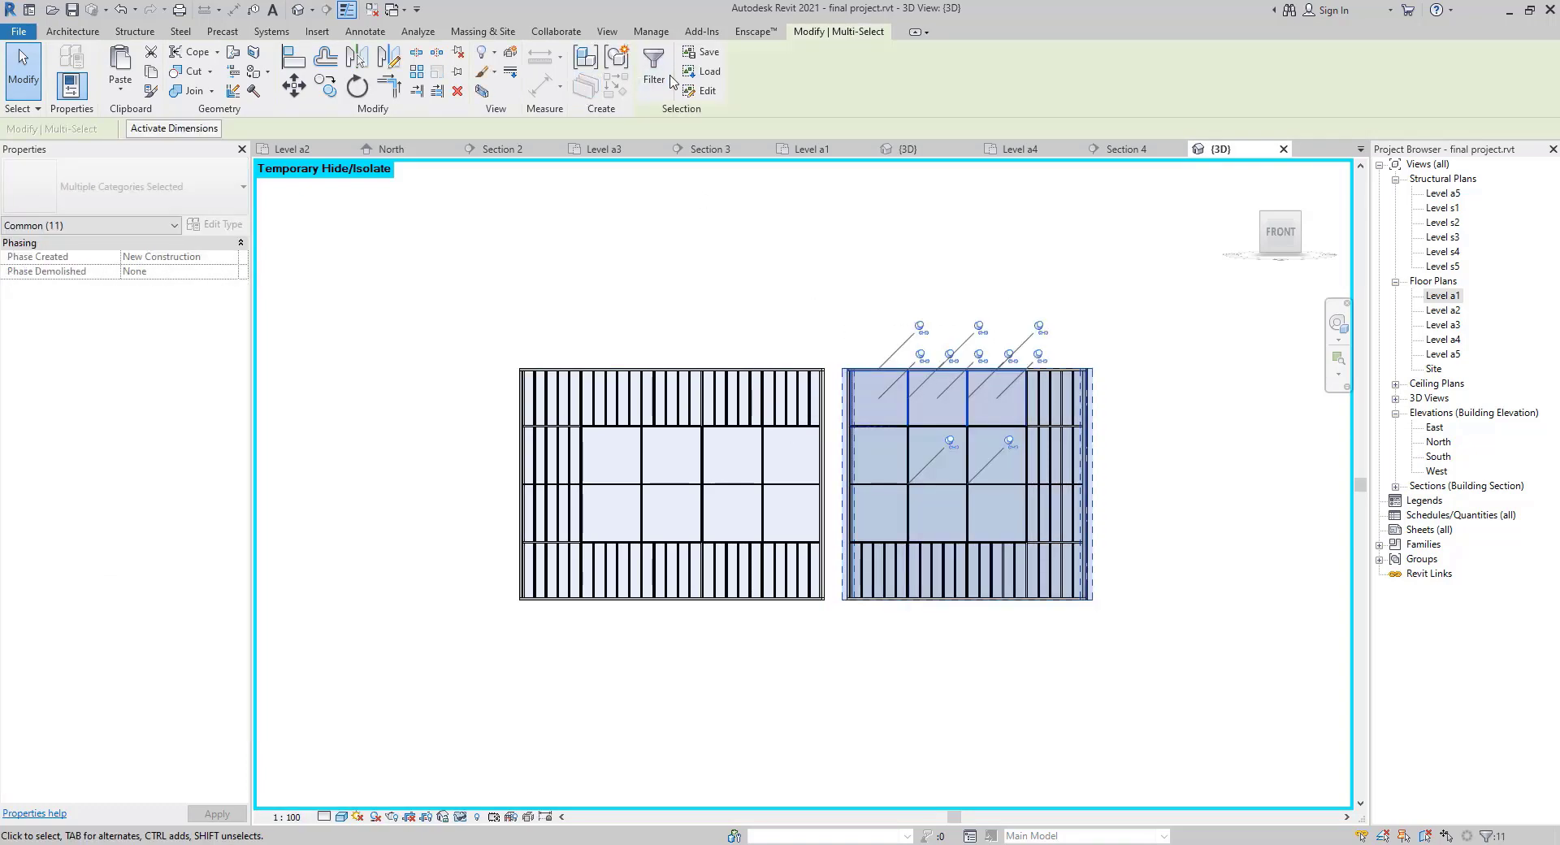
pyautogui.click(660, 98)
pyautogui.click(746, 277)
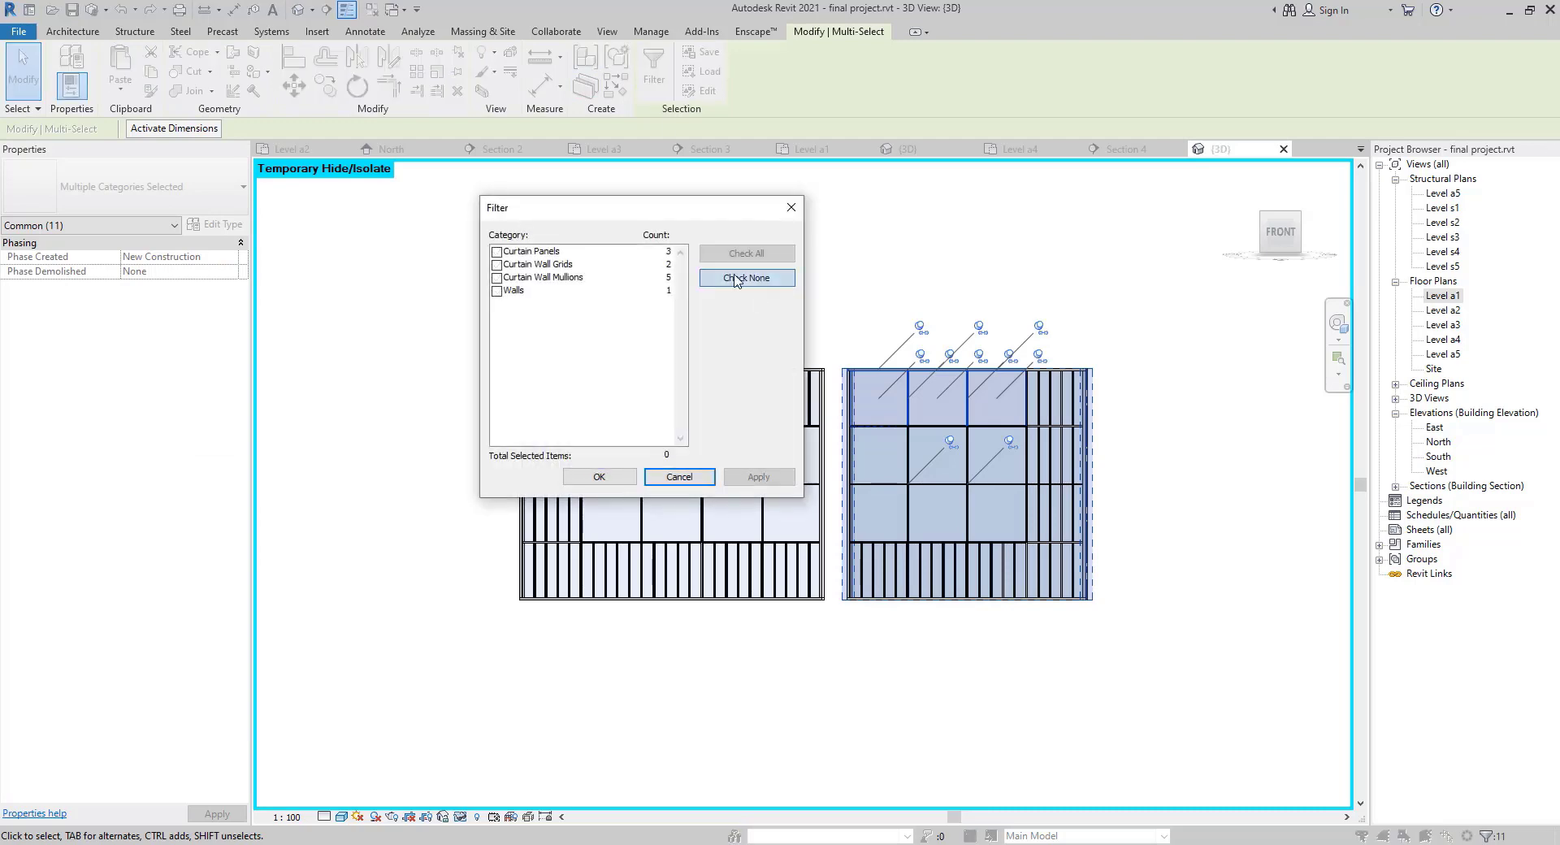
pyautogui.click(498, 252)
pyautogui.click(600, 477)
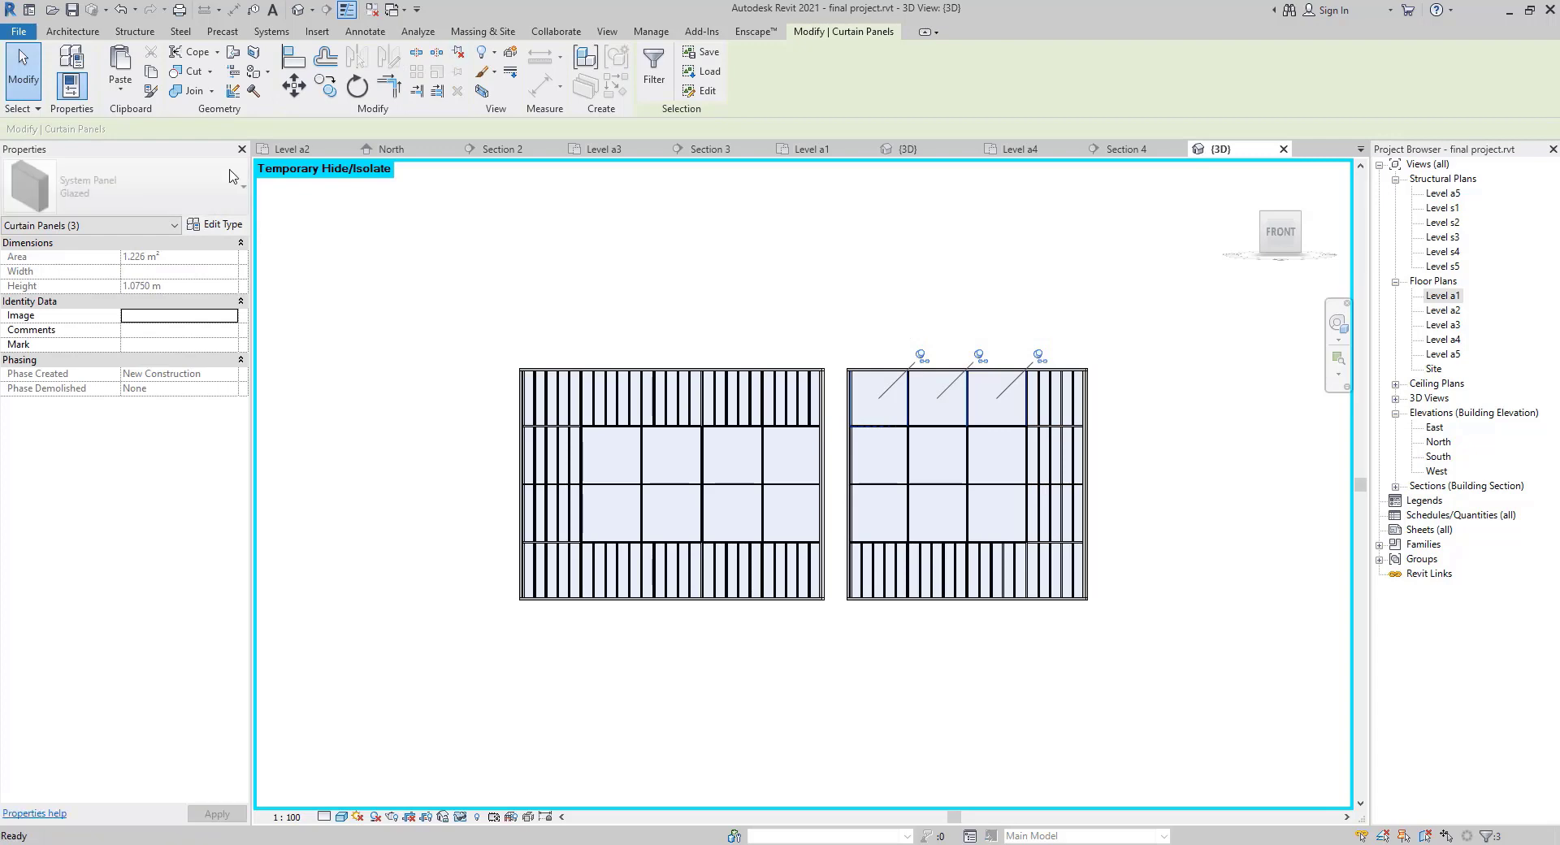
pyautogui.click(130, 187)
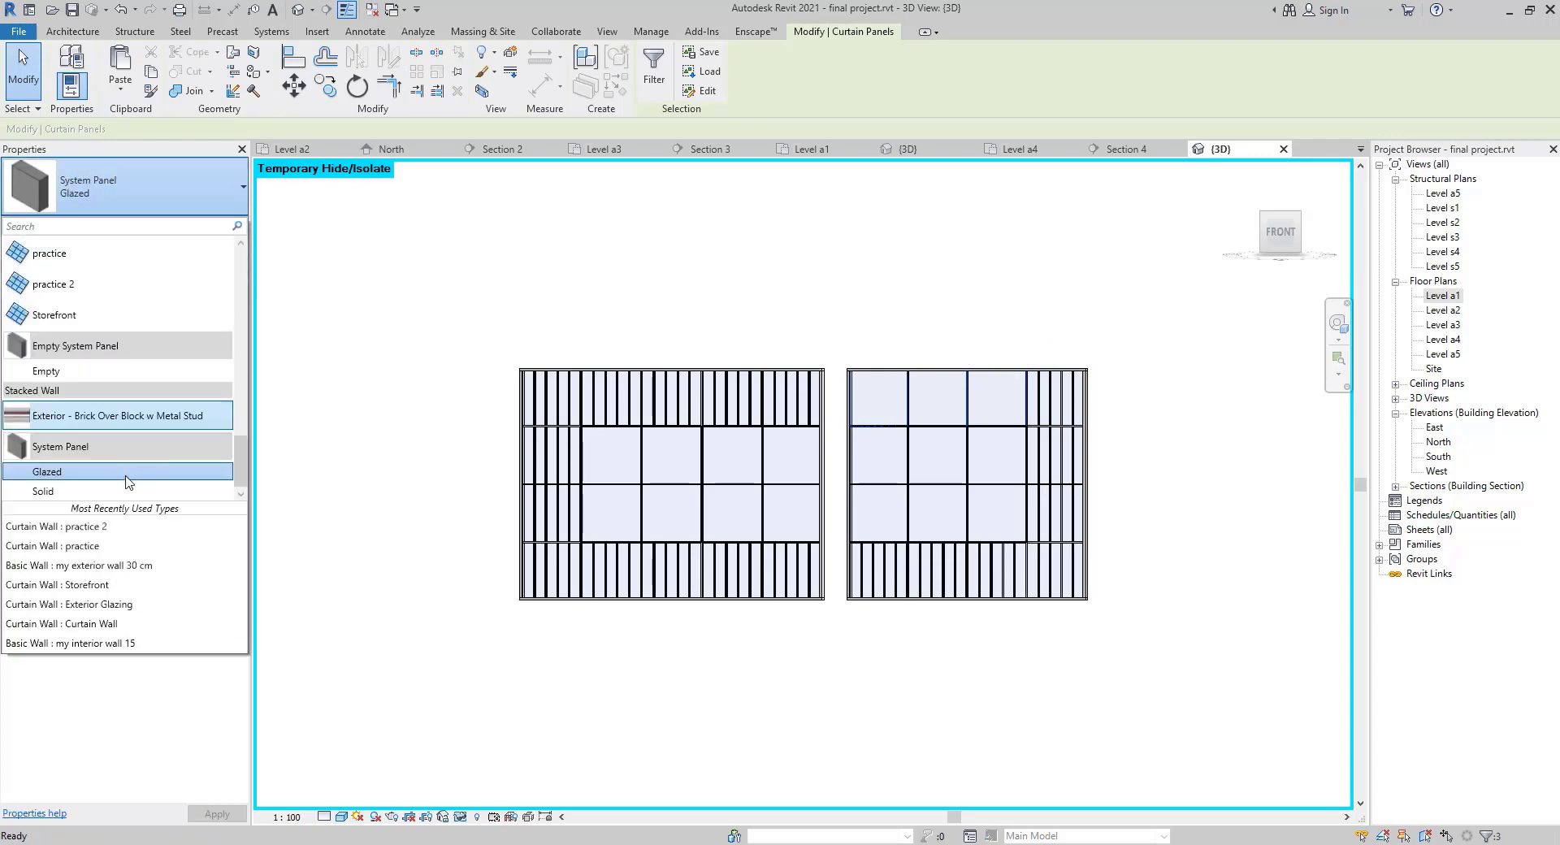
pyautogui.click(129, 290)
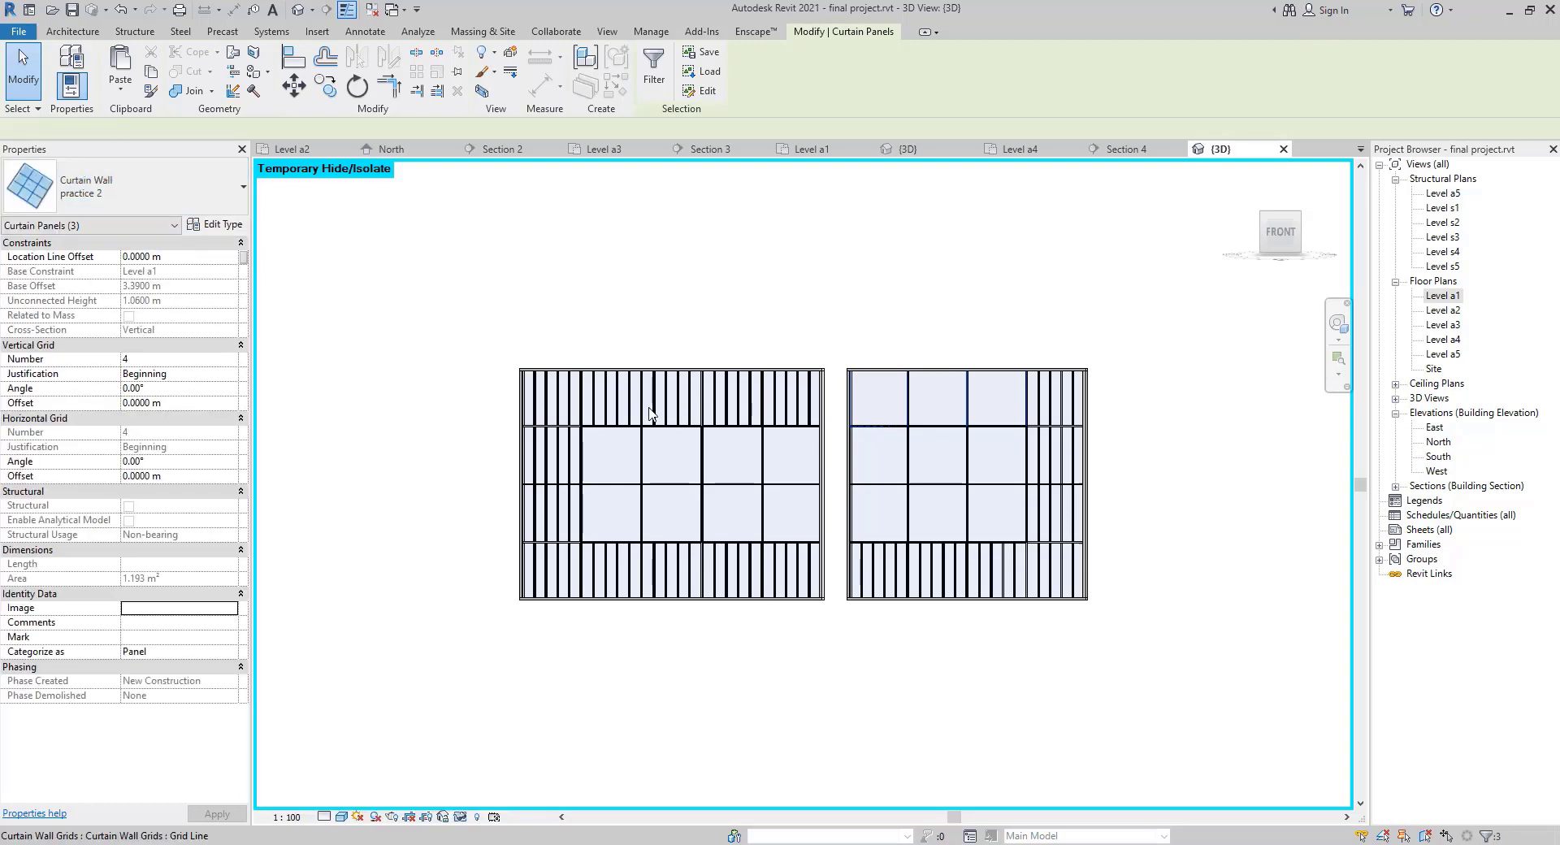
pyautogui.click(1024, 306)
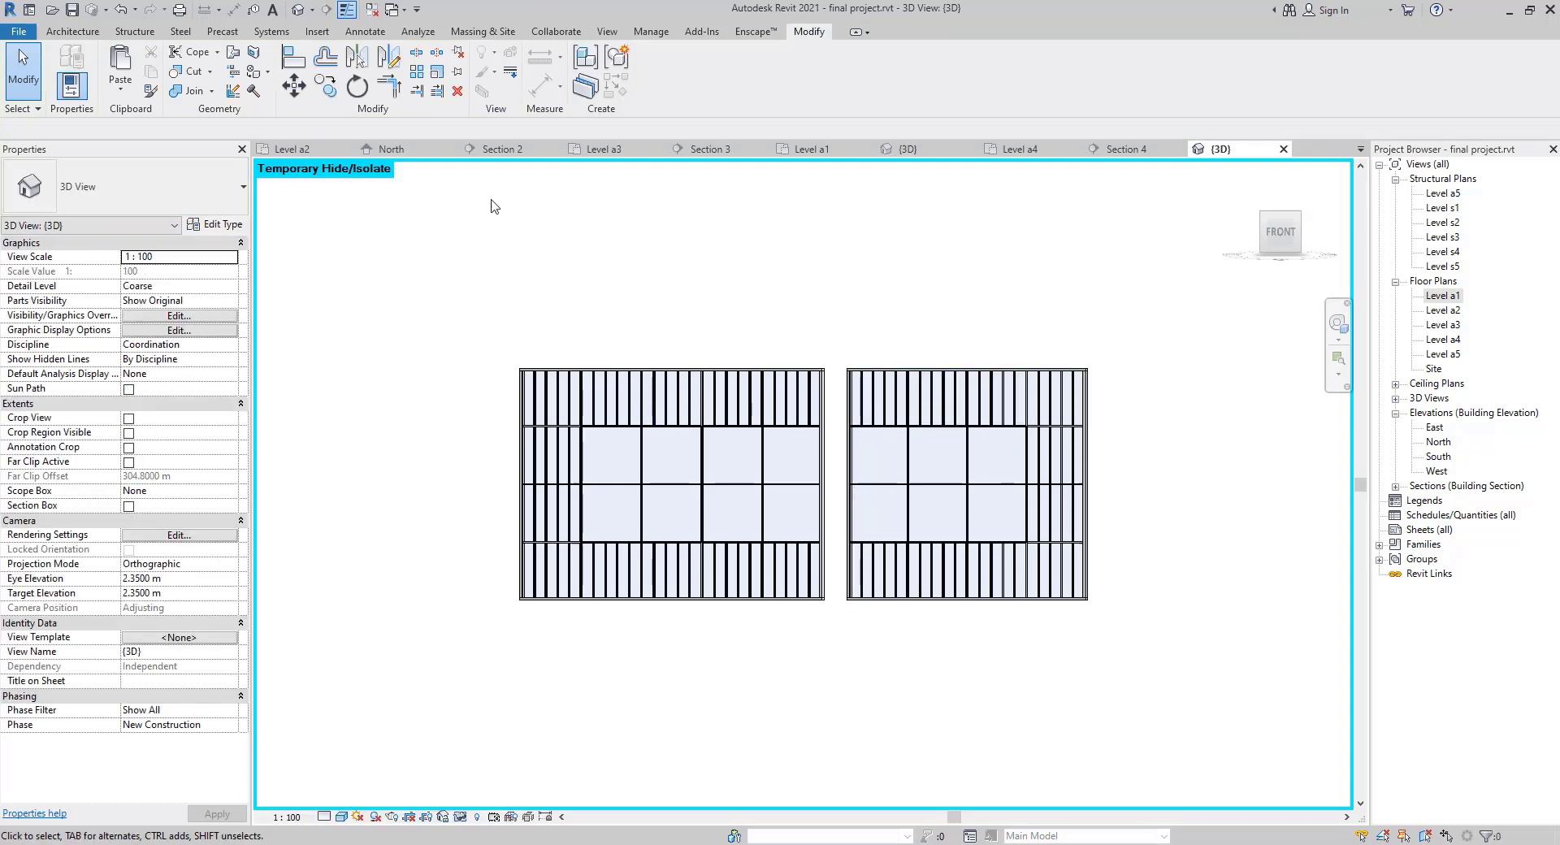
# Reset the temporary hide/isolate to restore the whole building in the 3D view.
pyautogui.click(461, 818)
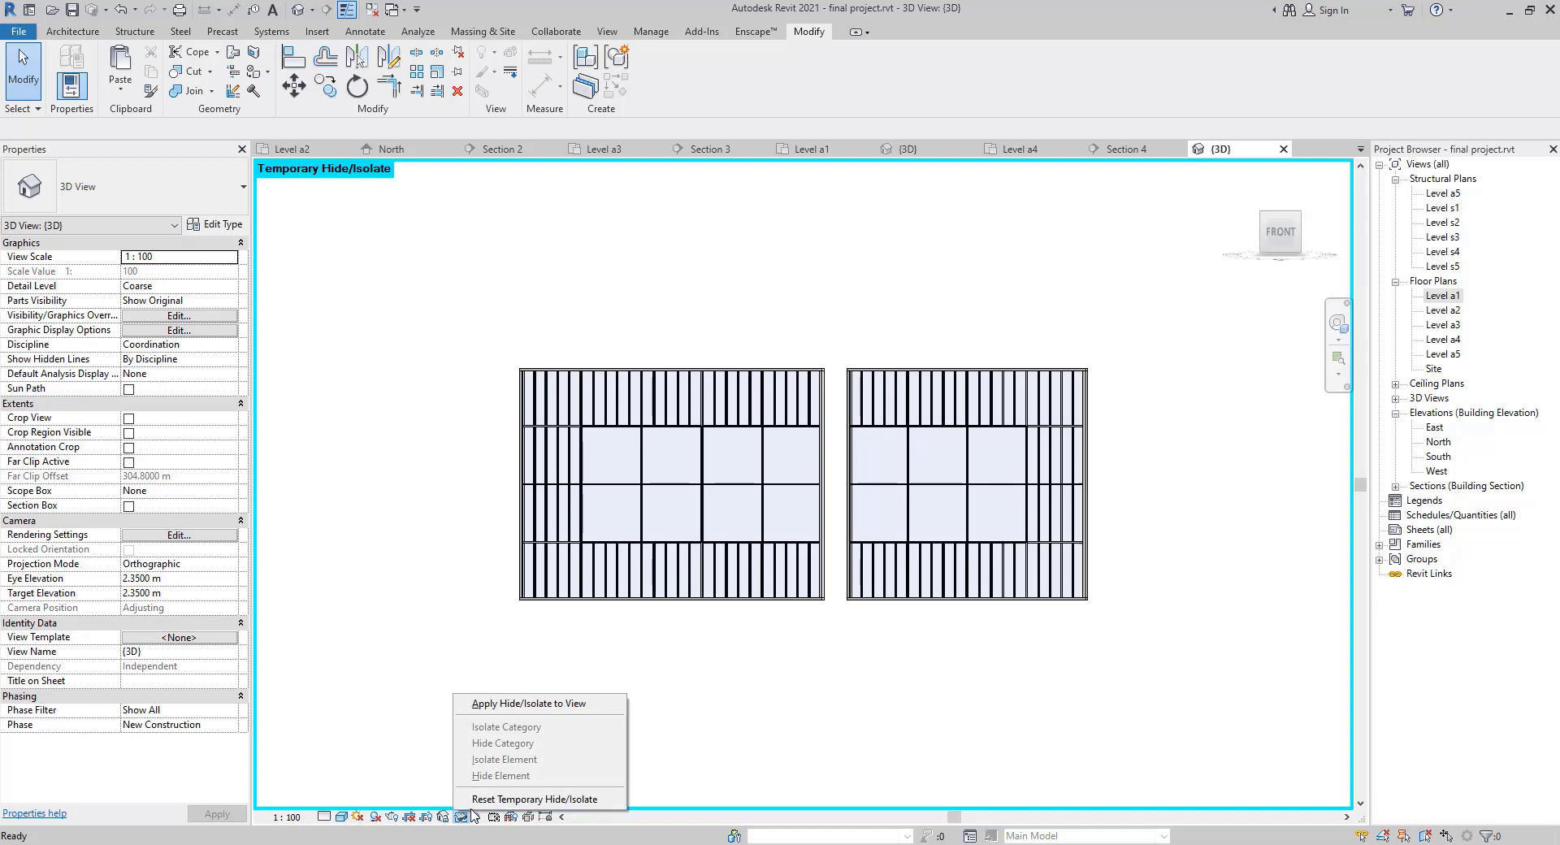
pyautogui.click(472, 800)
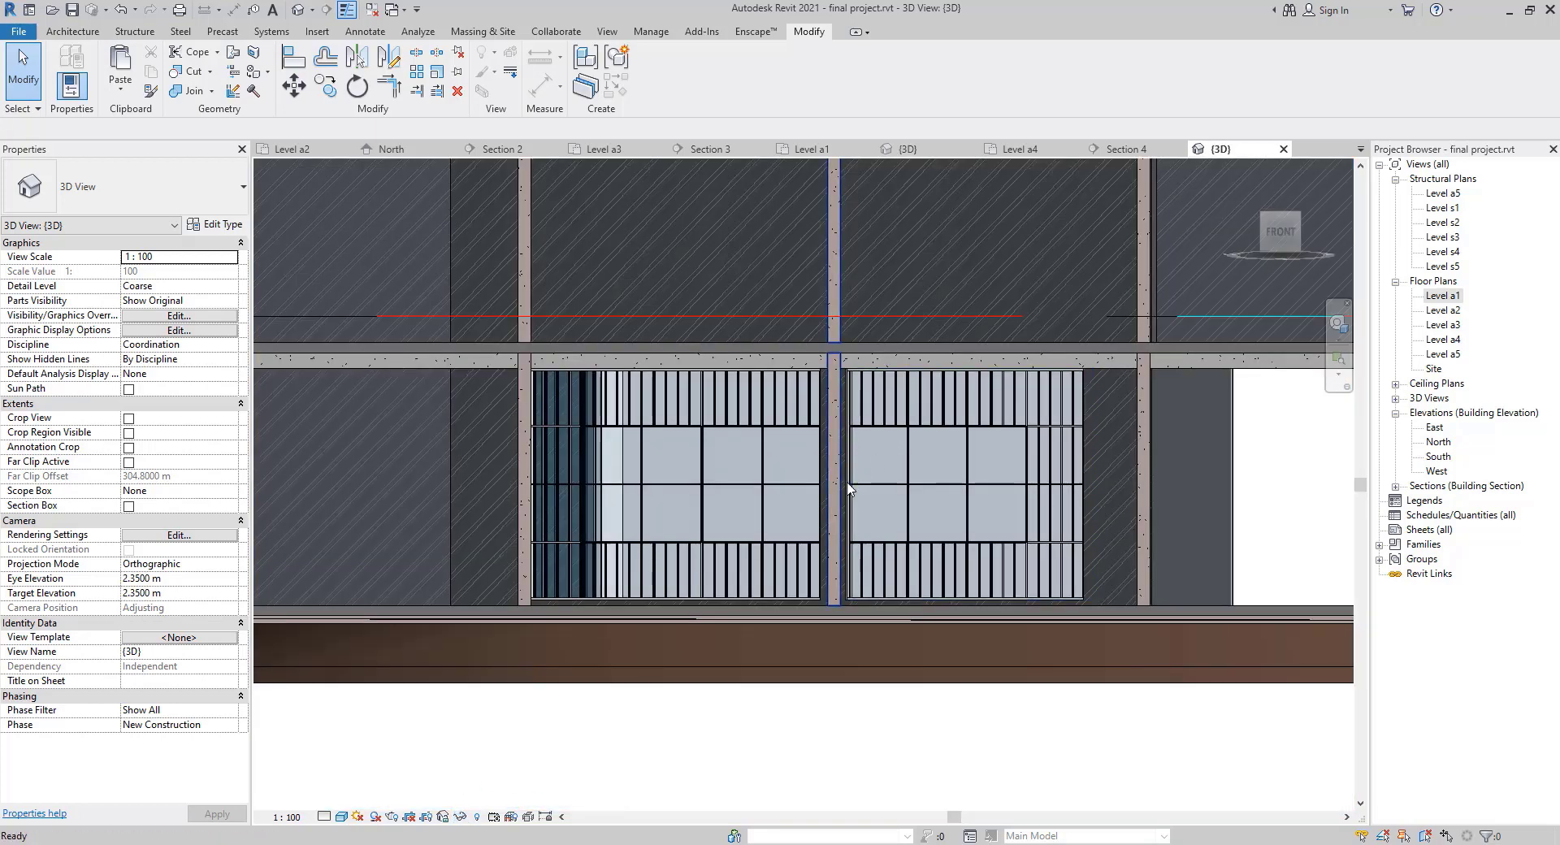
# Select the two adjacent practice curtain walls on Level a1 beside the building's column corner and temporarily hide them as elements.
pyautogui.scroll(-3, 848, 488)
pyautogui.keyDown('shift'); pyautogui.moveTo(847, 489); pyautogui.dragTo(1012, 602, button='middle'); pyautogui.keyUp('shift')
pyautogui.moveTo(764, 539)
pyautogui.keyDown('shift'); pyautogui.mouseDown(button='middle')
pyautogui.moveTo(916, 494)
pyautogui.moveTo(813, 532)
pyautogui.mouseUp(button='middle'); pyautogui.keyUp('shift')
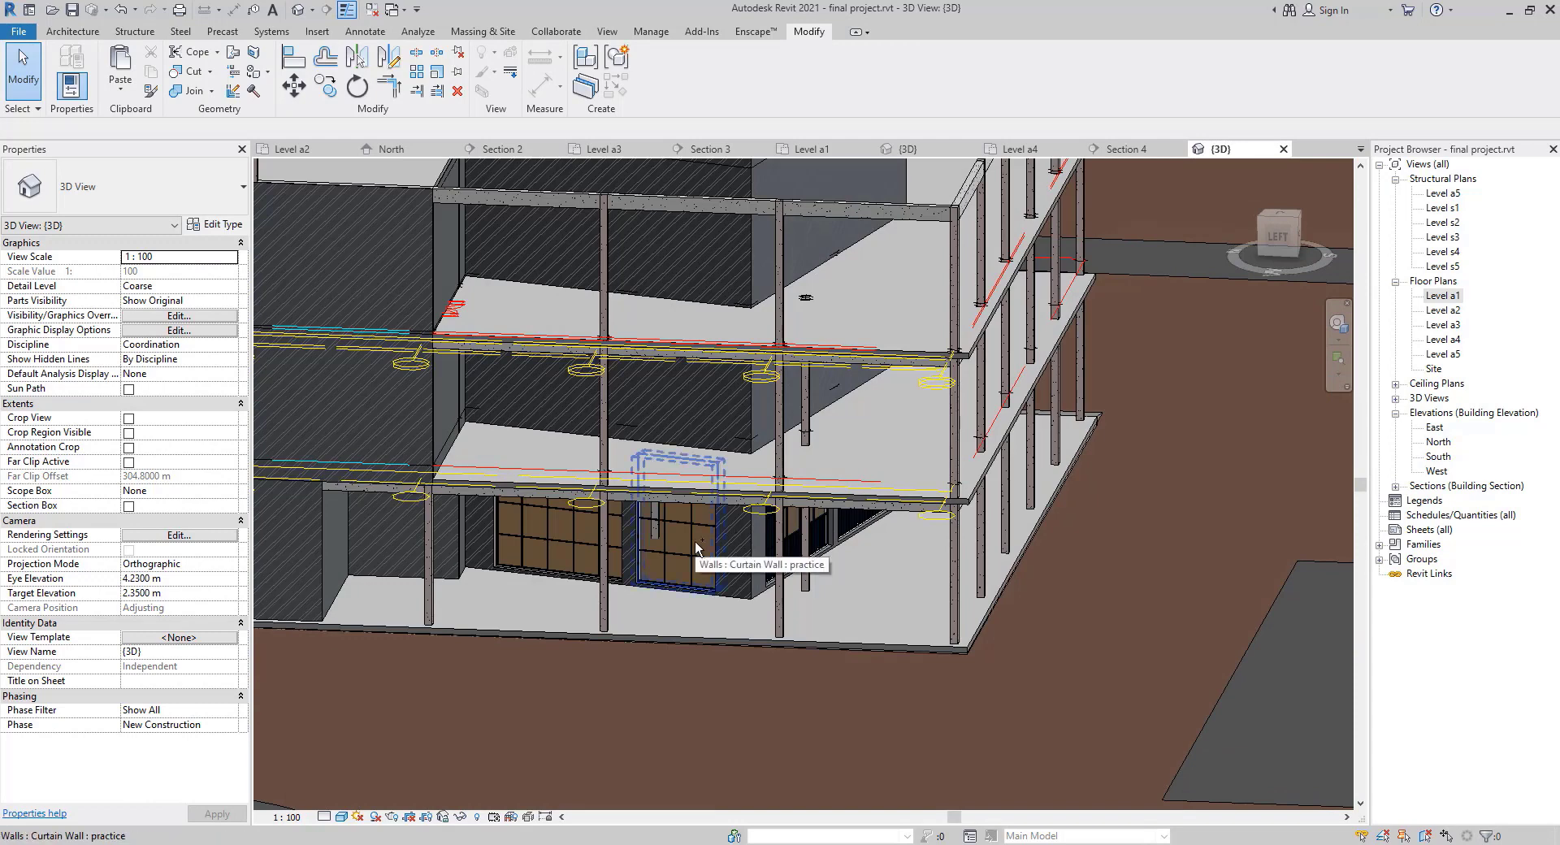
pyautogui.click(575, 532)
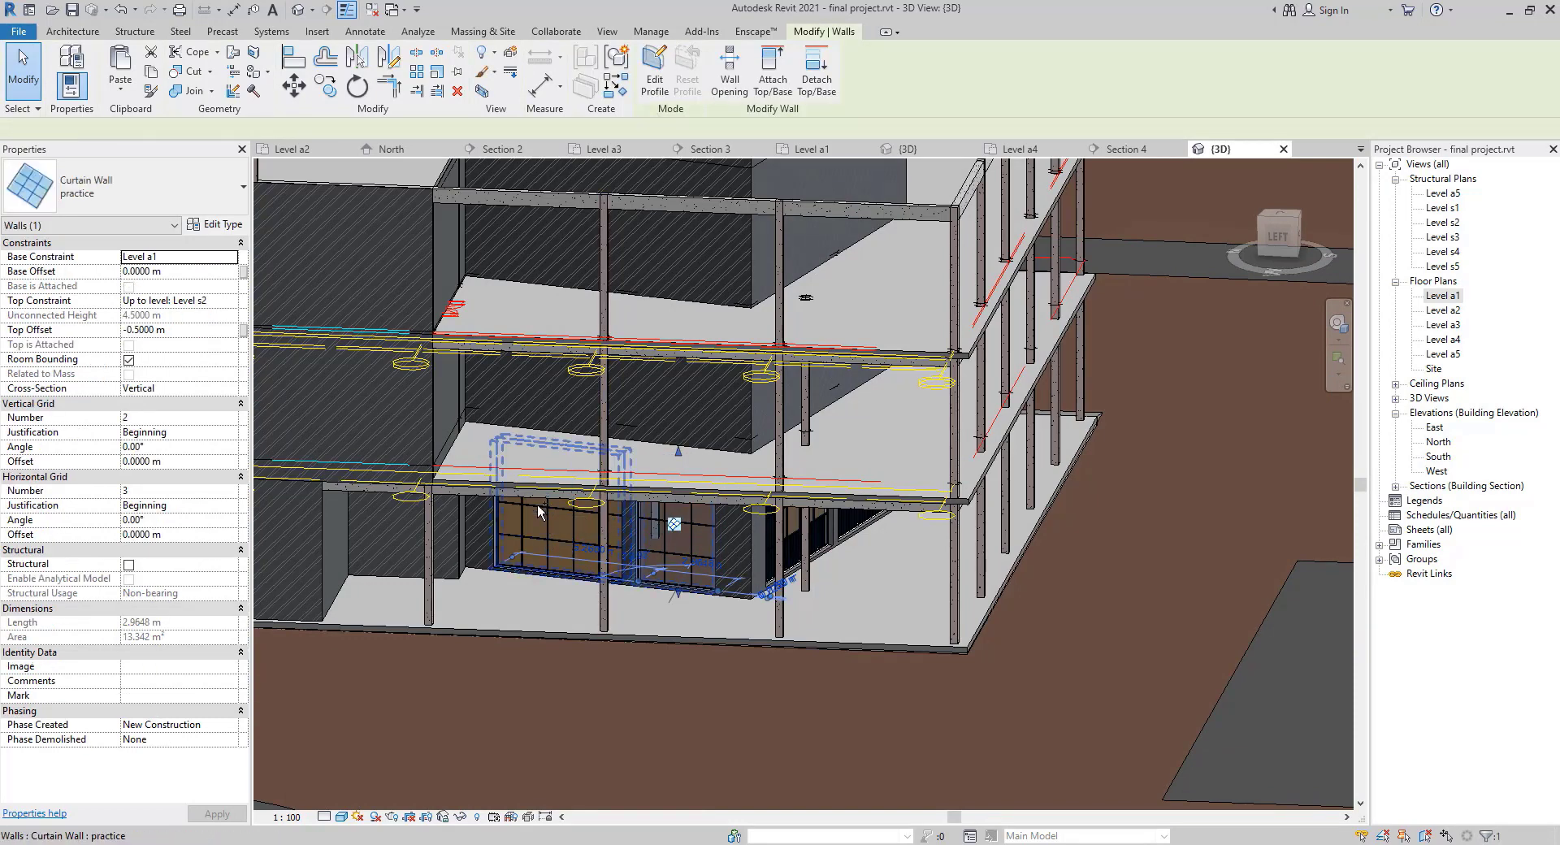
pyautogui.keyDown('ctrl'); pyautogui.click(571, 516); pyautogui.keyUp('ctrl')
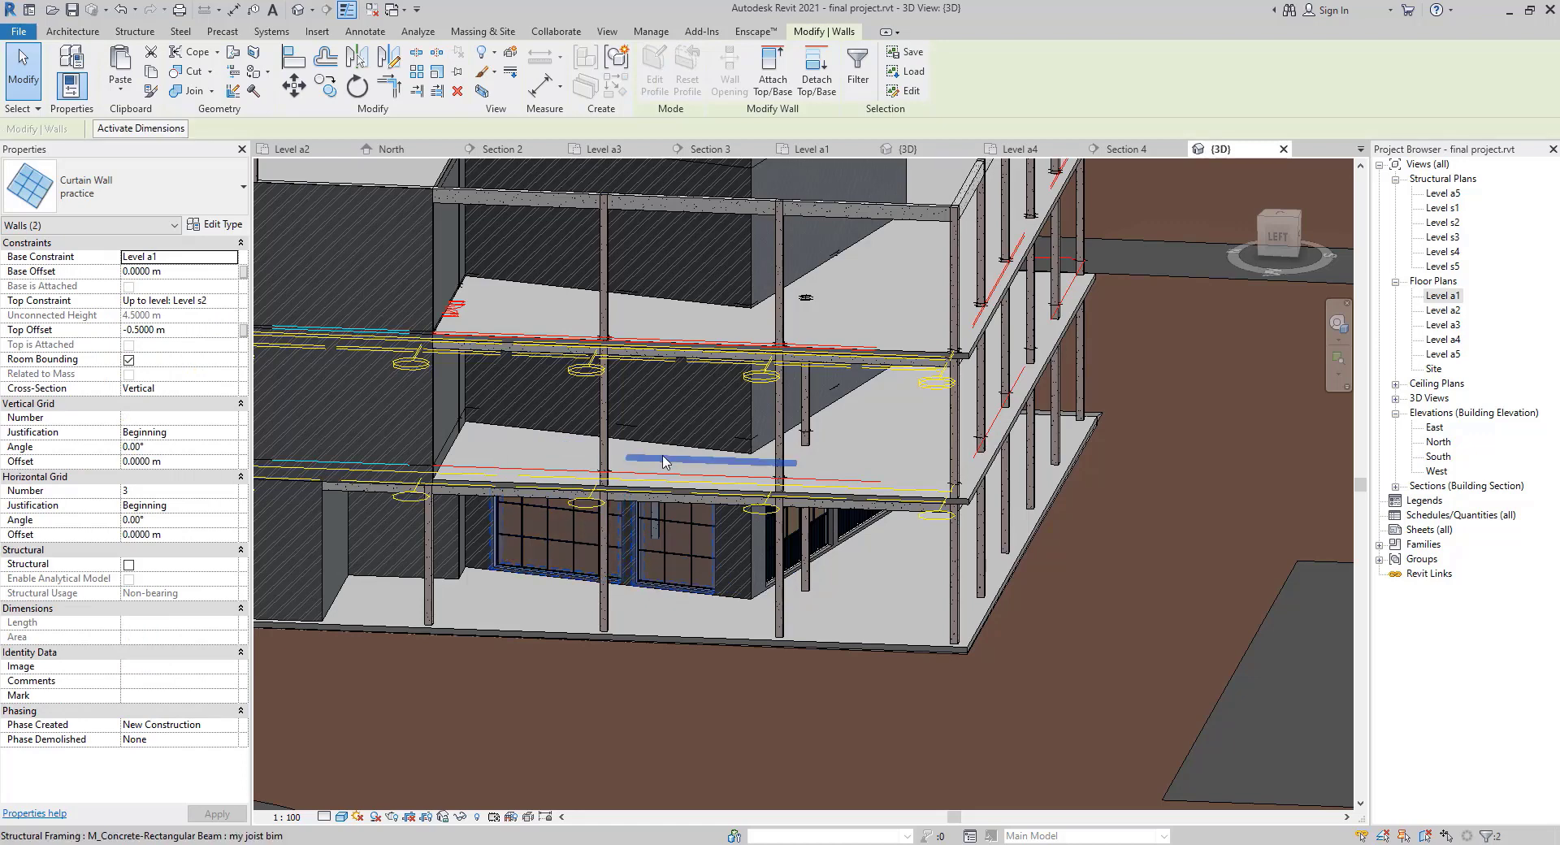
pyautogui.click(462, 818)
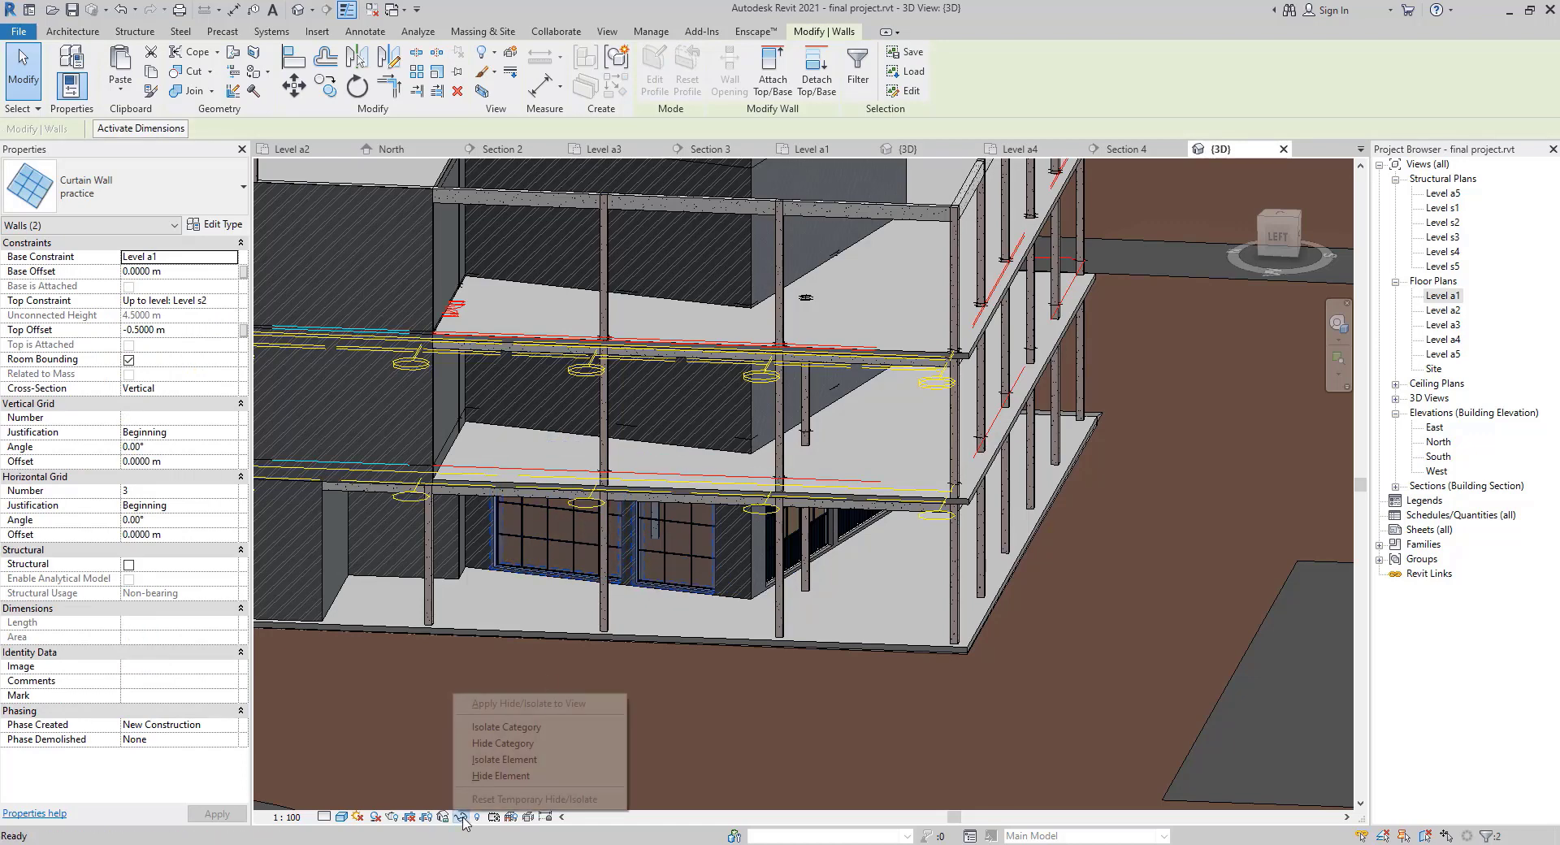
pyautogui.click(472, 776)
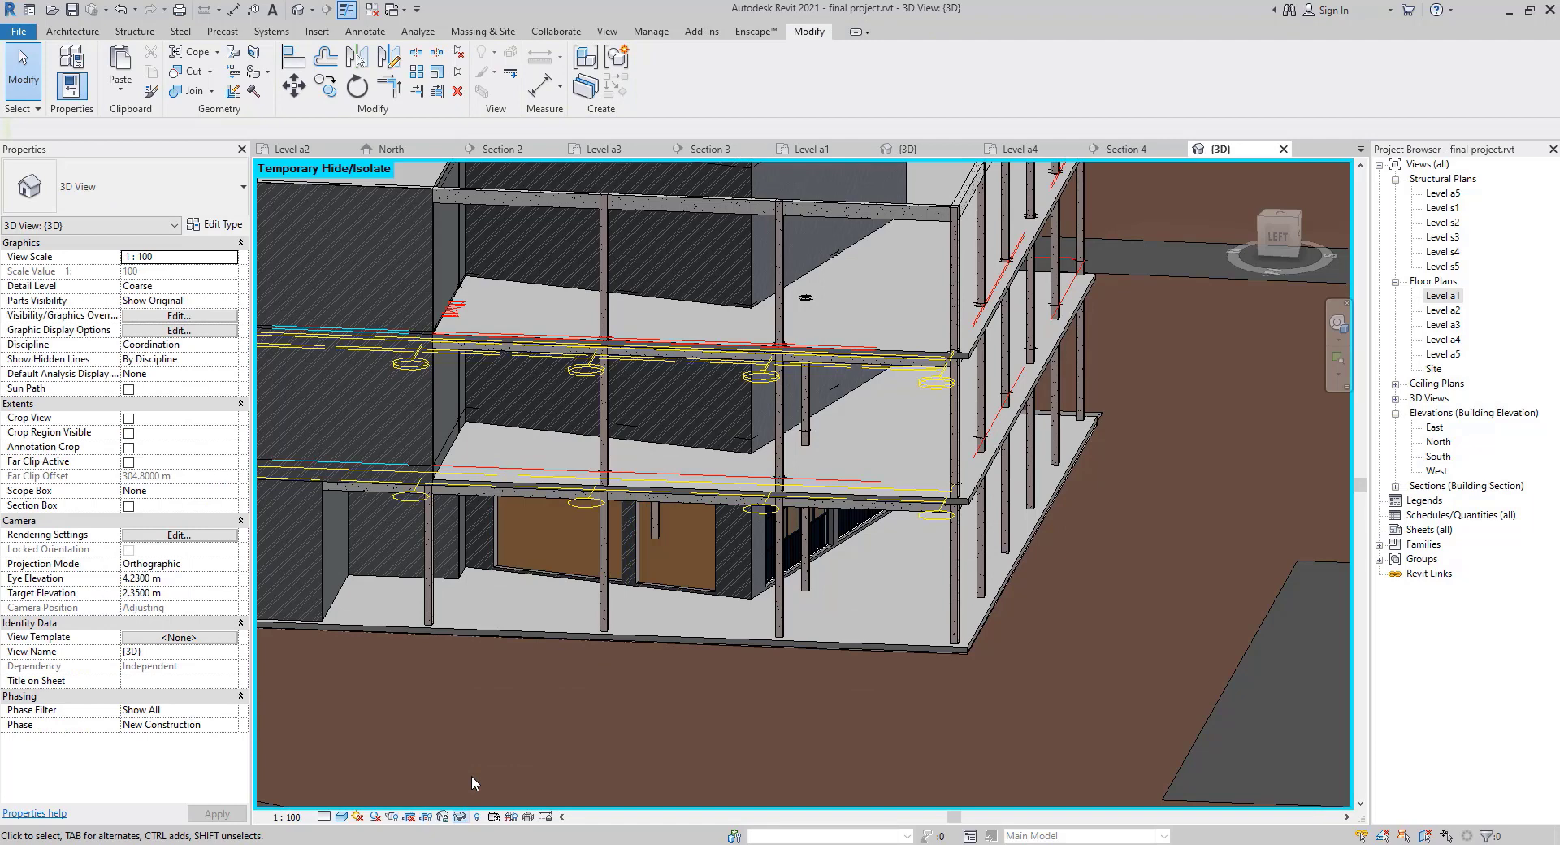
# Reset the temporary hide, select the two adjacent practice curtain walls on Level a1 and isolate them as elements.
pyautogui.press('h')
pyautogui.press('r')
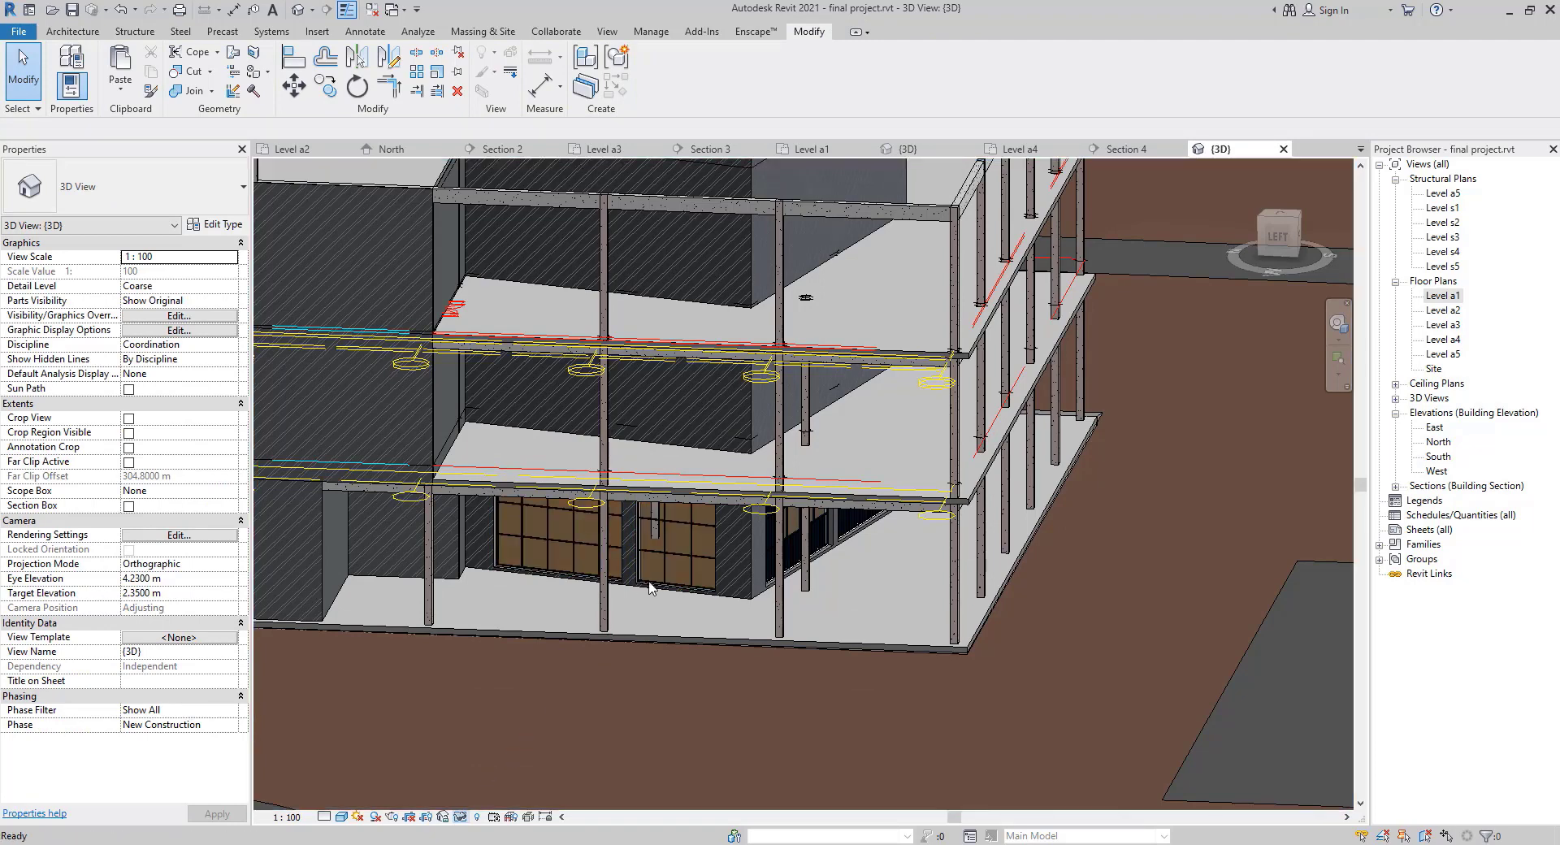
pyautogui.click(668, 548)
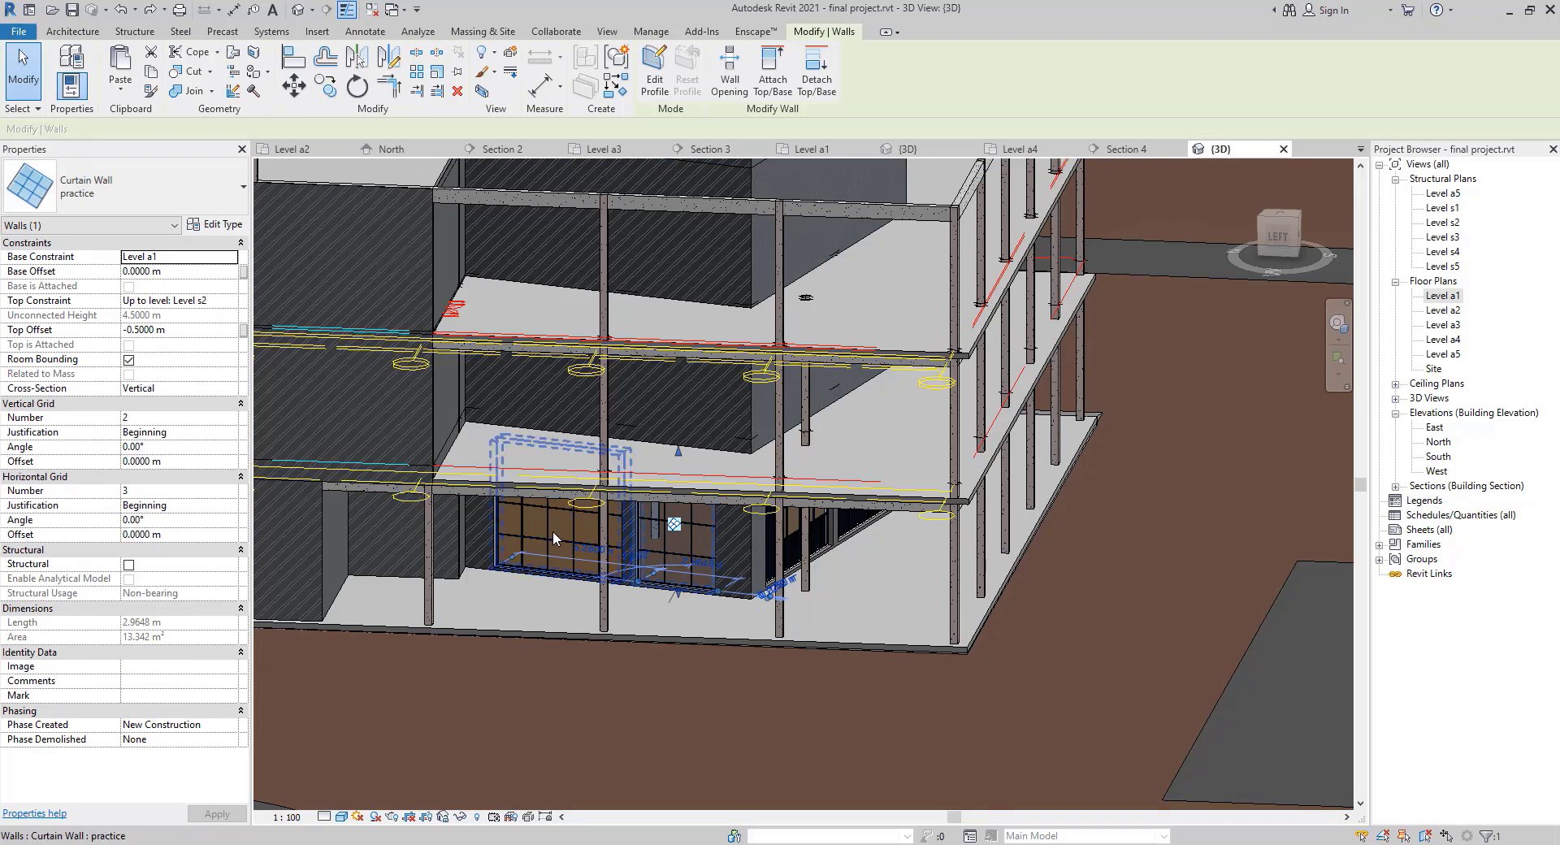
pyautogui.keyDown('ctrl'); pyautogui.click(557, 520); pyautogui.keyUp('ctrl')
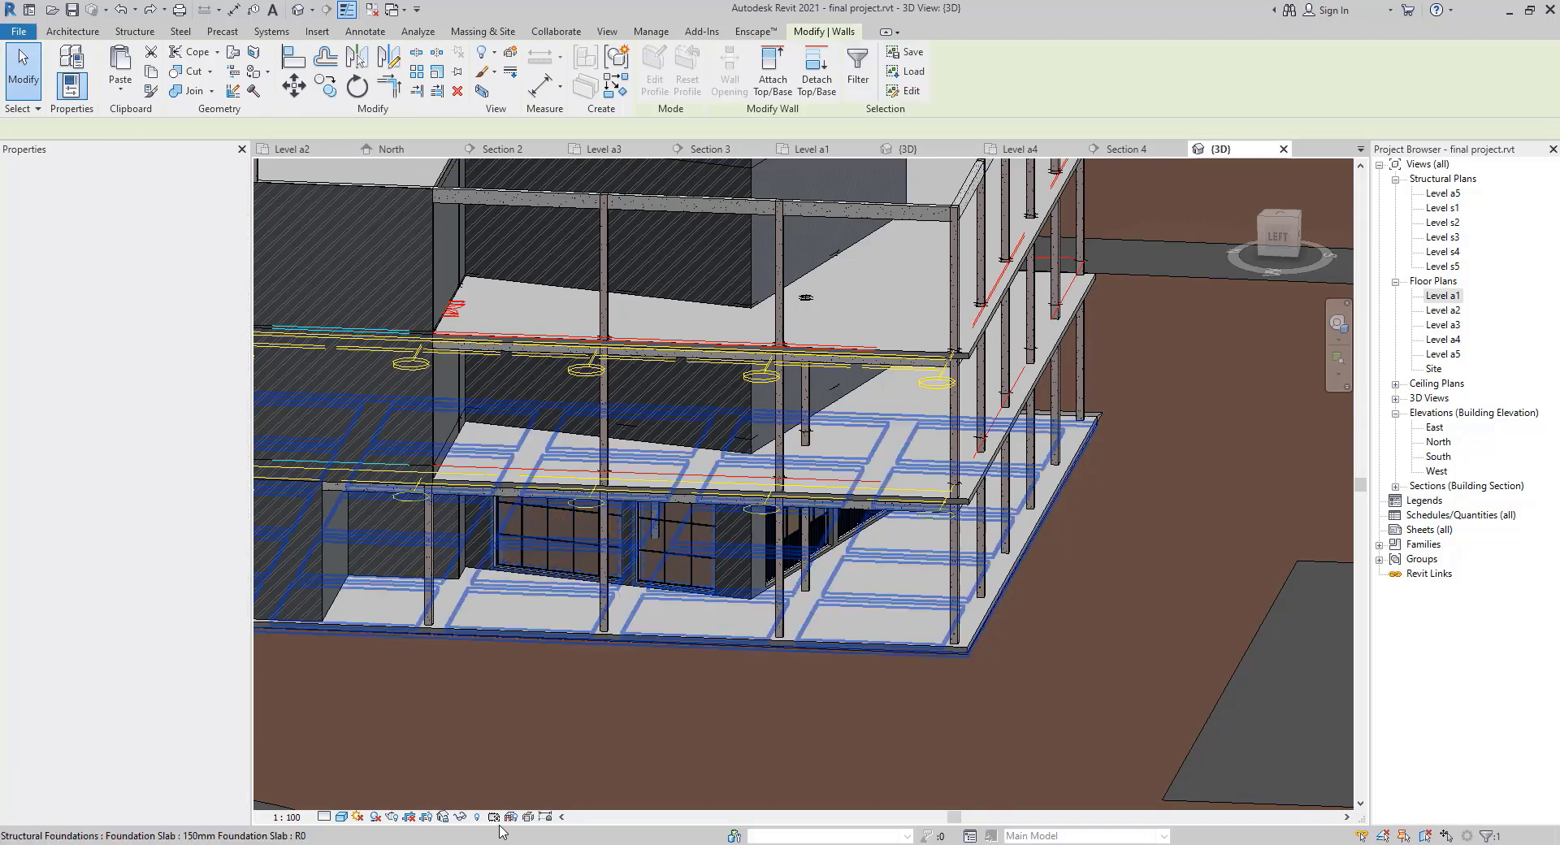
pyautogui.click(462, 817)
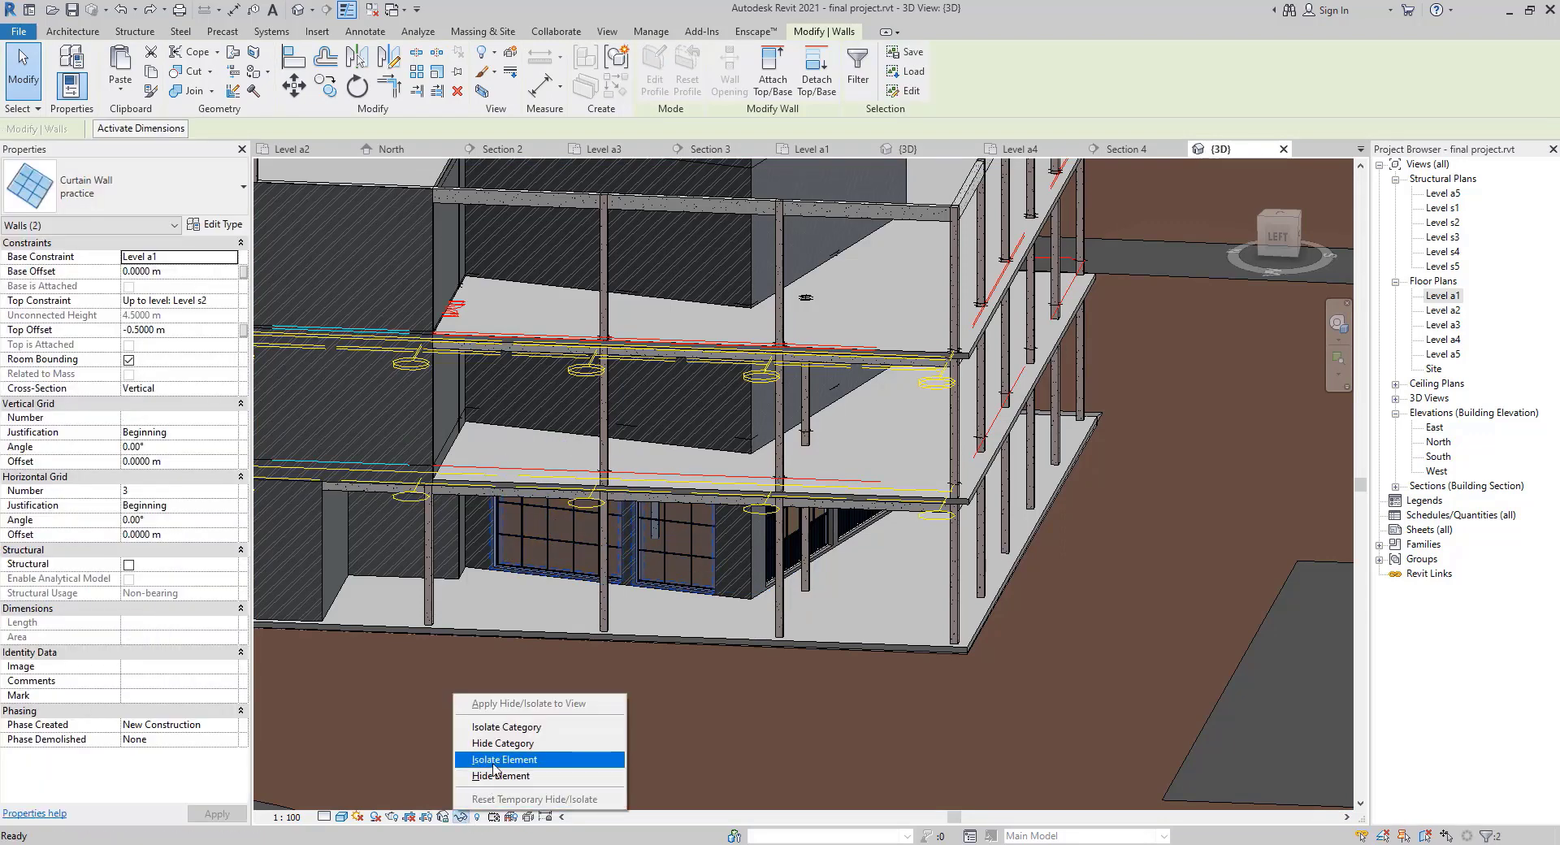
pyautogui.click(504, 760)
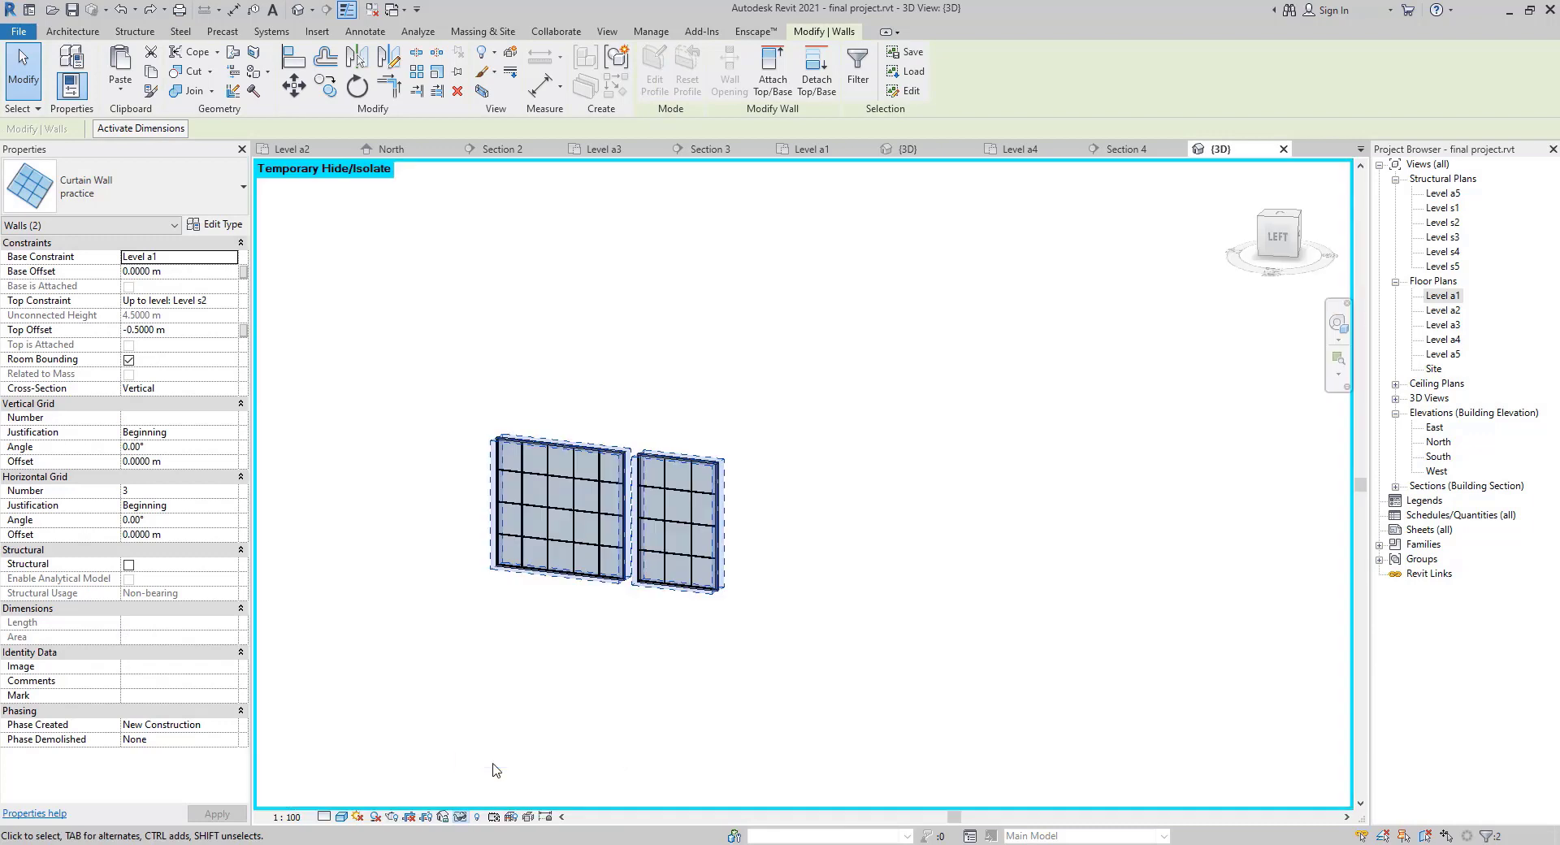
# Orient the 3D view to the left face of the isolated curtain walls and set the visual style to Wireframe.
pyautogui.click(1278, 236)
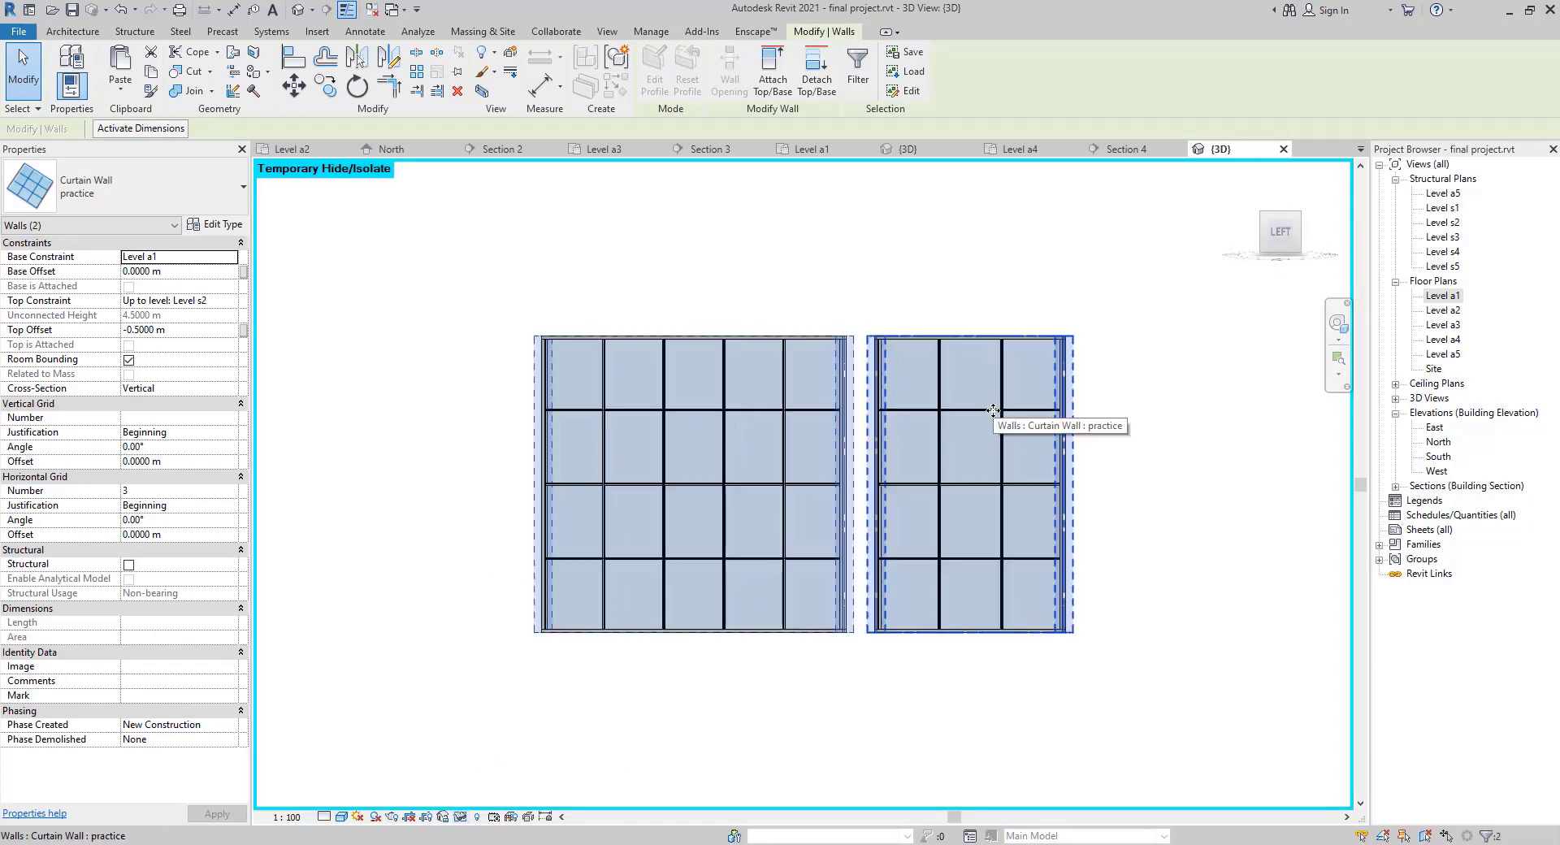
pyautogui.press('Escape')
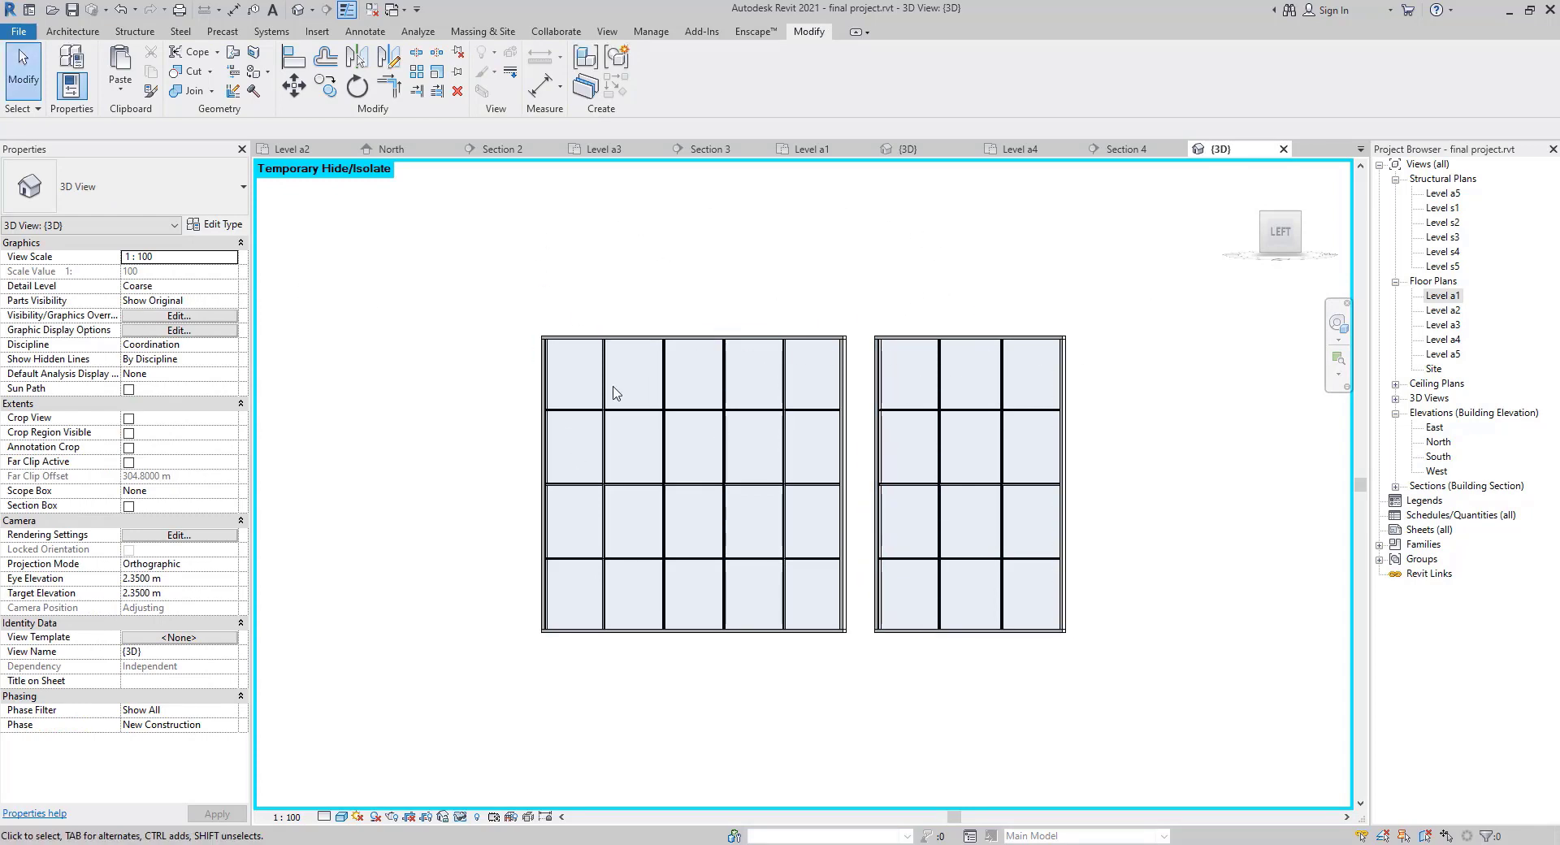
pyautogui.click(341, 817)
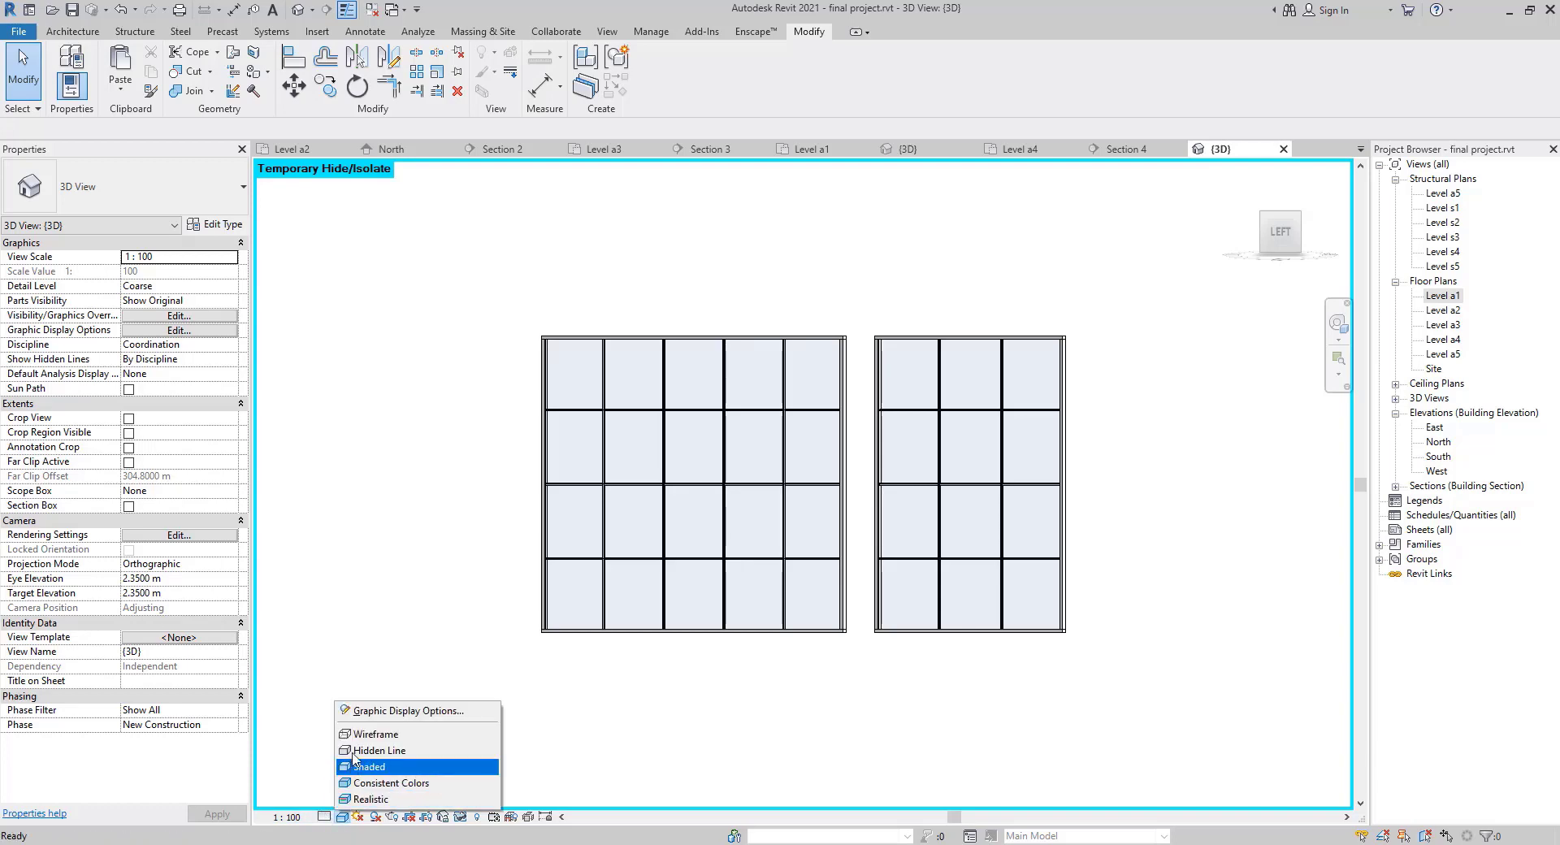
pyautogui.click(358, 747)
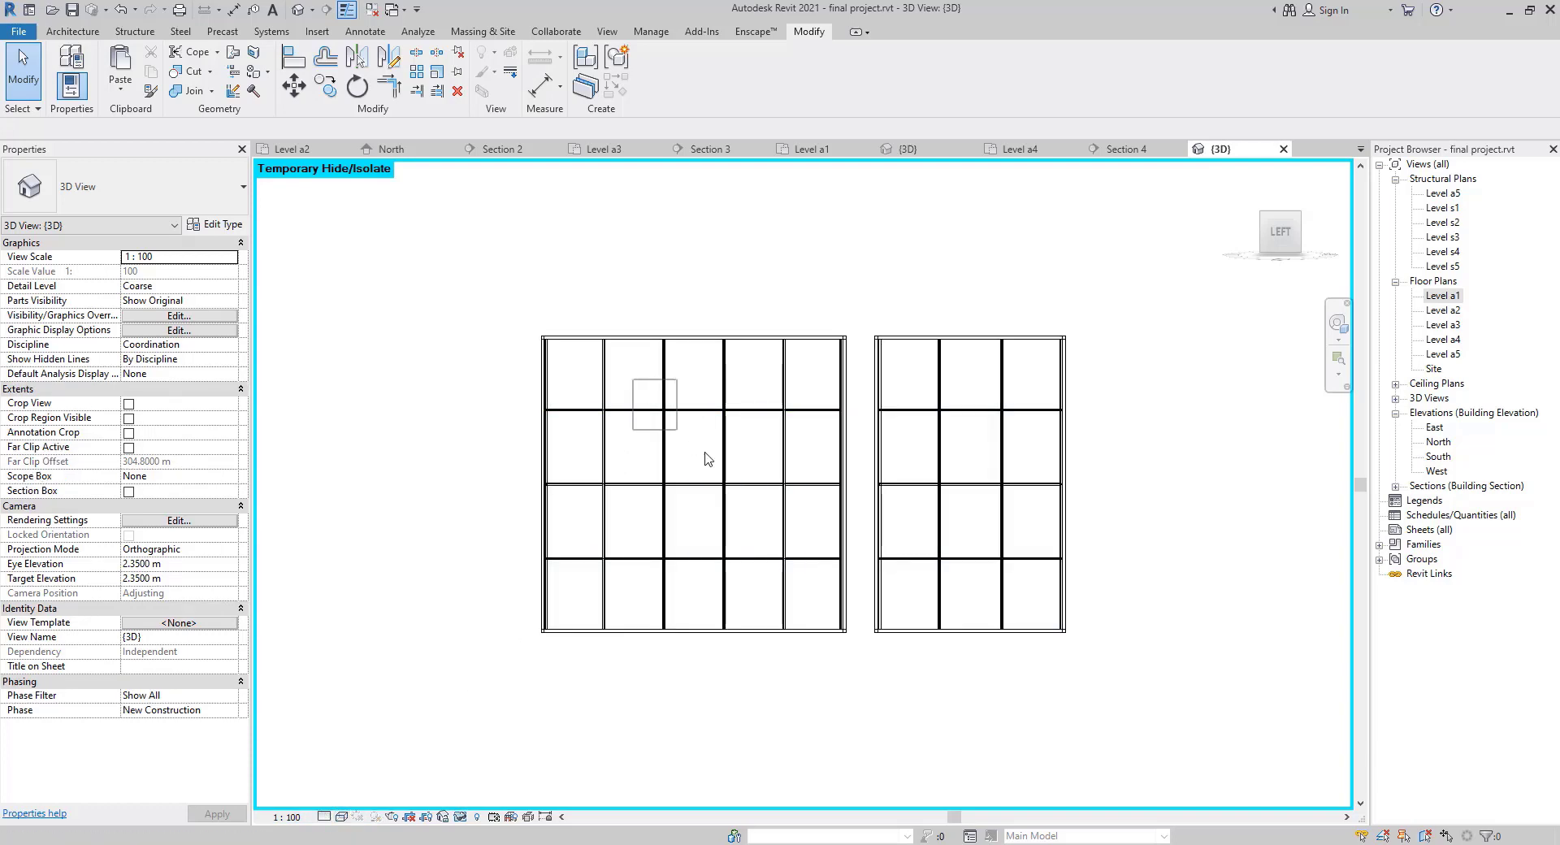
pyautogui.moveTo(641, 439); pyautogui.dragTo(742, 447)
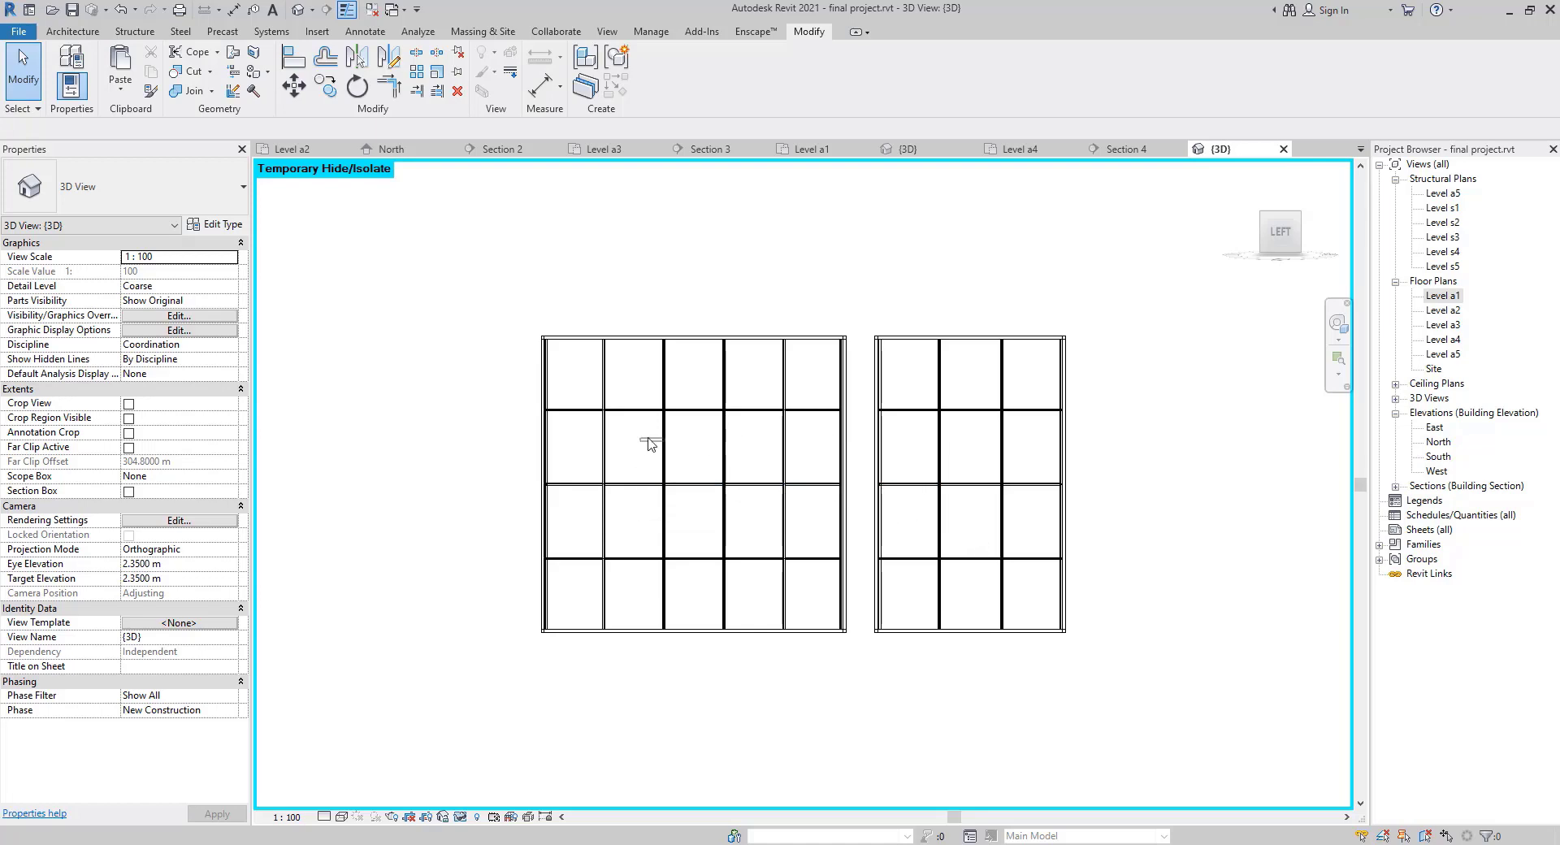
pyautogui.moveTo(972, 444); pyautogui.dragTo(691, 526)
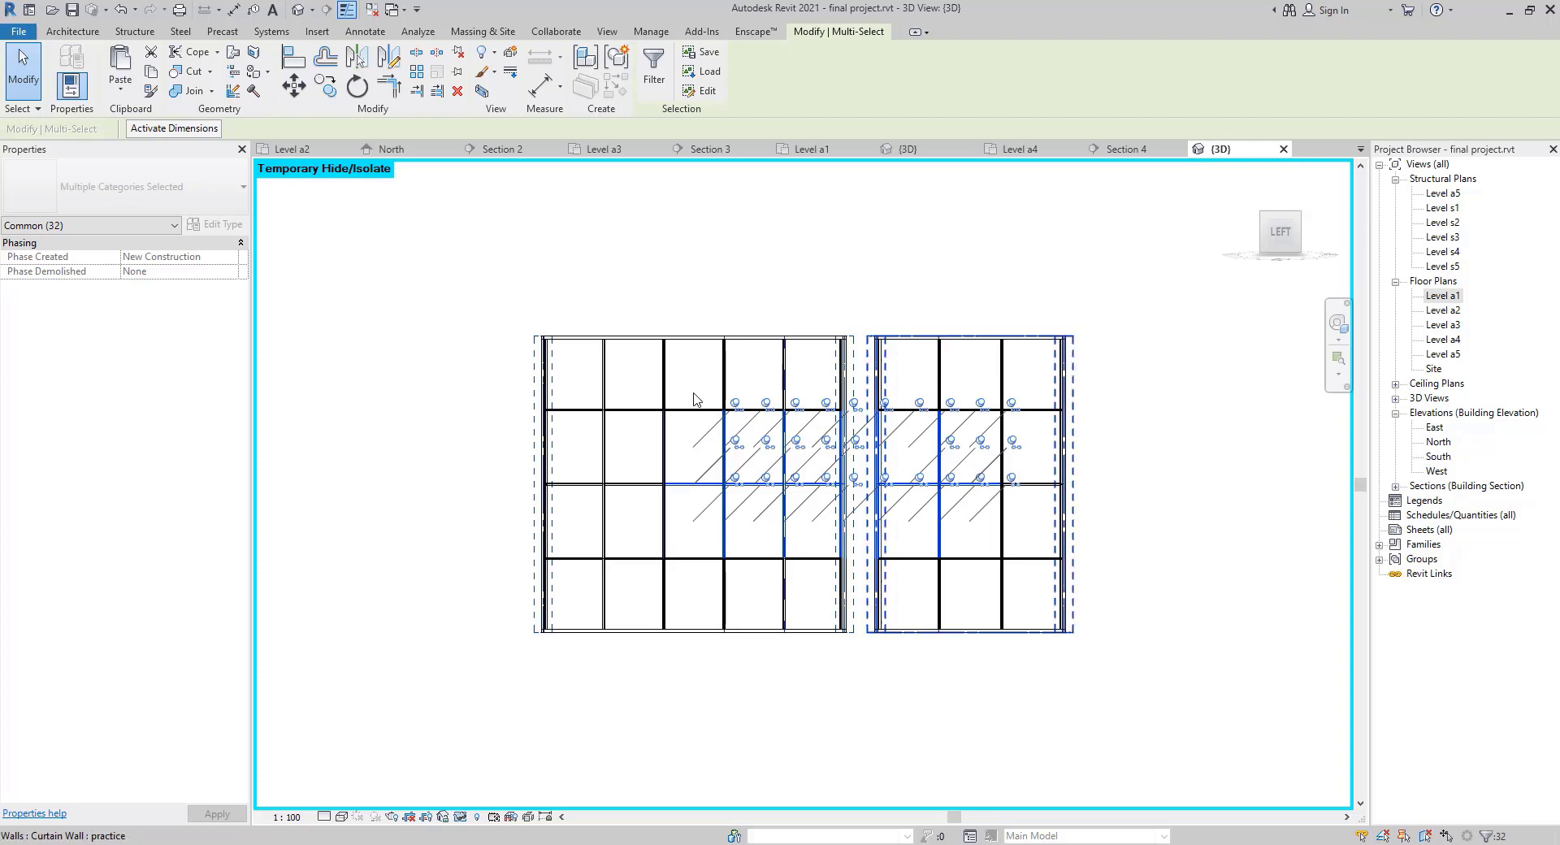
pyautogui.click(662, 269)
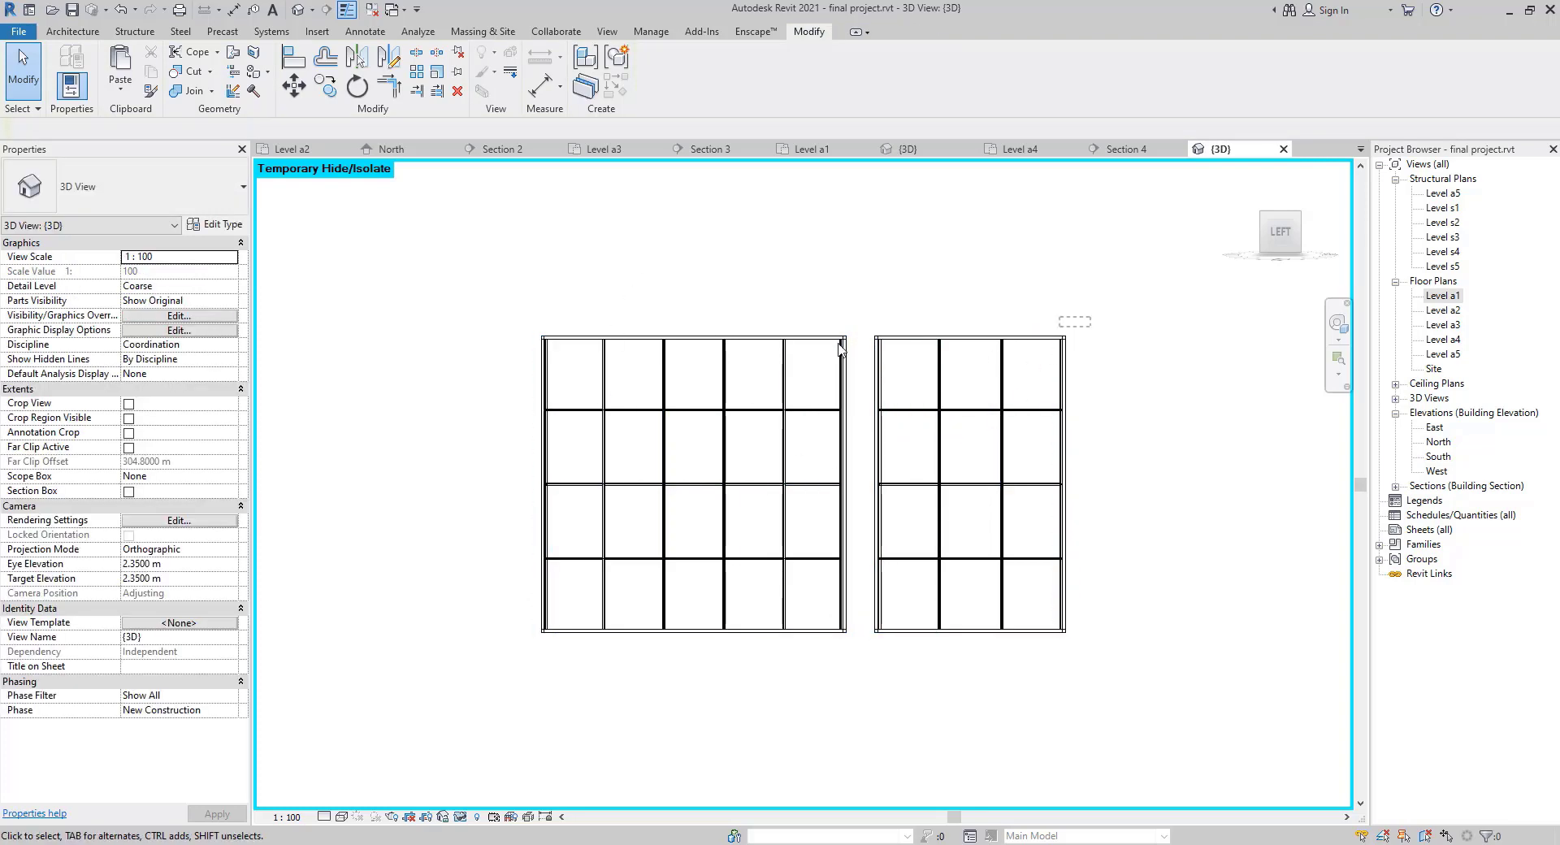
# Select the top-row, bottom-row and outer-column panels of both curtain walls, filtering the selection to Curtain Panels only.
pyautogui.moveTo(1091, 317); pyautogui.dragTo(464, 361)
pyautogui.keyDown('ctrl'); pyautogui.moveTo(574, 274); pyautogui.dragTo(480, 722); pyautogui.keyUp('ctrl')
pyautogui.keyDown('ctrl'); pyautogui.moveTo(1139, 591); pyautogui.dragTo(469, 700); pyautogui.keyUp('ctrl')
pyautogui.keyDown('ctrl'); pyautogui.moveTo(1128, 261); pyautogui.dragTo(1032, 693); pyautogui.keyUp('ctrl')
pyautogui.click(655, 69)
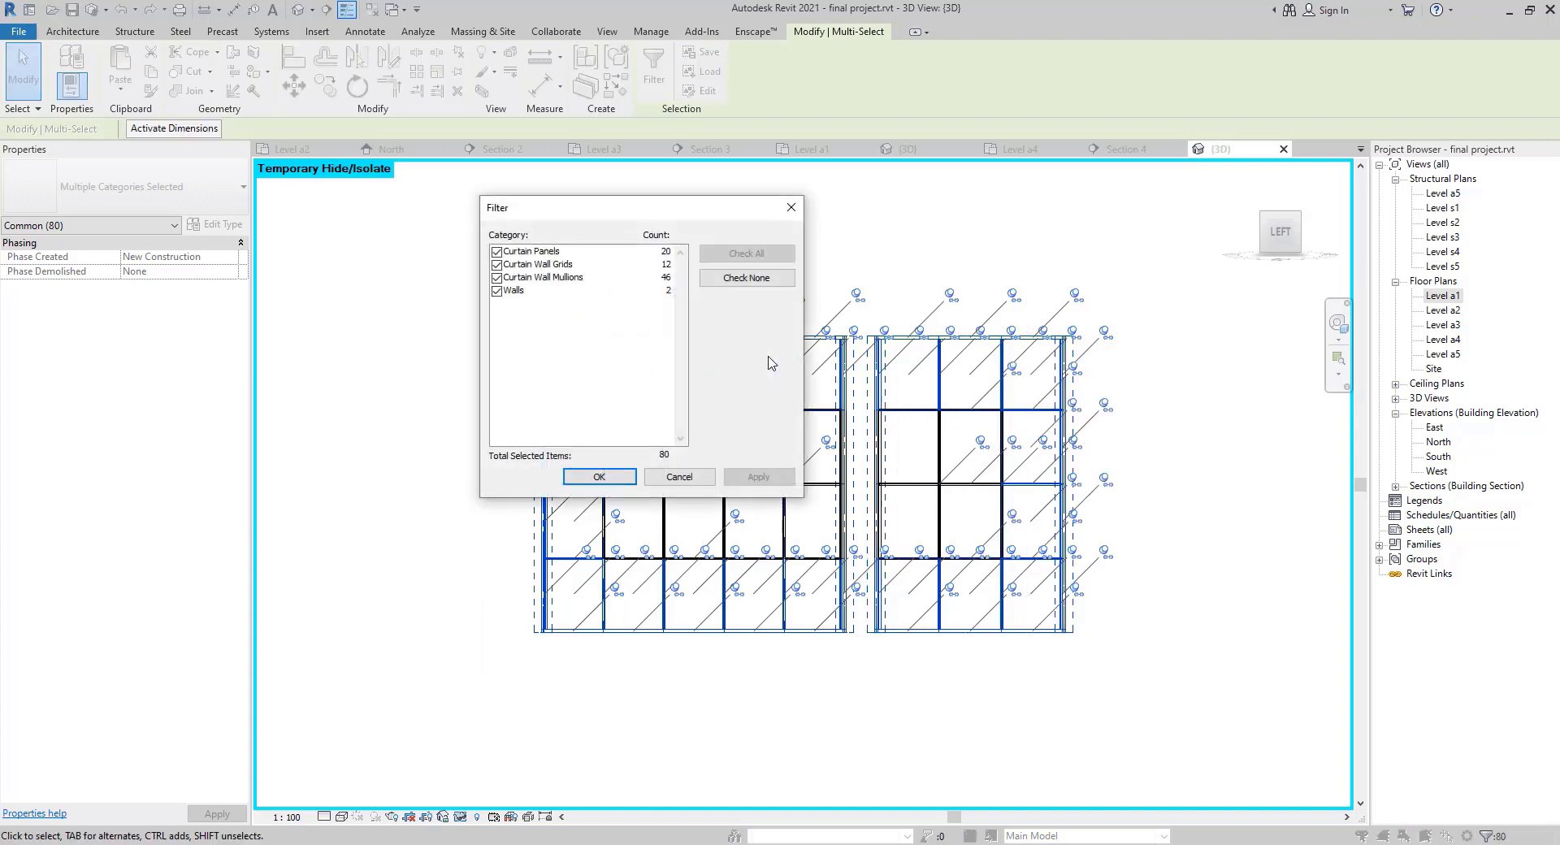
pyautogui.click(746, 278)
pyautogui.click(496, 252)
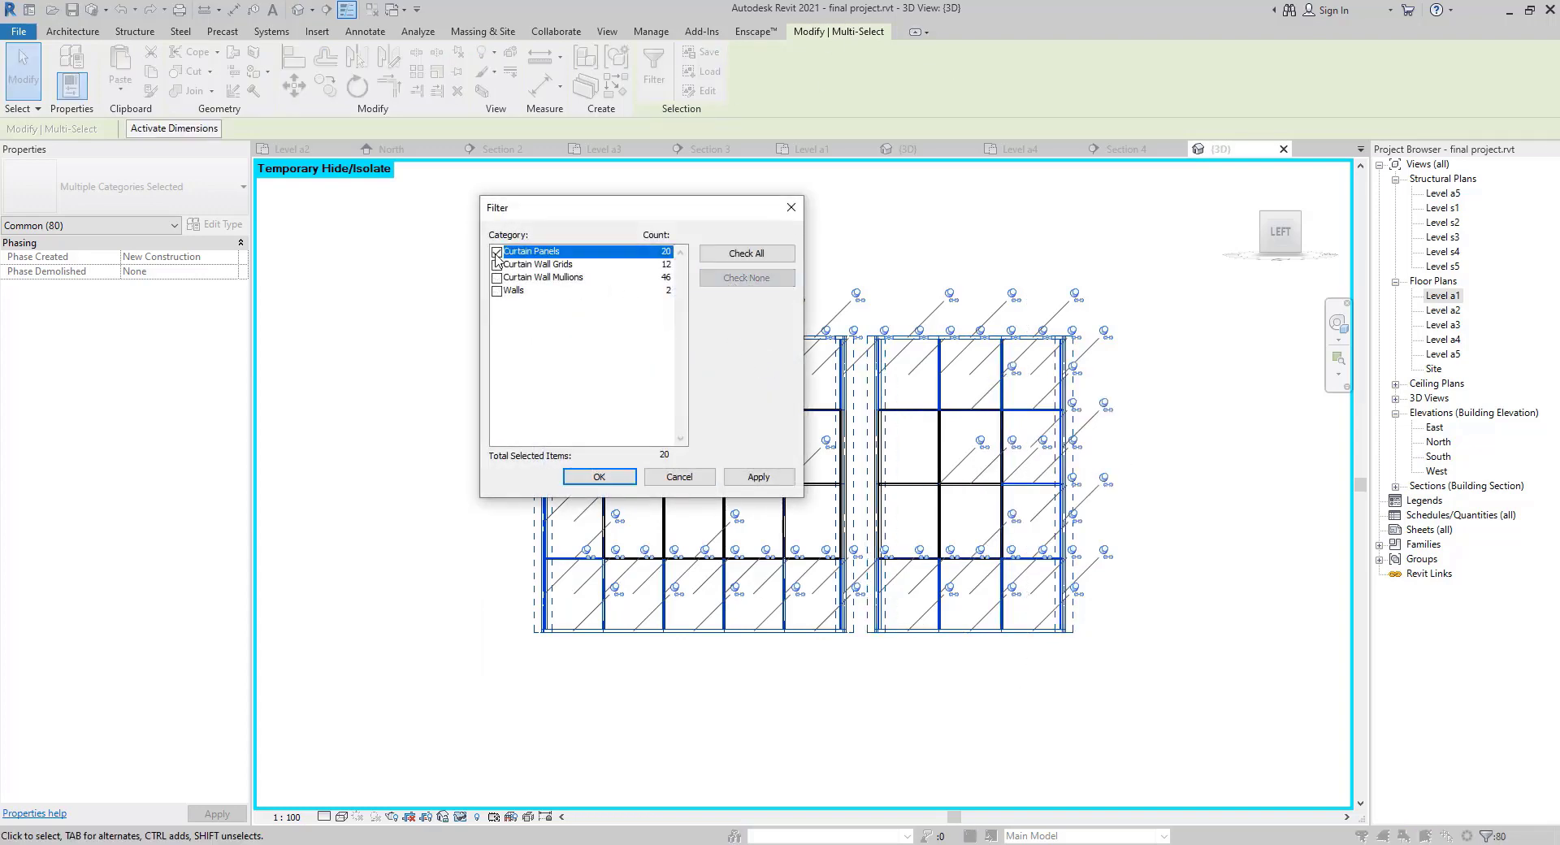
pyautogui.click(598, 477)
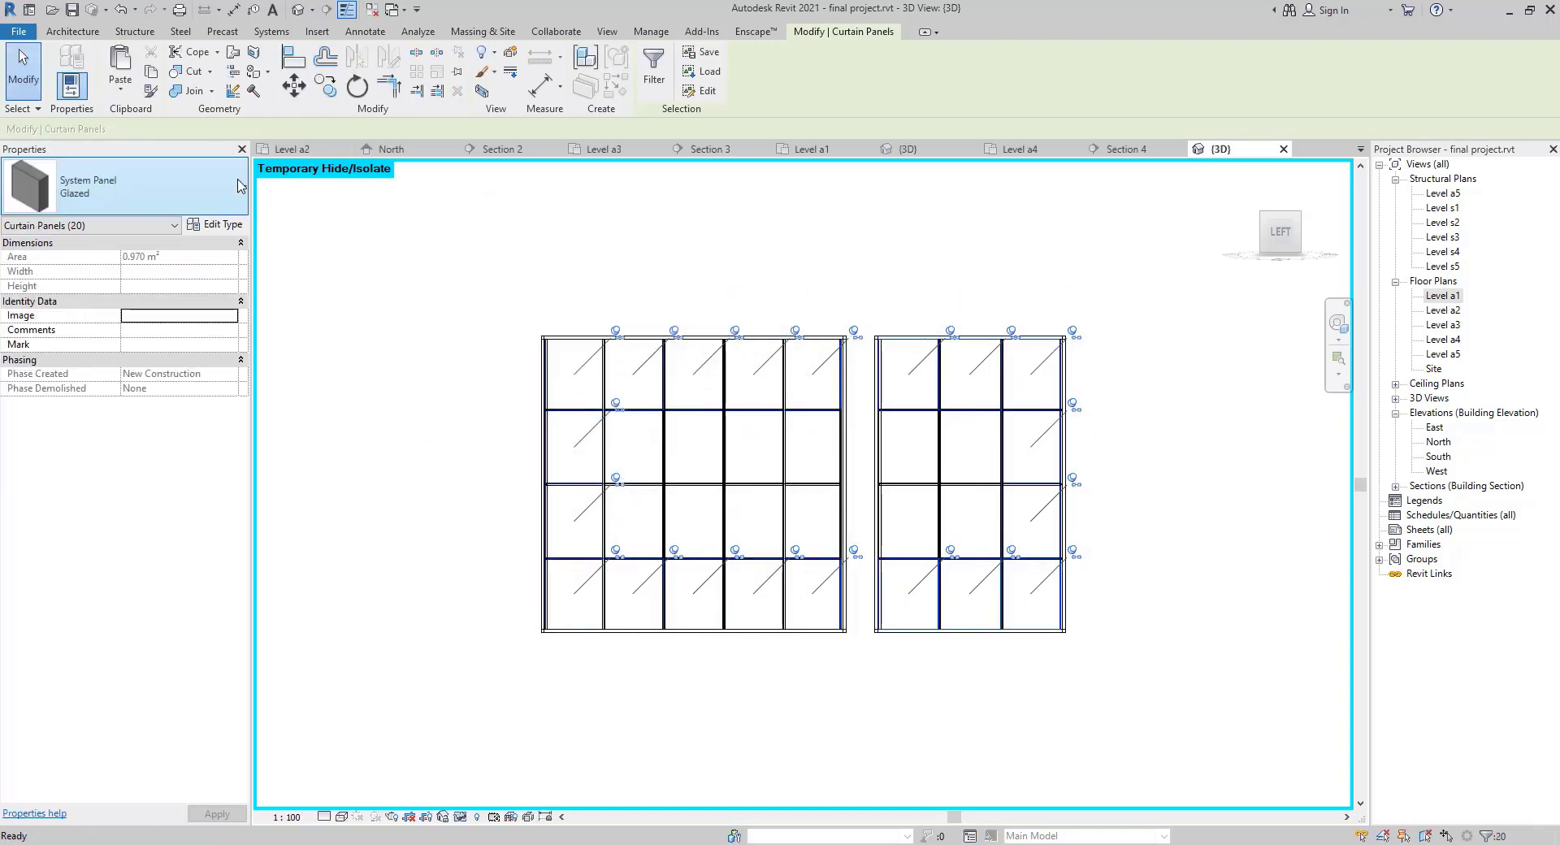
# Change the selected perimeter panels from Glazed to the practice 2 curtain wall and clear the selection.
pyautogui.click(122, 187)
pyautogui.click(366, 316)
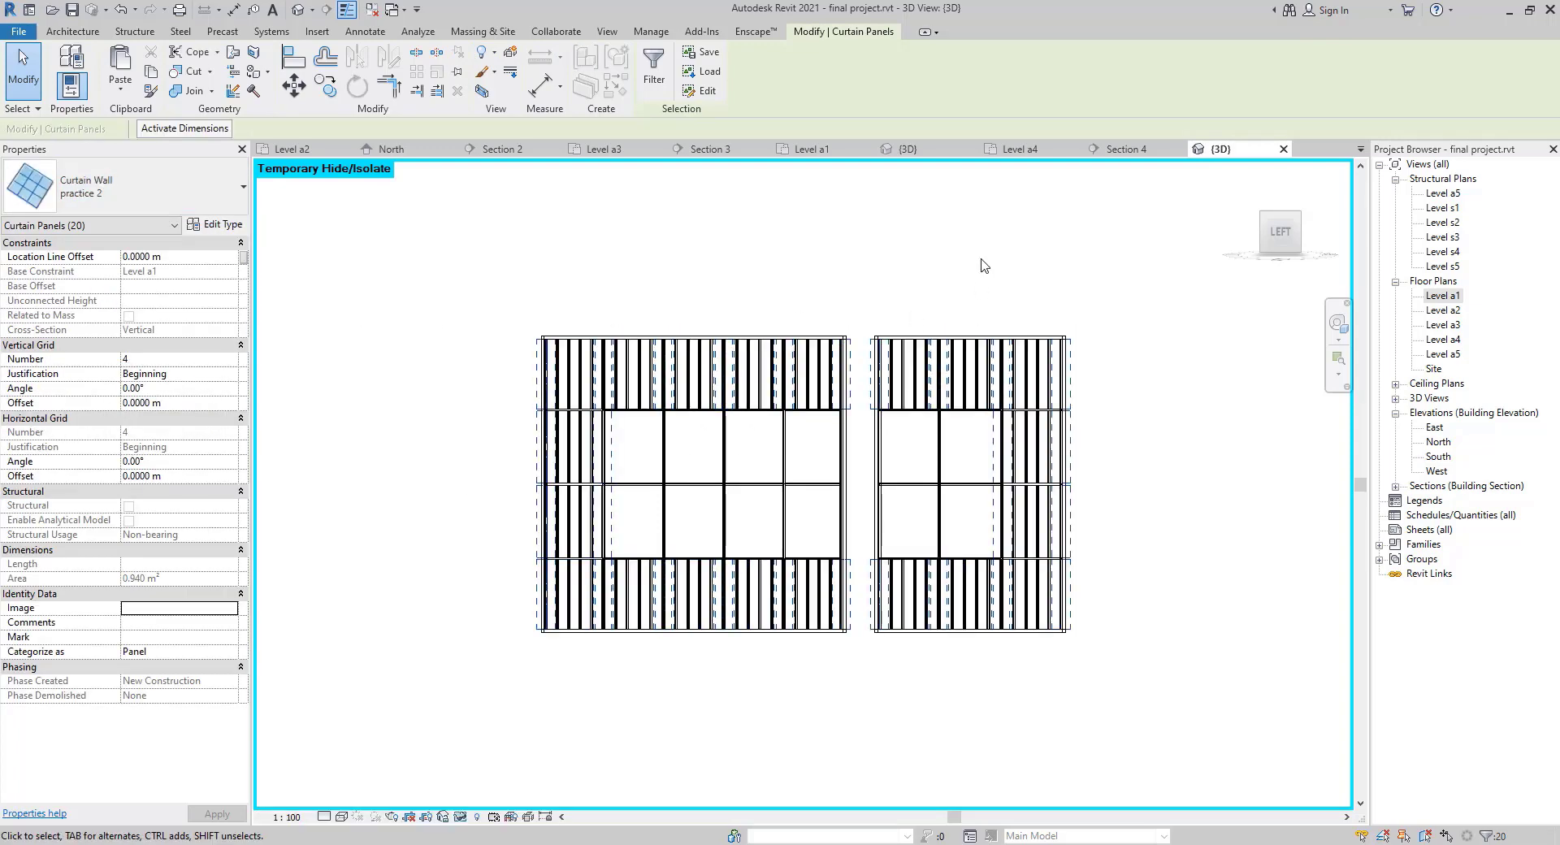
pyautogui.click(871, 335)
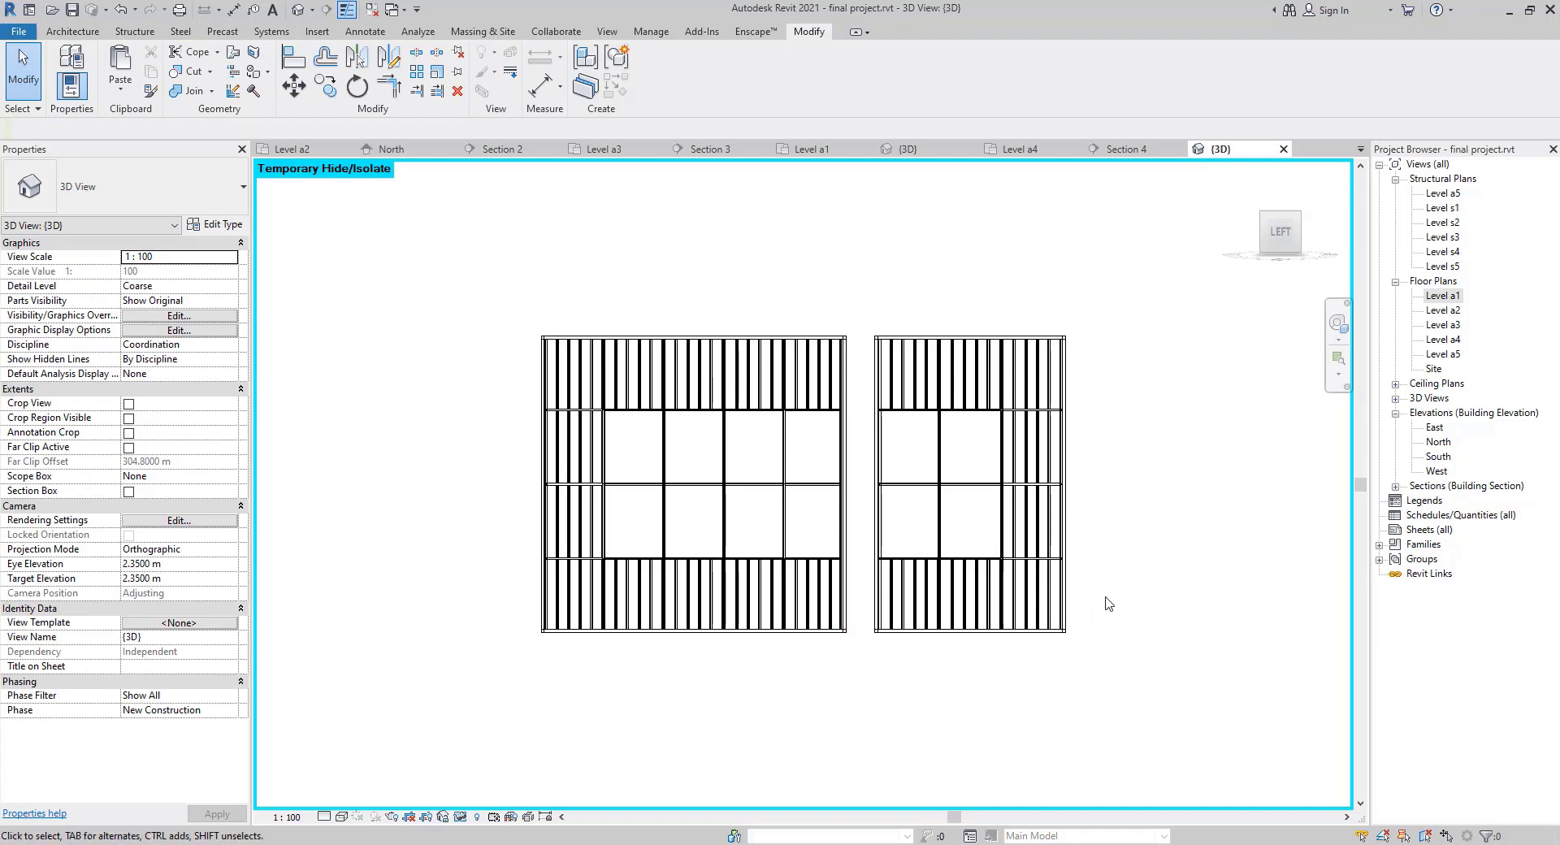
# Reset the temporary hide/isolate to restore the whole building and set the 3D view's visual style to Shaded.
pyautogui.click(460, 818)
pyautogui.click(496, 802)
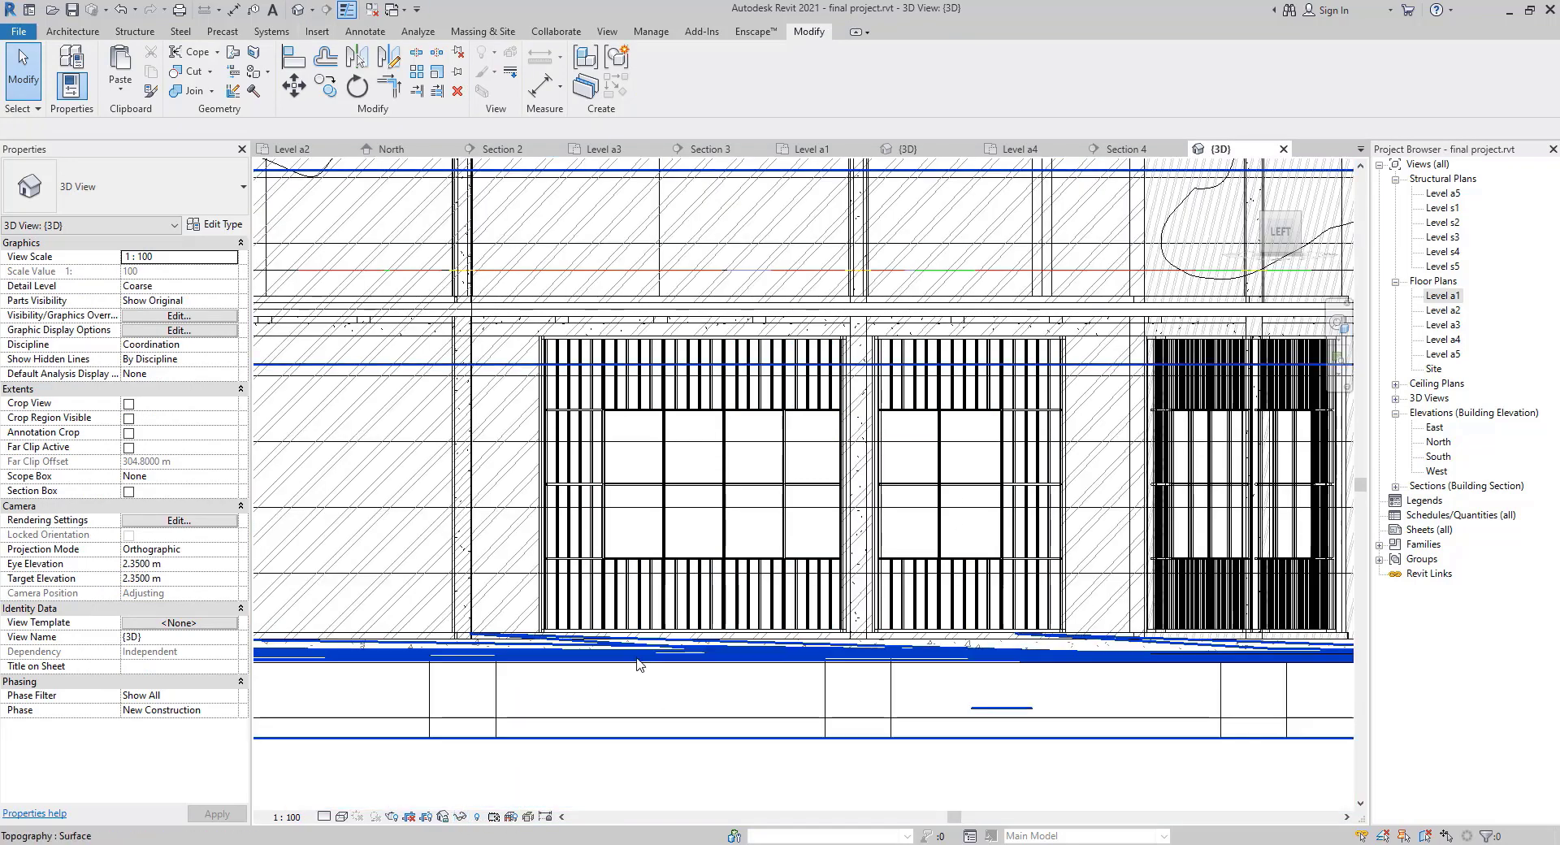
pyautogui.click(341, 817)
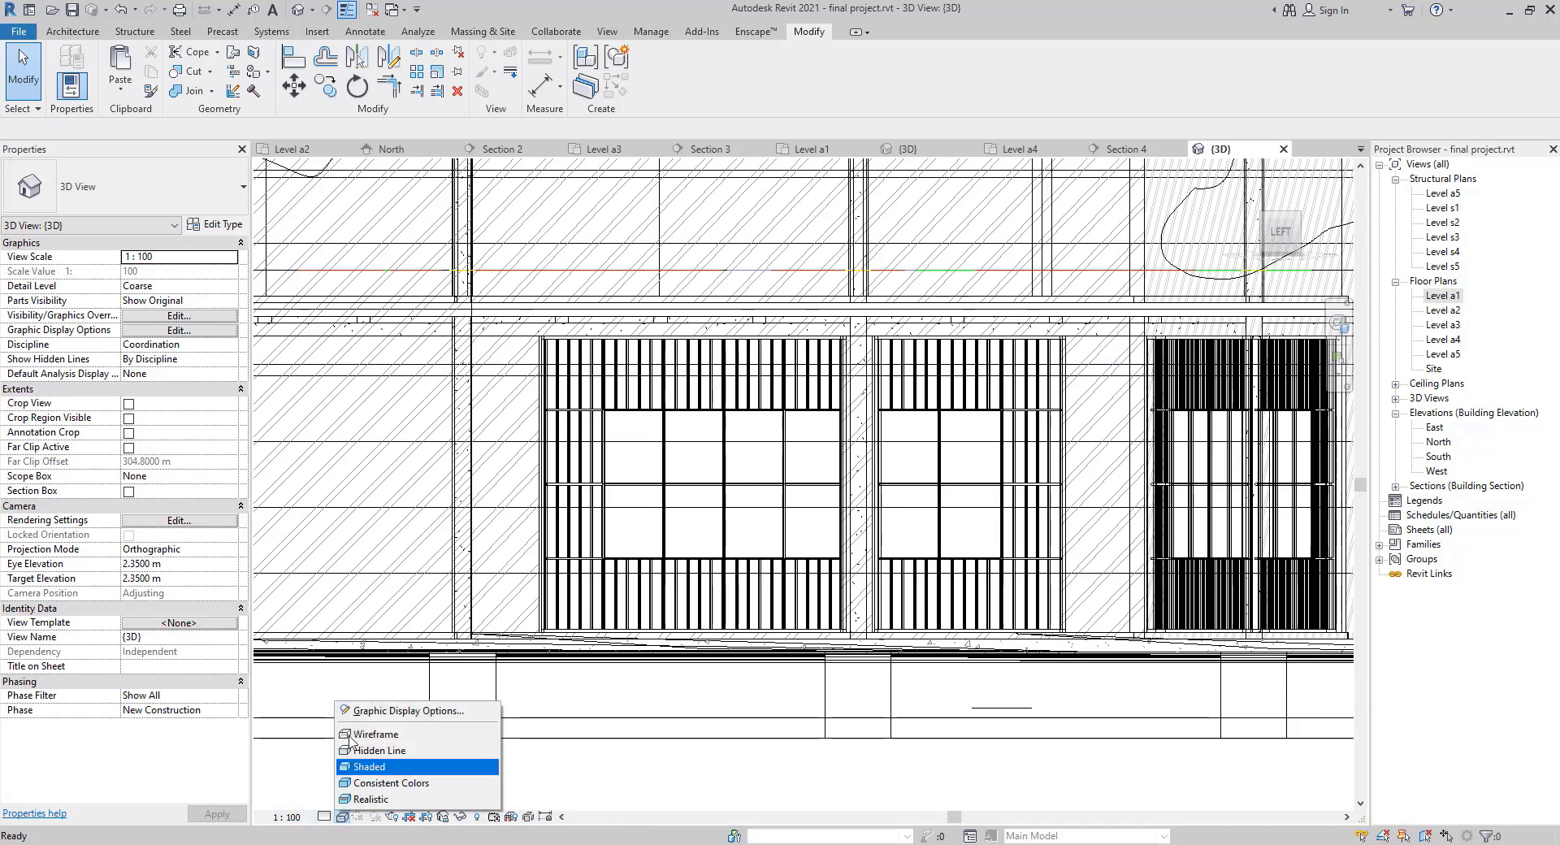
pyautogui.click(345, 767)
pyautogui.scroll(-5, 884, 568)
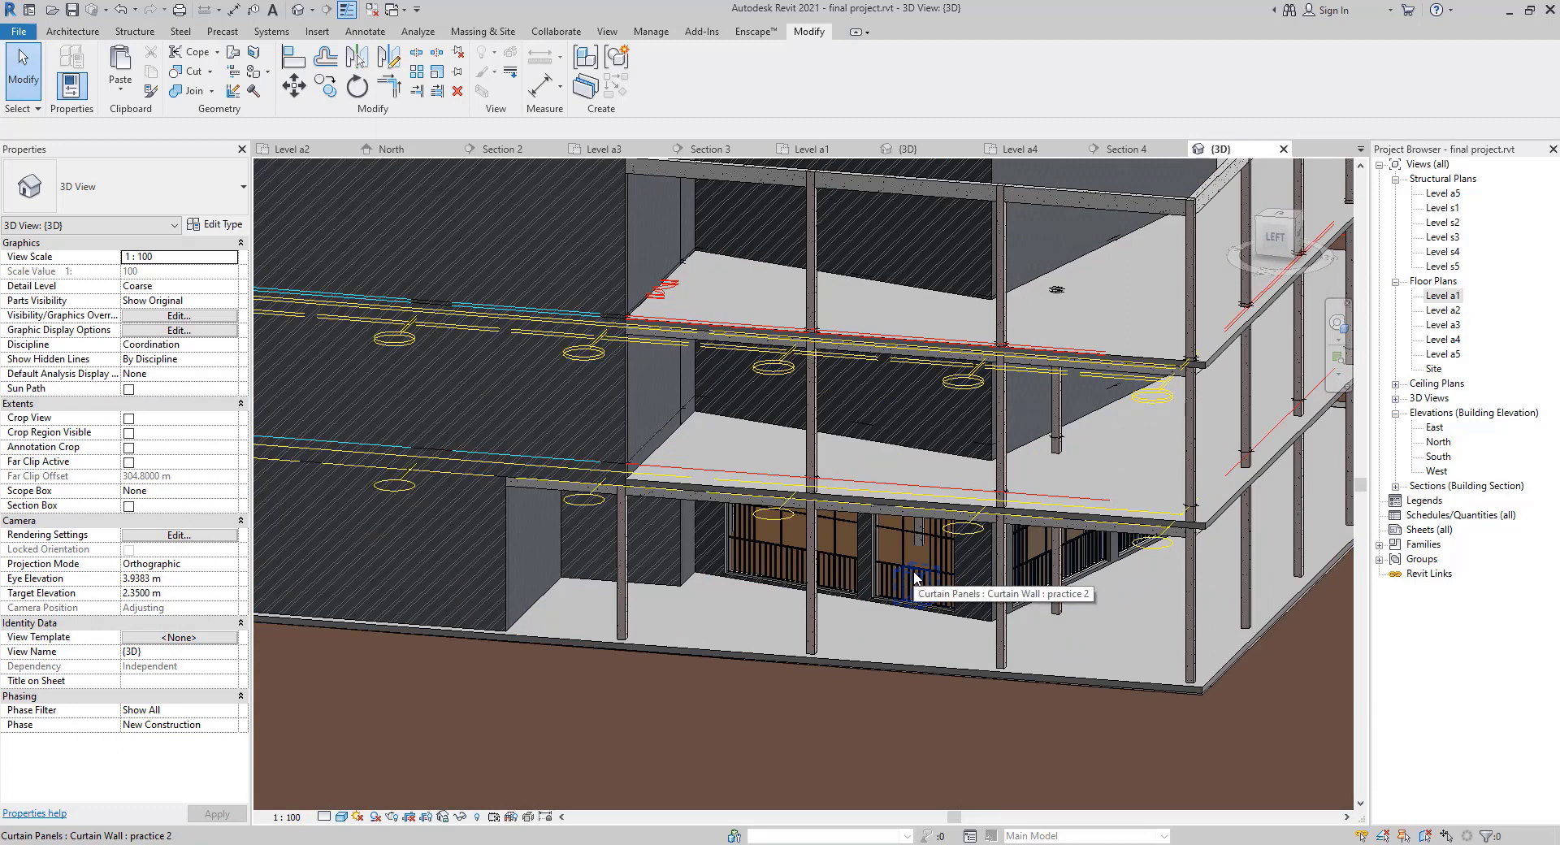
pyautogui.press('Tab')
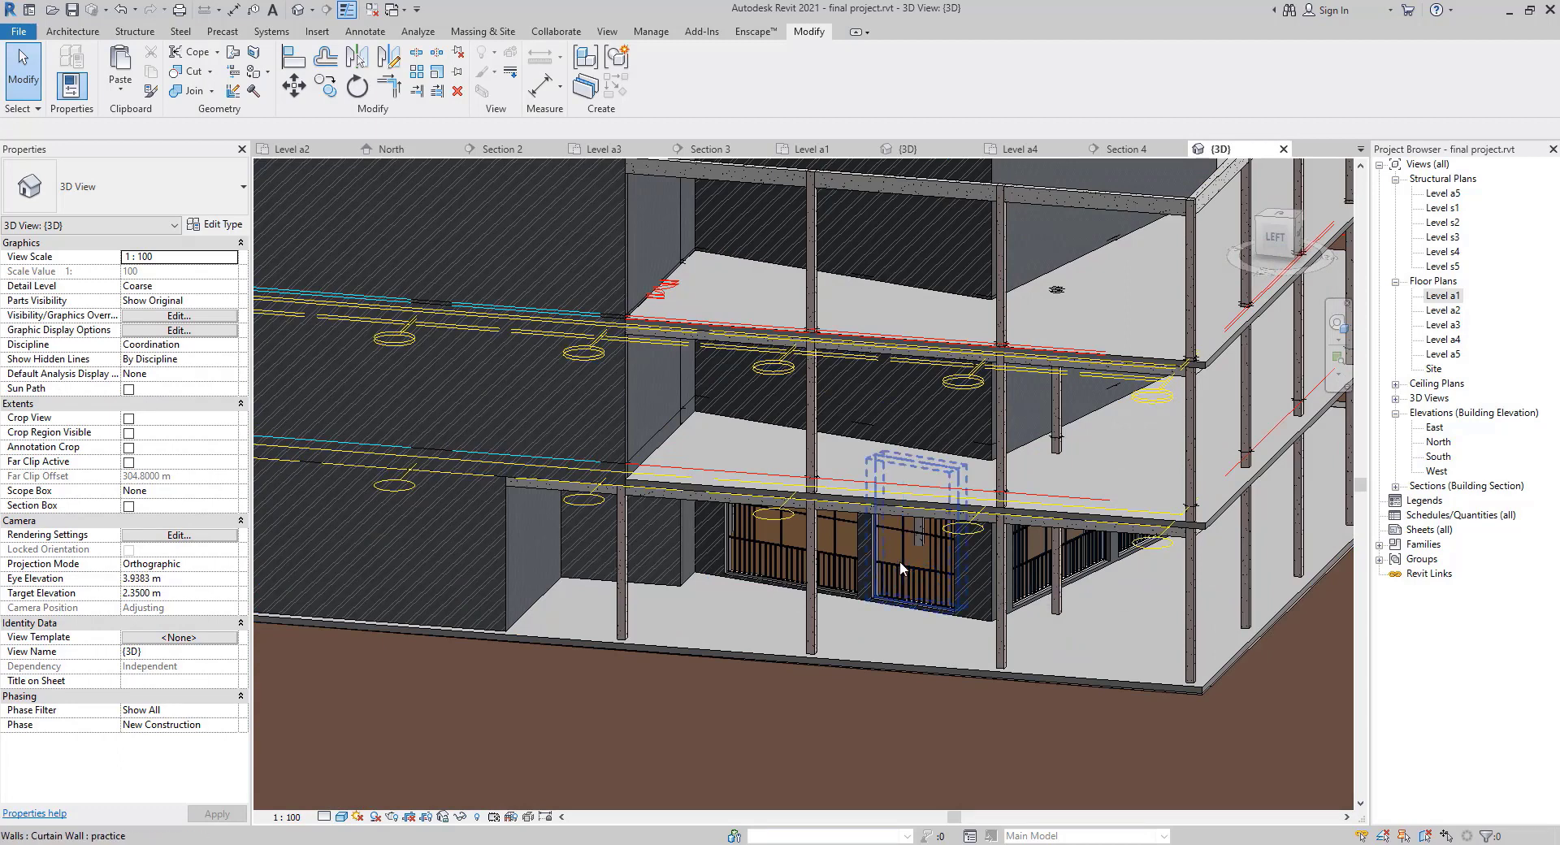
pyautogui.click(899, 560)
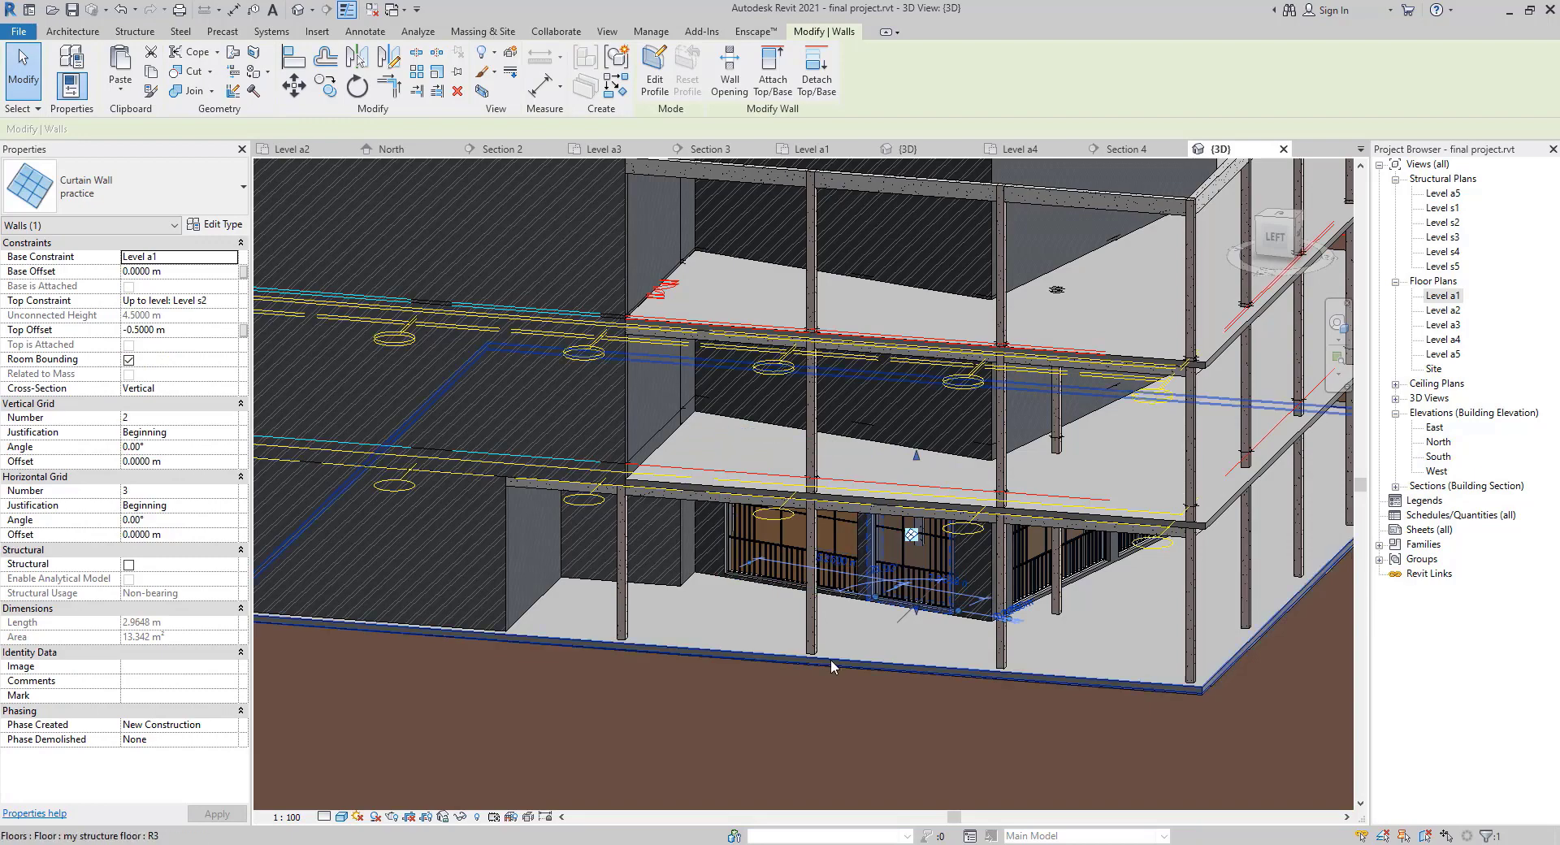
pyautogui.scroll(-4, 827, 663)
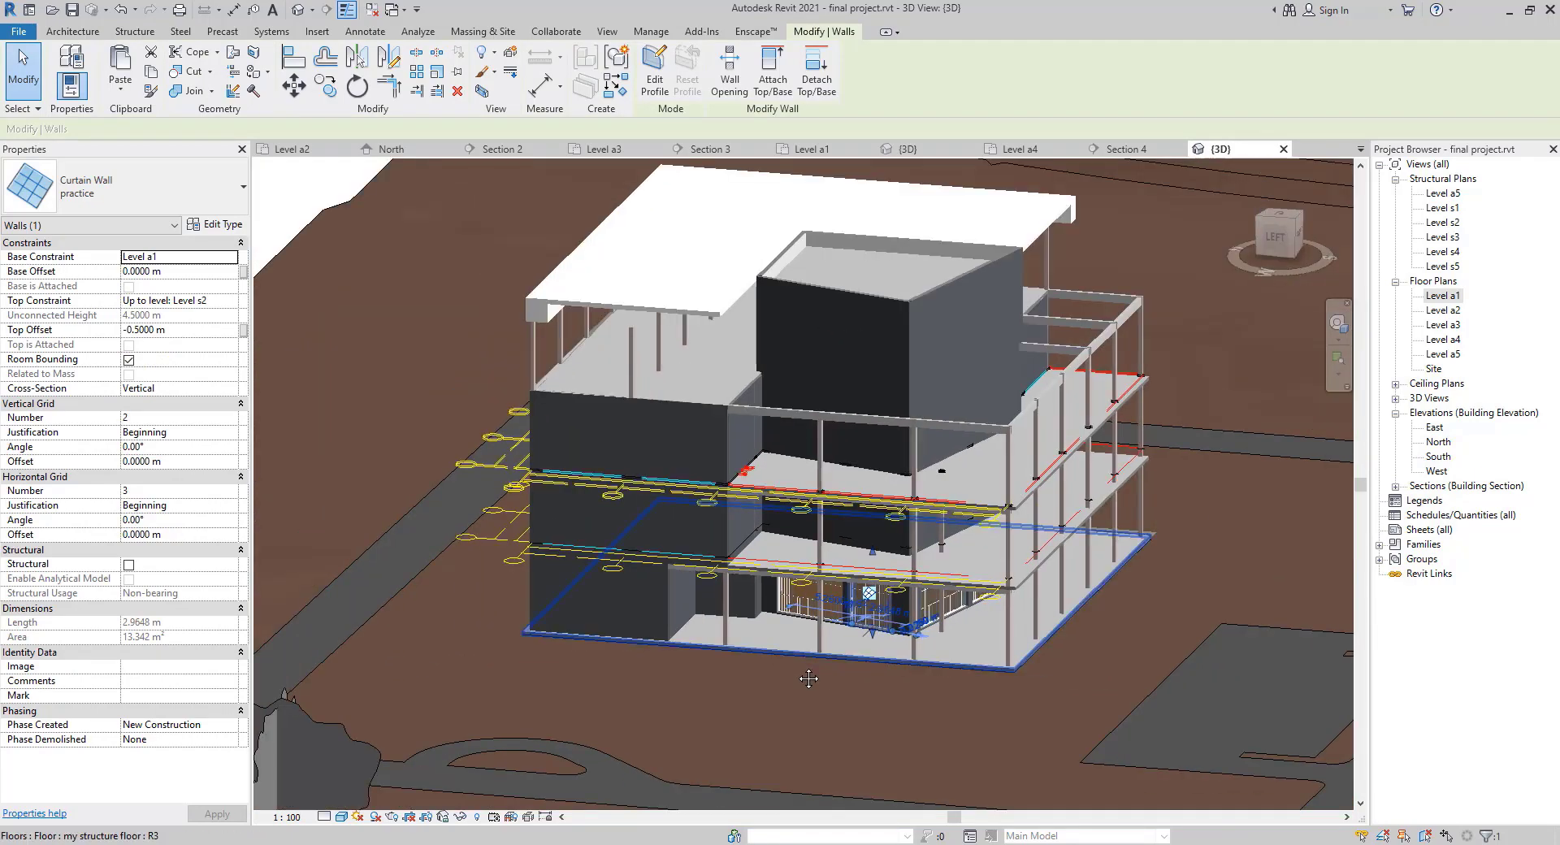
pyautogui.moveTo(812, 679); pyautogui.dragTo(792, 628, button='middle')
pyautogui.scroll(3, 805, 587)
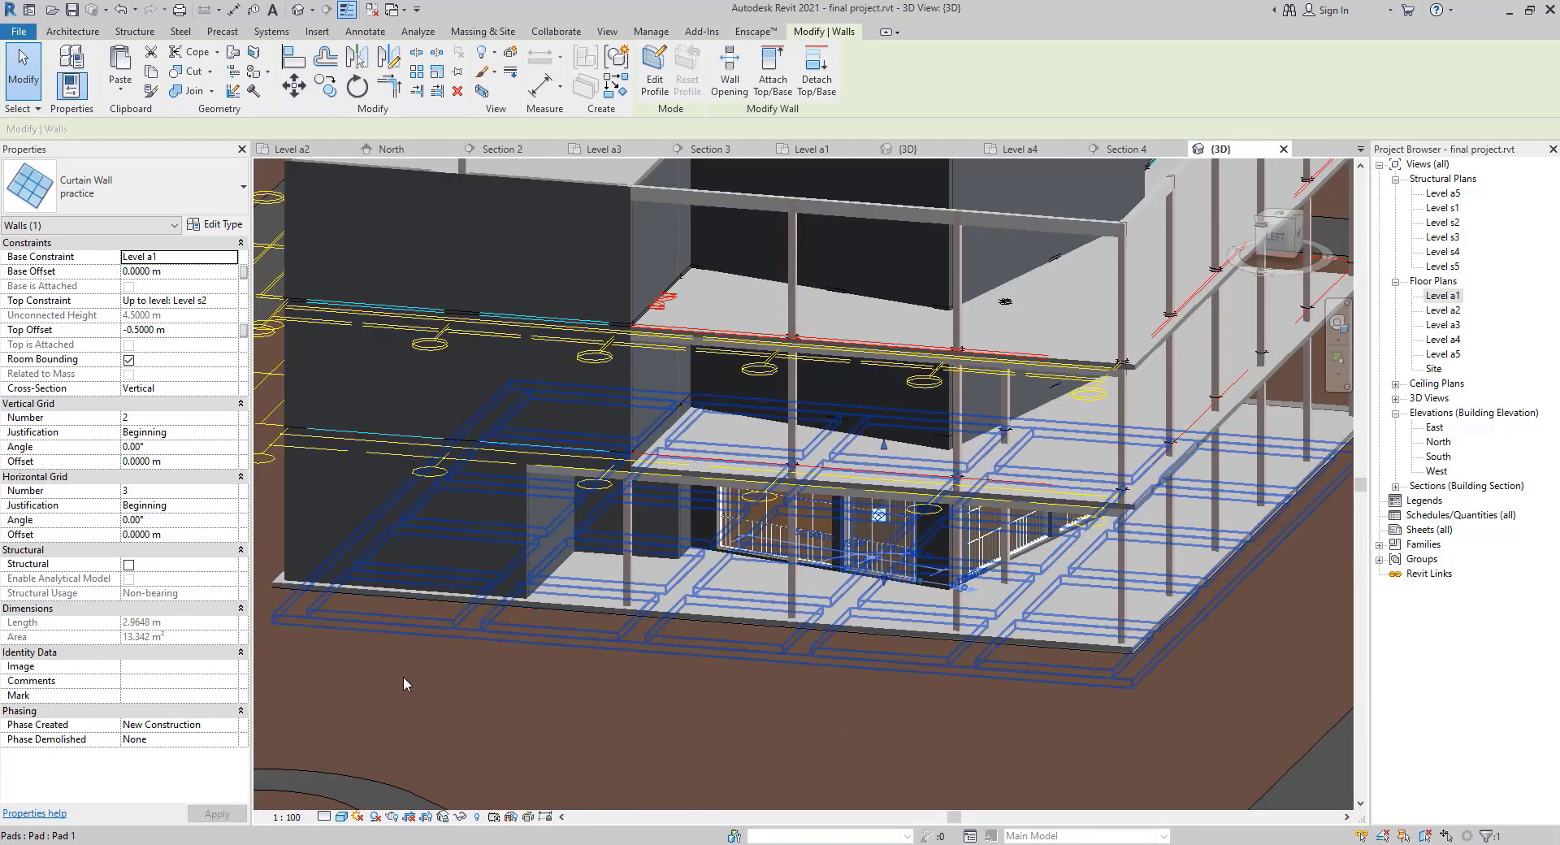
pyautogui.click(398, 742)
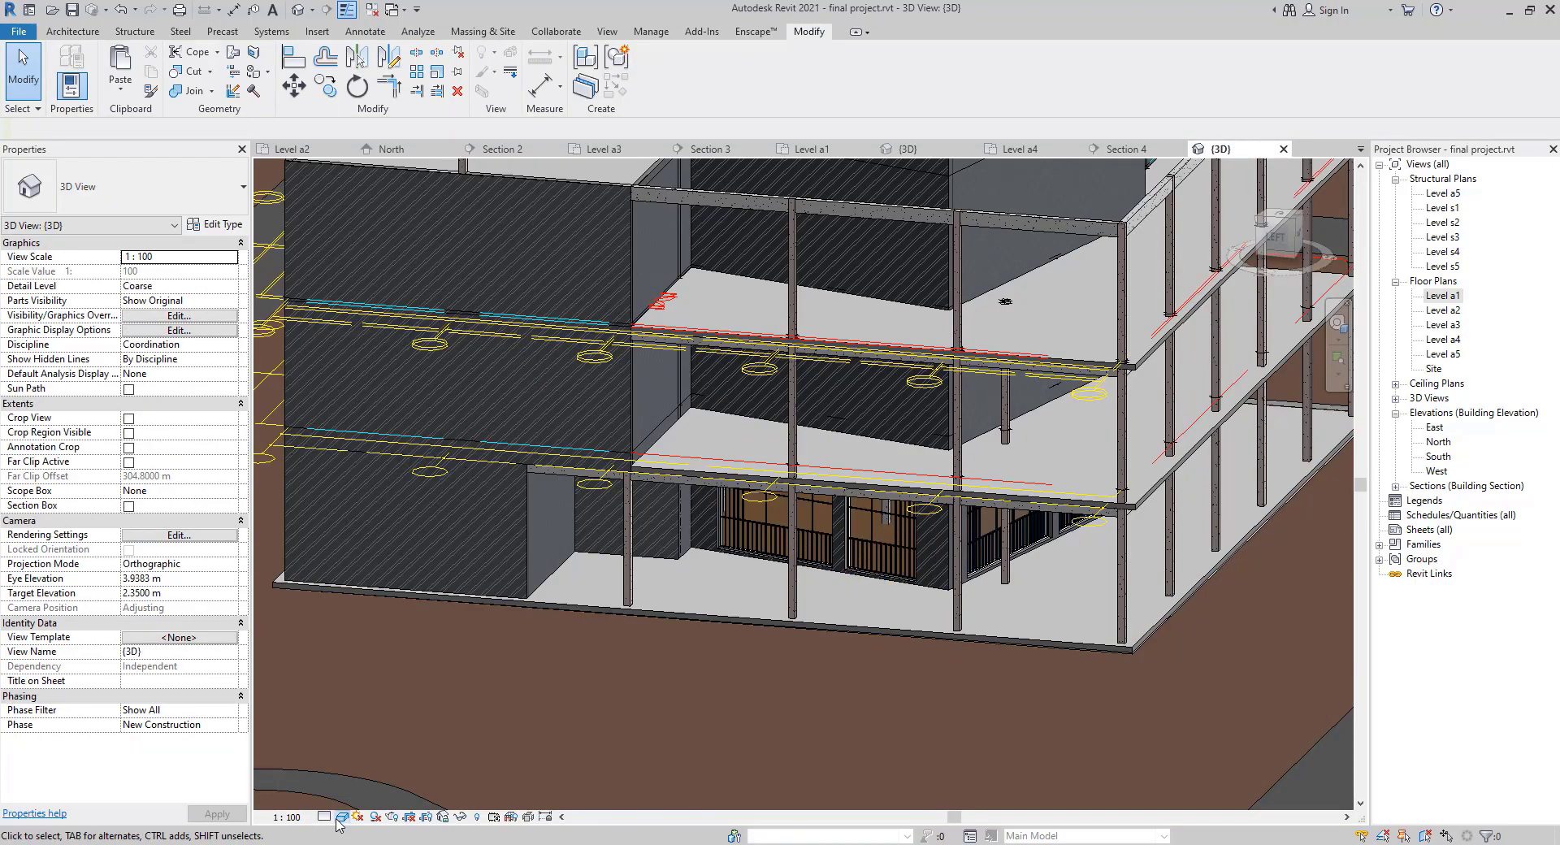
# Try selecting the Level a1 curtain walls in Wireframe, filtered to Curtain Panels, Curtain Wall Grids and Curtain Wall Mullions, then drop the selection and restore shading.
pyautogui.click(341, 817)
pyautogui.click(378, 730)
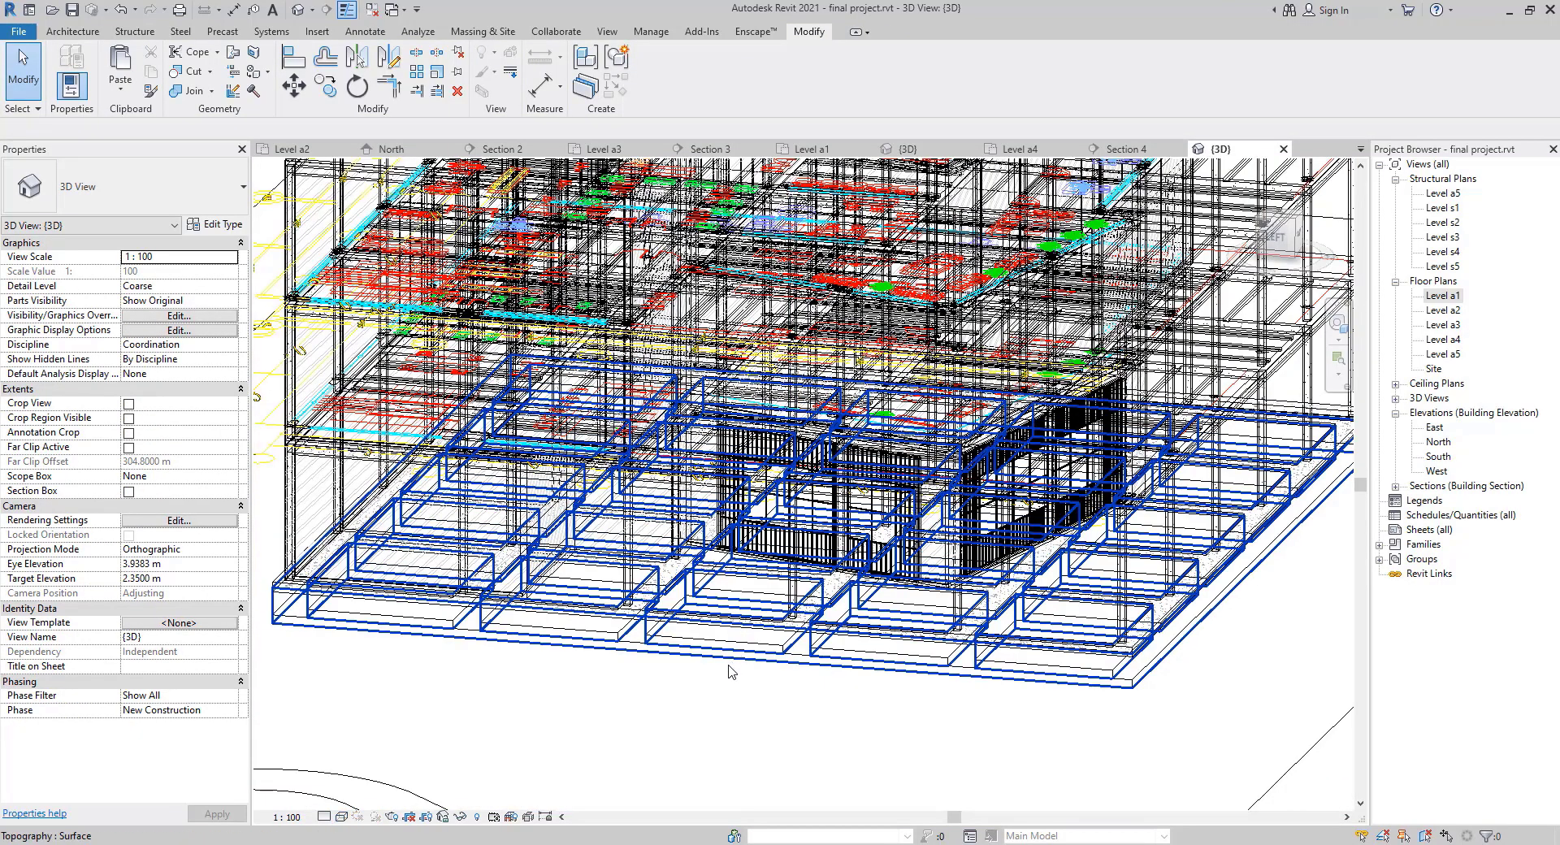
pyautogui.moveTo(715, 682); pyautogui.dragTo(1185, 379)
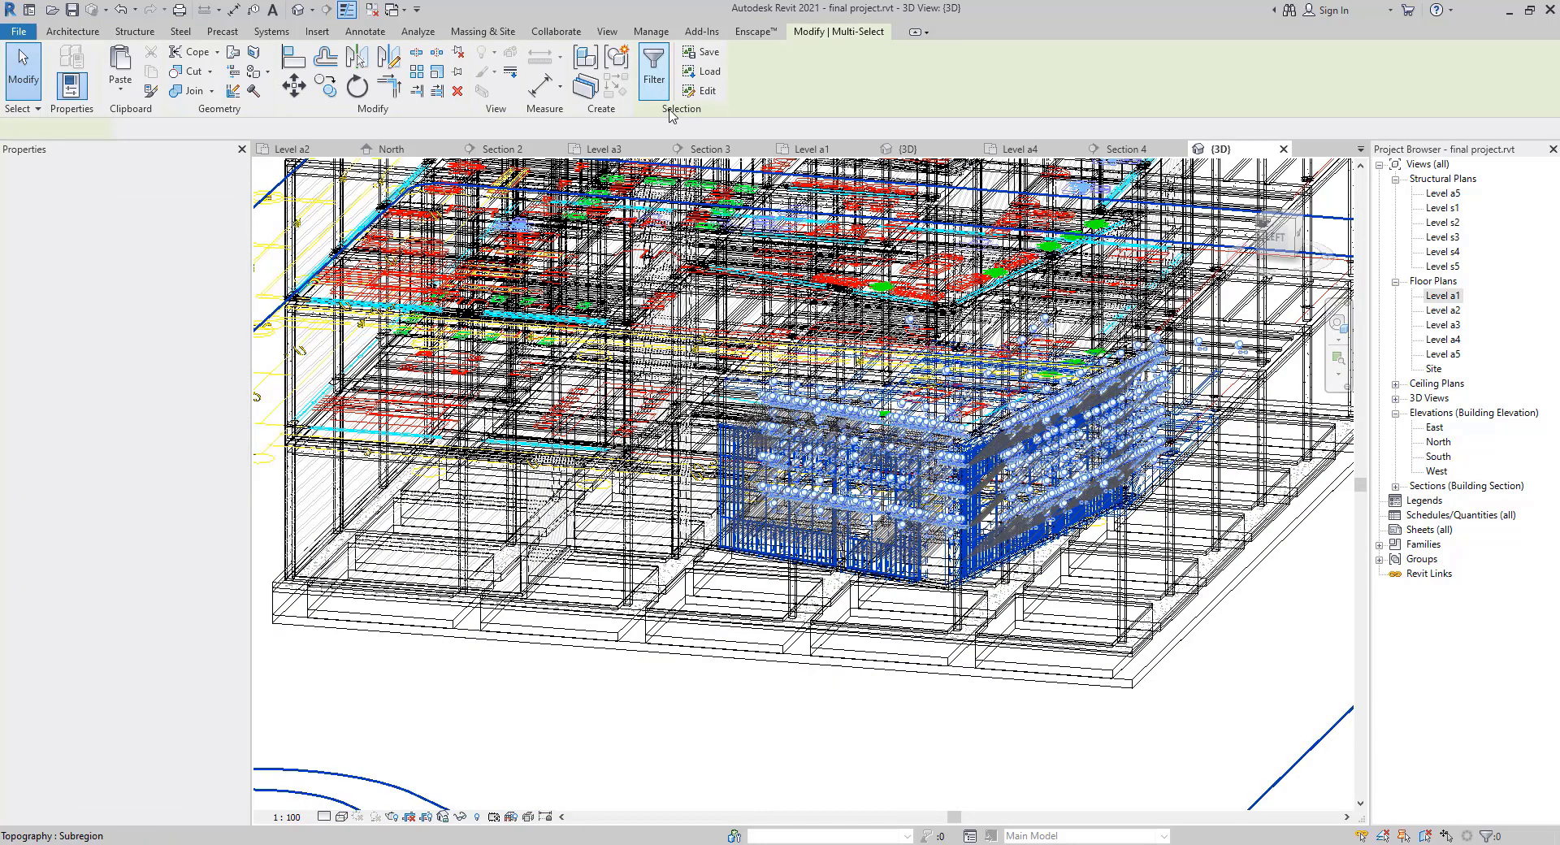
pyautogui.click(654, 69)
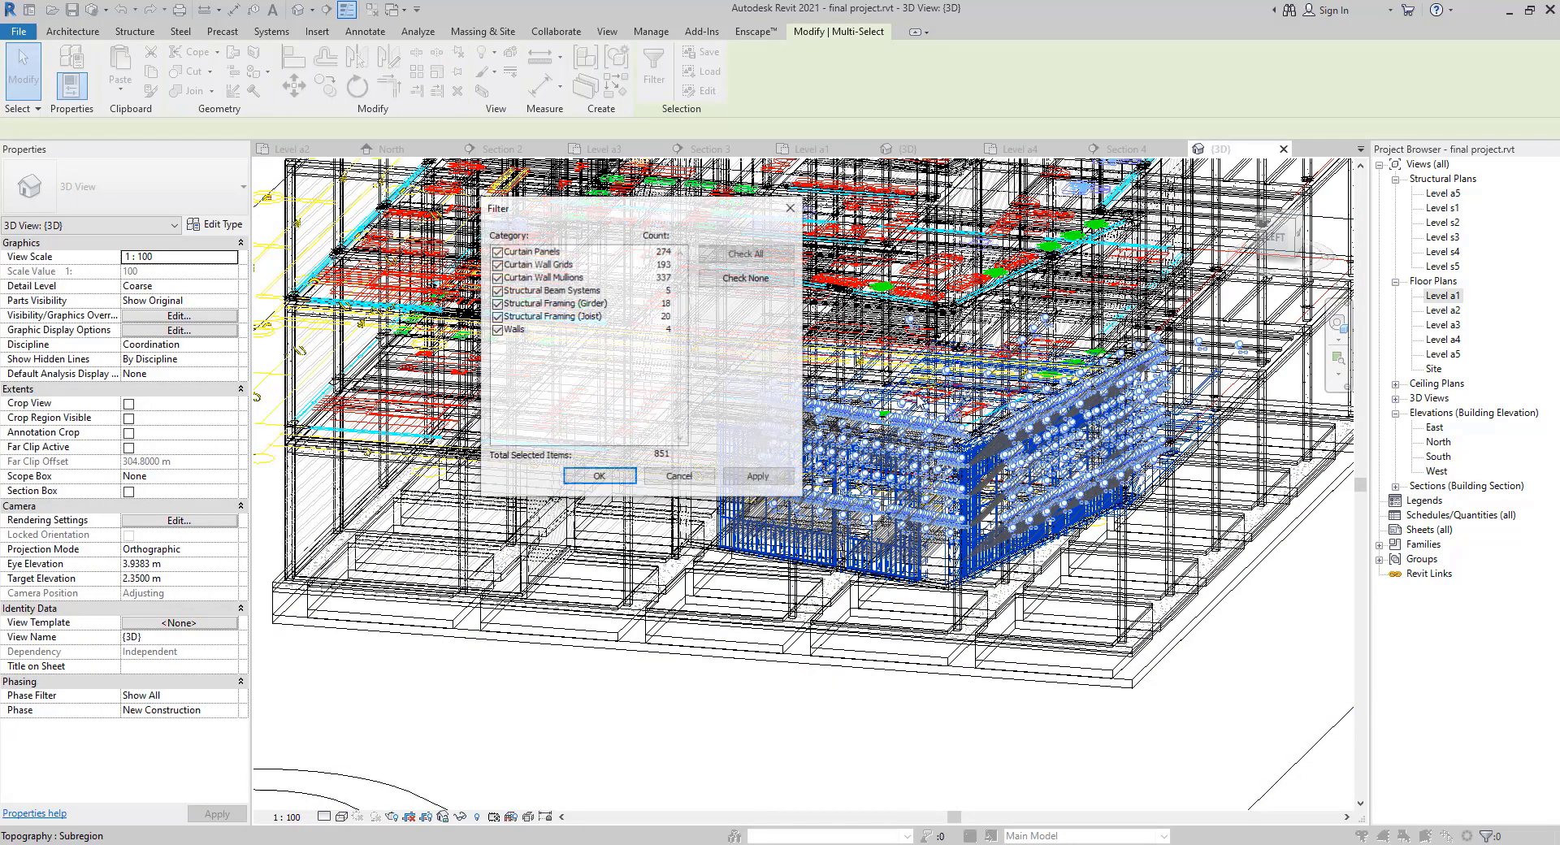
pyautogui.click(730, 280)
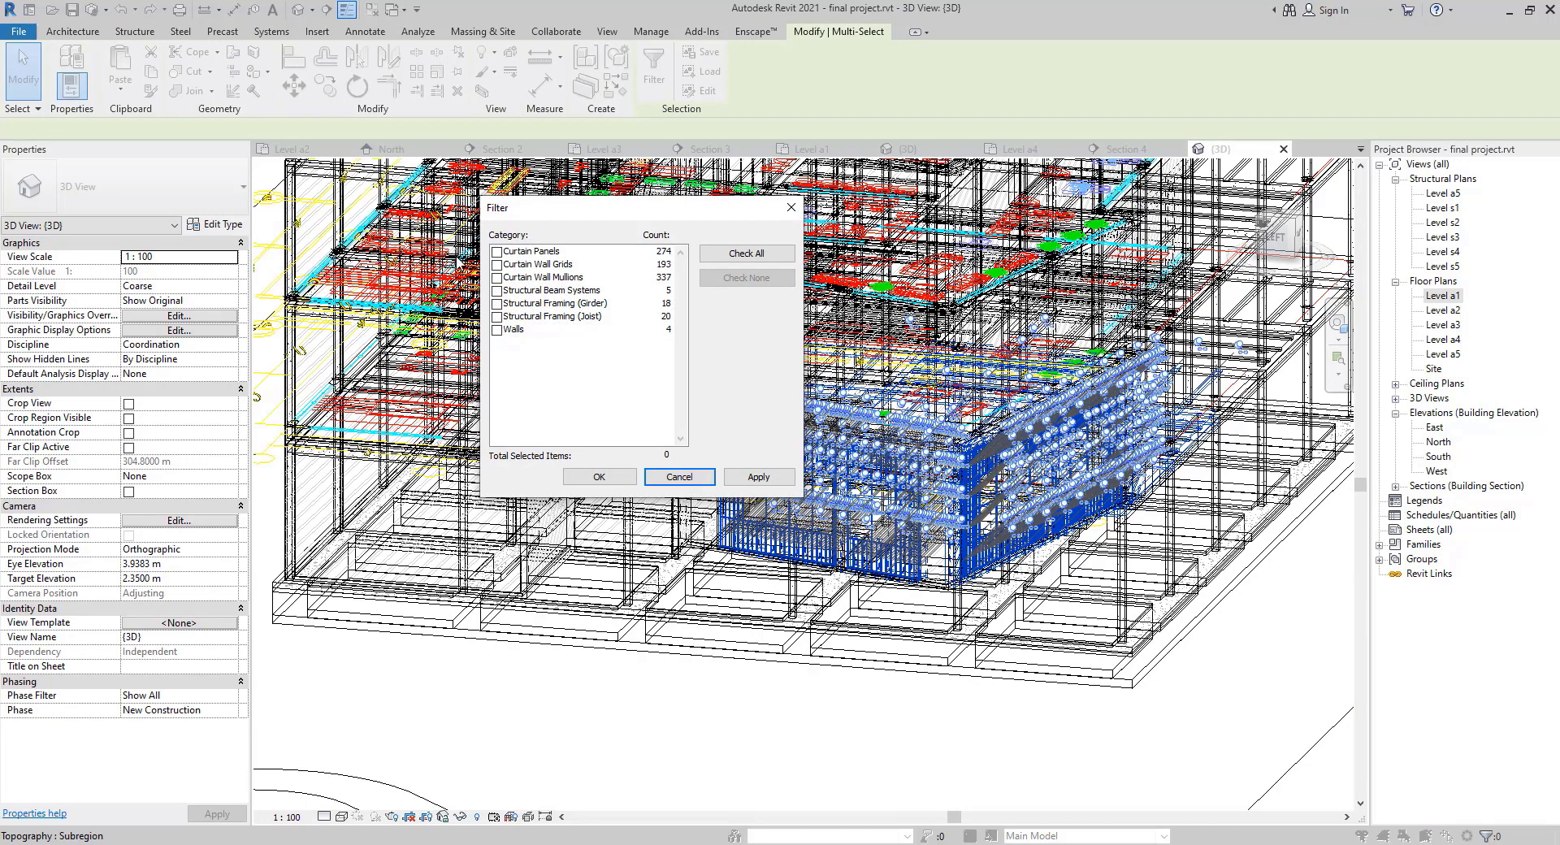
pyautogui.click(497, 253)
pyautogui.click(497, 266)
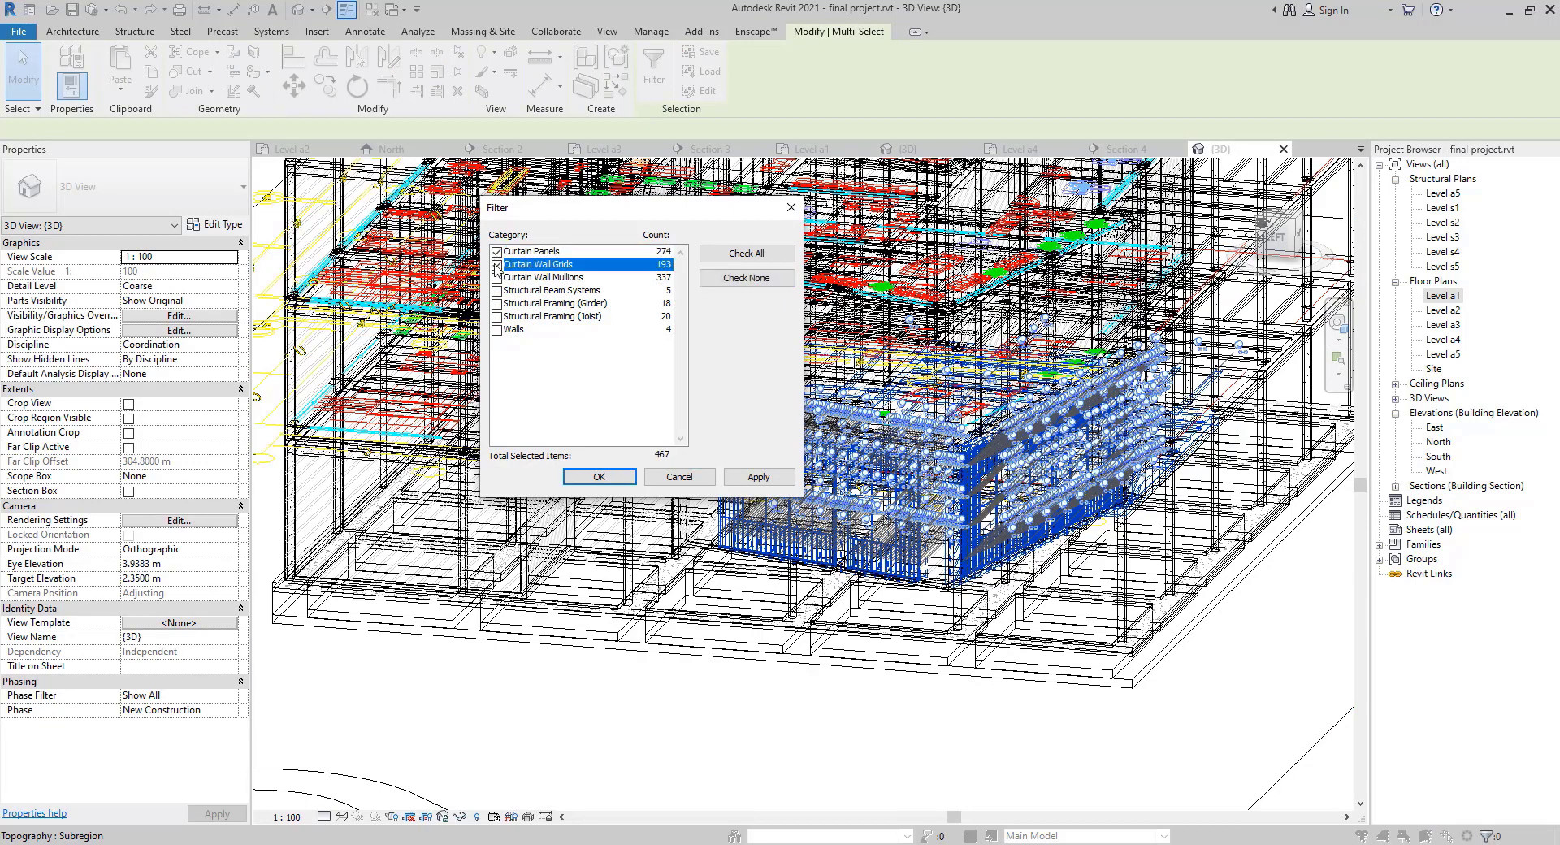
pyautogui.click(497, 278)
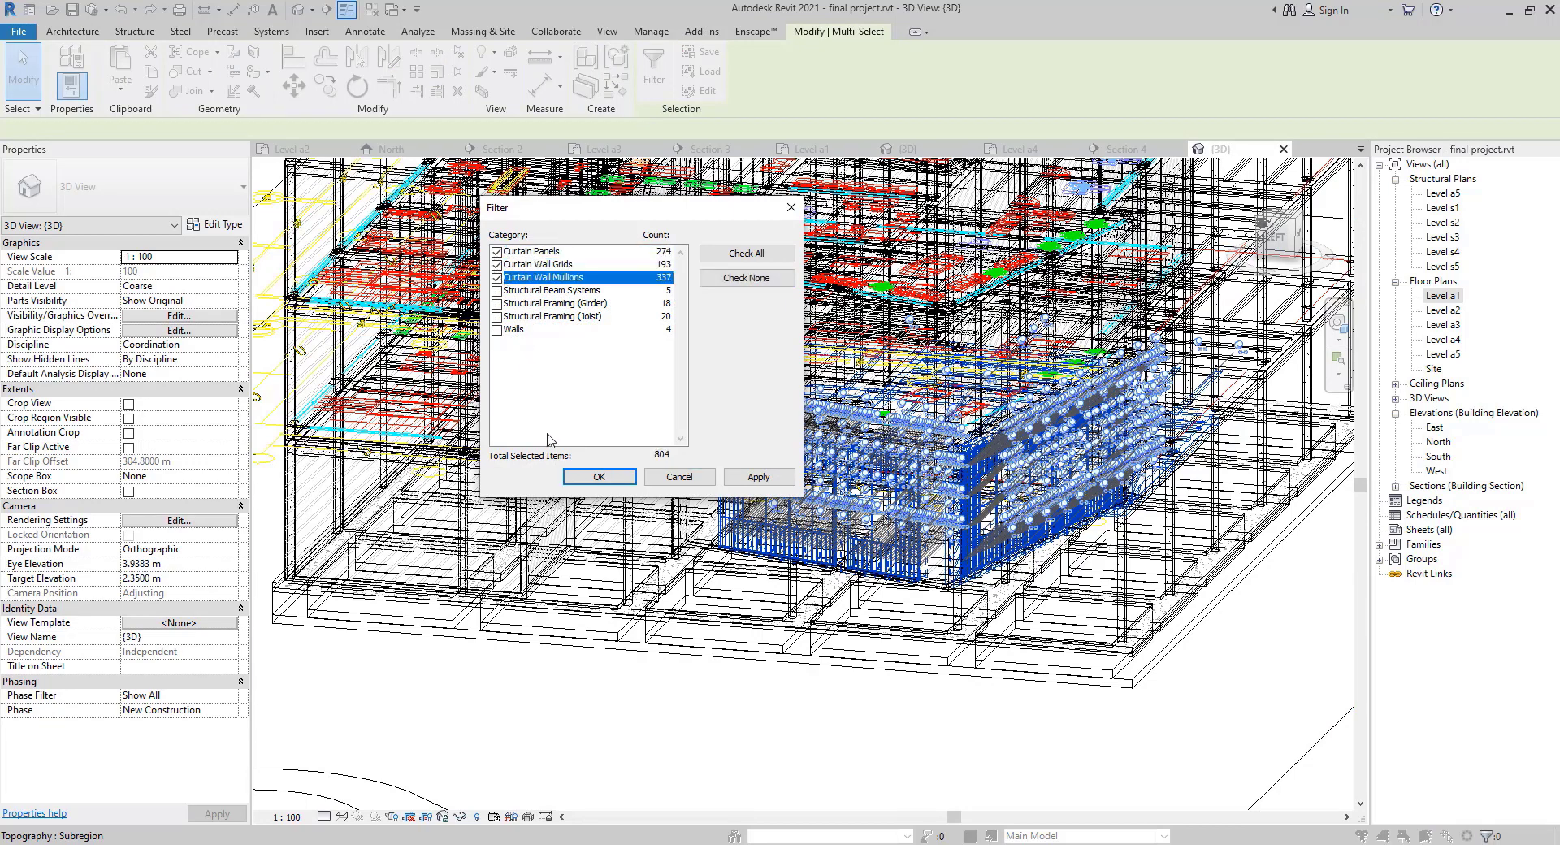
pyautogui.click(600, 479)
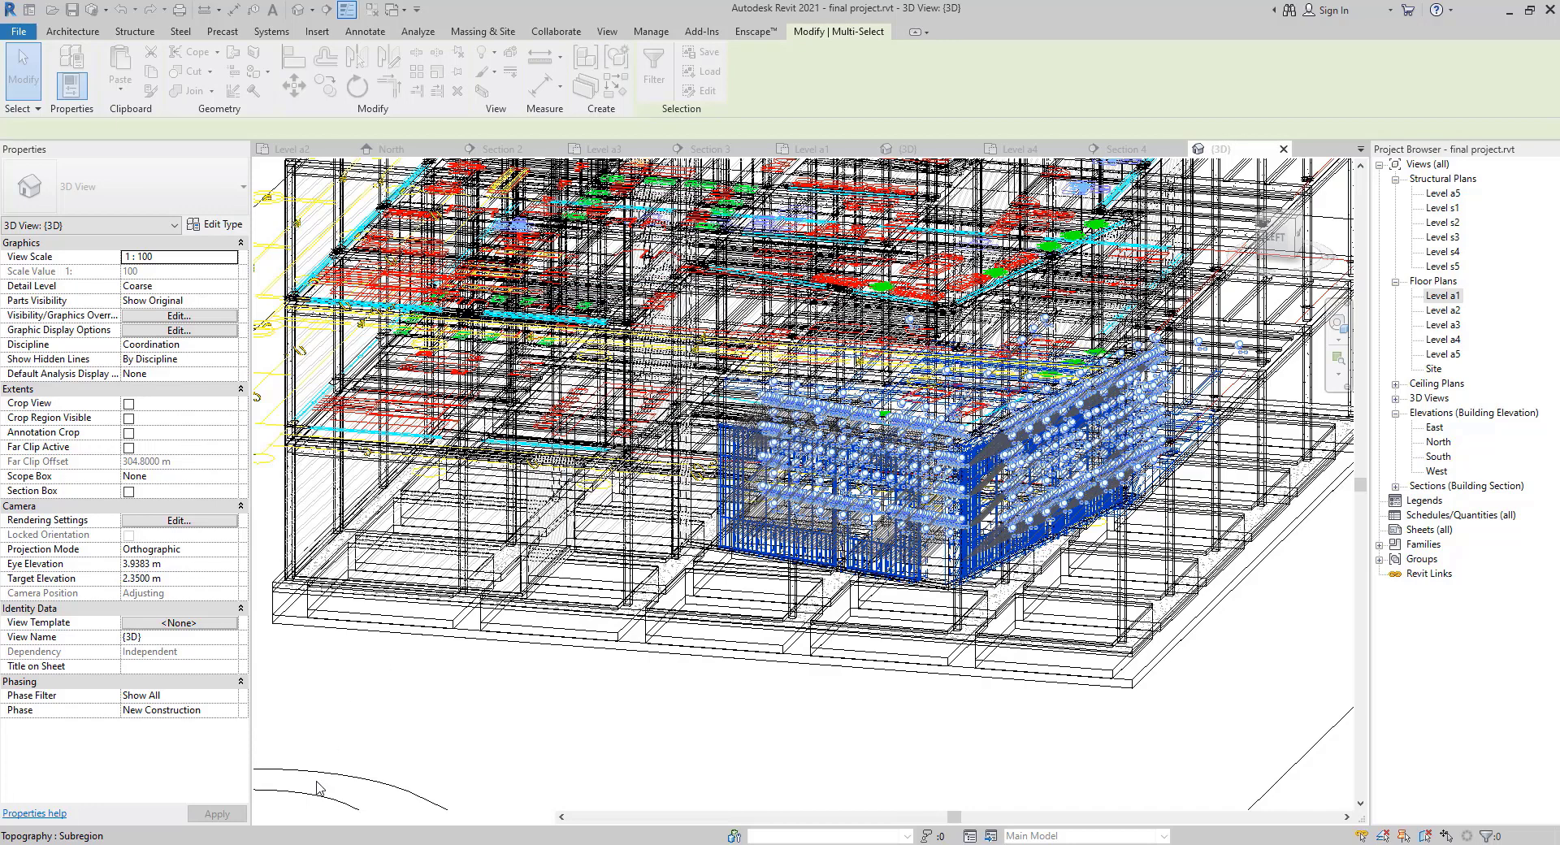
pyautogui.click(342, 818)
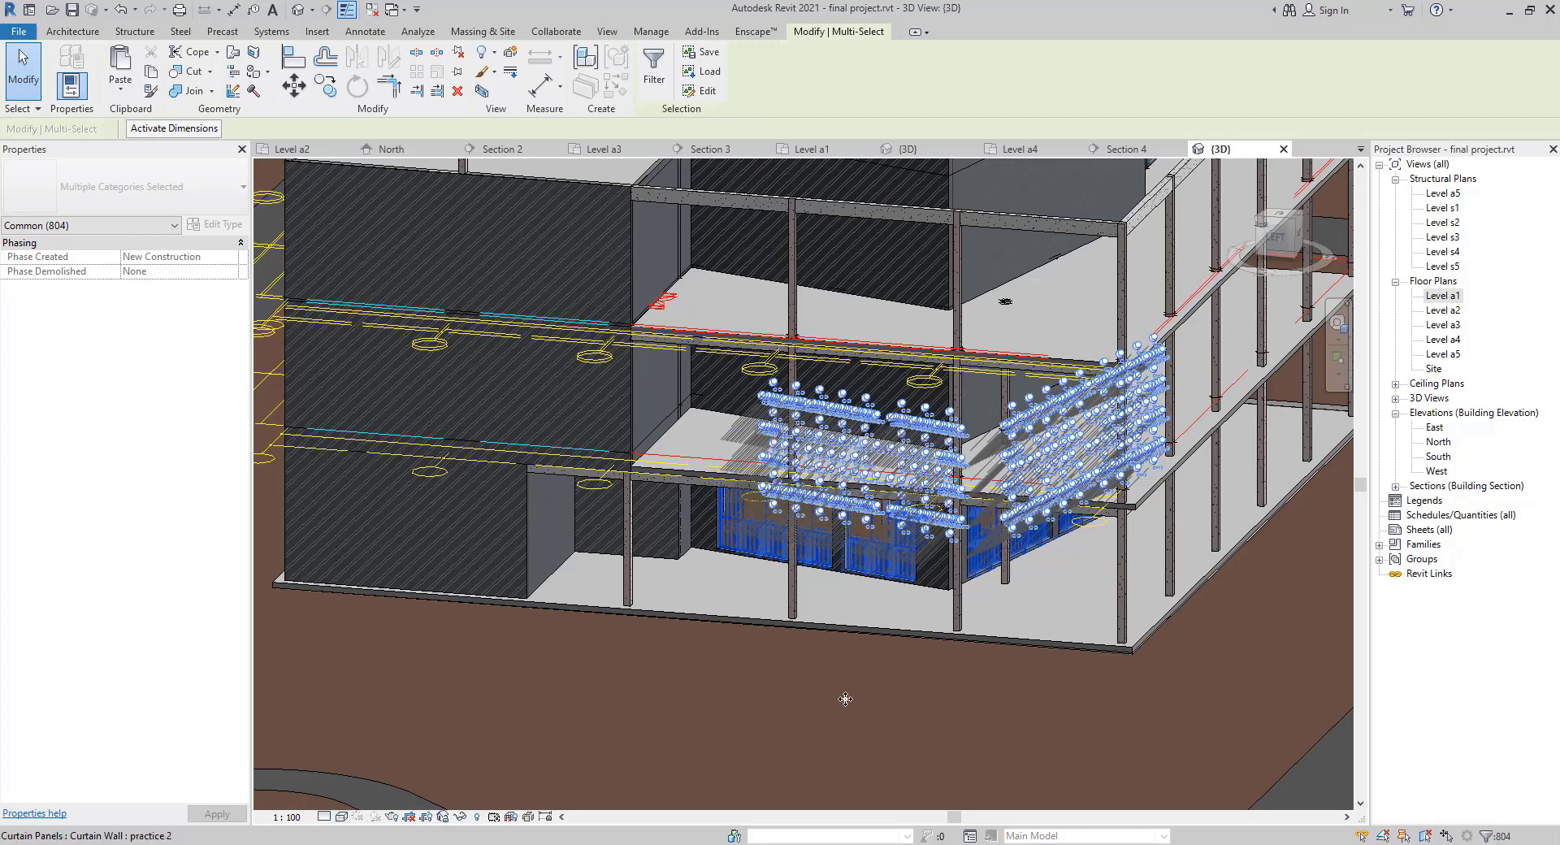
pyautogui.press('Escape')
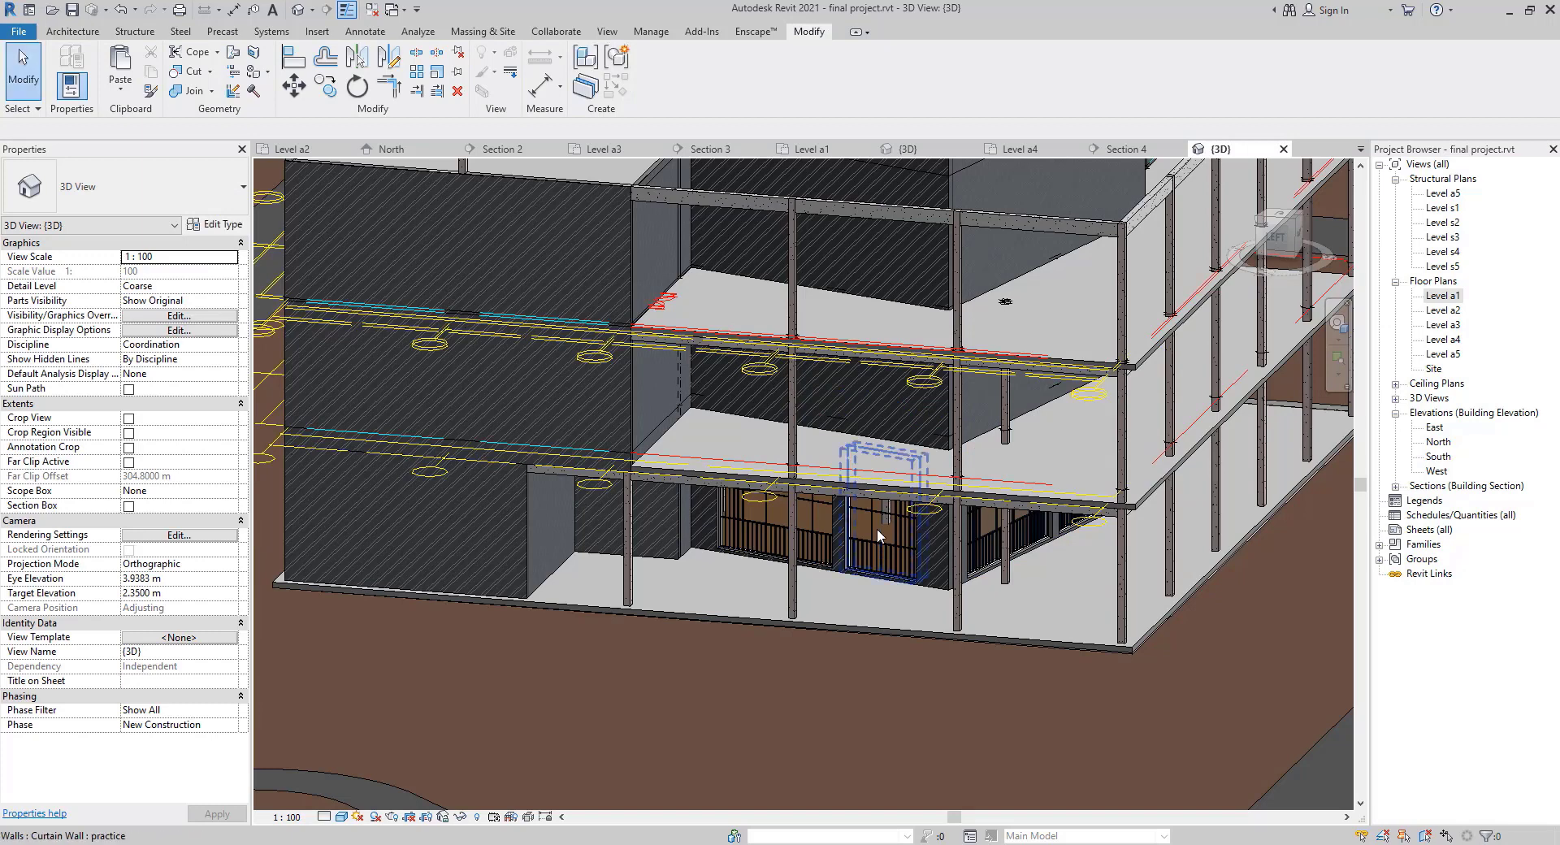
# Select every instance of the practice curtain wall type in the entire project, starting from a Level a1 wall.
pyautogui.click(877, 530)
pyautogui.rightClick(877, 530)
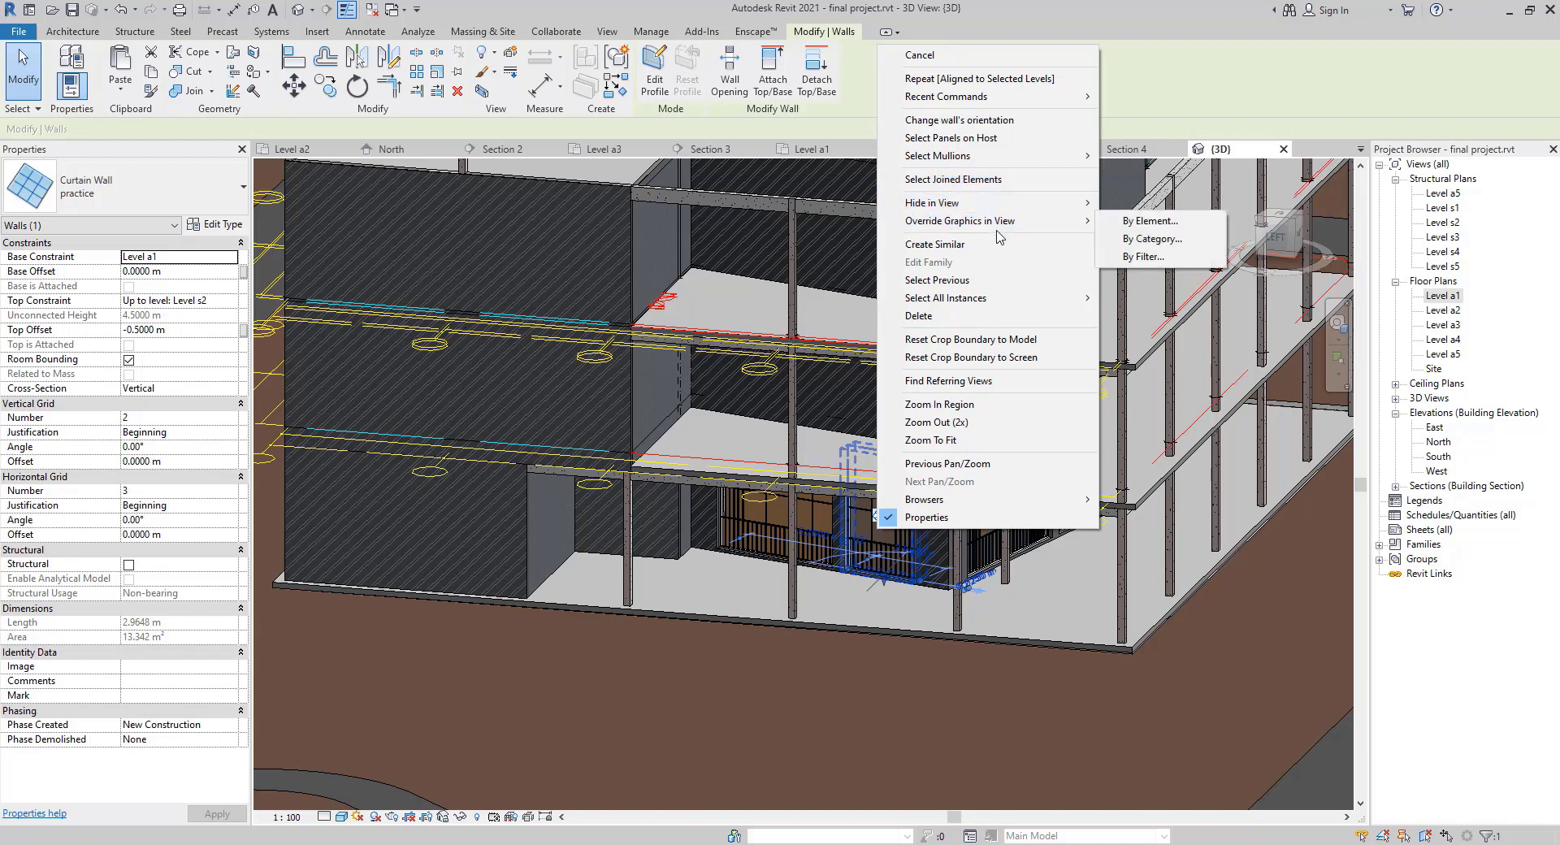
pyautogui.moveTo(1073, 299)
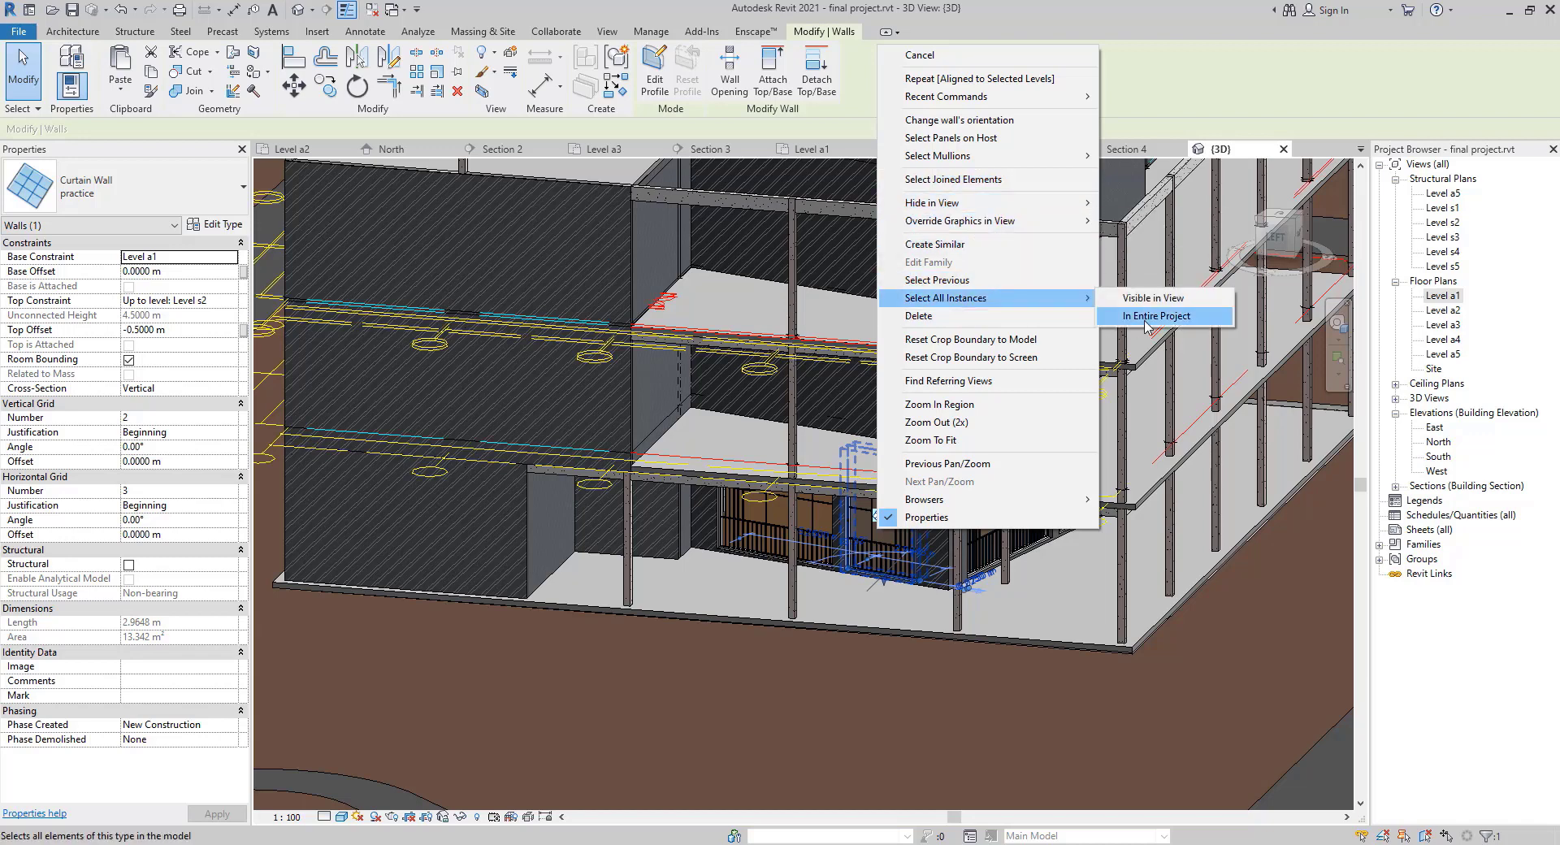
pyautogui.click(1146, 317)
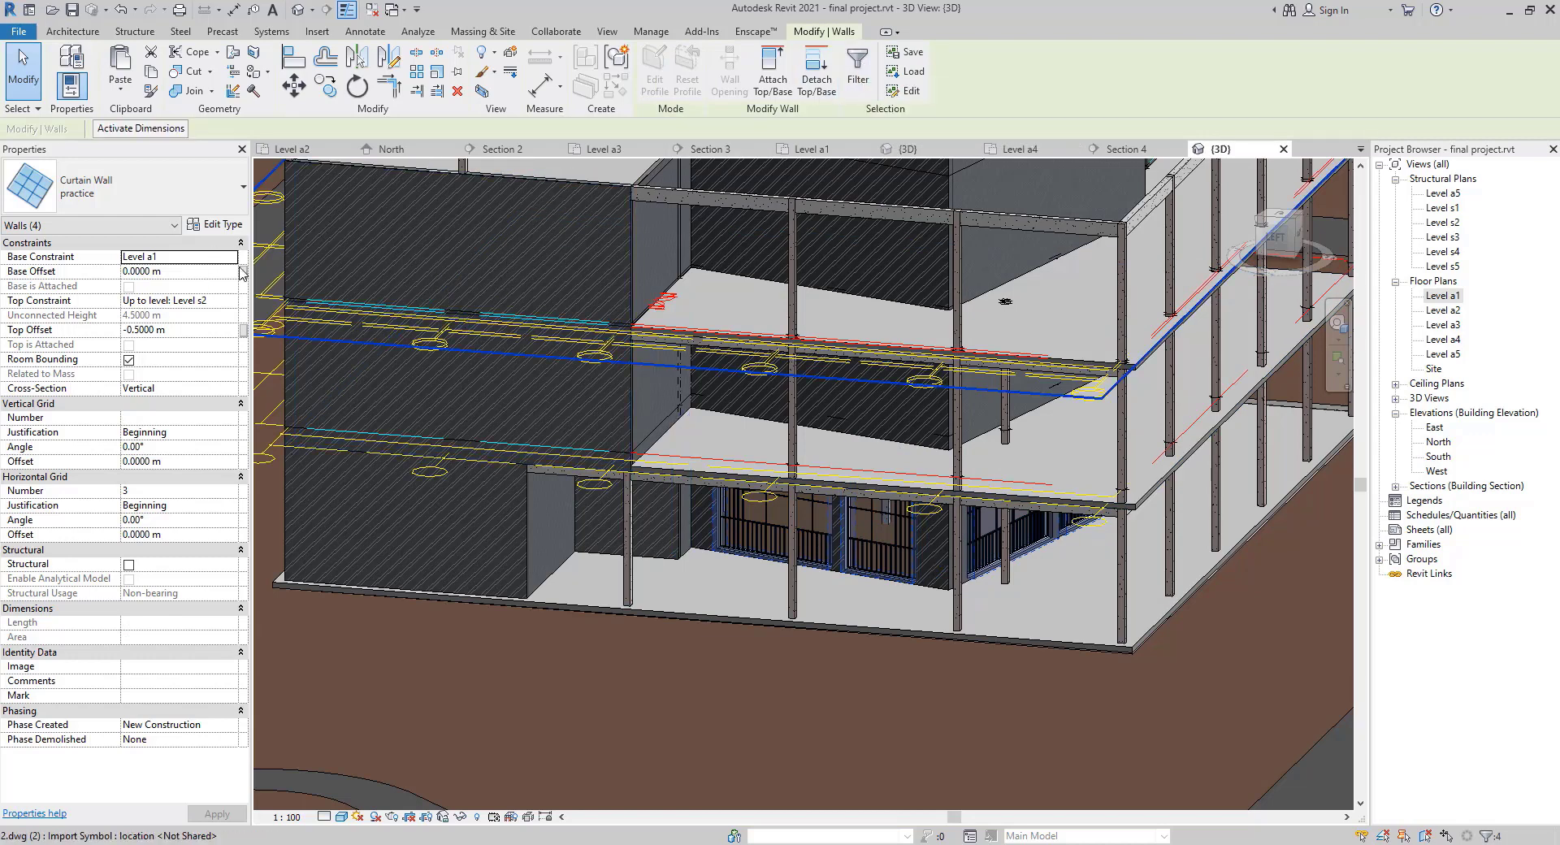
# Copy the selected curtain walls and paste them aligned to Level a2, Level a3 and Level a4.
pyautogui.click(154, 73)
pyautogui.click(120, 89)
pyautogui.click(177, 175)
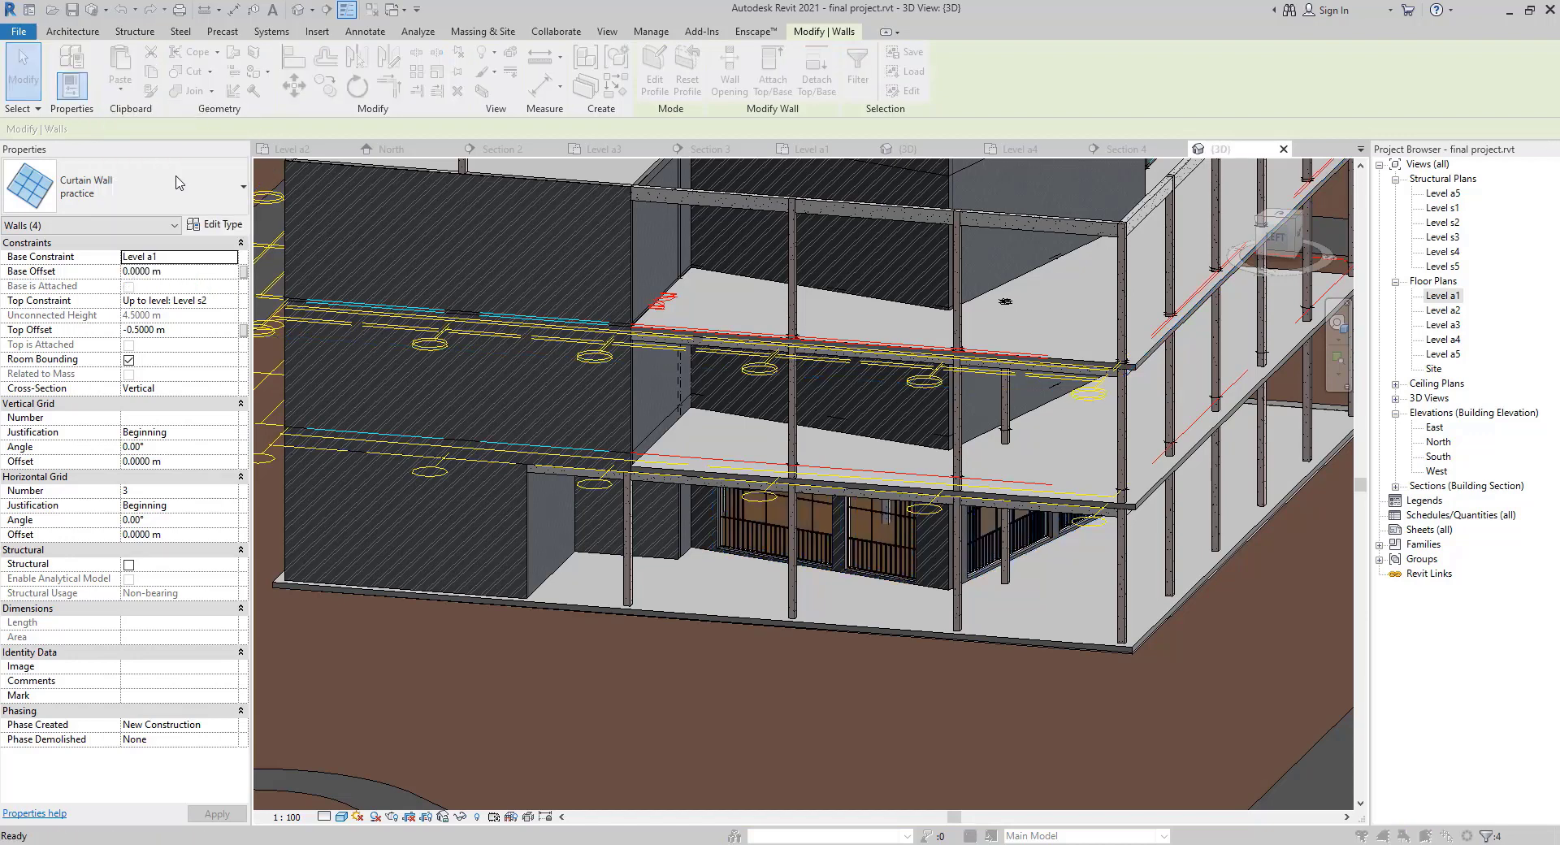
pyautogui.click(590, 211)
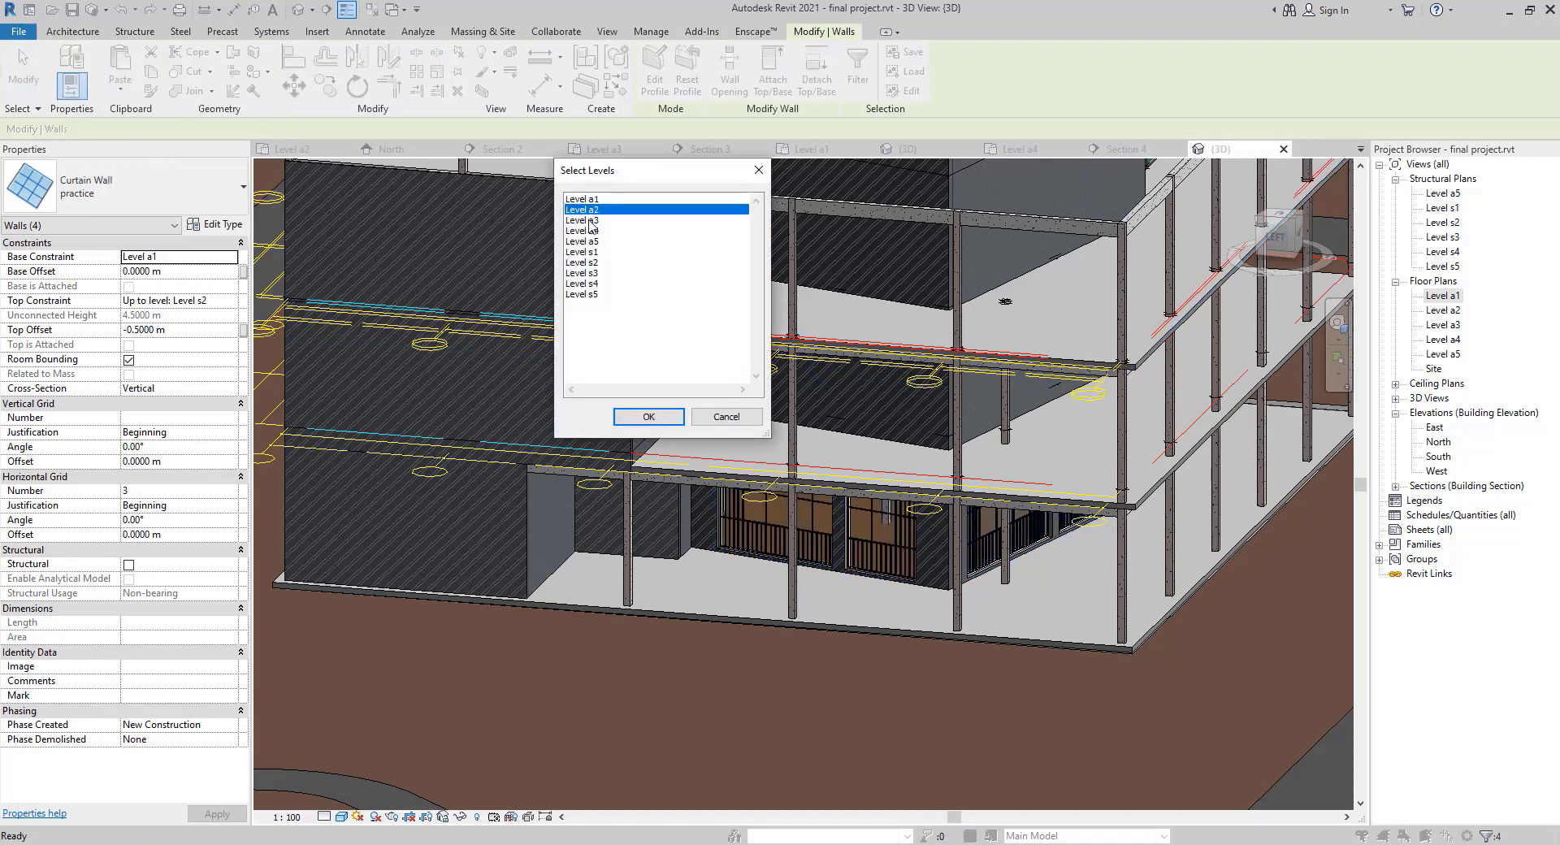
pyautogui.keyDown('shift'); pyautogui.click(590, 221); pyautogui.keyUp('shift')
pyautogui.keyDown('shift'); pyautogui.click(584, 231); pyautogui.keyUp('shift')
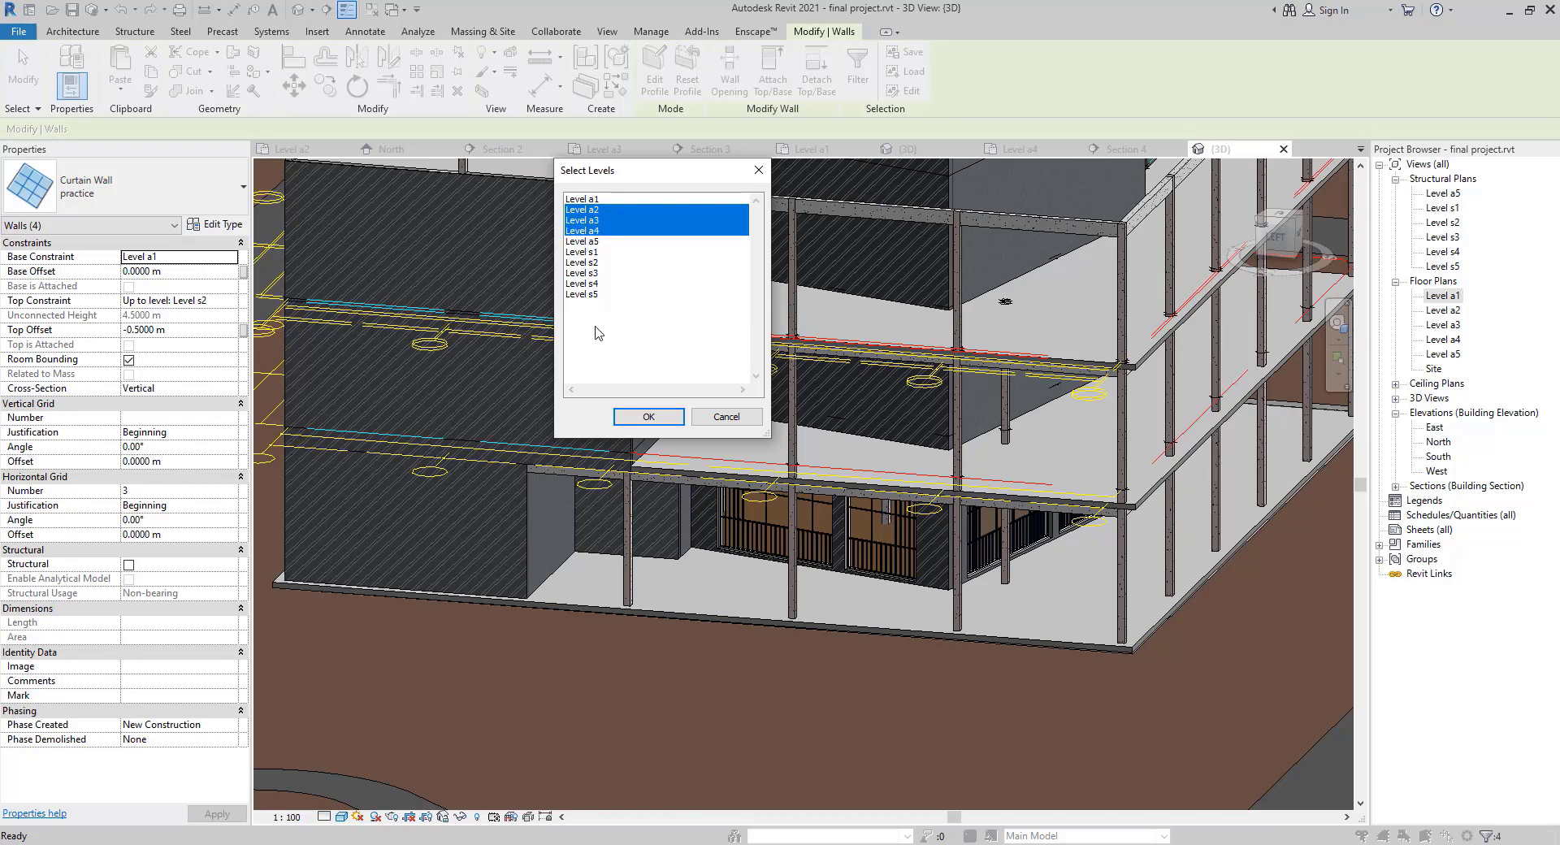
pyautogui.click(635, 414)
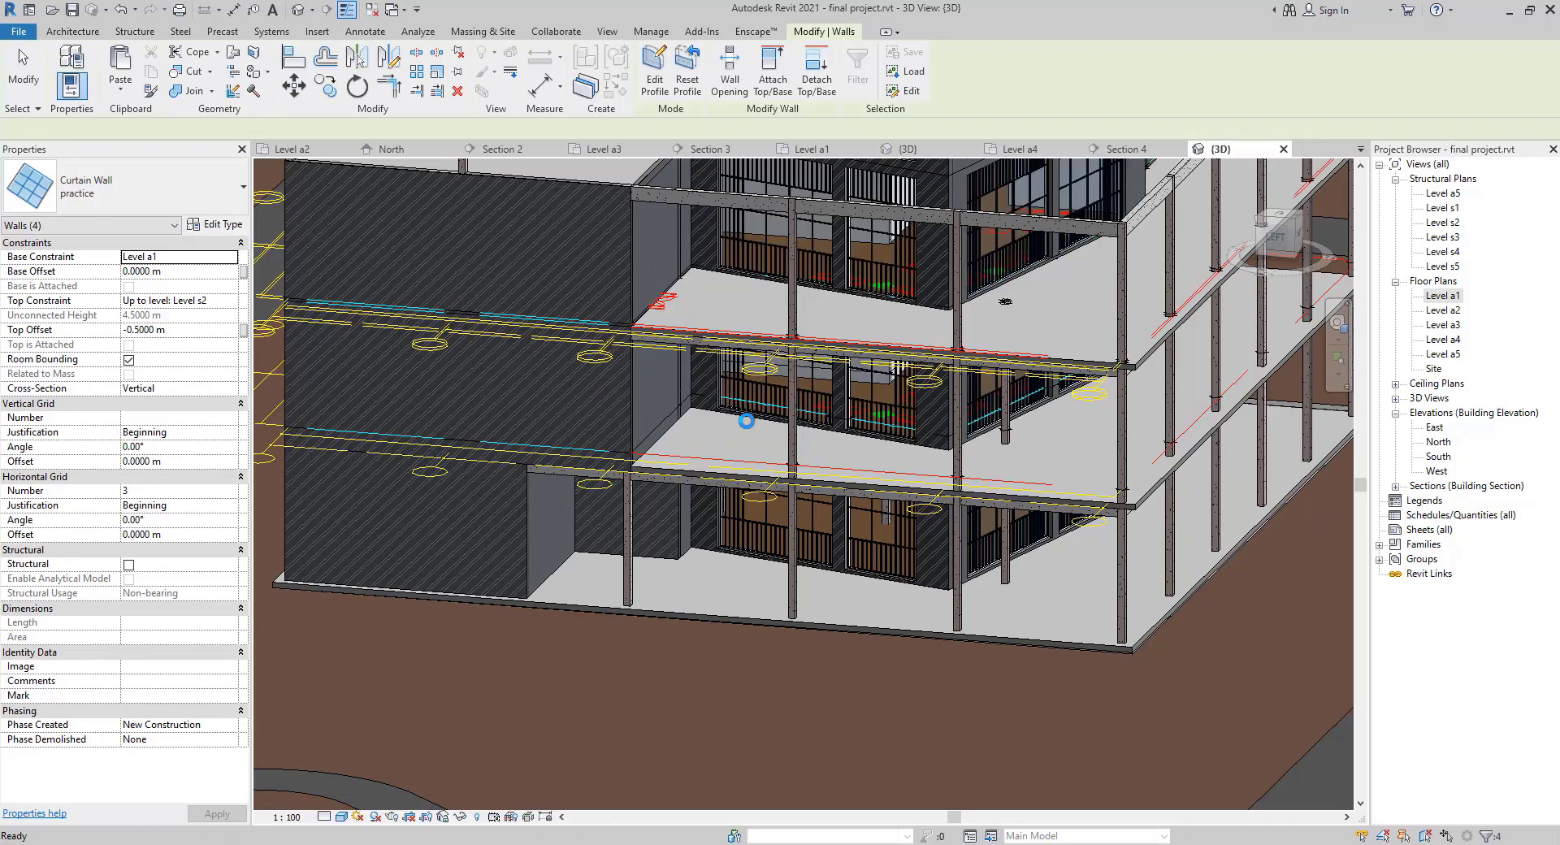
# Clear the selection and examine the pasted curtain walls on the upper levels from both sides of the building corner.
pyautogui.scroll(-3, 967, 383)
pyautogui.moveTo(967, 384); pyautogui.dragTo(942, 525, button='middle')
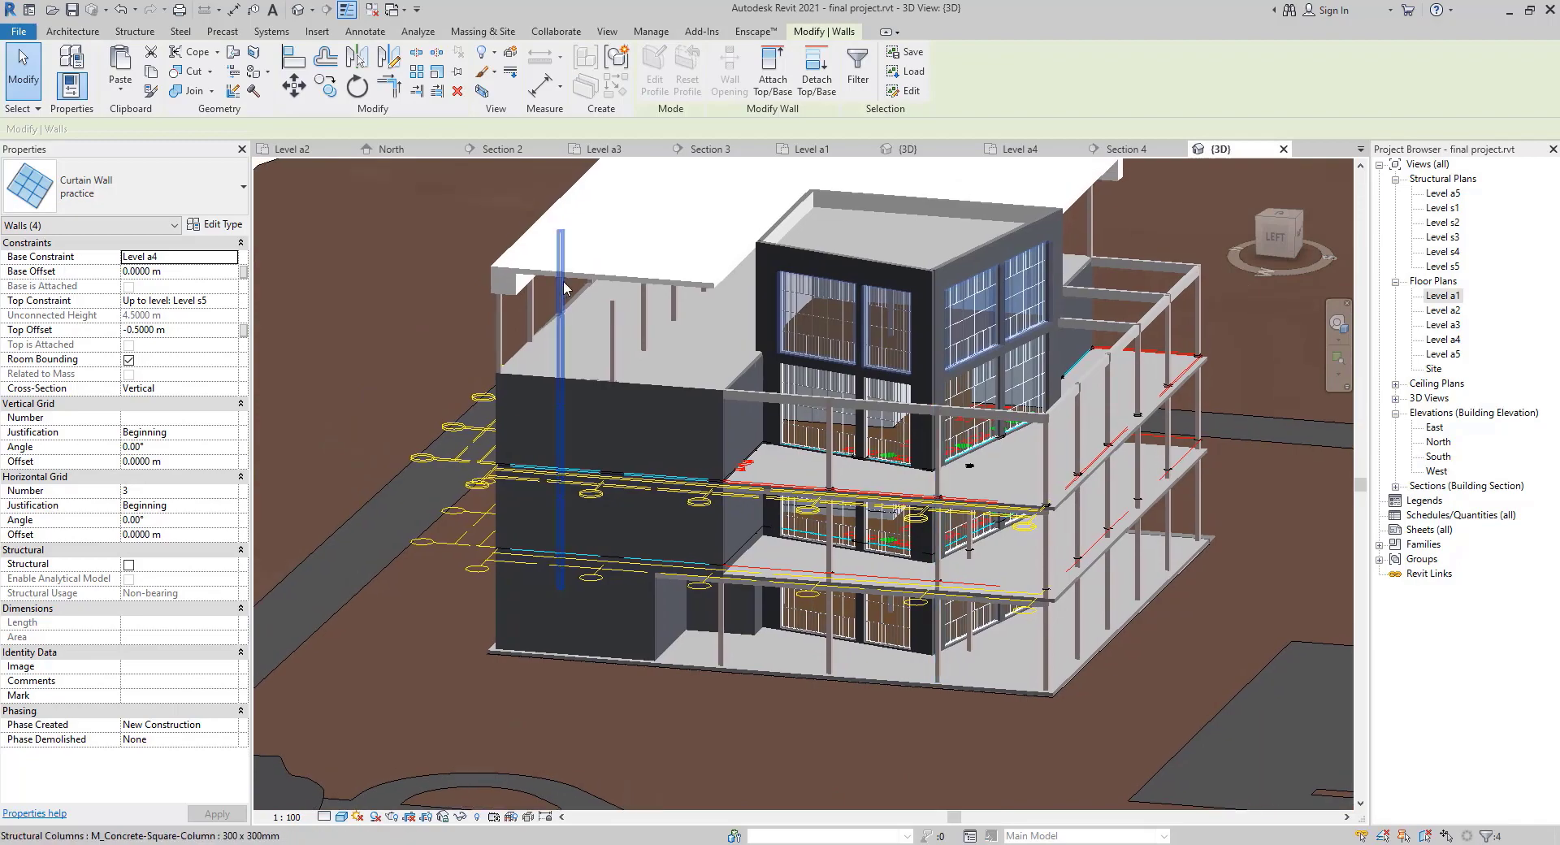
pyautogui.scroll(-2, 687, 333)
pyautogui.moveTo(686, 333); pyautogui.dragTo(732, 553, button='middle')
pyautogui.click(466, 334)
pyautogui.keyDown('shift'); pyautogui.moveTo(1005, 709); pyautogui.dragTo(940, 549, button='middle'); pyautogui.keyUp('shift')
pyautogui.scroll(5, 941, 549)
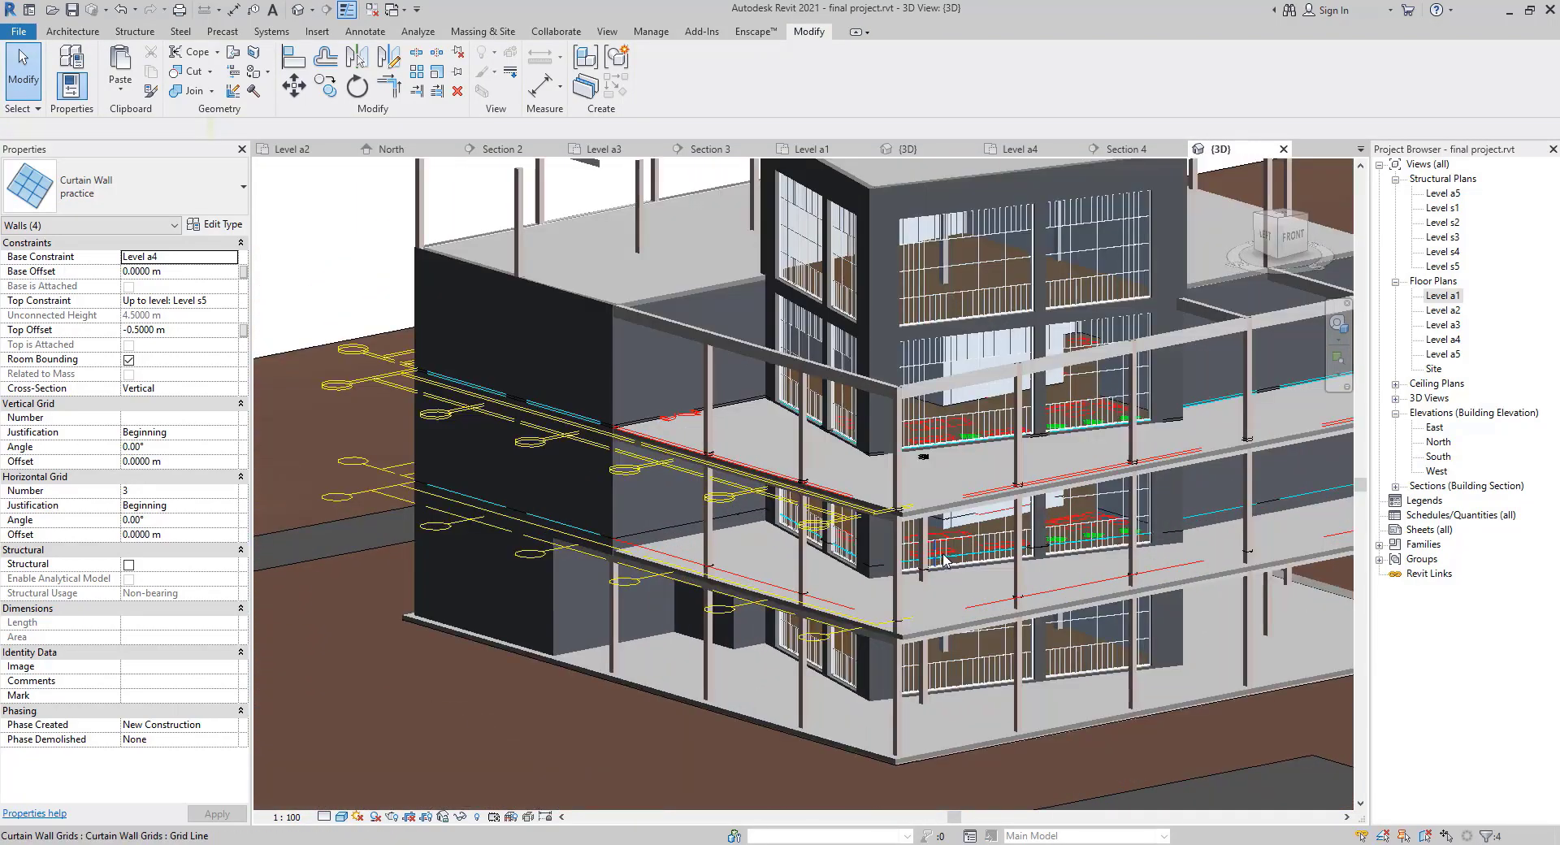
pyautogui.moveTo(778, 465); pyautogui.dragTo(714, 583, button='middle')
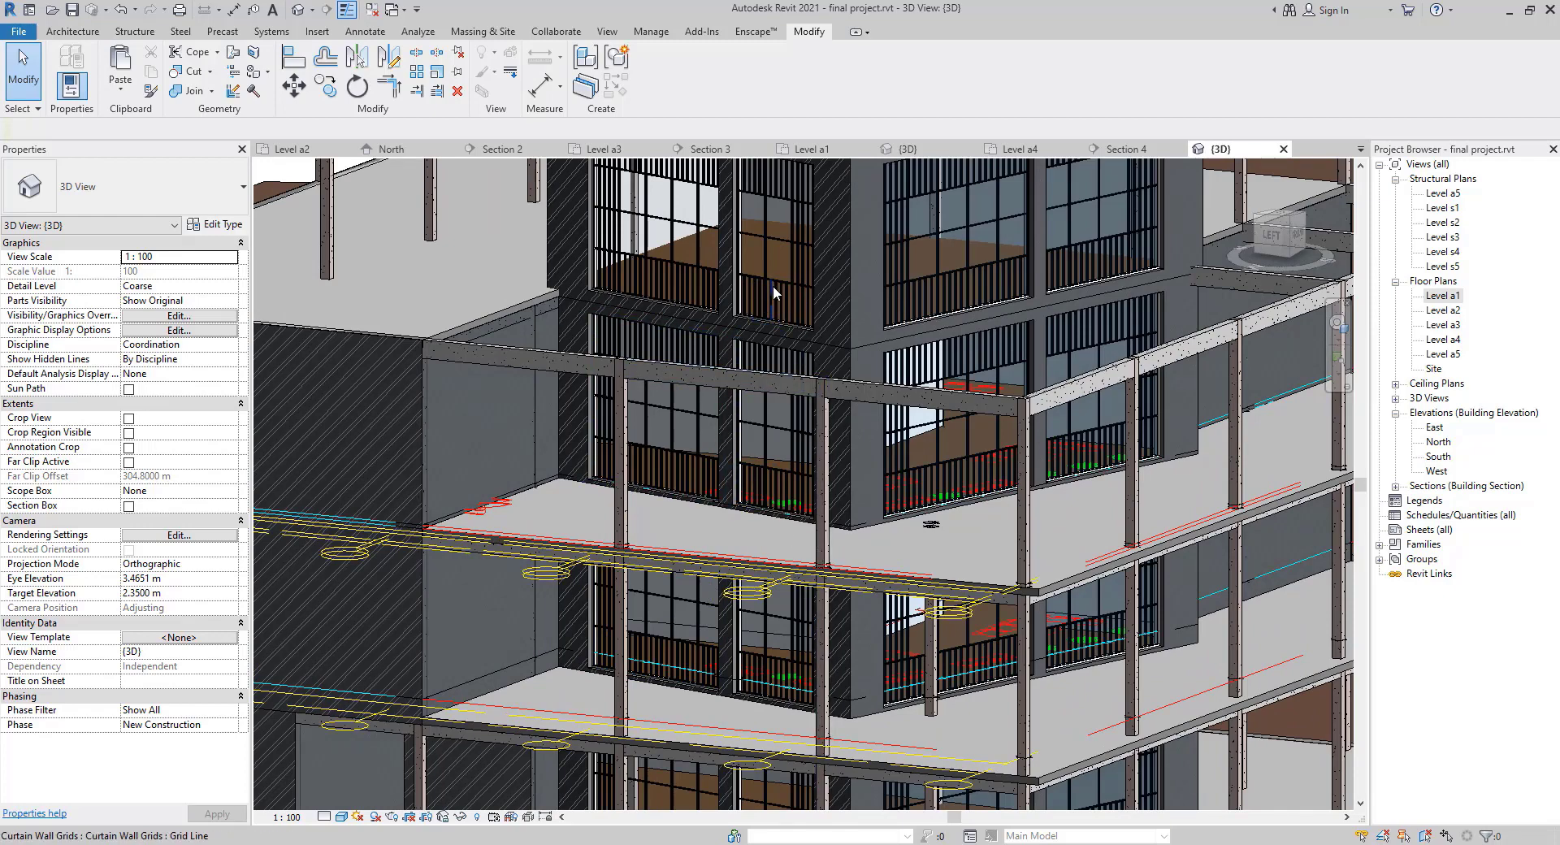
# Check the type properties of a practice 2 panel in the Level a4 curtain wall and inspect one of its glazed panels.
pyautogui.scroll(3, 781, 285)
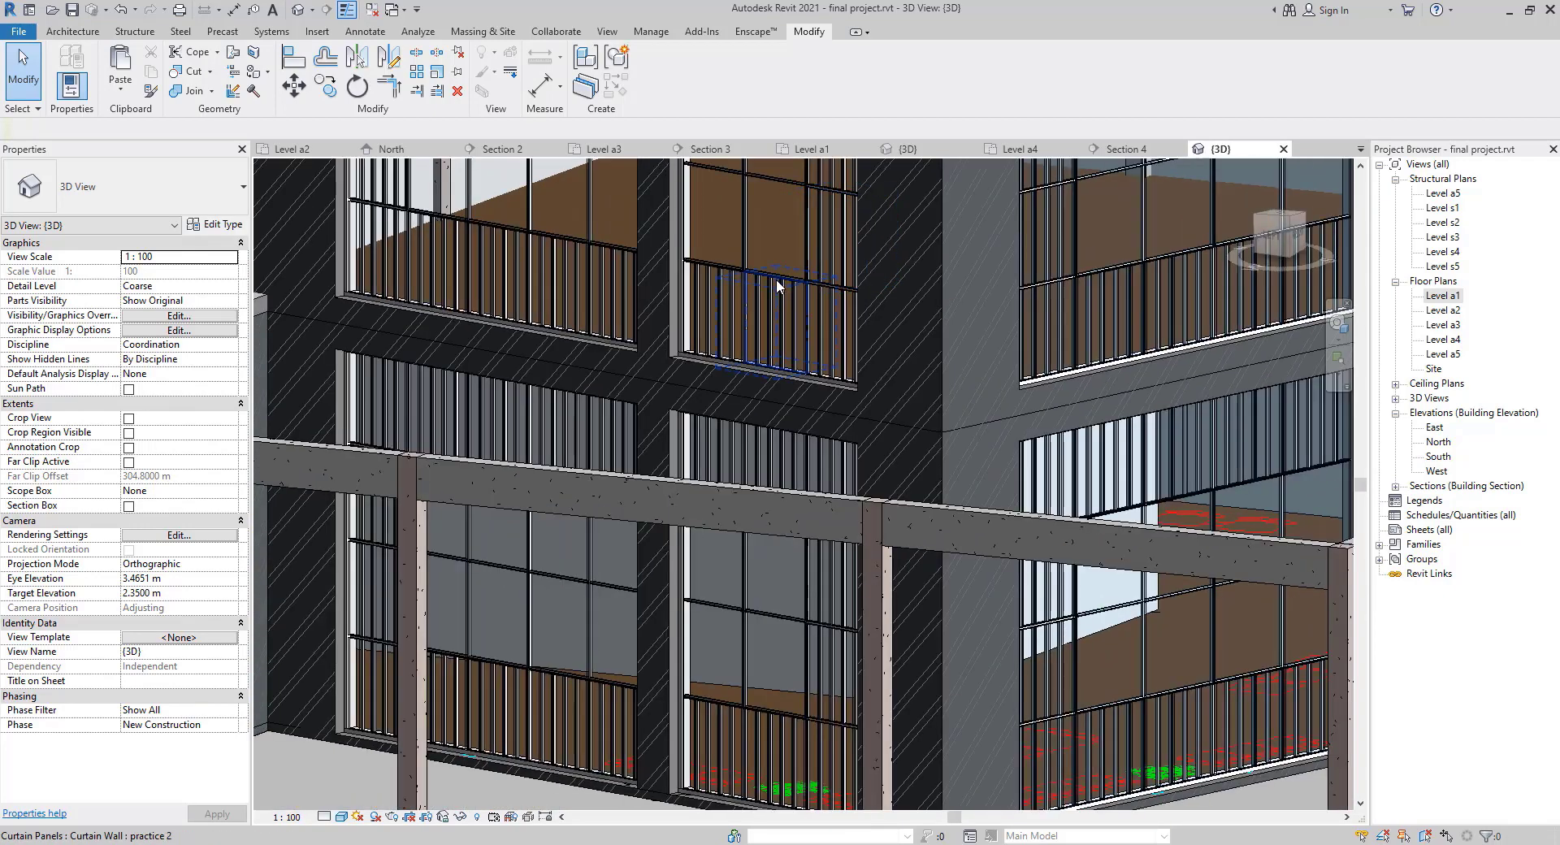
pyautogui.click(776, 286)
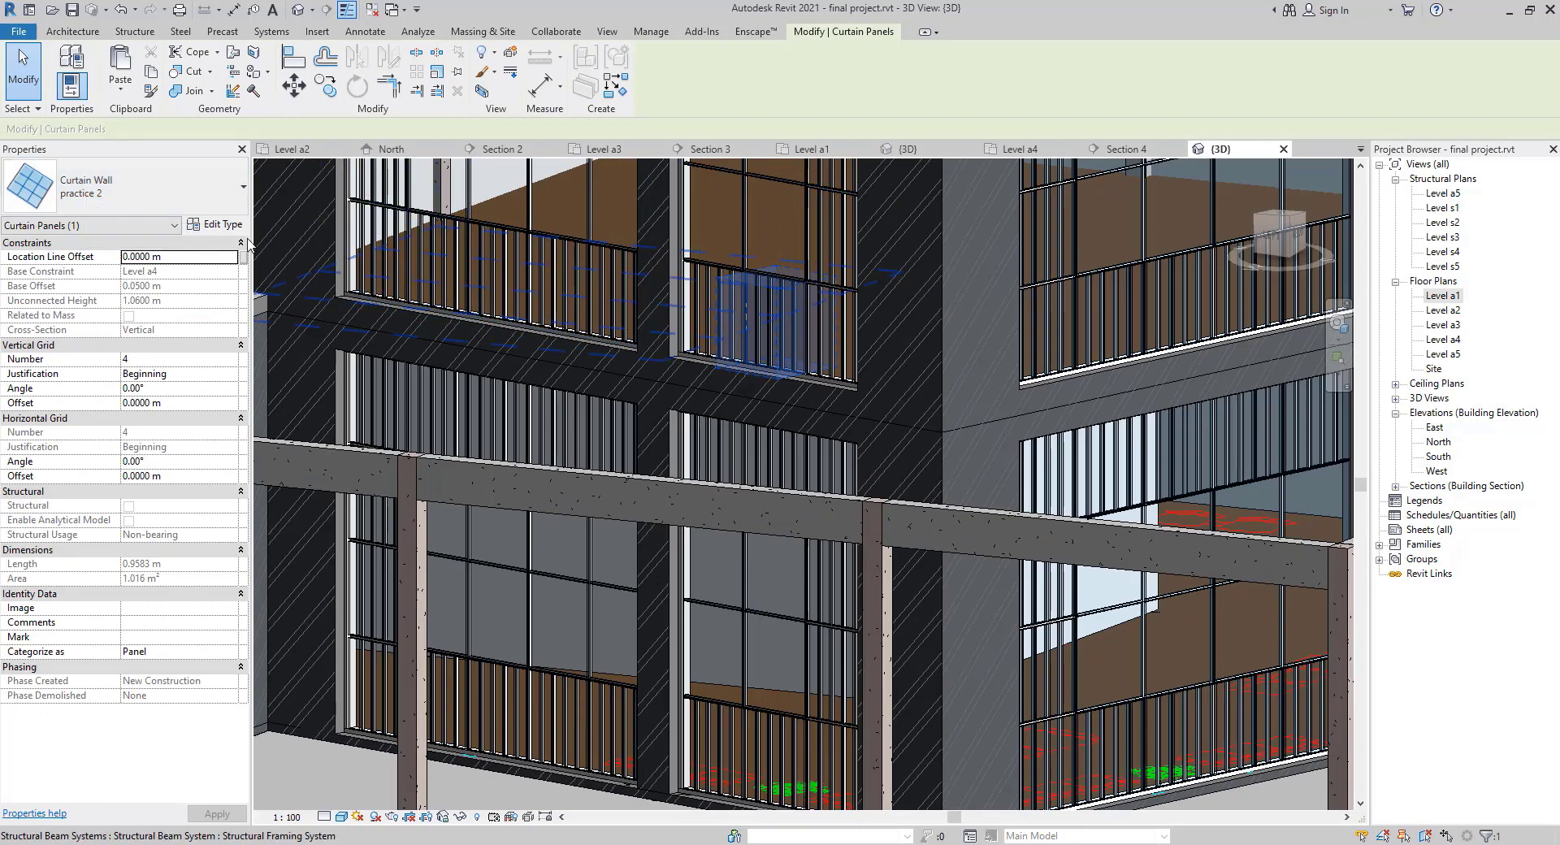
pyautogui.click(220, 227)
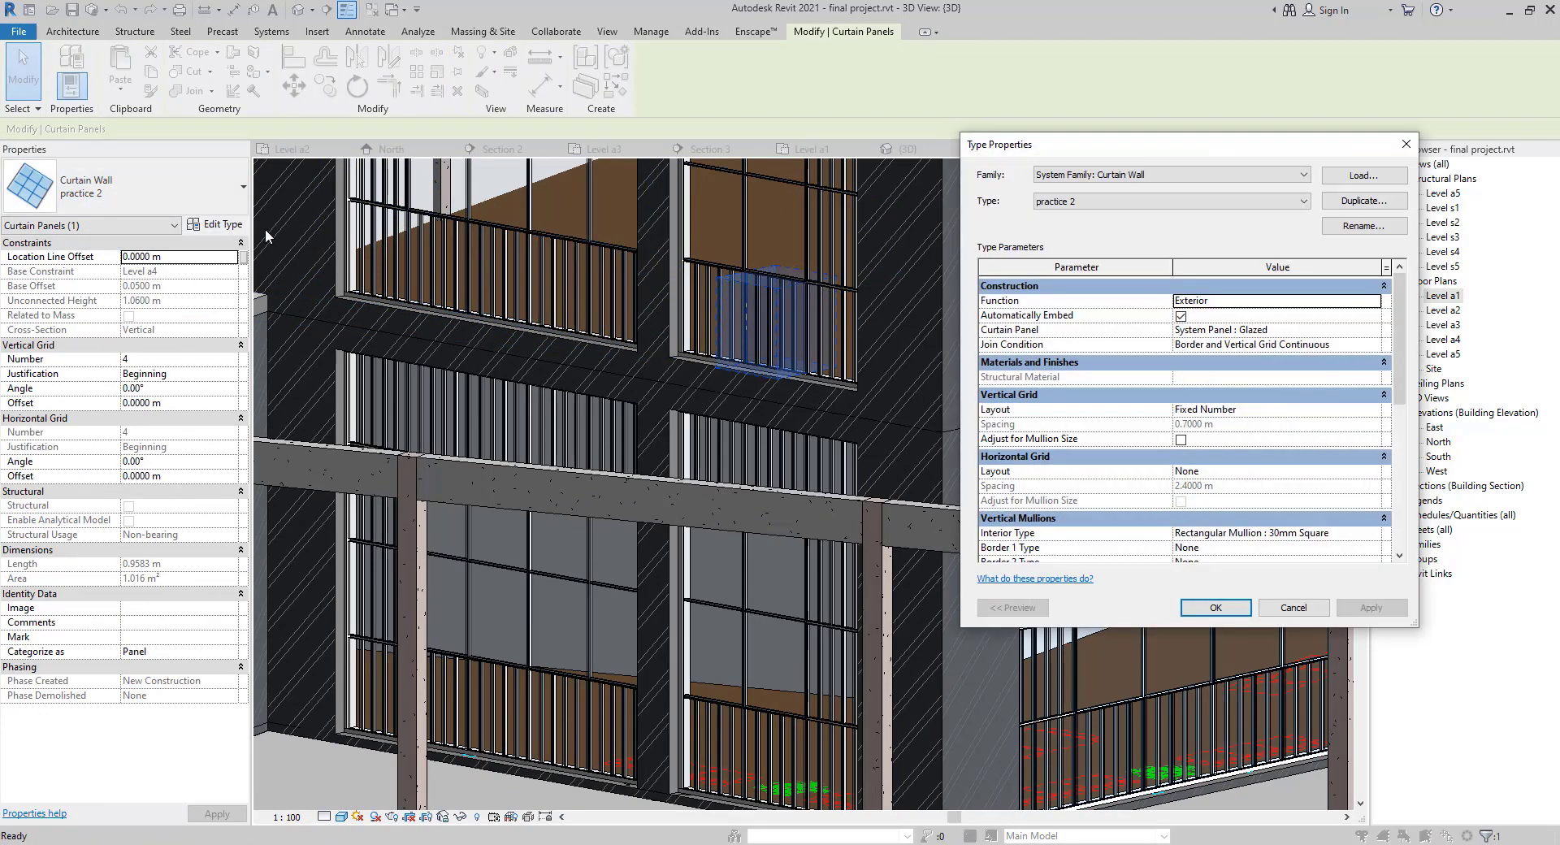
pyautogui.press('Escape')
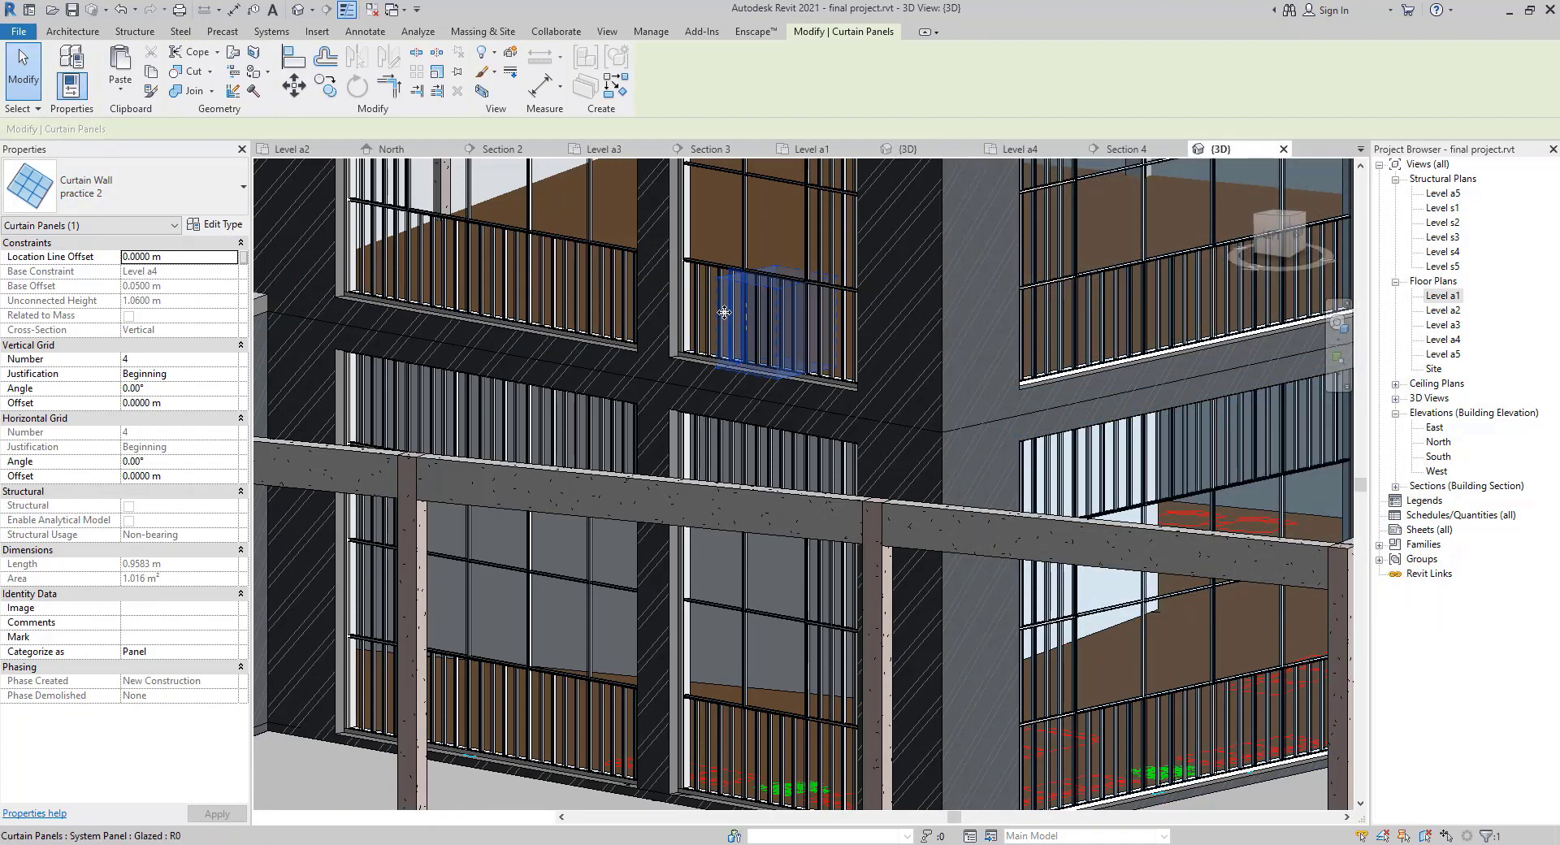
pyautogui.press('Escape')
pyautogui.scroll(2, 776, 293)
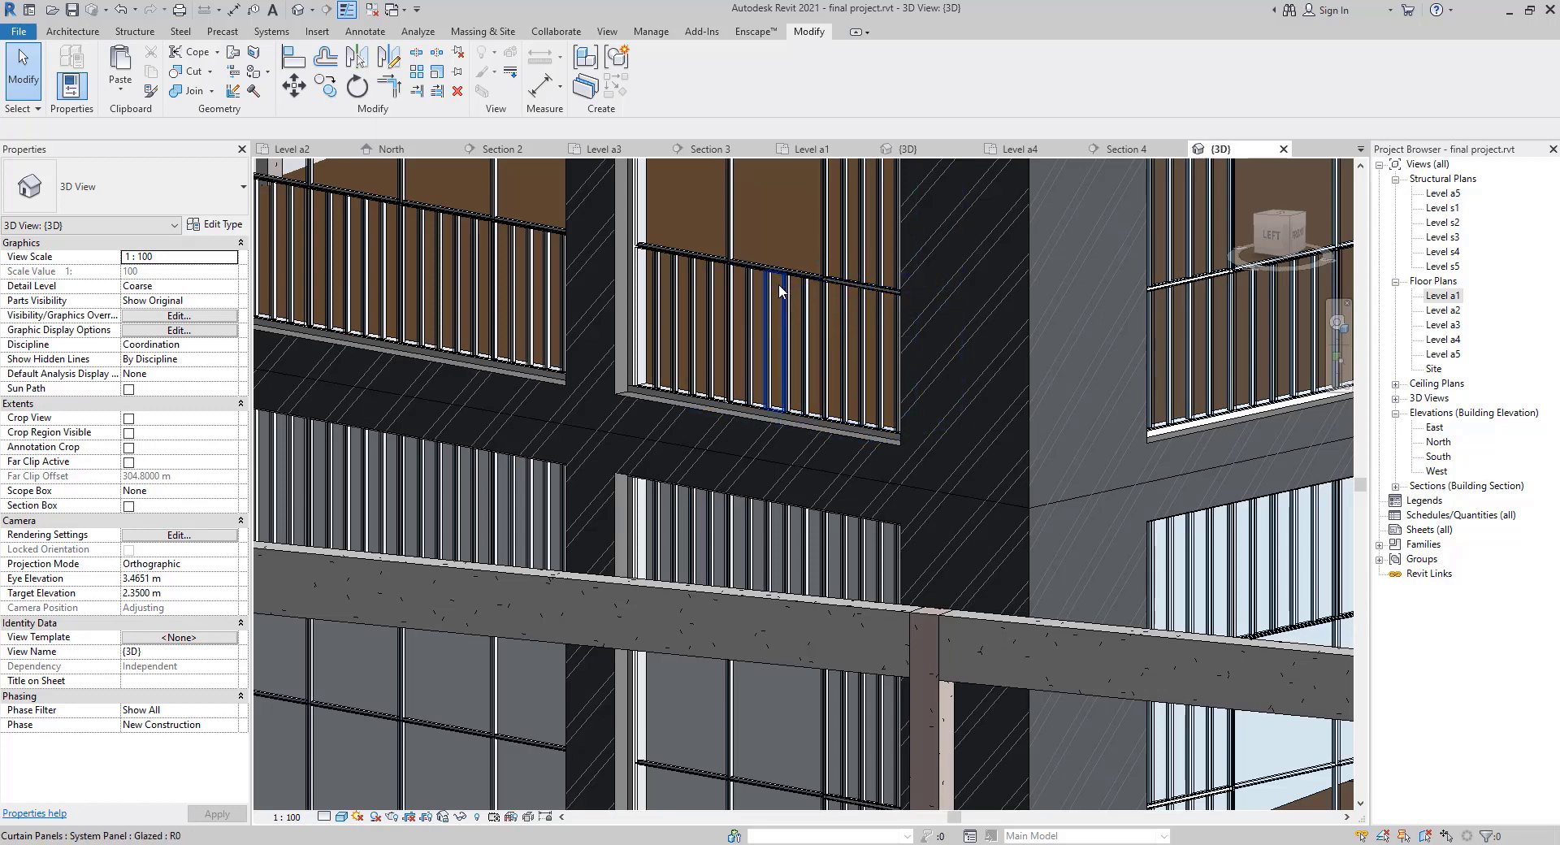
pyautogui.click(780, 291)
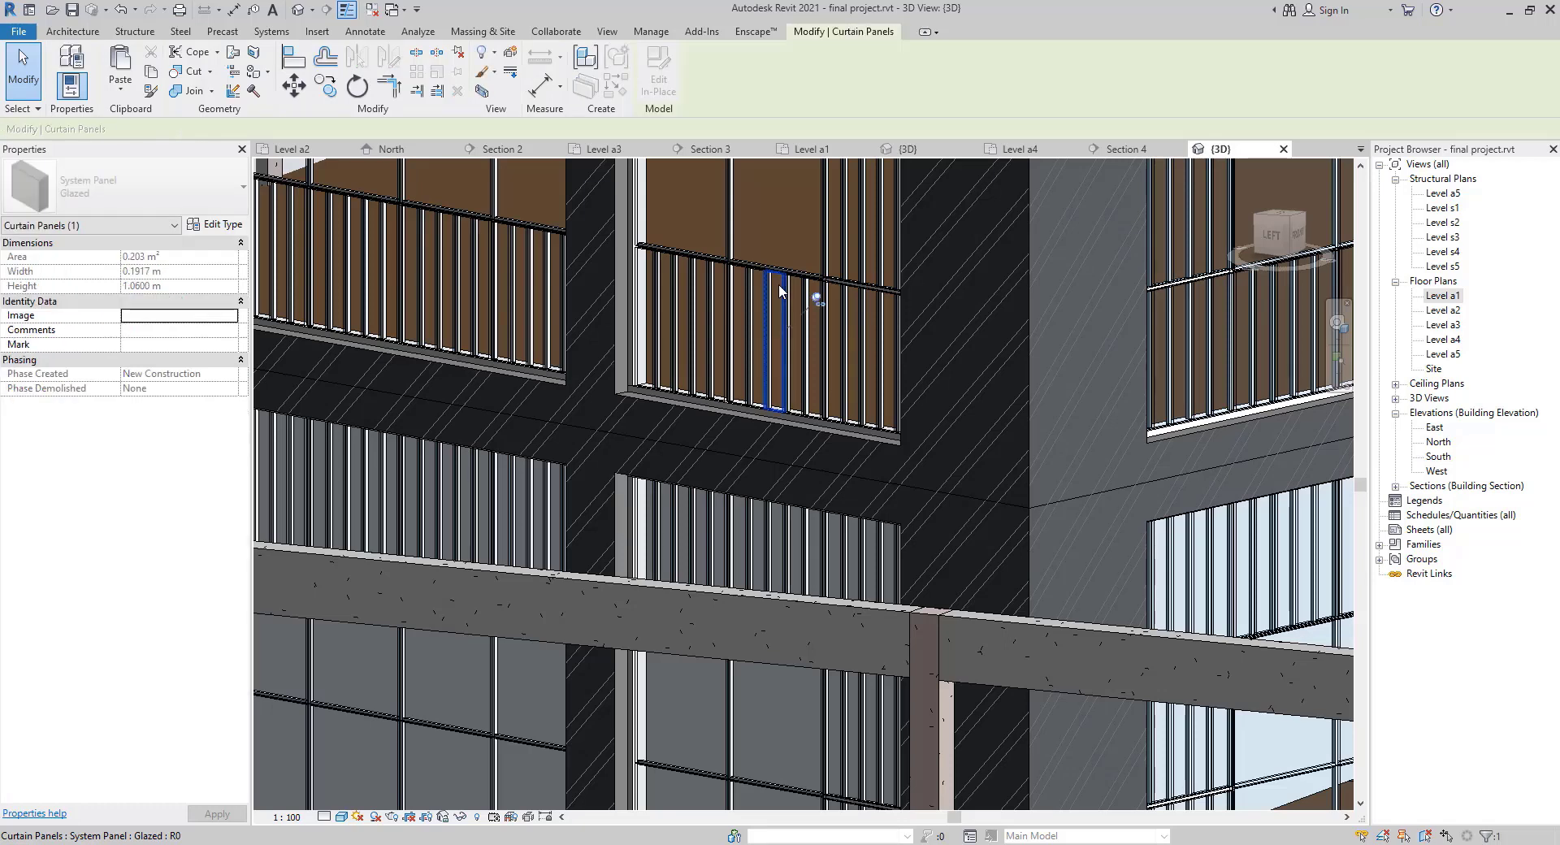
pyautogui.scroll(3, 928, 329)
pyautogui.press('Escape')
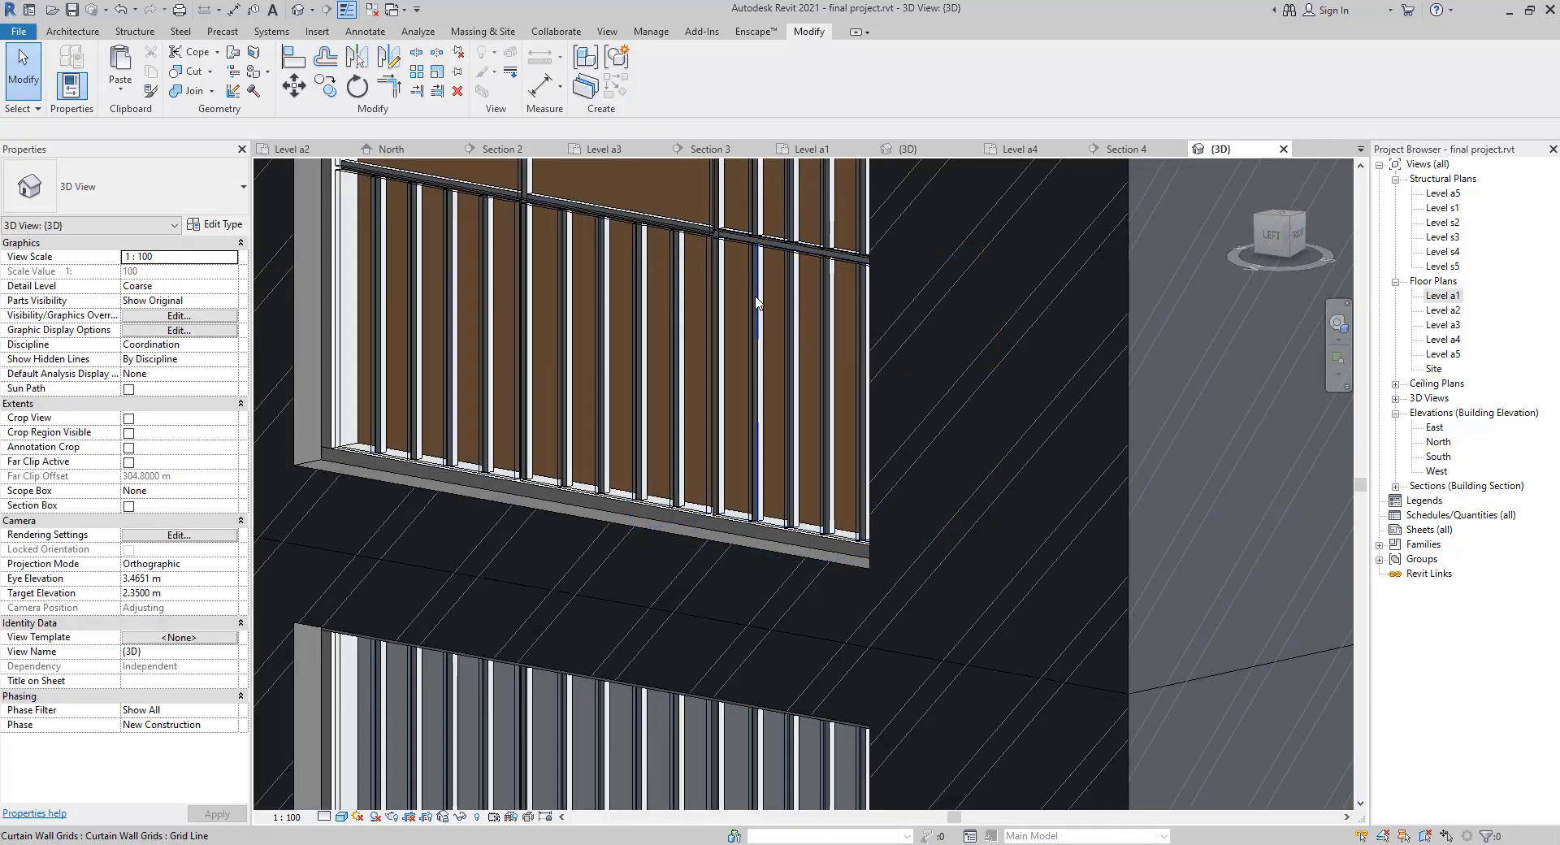
# Select all Rectangular Mullion 30mm Square instances visible in the view, starting from one mullion of the lower panel row.
pyautogui.click(759, 337)
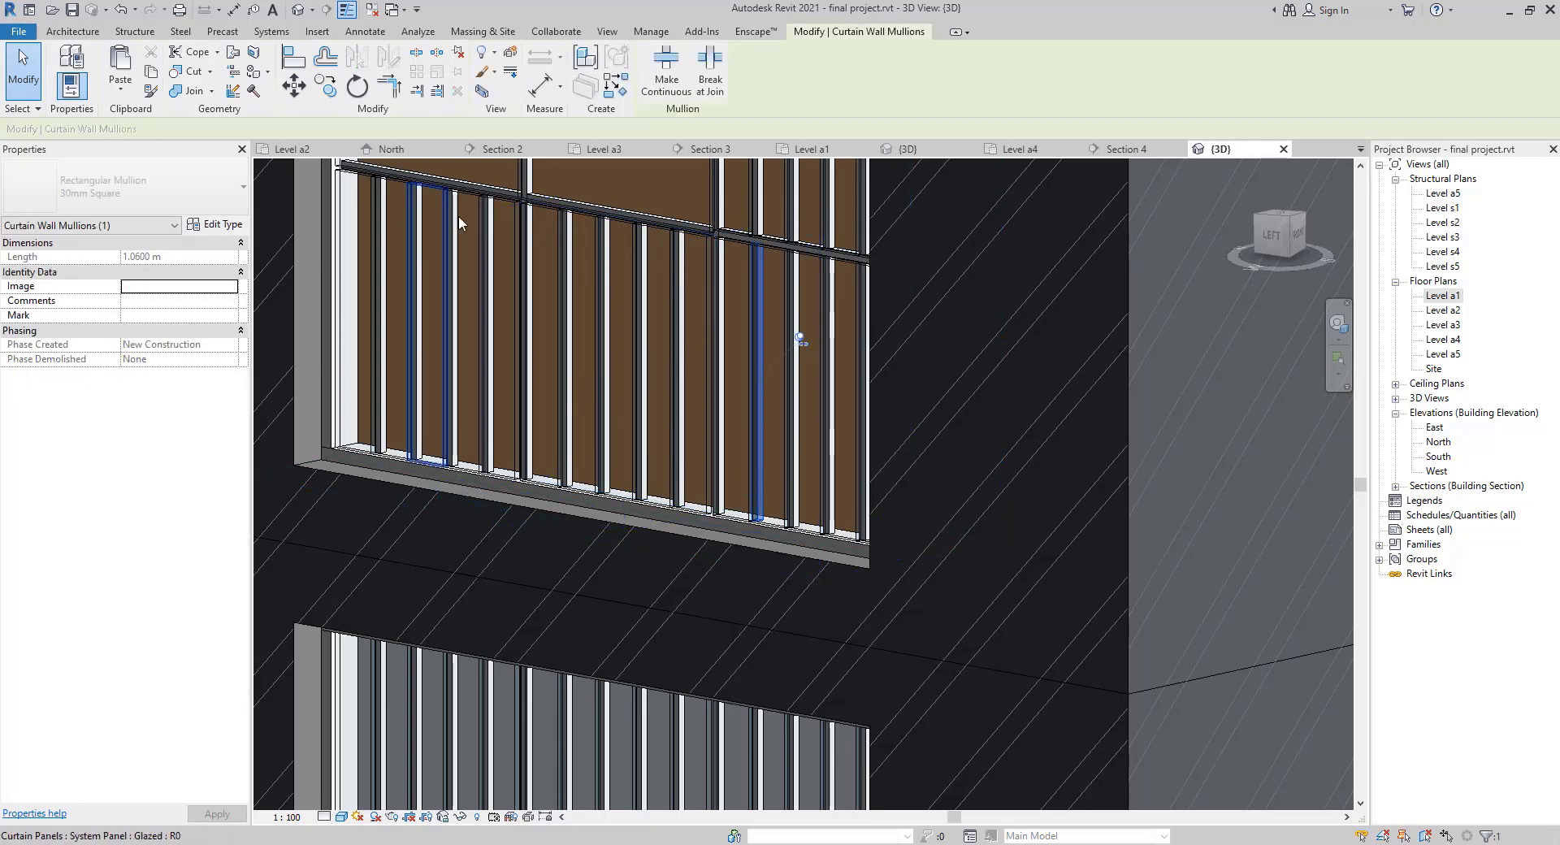
pyautogui.rightClick(751, 295)
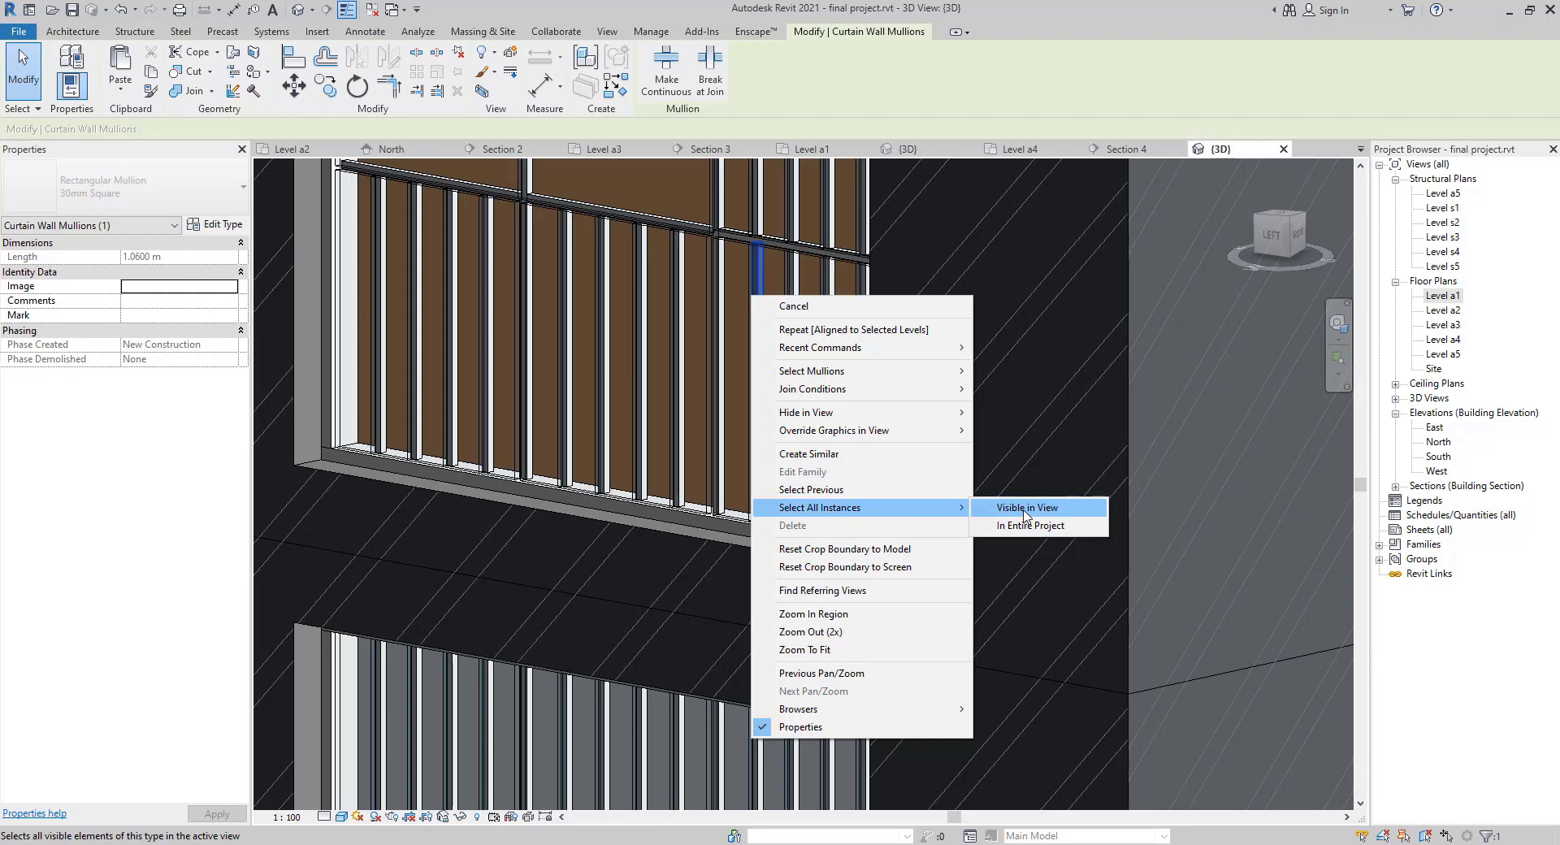
pyautogui.click(1025, 509)
pyautogui.scroll(-2, 818, 420)
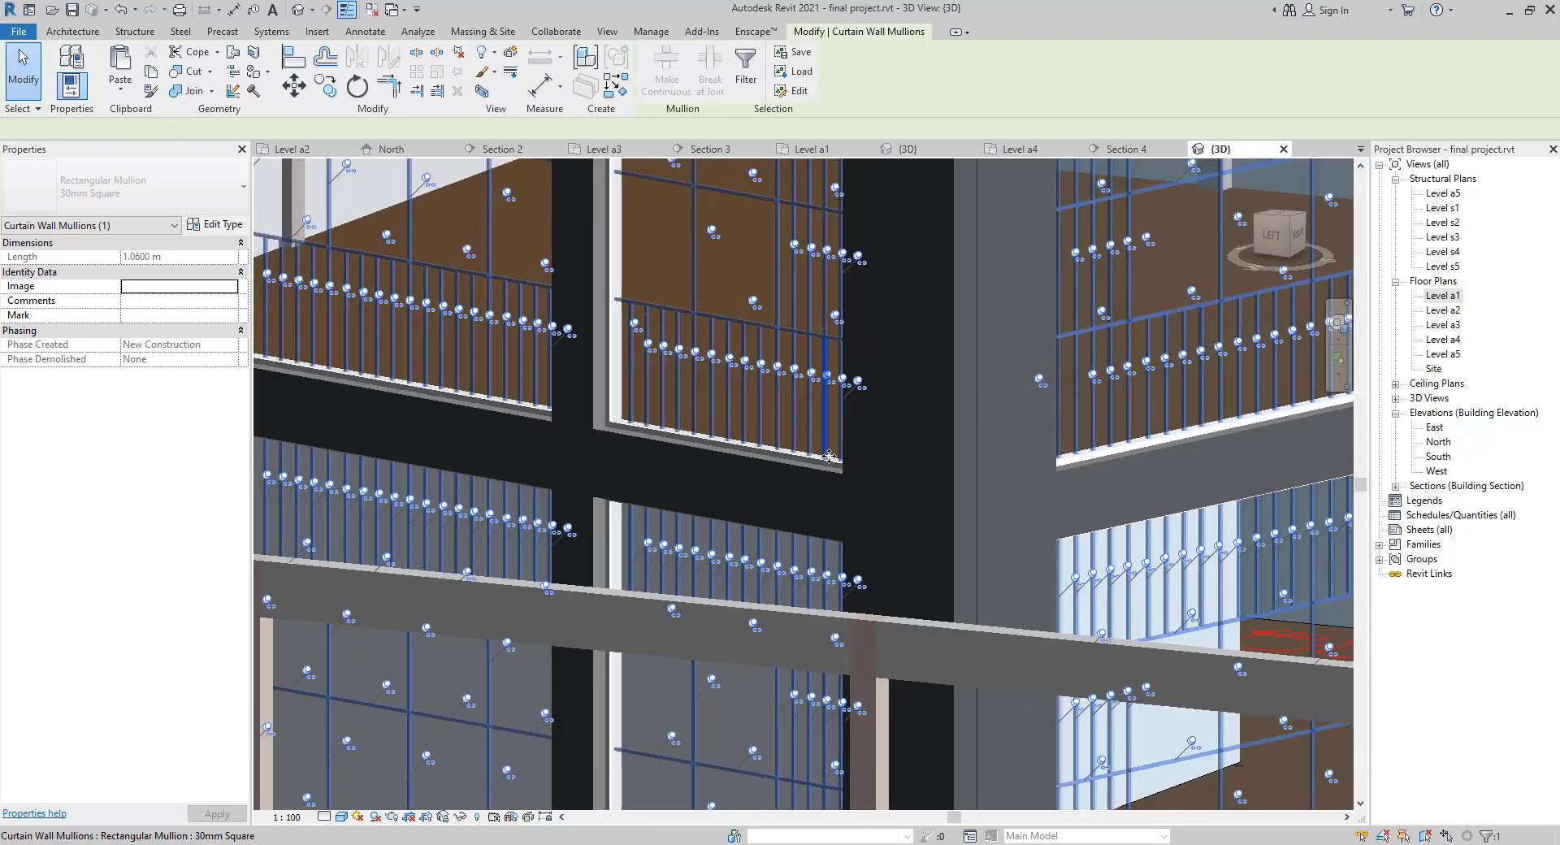
pyautogui.scroll(-3, 735, 451)
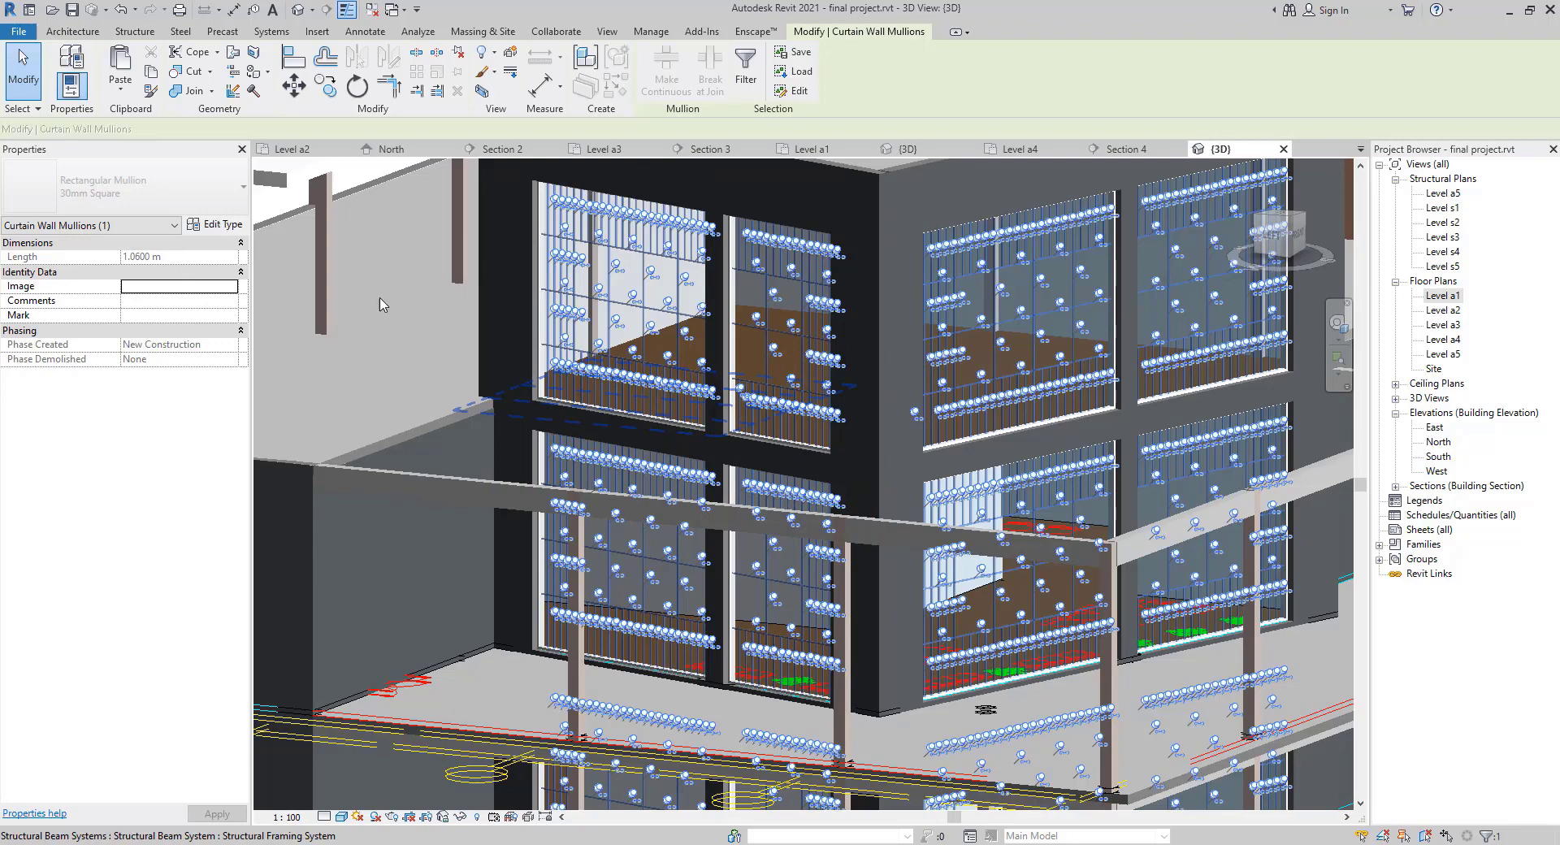
# Open the 30mm Square mullion type's material for editing and show the appearance settings of Aluminium.
pyautogui.click(216, 224)
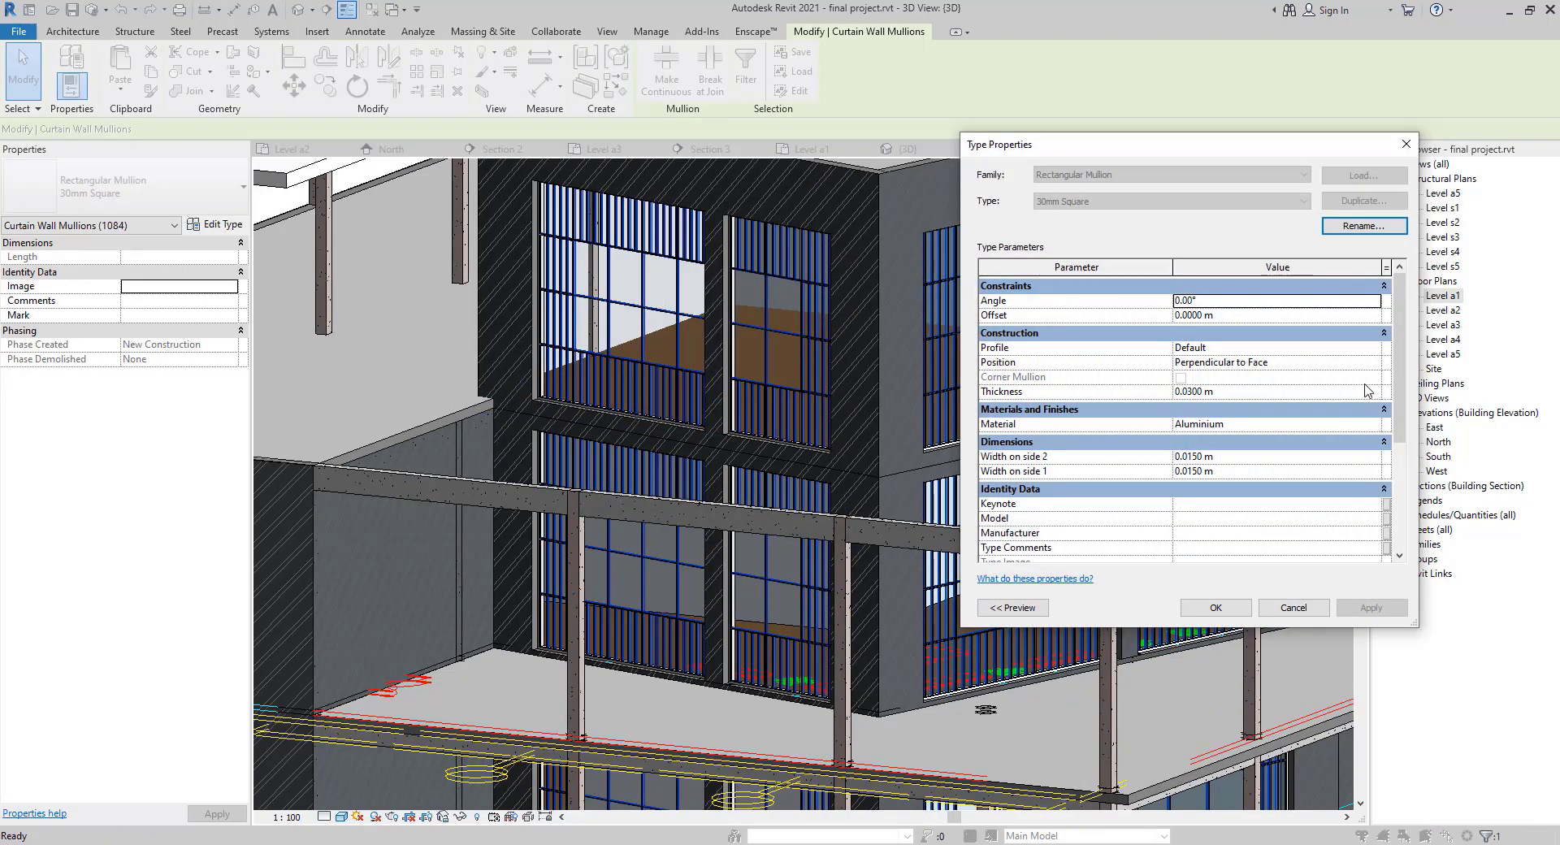
pyautogui.click(1383, 428)
pyautogui.click(1383, 428)
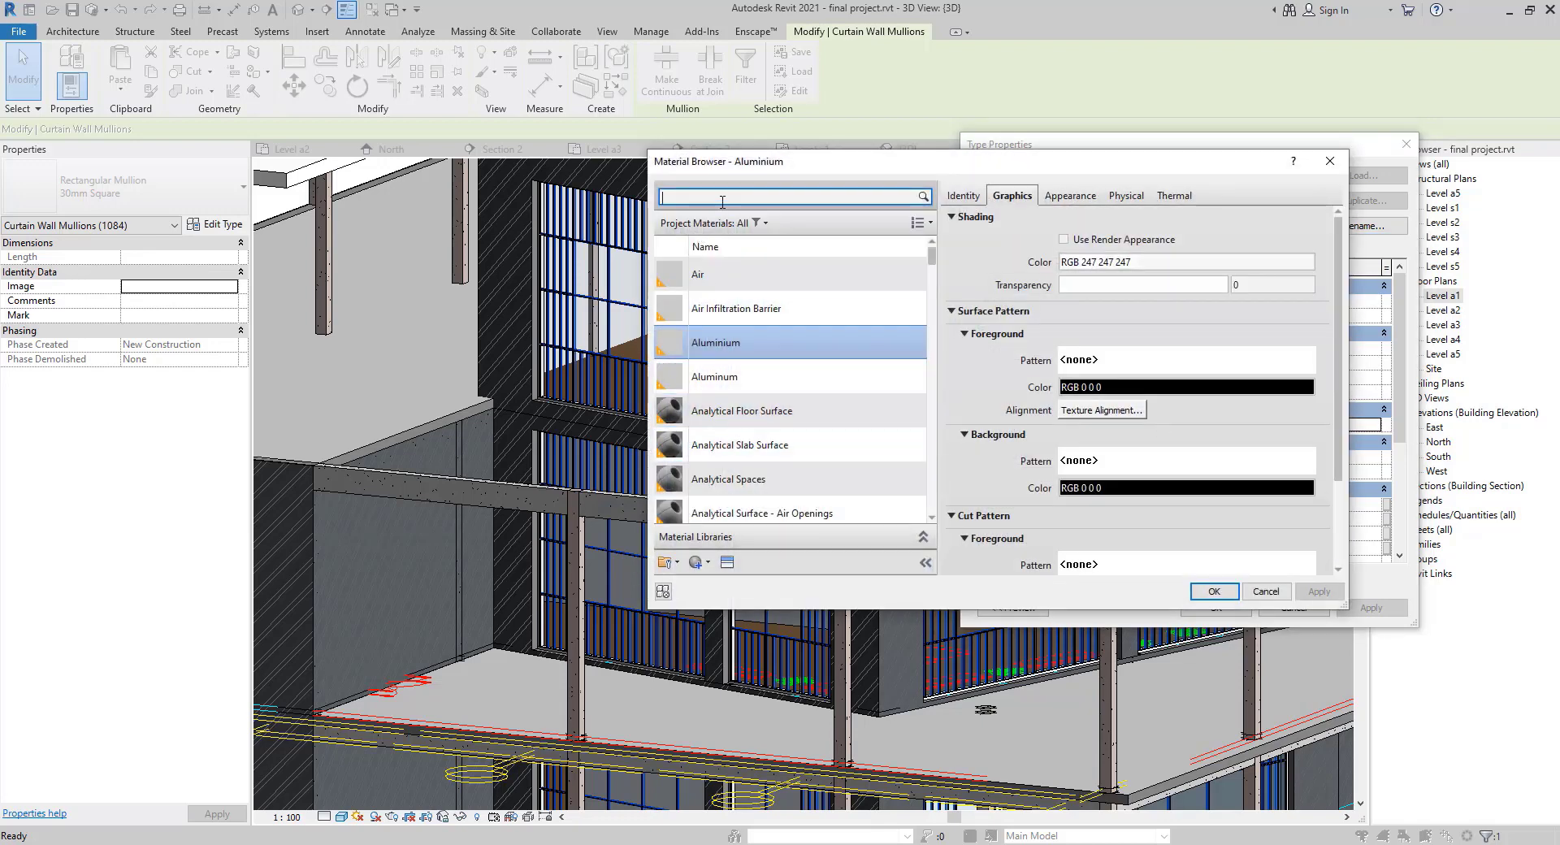
pyautogui.click(1066, 199)
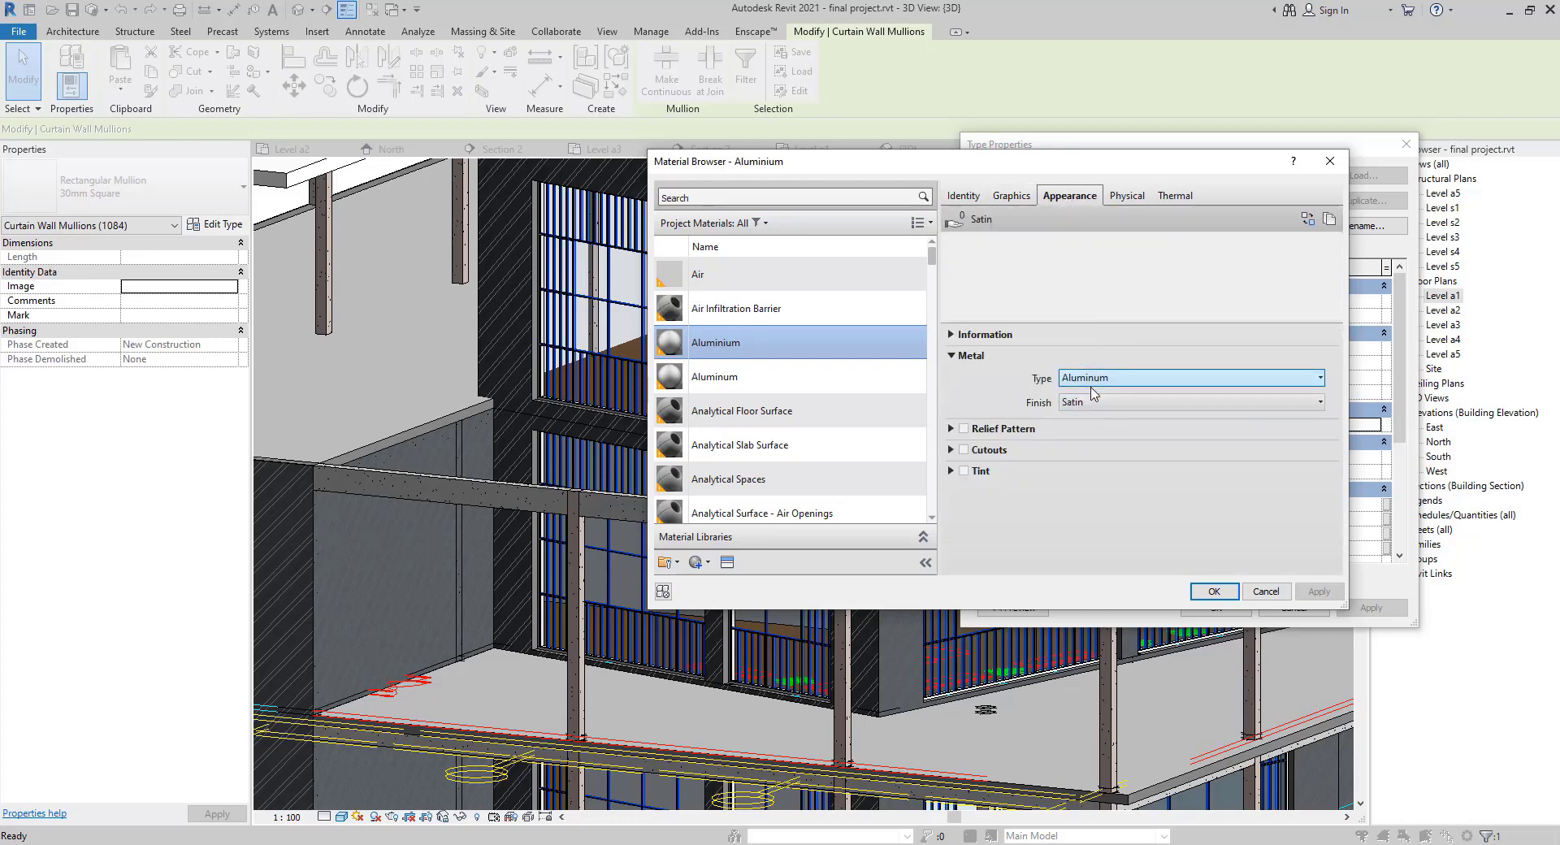
# Create a new material and rename it BLACK MULION.
pyautogui.click(708, 564)
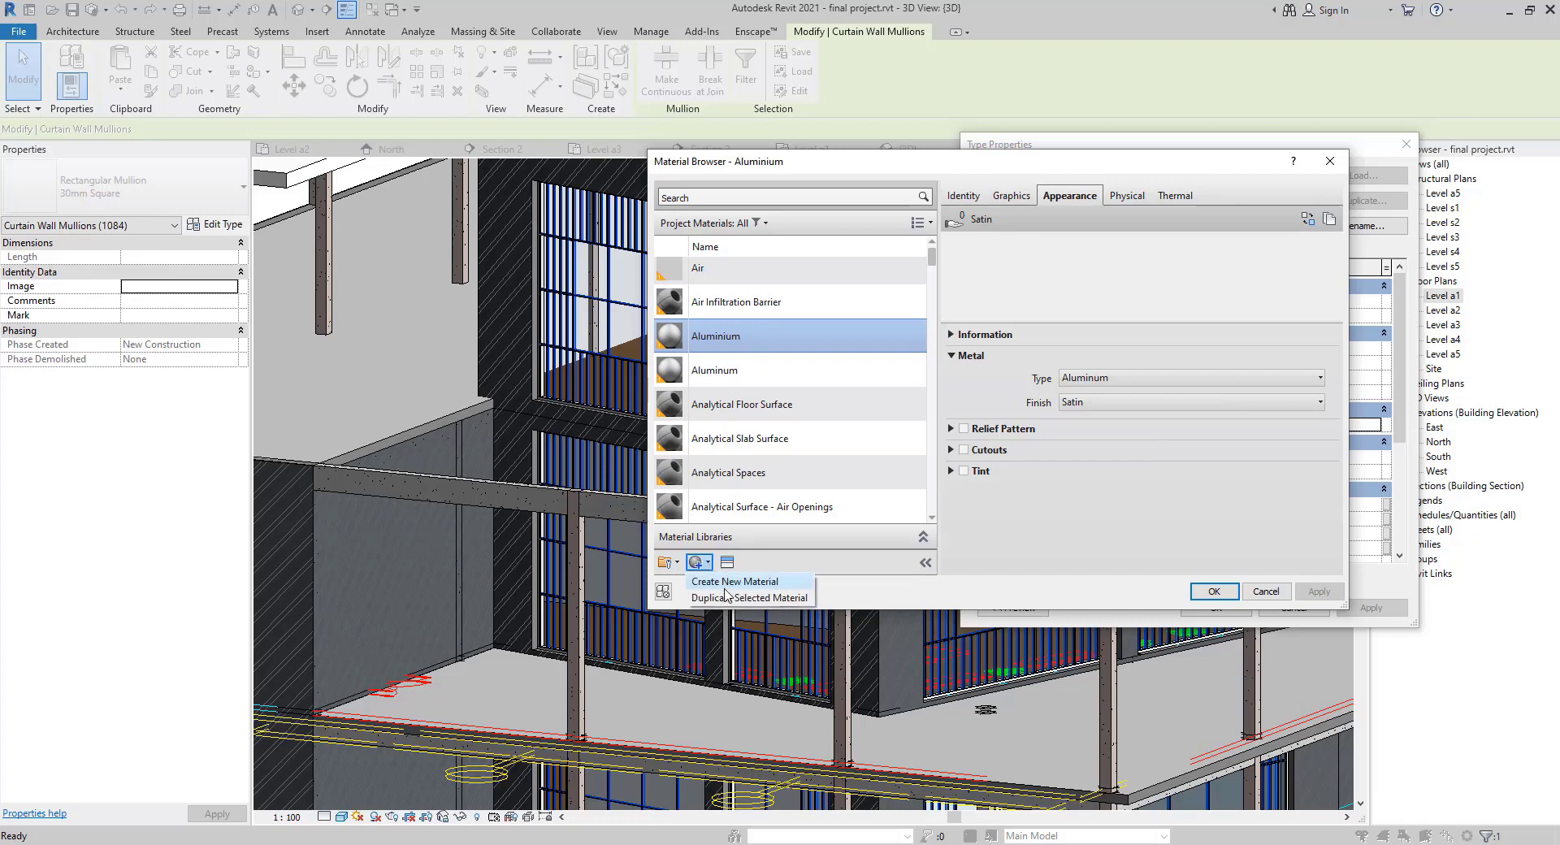
pyautogui.click(730, 582)
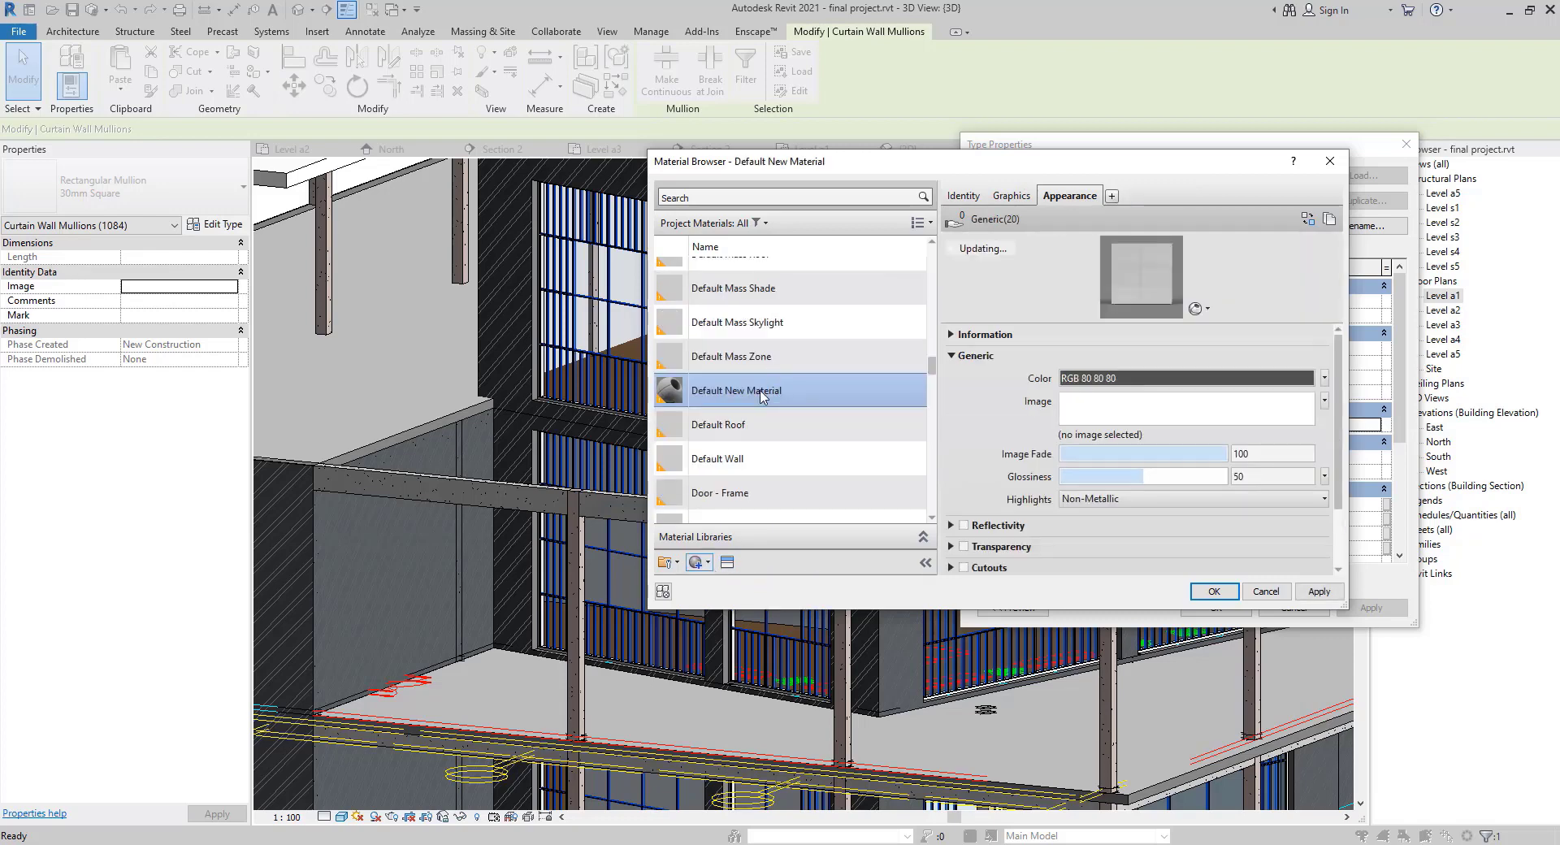
pyautogui.rightClick(763, 399)
pyautogui.click(776, 438)
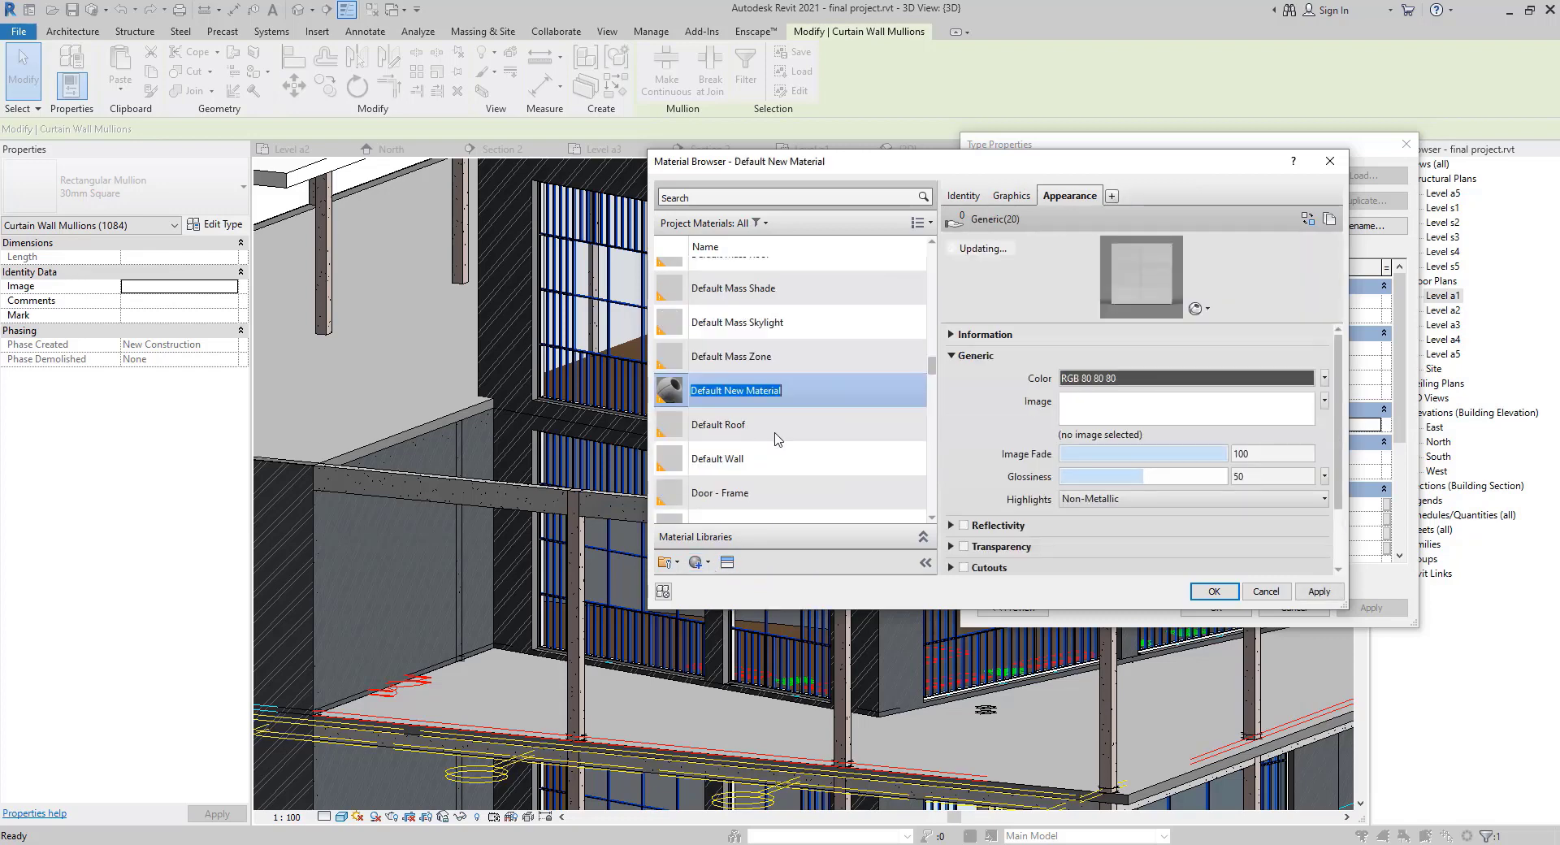
pyautogui.write('BLACK')
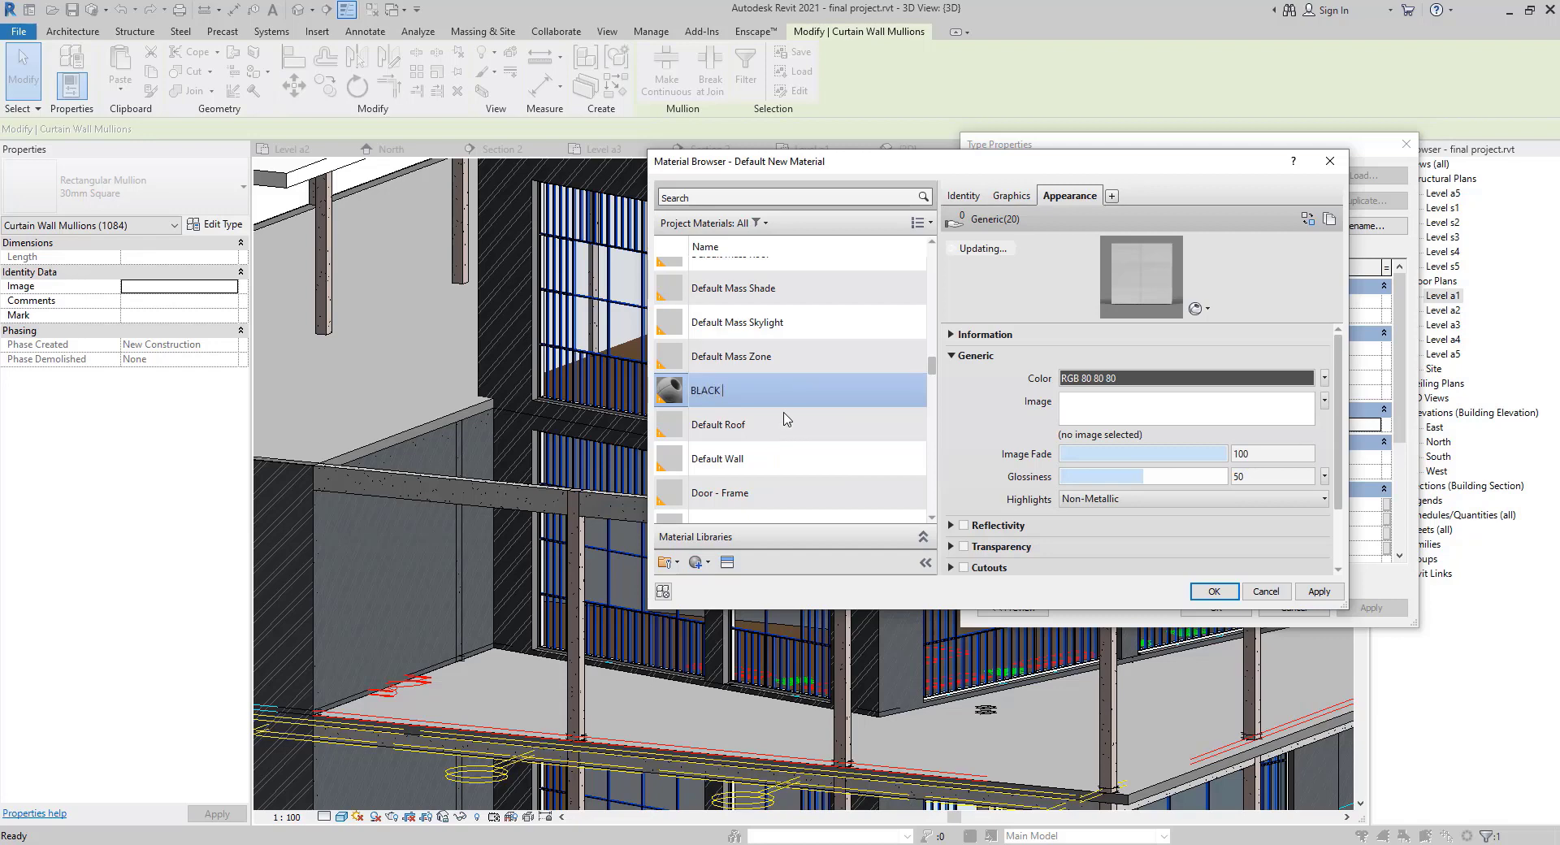
pyautogui.write(' MULION')
pyautogui.press('Return')
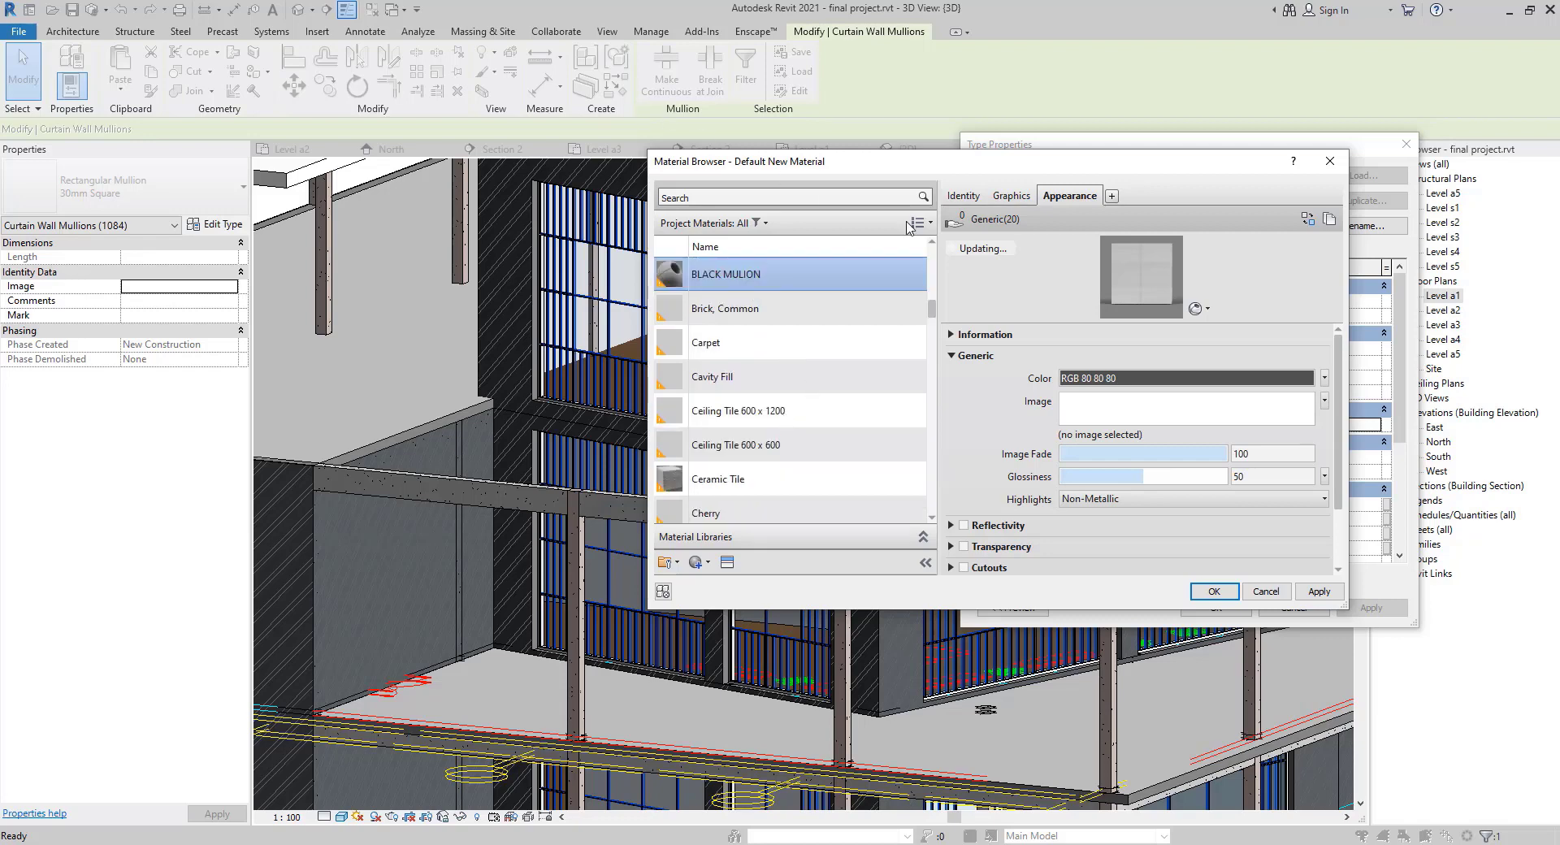
# Try the Aluminum - Anodized Glossy (Grey) appearance on BLACK MULION and replace it with Anodized - Black from the Metal appearance library.
pyautogui.click(728, 563)
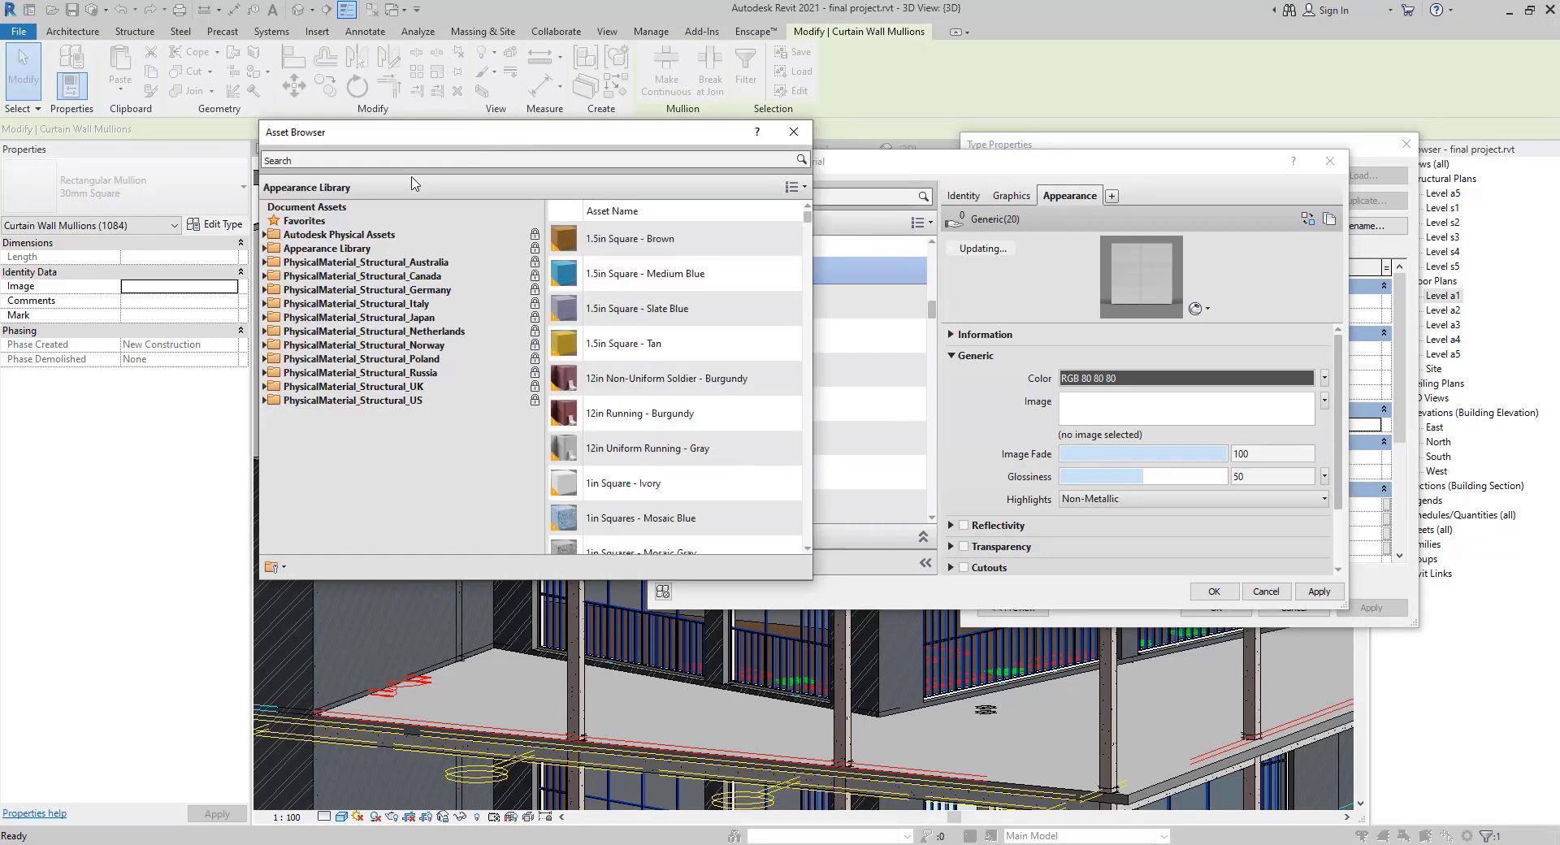
pyautogui.click(301, 235)
pyautogui.click(287, 253)
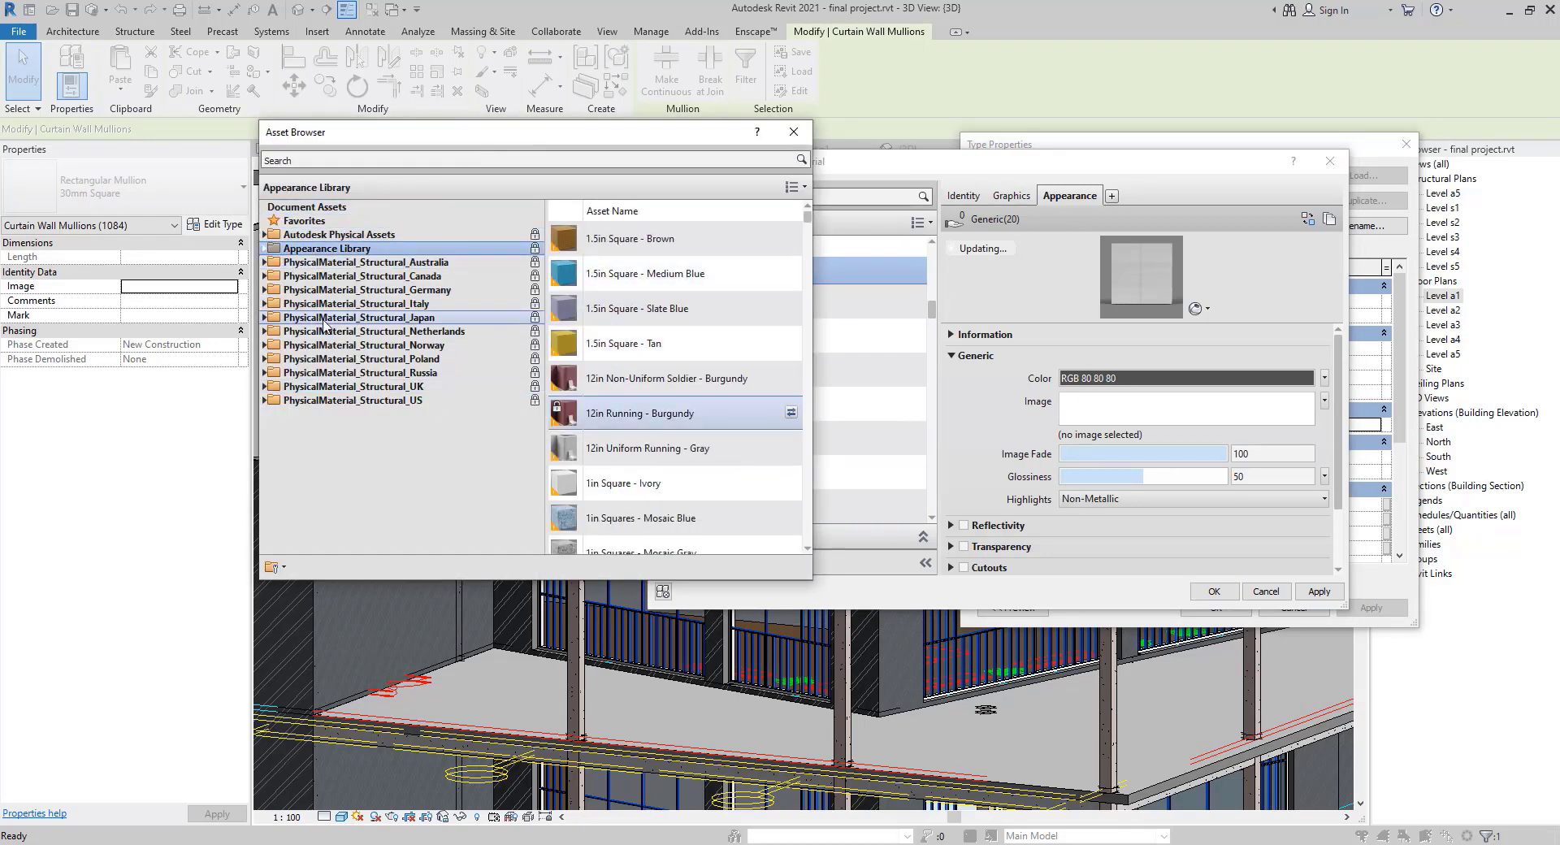
pyautogui.click(265, 248)
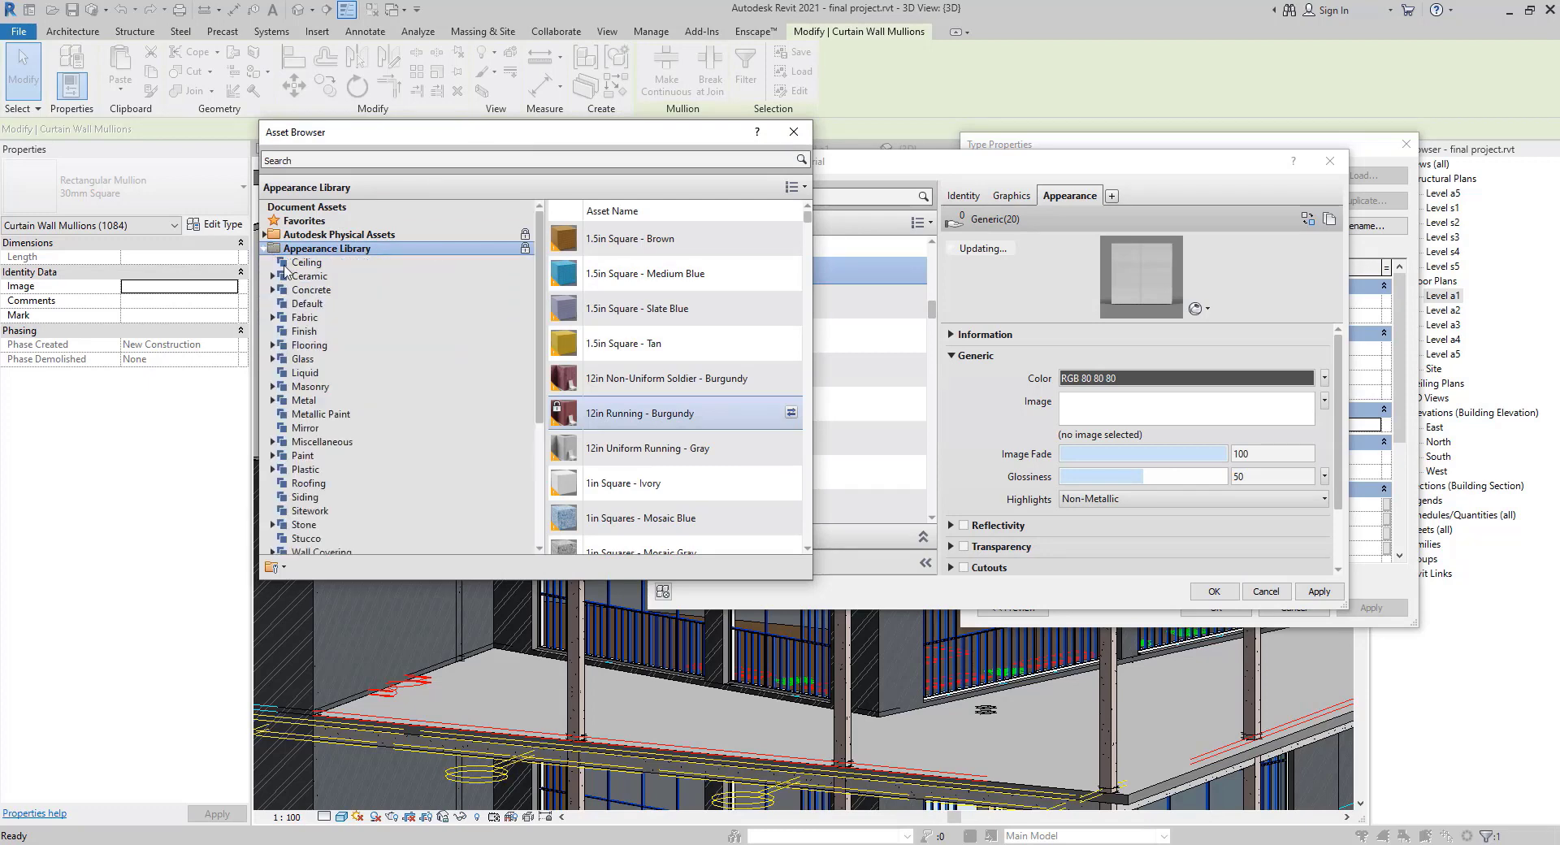
pyautogui.click(303, 401)
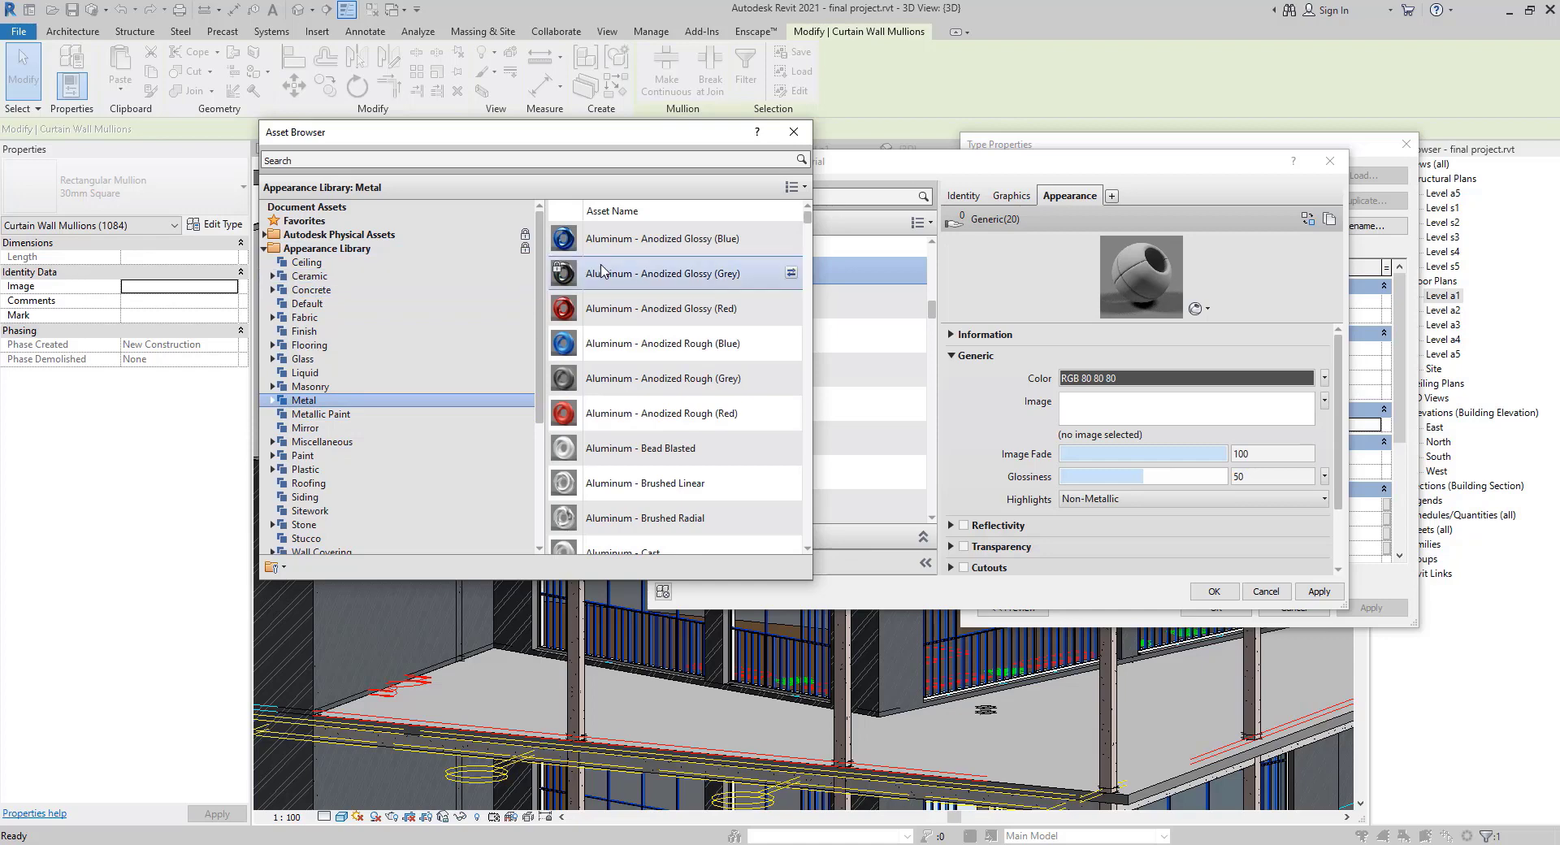
pyautogui.click(791, 274)
pyautogui.scroll(-7, 734, 423)
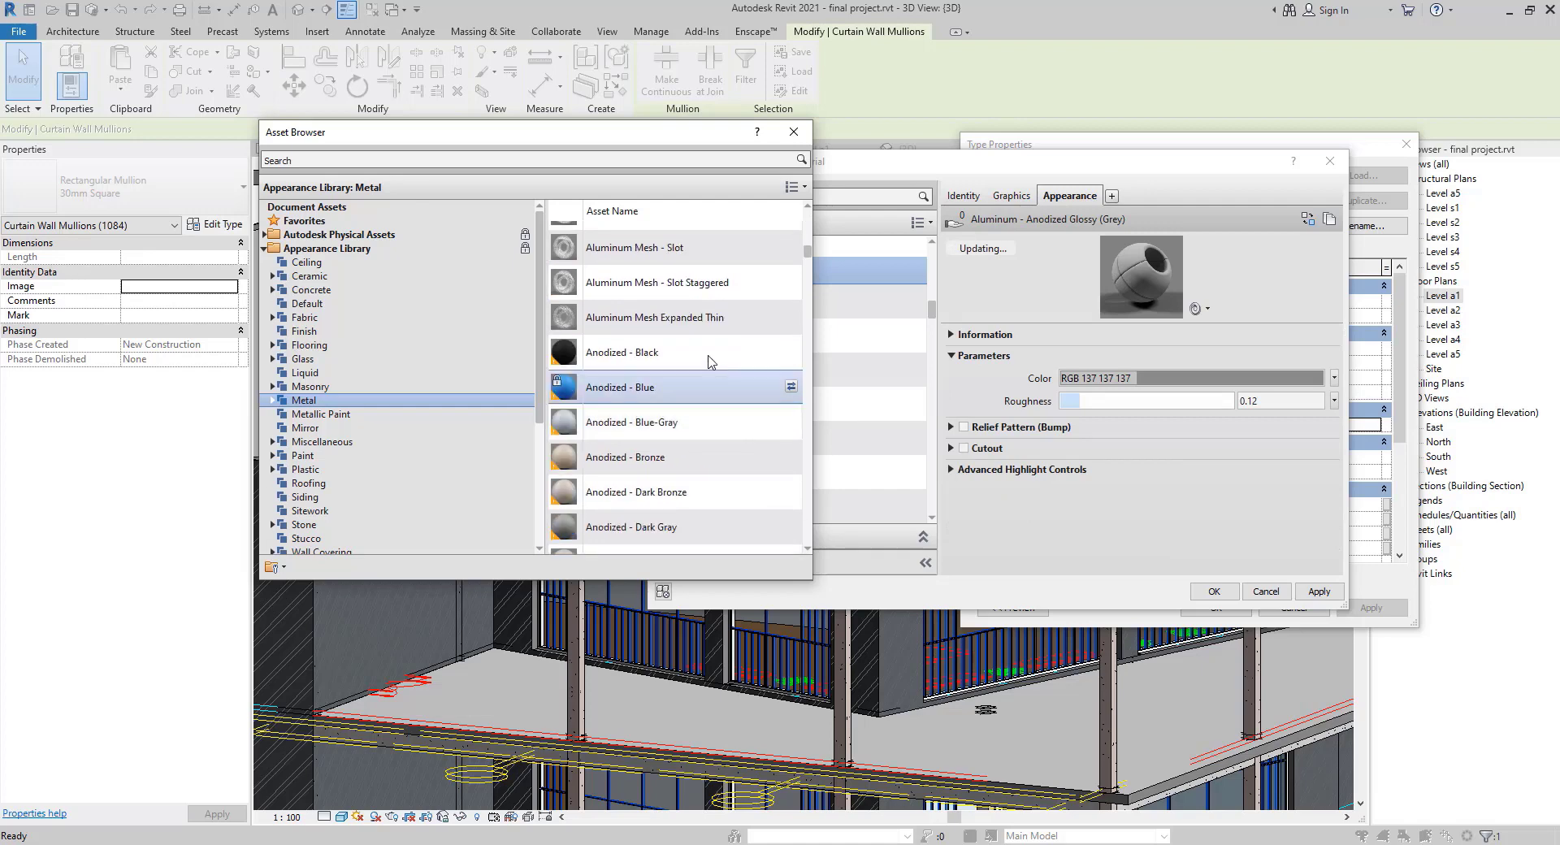
pyautogui.click(791, 355)
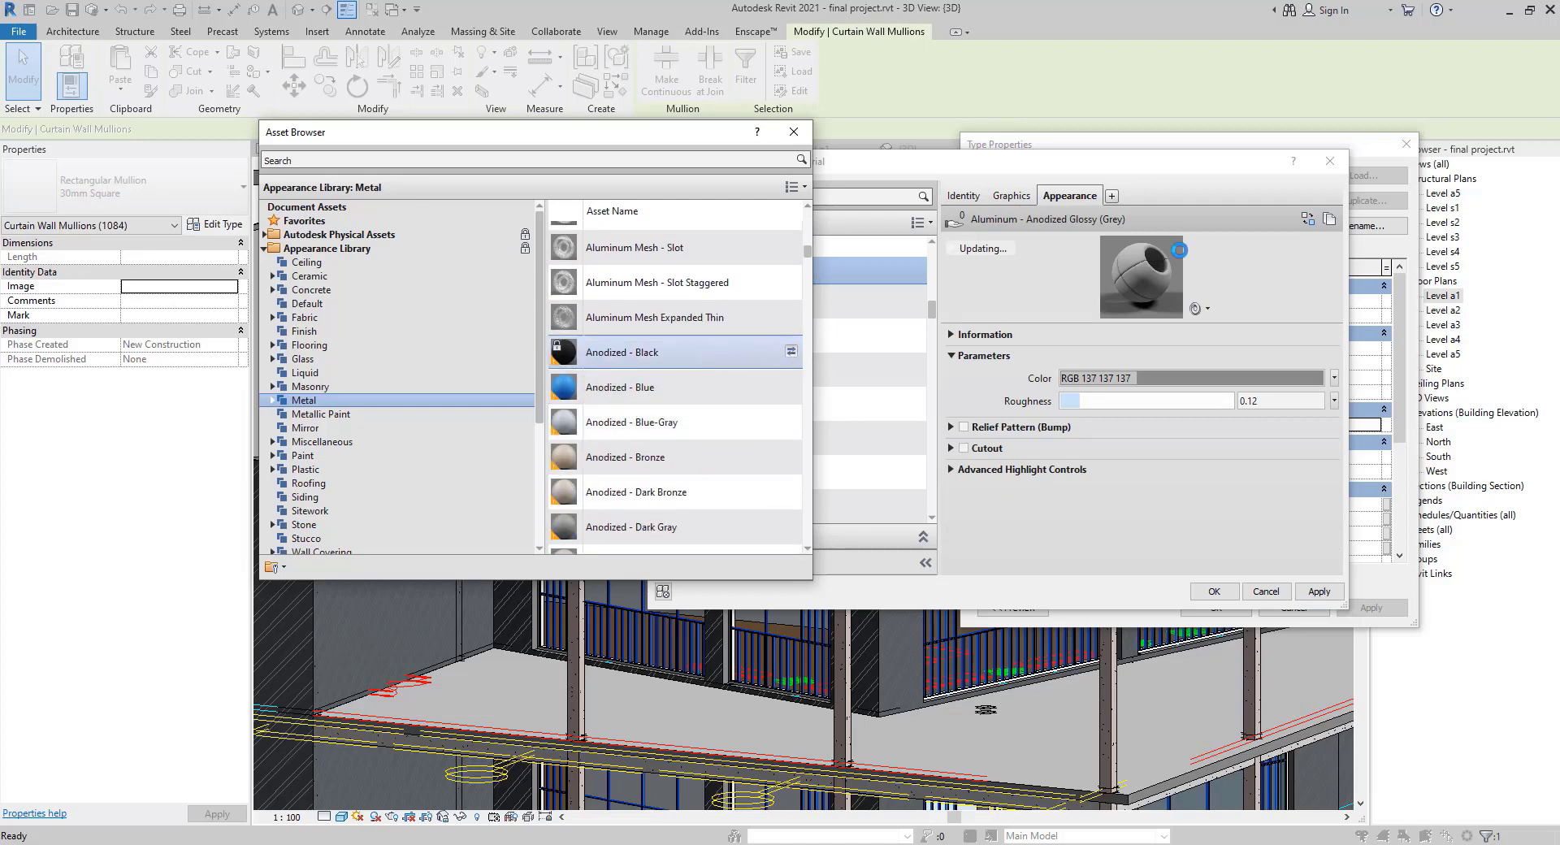
# Try the Aluminum - Anodized Glossy (Grey) appearance on BLACK MULION and replace it with Coating - Black Oxide from the Metal library.
pyautogui.scroll(7, 797, 333)
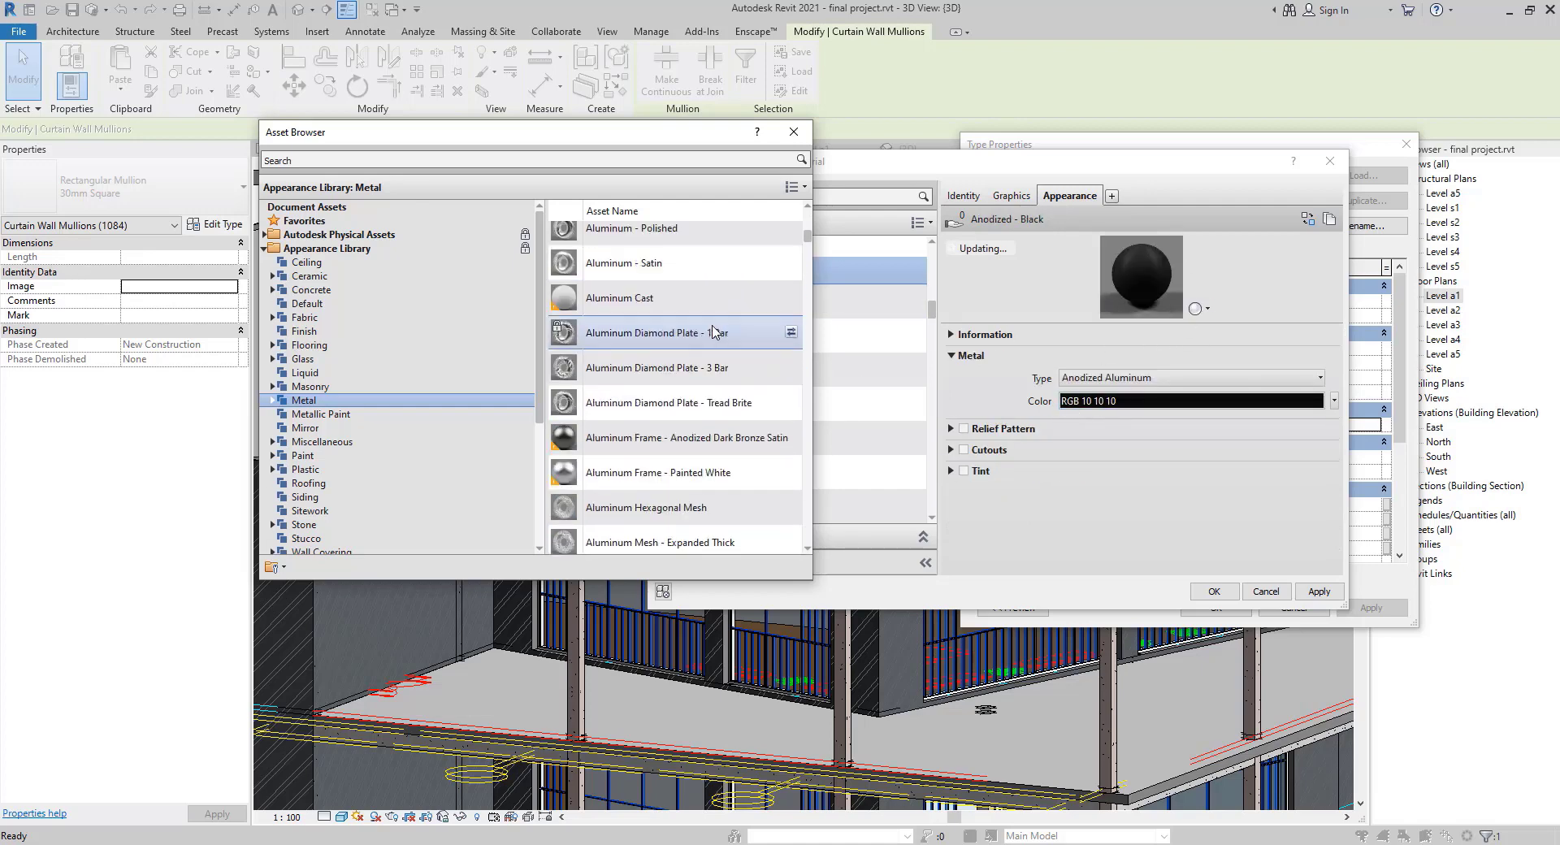
pyautogui.click(791, 273)
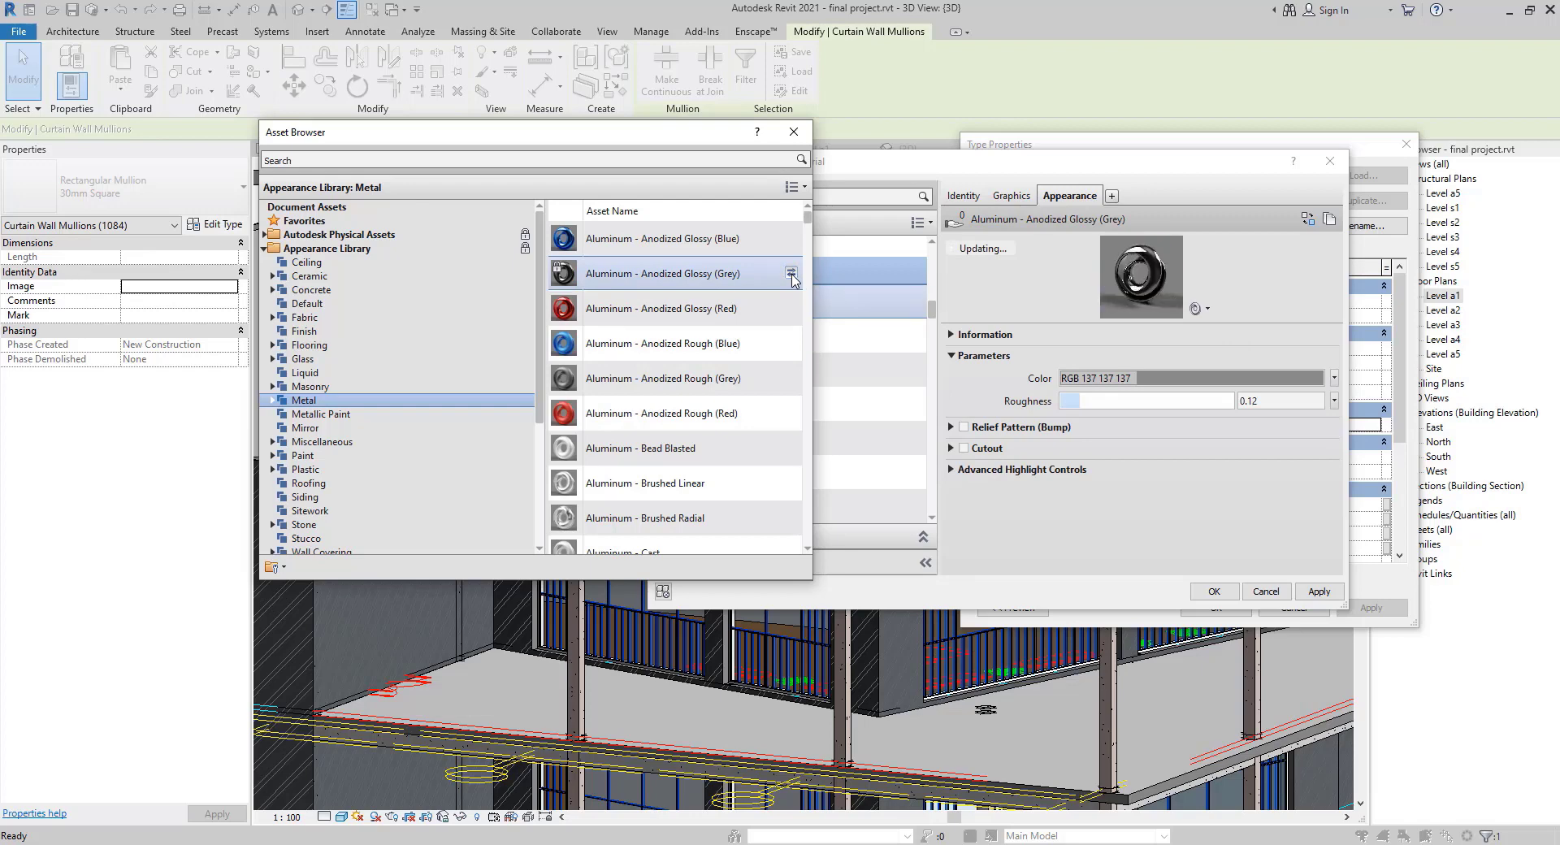
pyautogui.scroll(-5, 715, 366)
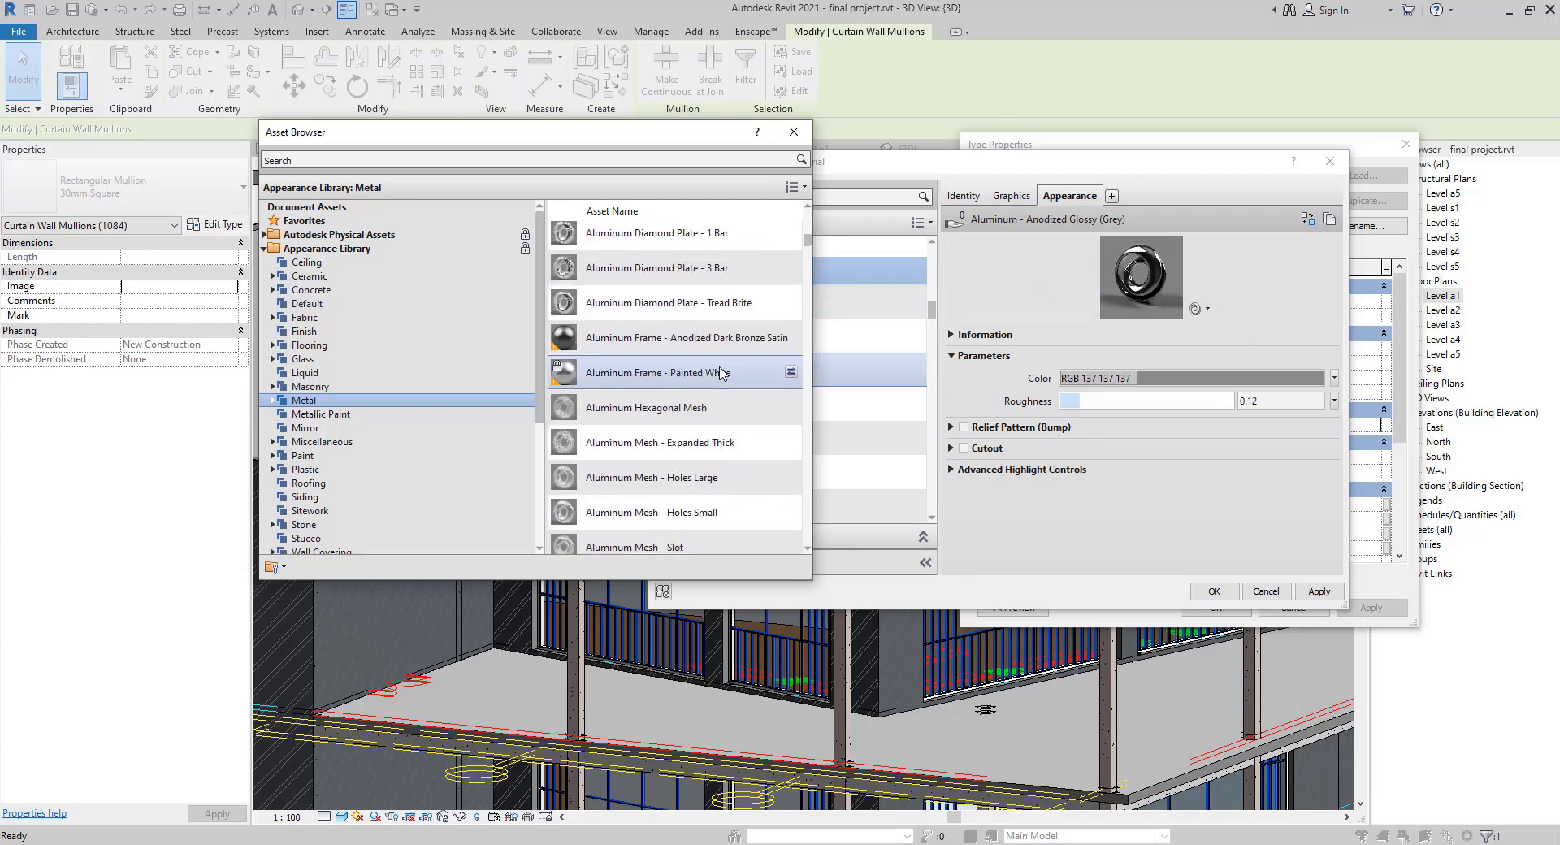
pyautogui.scroll(-5, 731, 366)
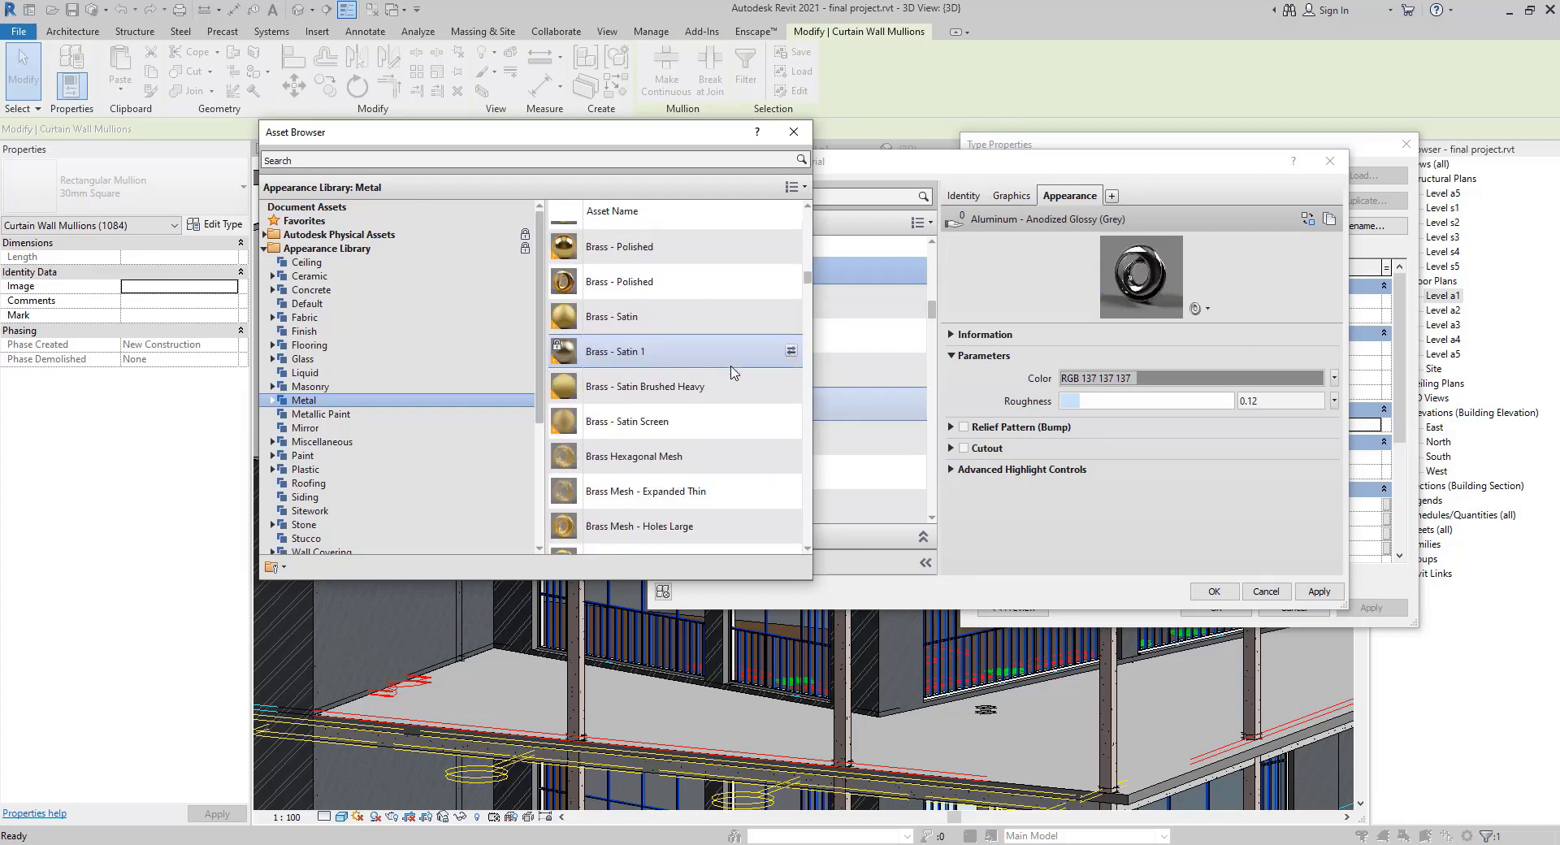
pyautogui.scroll(-5, 731, 370)
pyautogui.scroll(-3, 736, 333)
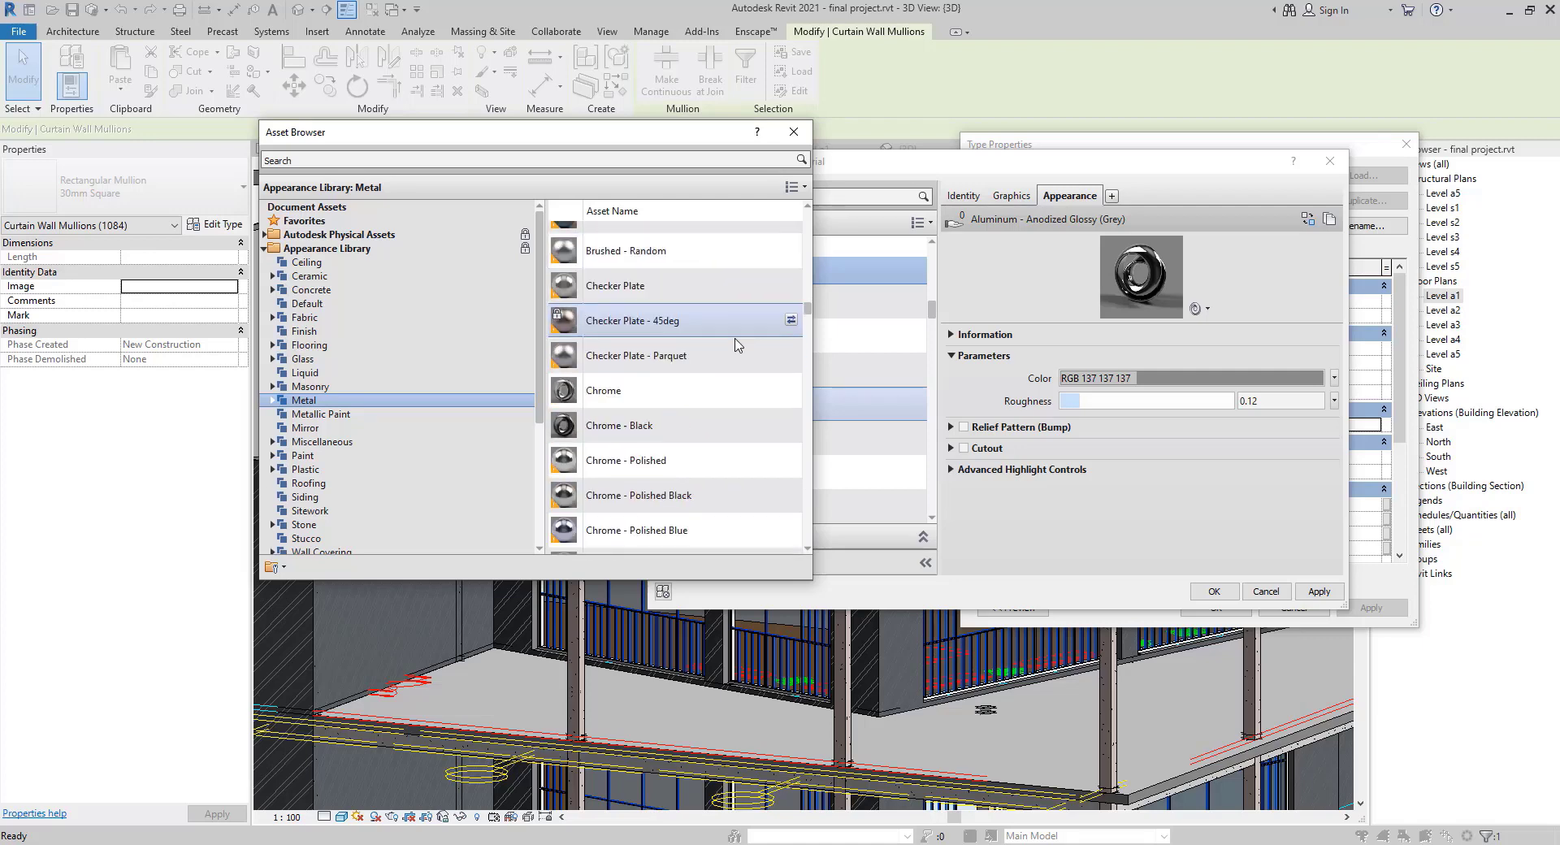
pyautogui.scroll(-6, 735, 346)
pyautogui.scroll(2, 739, 350)
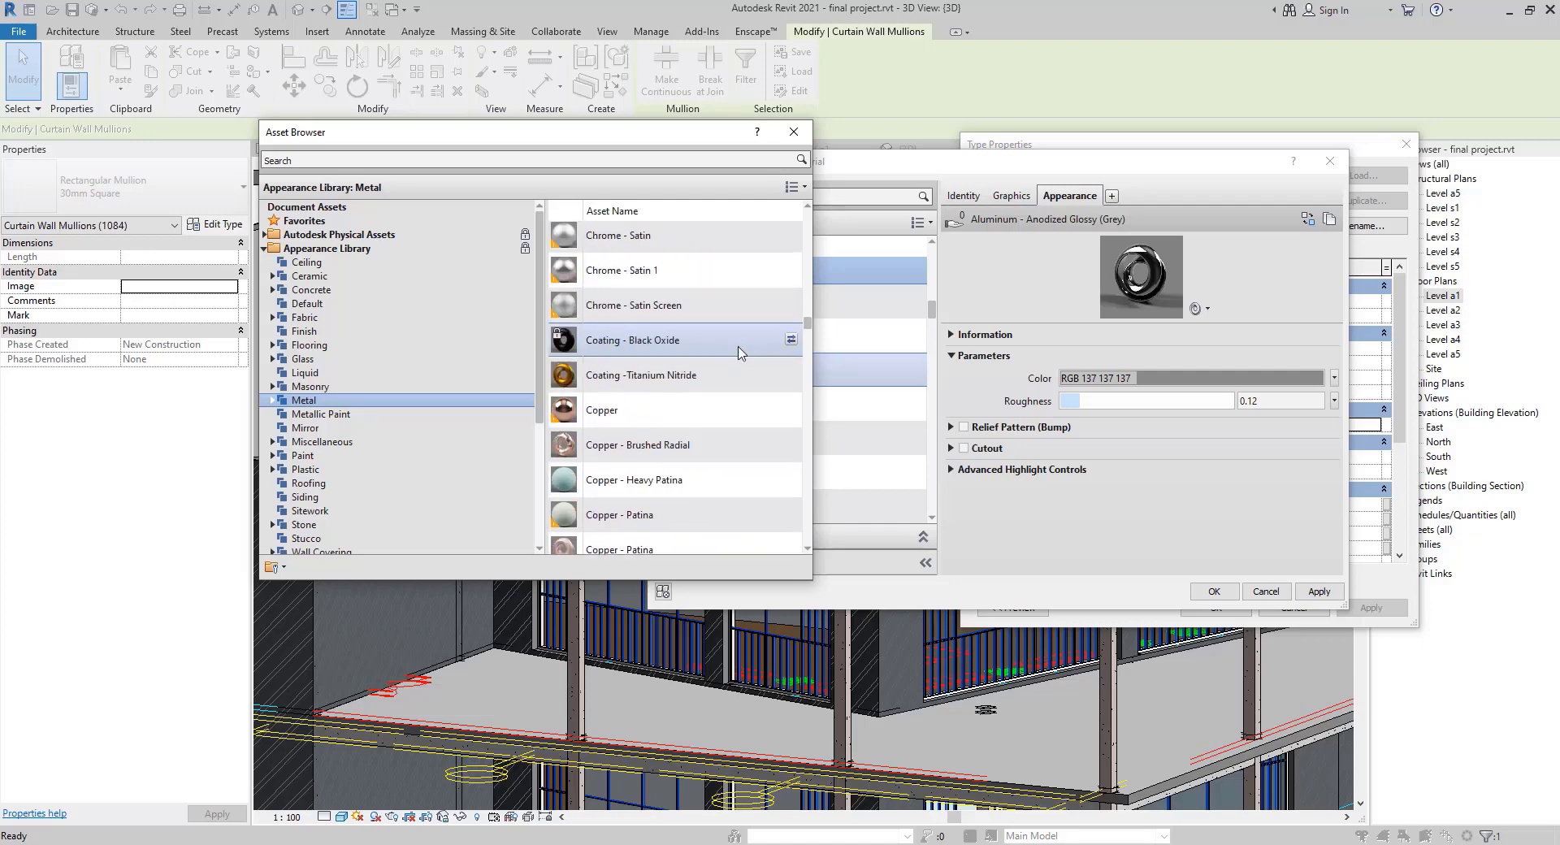
pyautogui.click(791, 340)
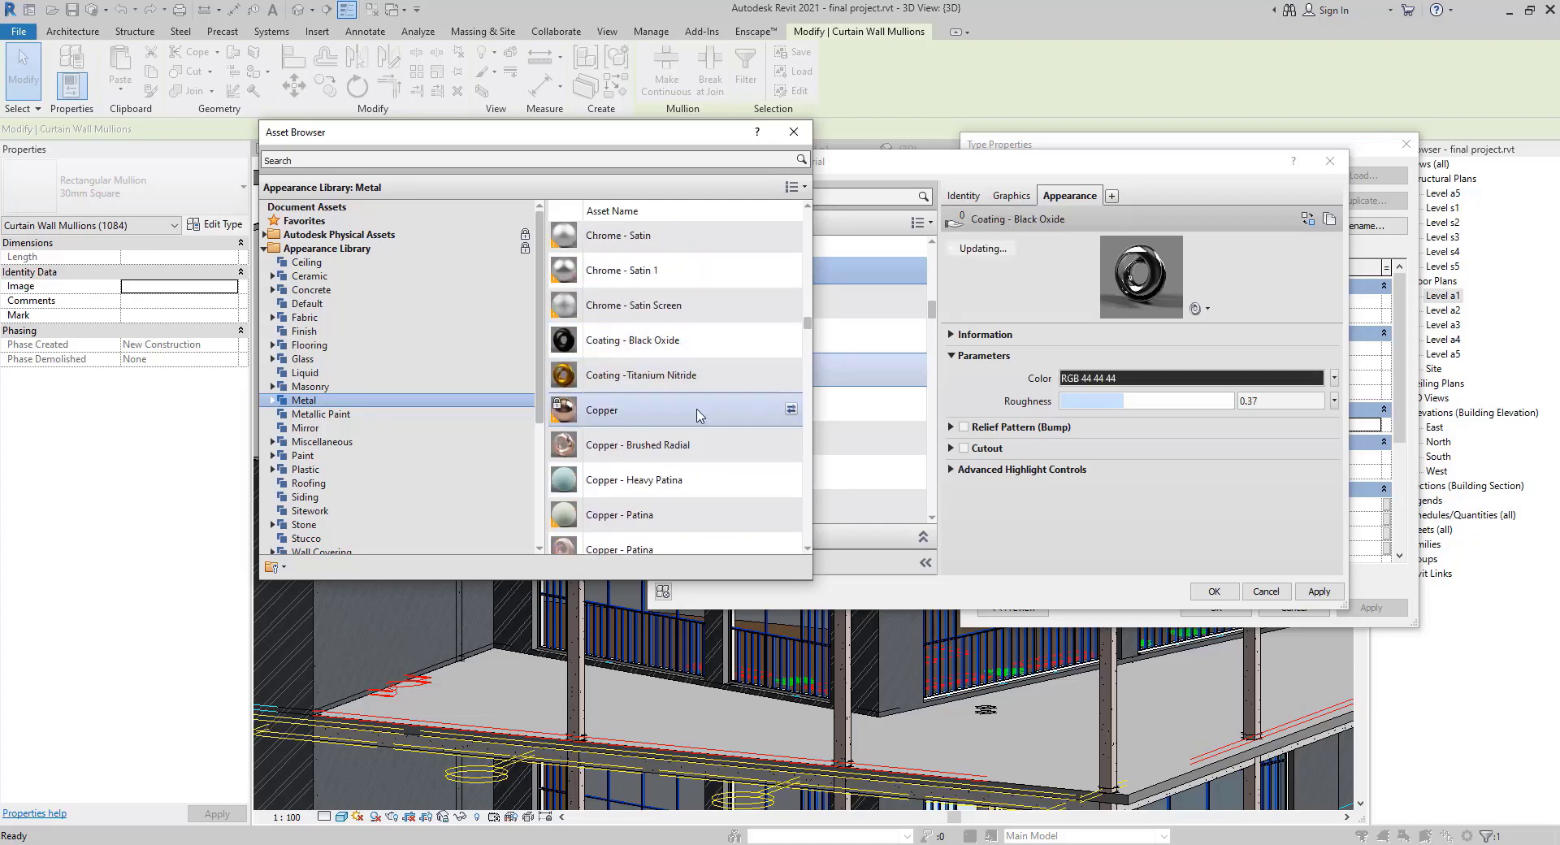
# Apply the BLACK MULION material to the 30mm Square mullion type, accept the type properties and clear the mullion selection.
pyautogui.scroll(-8, 707, 438)
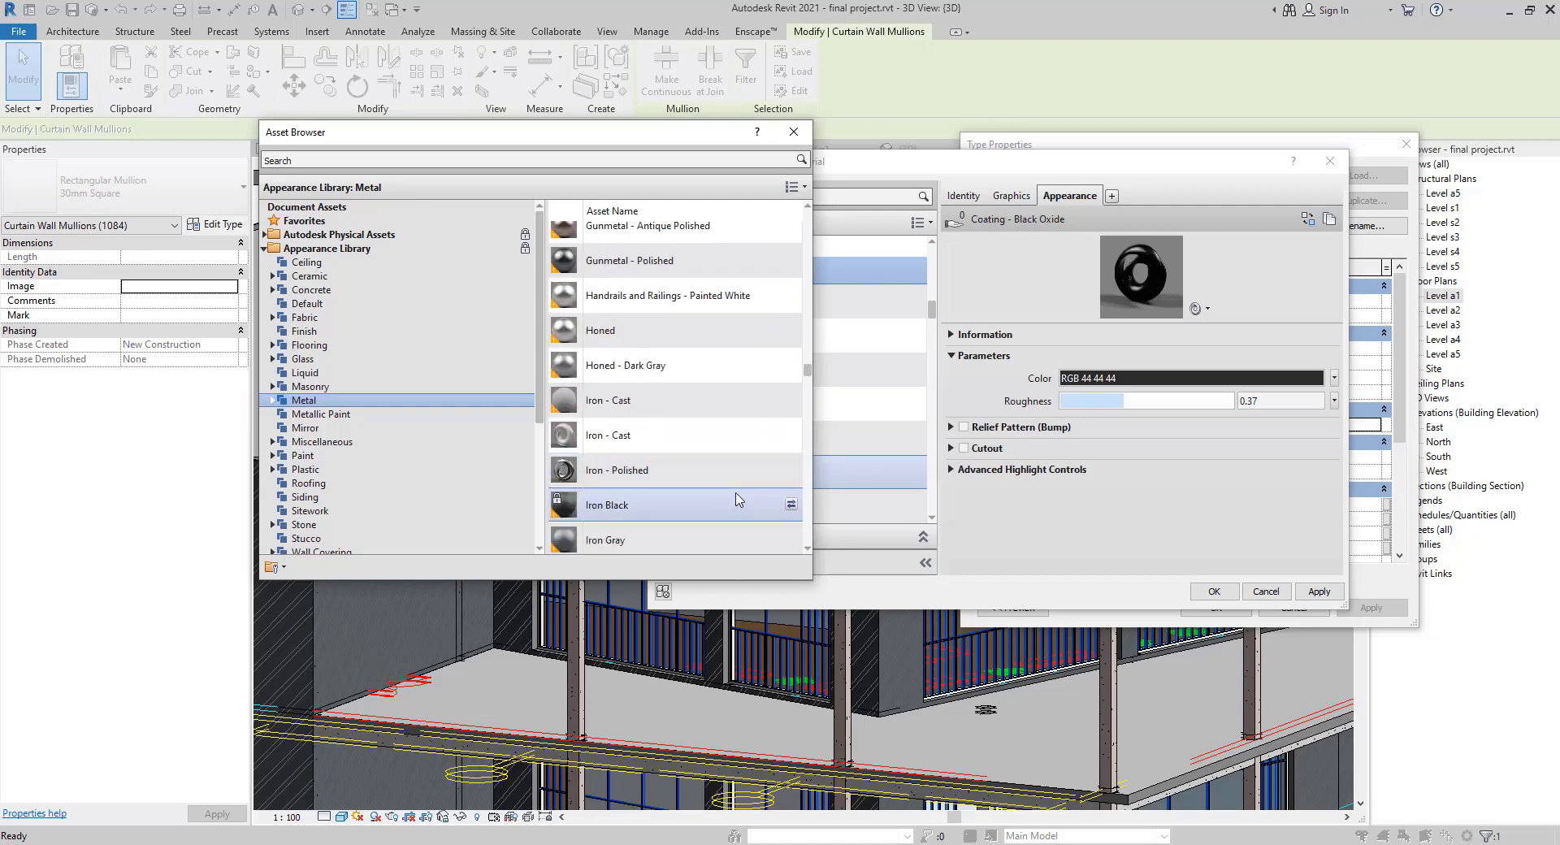
pyautogui.scroll(-5, 735, 488)
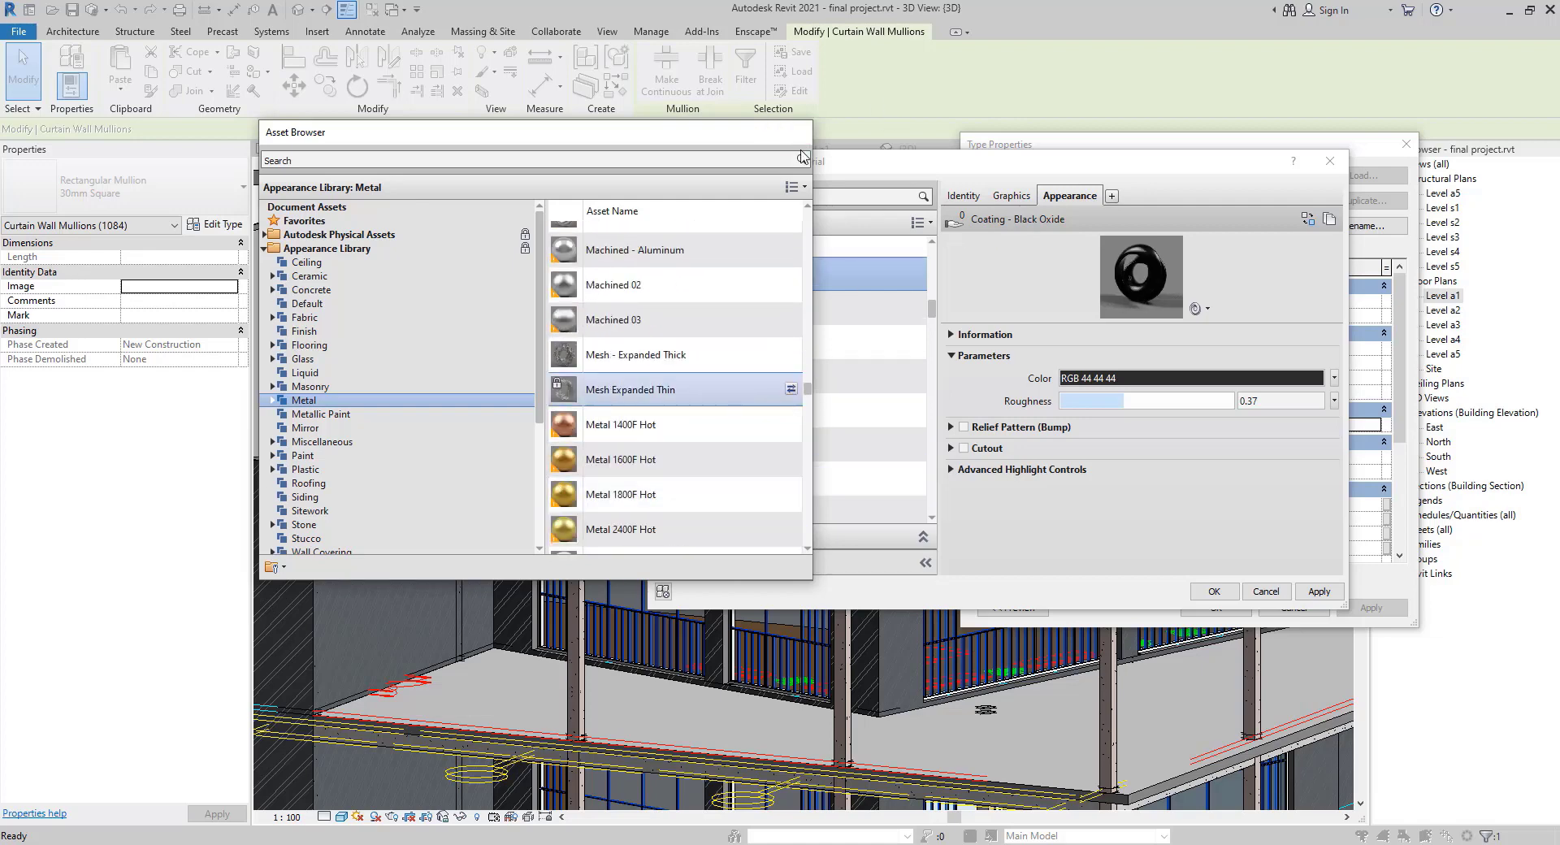
pyautogui.click(803, 156)
pyautogui.click(1309, 593)
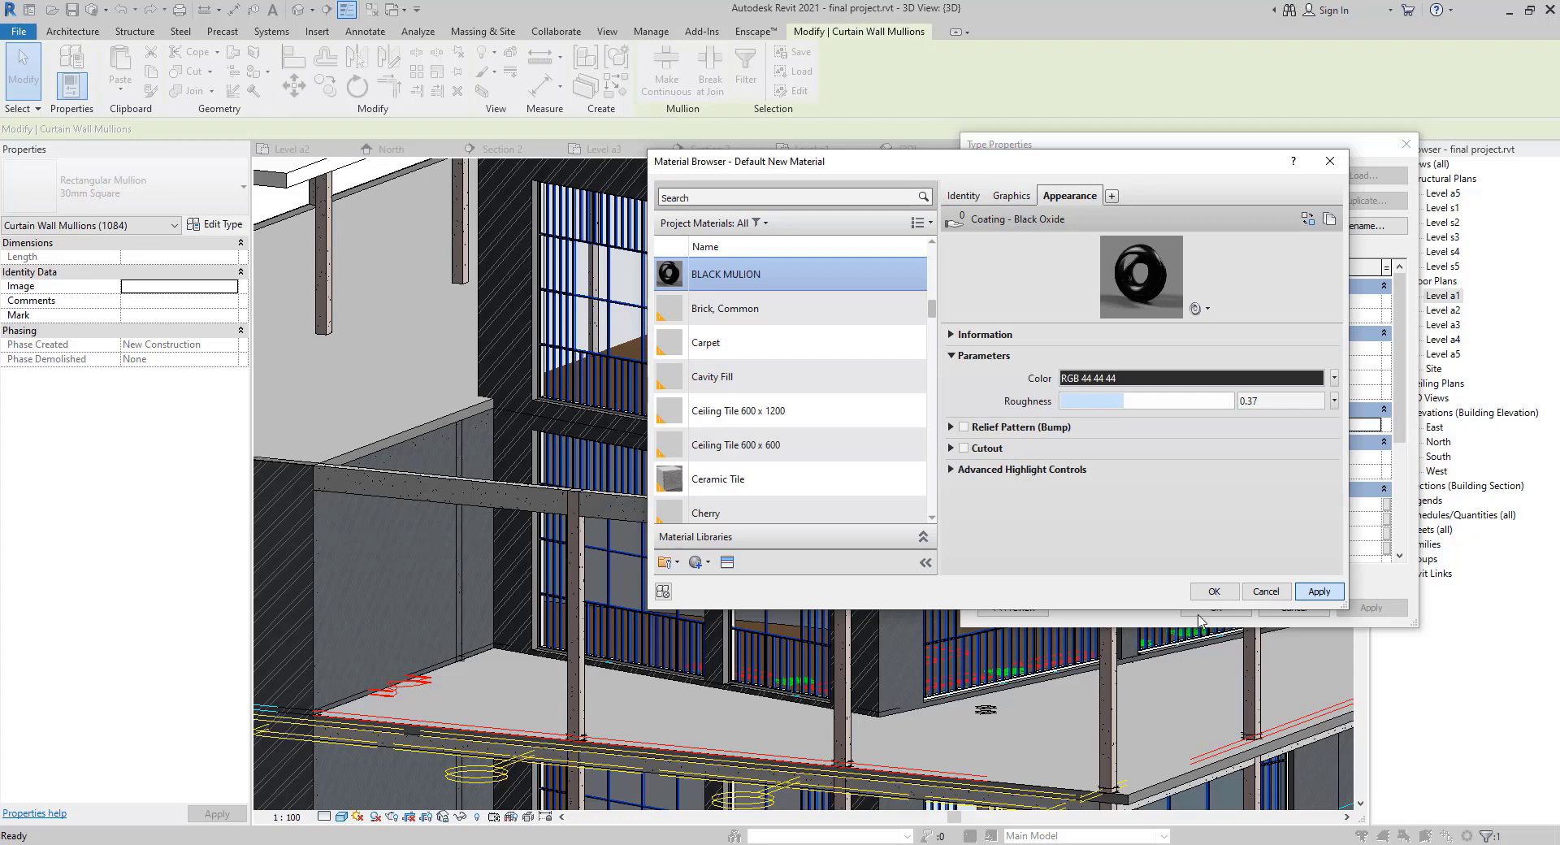
pyautogui.click(1214, 592)
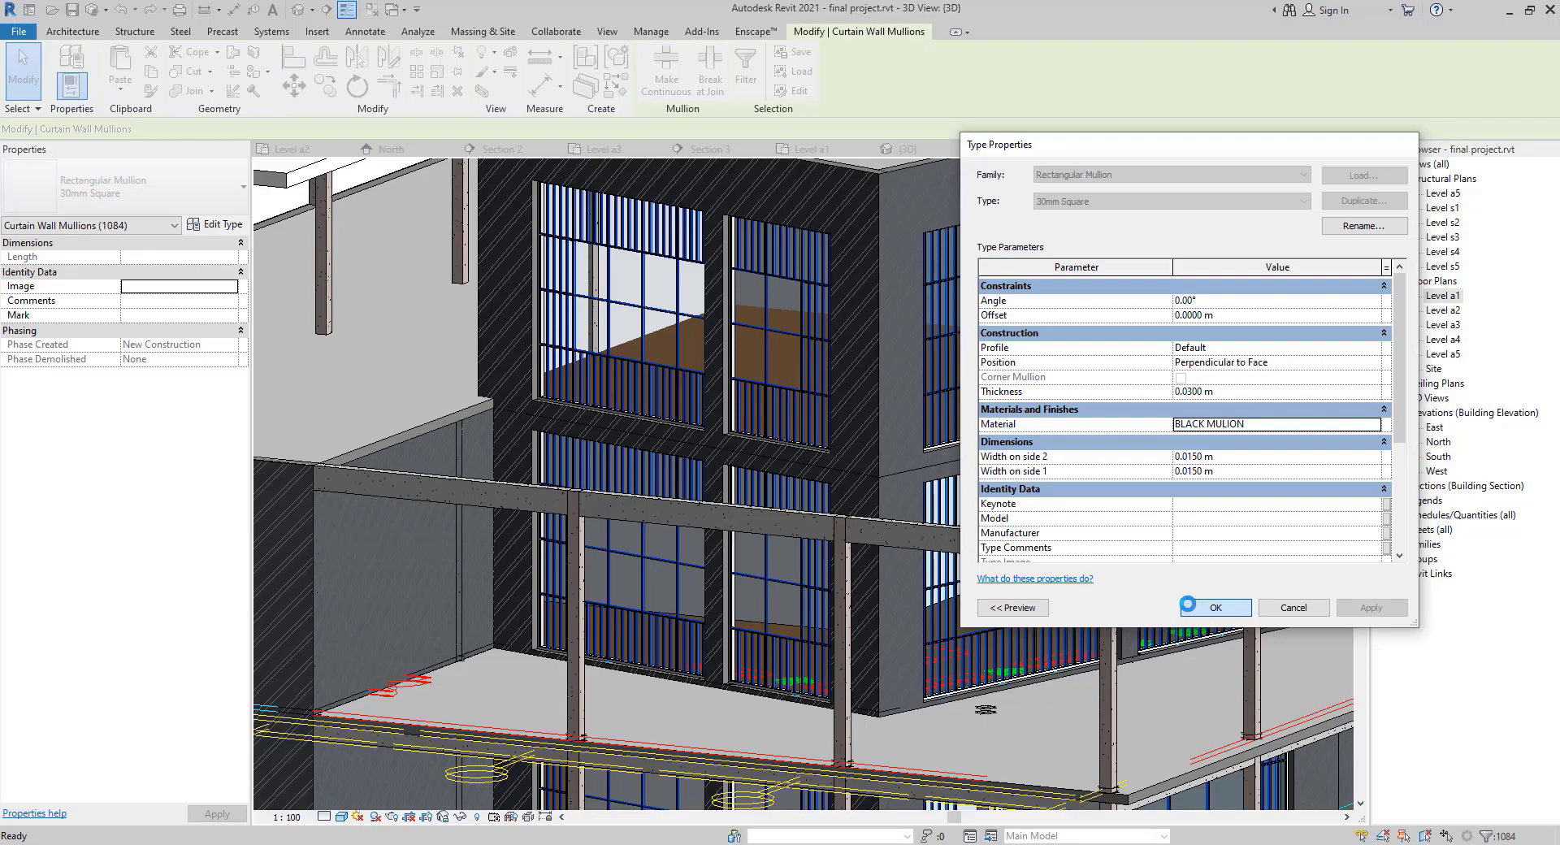
pyautogui.click(1215, 608)
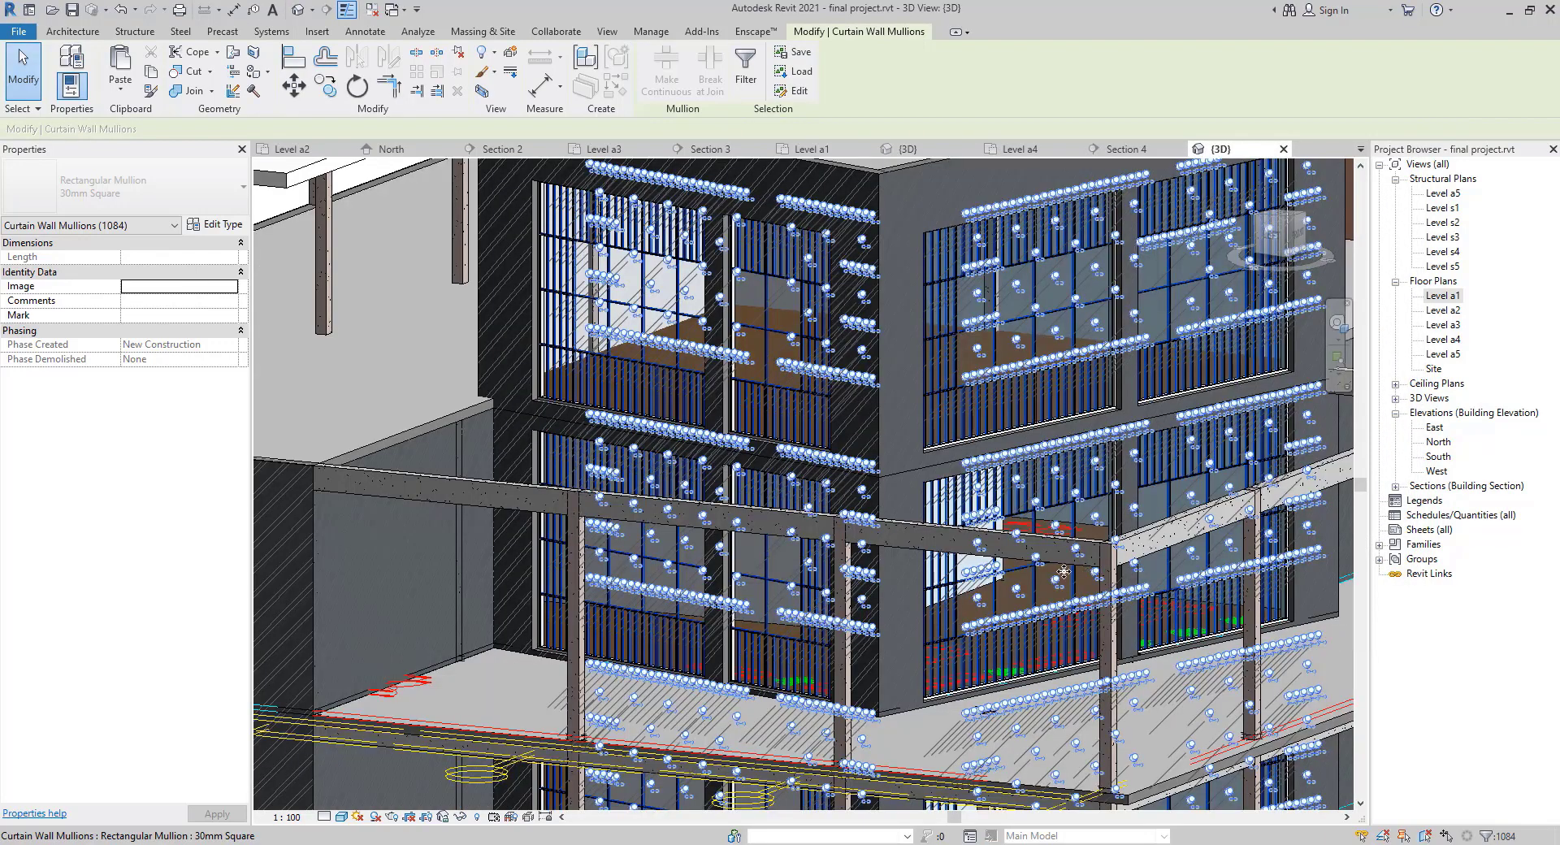
pyautogui.press('Escape')
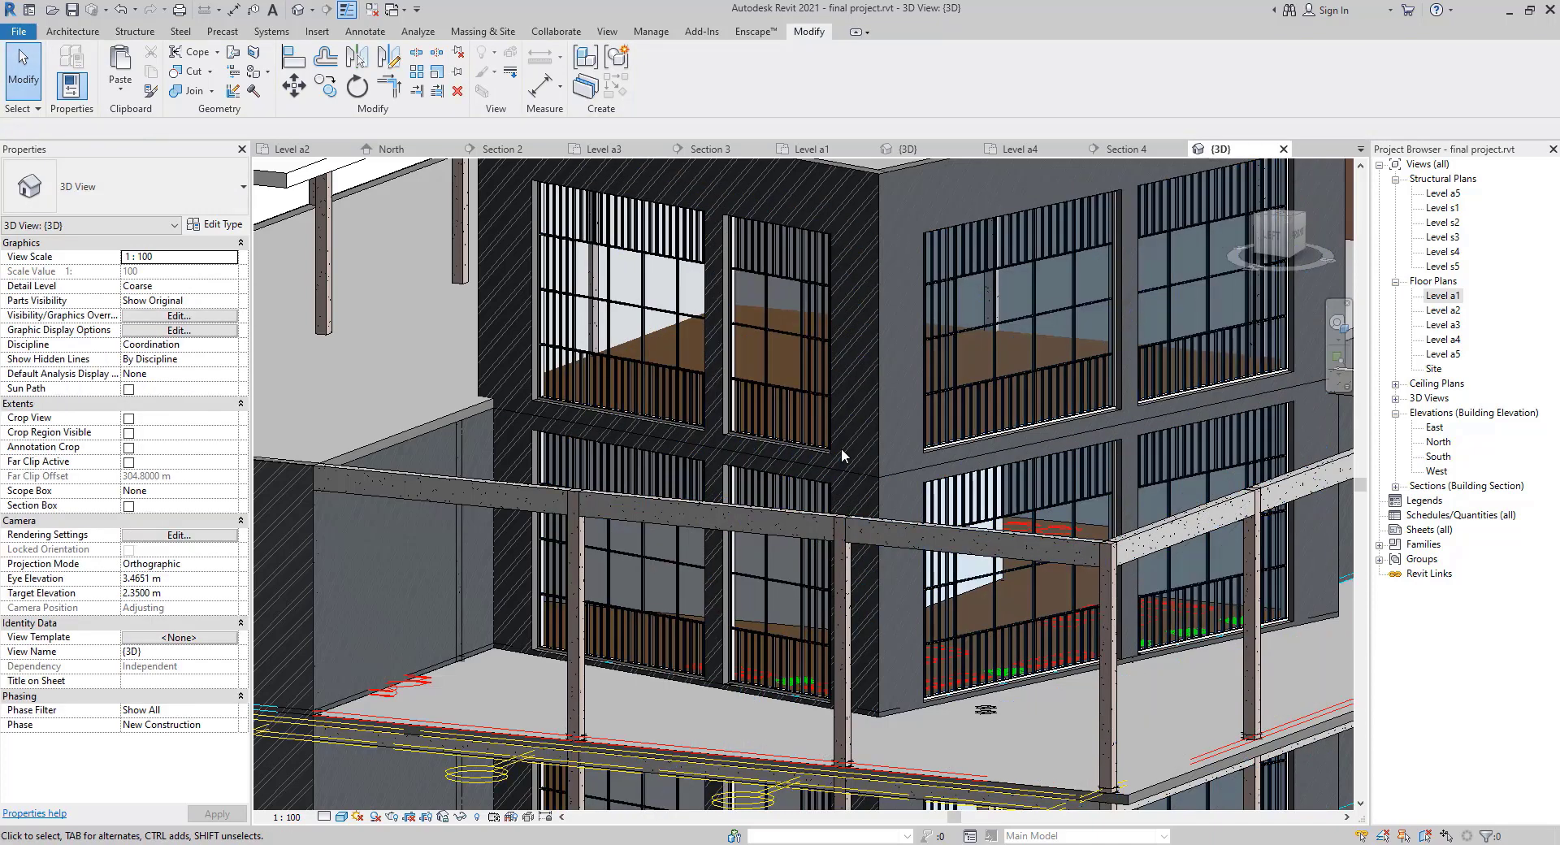
# Inspect the type properties of one short vertical mullion in the window beside the building corner and close them without changes.
pyautogui.scroll(3, 837, 317)
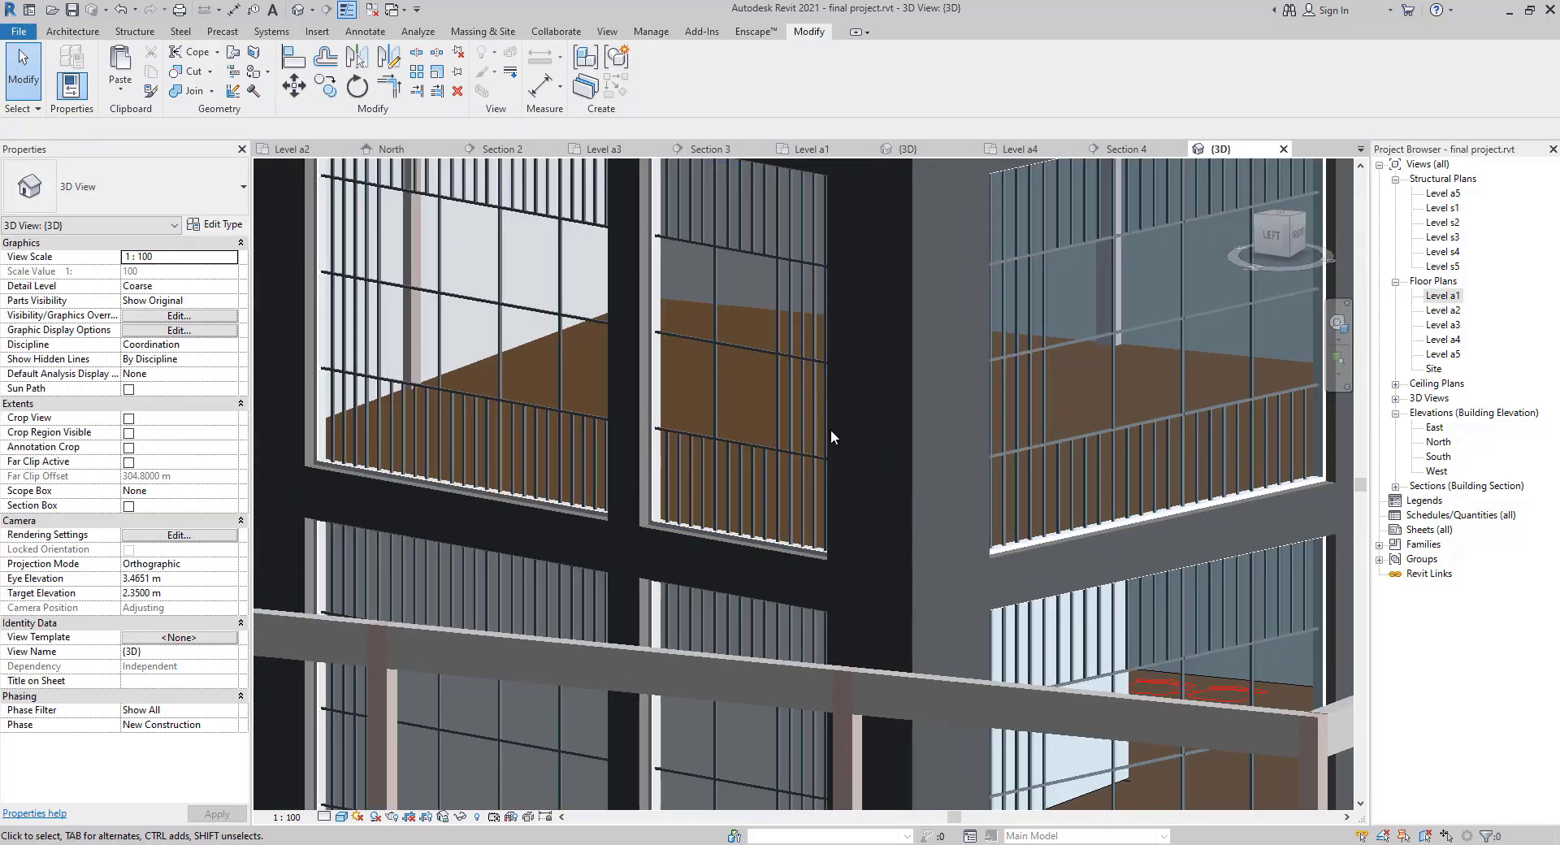
pyautogui.scroll(2, 827, 429)
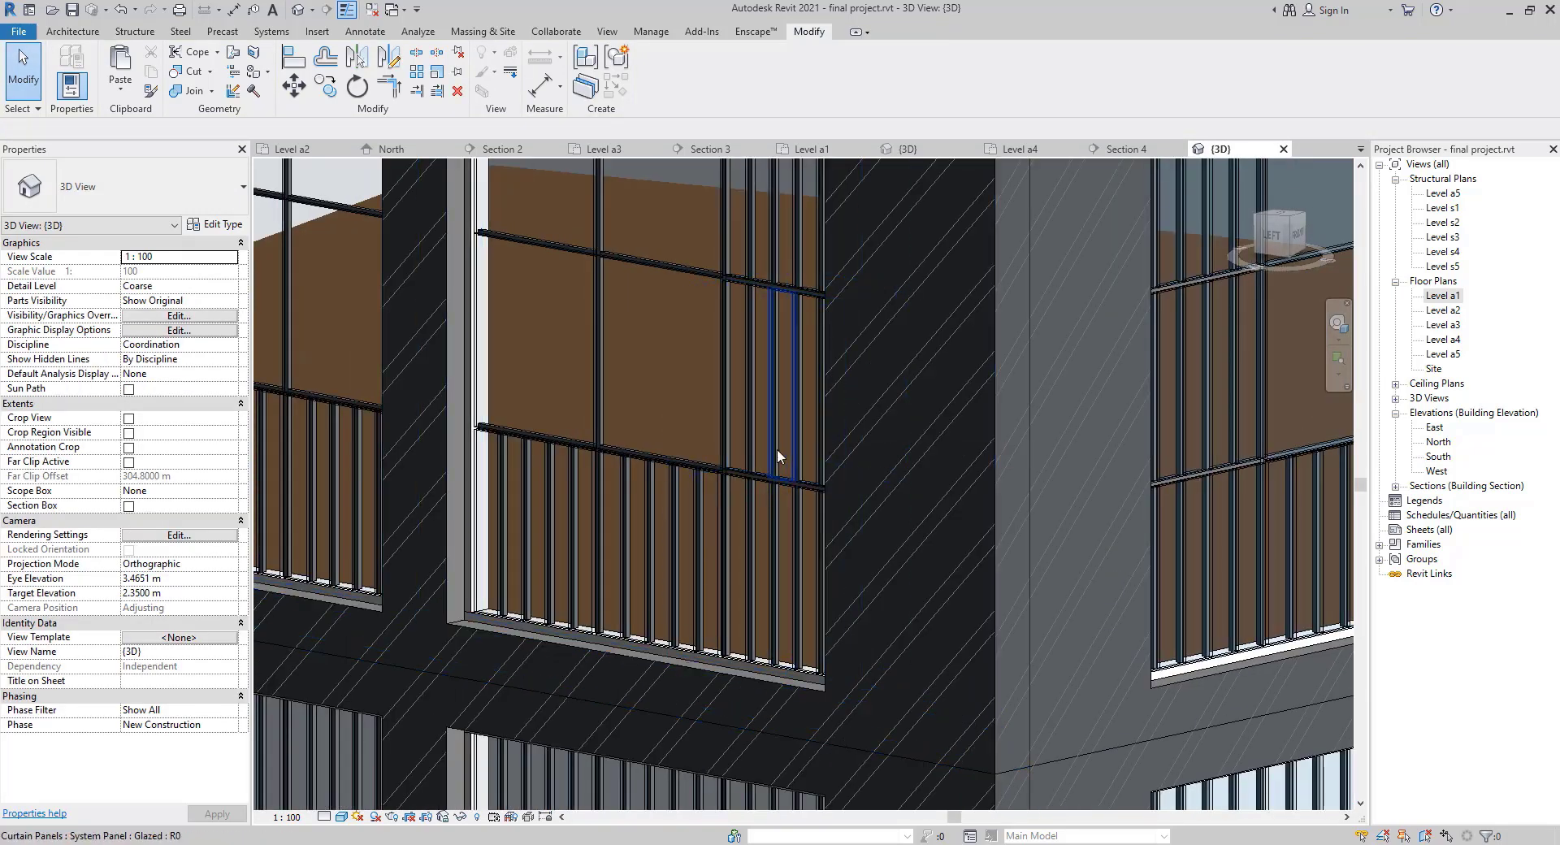
pyautogui.click(777, 448)
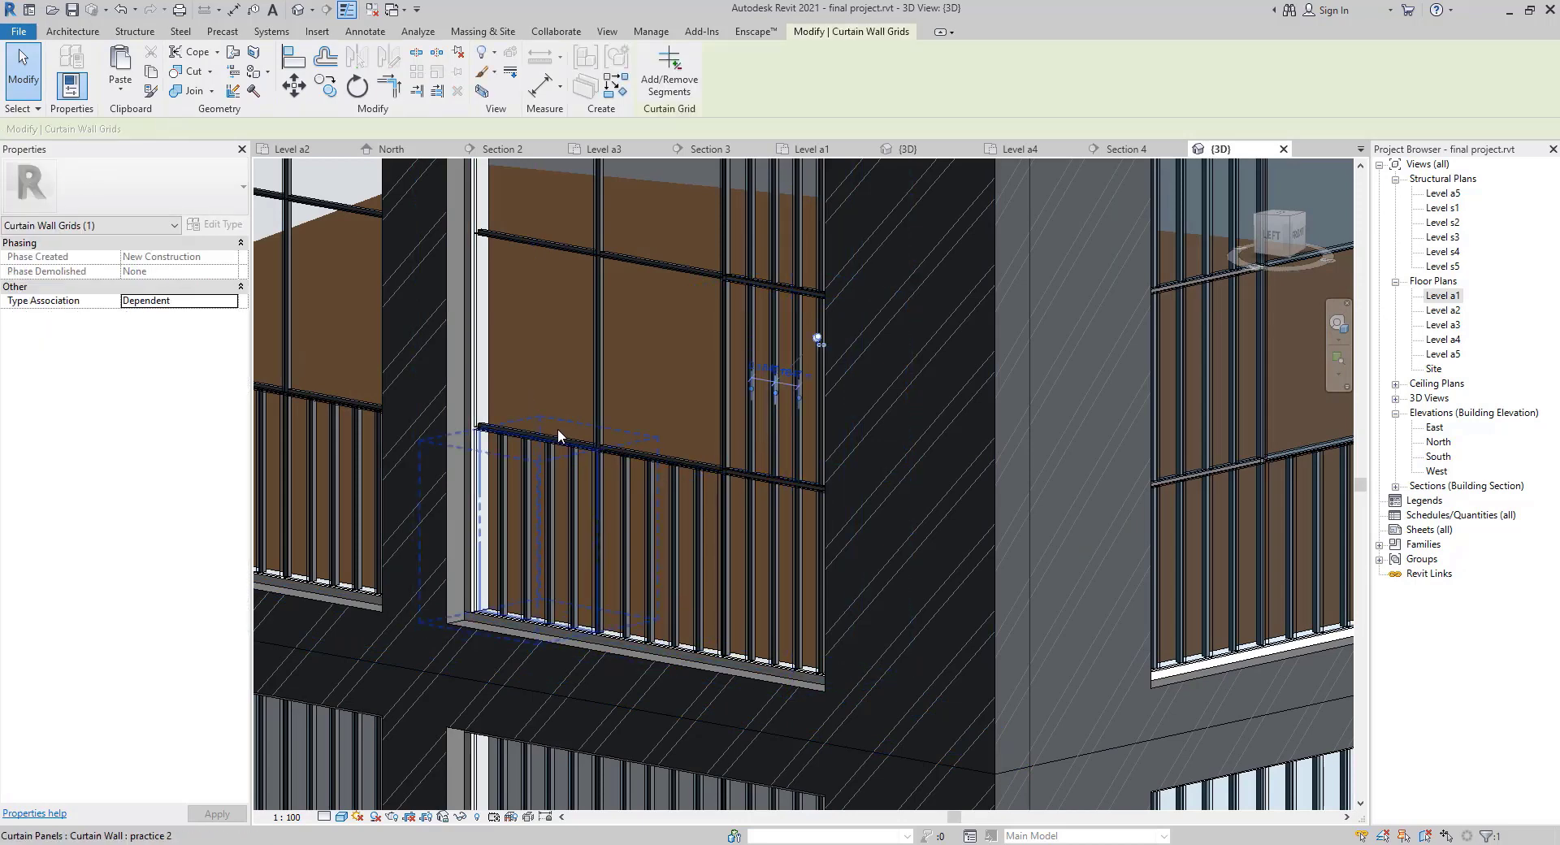
pyautogui.press('Escape')
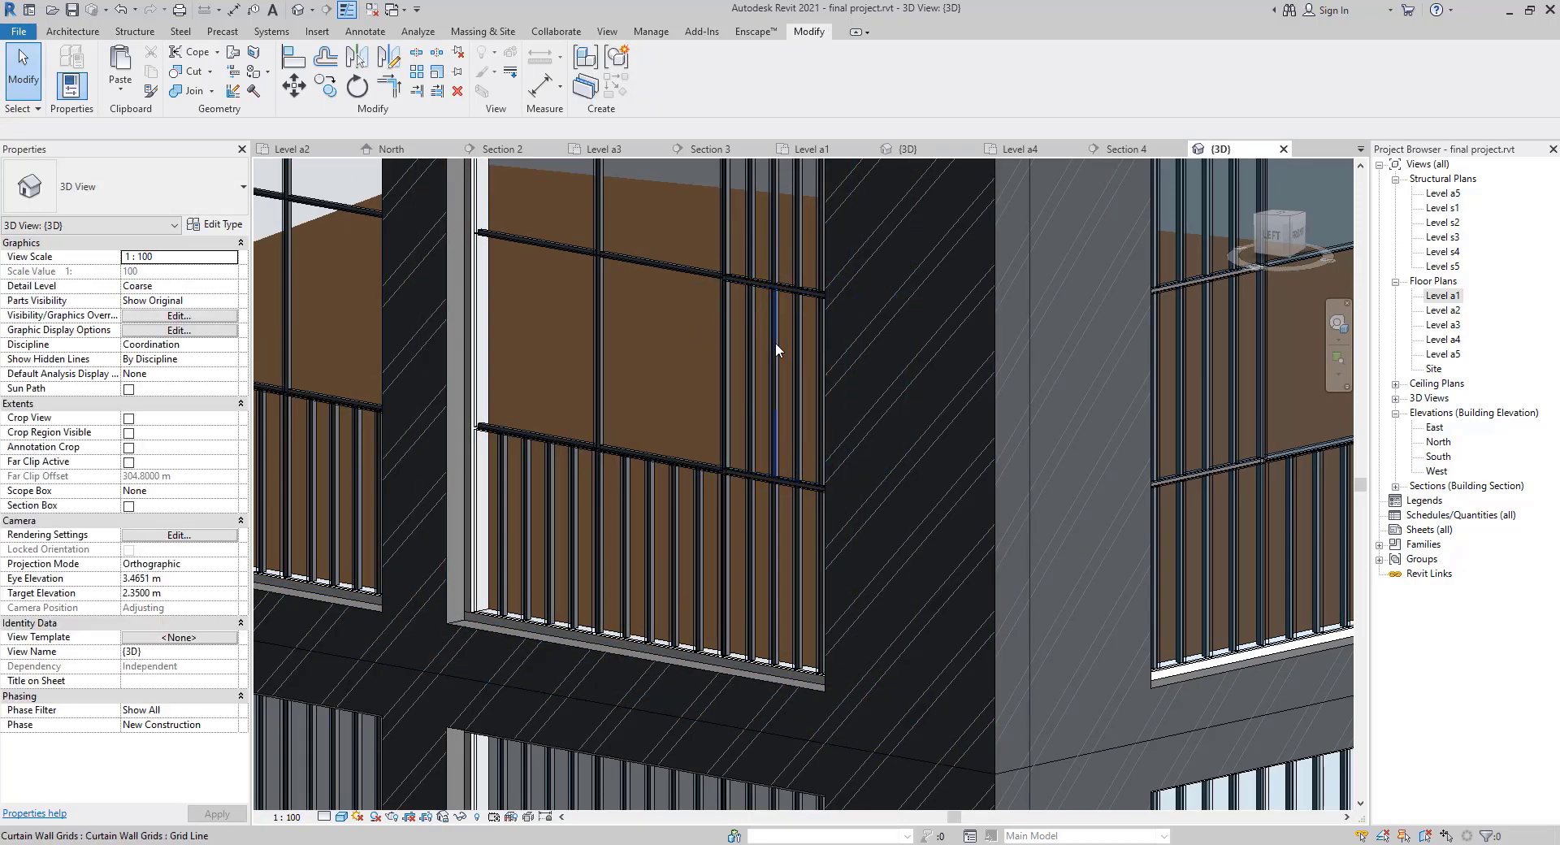
pyautogui.click(777, 343)
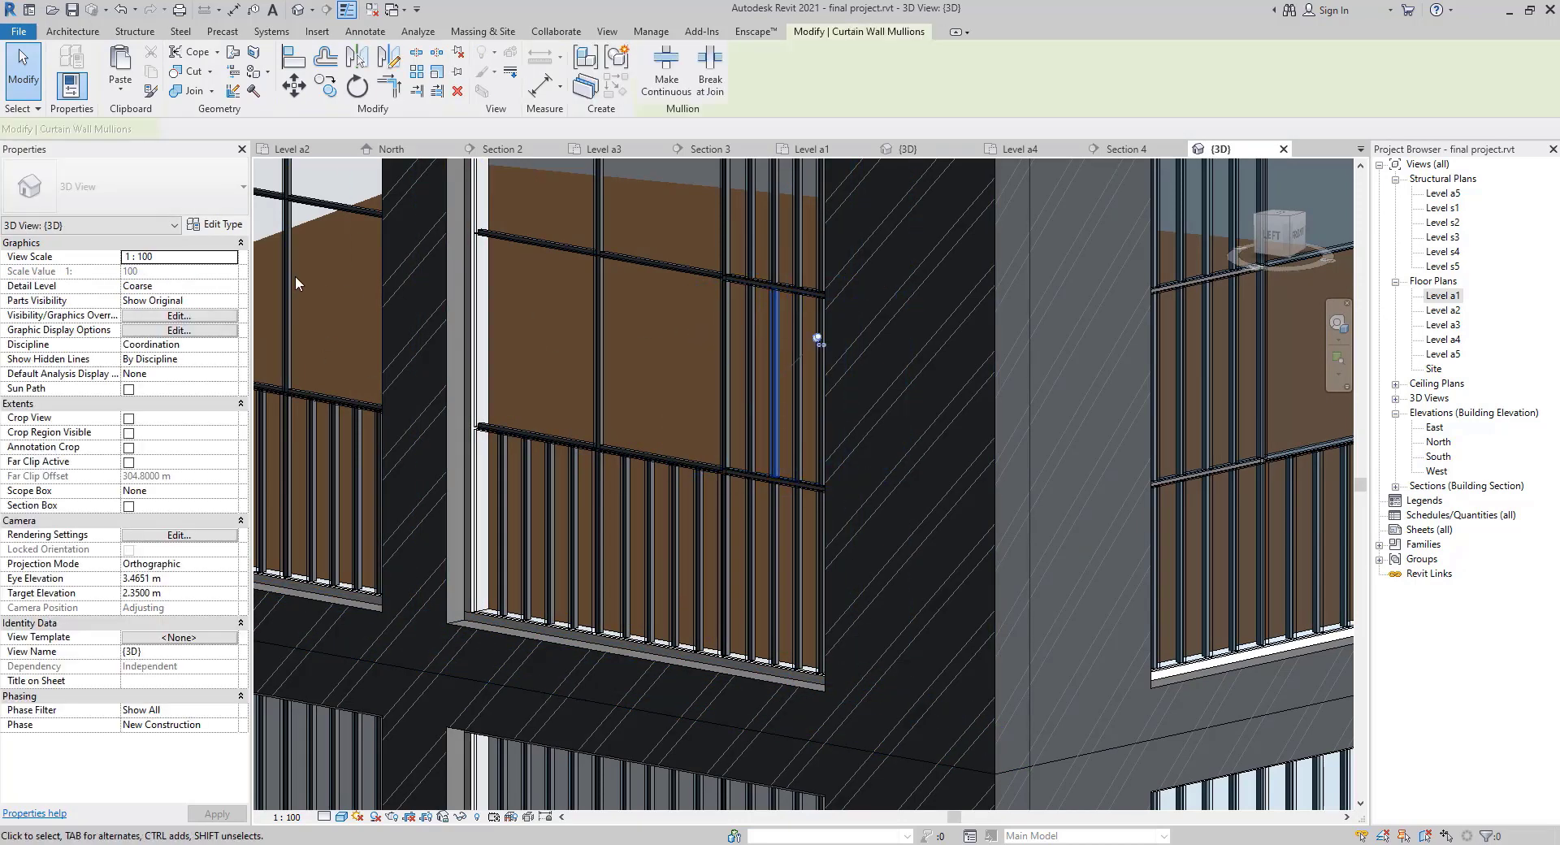
pyautogui.click(217, 226)
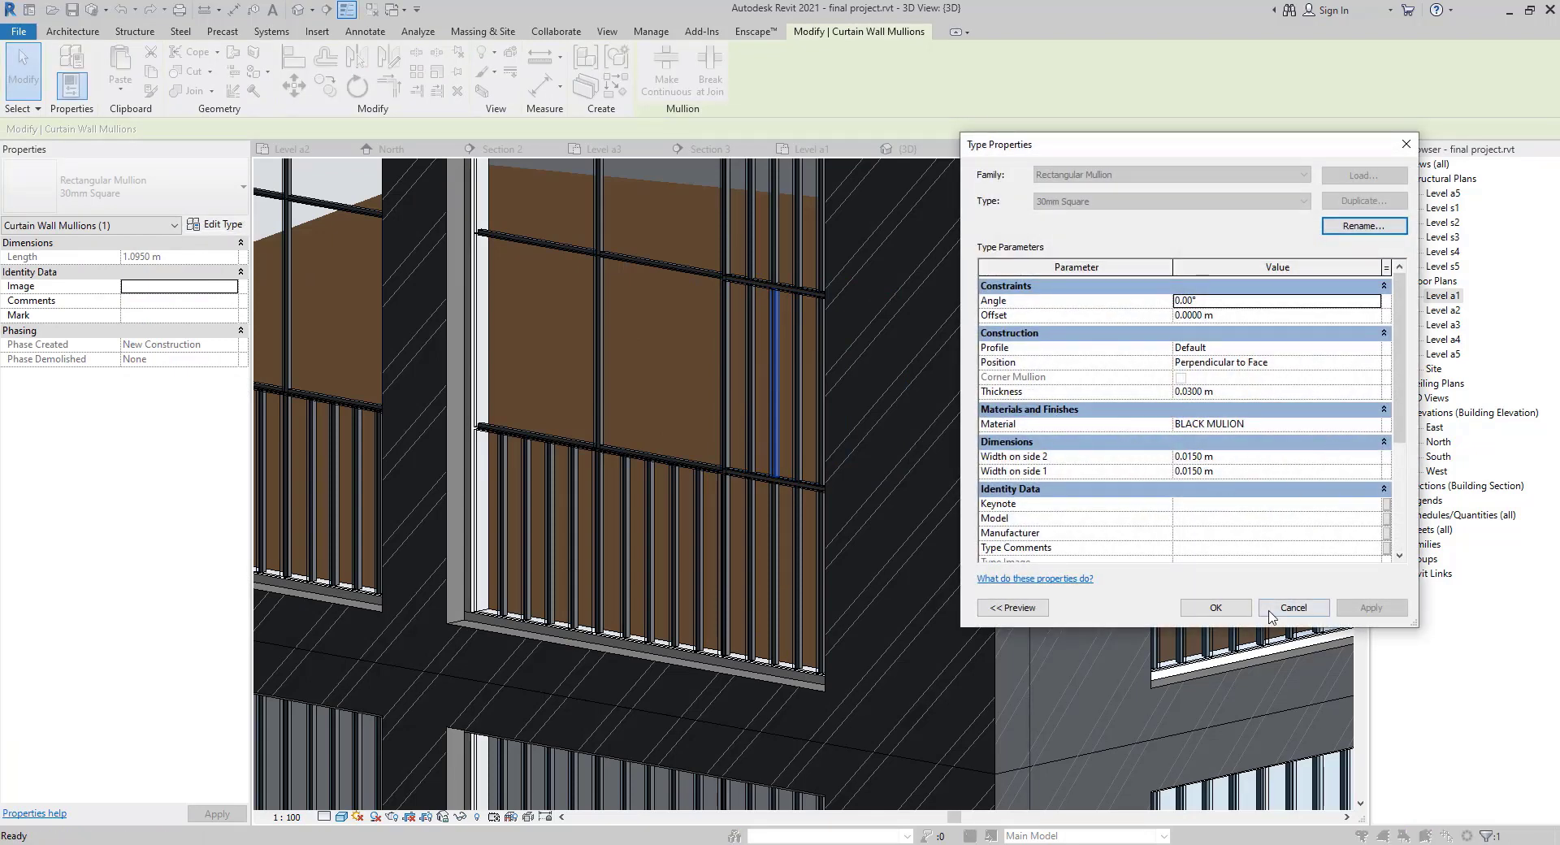
pyautogui.click(1293, 610)
pyautogui.scroll(-2, 921, 586)
pyautogui.click(890, 578)
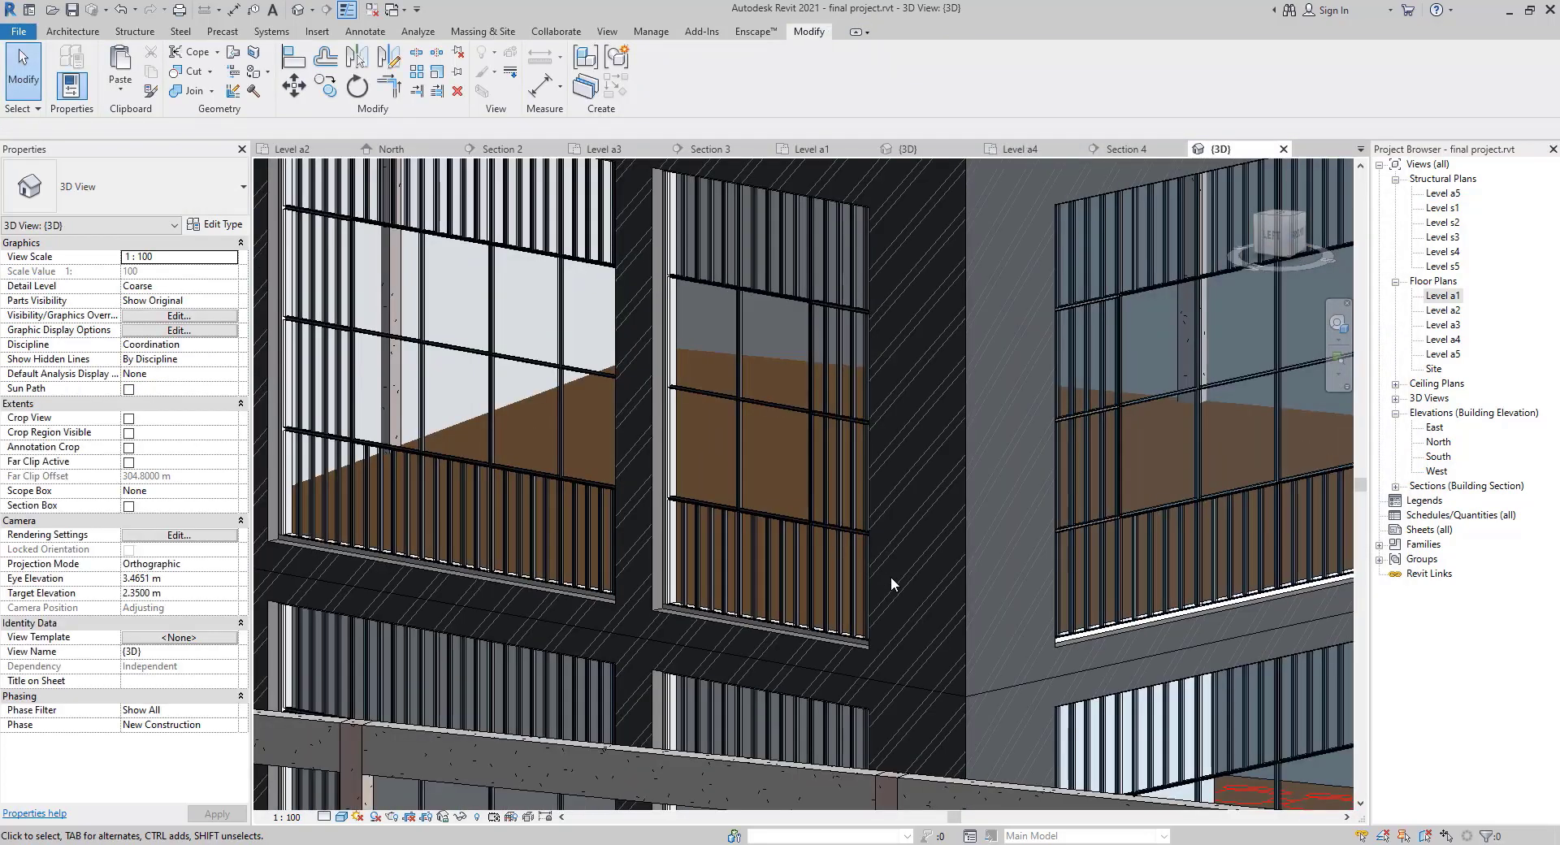
# Examine the curtain walls with their black mullions on both facades of the corner block and across the whole building.
pyautogui.scroll(-3, 893, 580)
pyautogui.moveTo(939, 642); pyautogui.dragTo(715, 546, button='middle')
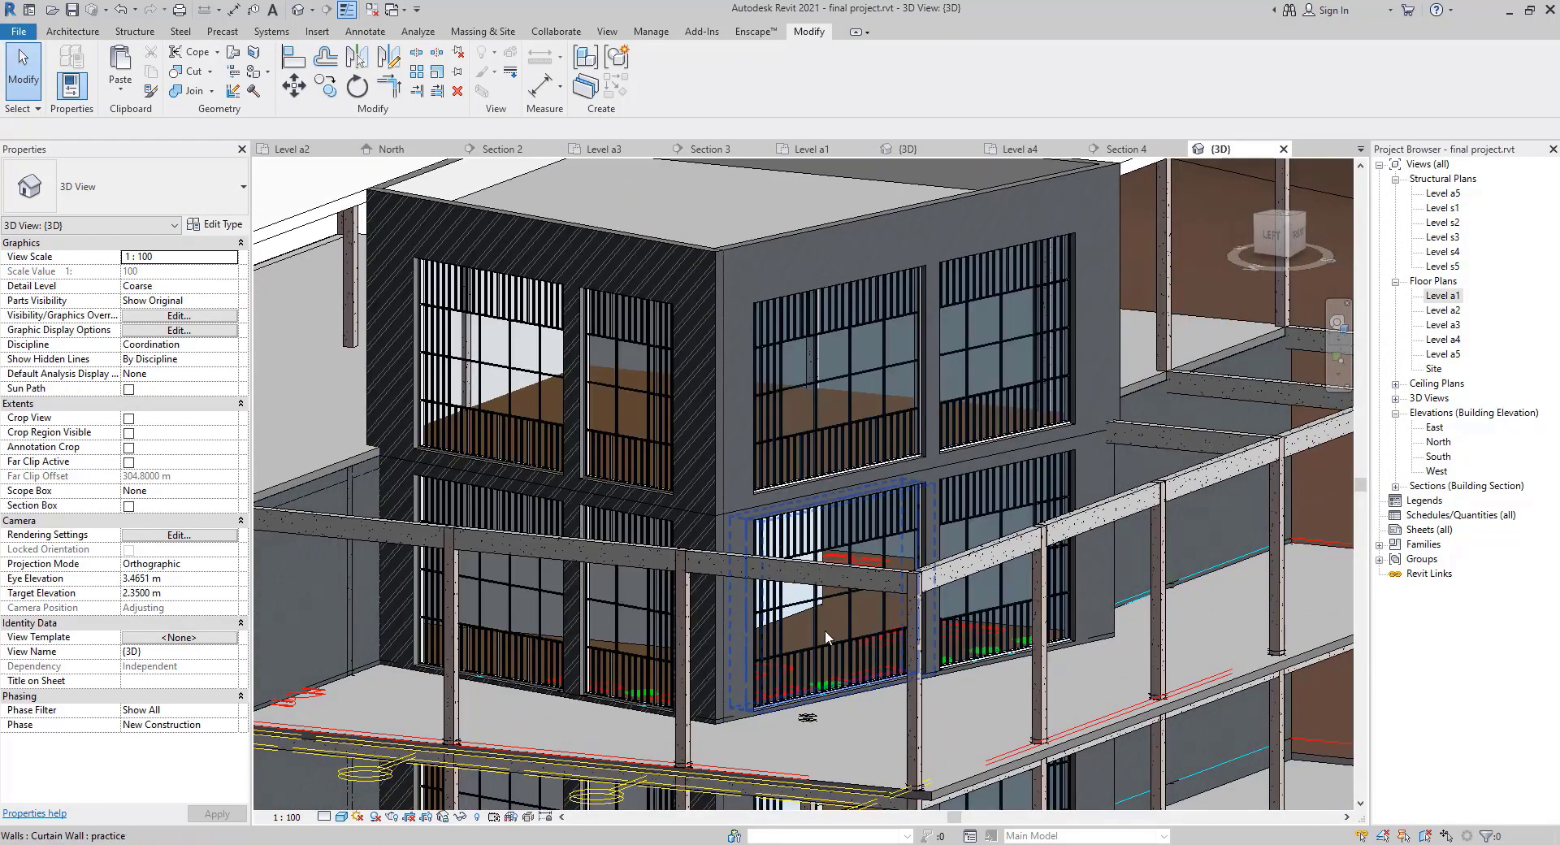
pyautogui.keyDown('shift'); pyautogui.moveTo(826, 631); pyautogui.dragTo(777, 334, button='middle'); pyautogui.keyUp('shift')
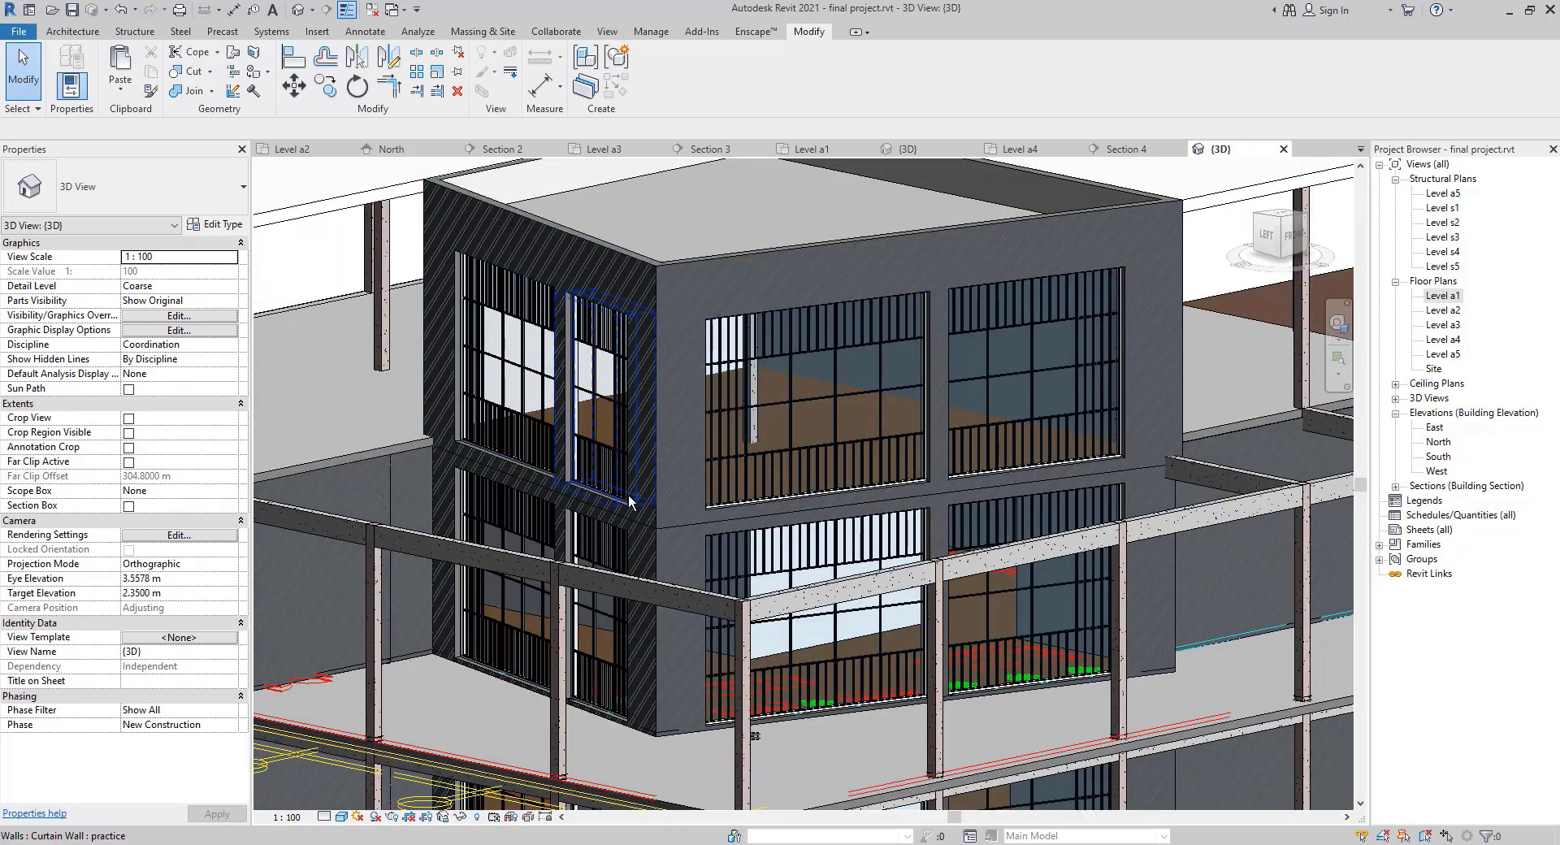
pyautogui.keyDown('shift'); pyautogui.moveTo(630, 499); pyautogui.dragTo(600, 470, button='middle'); pyautogui.keyUp('shift')
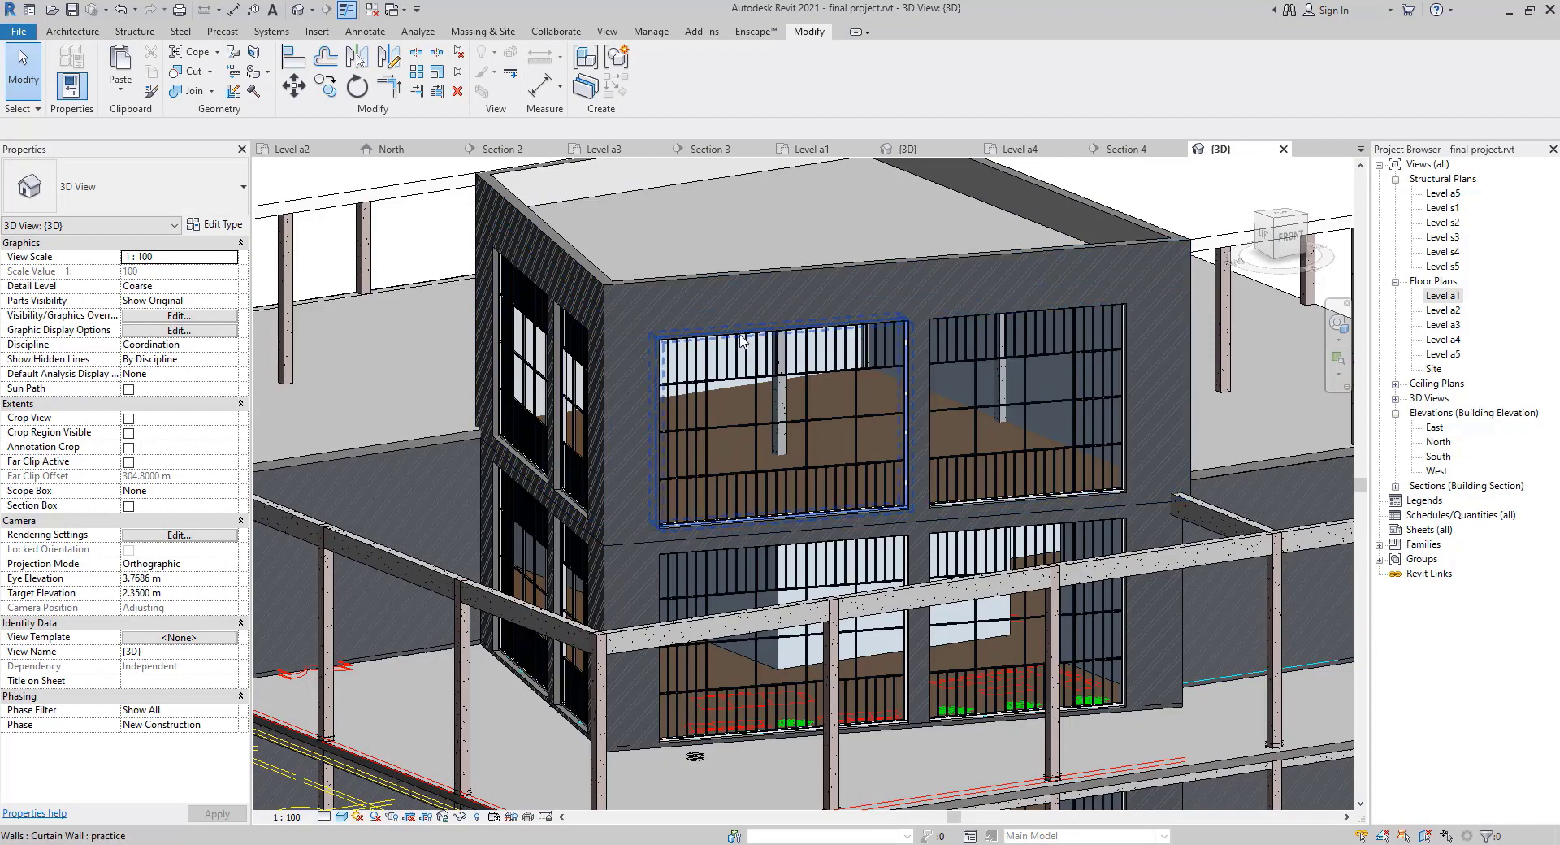
pyautogui.keyDown('shift'); pyautogui.moveTo(741, 341); pyautogui.dragTo(756, 632, button='middle'); pyautogui.keyUp('shift')
pyautogui.scroll(-2, 766, 720)
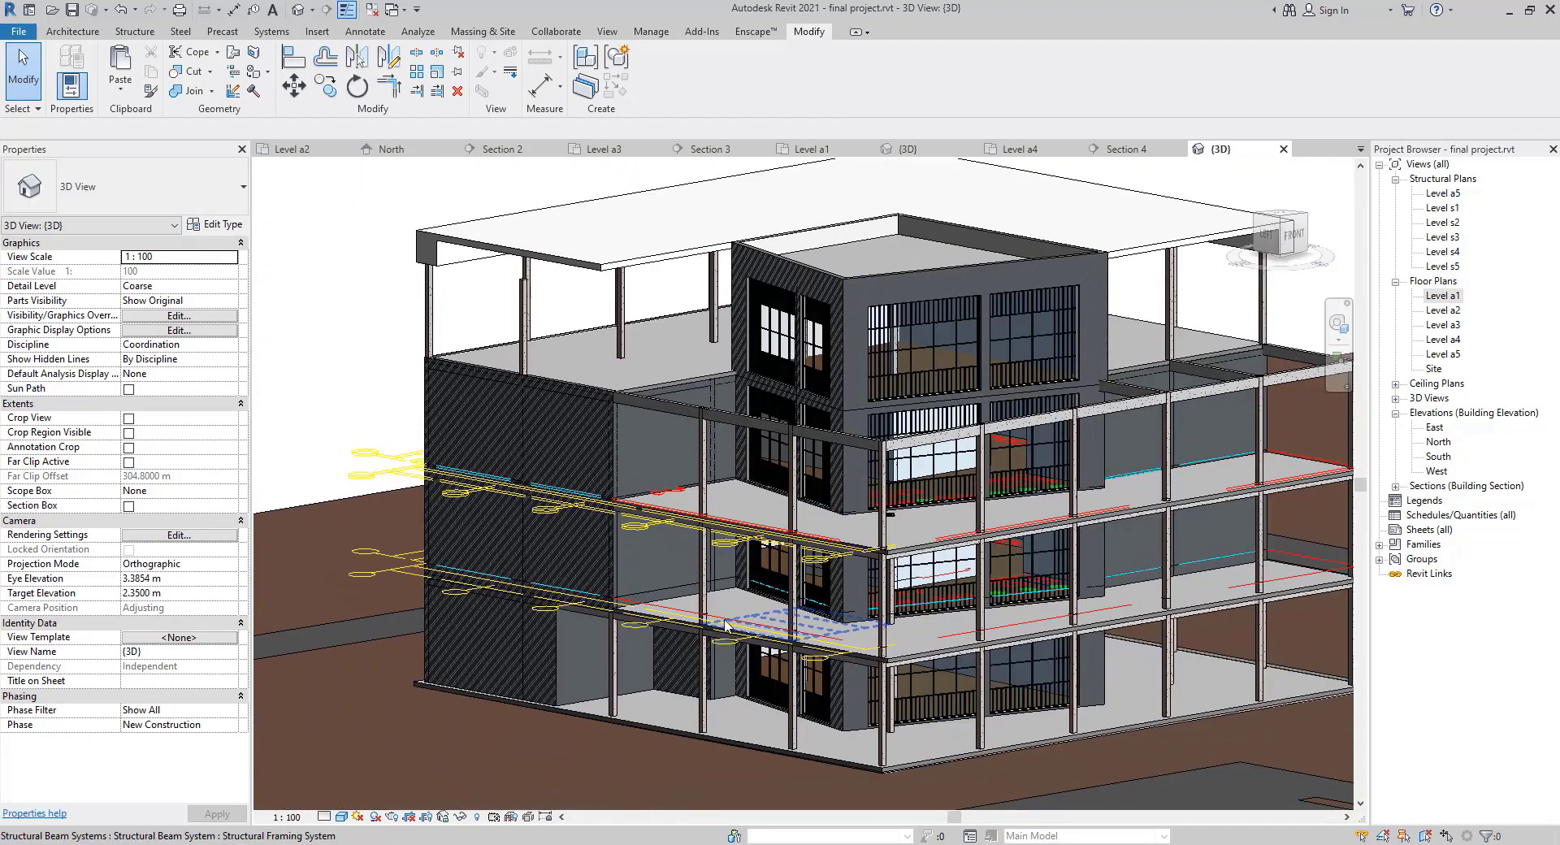